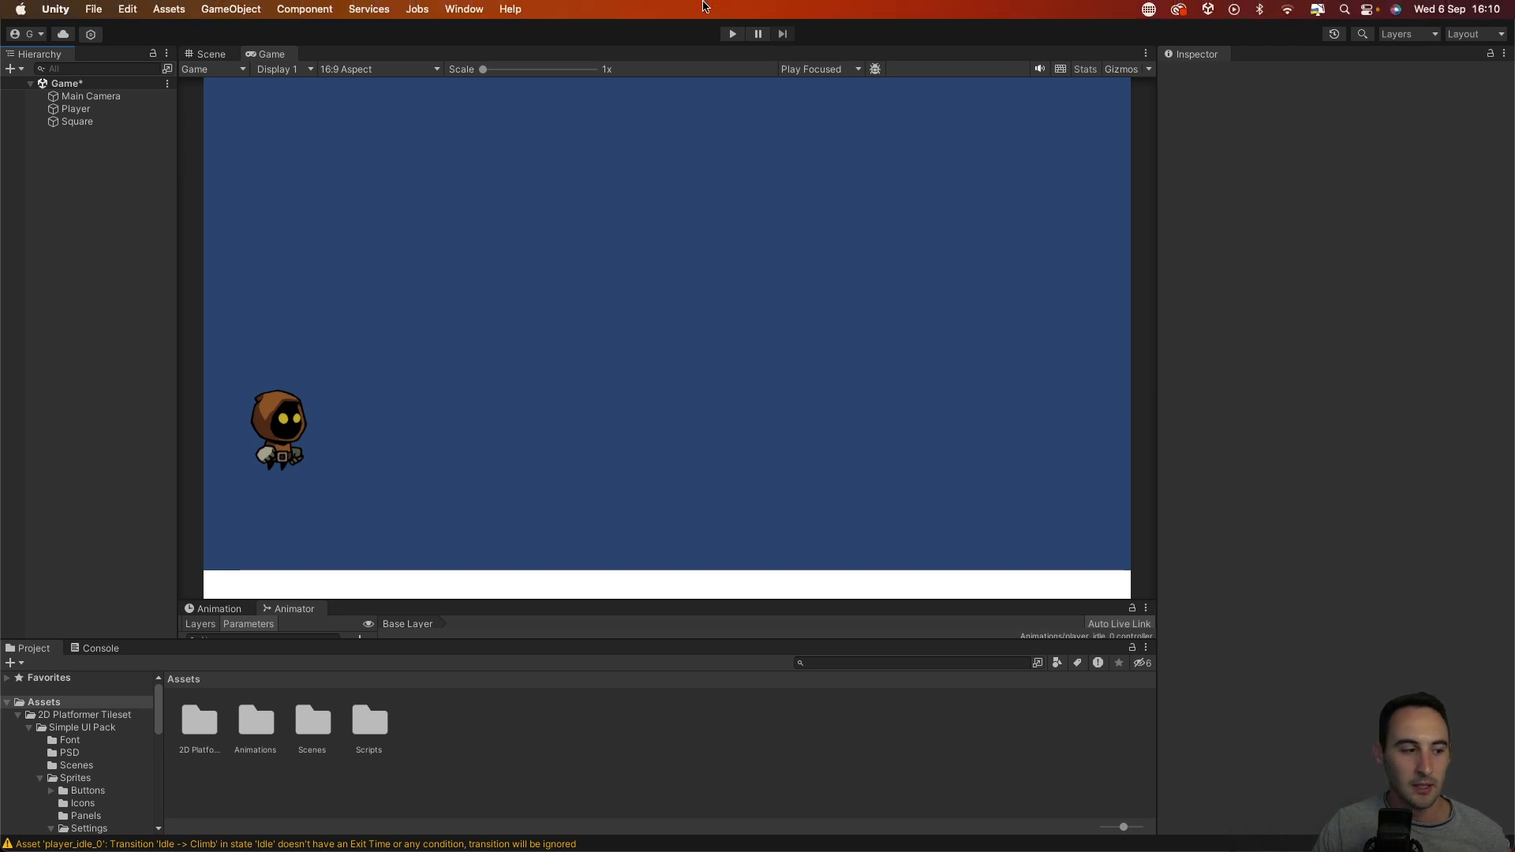
Open the Tileset folder within the Sprites folder of the 2D Platformer Tileset assets.
{"action": "mouse_move", "coordinate": [1286, 7]}
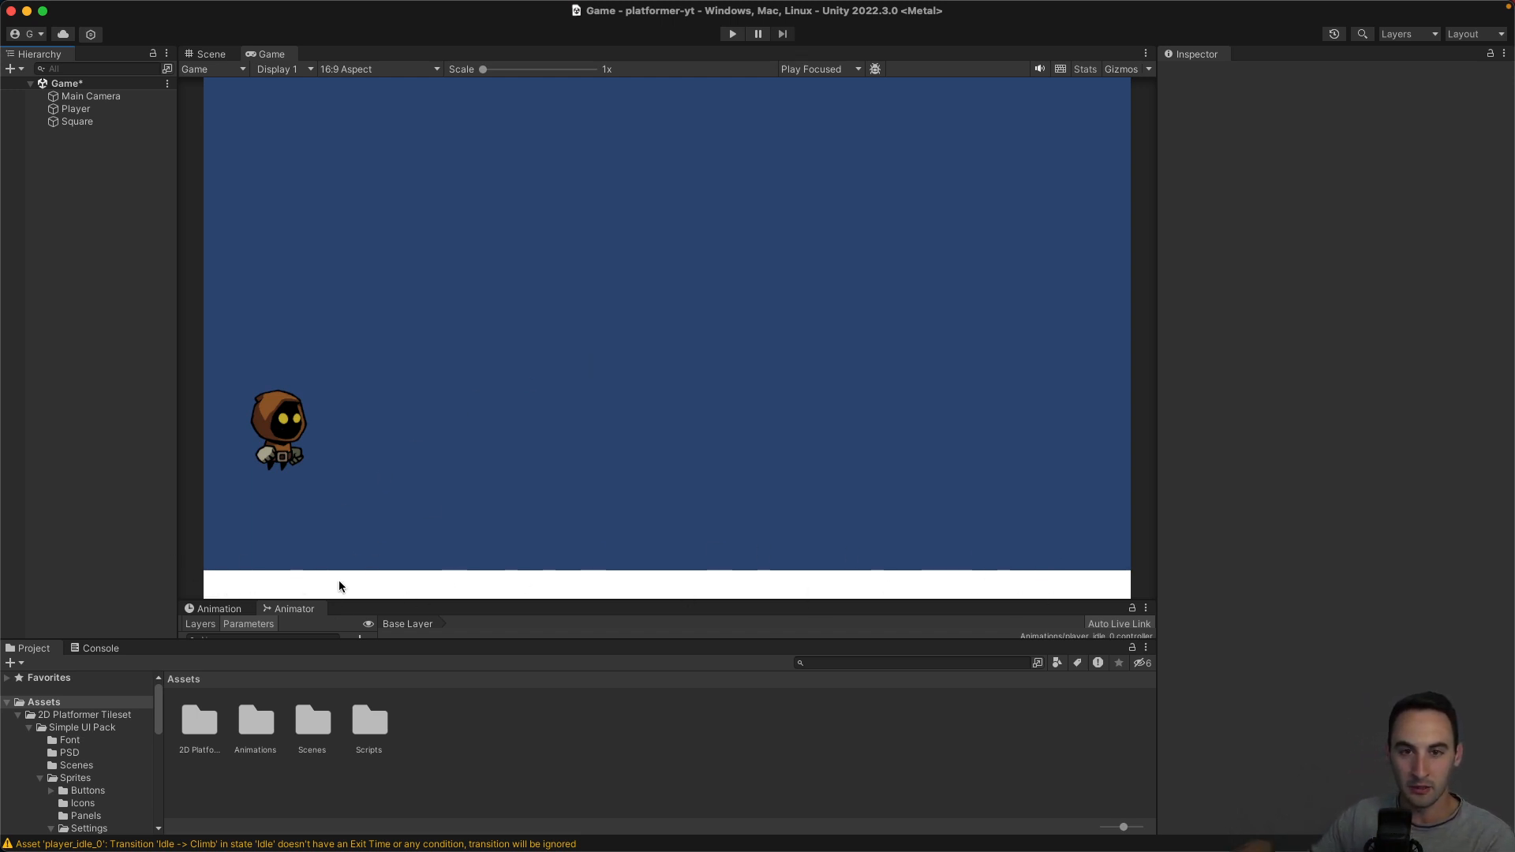
{"action": "left_click", "coordinate": [90, 716]}
{"action": "left_click", "coordinate": [250, 723]}
{"action": "double_click", "coordinate": [249, 723]}
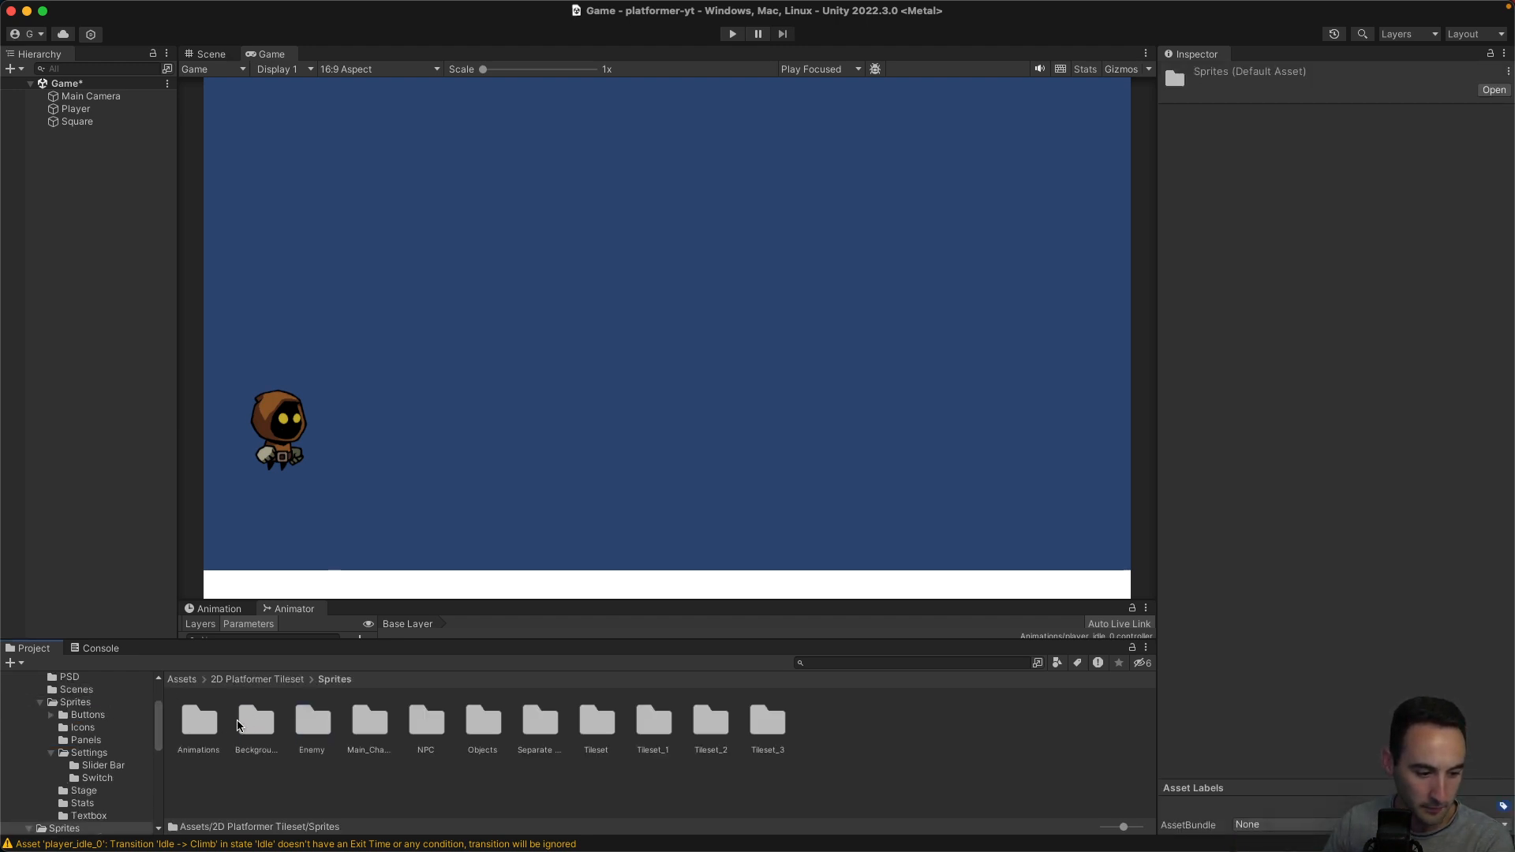
{"action": "left_click", "coordinate": [591, 722]}
{"action": "double_click", "coordinate": [592, 722]}
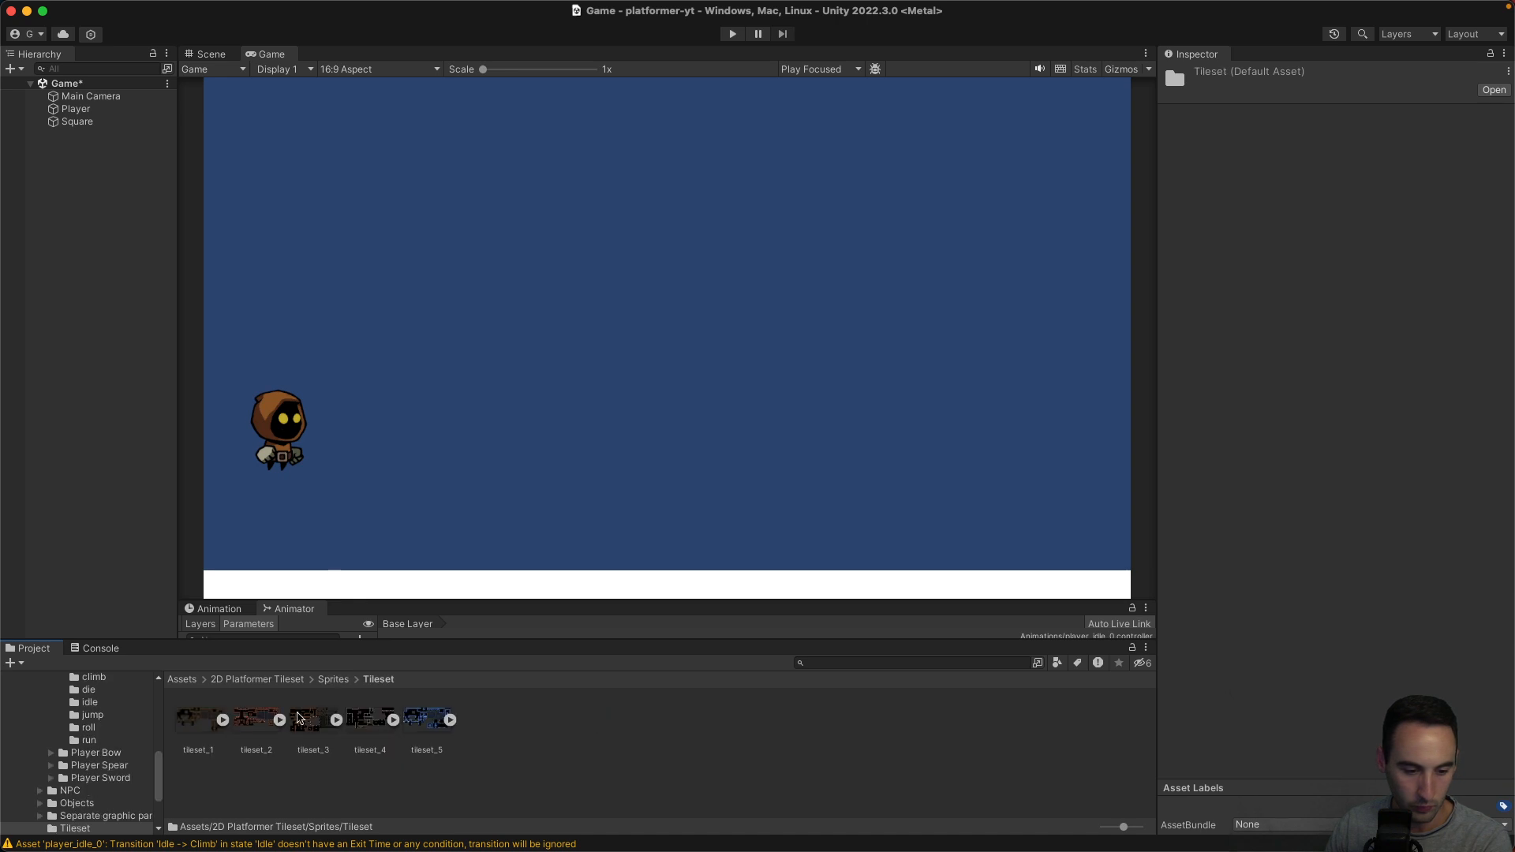
Open the tileset_1 image, examine how its individual tiles are laid out, and close it.
{"action": "double_click", "coordinate": [209, 722]}
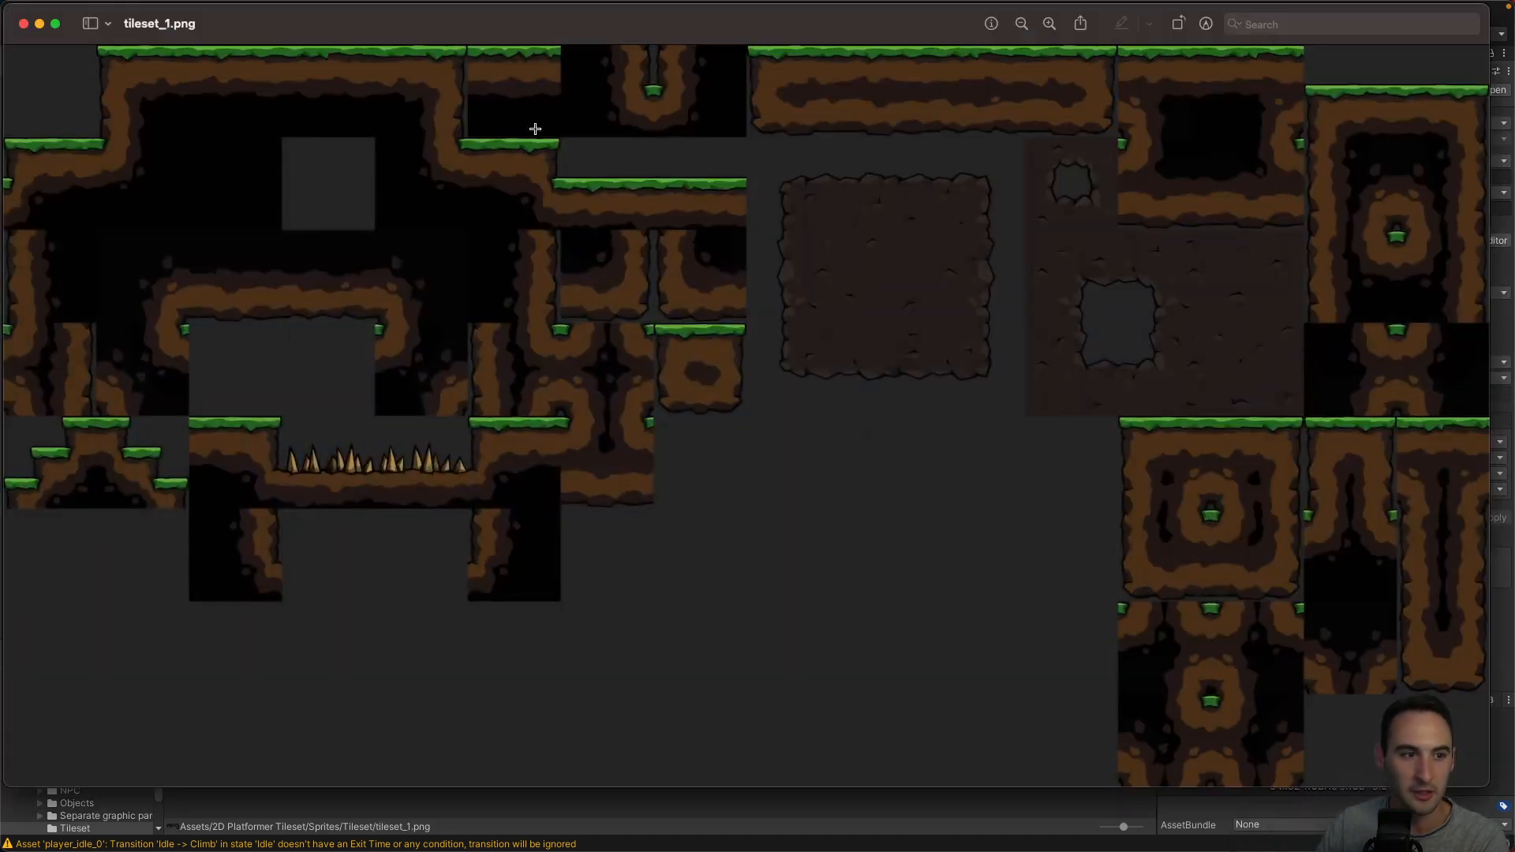
{"action": "left_click_drag", "start_coordinate": [507, 31], "coordinate": [987, 286]}
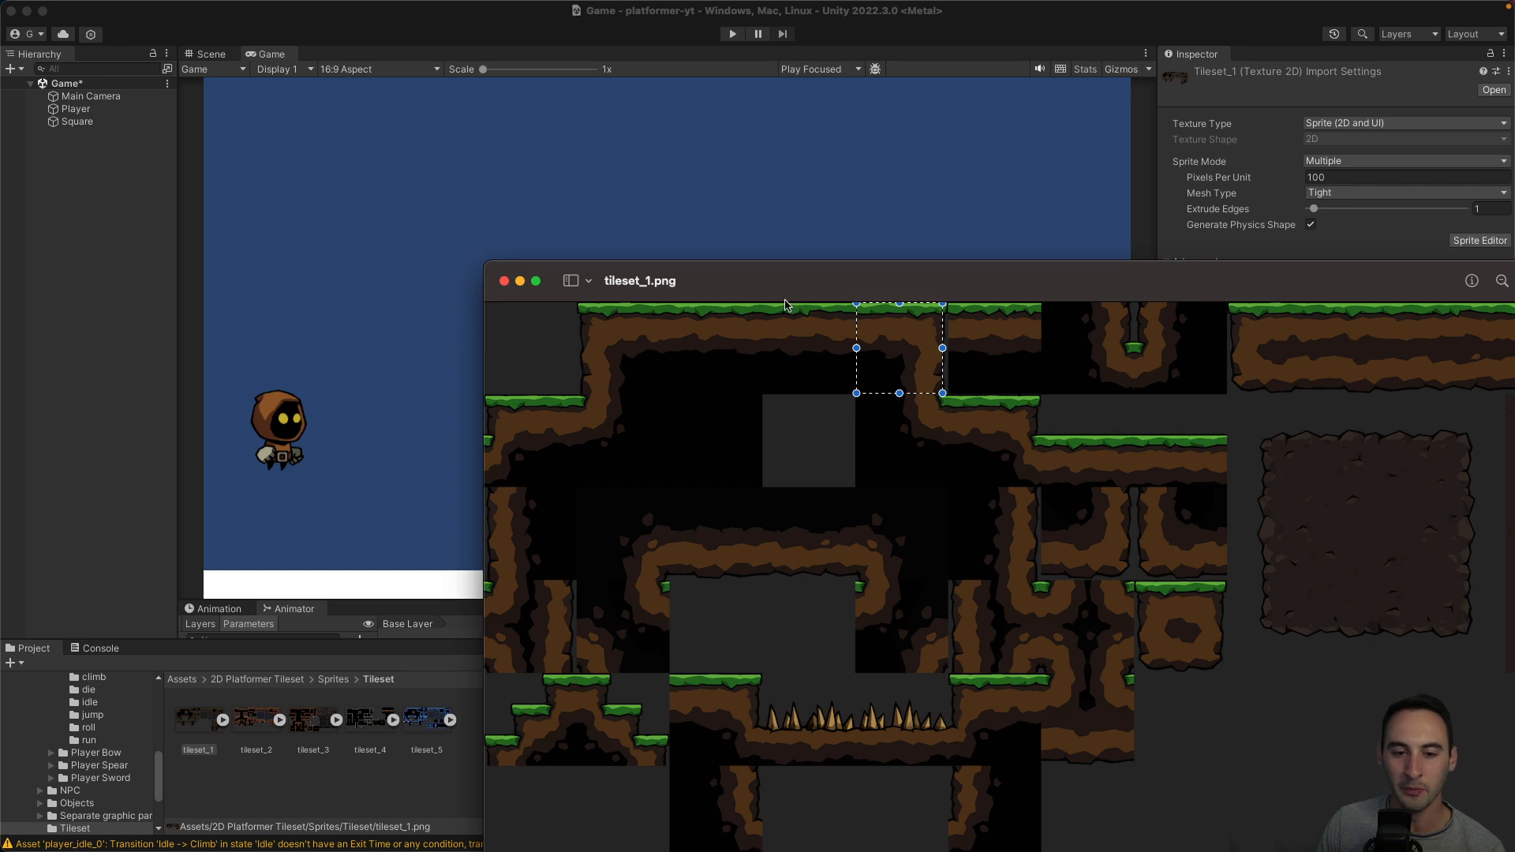
{"action": "scroll", "coordinate": [797, 326], "scroll_direction": "right", "scroll_amount": 1}
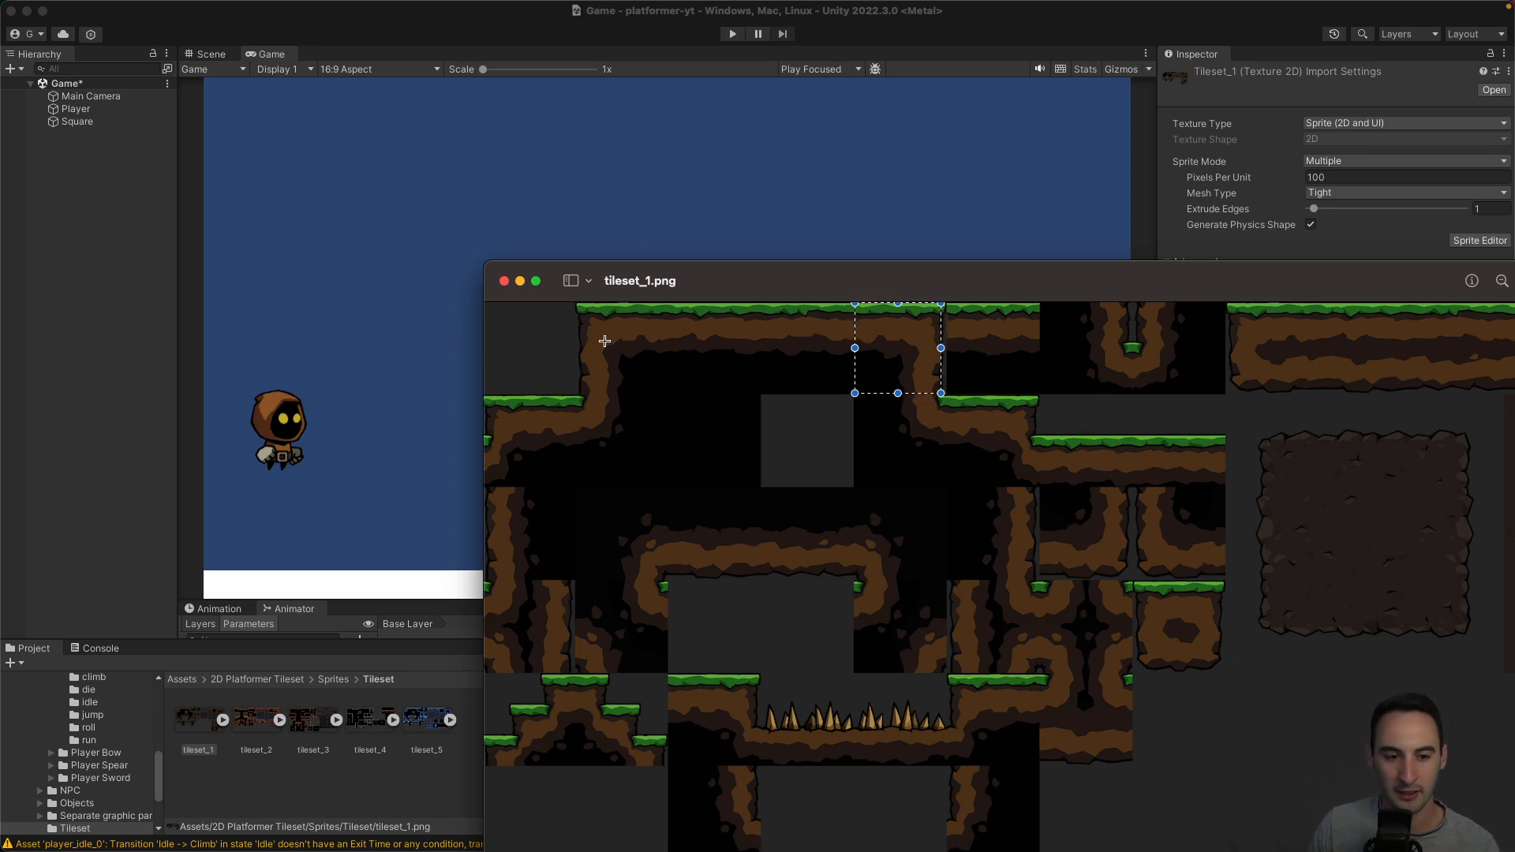
{"action": "scroll", "coordinate": [603, 341], "scroll_direction": "left", "scroll_amount": 1}
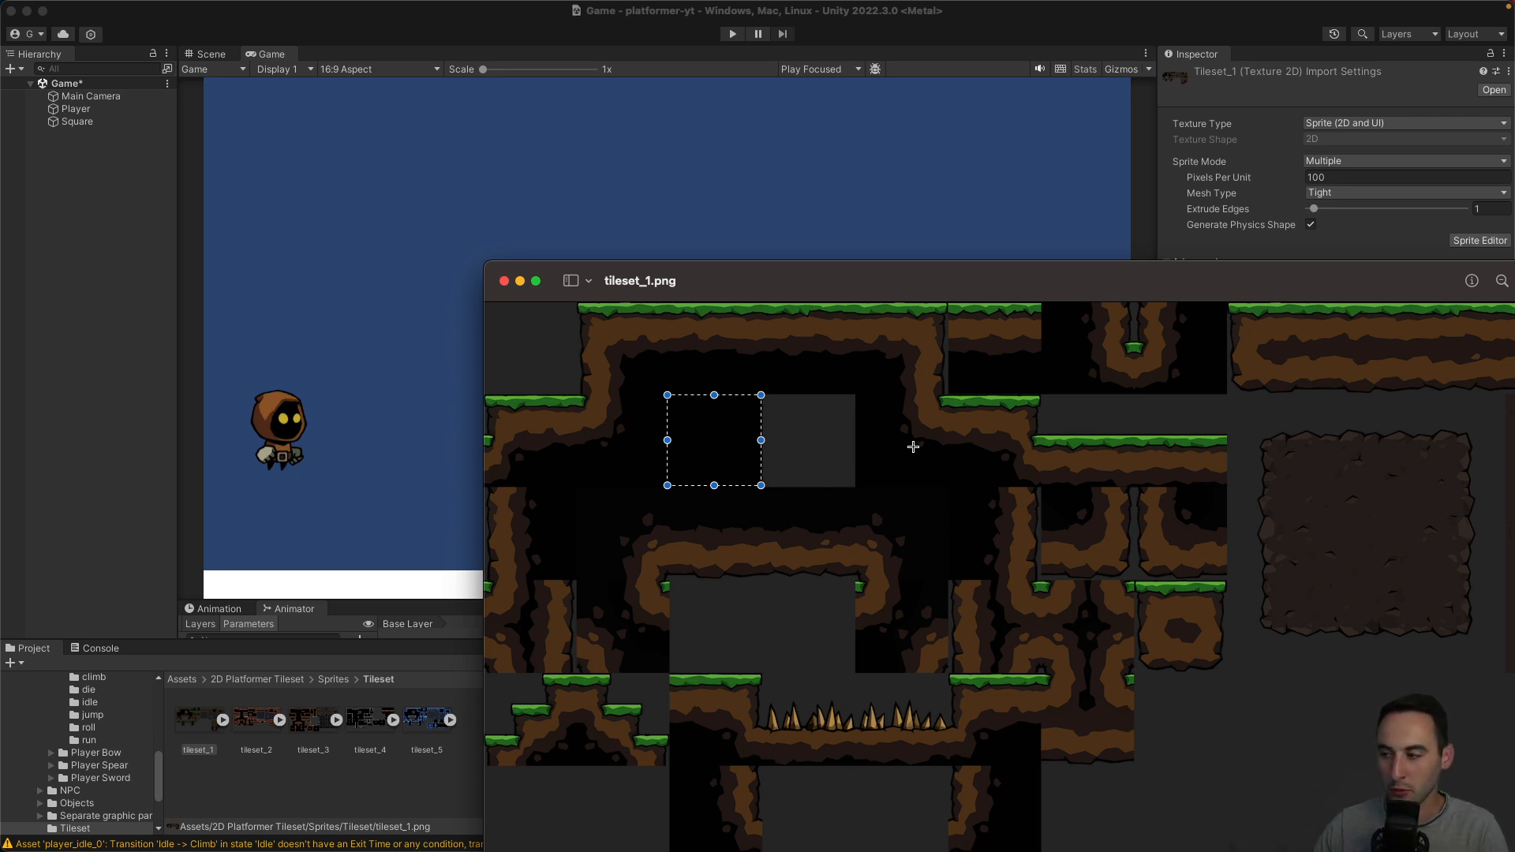
{"action": "left_click", "coordinate": [504, 282]}
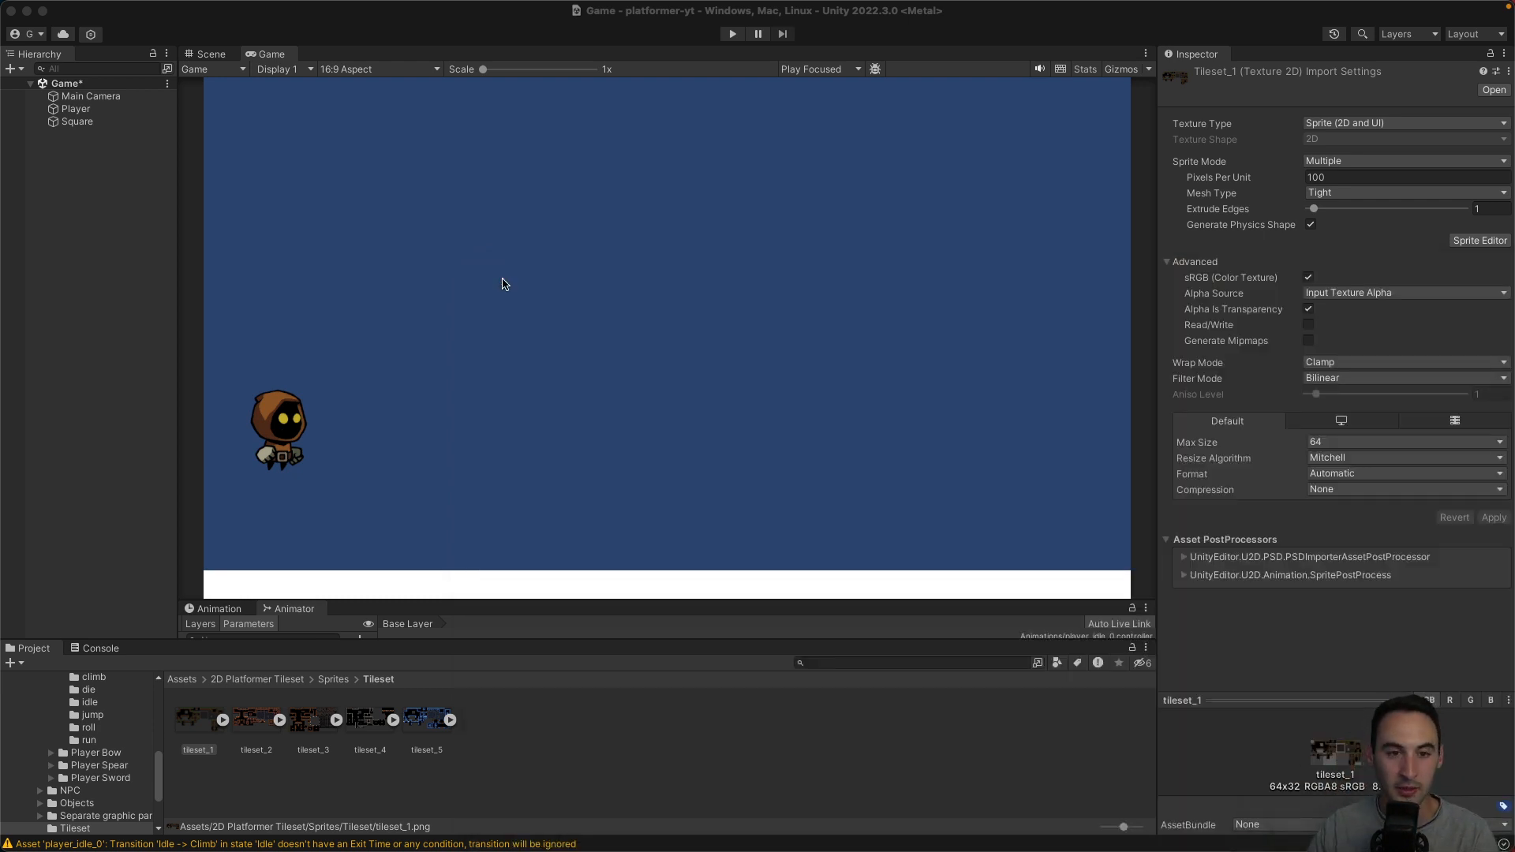
Create a rectangular 2D tilemap object in the Game scene.
{"action": "left_click", "coordinate": [95, 225]}
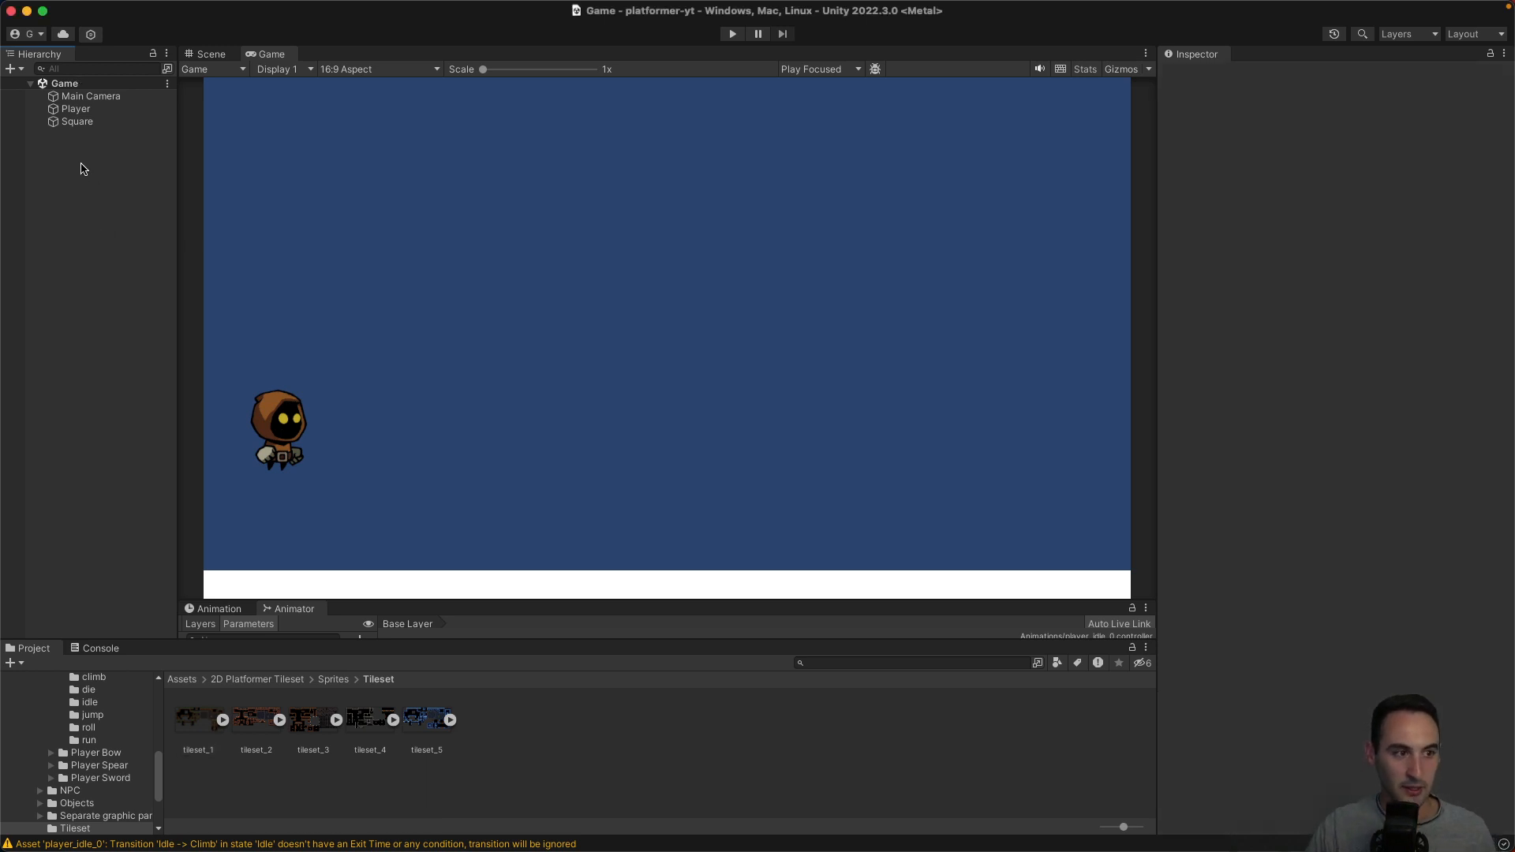
{"action": "right_click", "coordinate": [61, 159]}
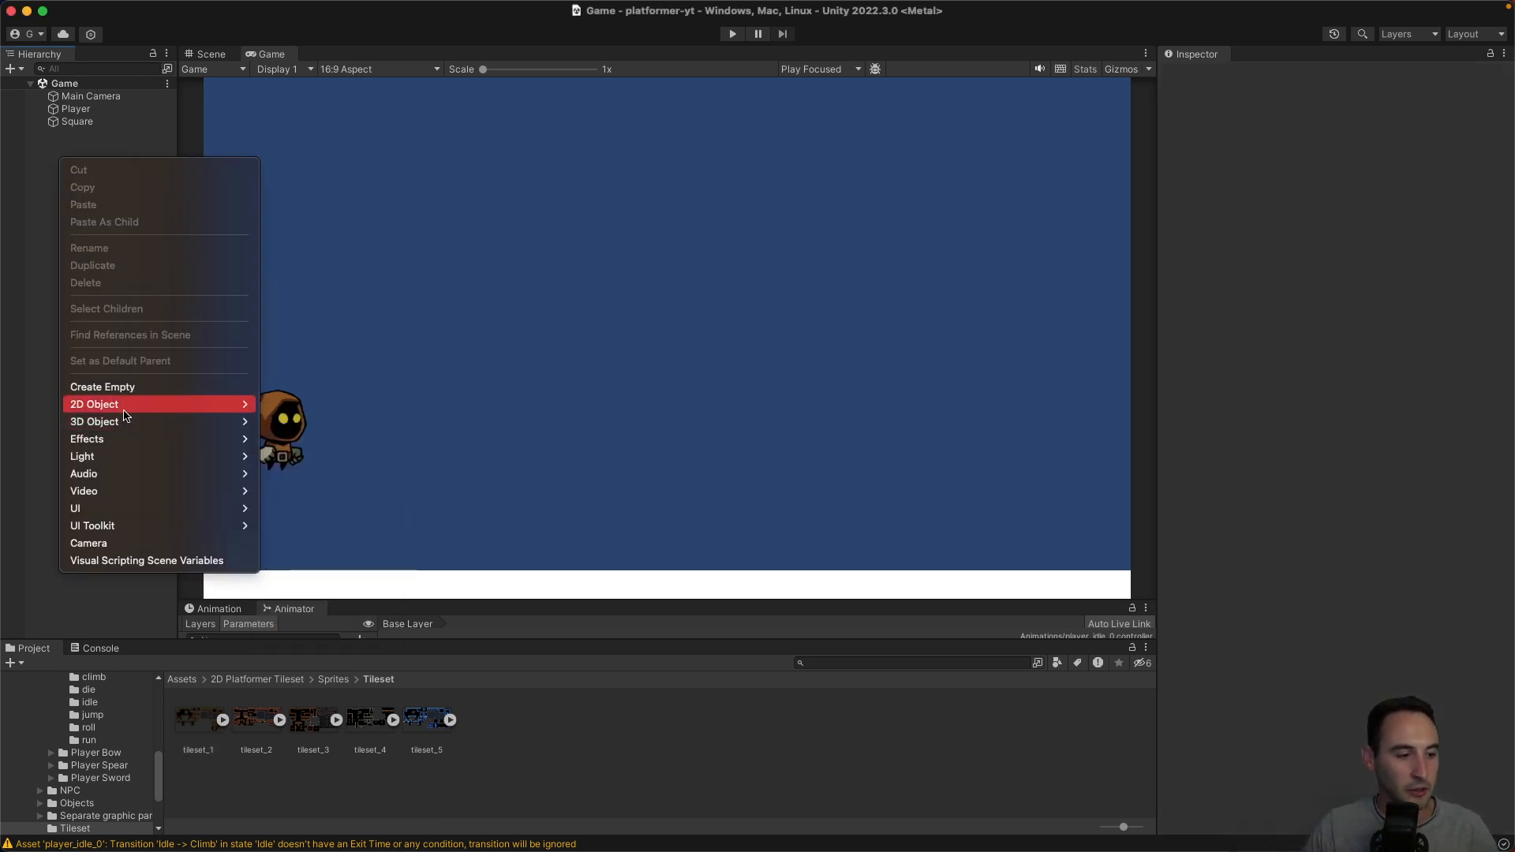
{"action": "mouse_move", "coordinate": [174, 404]}
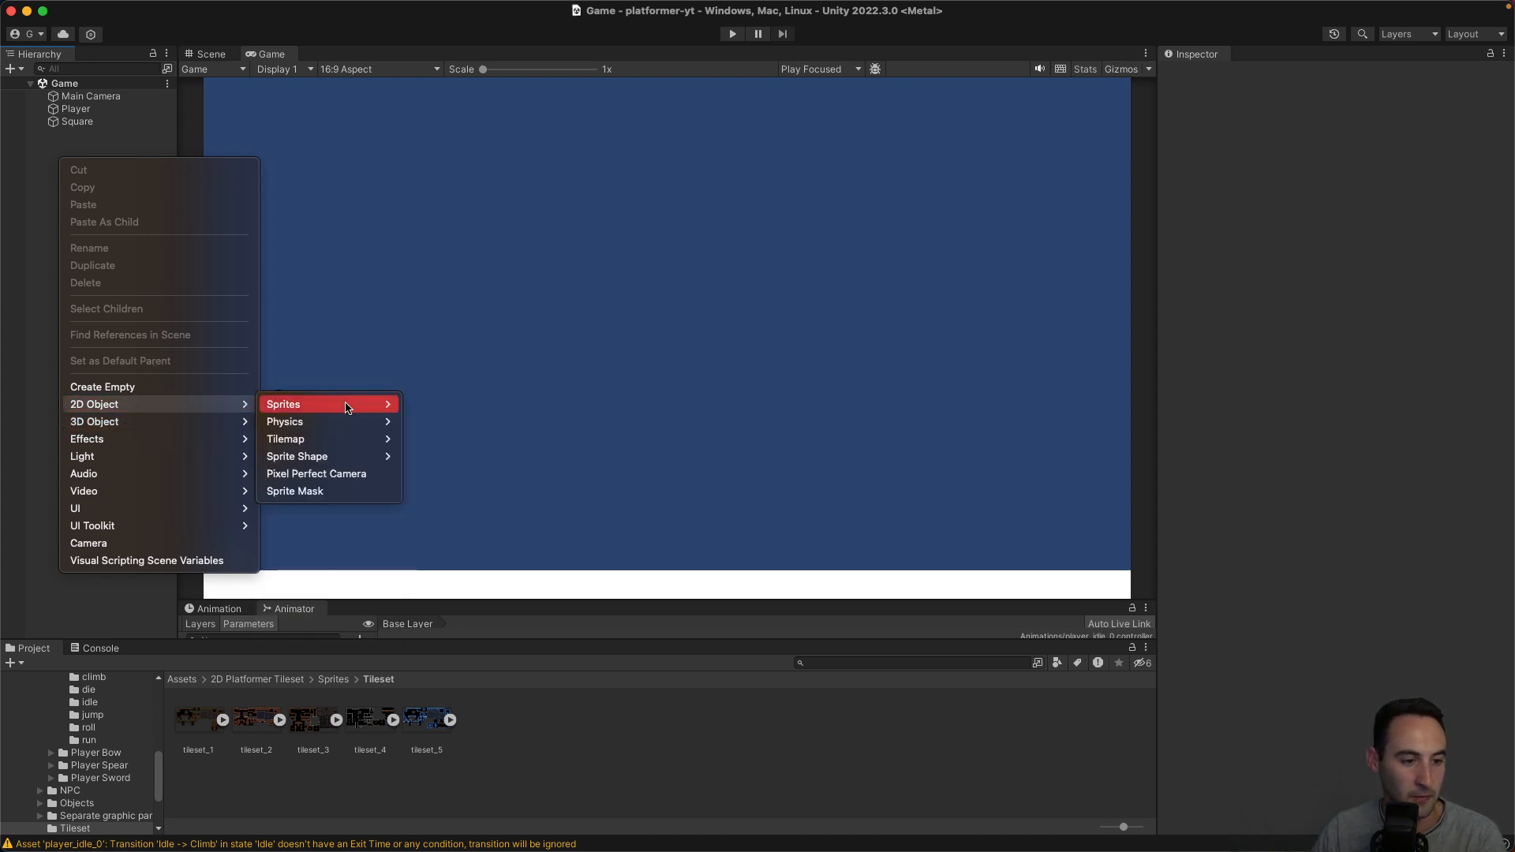
{"action": "mouse_move", "coordinate": [347, 439]}
{"action": "left_click", "coordinate": [438, 508]}
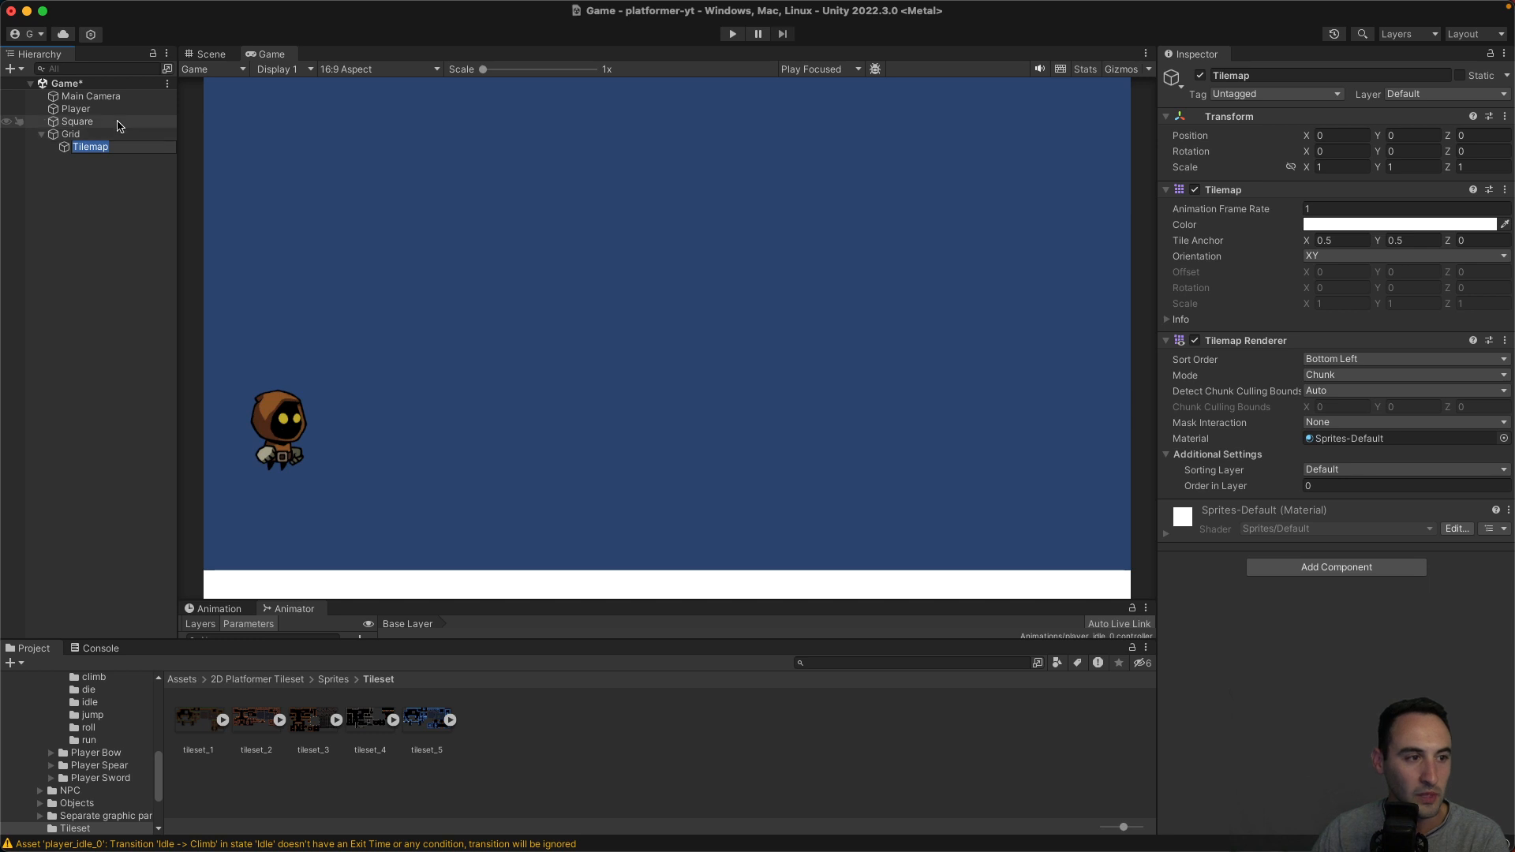
Delete the Square ground object from the scene while working in the Scene view.
{"action": "left_click", "coordinate": [118, 122]}
{"action": "left_click", "coordinate": [208, 55]}
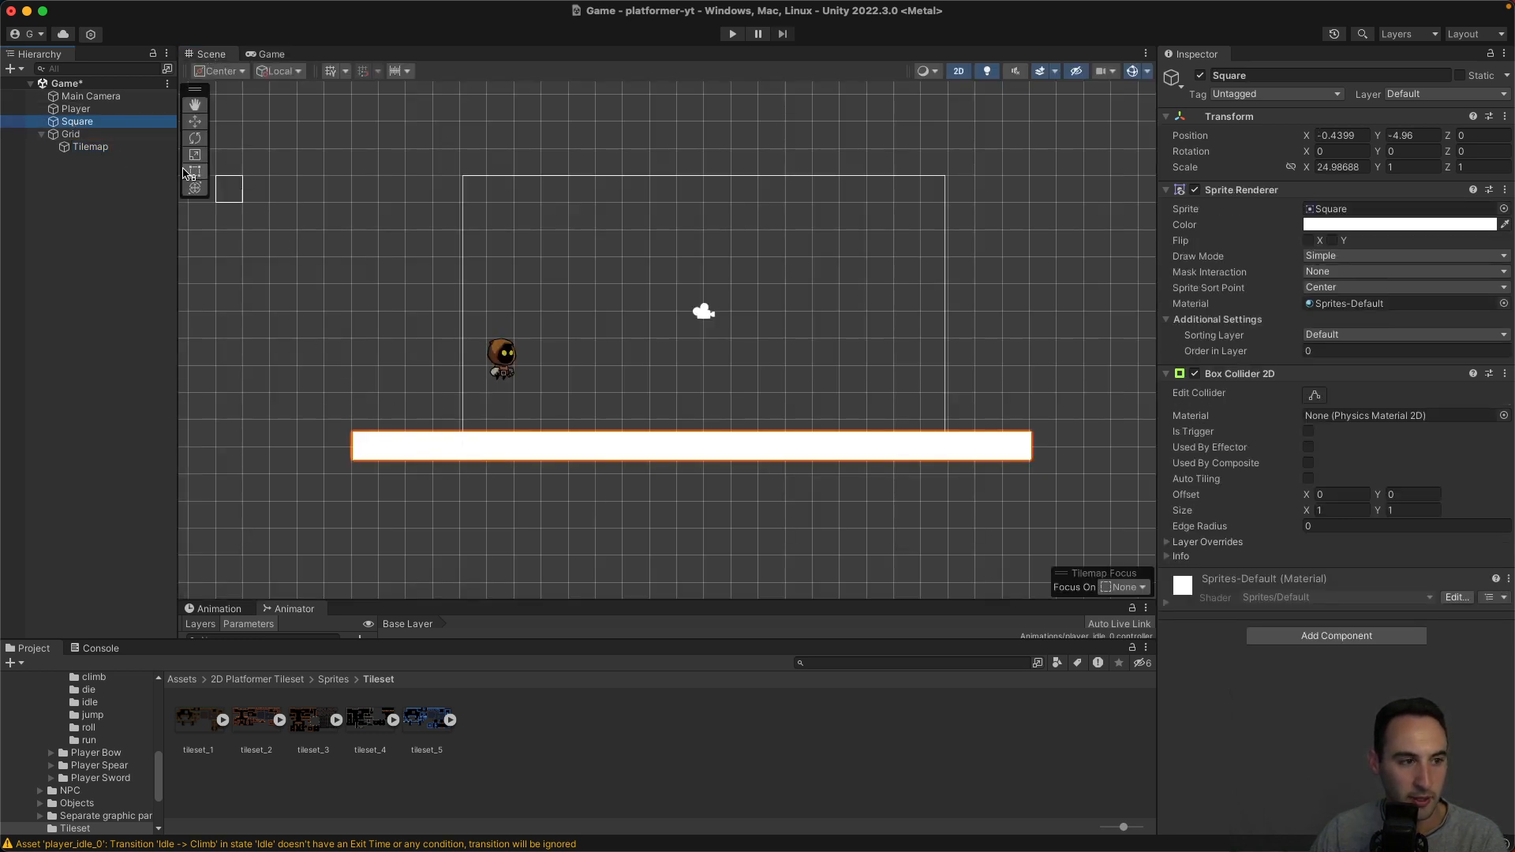
{"action": "right_click", "coordinate": [101, 122]}
{"action": "left_click", "coordinate": [158, 241]}
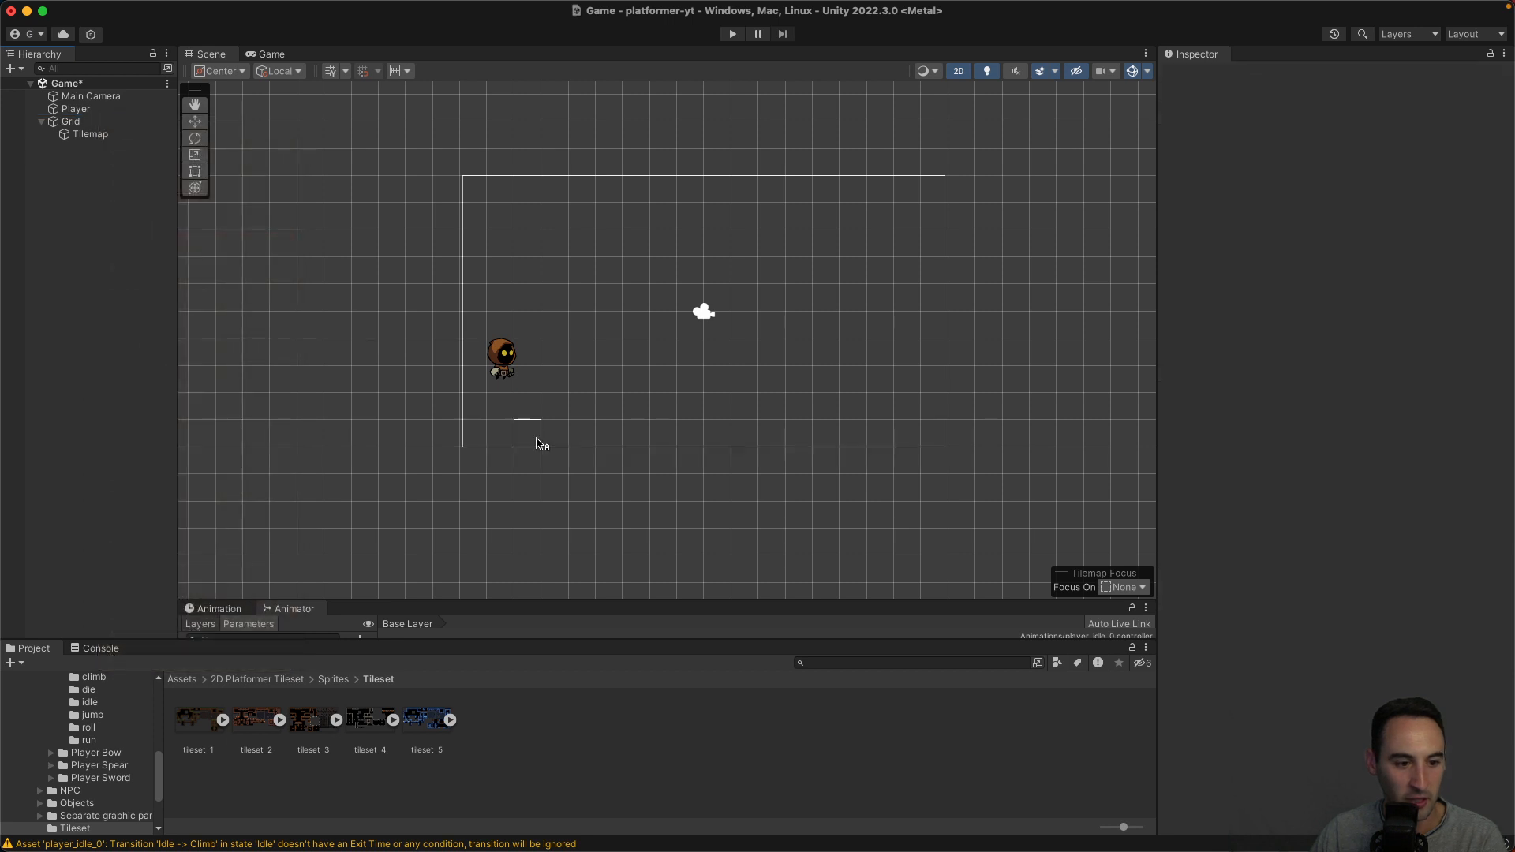
Inspect the Tilemap and Grid objects' component settings and compare the Scene and Game views.
{"action": "left_click", "coordinate": [124, 139]}
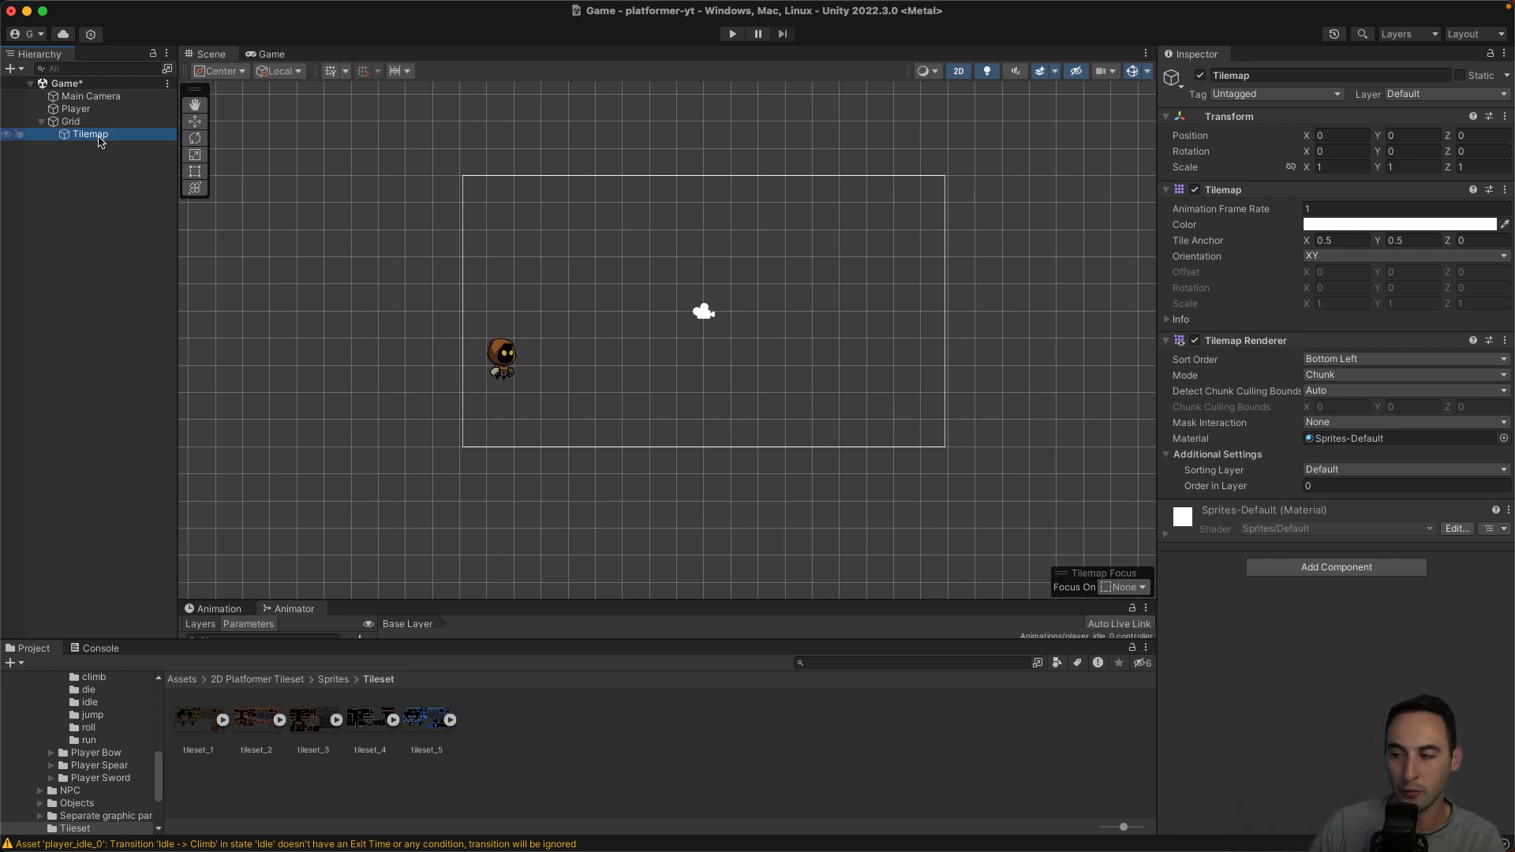
{"action": "left_click", "coordinate": [268, 54]}
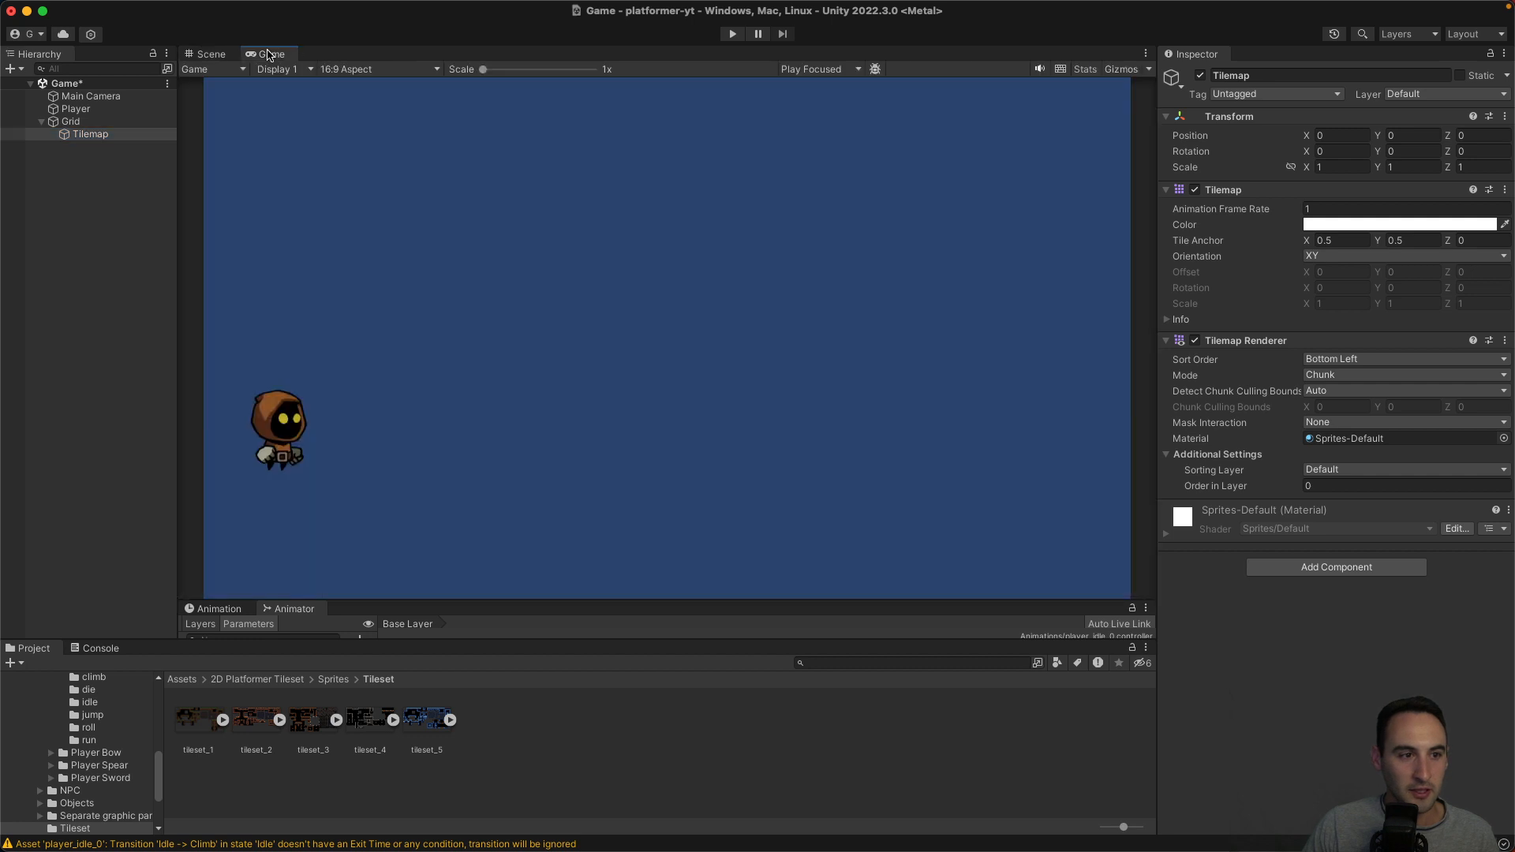
{"action": "left_click", "coordinate": [207, 53]}
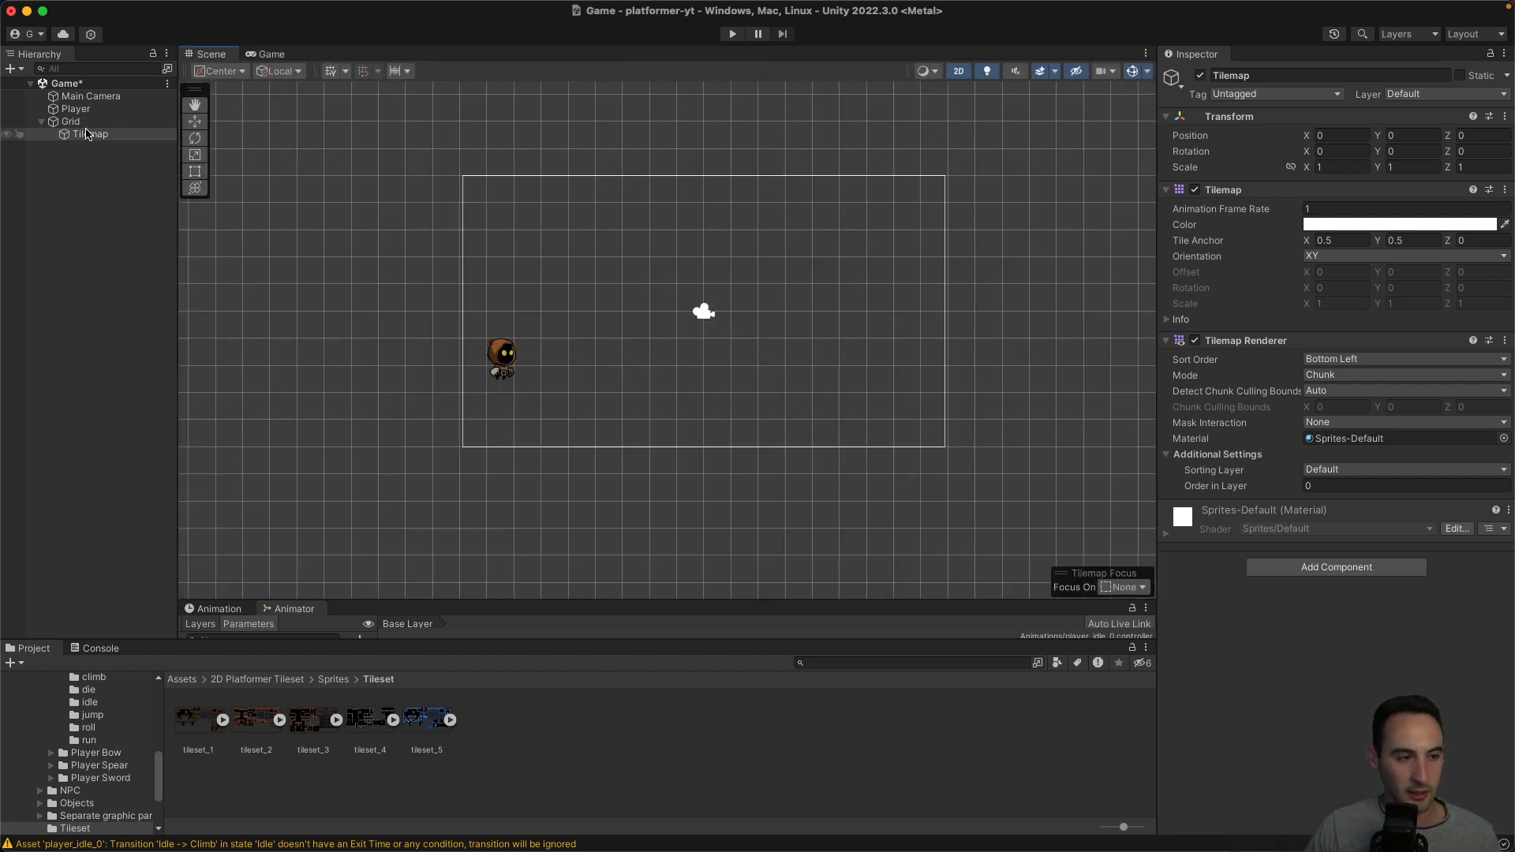
{"action": "left_click", "coordinate": [84, 136]}
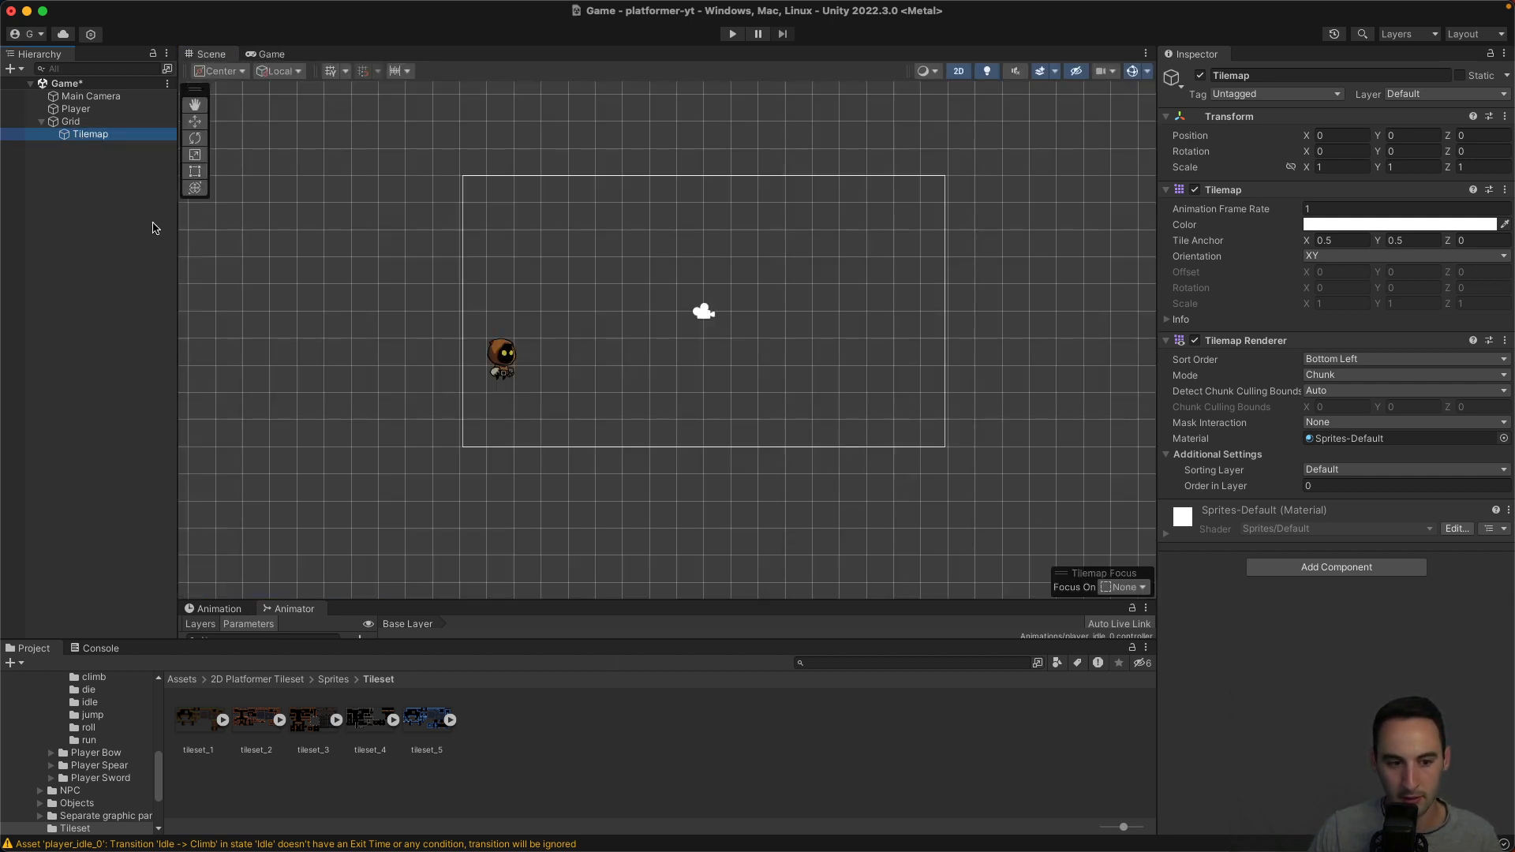
{"action": "right_click", "coordinate": [93, 140]}
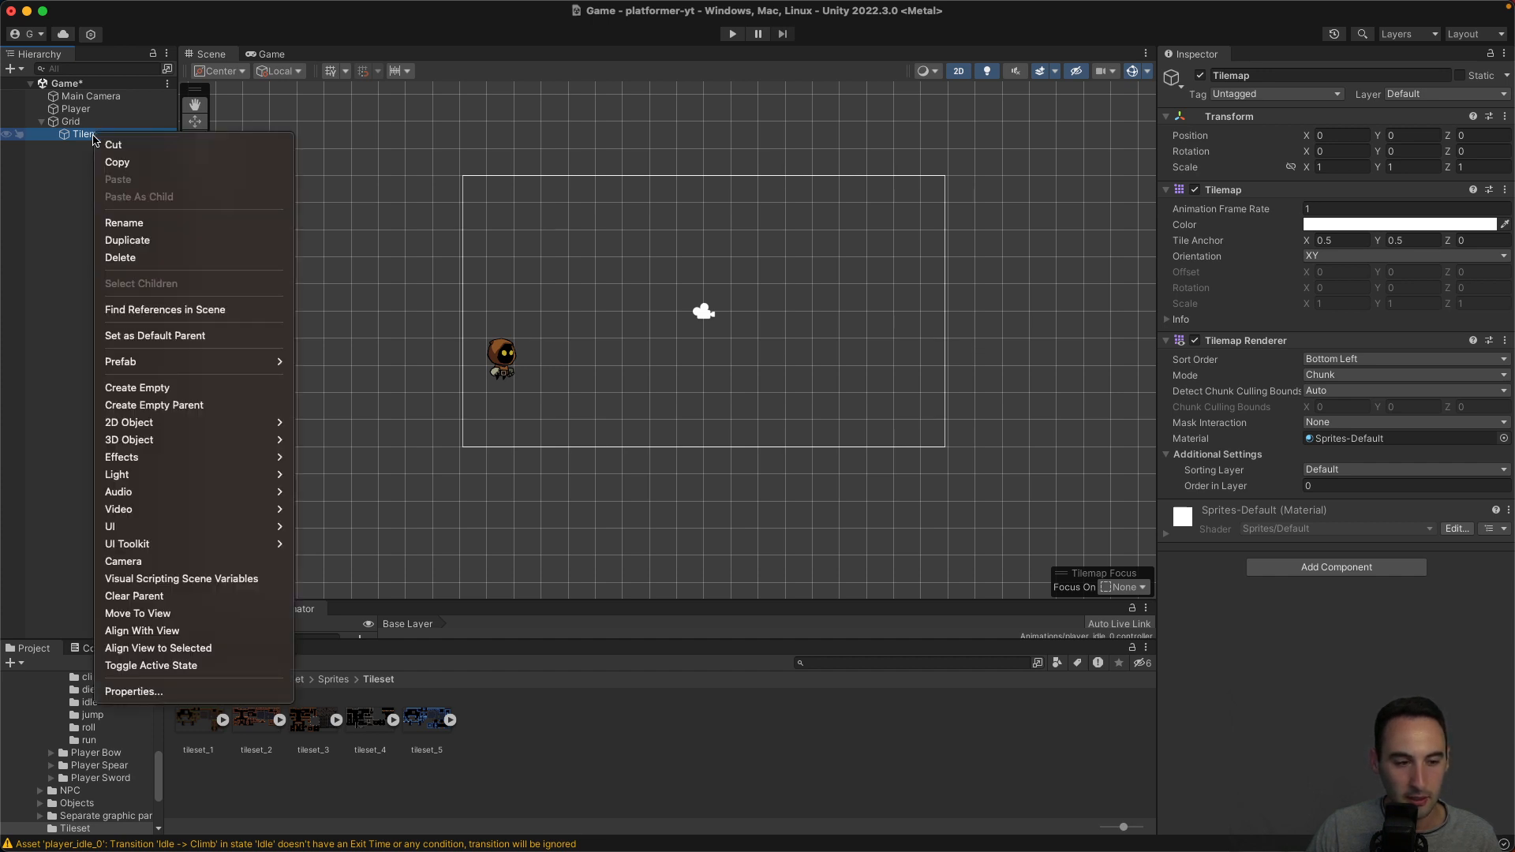
{"action": "left_click", "coordinate": [61, 163]}
{"action": "left_click", "coordinate": [70, 121]}
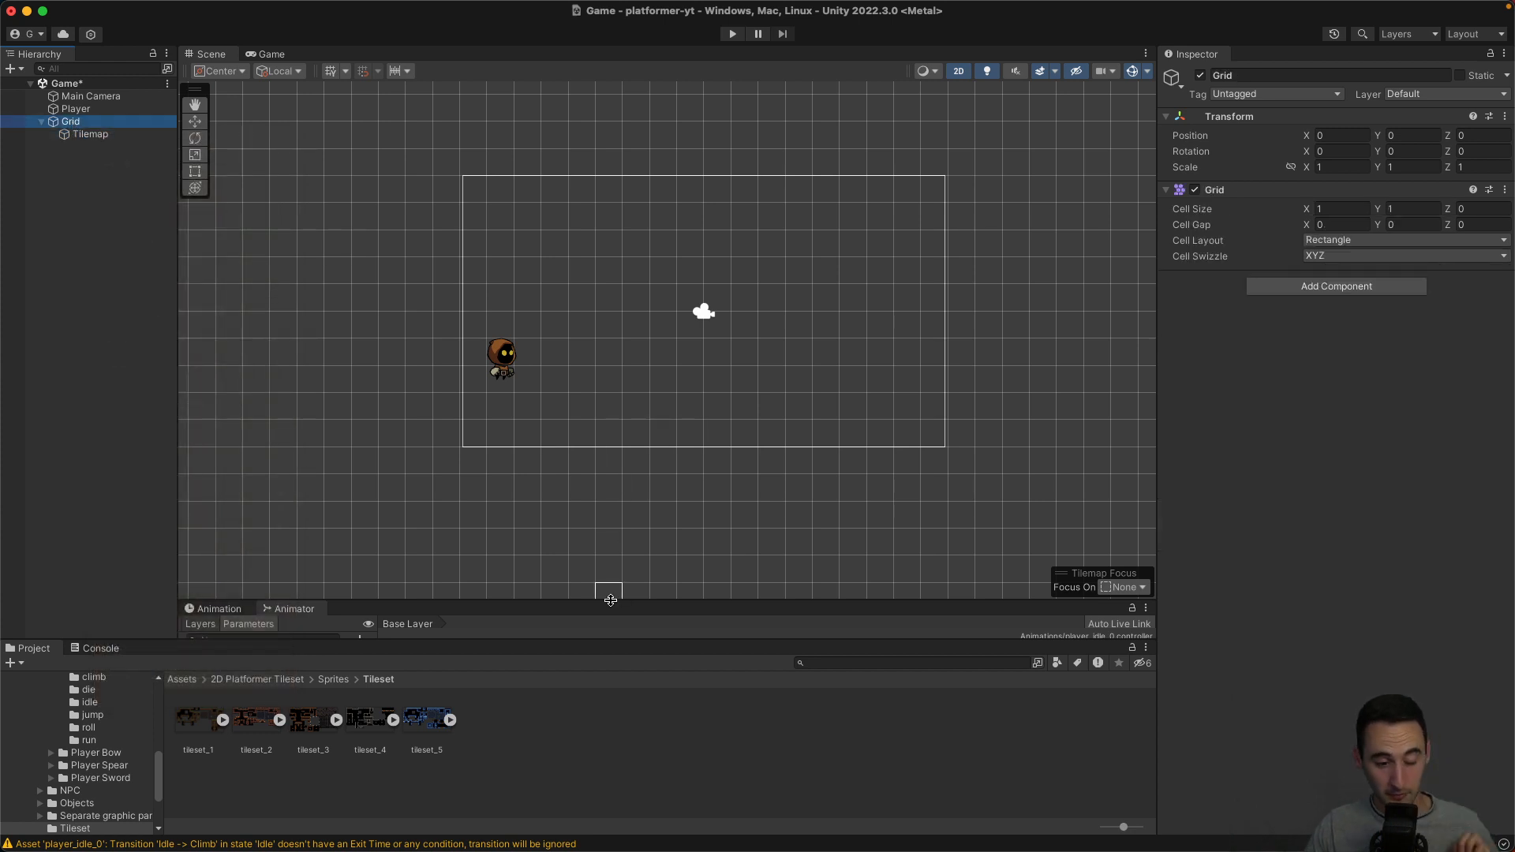
Enlarge the Animator area, bring up the Tile Palette window, and examine the Tileset1 palette.
{"action": "left_click_drag", "start_coordinate": [609, 600], "coordinate": [607, 479]}
{"action": "key", "text": "ctrl+Up"}
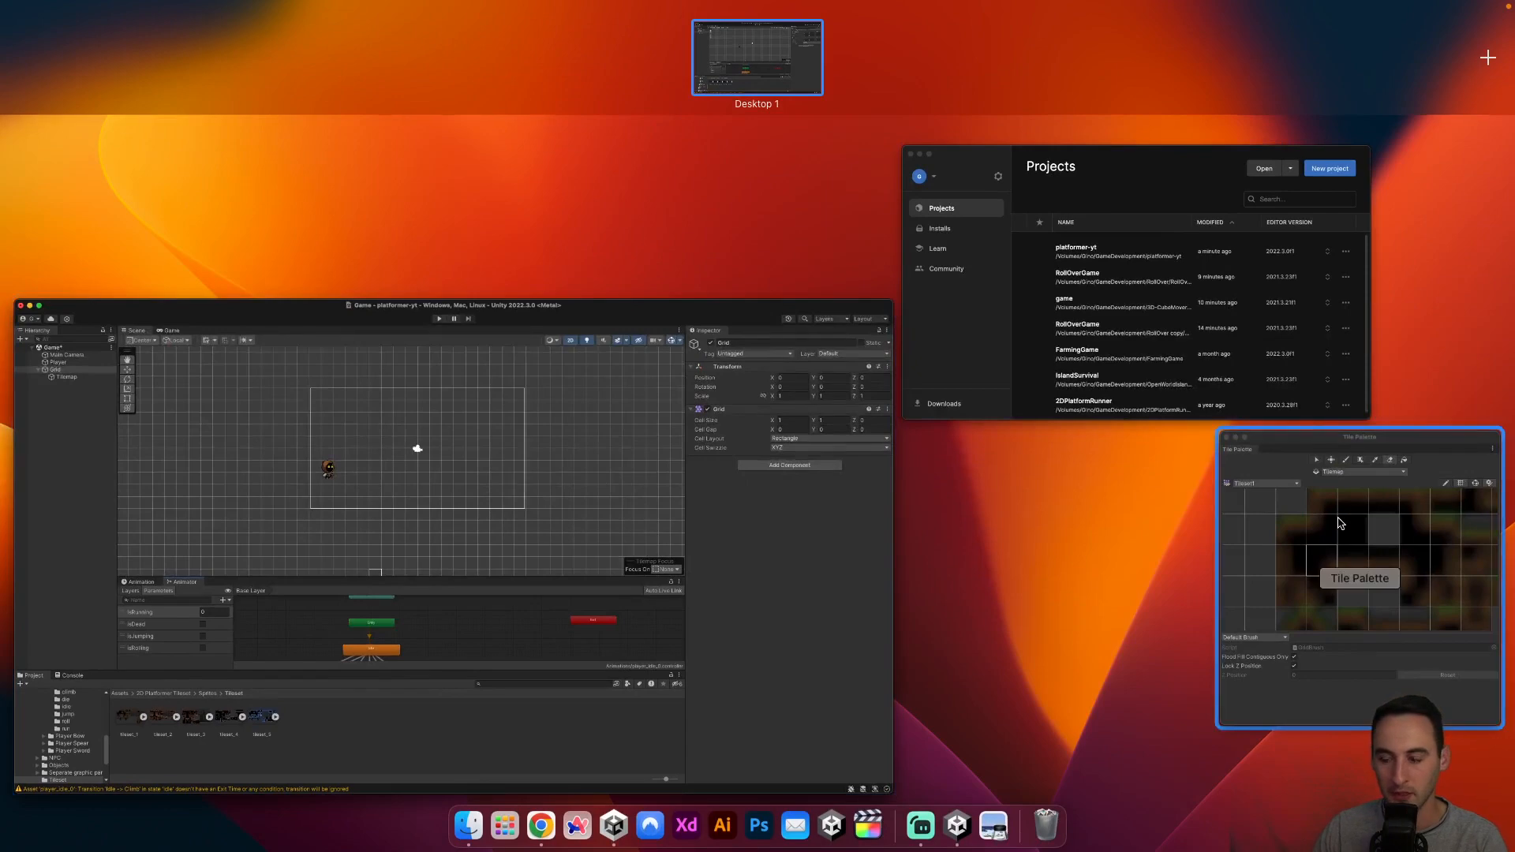
{"action": "left_click", "coordinate": [1359, 545]}
{"action": "left_click_drag", "start_coordinate": [958, 118], "coordinate": [899, 136]}
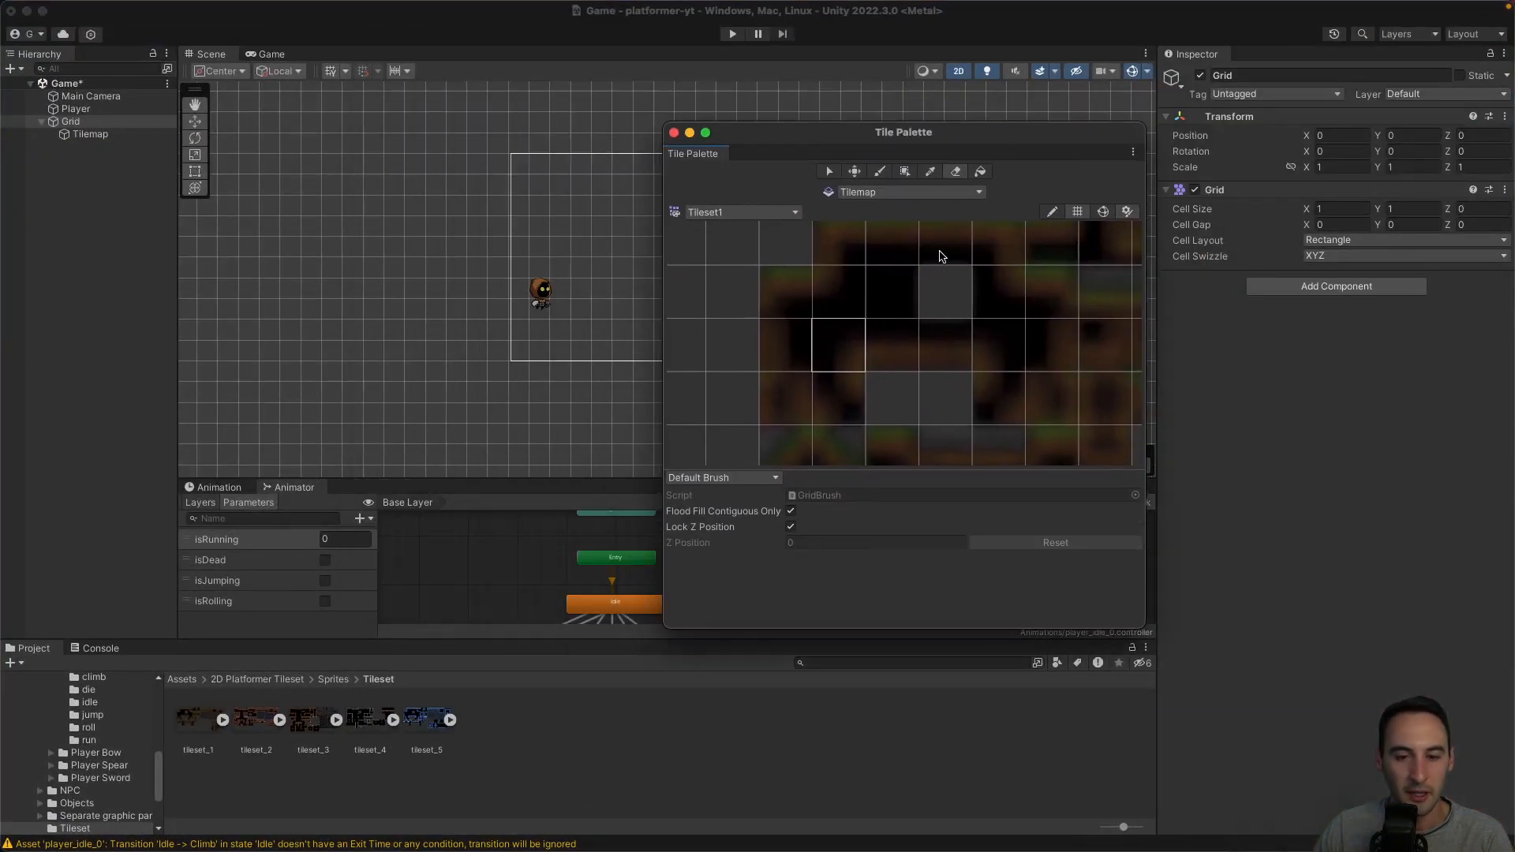
{"action": "scroll", "coordinate": [926, 316], "scroll_direction": "down", "scroll_amount": 3}
{"action": "scroll", "coordinate": [926, 316], "scroll_direction": "down", "scroll_amount": 3}
{"action": "scroll", "coordinate": [927, 323], "scroll_direction": "up", "scroll_amount": 5}
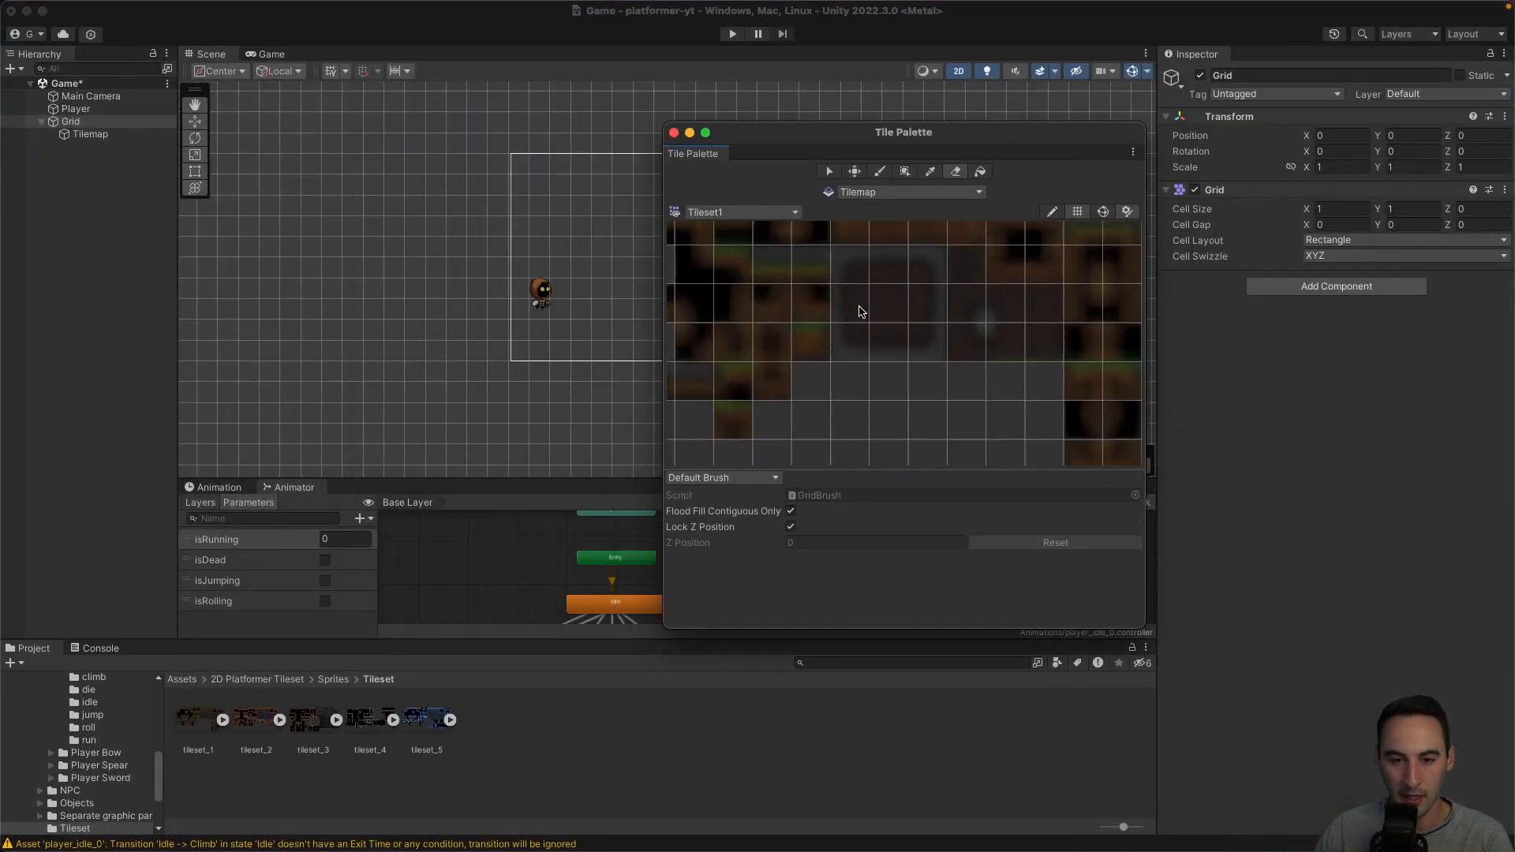
{"action": "scroll", "coordinate": [926, 328], "scroll_direction": "down", "scroll_amount": 3}
With the Tilemap selected, preview a tile from the Tileset1 palette over the scene, and close the Tile Palette.
{"action": "left_click", "coordinate": [102, 139]}
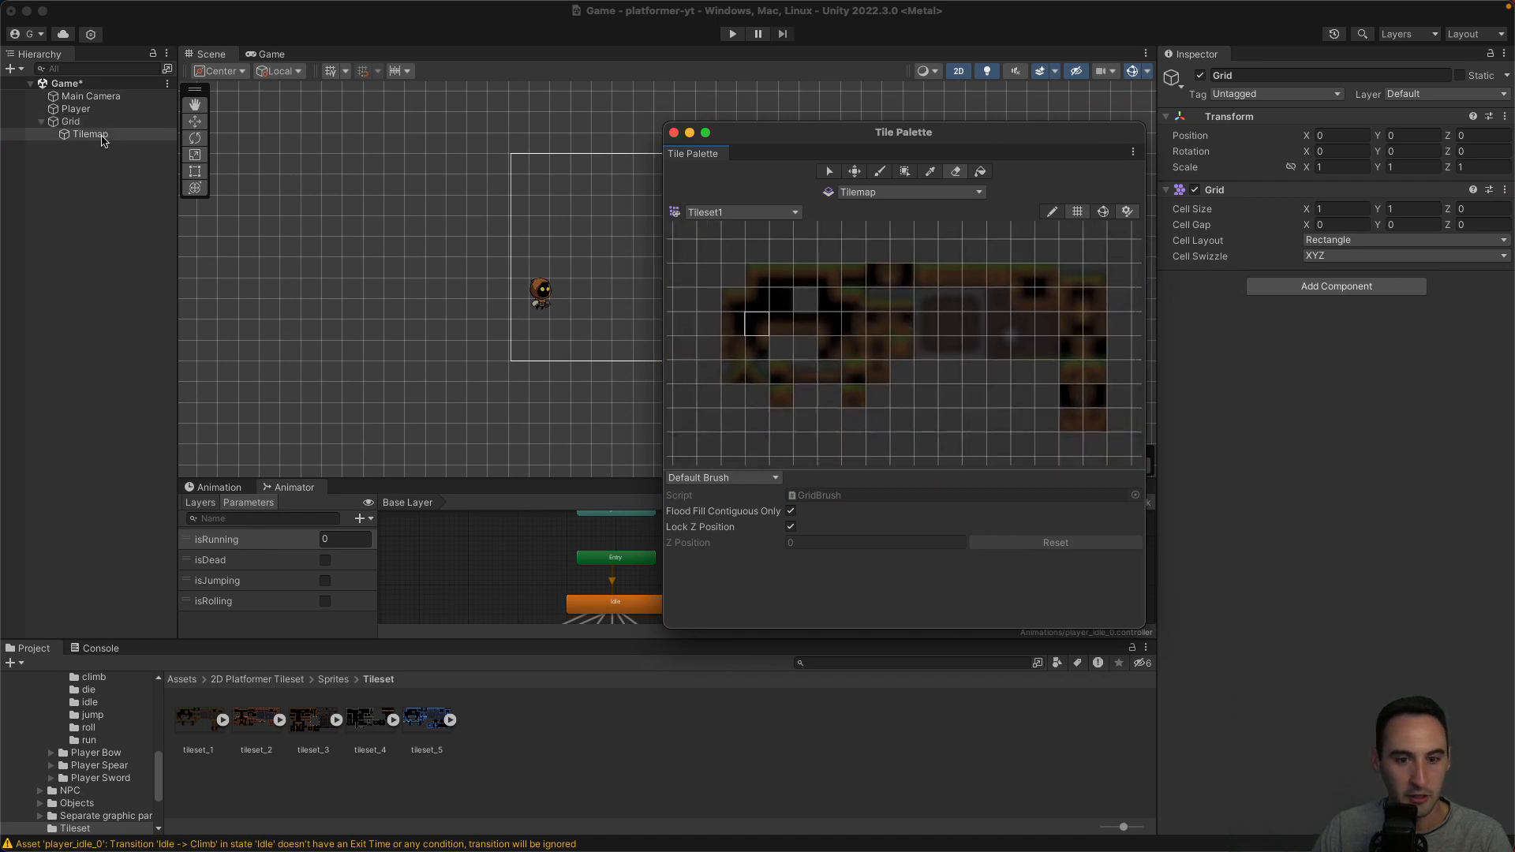
{"action": "key", "text": "ctrl+Up"}
{"action": "left_click", "coordinate": [1263, 481]}
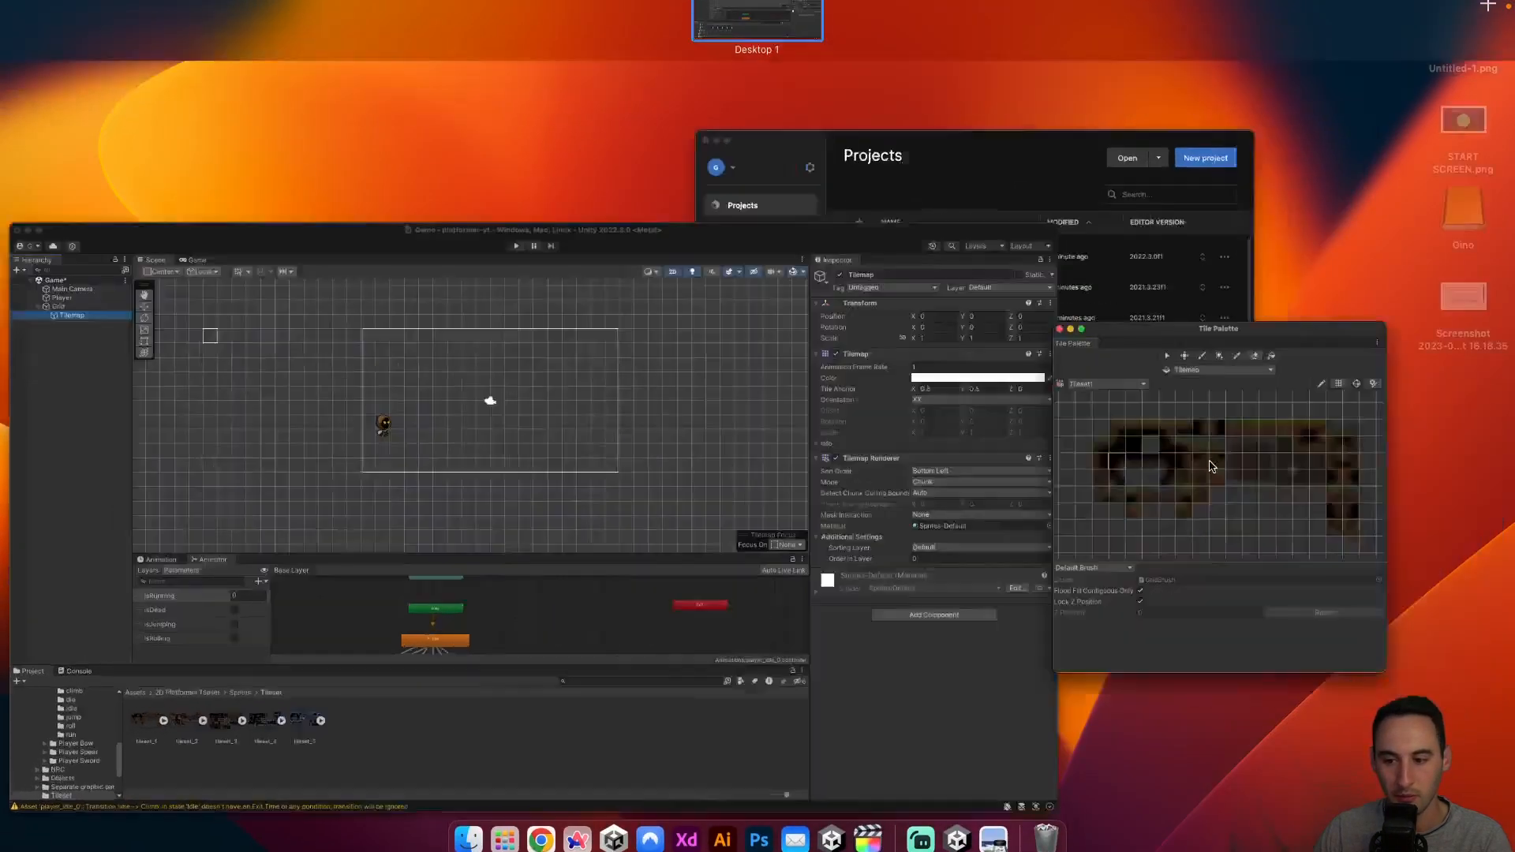
{"action": "left_click", "coordinate": [853, 324]}
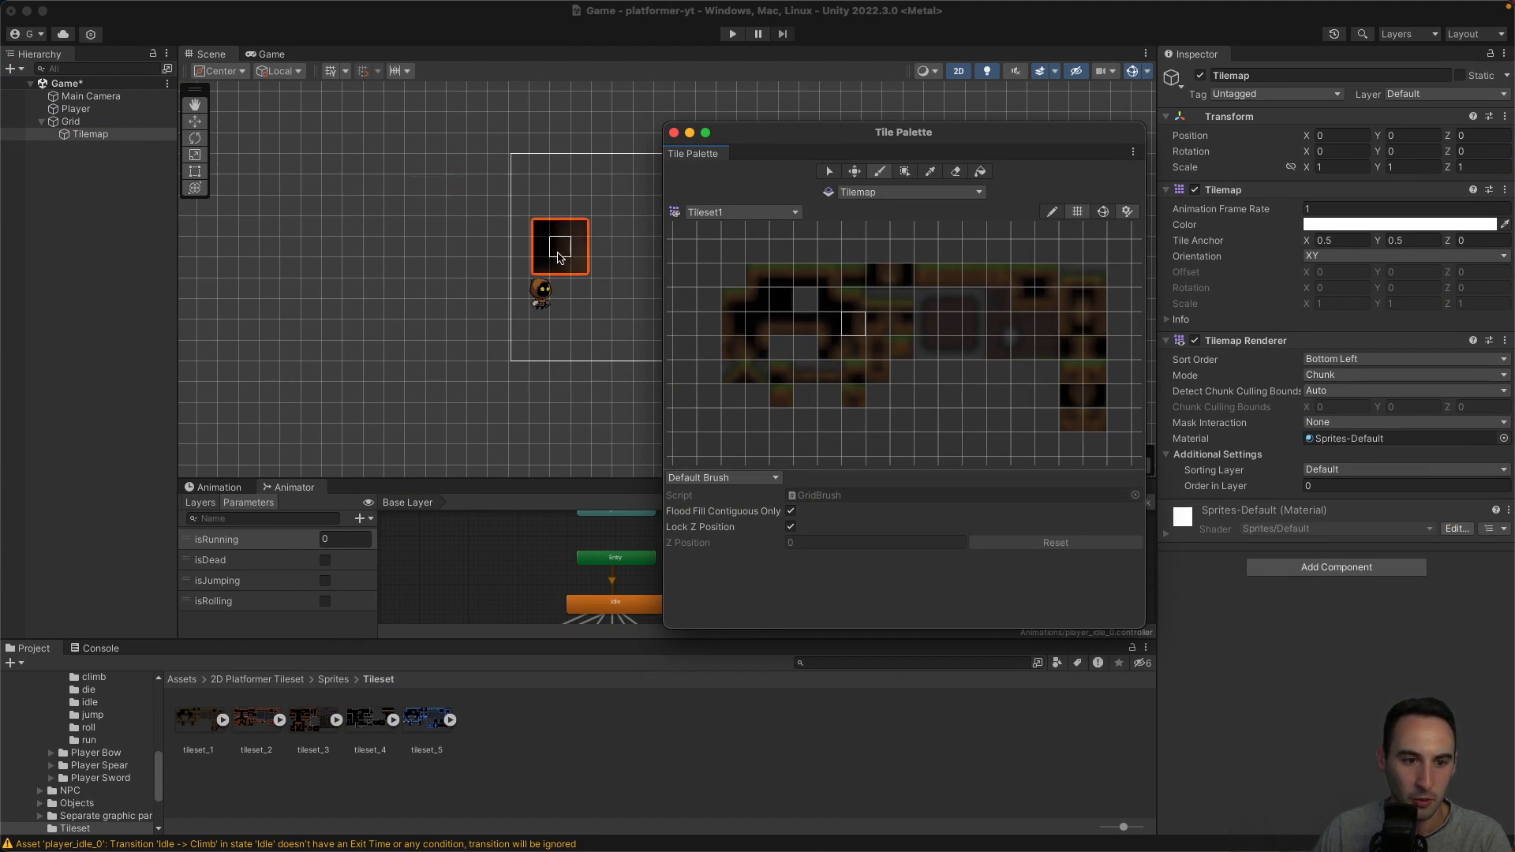
{"action": "left_click", "coordinate": [674, 132]}
Examine the tilesets in the Tileset folder, including their sliced sprites, and view the tileset_1 image at full size.
{"action": "left_click", "coordinate": [199, 720]}
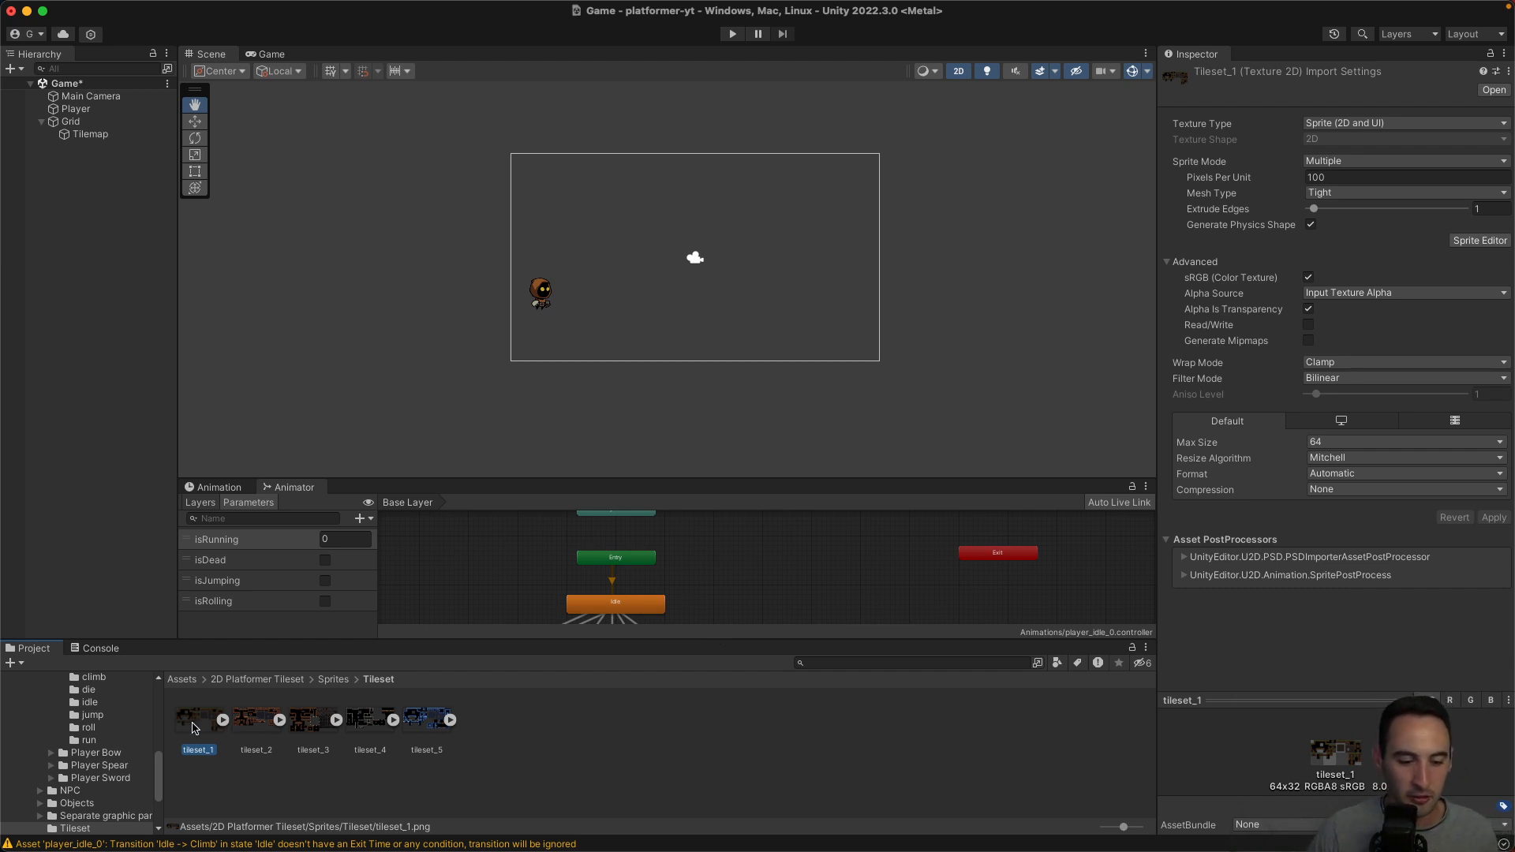
{"action": "left_click", "coordinate": [280, 720]}
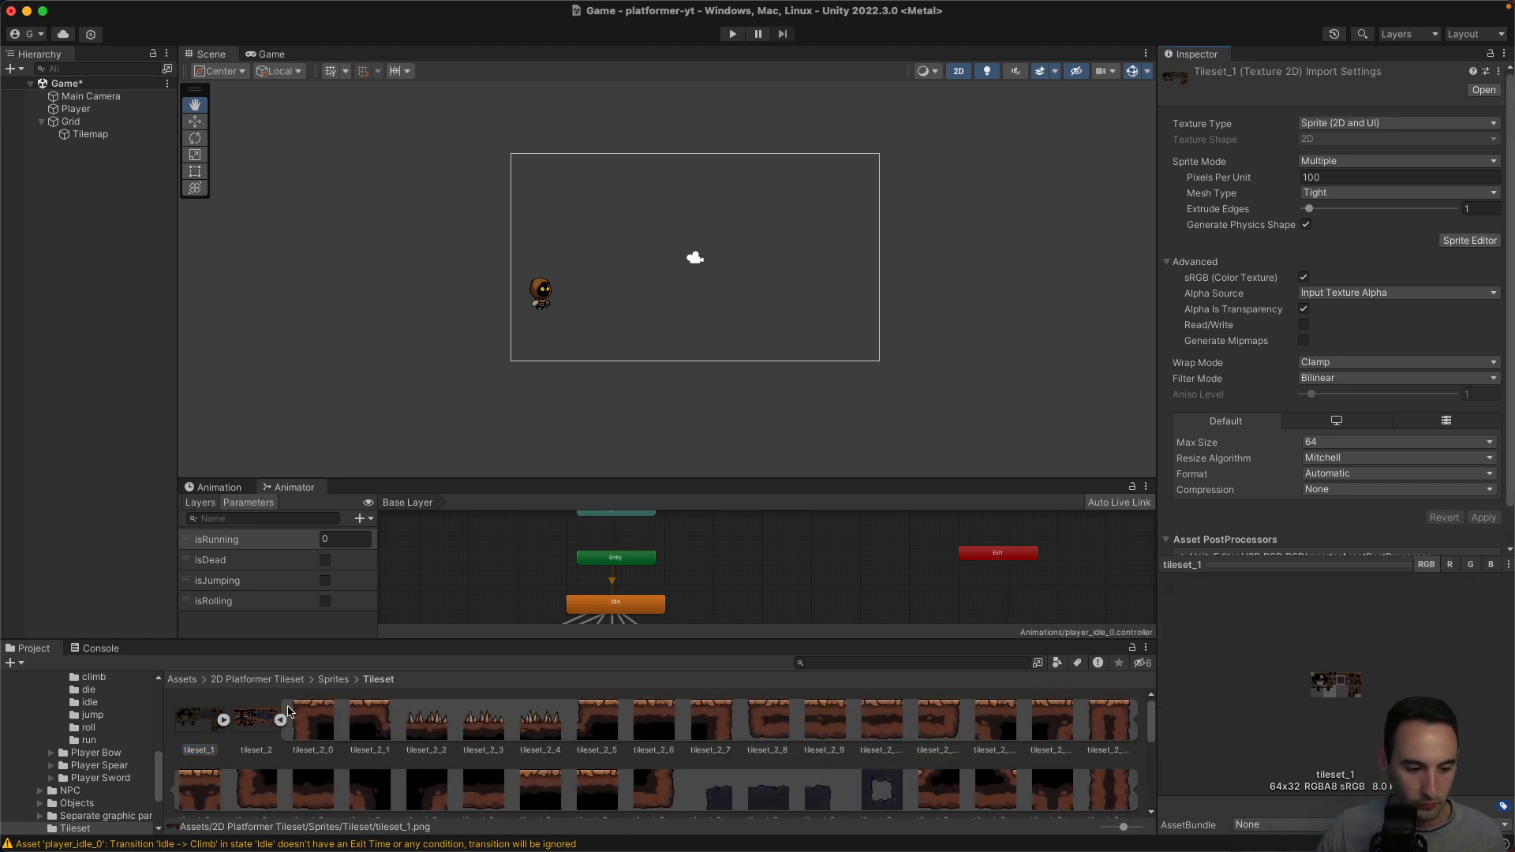
{"action": "left_click", "coordinate": [280, 719]}
{"action": "left_click", "coordinate": [345, 728]}
{"action": "left_click", "coordinate": [393, 720]}
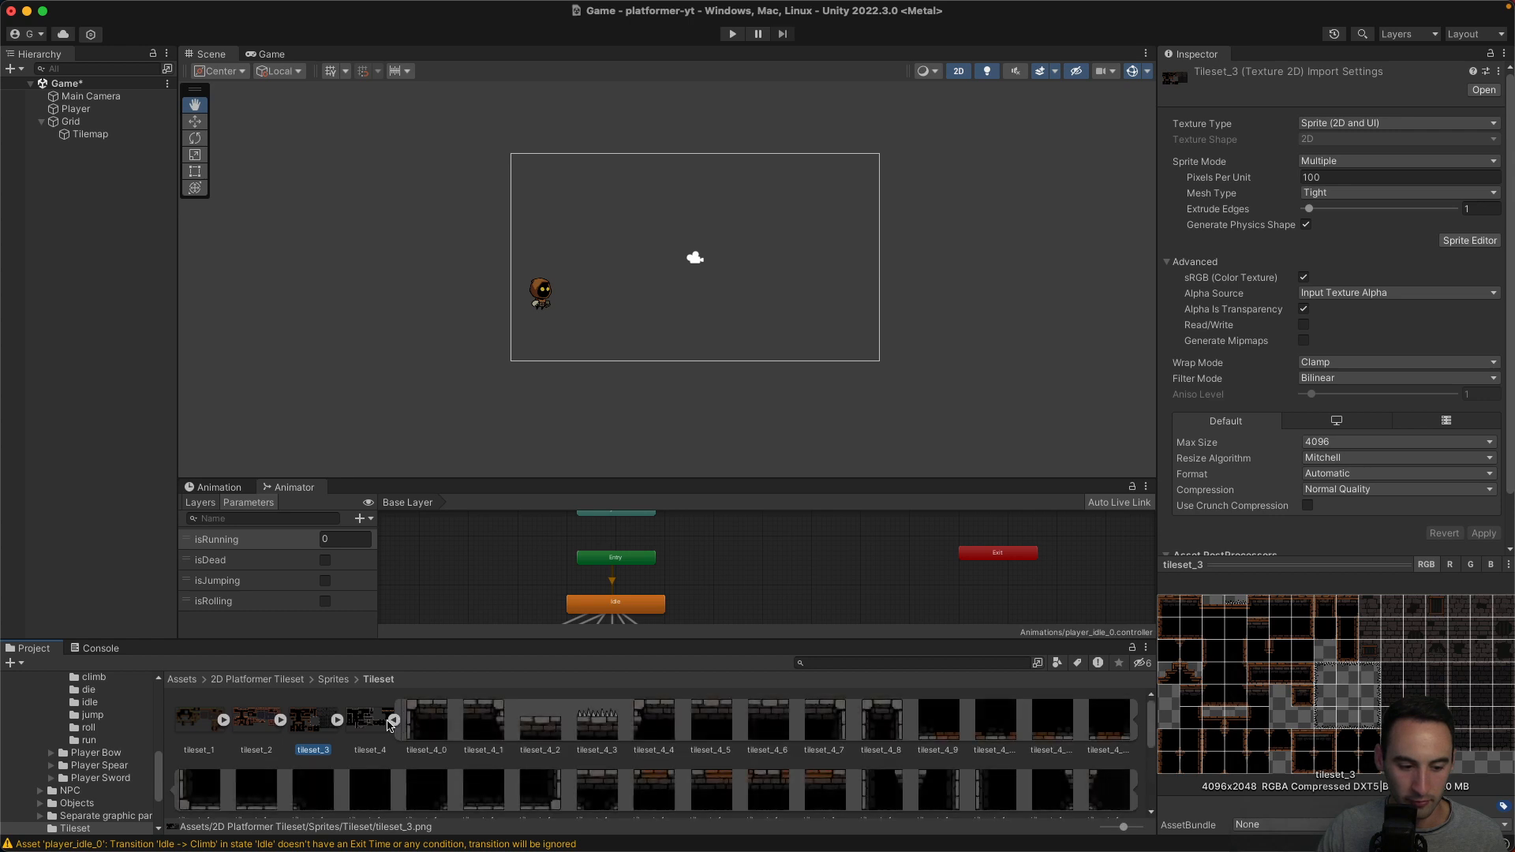
{"action": "left_click", "coordinate": [373, 723]}
{"action": "left_click", "coordinate": [393, 720]}
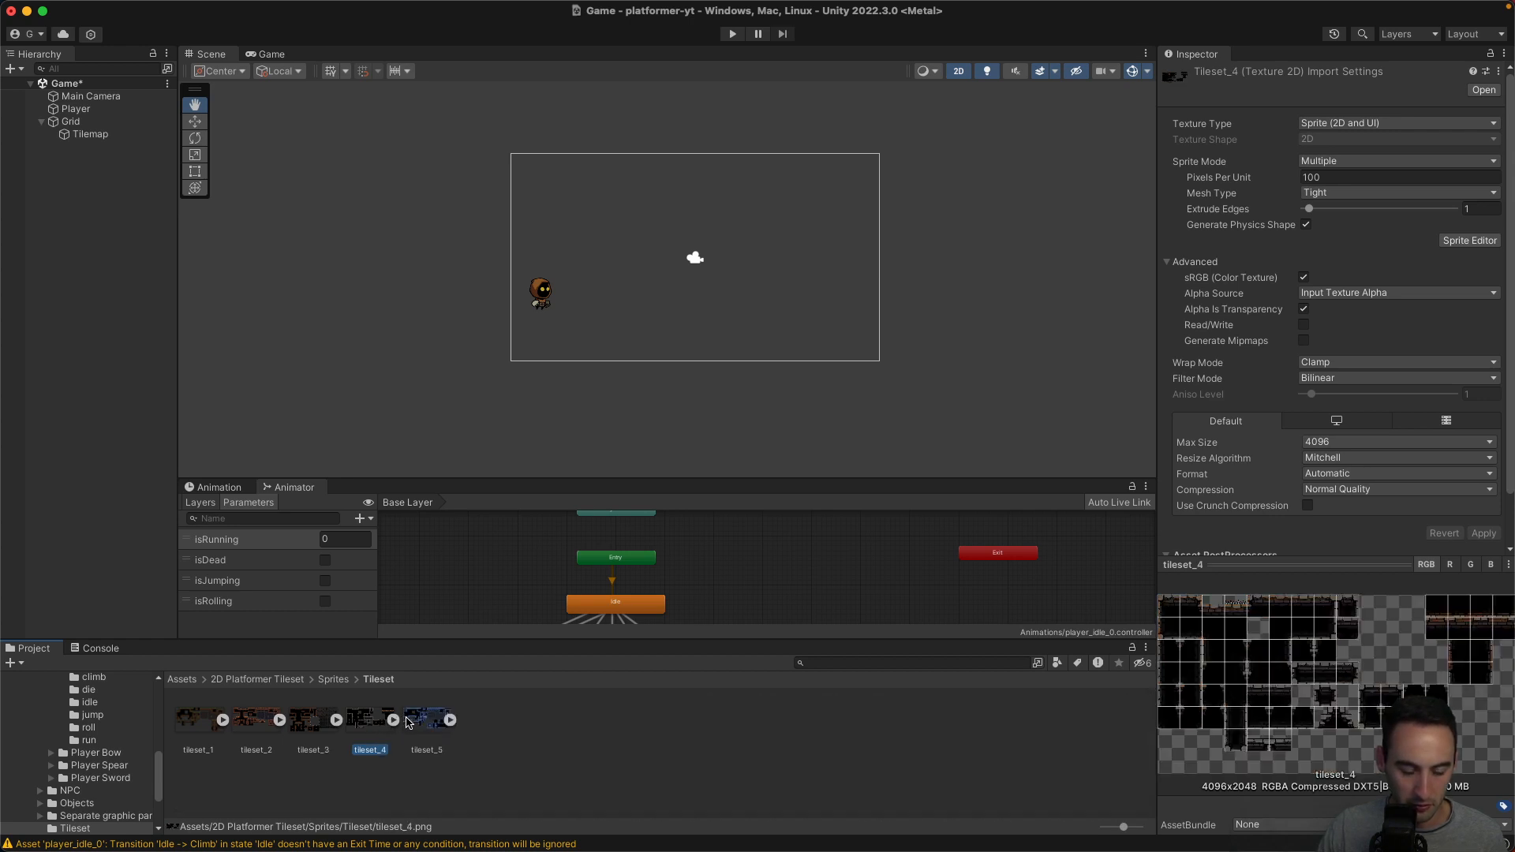
{"action": "left_click", "coordinate": [394, 719]}
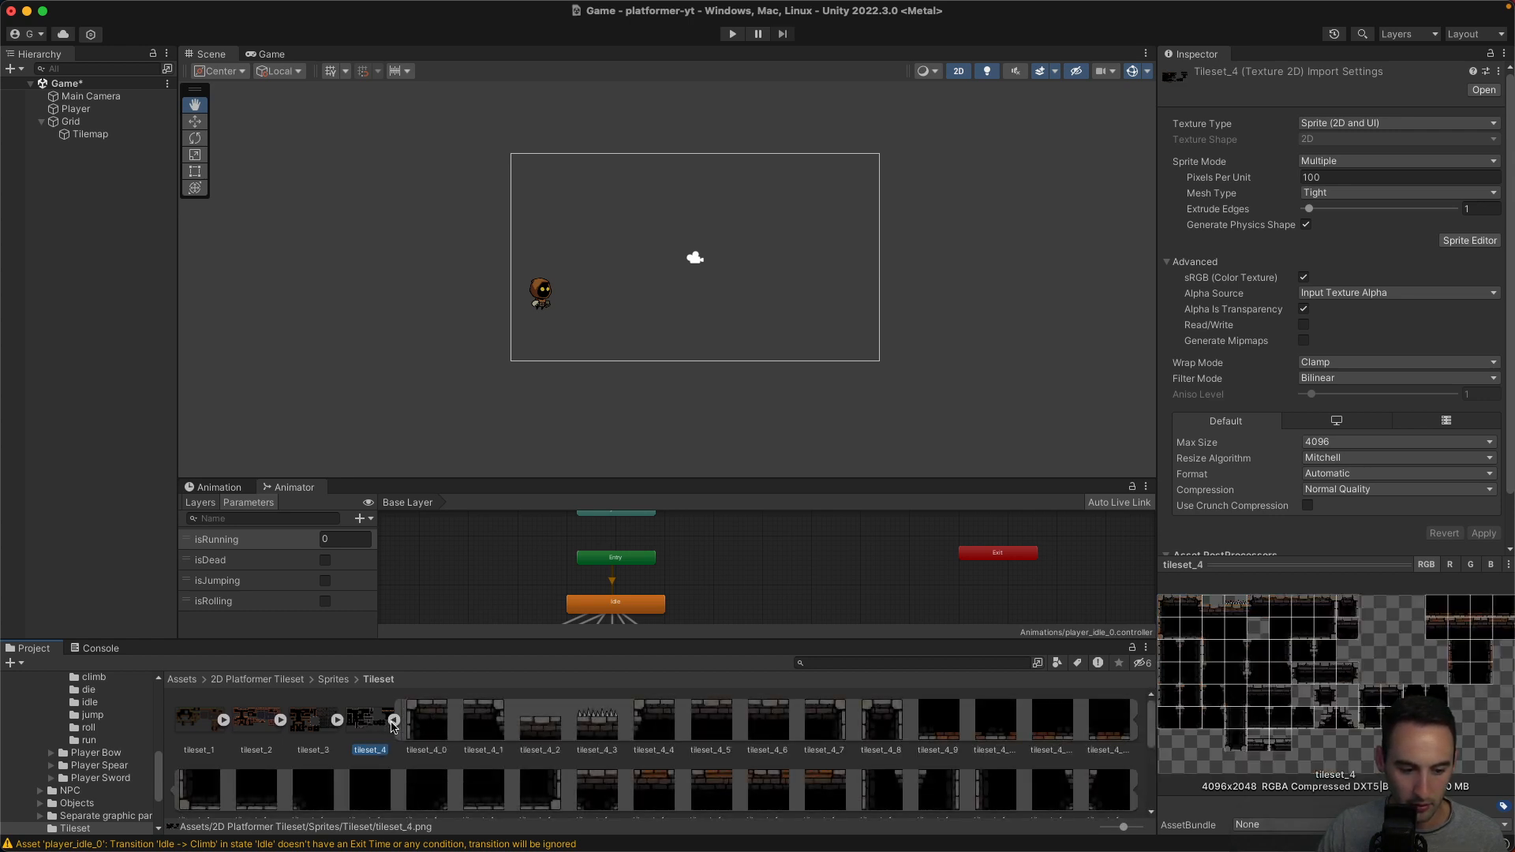
{"action": "left_click", "coordinate": [395, 720]}
{"action": "left_click", "coordinate": [450, 720]}
{"action": "left_click", "coordinate": [450, 720]}
{"action": "left_click", "coordinate": [204, 725]}
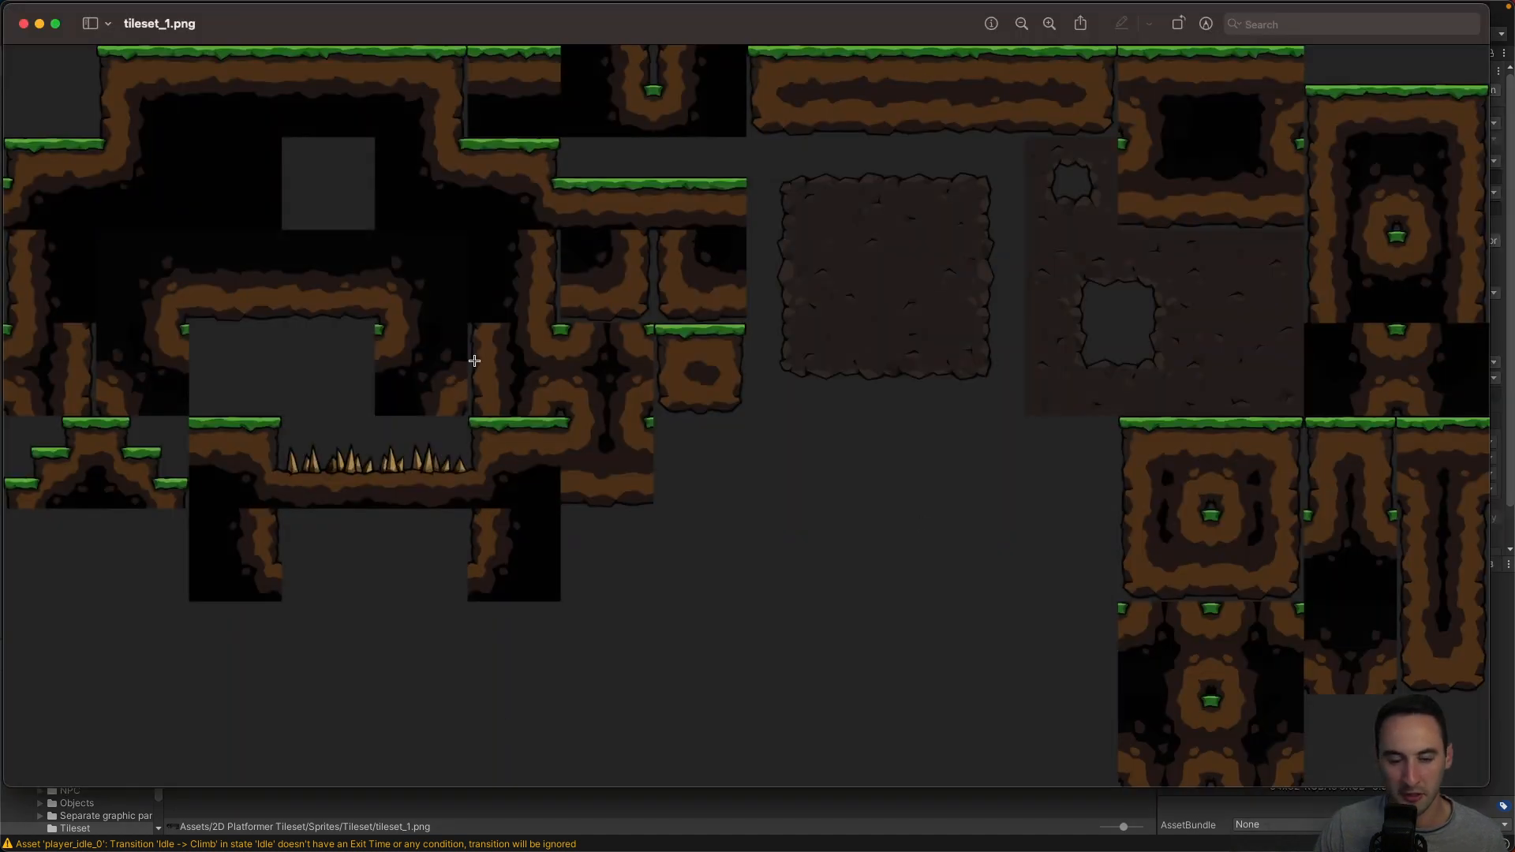
{"action": "left_click", "coordinate": [24, 24]}
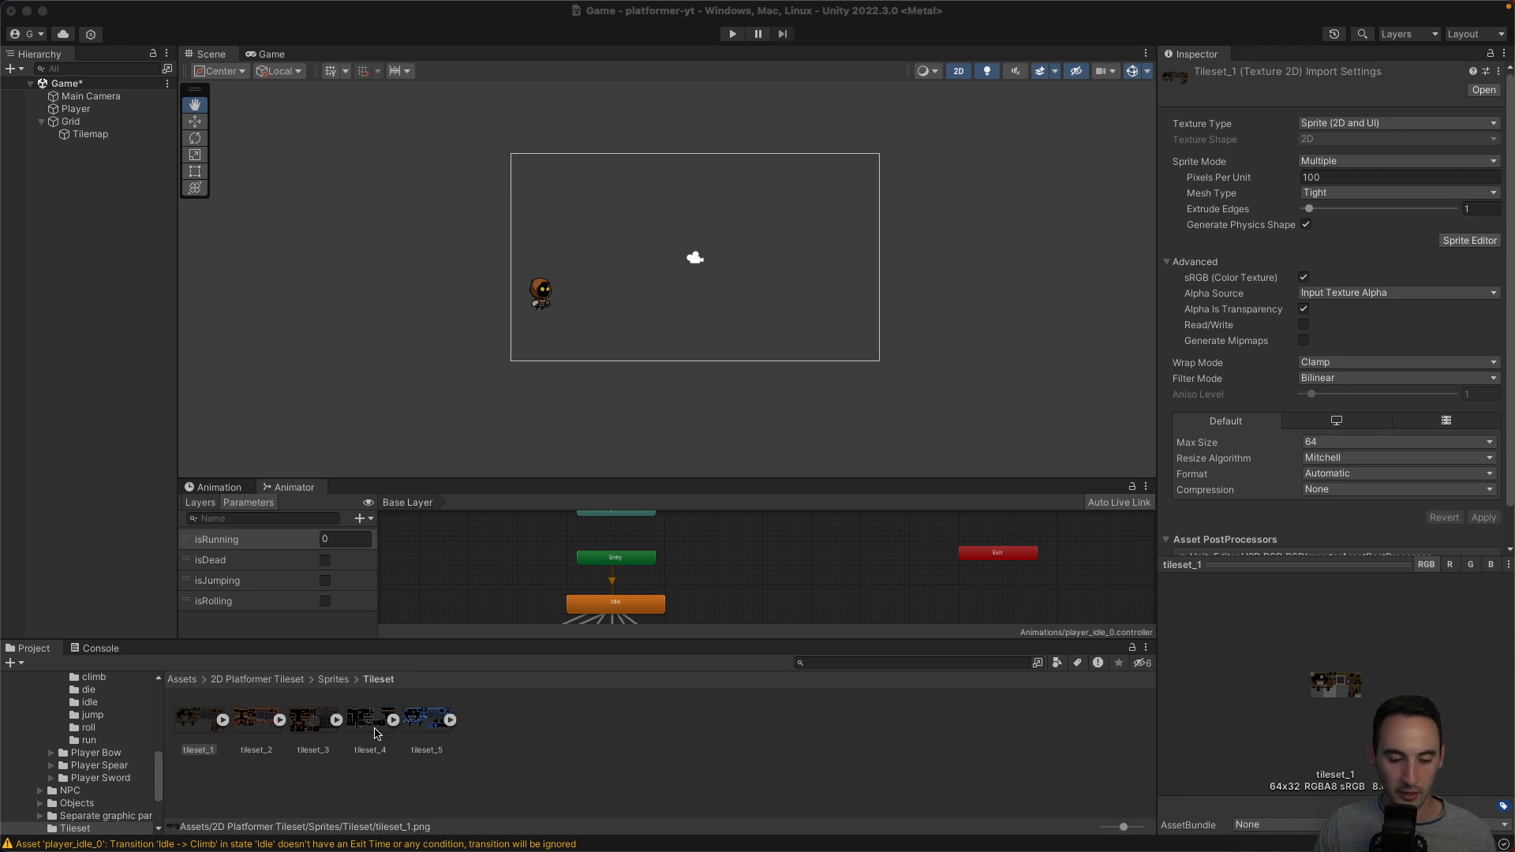
Check the tileset_5 preview and open the Tileset_3 folder within Sprites.
{"action": "left_click", "coordinate": [438, 717]}
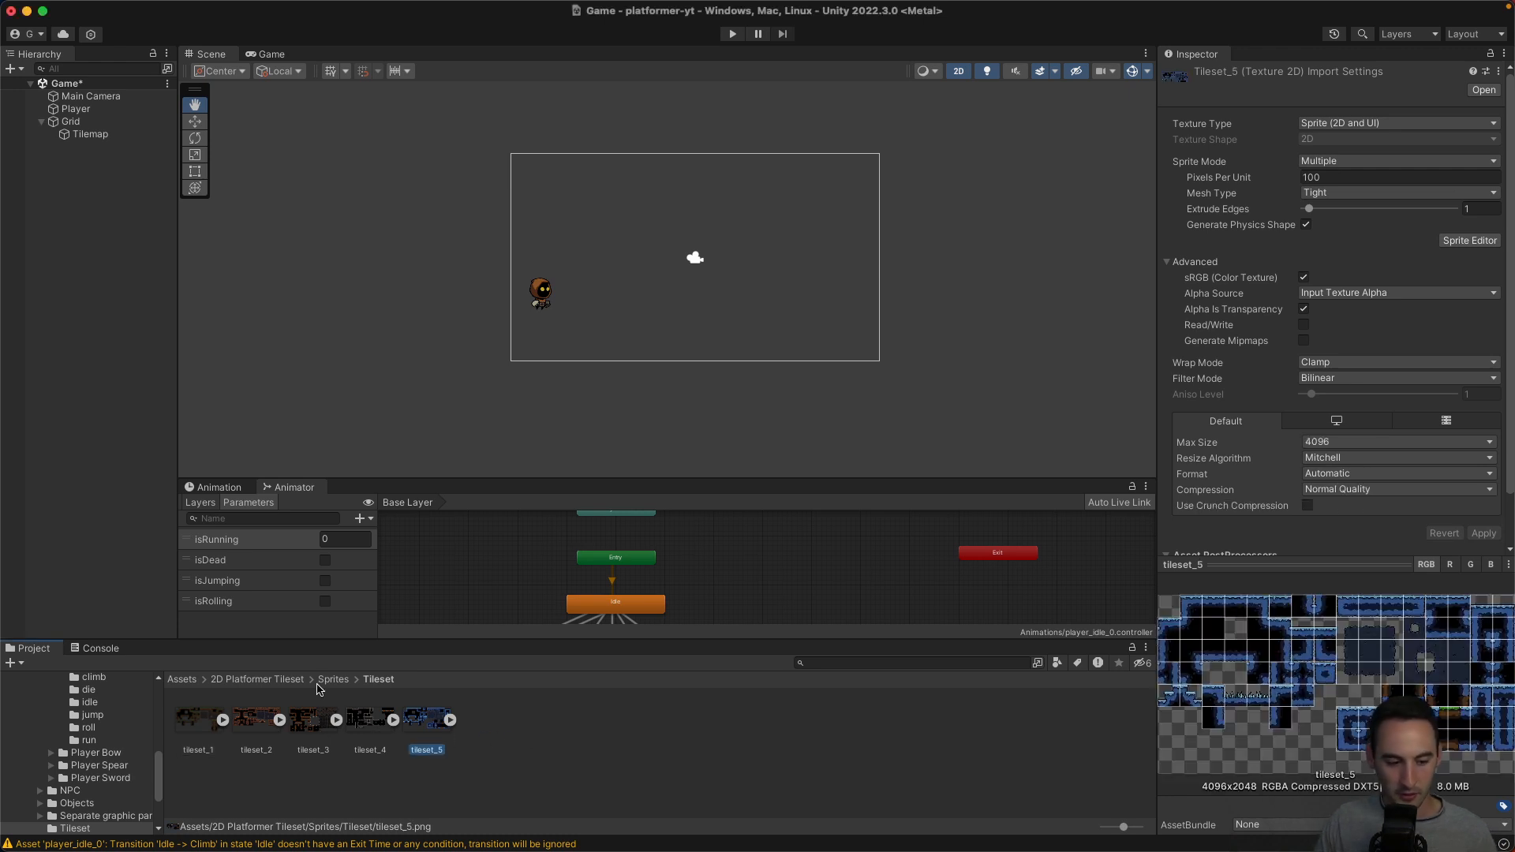
{"action": "left_click", "coordinate": [348, 682]}
{"action": "double_click", "coordinate": [767, 722]}
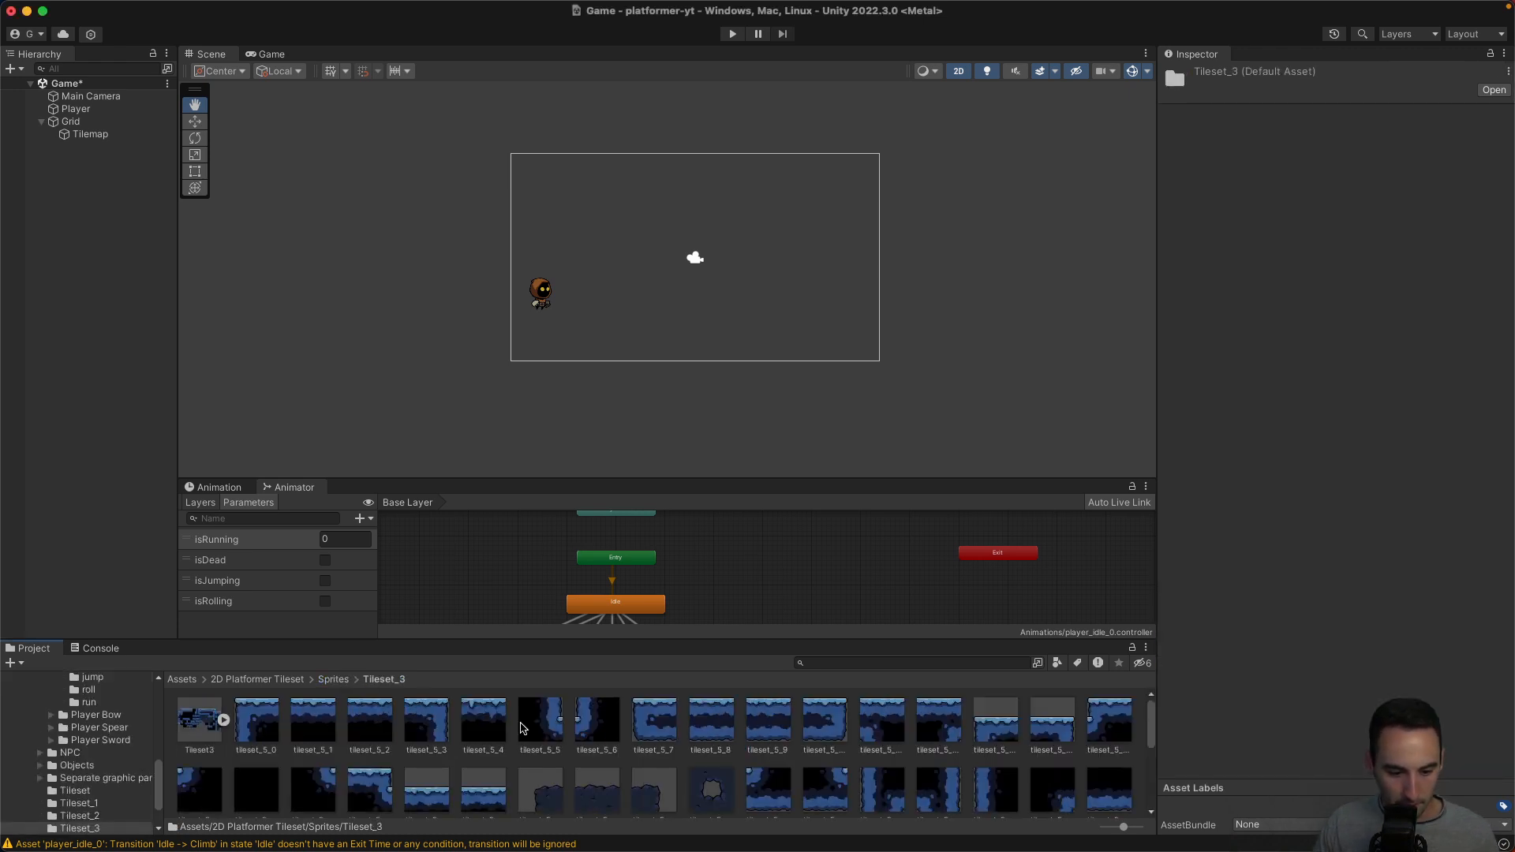
Examine the sliced sprites in the Tileset_3 folder in an enlarged Project area.
{"action": "scroll", "coordinate": [497, 744], "scroll_direction": "down", "scroll_amount": 1}
{"action": "left_click_drag", "start_coordinate": [580, 654], "coordinate": [584, 126]}
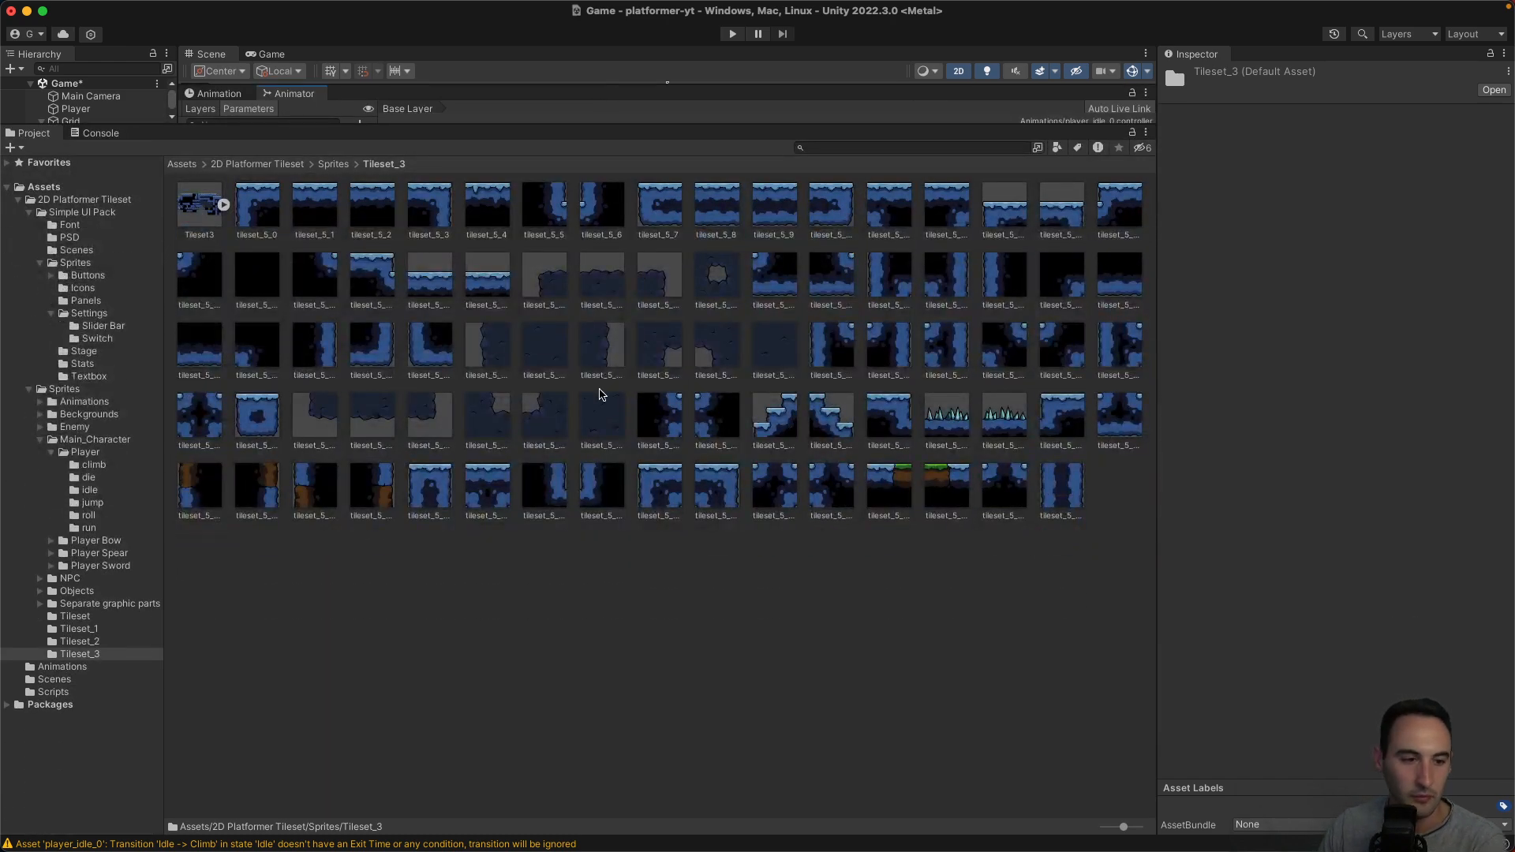
{"action": "left_click_drag", "start_coordinate": [574, 128], "coordinate": [572, 417]}
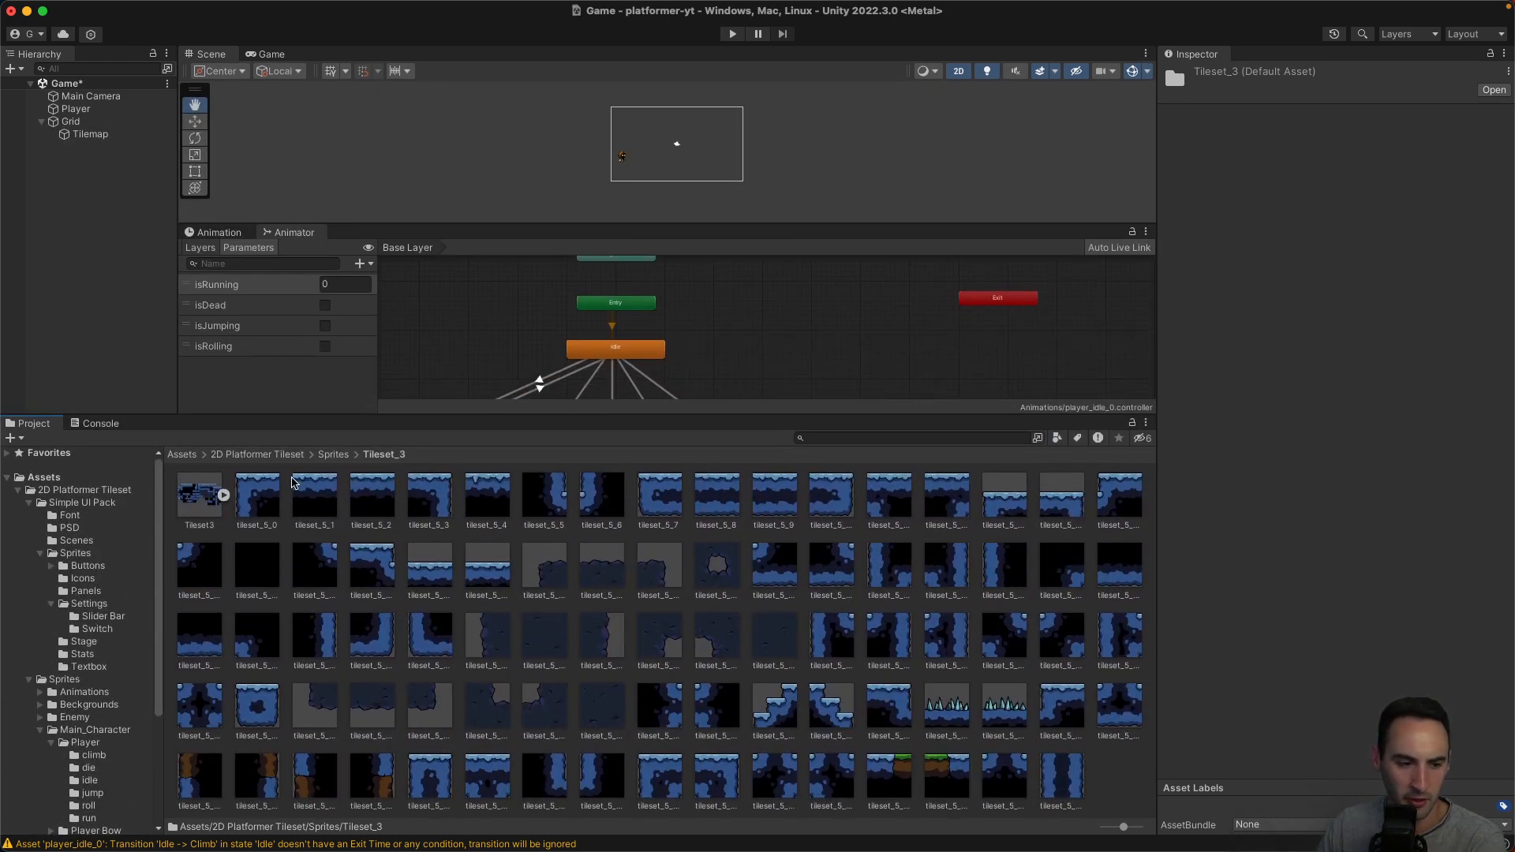
Open the Tileset folder within Sprites and display the full import settings of tileset_1.
{"action": "left_click", "coordinate": [327, 456]}
{"action": "left_click", "coordinate": [288, 455]}
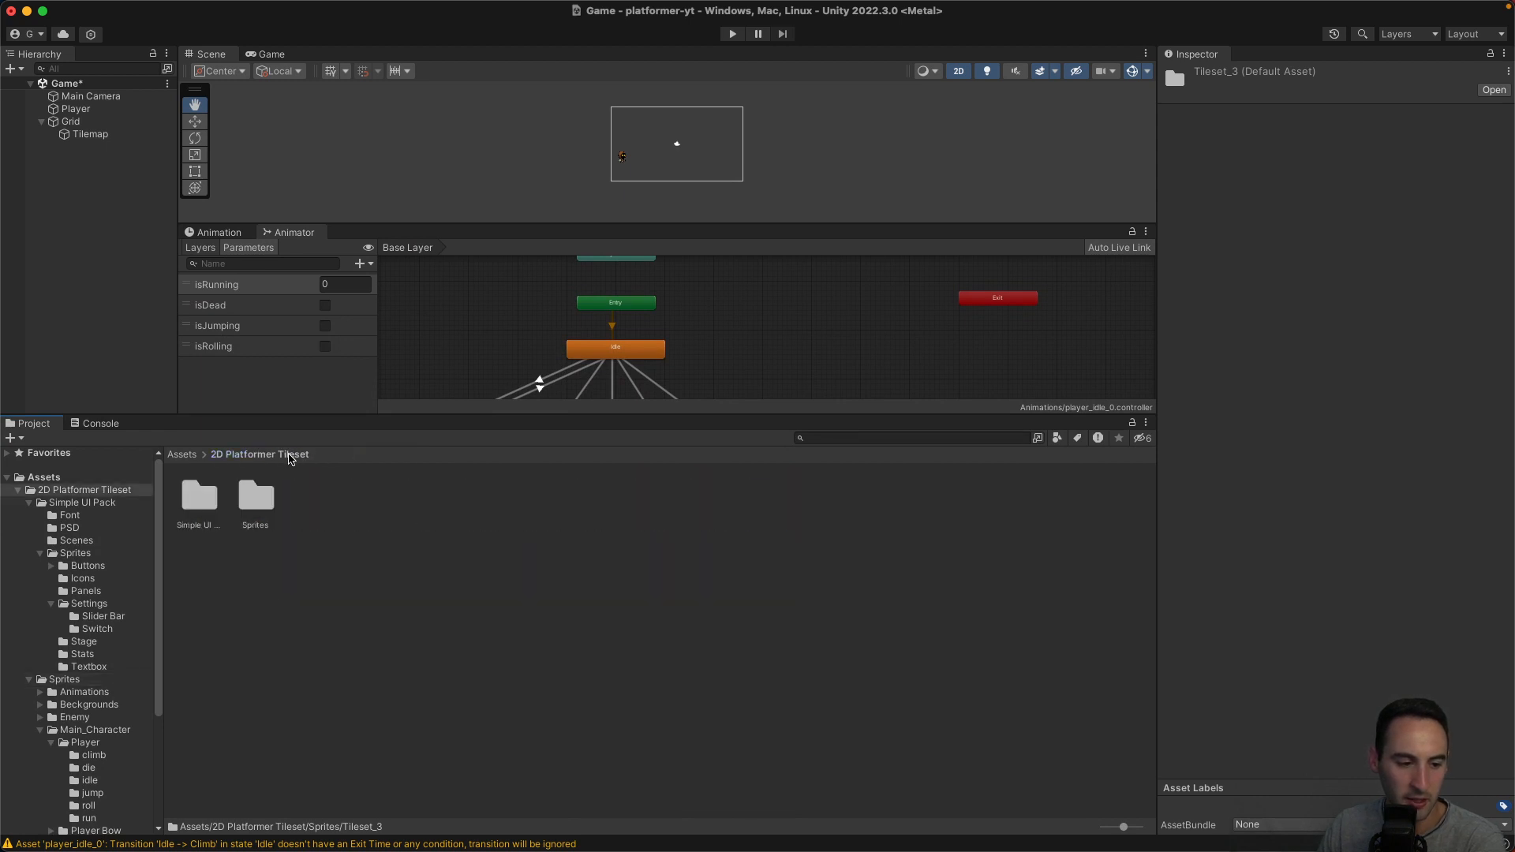
{"action": "double_click", "coordinate": [251, 498]}
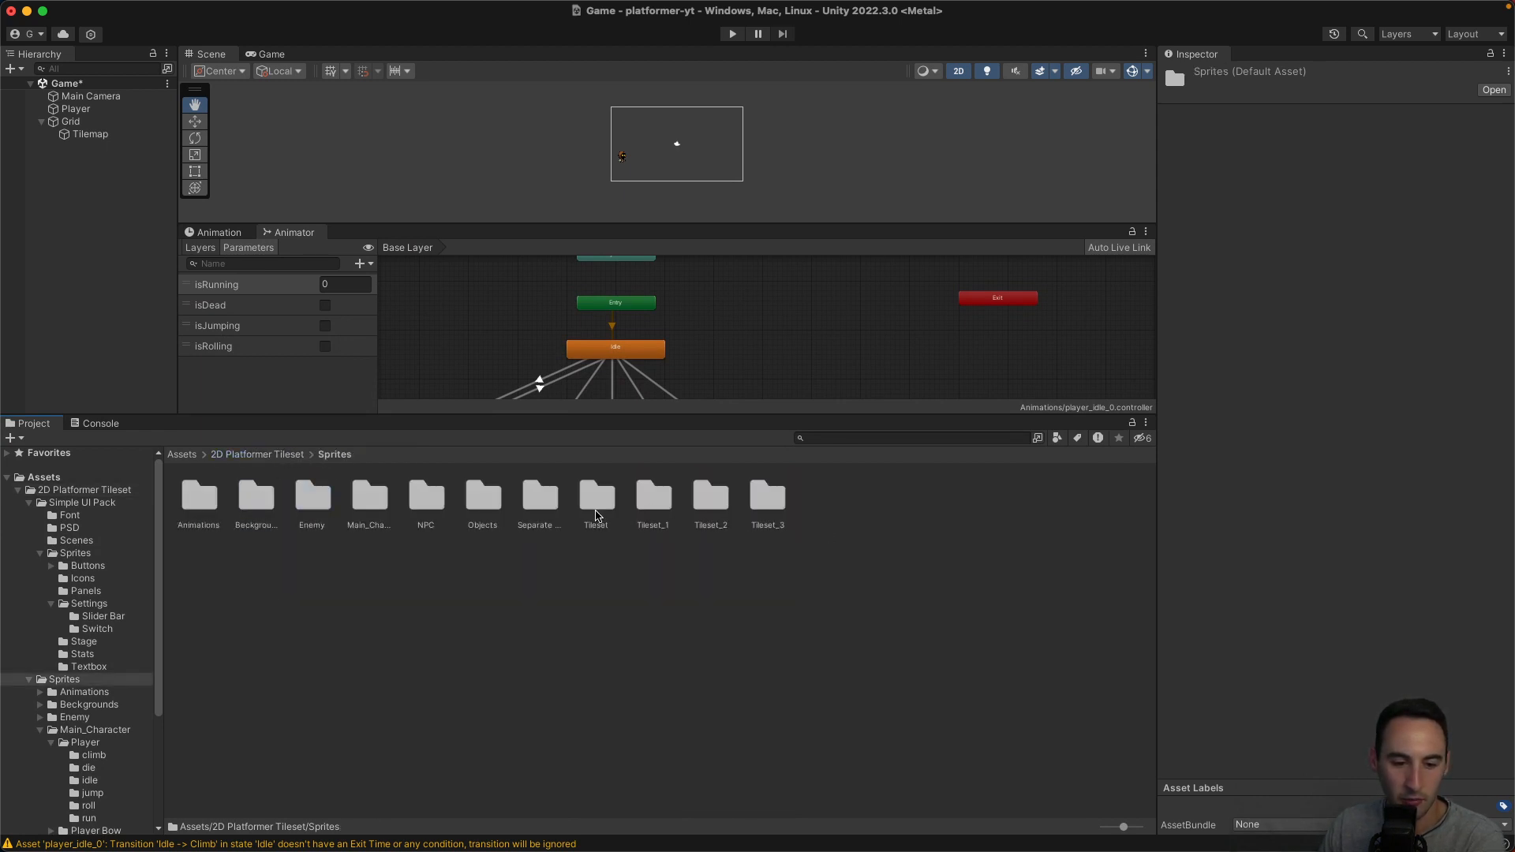
{"action": "double_click", "coordinate": [595, 509]}
{"action": "left_click", "coordinate": [191, 504]}
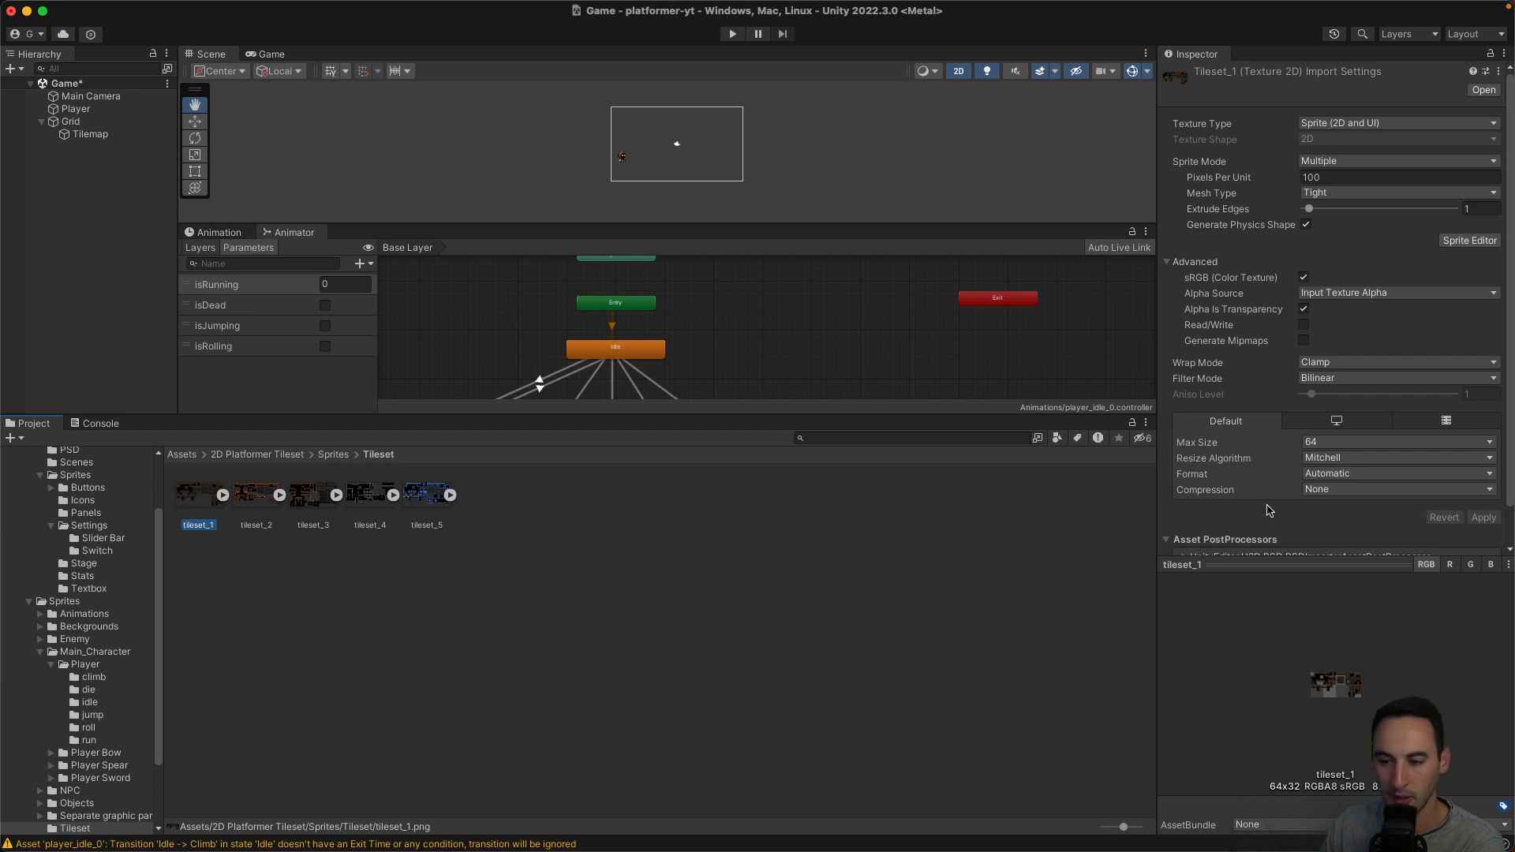
{"action": "left_click_drag", "start_coordinate": [1280, 558], "coordinate": [1280, 703]}
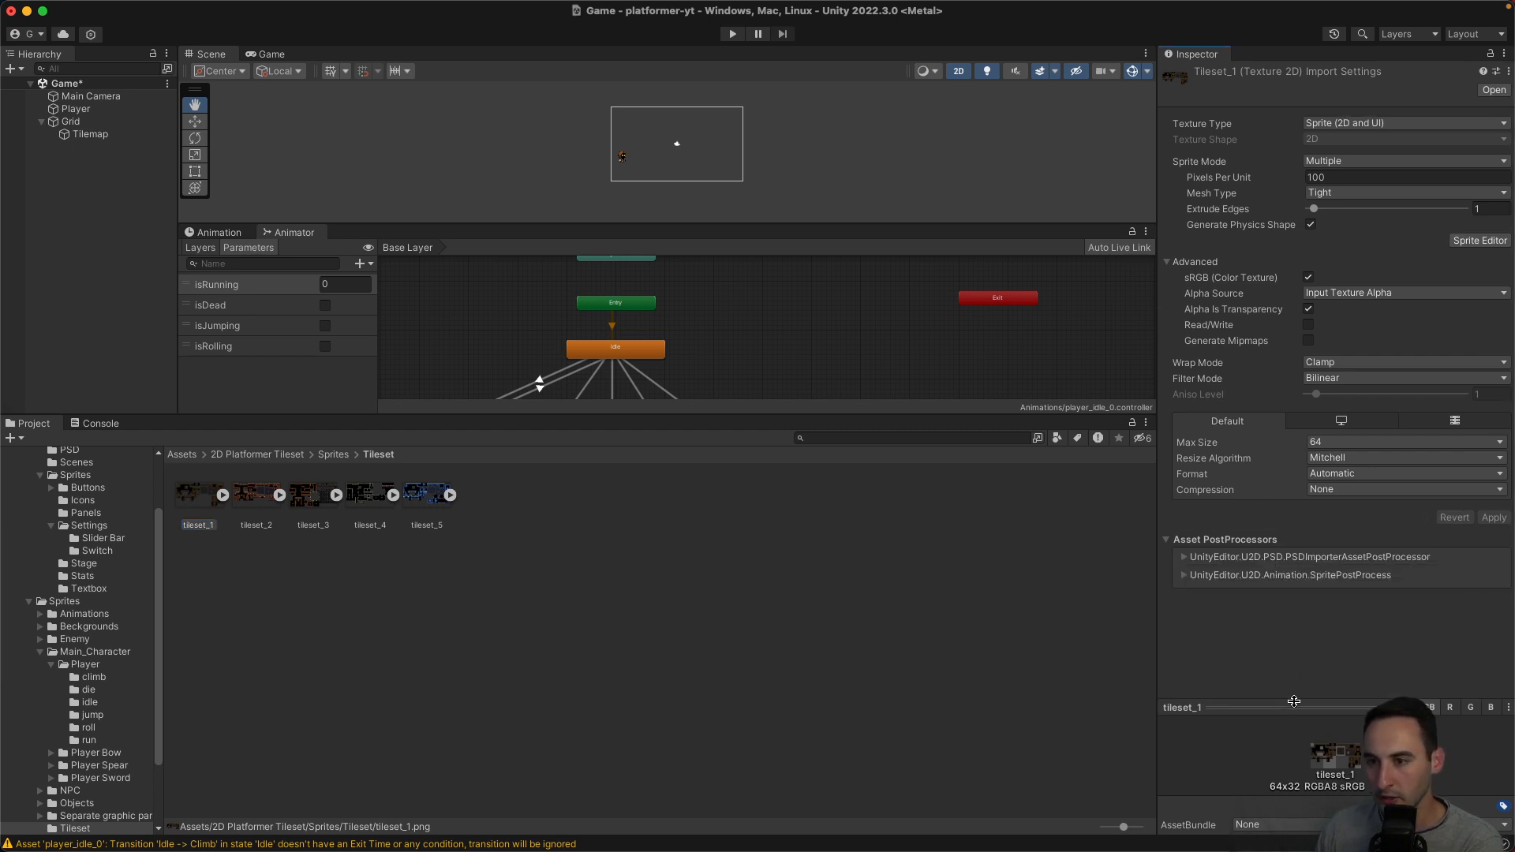
Set tileset_1's Pixels Per Unit to 256 and its Filter Mode to Point (no filter), and apply the settings.
{"action": "left_click", "coordinate": [1373, 179]}
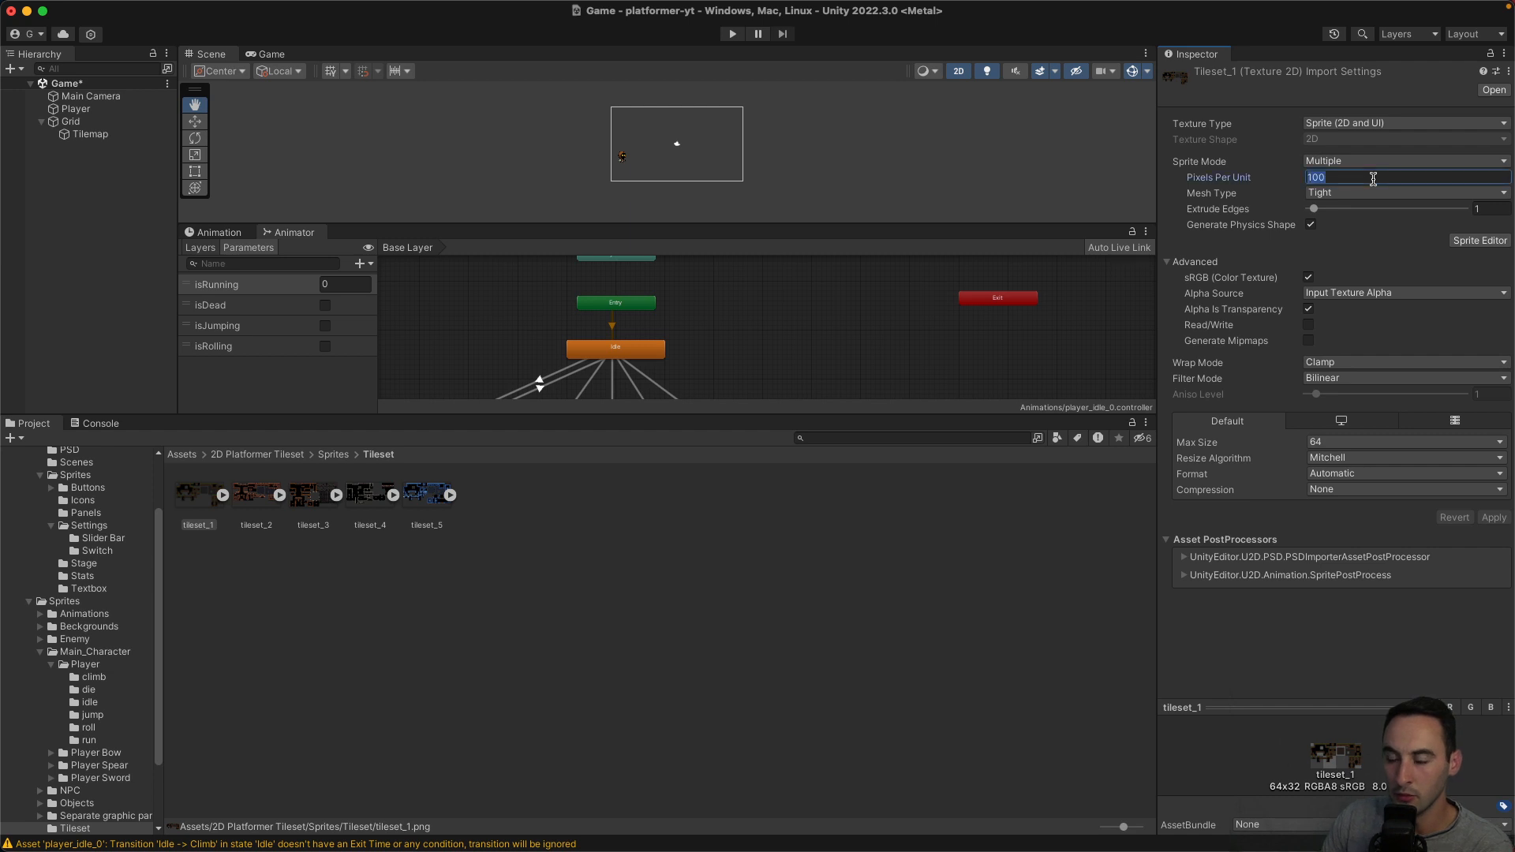
{"action": "type", "text": "256"}
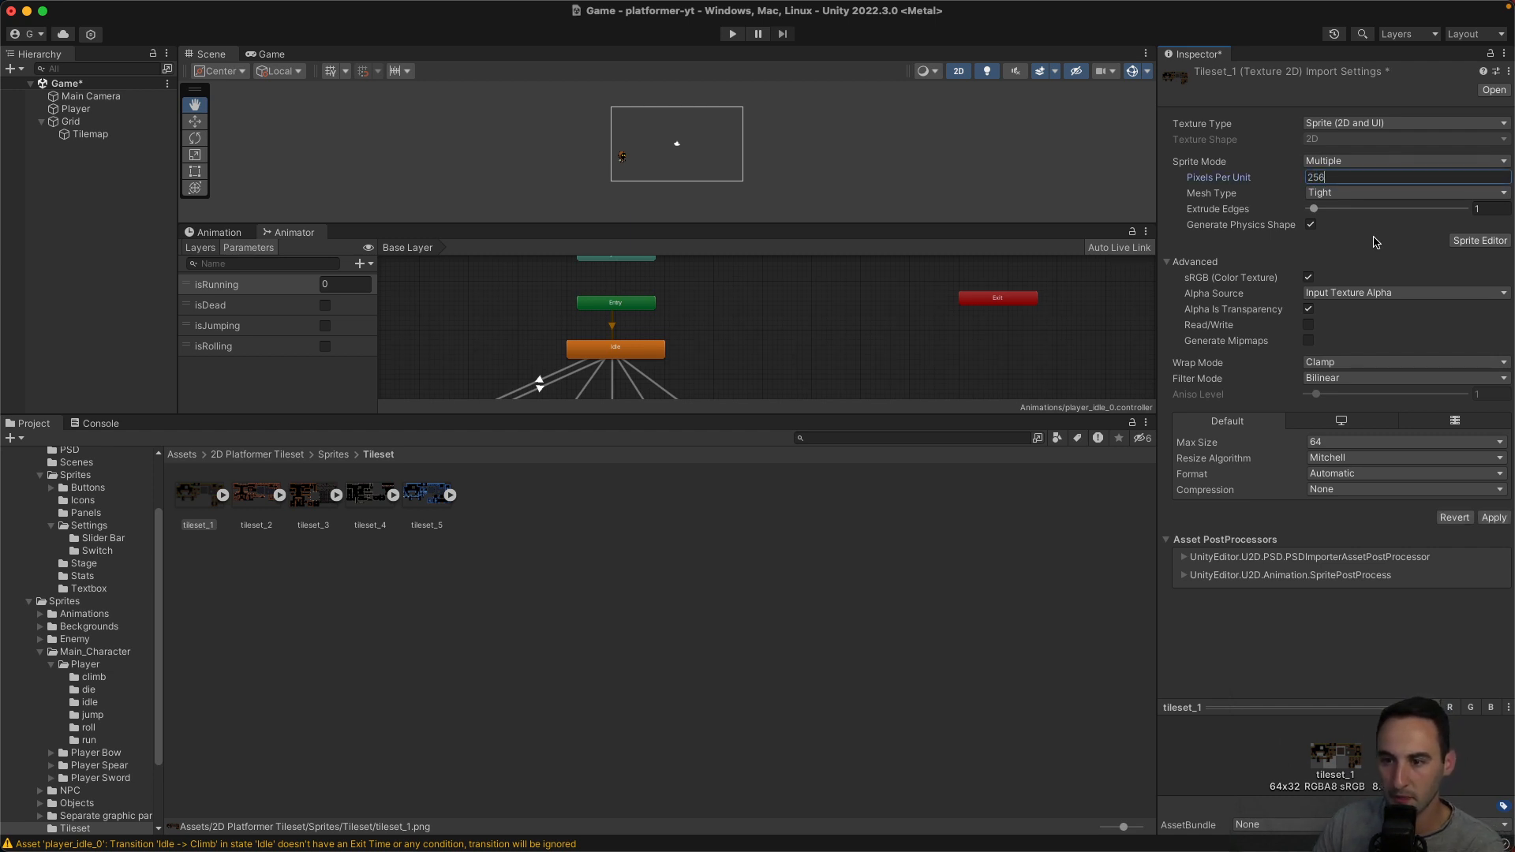
{"action": "left_click", "coordinate": [1353, 378]}
{"action": "left_click", "coordinate": [1373, 365]}
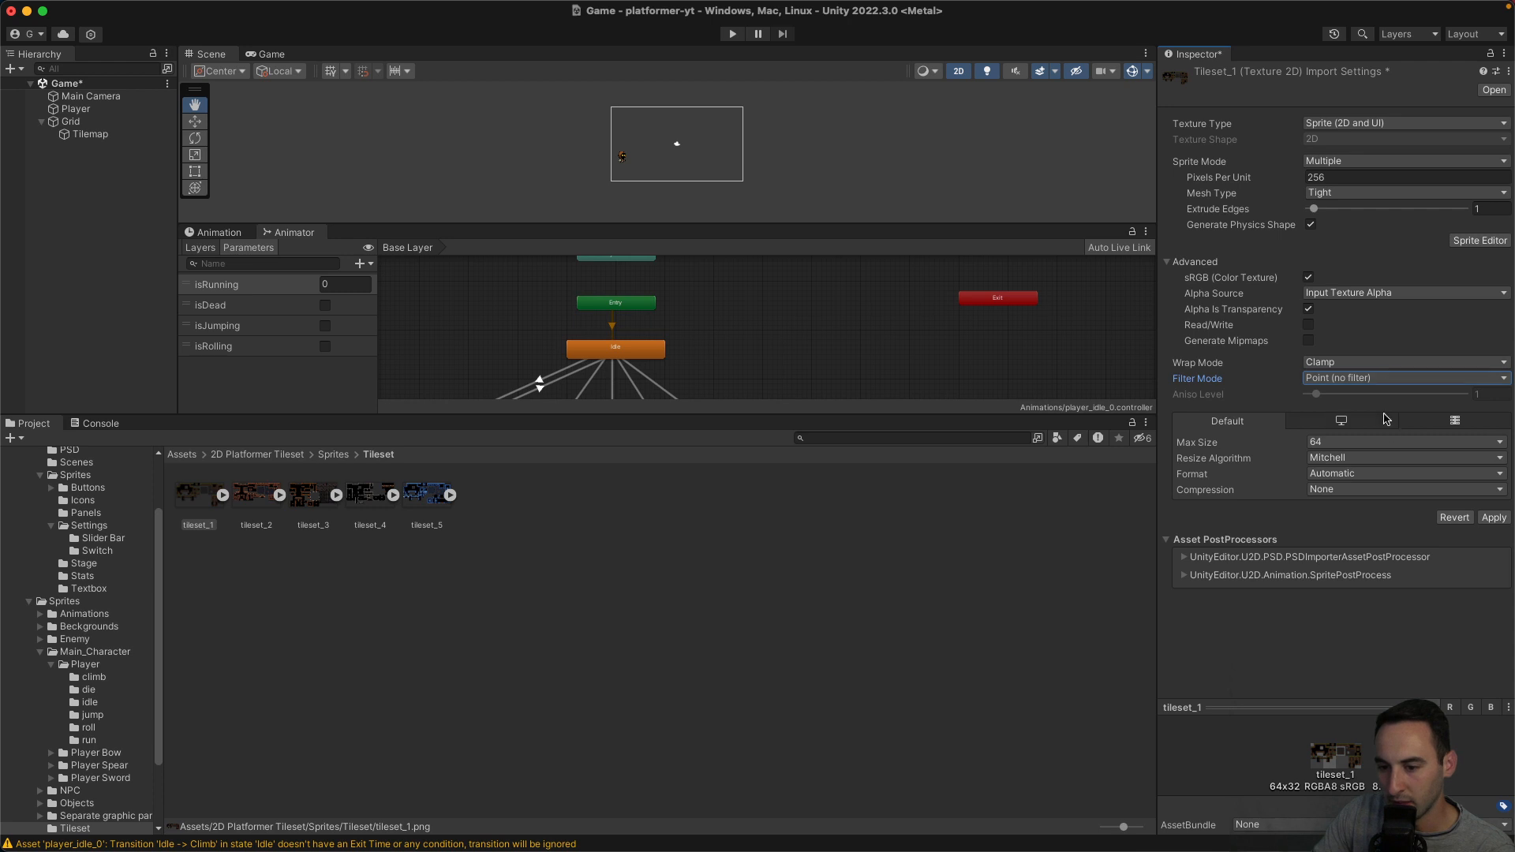
{"action": "left_click", "coordinate": [1493, 518]}
Enlarge the Scene view by shrinking the Project and Animator areas, and inspect the Player object.
{"action": "left_click_drag", "start_coordinate": [479, 416], "coordinate": [479, 623]}
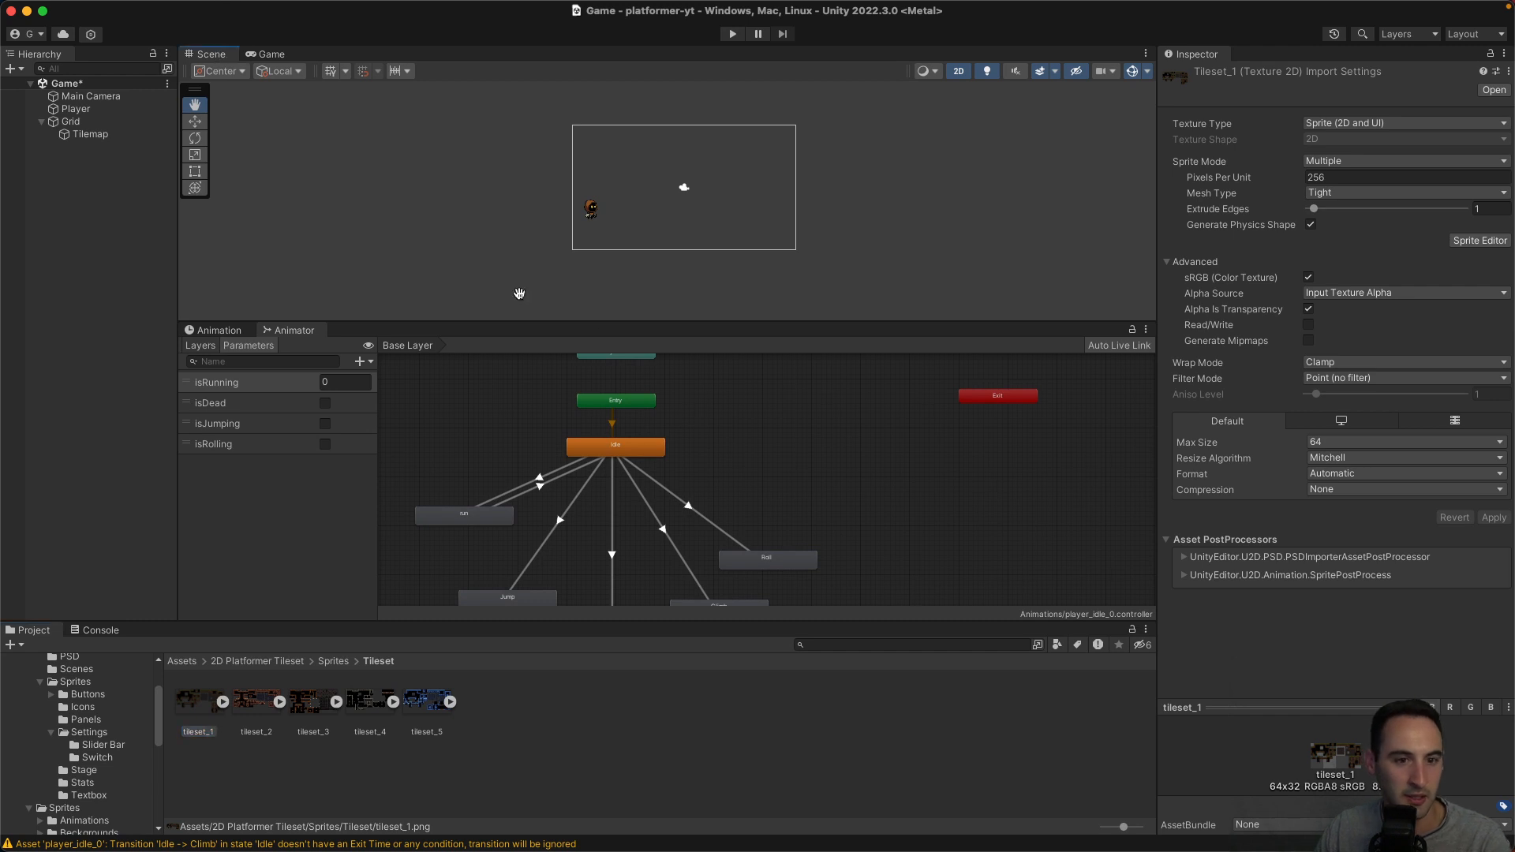
{"action": "left_click_drag", "start_coordinate": [602, 322], "coordinate": [602, 469]}
{"action": "left_click", "coordinate": [99, 123]}
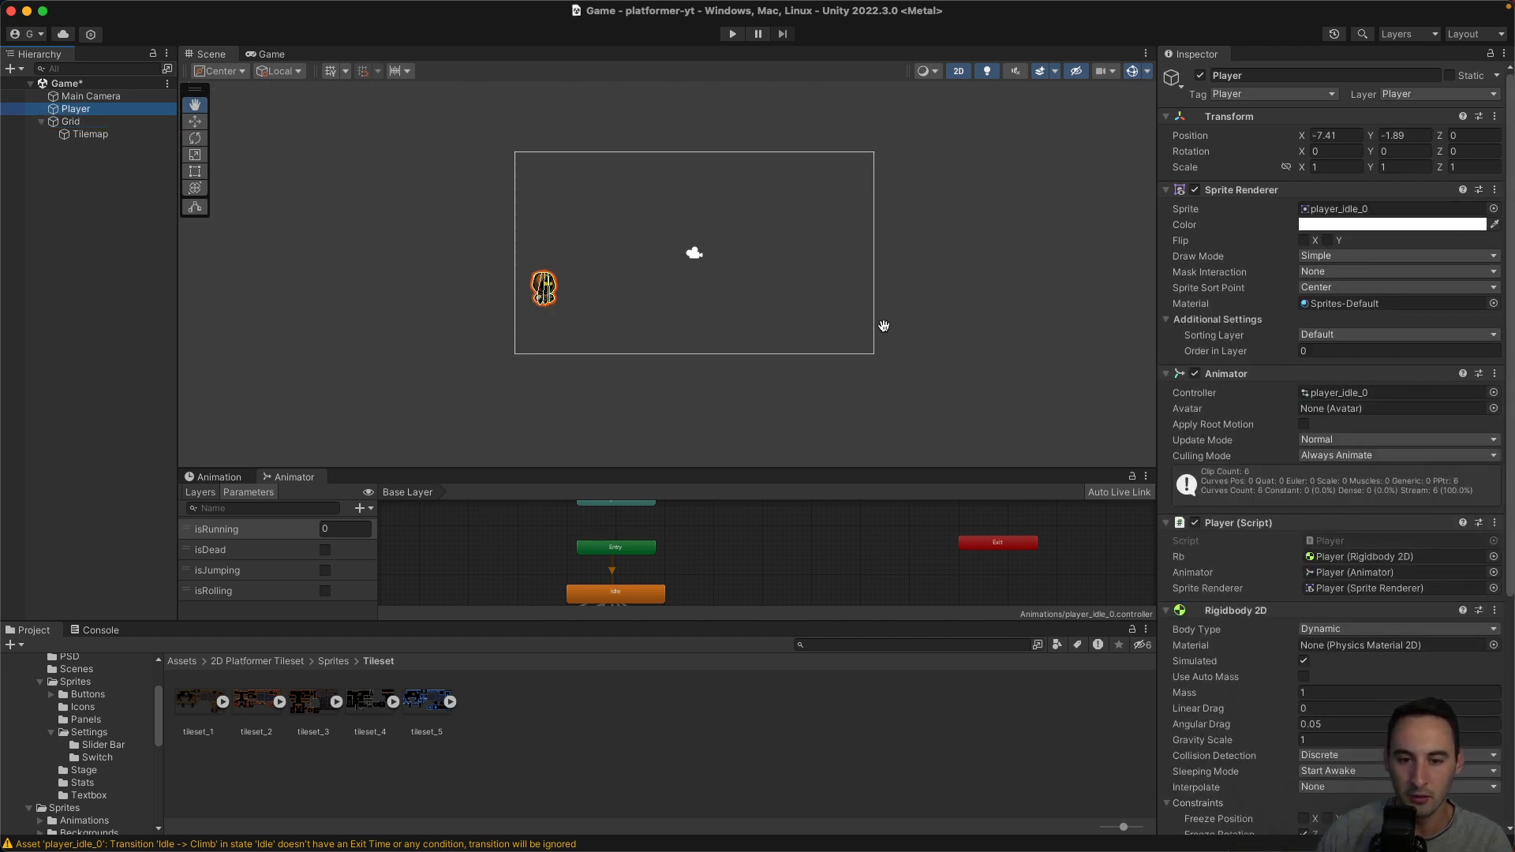
{"action": "key", "text": "ctrl+Up"}
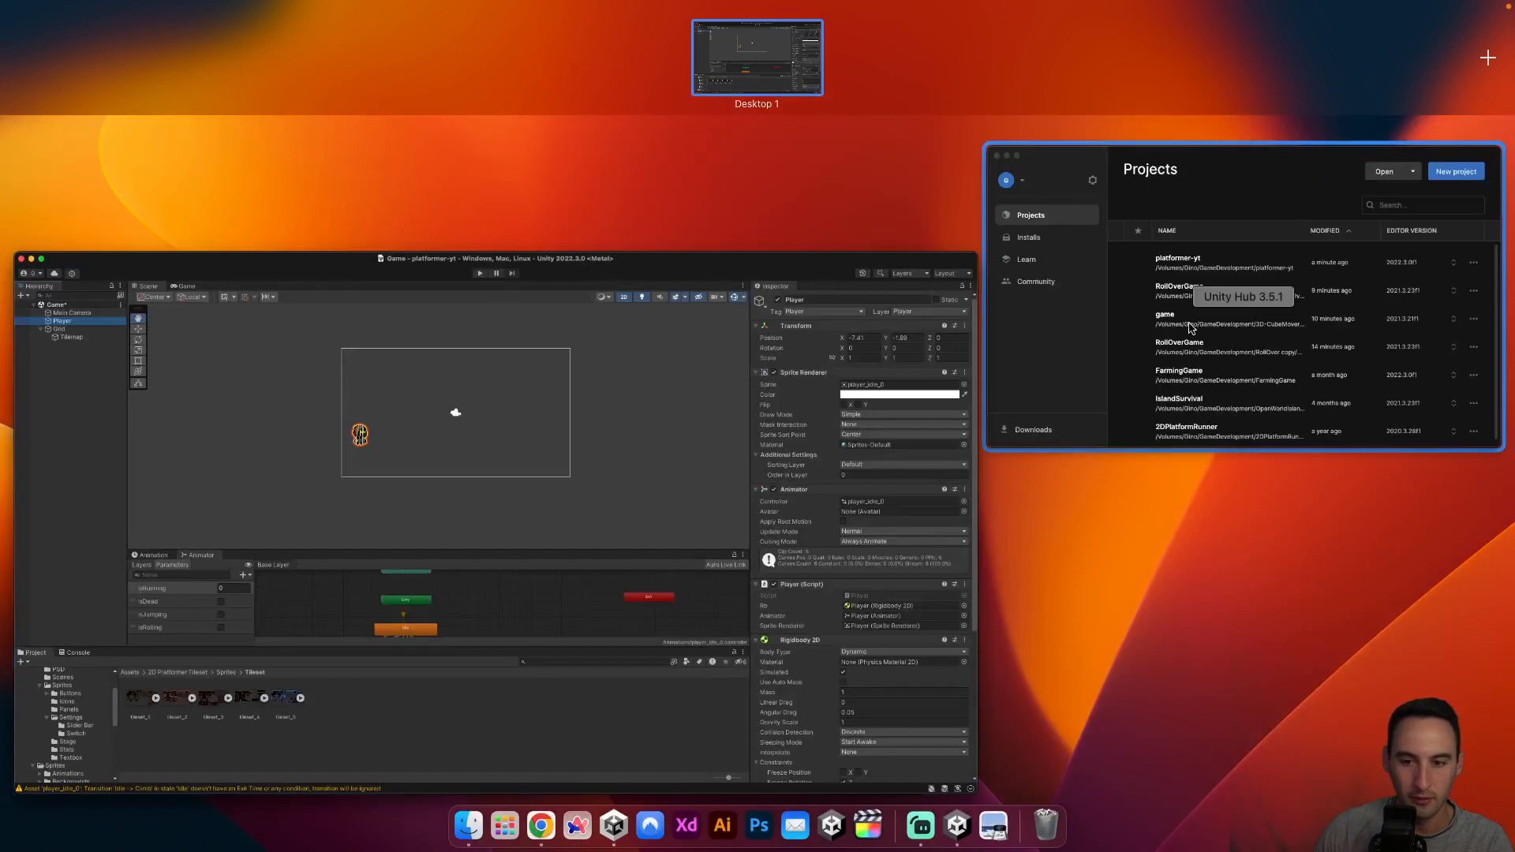
{"action": "left_click", "coordinate": [751, 386]}
Open the Tile Palette from the Grid, preview a Tileset1 grass-topped tile near the player, and close the palette.
{"action": "left_click", "coordinate": [79, 120]}
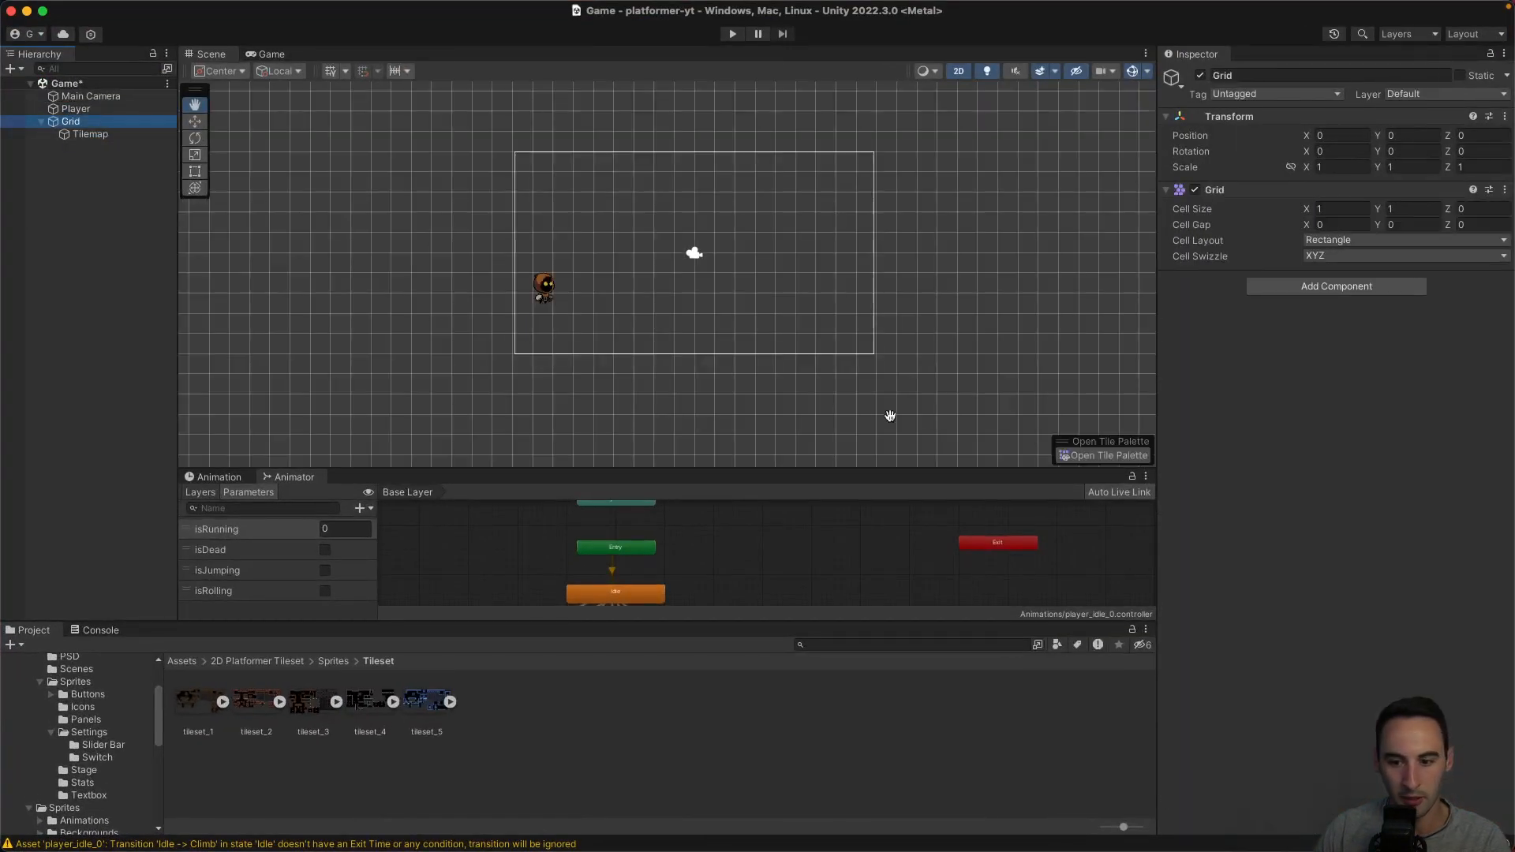
{"action": "left_click", "coordinate": [1108, 456]}
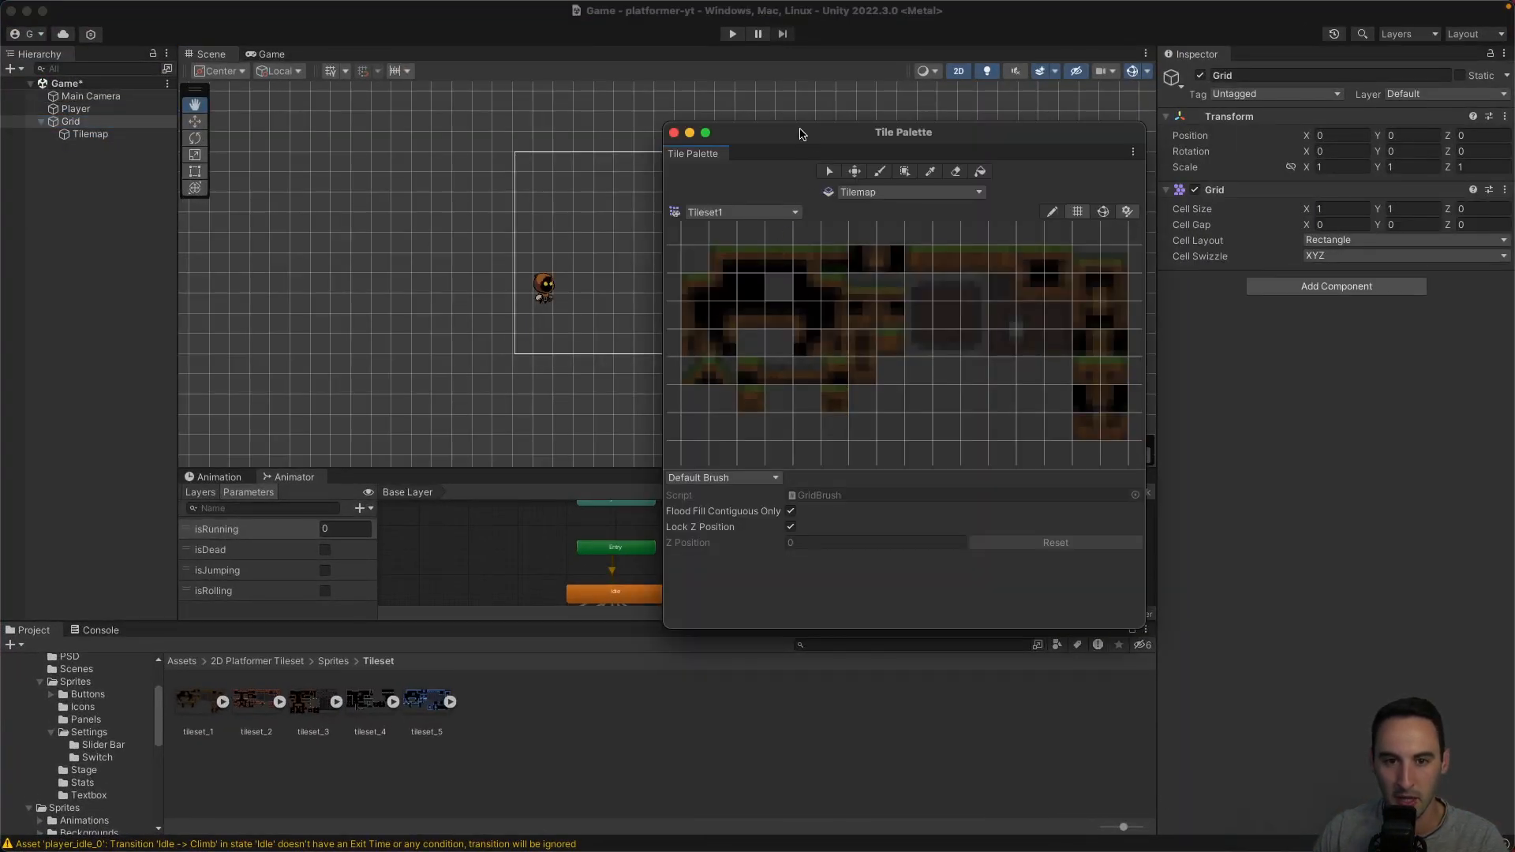
{"action": "left_click_drag", "start_coordinate": [800, 132], "coordinate": [1015, 170]}
{"action": "left_click", "coordinate": [1009, 250]}
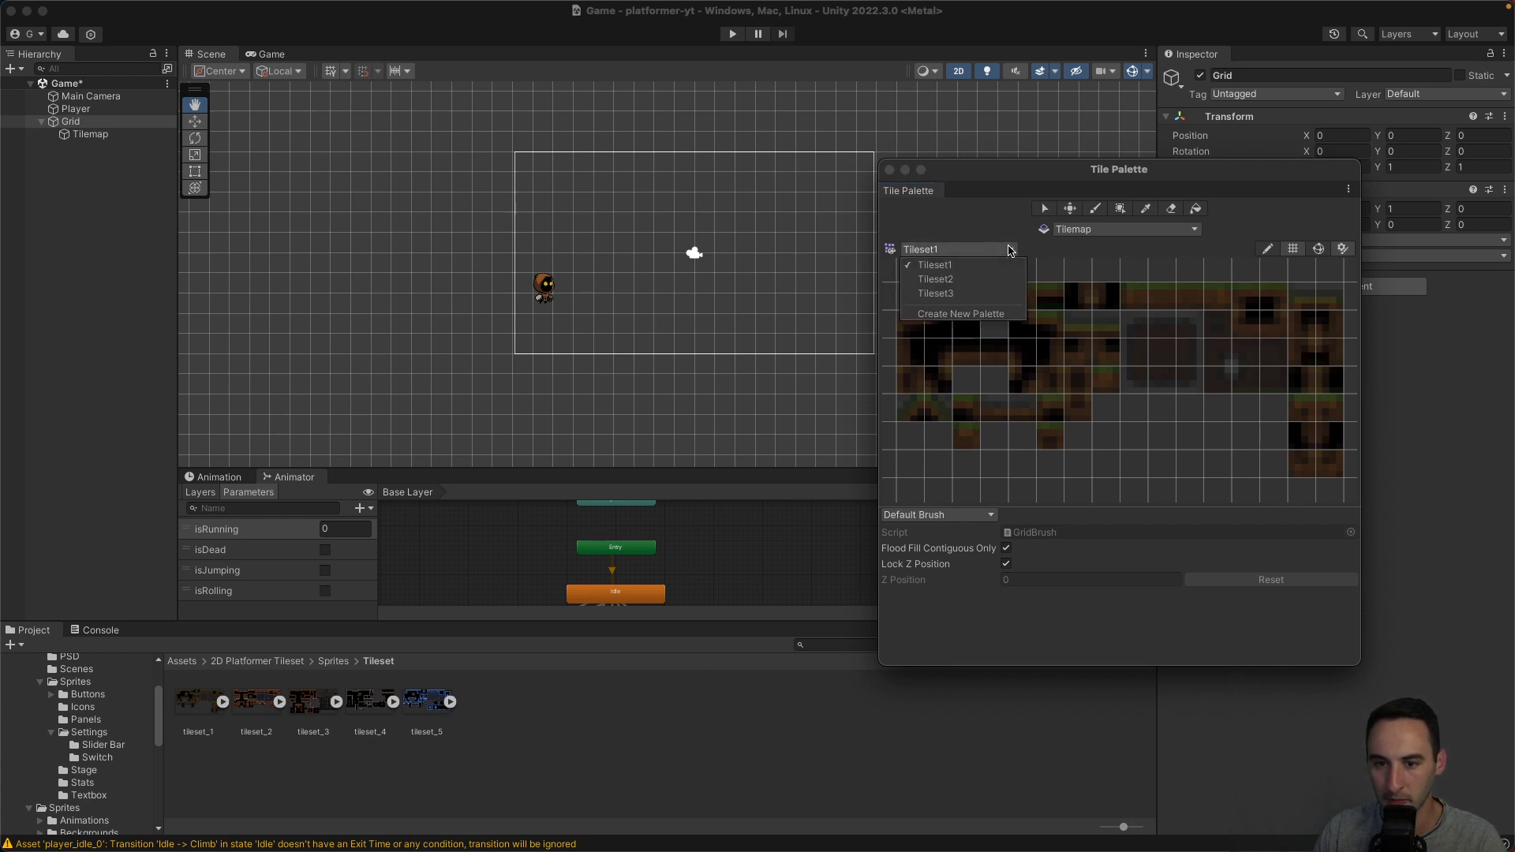
{"action": "left_click", "coordinate": [978, 264]}
{"action": "left_click", "coordinate": [993, 297]}
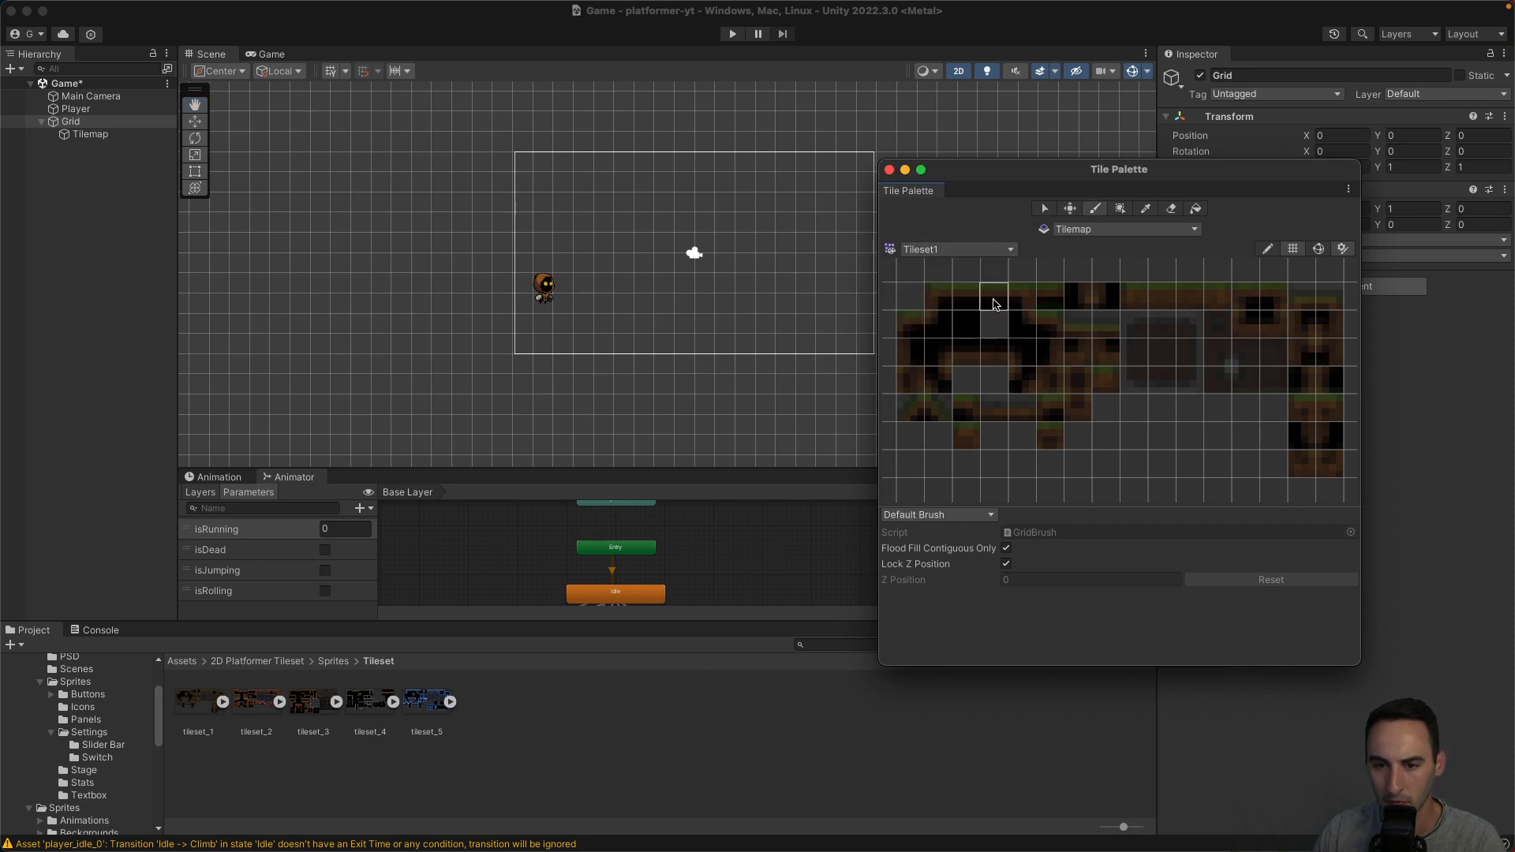
{"action": "scroll", "coordinate": [603, 312], "scroll_direction": "up", "scroll_amount": 6}
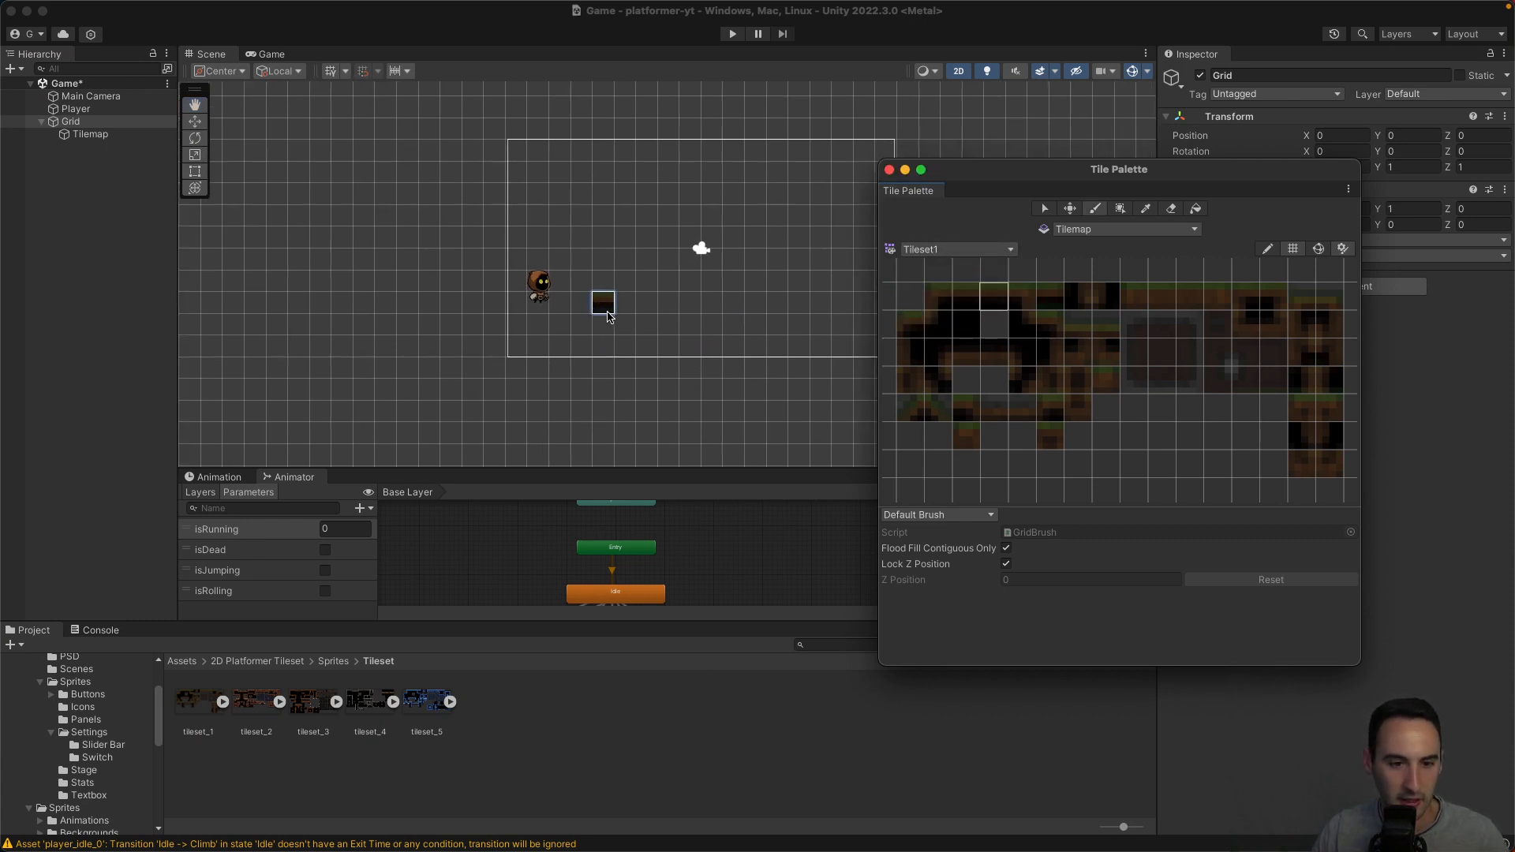
{"action": "scroll", "coordinate": [607, 314], "scroll_direction": "down", "scroll_amount": 3}
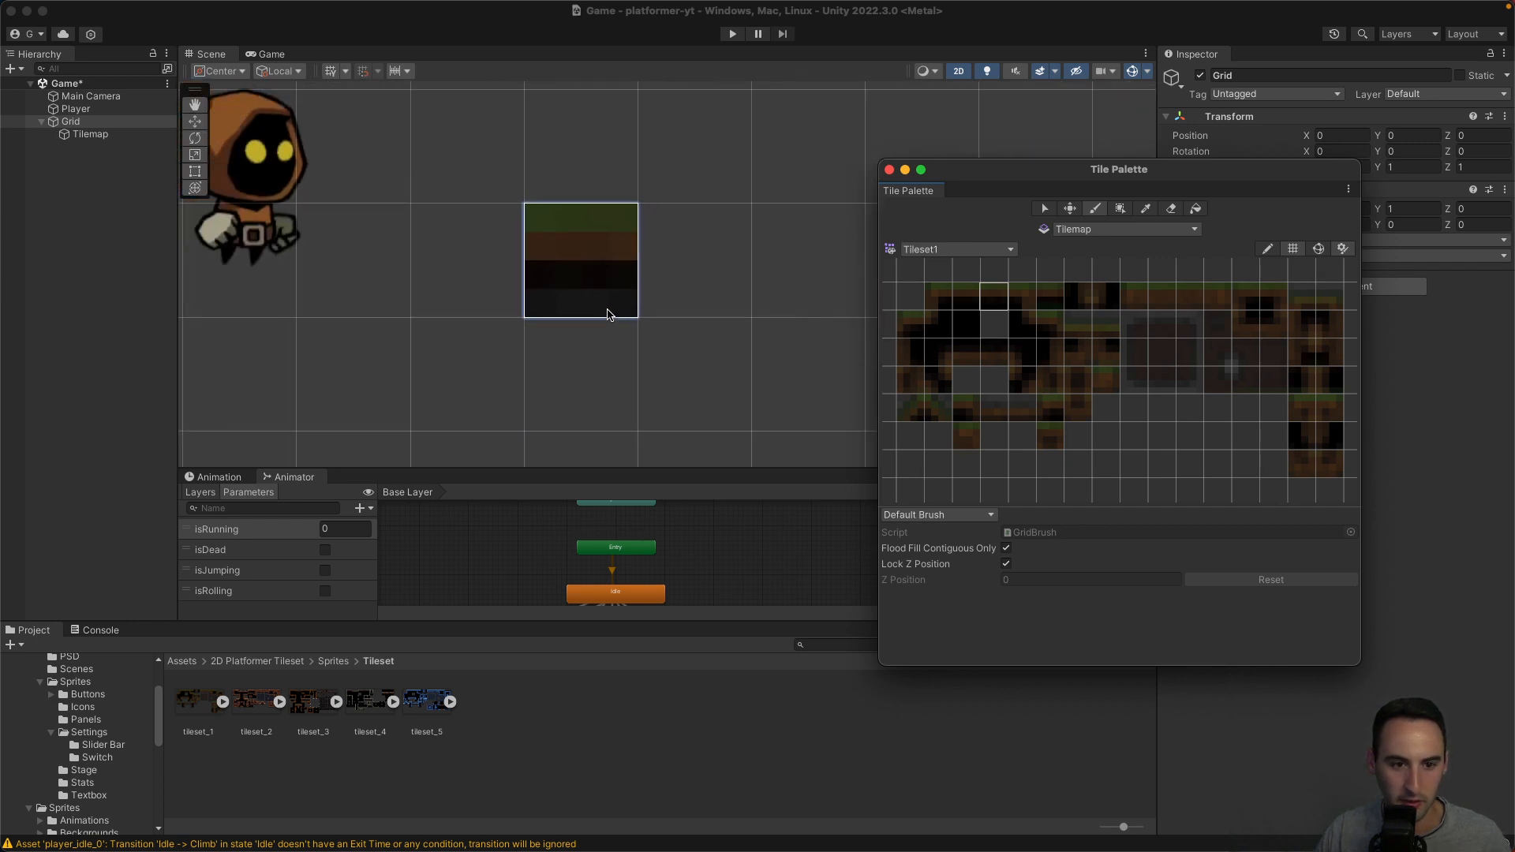
{"action": "left_click", "coordinate": [890, 171]}
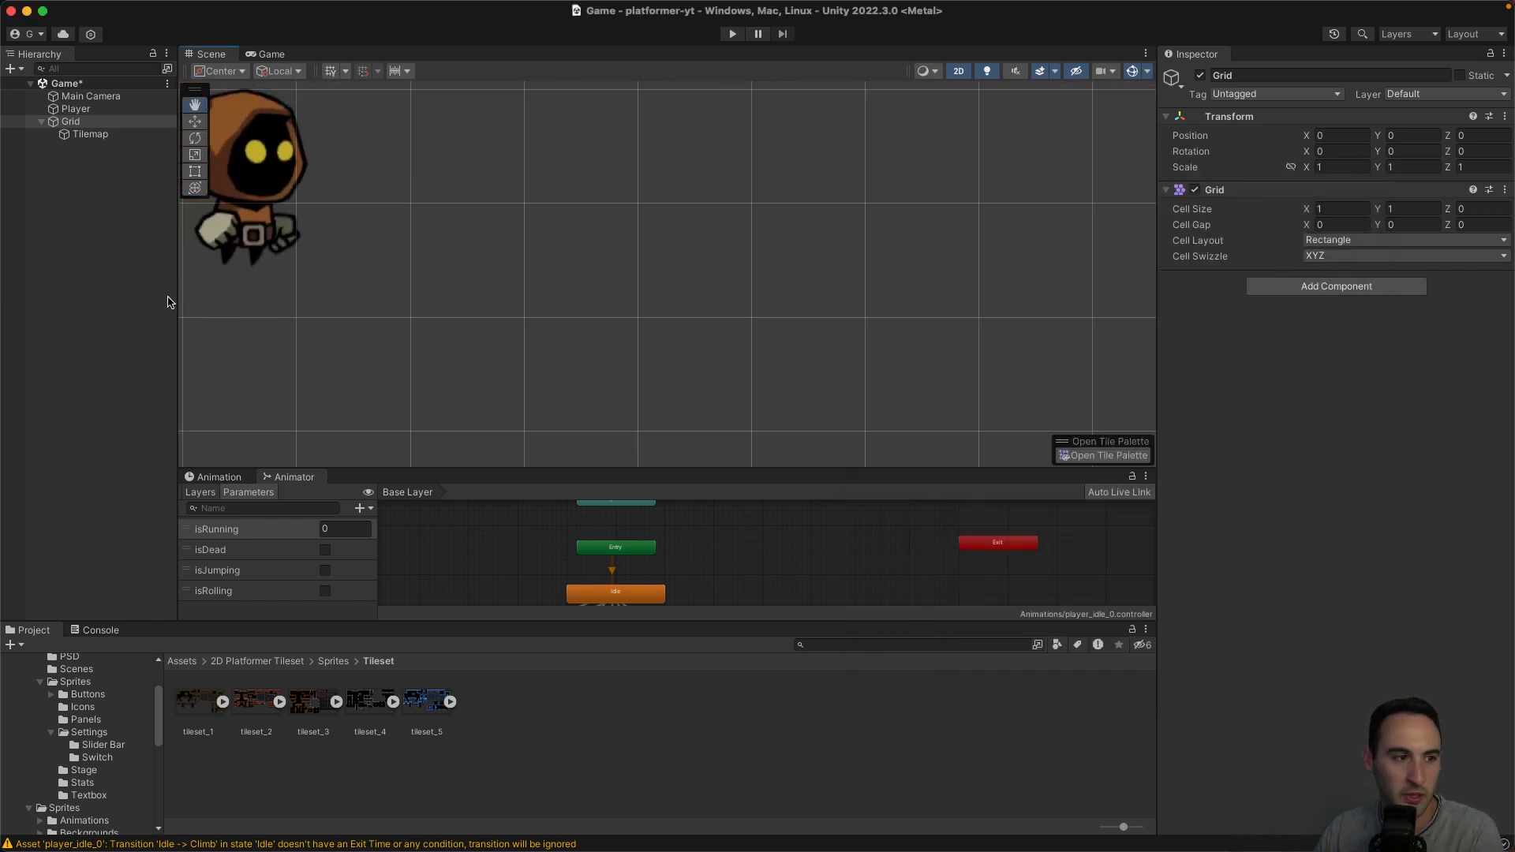
Set tileset_1's Max Size to 256 and apply the import settings.
{"action": "left_click", "coordinate": [186, 700]}
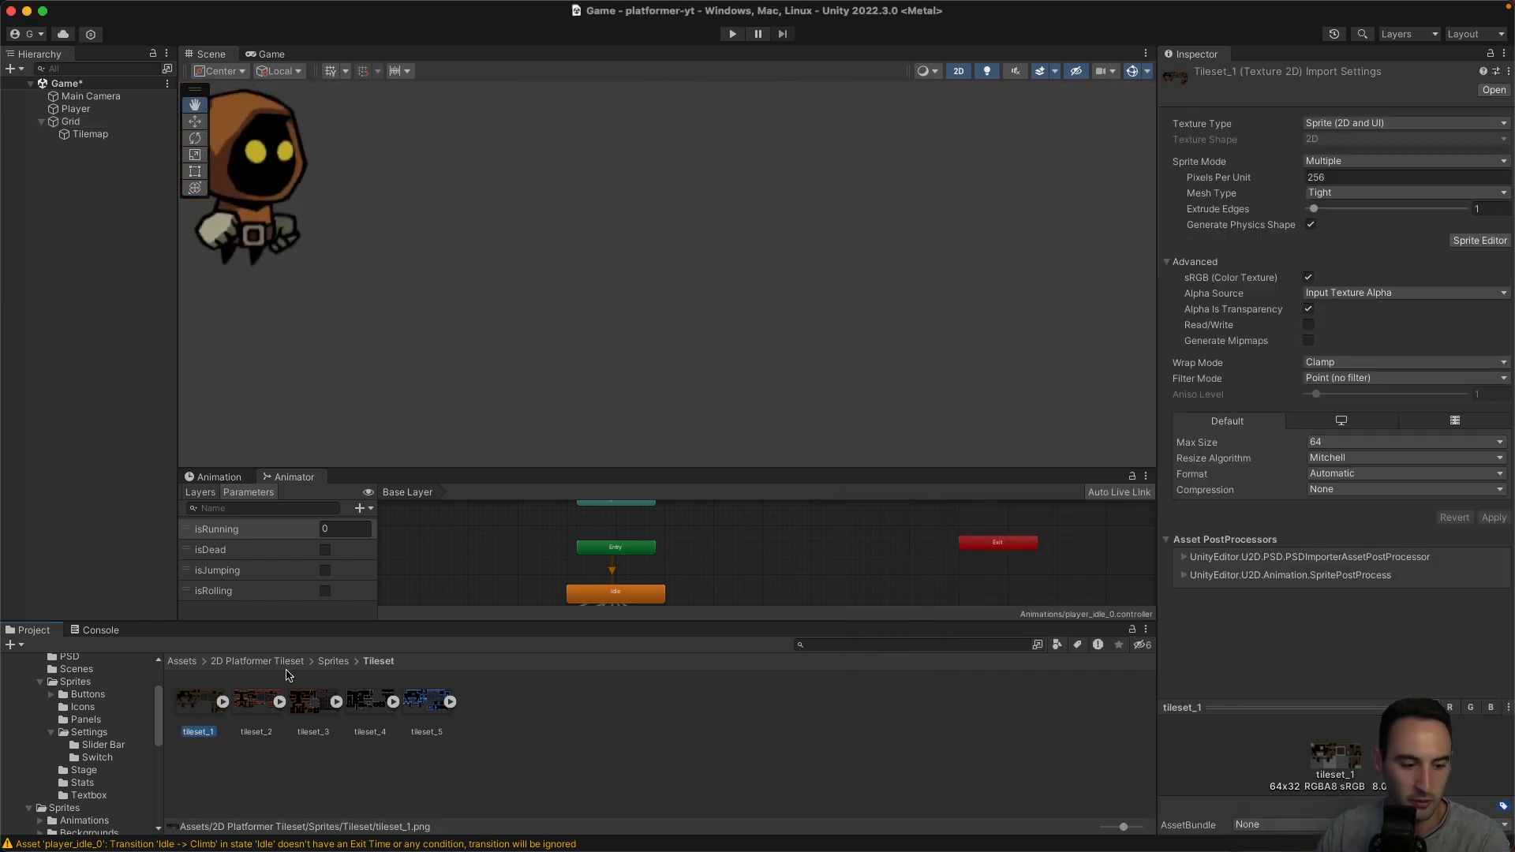
{"action": "left_click", "coordinate": [1433, 443]}
{"action": "left_click", "coordinate": [1368, 485]}
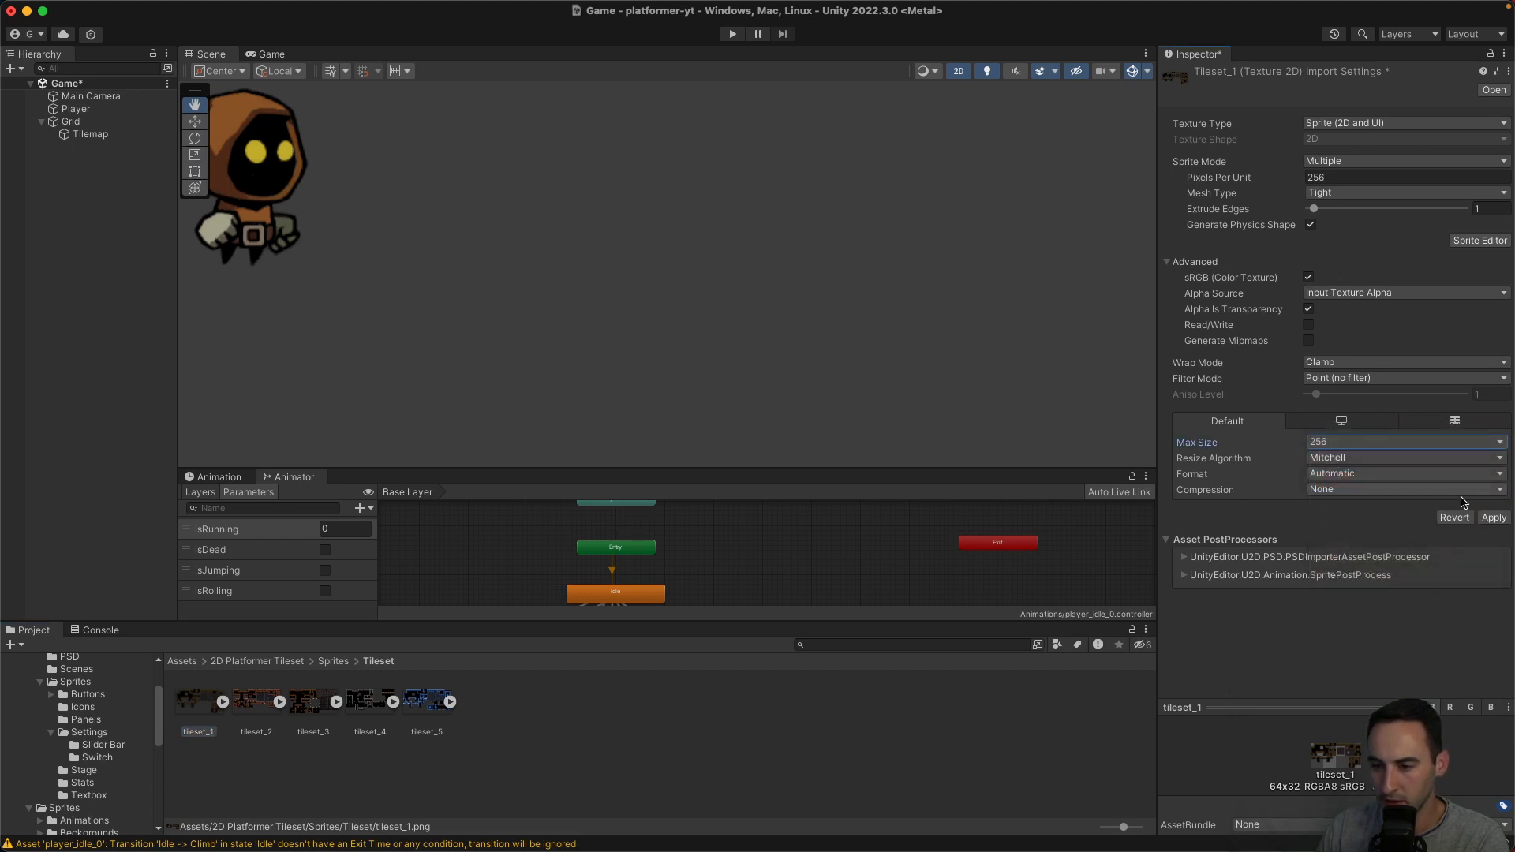
{"action": "left_click", "coordinate": [1494, 517]}
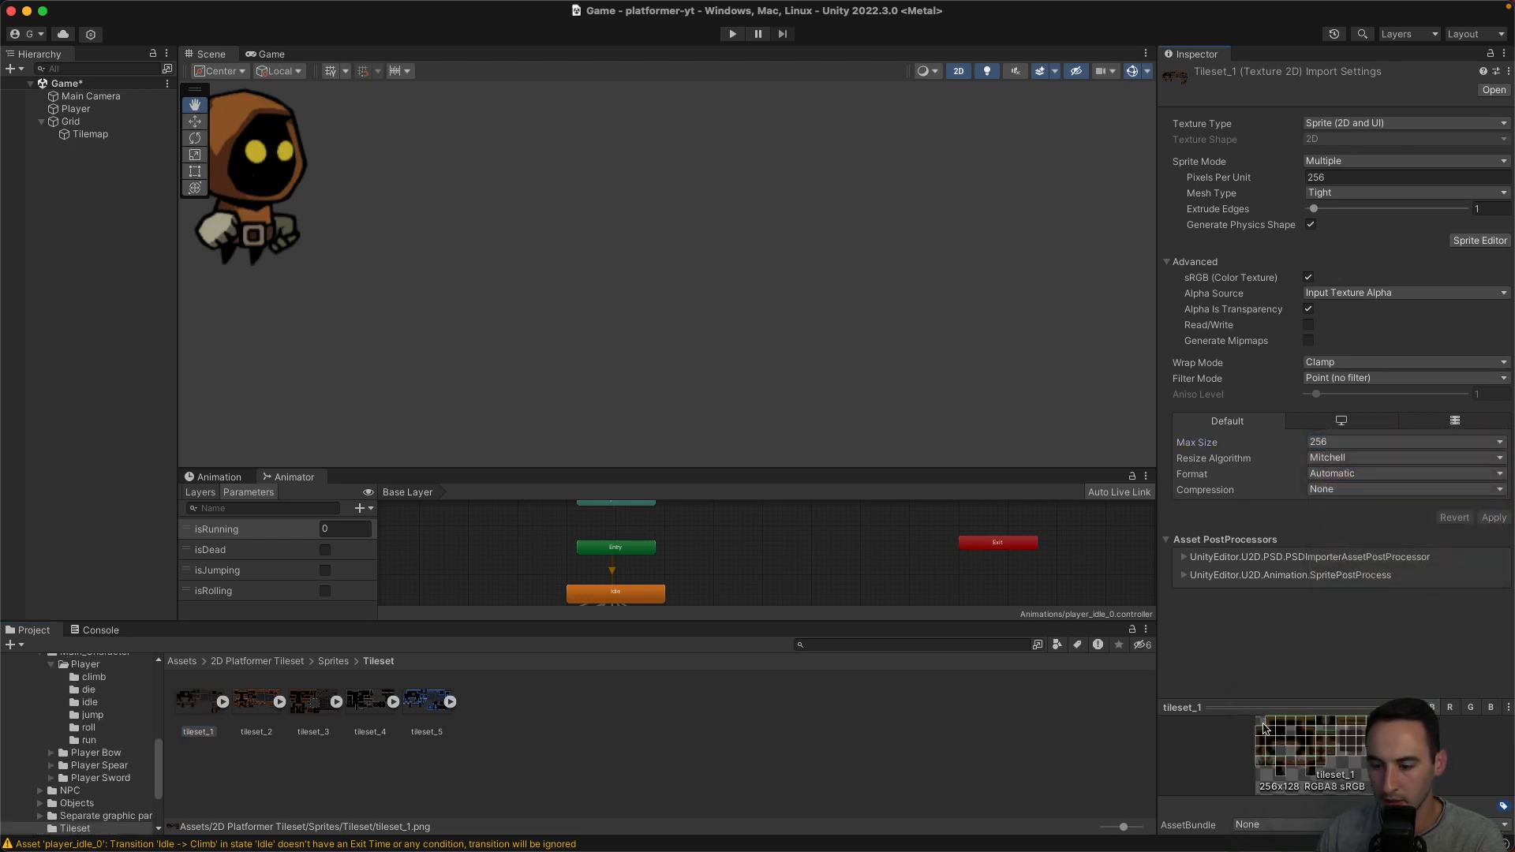
Check the tile sharpness in the Tileset1 palette for the Grid, and close the Tile Palette.
{"action": "left_click", "coordinate": [70, 121]}
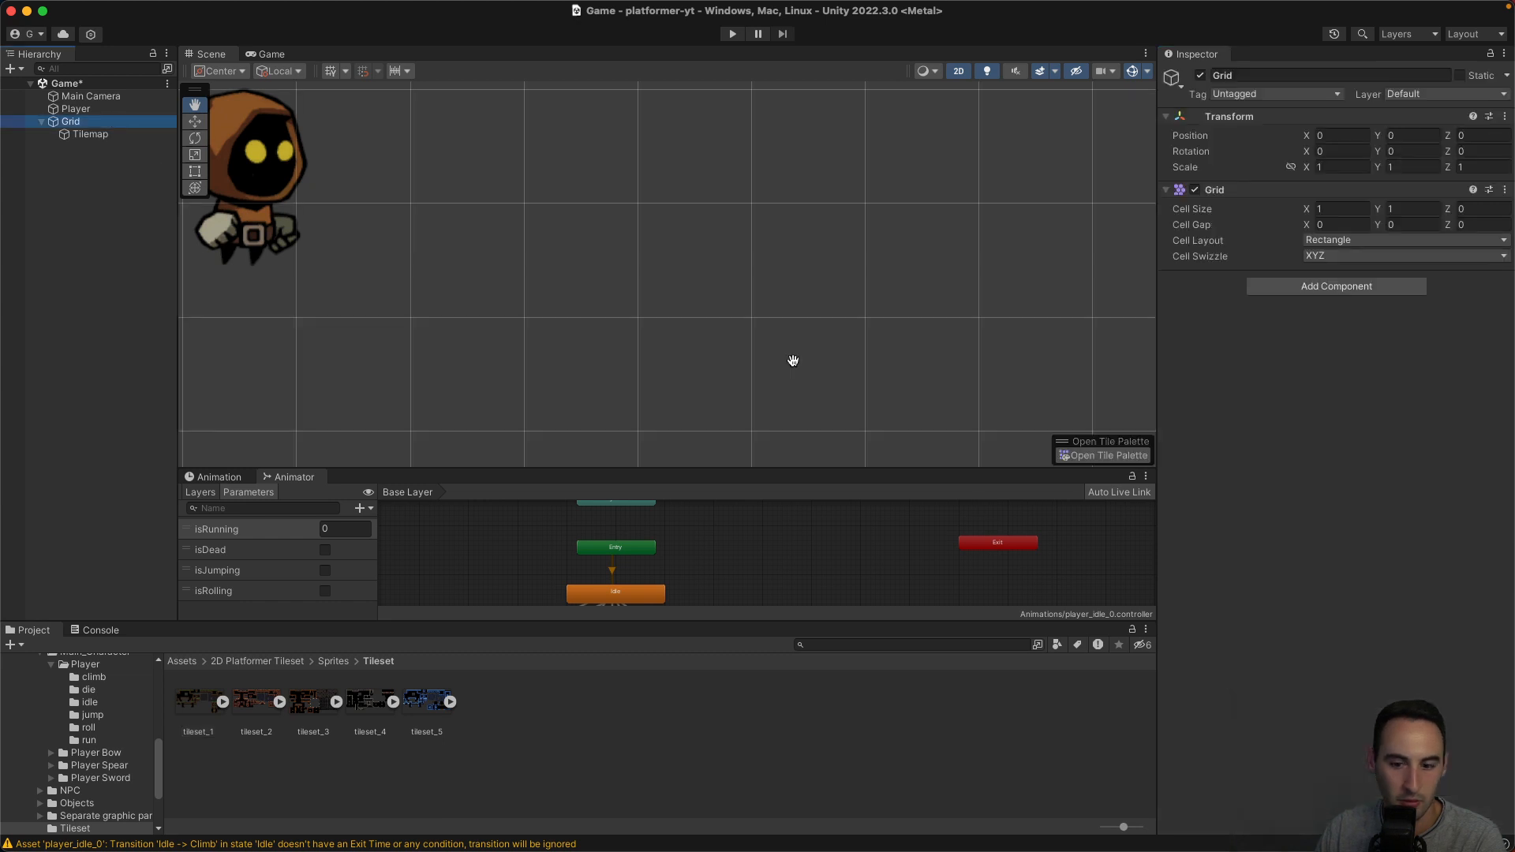
{"action": "left_click", "coordinate": [1085, 456]}
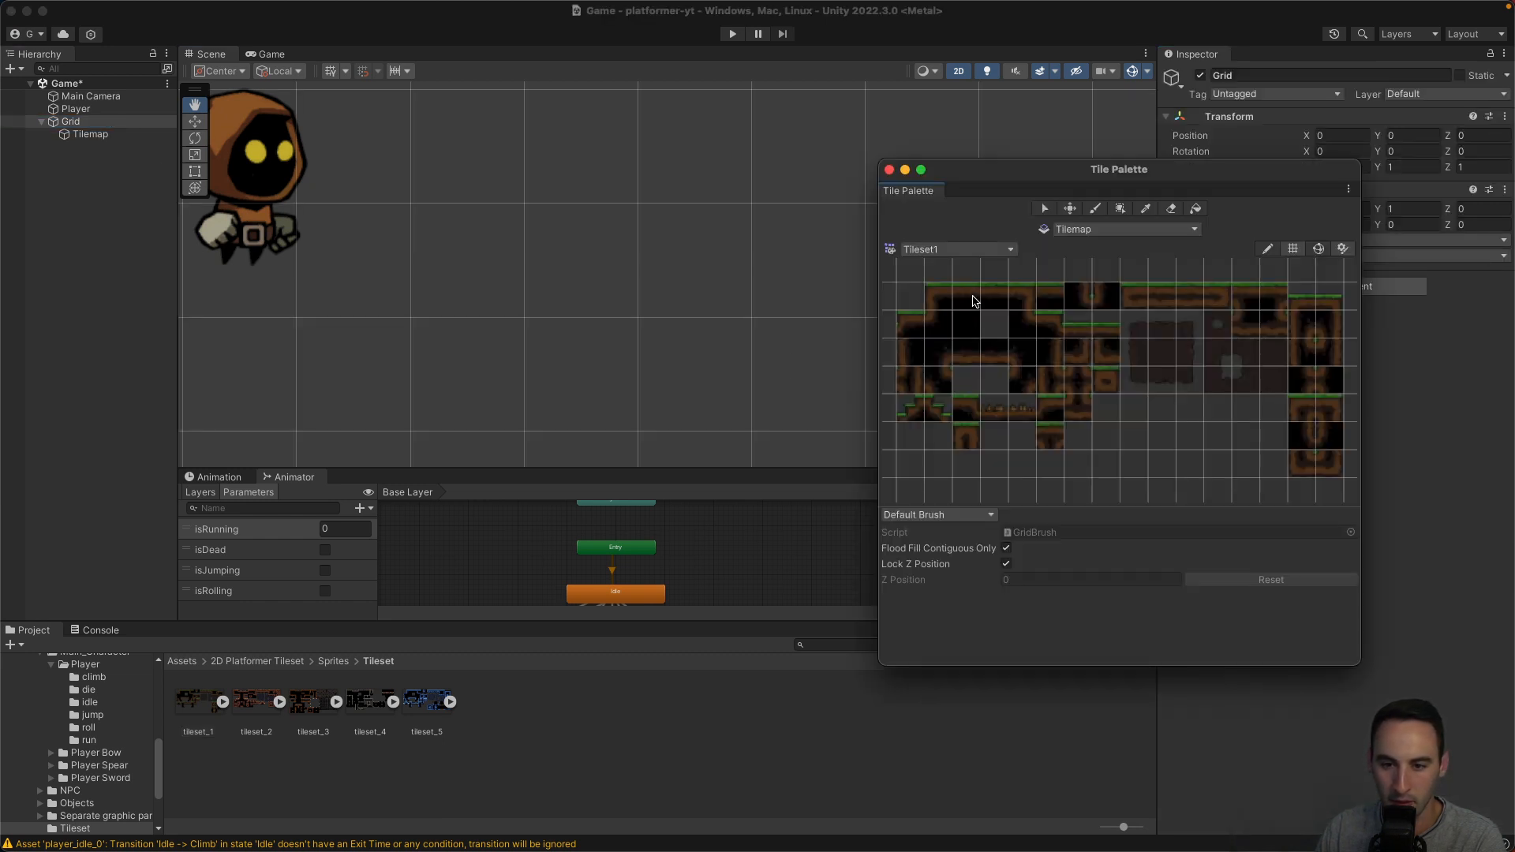
{"action": "left_click", "coordinate": [974, 300]}
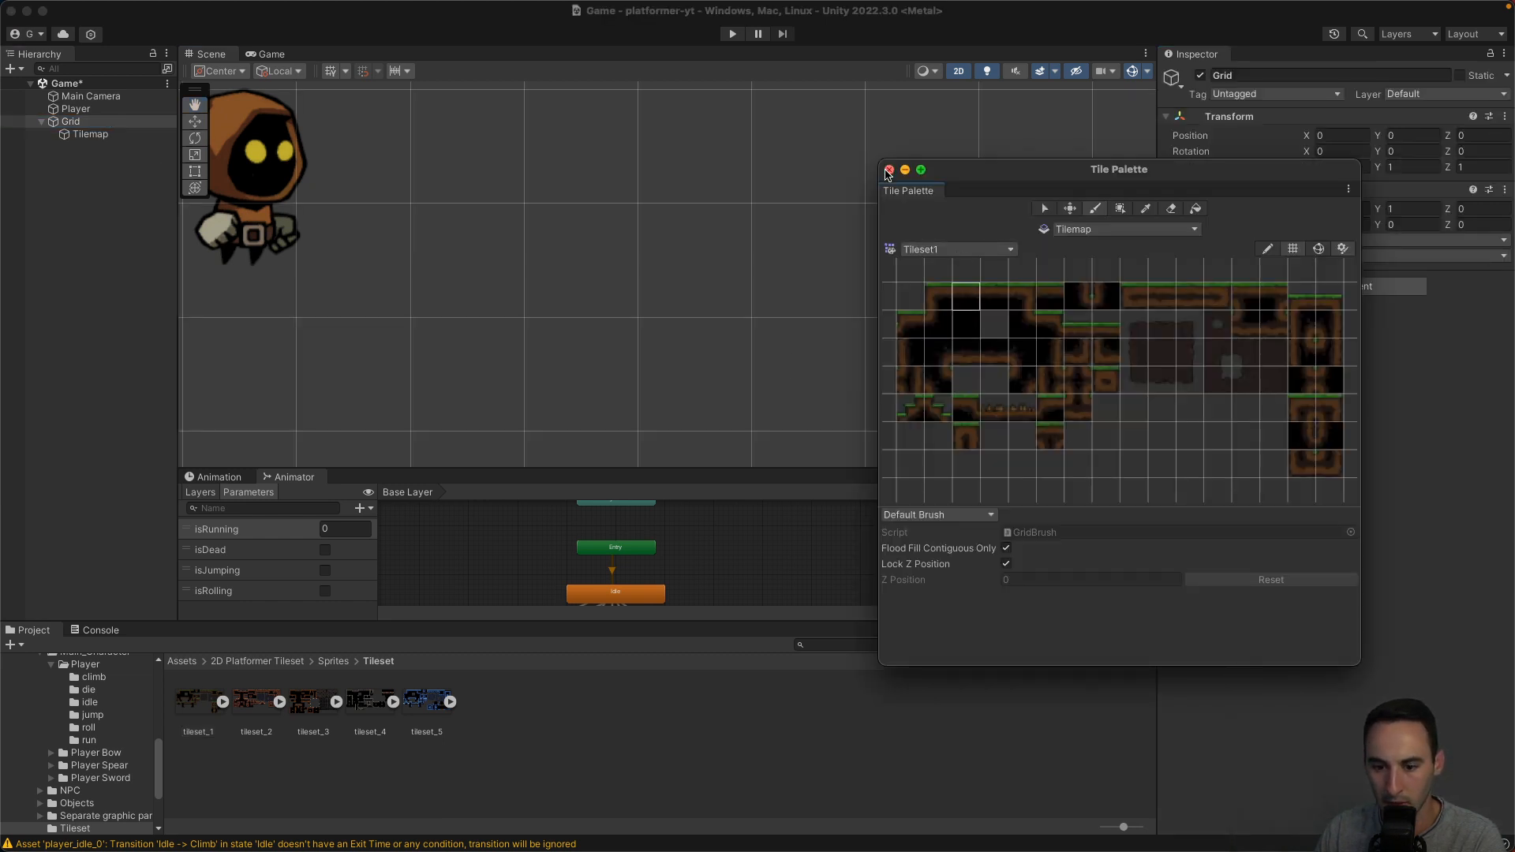
{"action": "left_click", "coordinate": [888, 172]}
Set tileset_1's Max Size to 2048 and apply the import settings.
{"action": "left_click", "coordinate": [198, 701]}
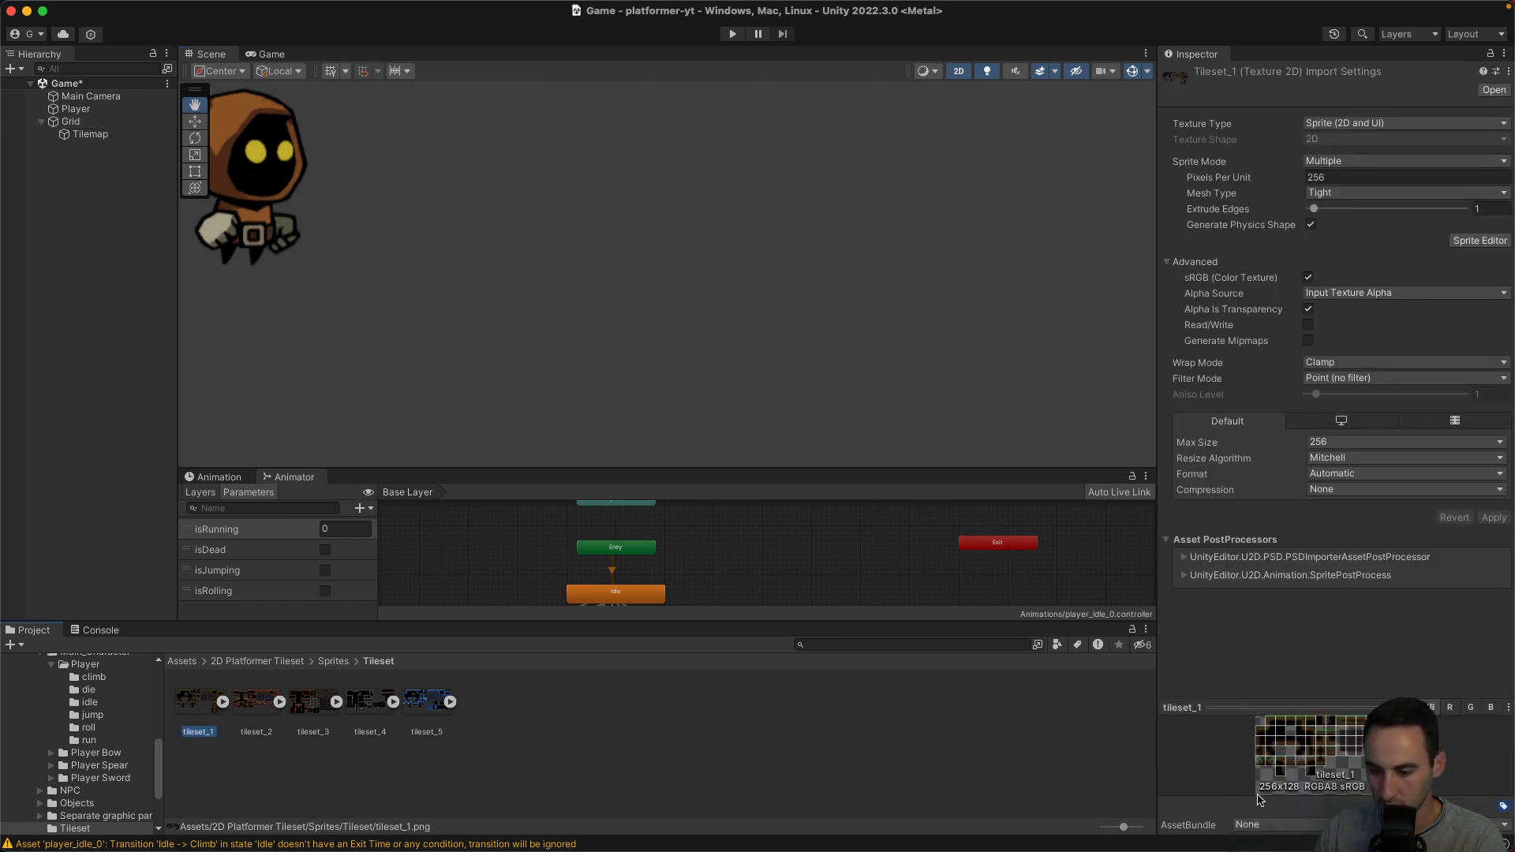
{"action": "left_click", "coordinate": [1375, 442]}
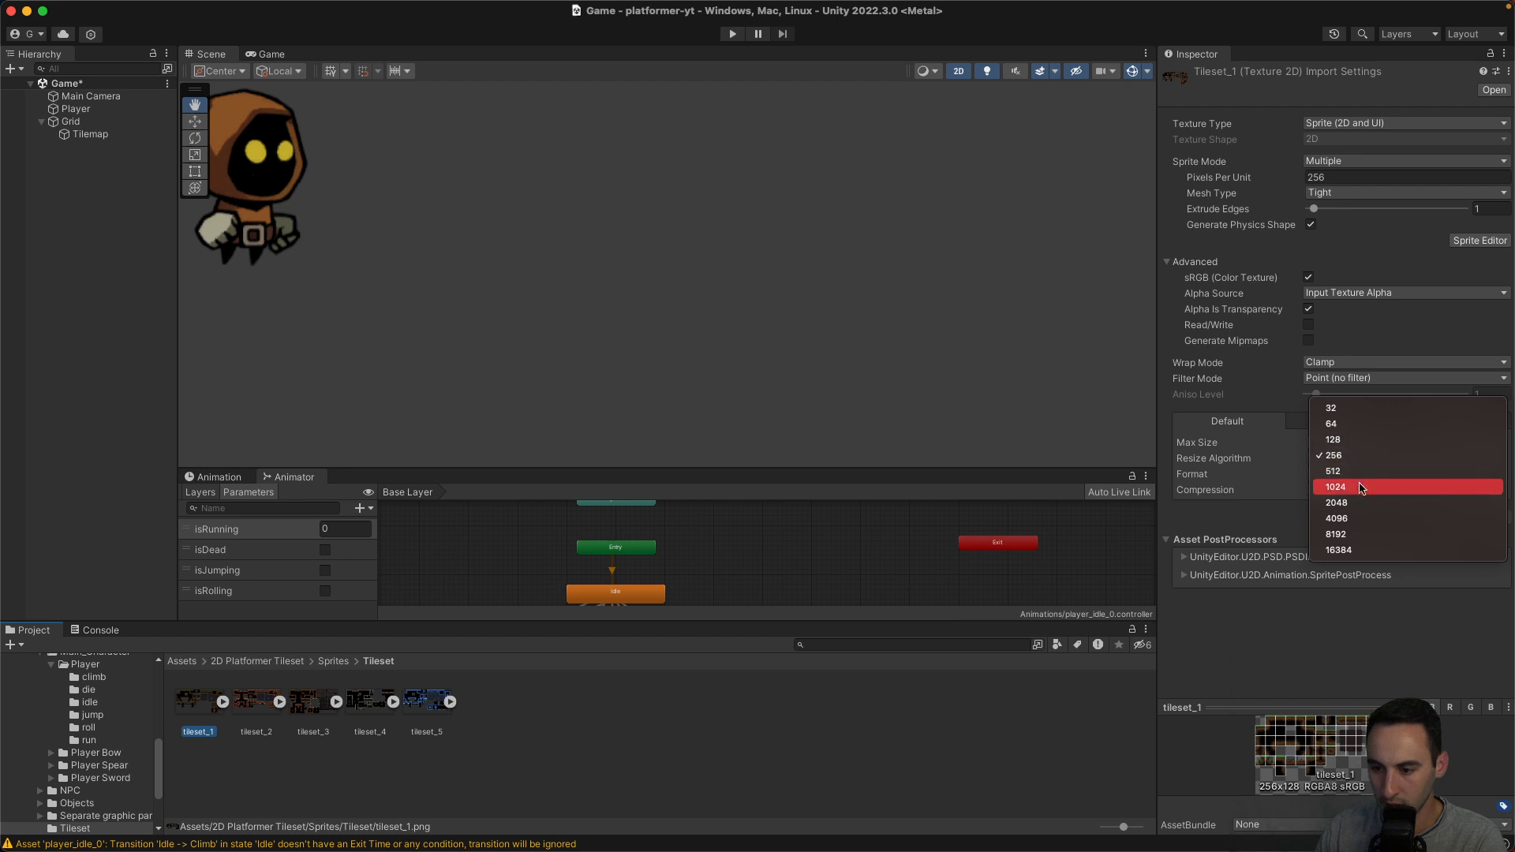
{"action": "left_click", "coordinate": [1356, 509]}
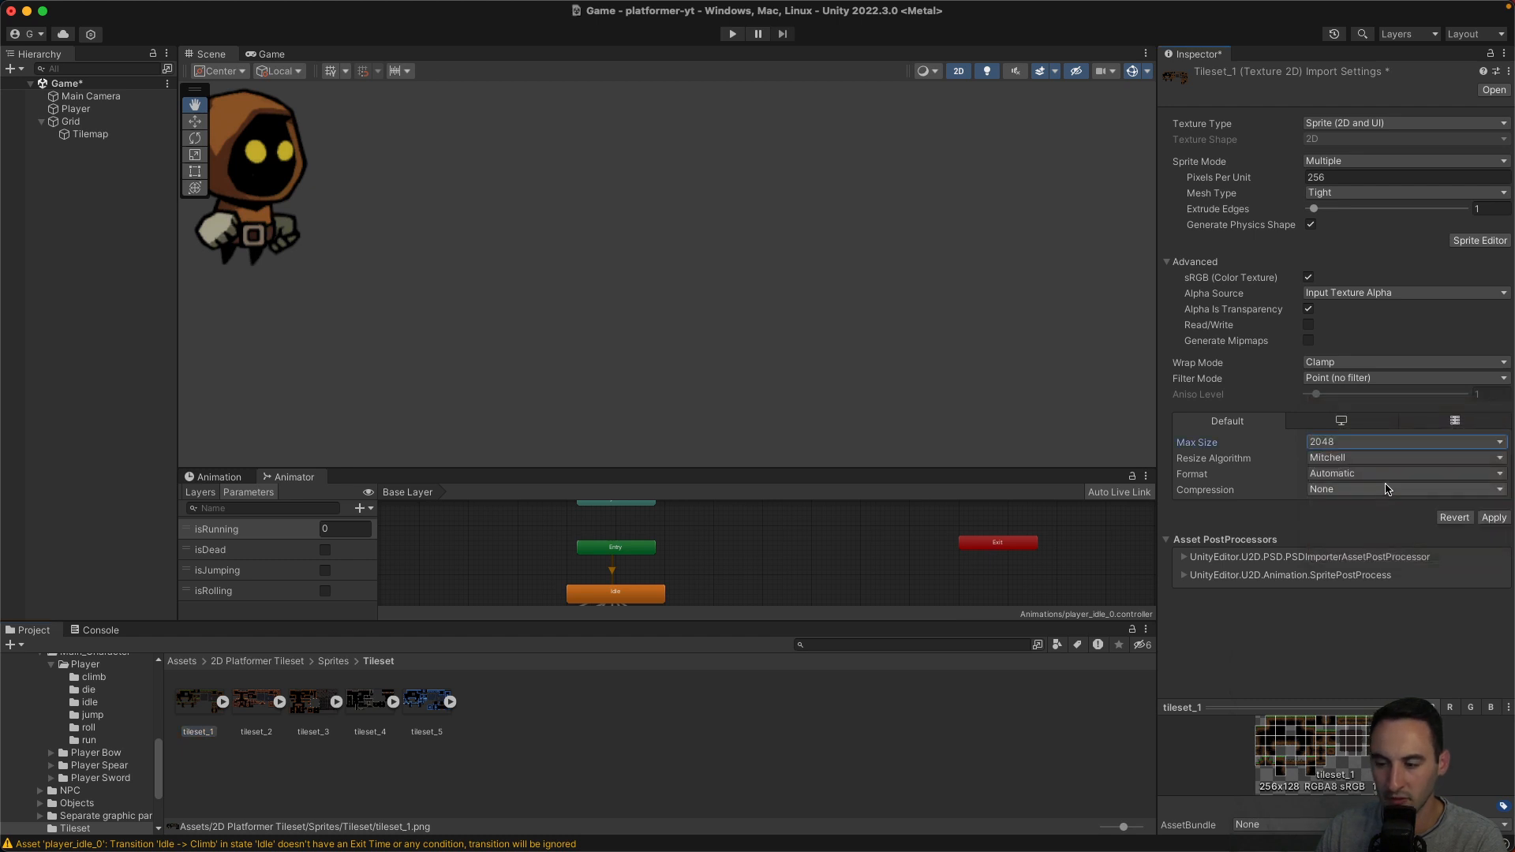
{"action": "left_click", "coordinate": [1493, 518]}
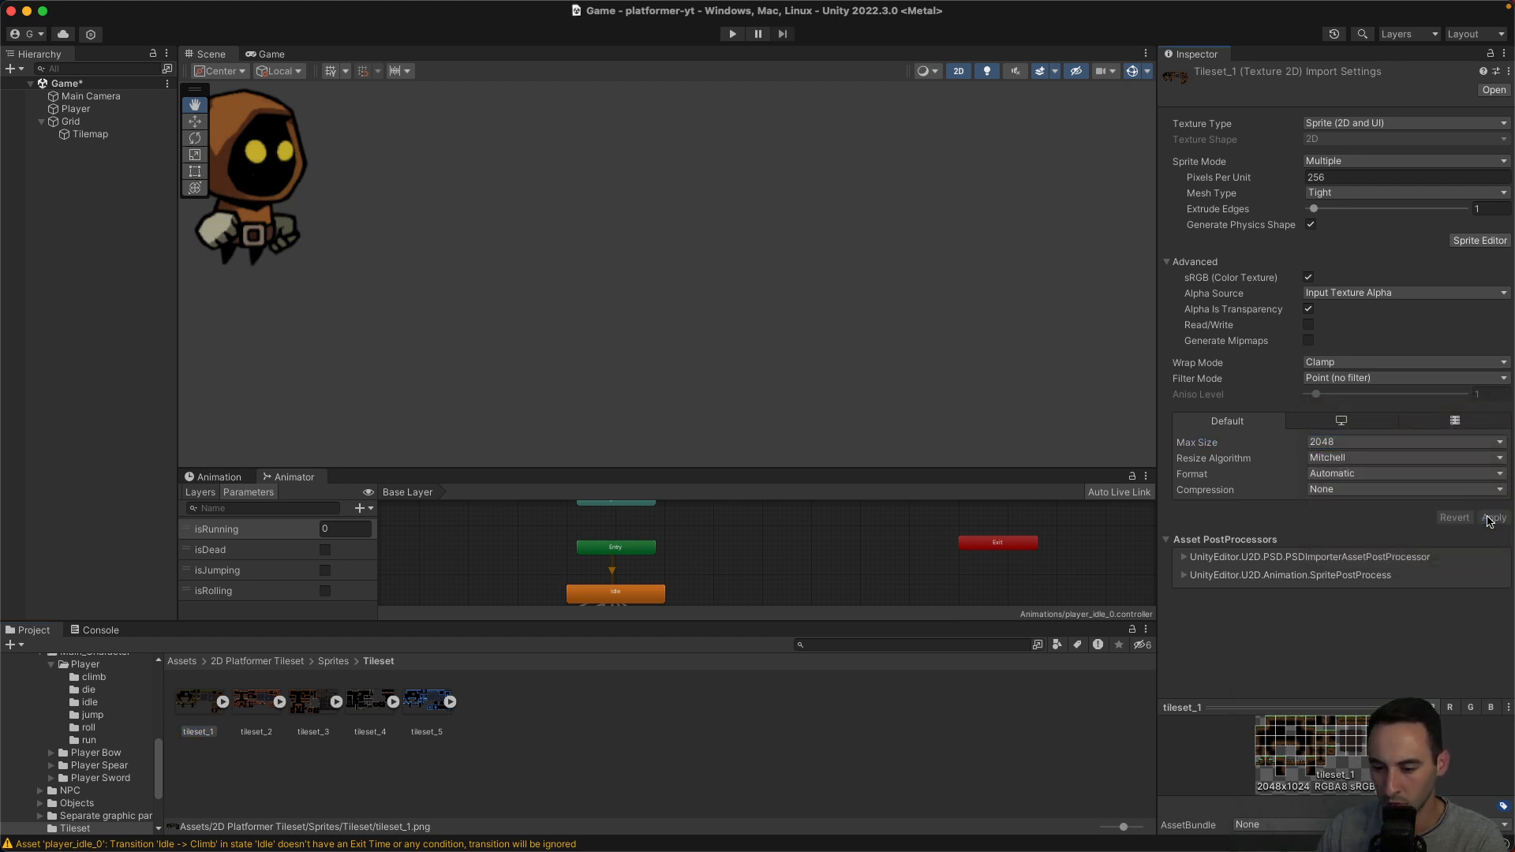
Compare the import settings and previews of tileset_1, tileset_5 and tileset_4.
{"action": "left_click", "coordinate": [199, 695]}
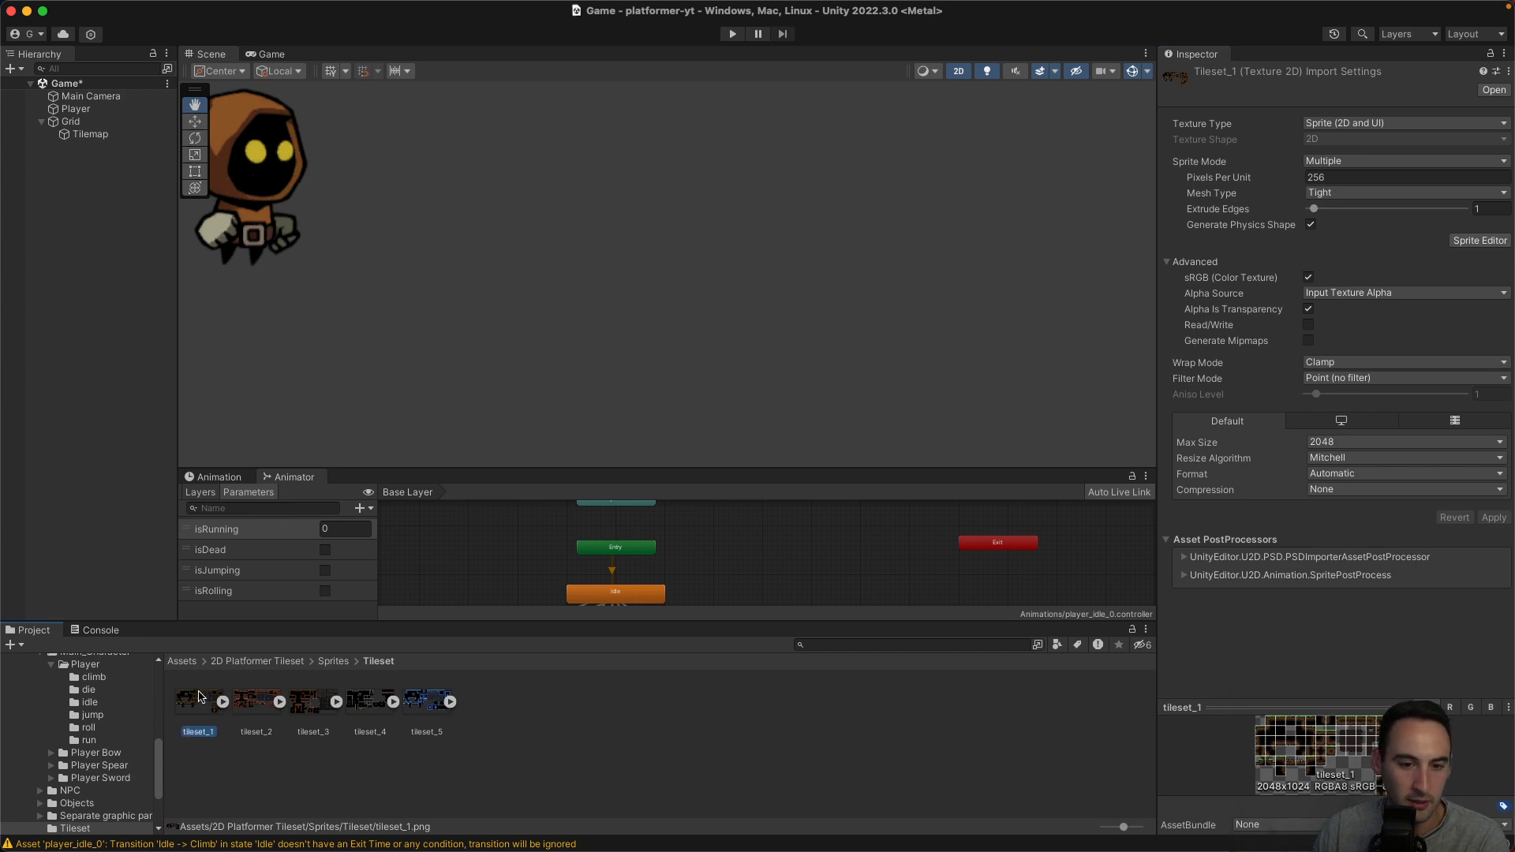
{"action": "left_click", "coordinate": [427, 701]}
{"action": "key", "text": "Left"}
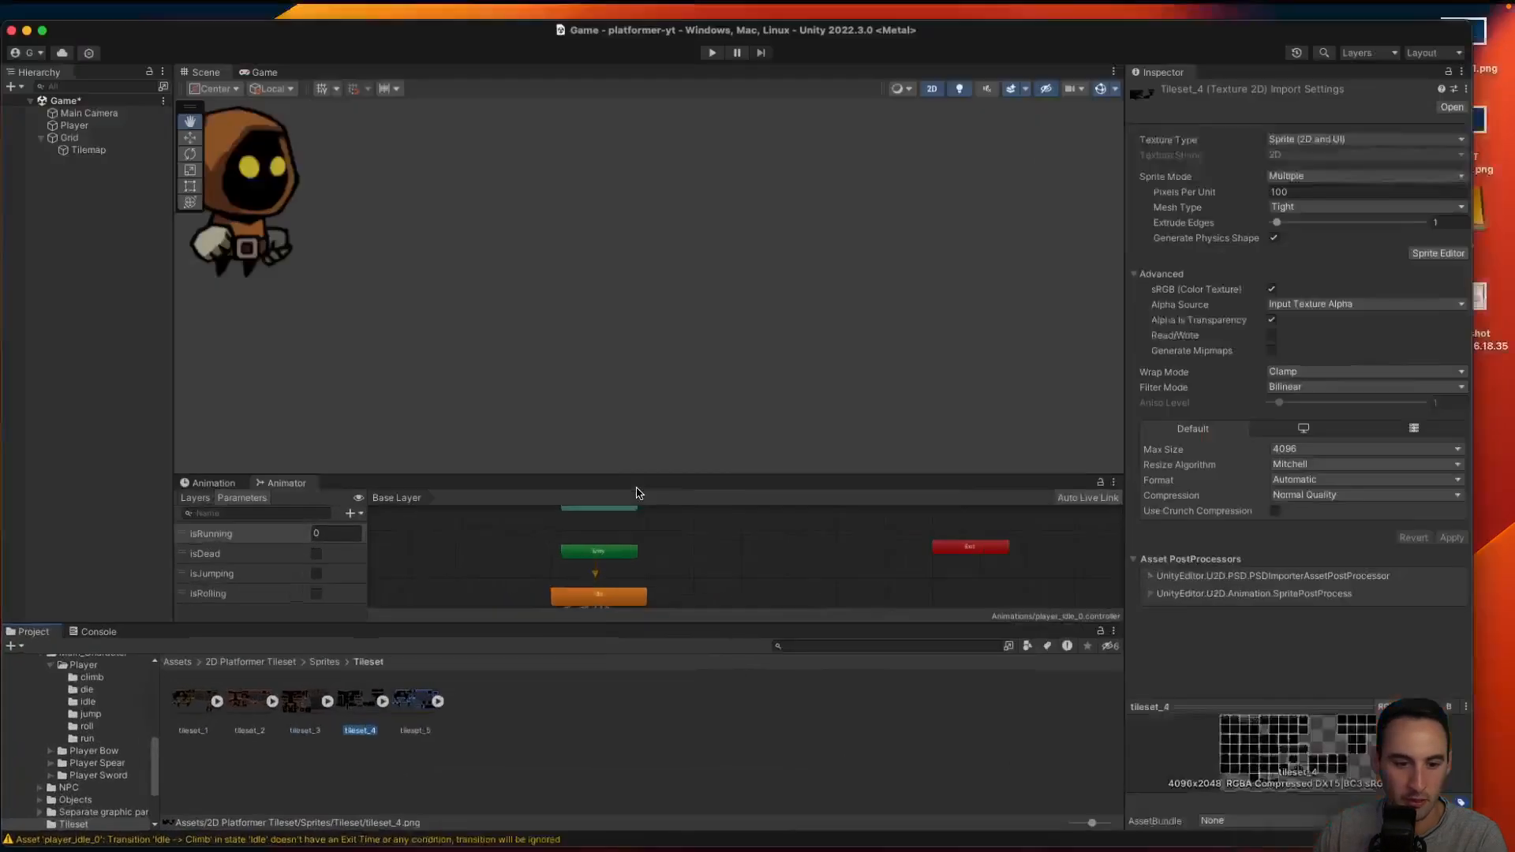
Examine the reimported tiles in the Tileset1 palette, close the palette, and return to tileset_1's import settings.
{"action": "left_click", "coordinate": [70, 137]}
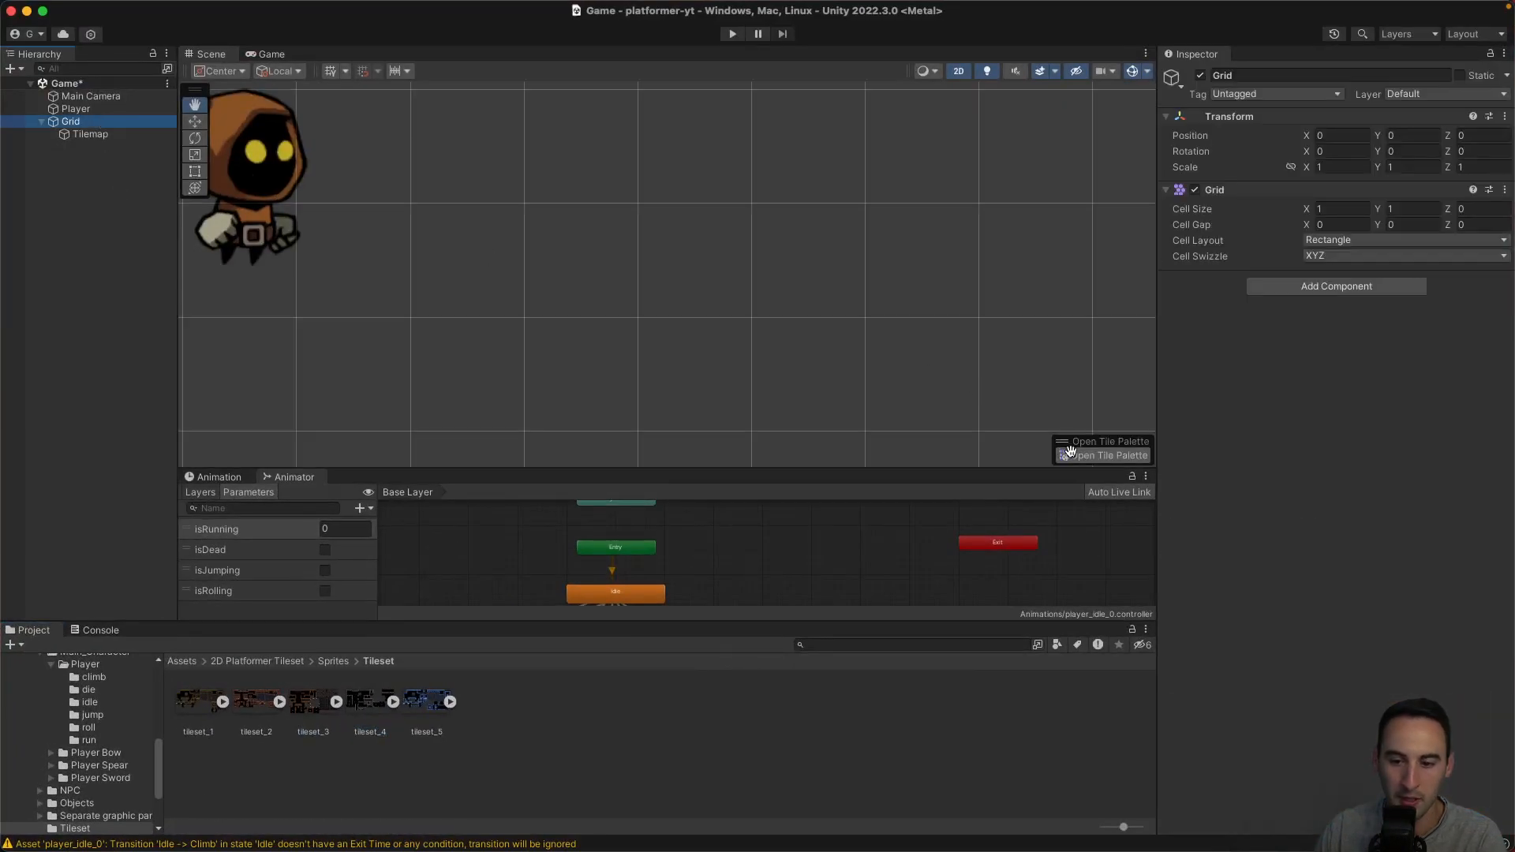
{"action": "left_click", "coordinate": [1031, 463]}
{"action": "left_click", "coordinate": [962, 298]}
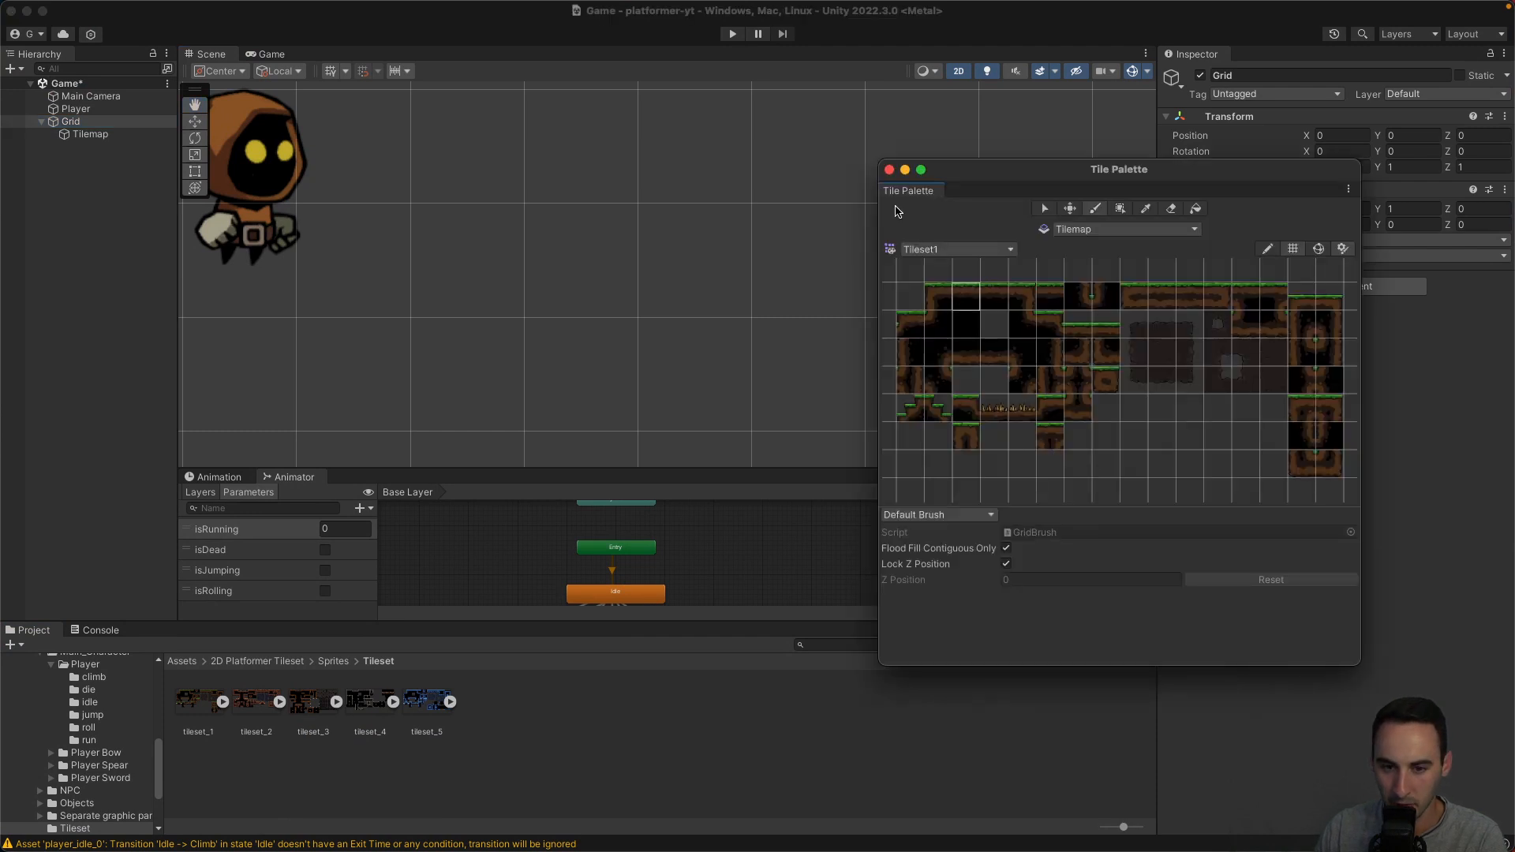
{"action": "left_click", "coordinate": [890, 170]}
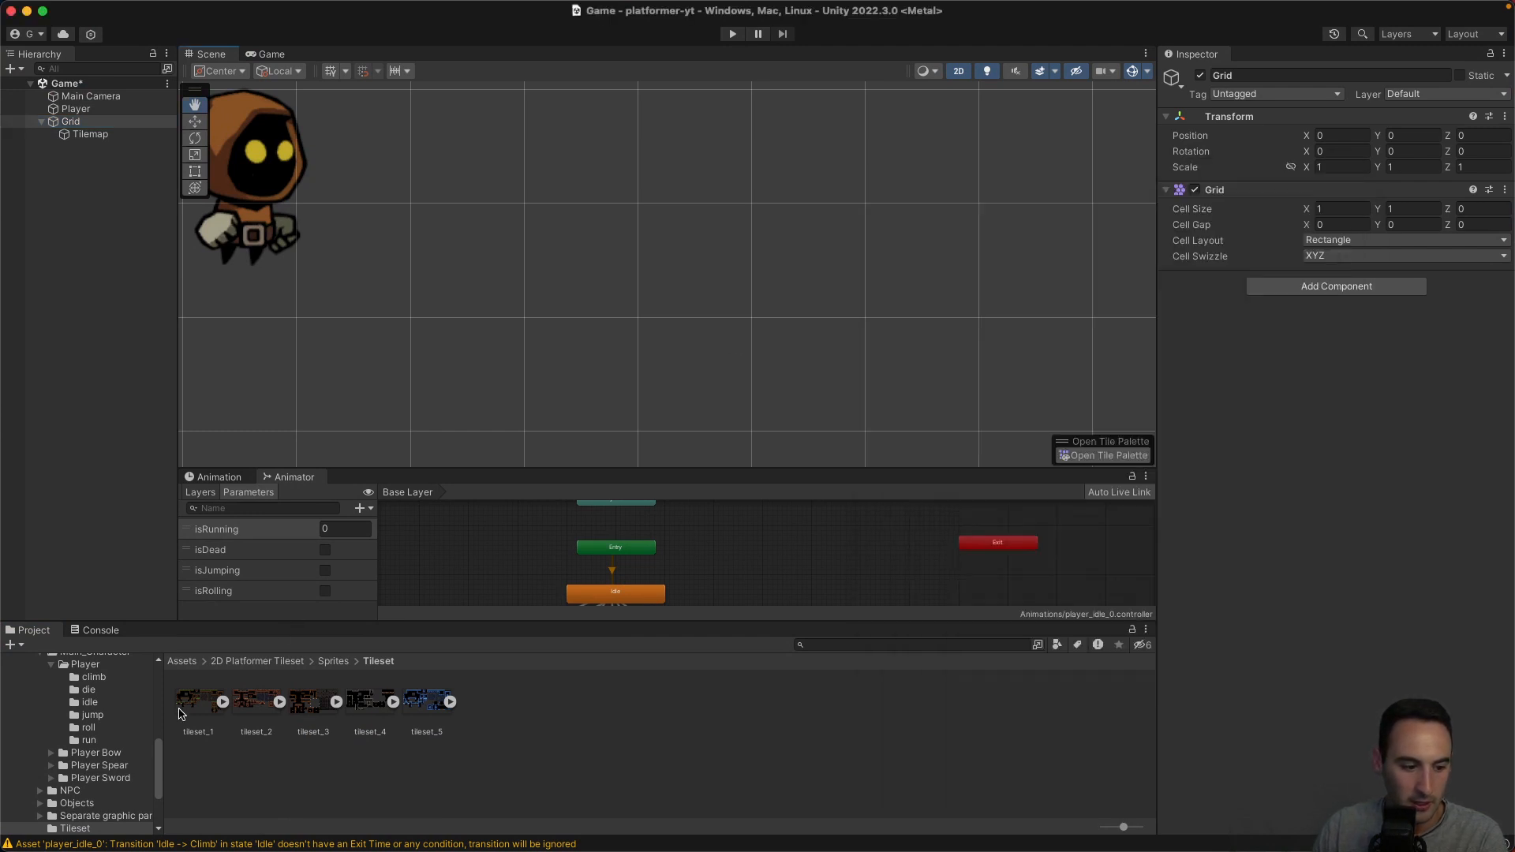
{"action": "left_click", "coordinate": [183, 713]}
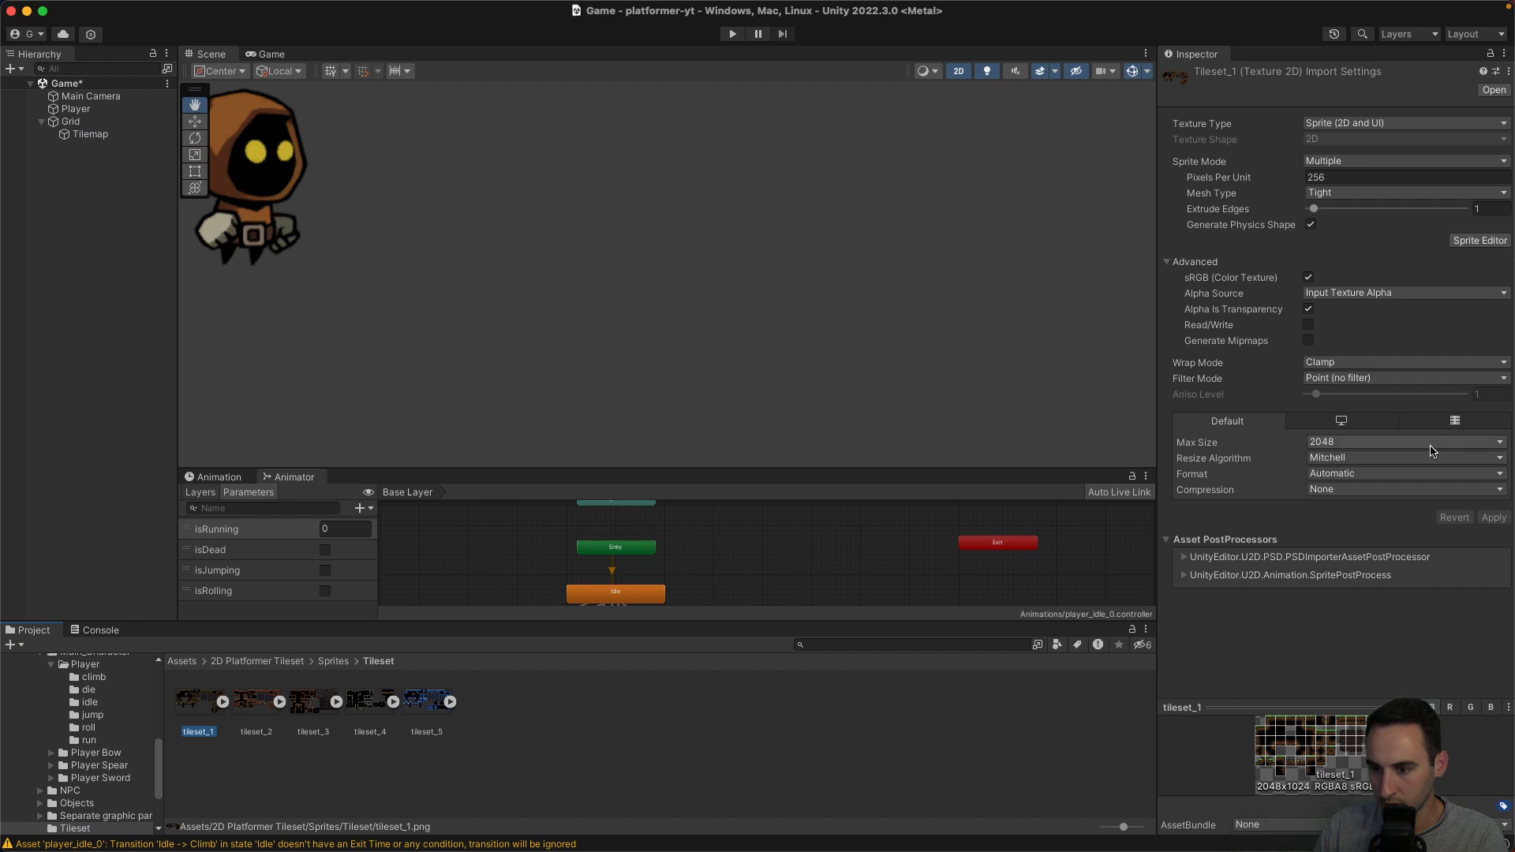
Set tileset_1's Max Size to 4096 and apply the import settings.
{"action": "left_click", "coordinate": [1433, 452]}
{"action": "left_click", "coordinate": [1376, 481]}
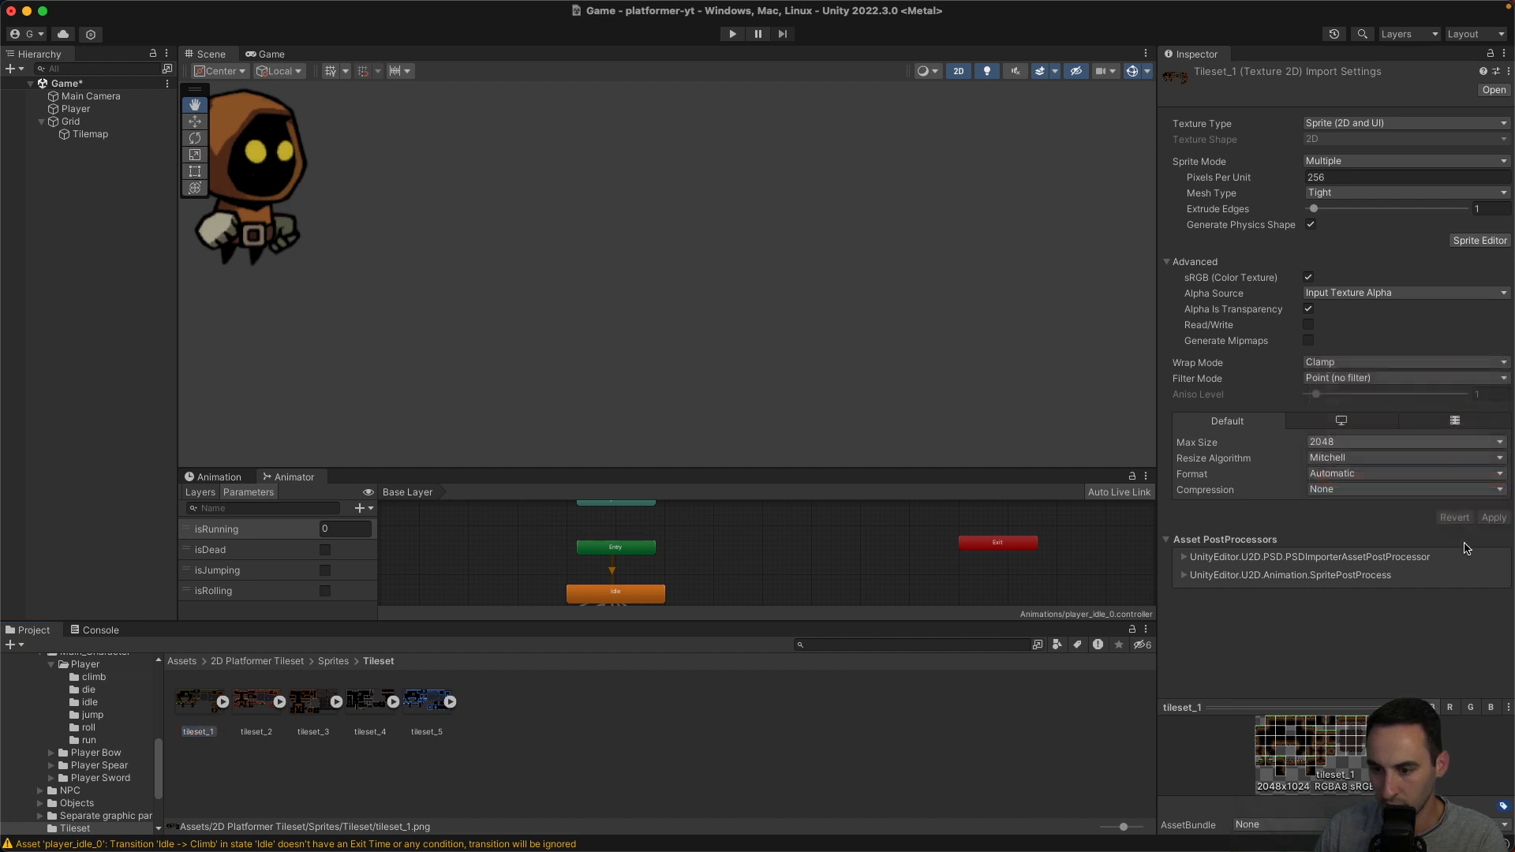
{"action": "left_click", "coordinate": [1488, 520]}
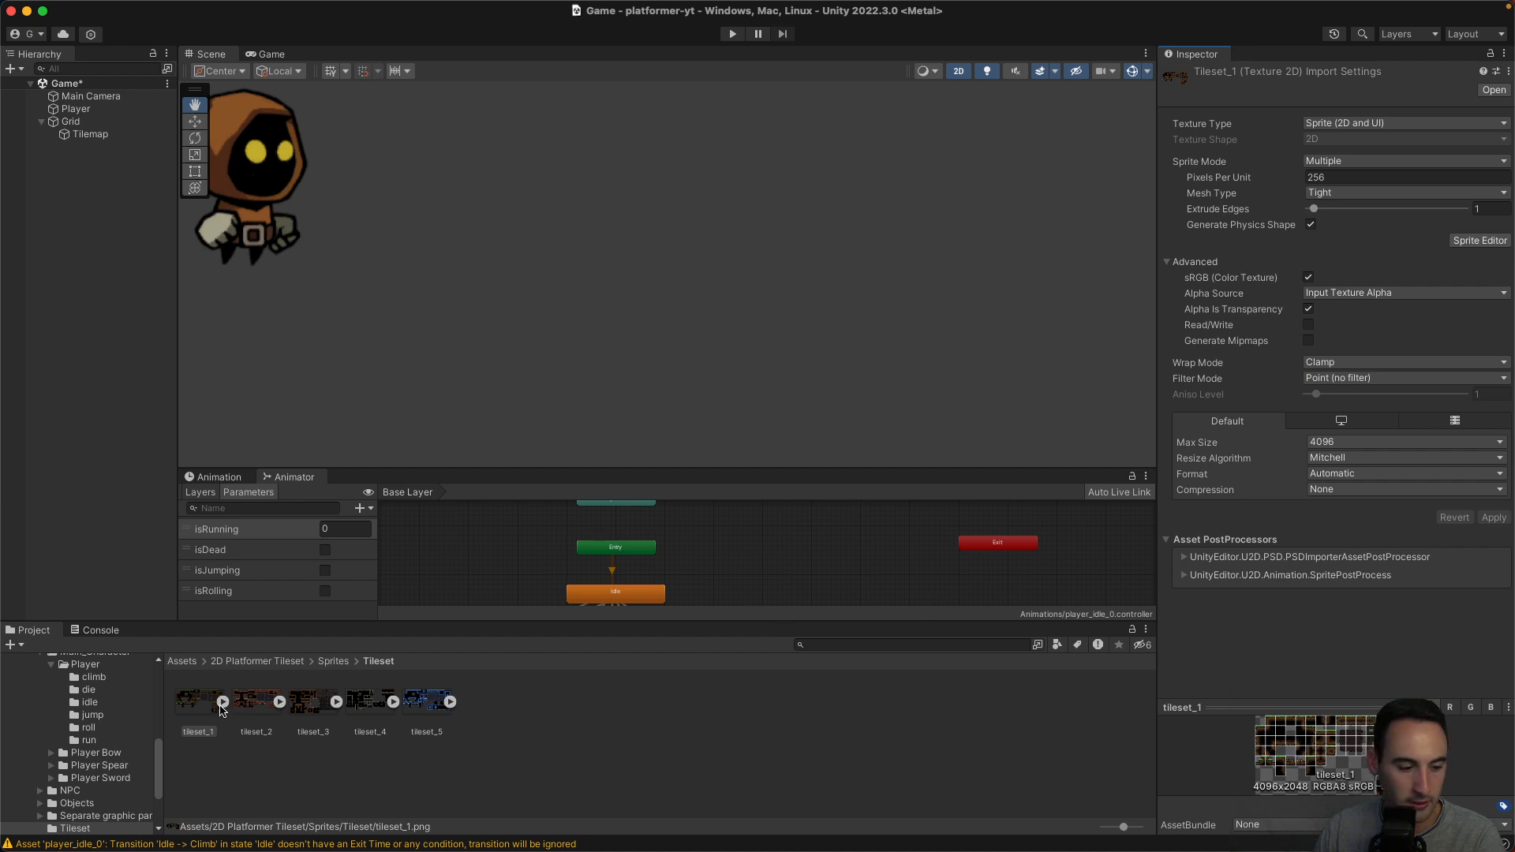
{"action": "left_click", "coordinate": [198, 711]}
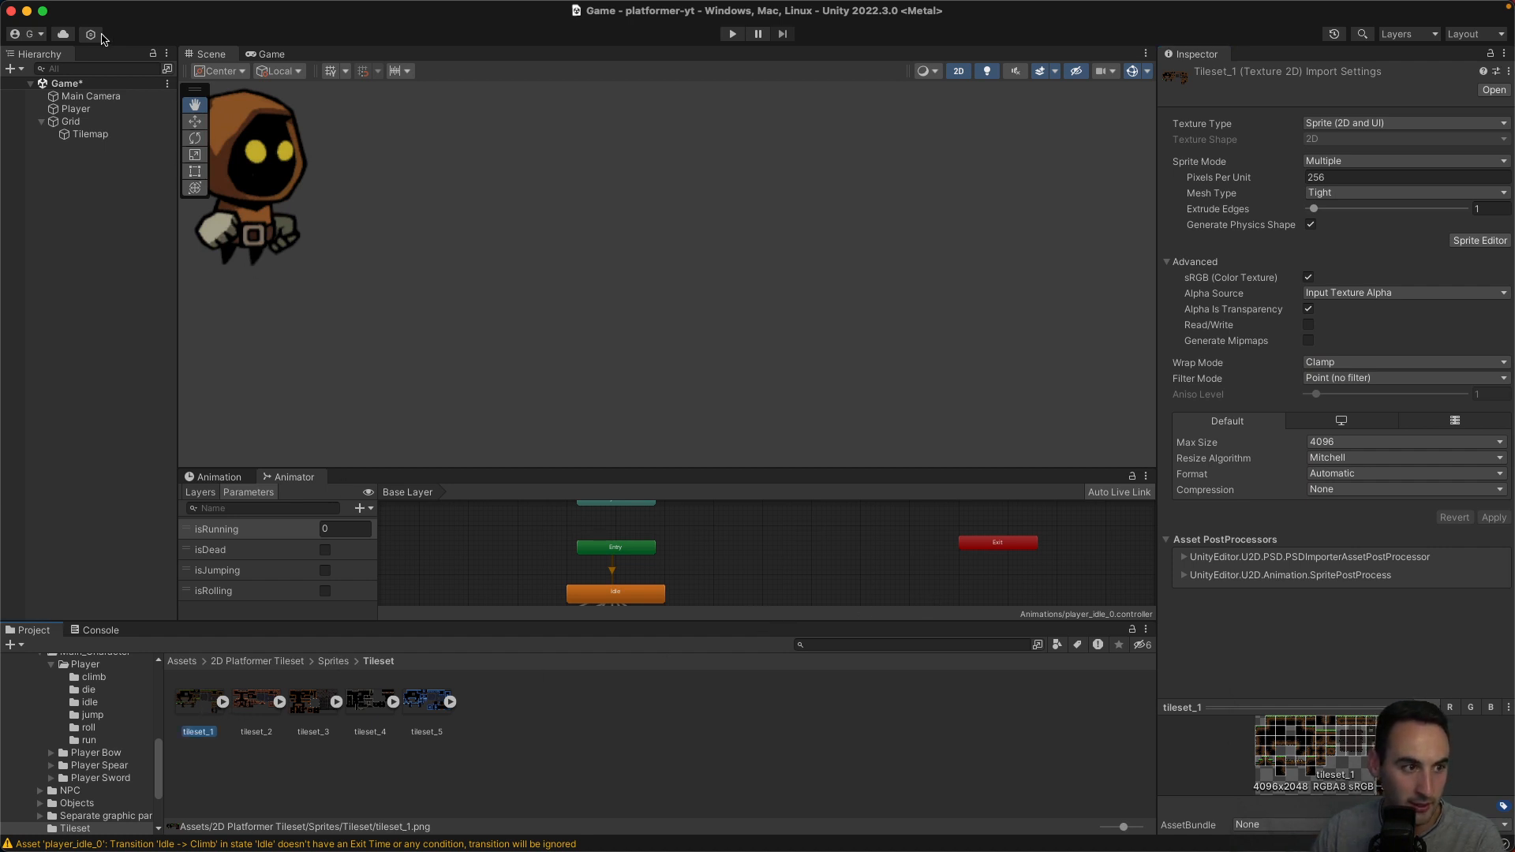
Paint several grass-topped corner tiles from the Tileset1 palette onto the Tilemap beside the player.
{"action": "left_click", "coordinate": [71, 121]}
{"action": "left_click", "coordinate": [1101, 456]}
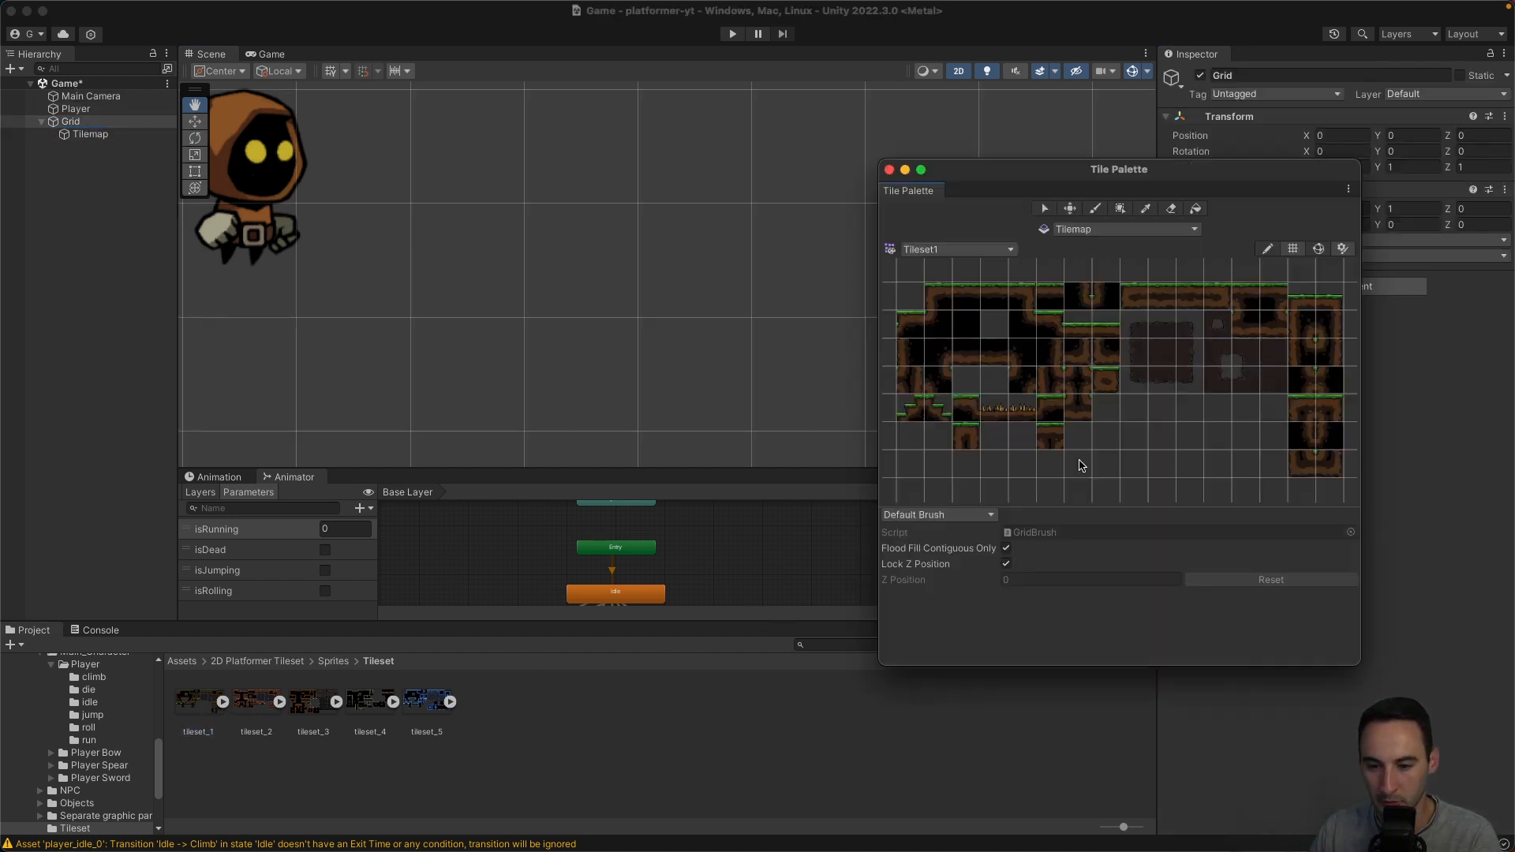
{"action": "left_click", "coordinate": [939, 297]}
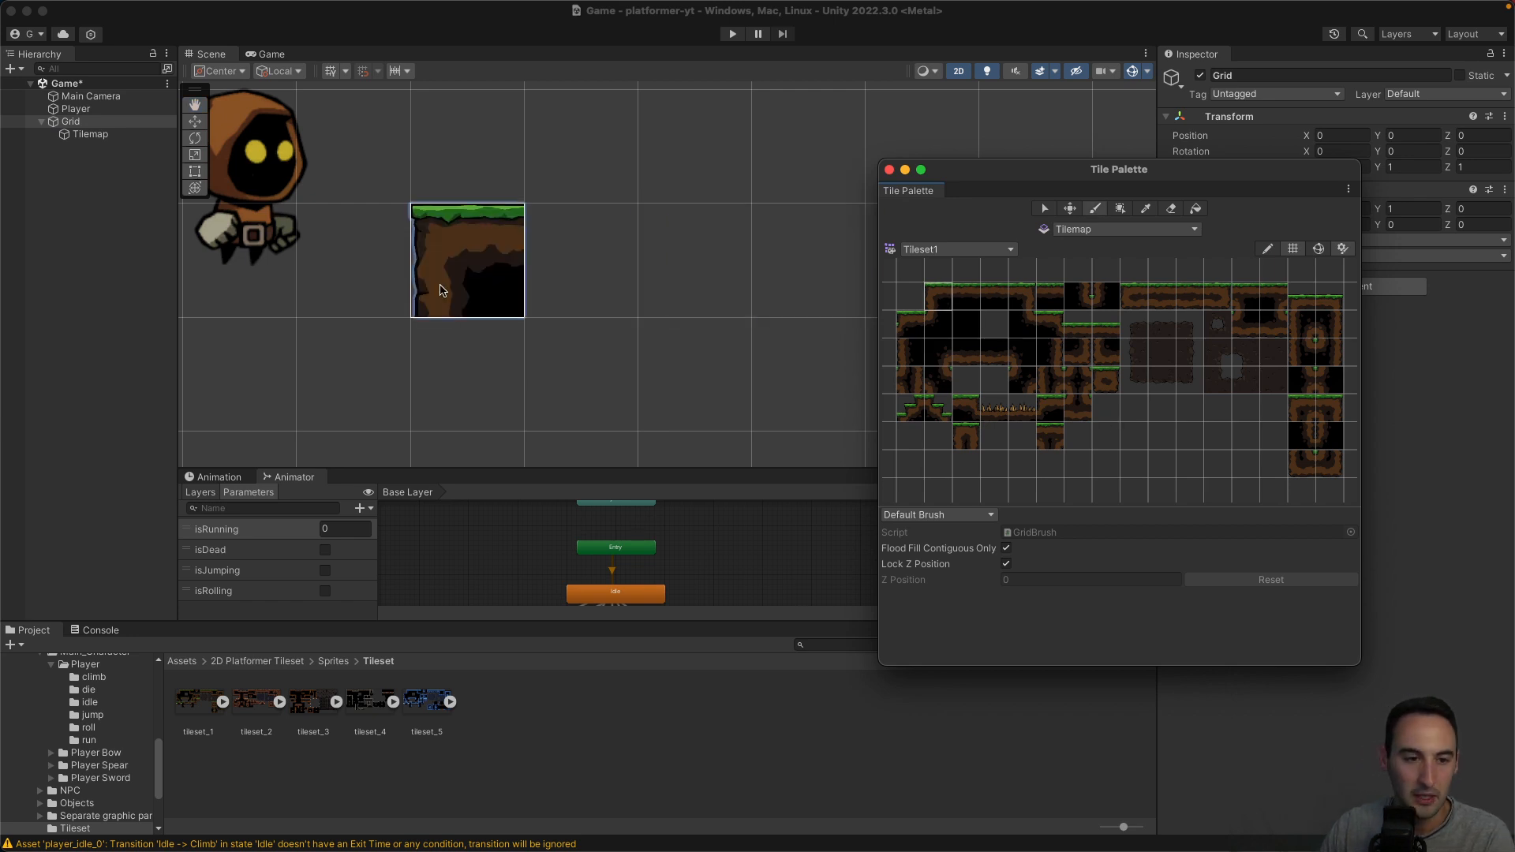
{"action": "left_click", "coordinate": [460, 293]}
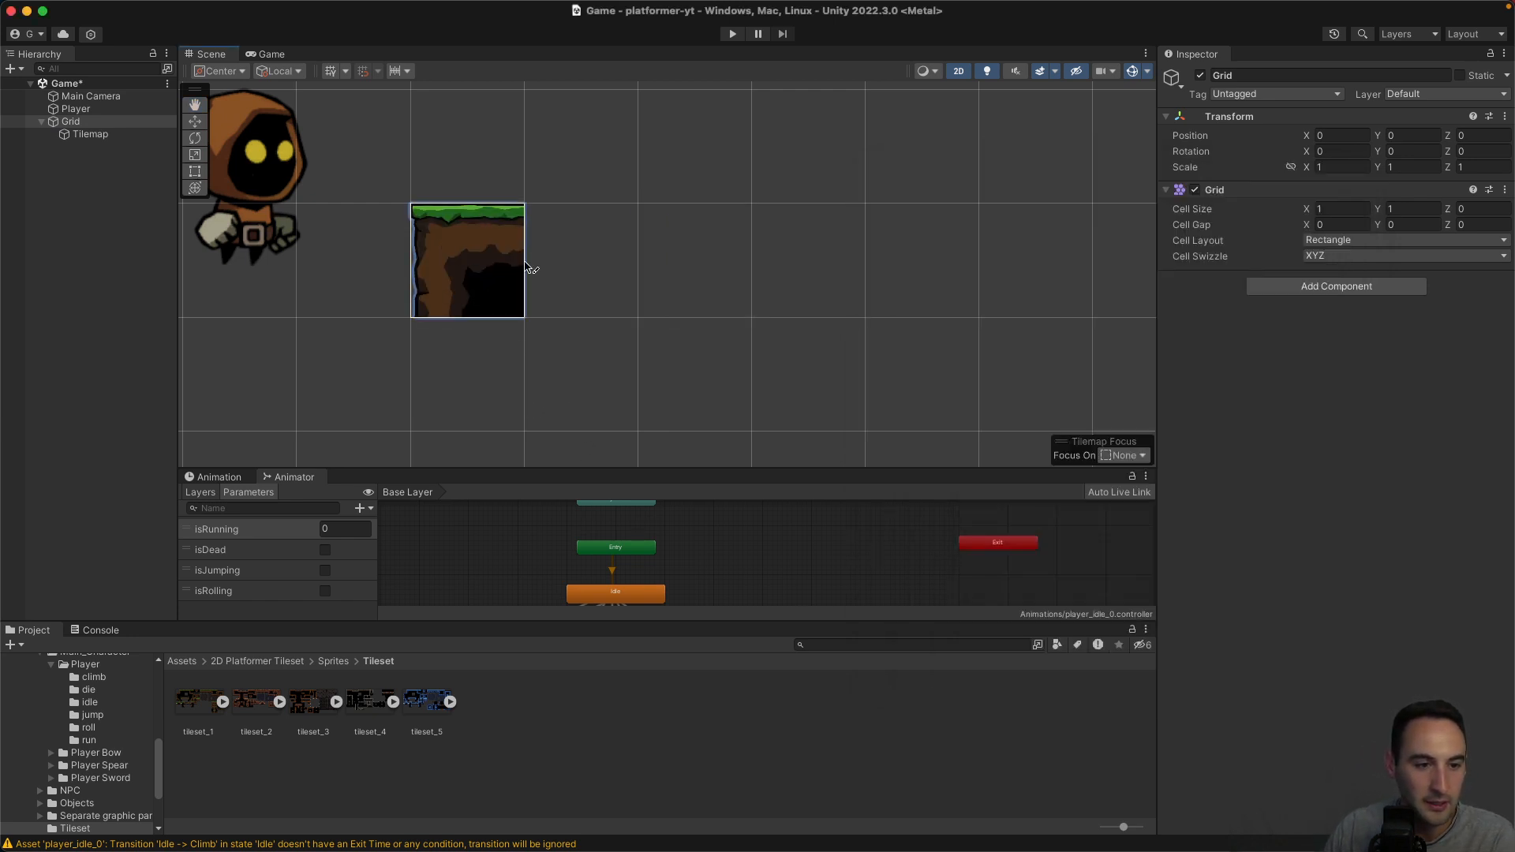
{"action": "left_click", "coordinate": [588, 271]}
{"action": "mouse_move", "coordinate": [648, 274]}
{"action": "left_mouse_down"}
{"action": "mouse_move", "coordinate": [734, 284]}
{"action": "mouse_move", "coordinate": [788, 372]}
{"action": "mouse_move", "coordinate": [605, 347]}
{"action": "left_mouse_up"}
Examine the painted tiles up close for sharpness along their edges, grass tops and adjoining borders.
{"action": "scroll", "coordinate": [527, 319], "scroll_direction": "up", "scroll_amount": 8}
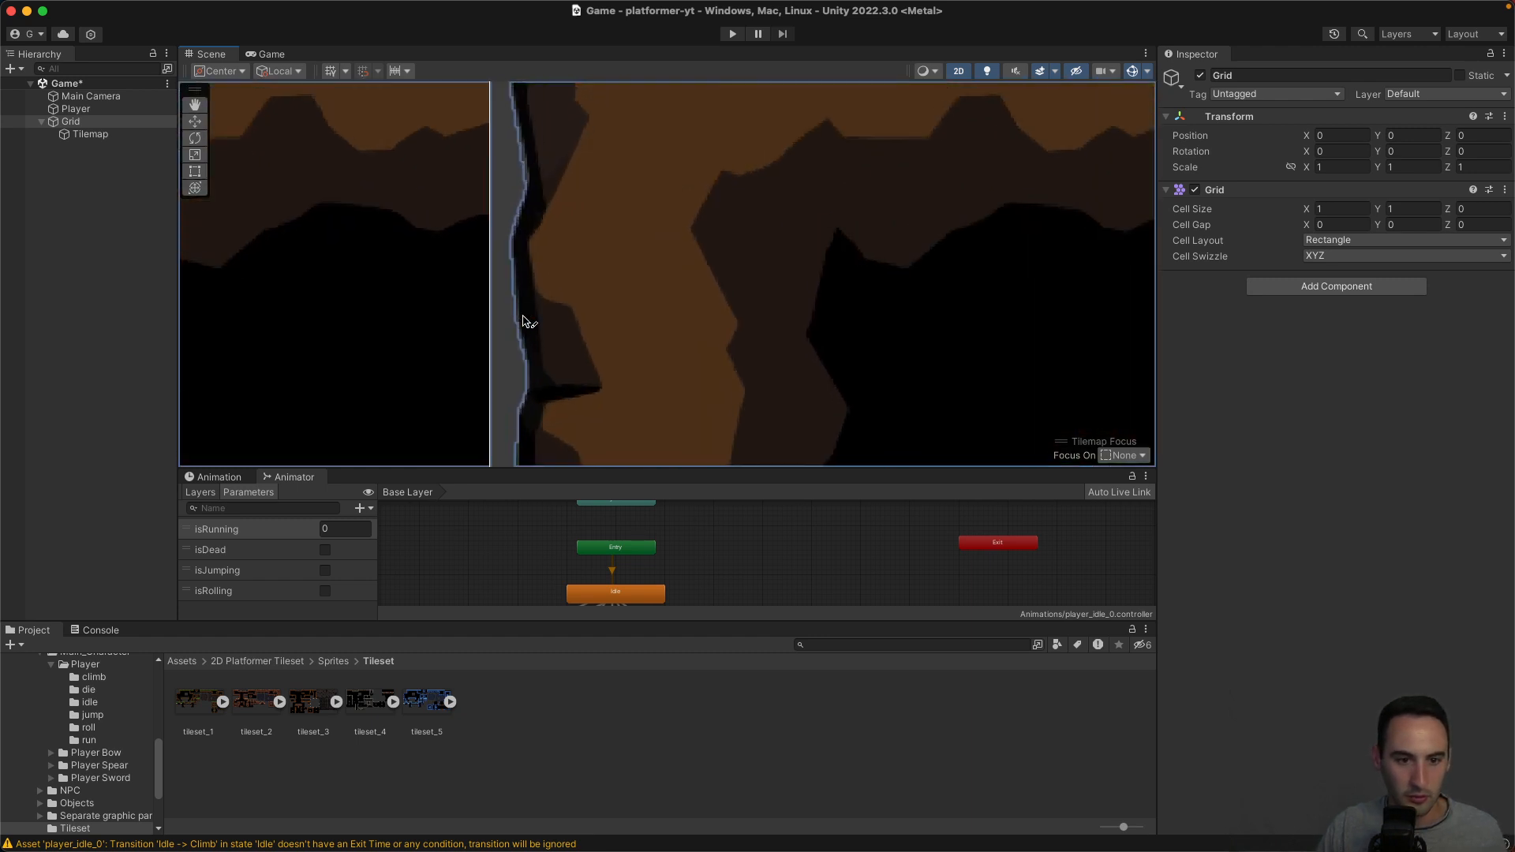
{"action": "scroll", "coordinate": [527, 320], "scroll_direction": "up", "scroll_amount": 6}
{"action": "scroll", "coordinate": [527, 320], "scroll_direction": "down", "scroll_amount": 5}
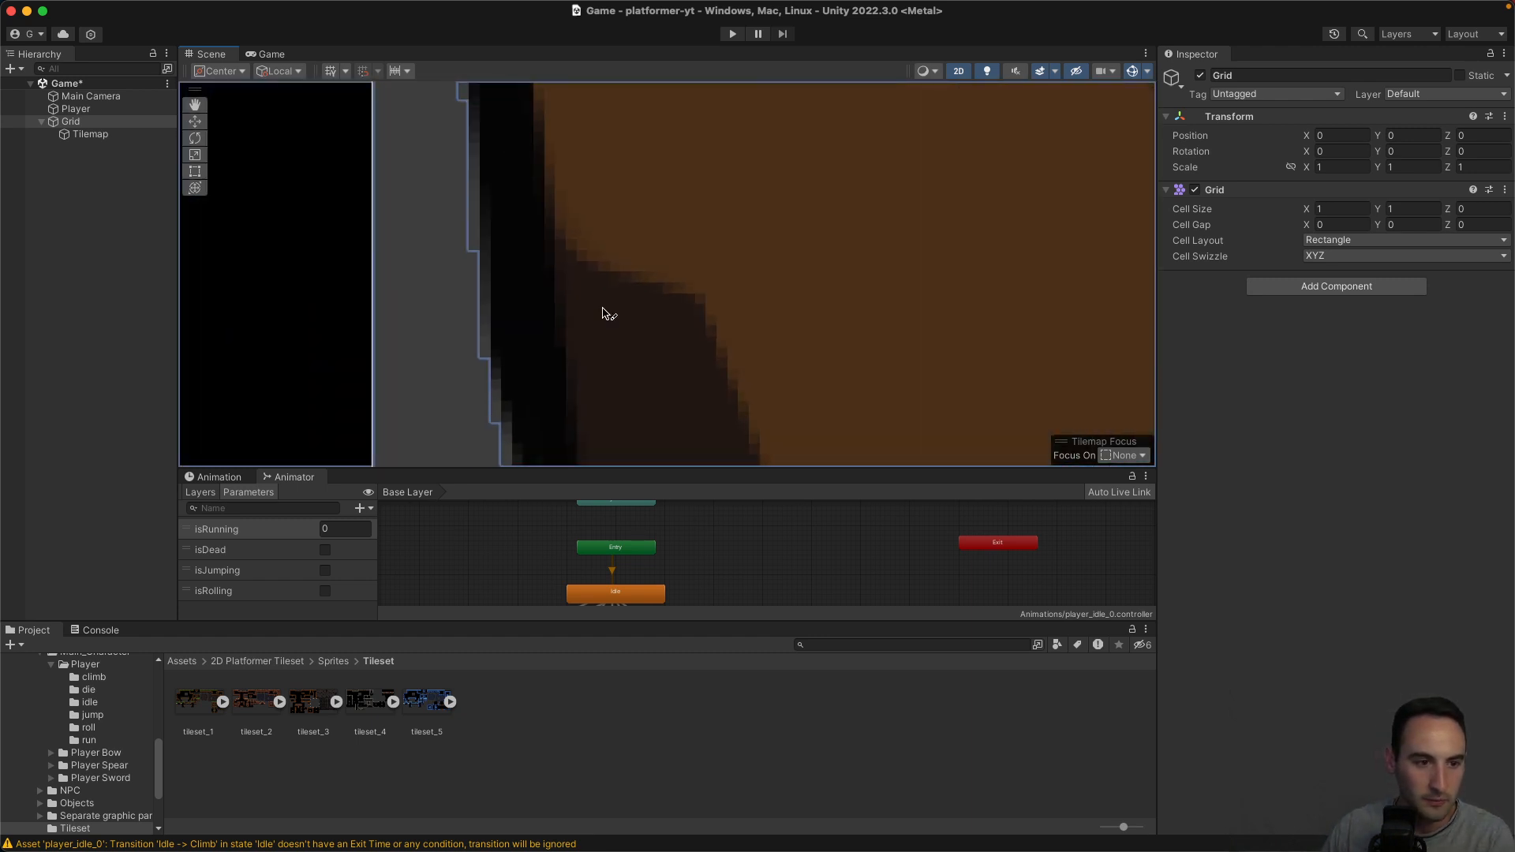
{"action": "middle_click_drag", "start_coordinate": [609, 315], "coordinate": [643, 562]}
{"action": "middle_click_drag", "start_coordinate": [633, 234], "coordinate": [606, 549]}
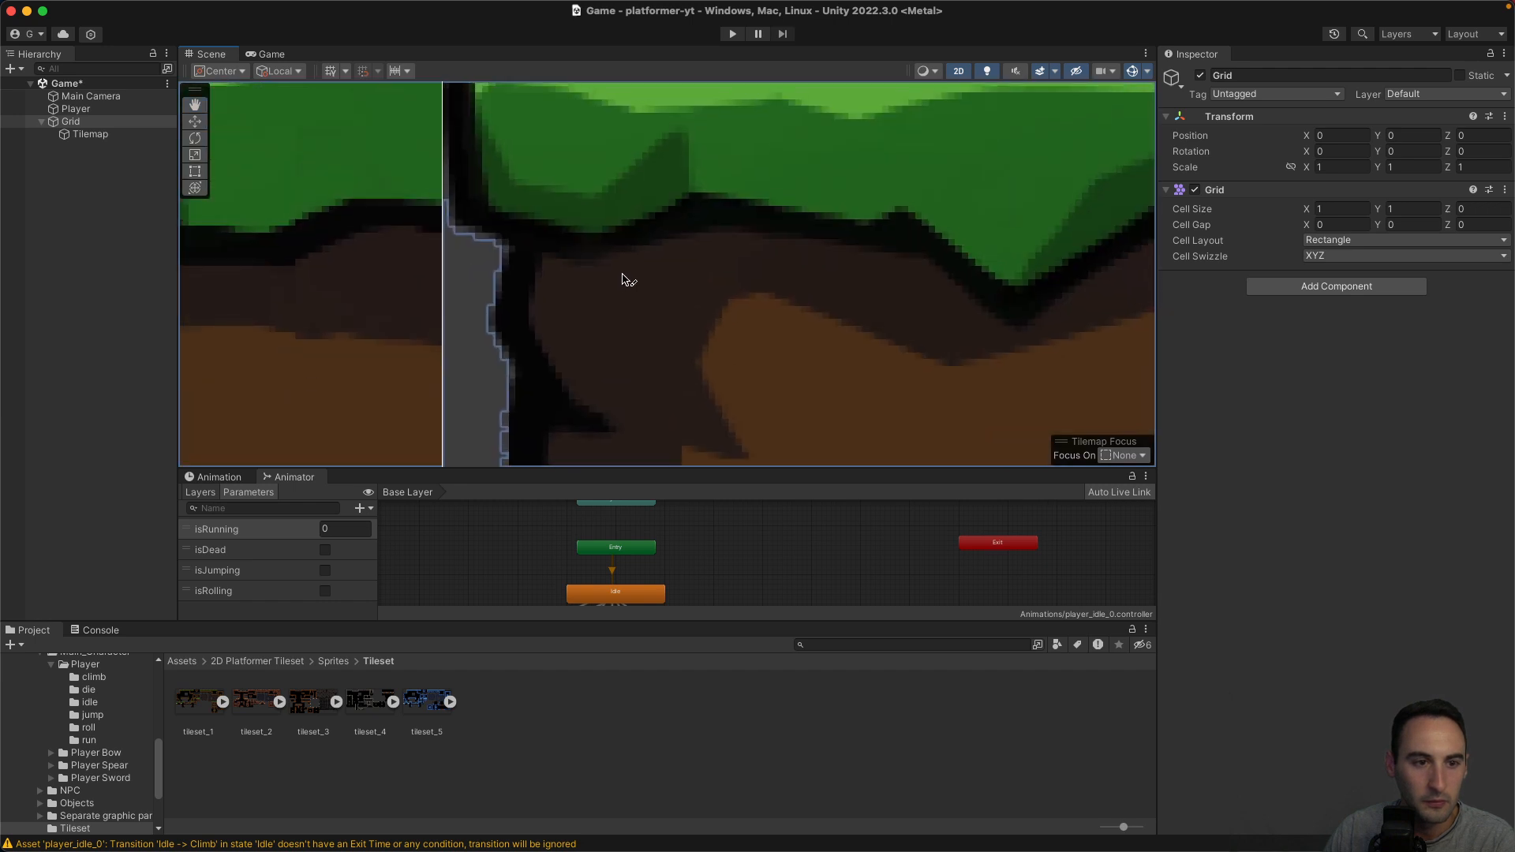
{"action": "middle_click_drag", "start_coordinate": [622, 278], "coordinate": [626, 408]}
{"action": "middle_click_drag", "start_coordinate": [548, 254], "coordinate": [931, 239]}
{"action": "scroll", "coordinate": [618, 282], "scroll_direction": "down", "scroll_amount": 10}
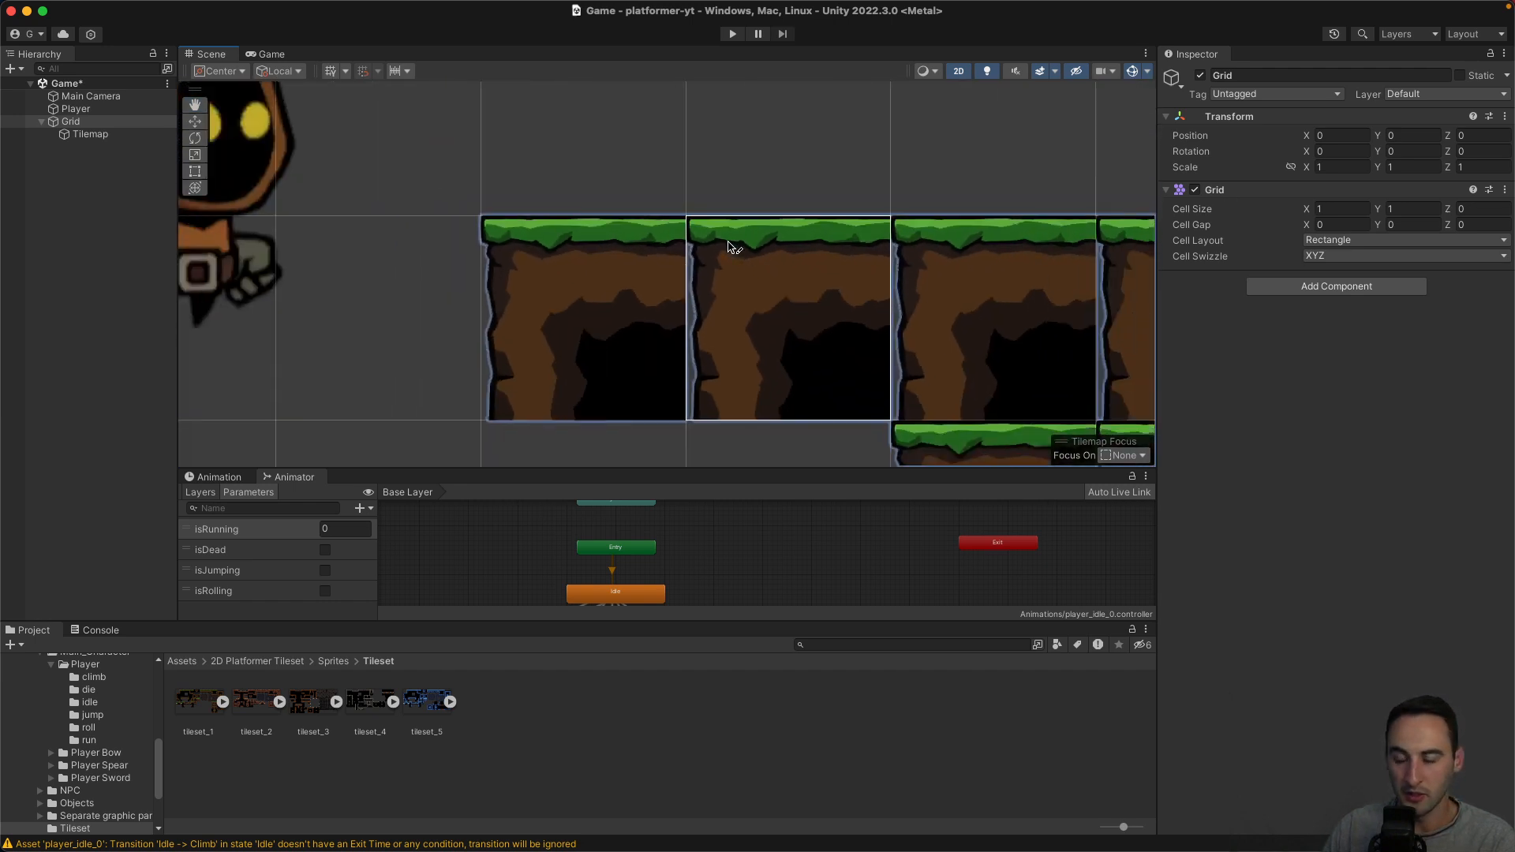
{"action": "middle_click_drag", "start_coordinate": [714, 232], "coordinate": [608, 218]}
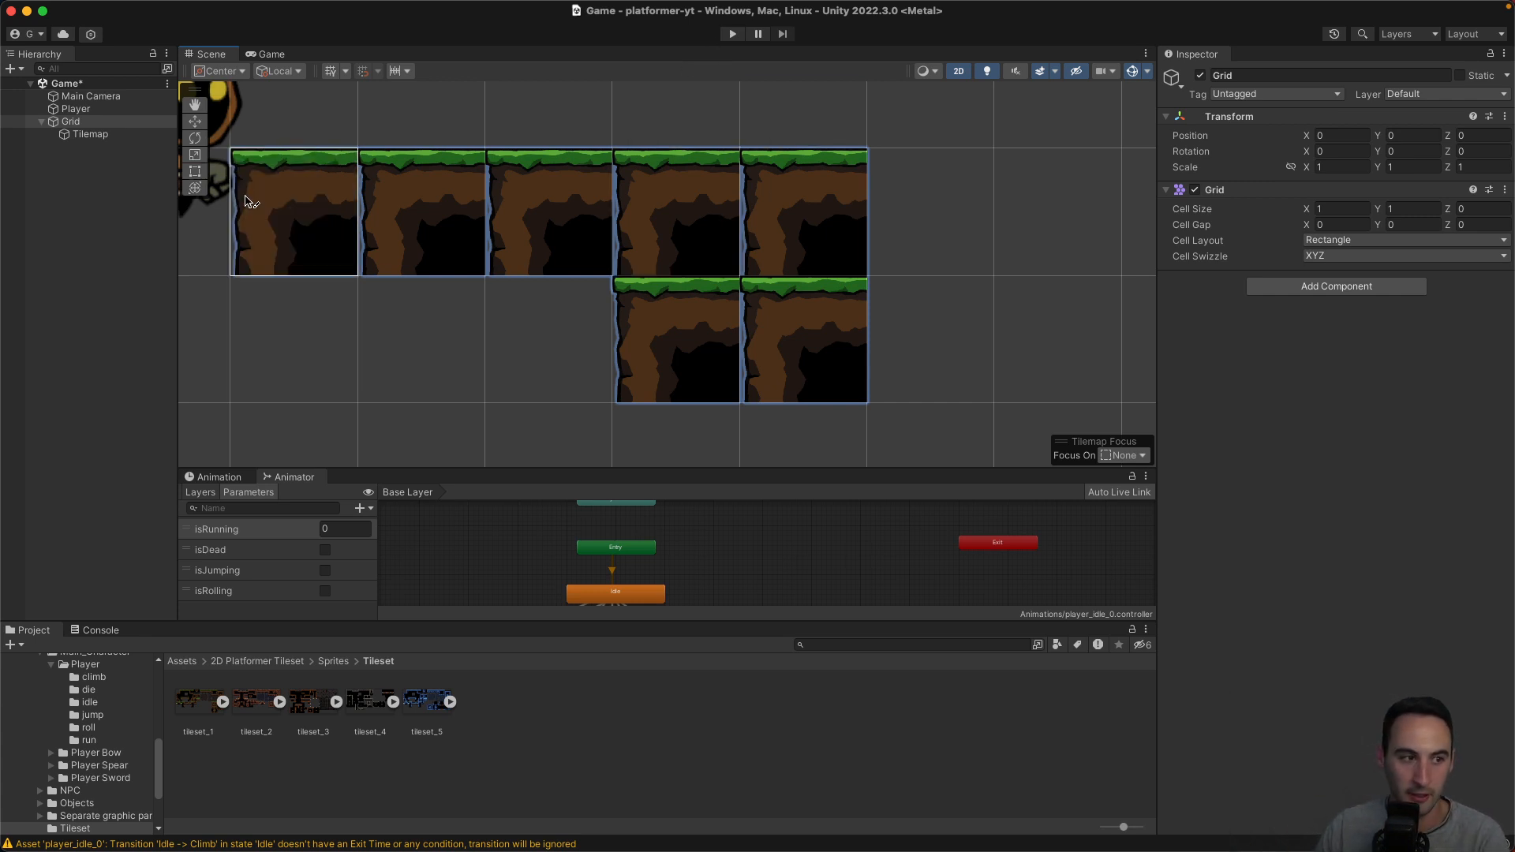
Select the Tilemap, reopen the Tile Palette, and dock it beneath the Inspector.
{"action": "left_click", "coordinate": [117, 138]}
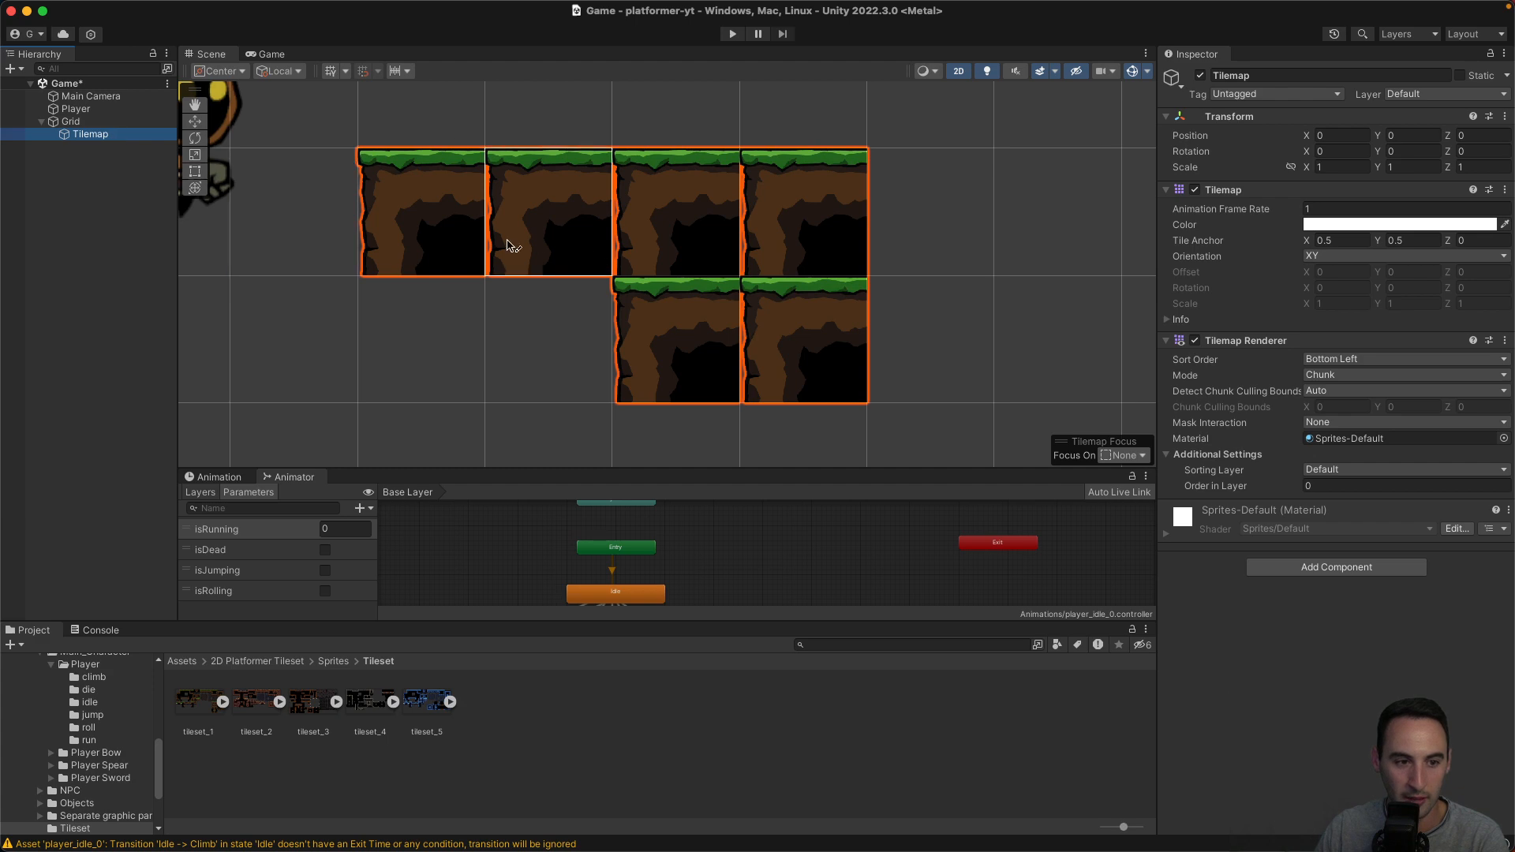
{"action": "scroll", "coordinate": [699, 371], "scroll_direction": "down", "scroll_amount": 5}
{"action": "scroll", "coordinate": [699, 371], "scroll_direction": "down", "scroll_amount": 5}
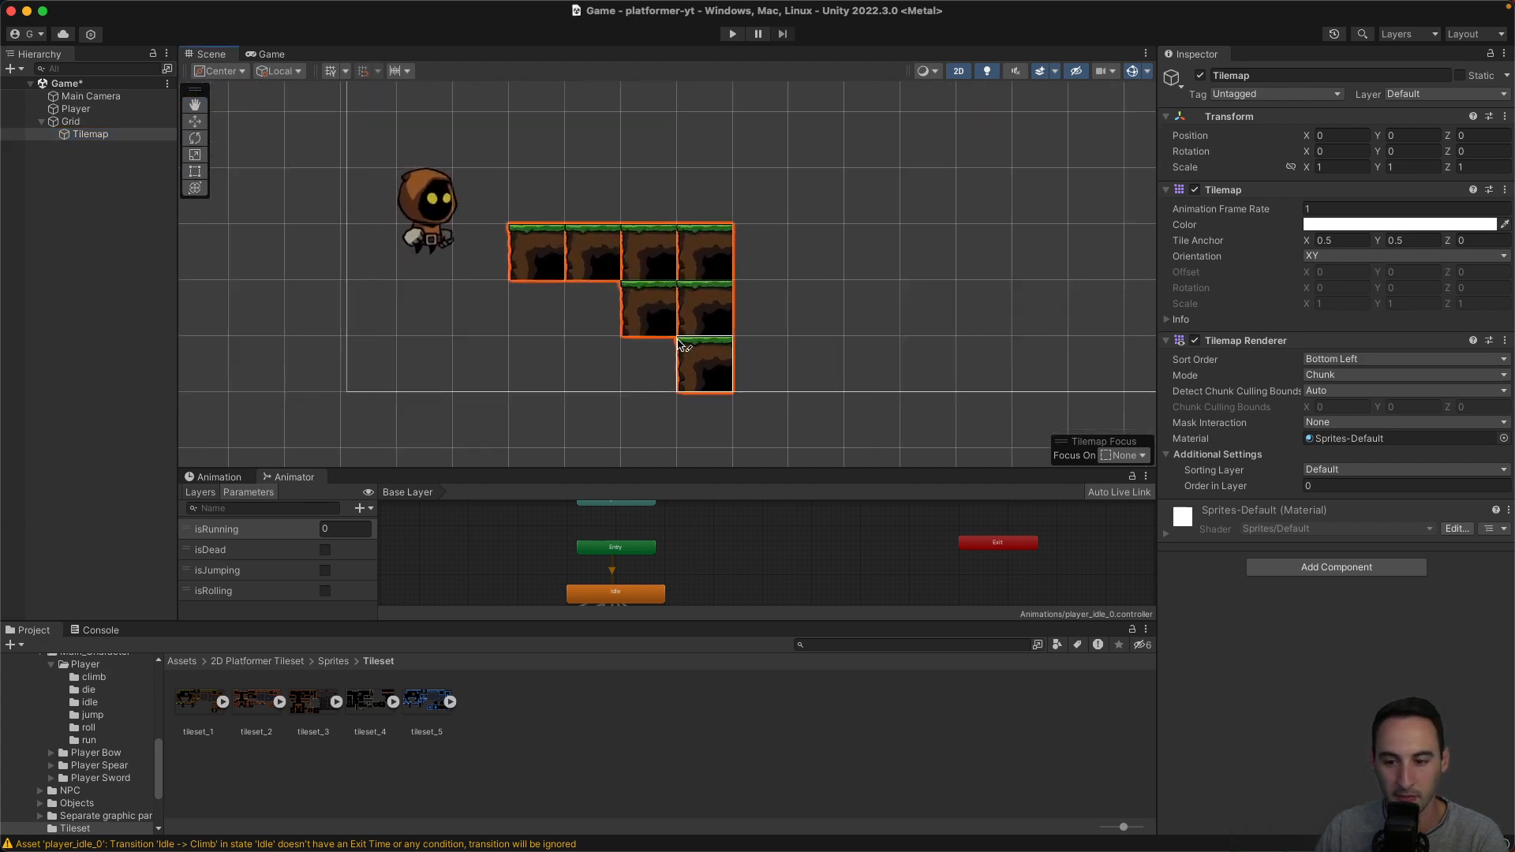
{"action": "key", "text": "ctrl+Up"}
{"action": "left_click", "coordinate": [1280, 513]}
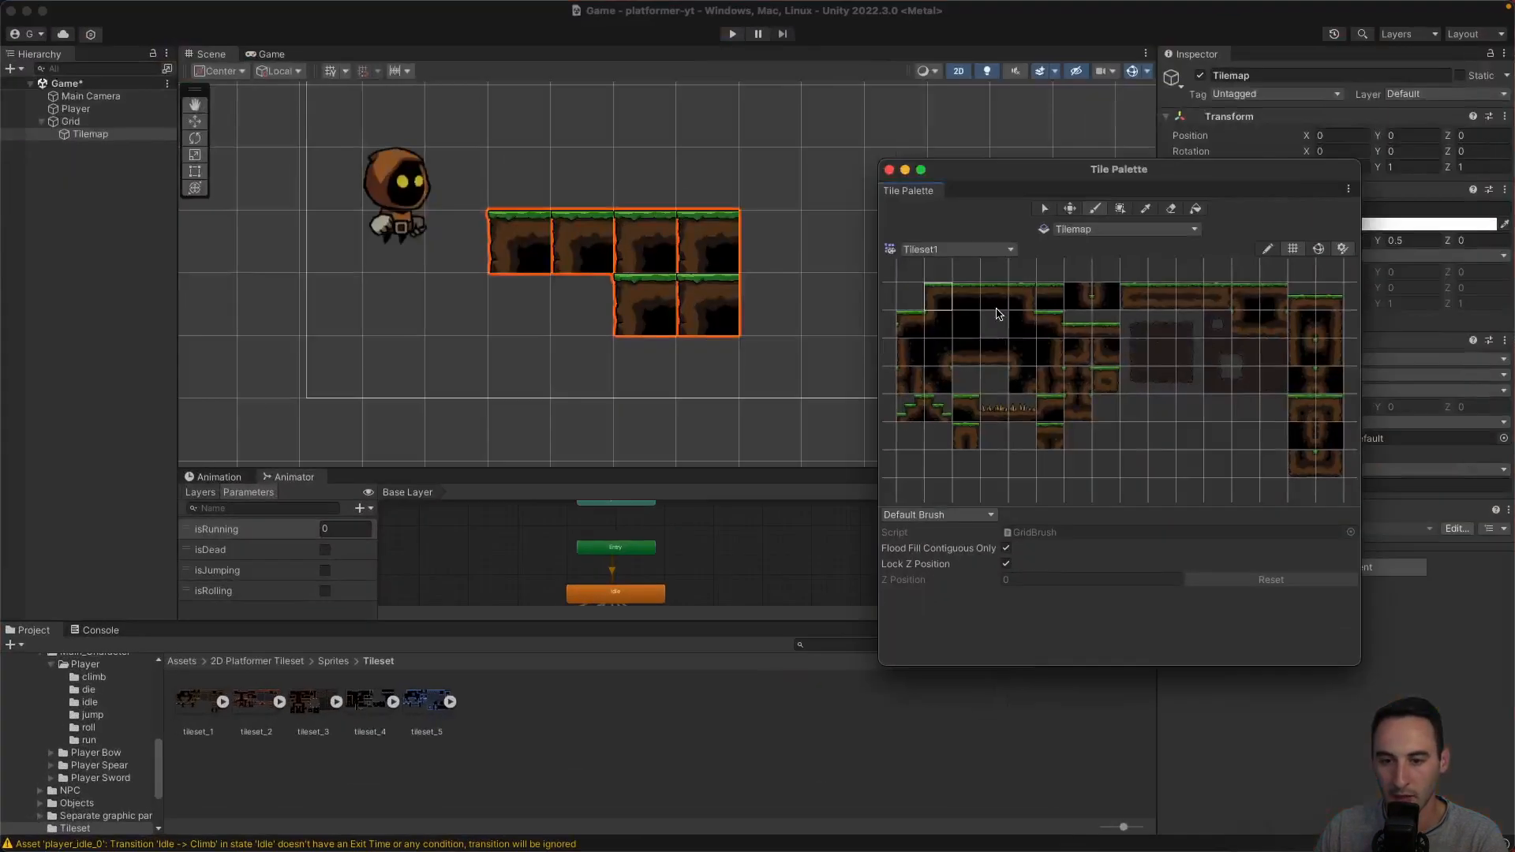
{"action": "left_click_drag", "start_coordinate": [918, 194], "coordinate": [1383, 673]}
{"action": "left_click_drag", "start_coordinate": [1352, 571], "coordinate": [1326, 298]}
{"action": "mouse_move", "coordinate": [1318, 570]}
{"action": "left_mouse_down"}
{"action": "mouse_move", "coordinate": [1270, 685]}
{"action": "mouse_move", "coordinate": [1234, 601]}
{"action": "left_mouse_up"}
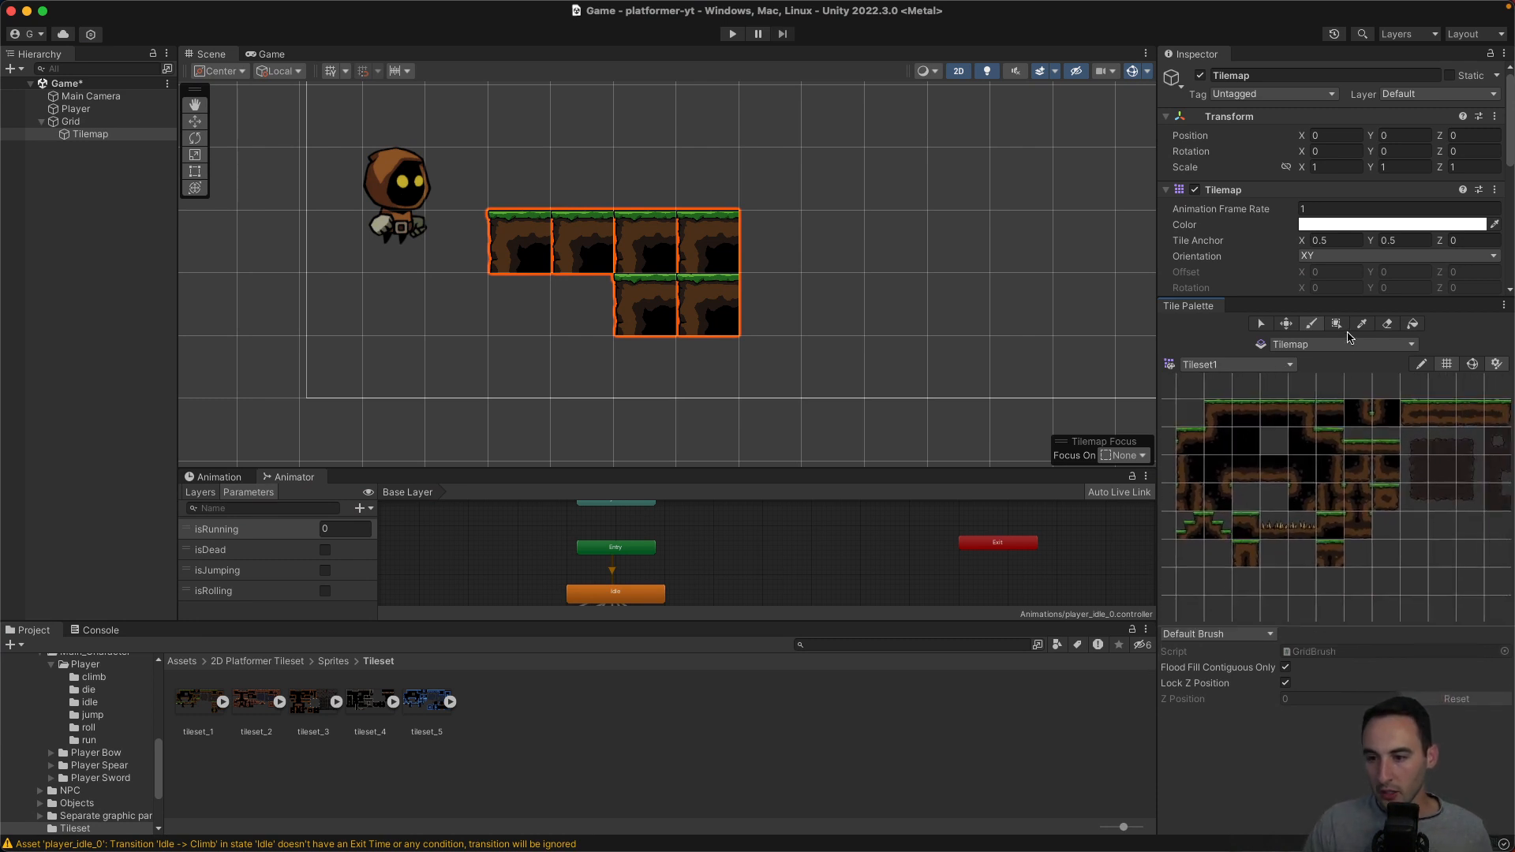
Erase all the painted test tiles from the Tilemap.
{"action": "left_click", "coordinate": [1388, 324]}
{"action": "mouse_move", "coordinate": [802, 315]}
{"action": "left_mouse_down"}
{"action": "mouse_move", "coordinate": [623, 240]}
{"action": "mouse_move", "coordinate": [695, 241]}
{"action": "left_mouse_up"}
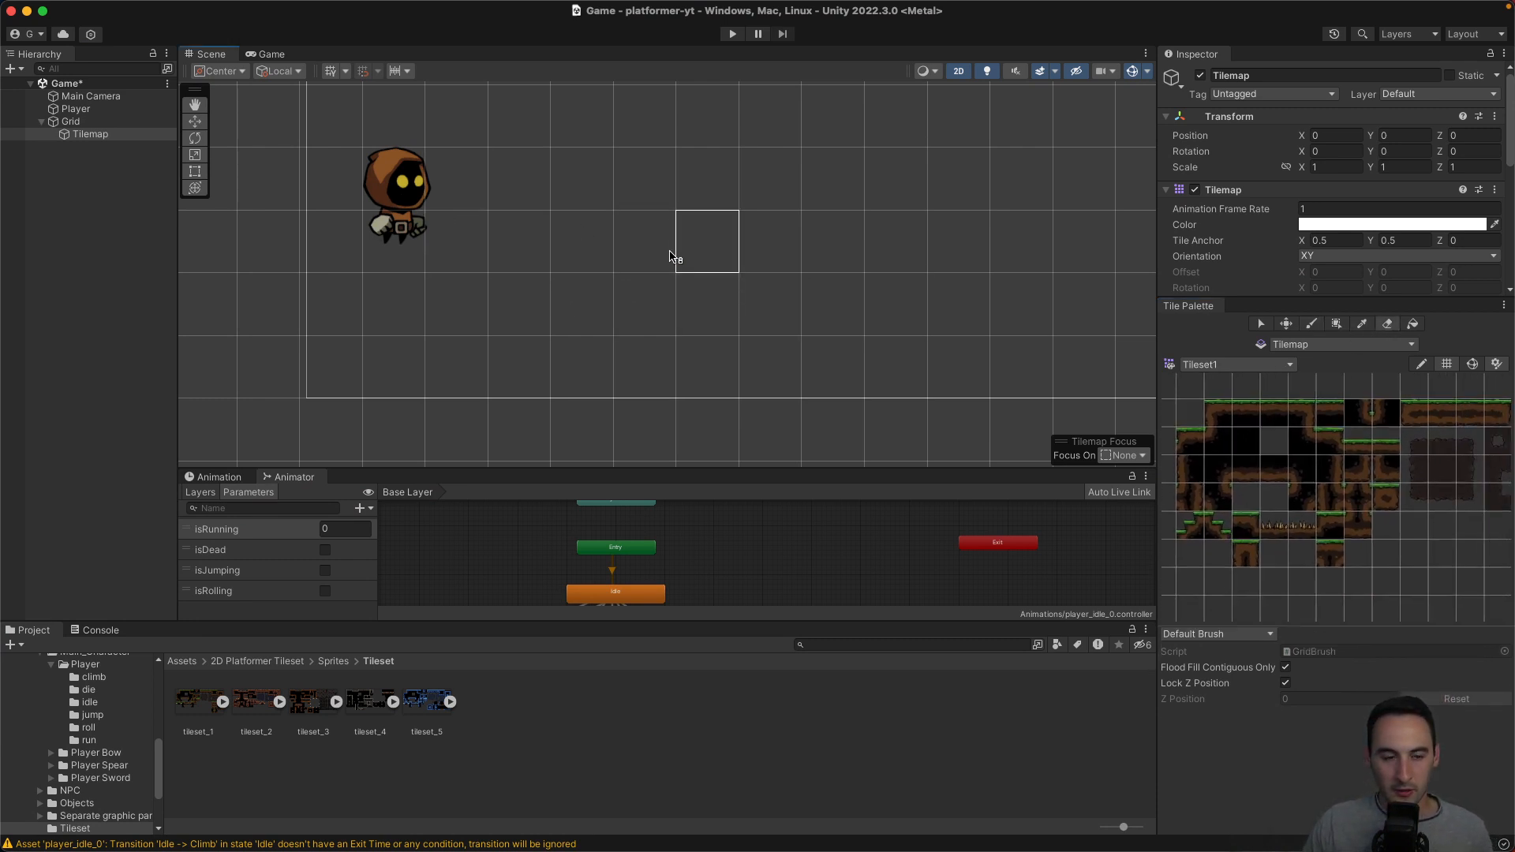
Create a folder named TileRules in the project's Assets folder and open it.
{"action": "left_click", "coordinate": [186, 662]}
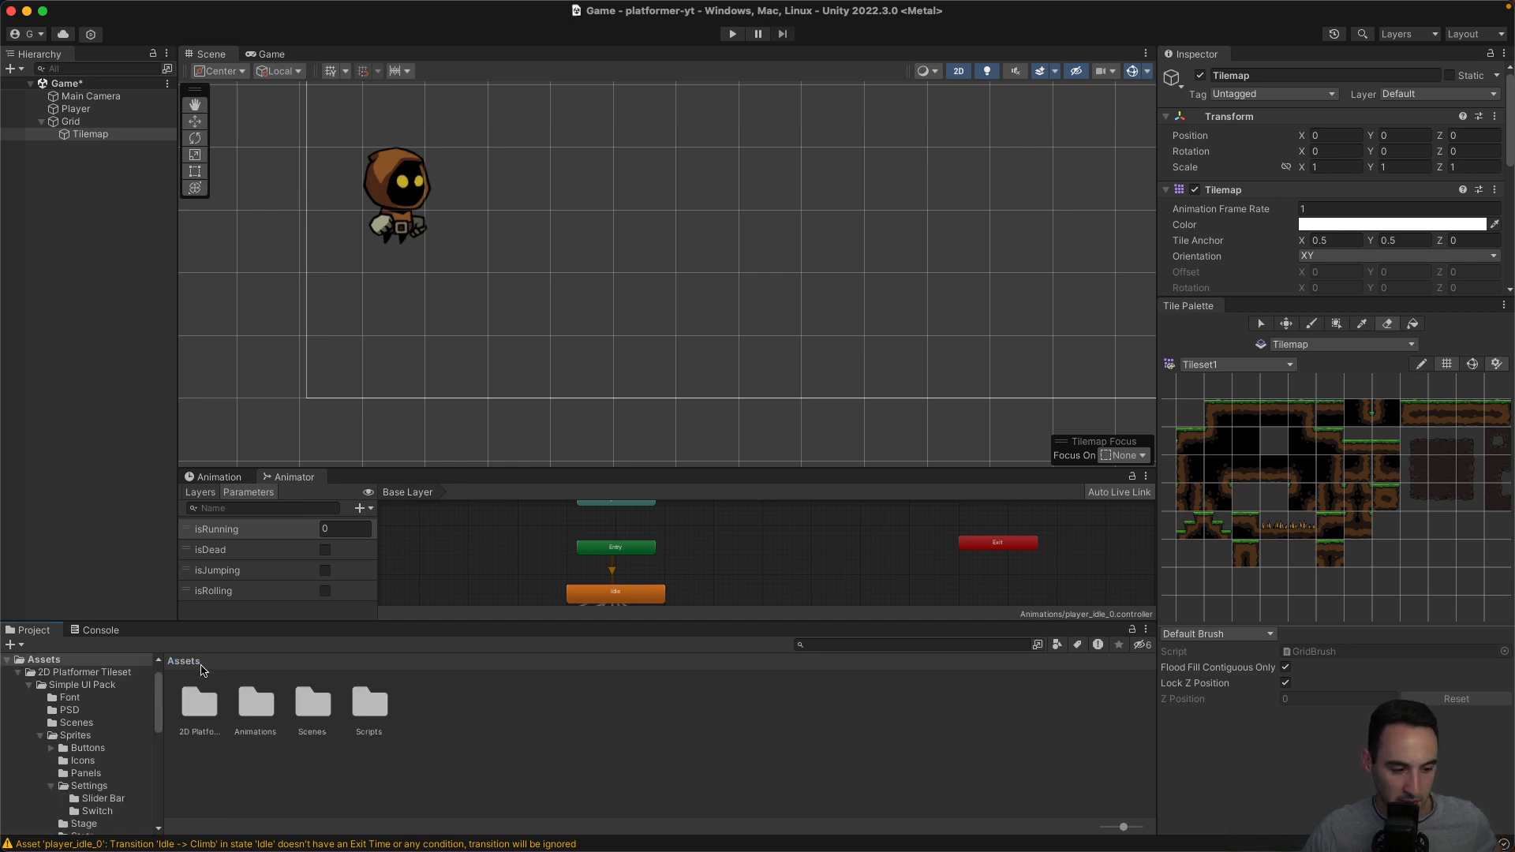
{"action": "right_click", "coordinate": [436, 729]}
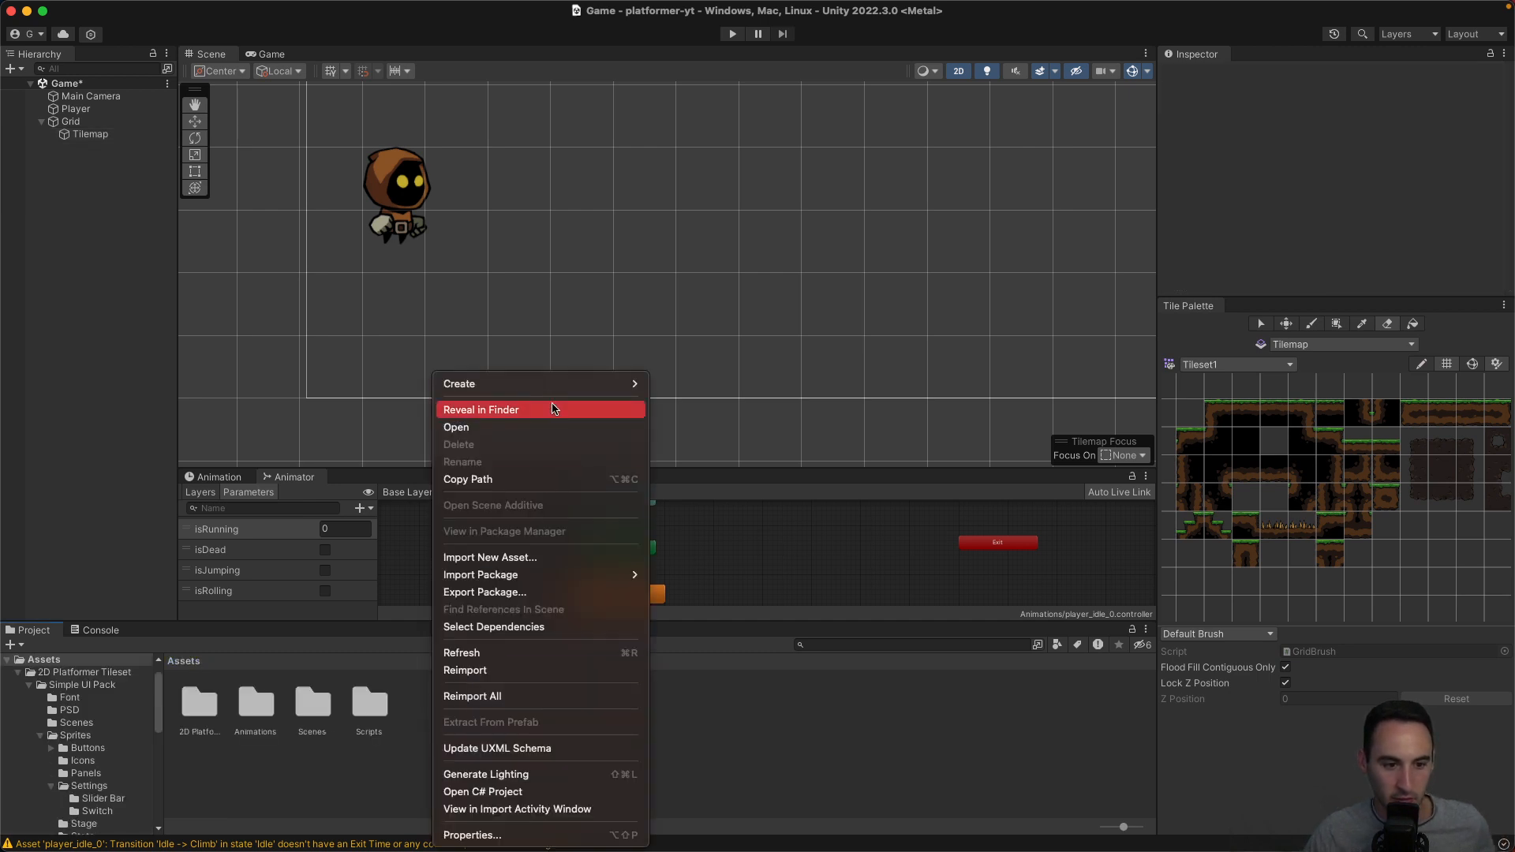
{"action": "mouse_move", "coordinate": [568, 390]}
{"action": "left_click", "coordinate": [671, 72]}
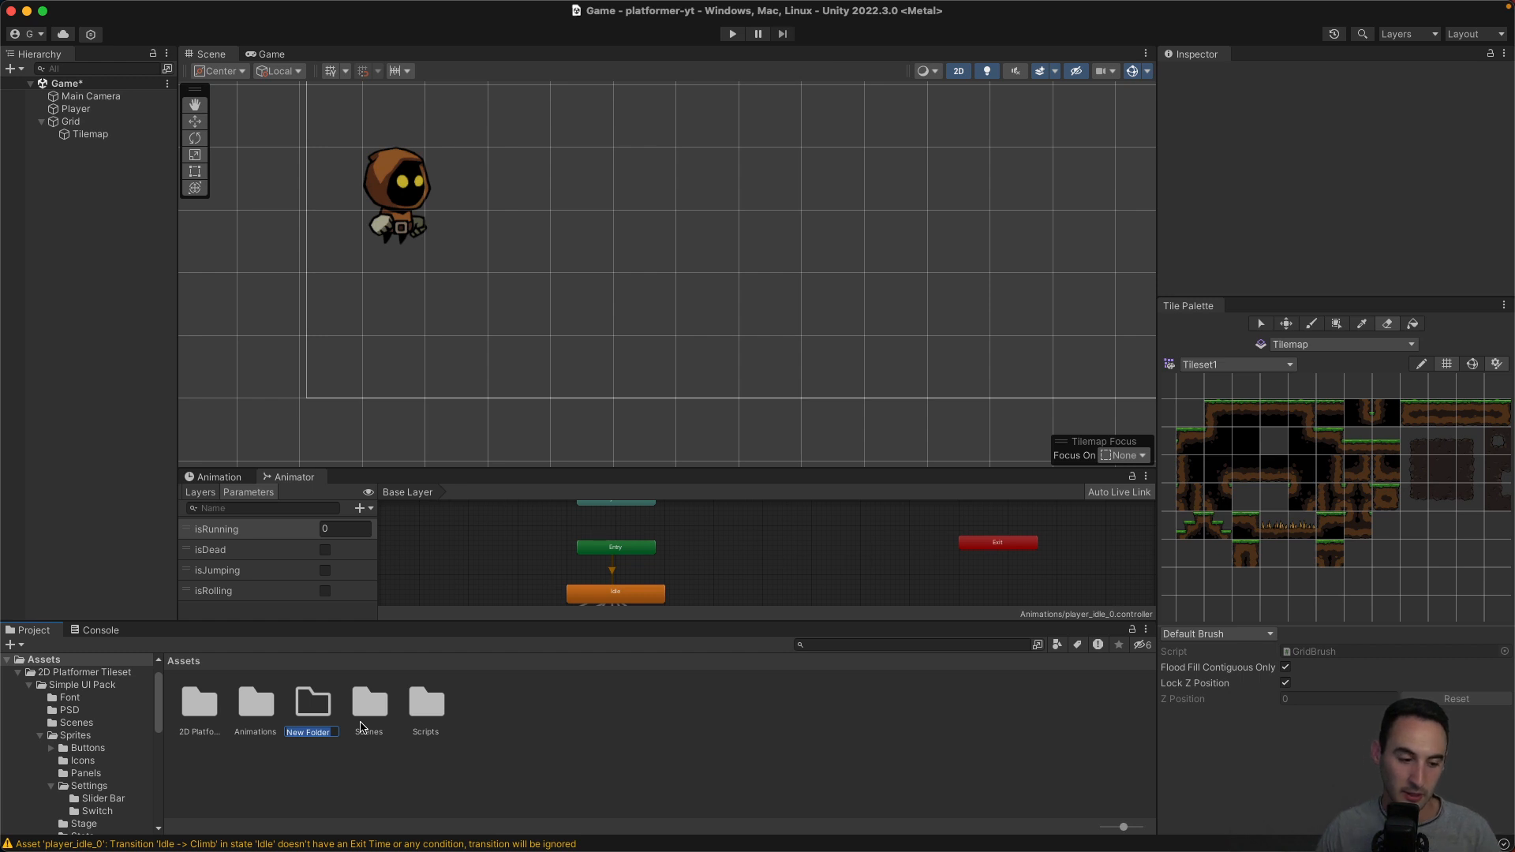
{"action": "type", "text": "Ti"}
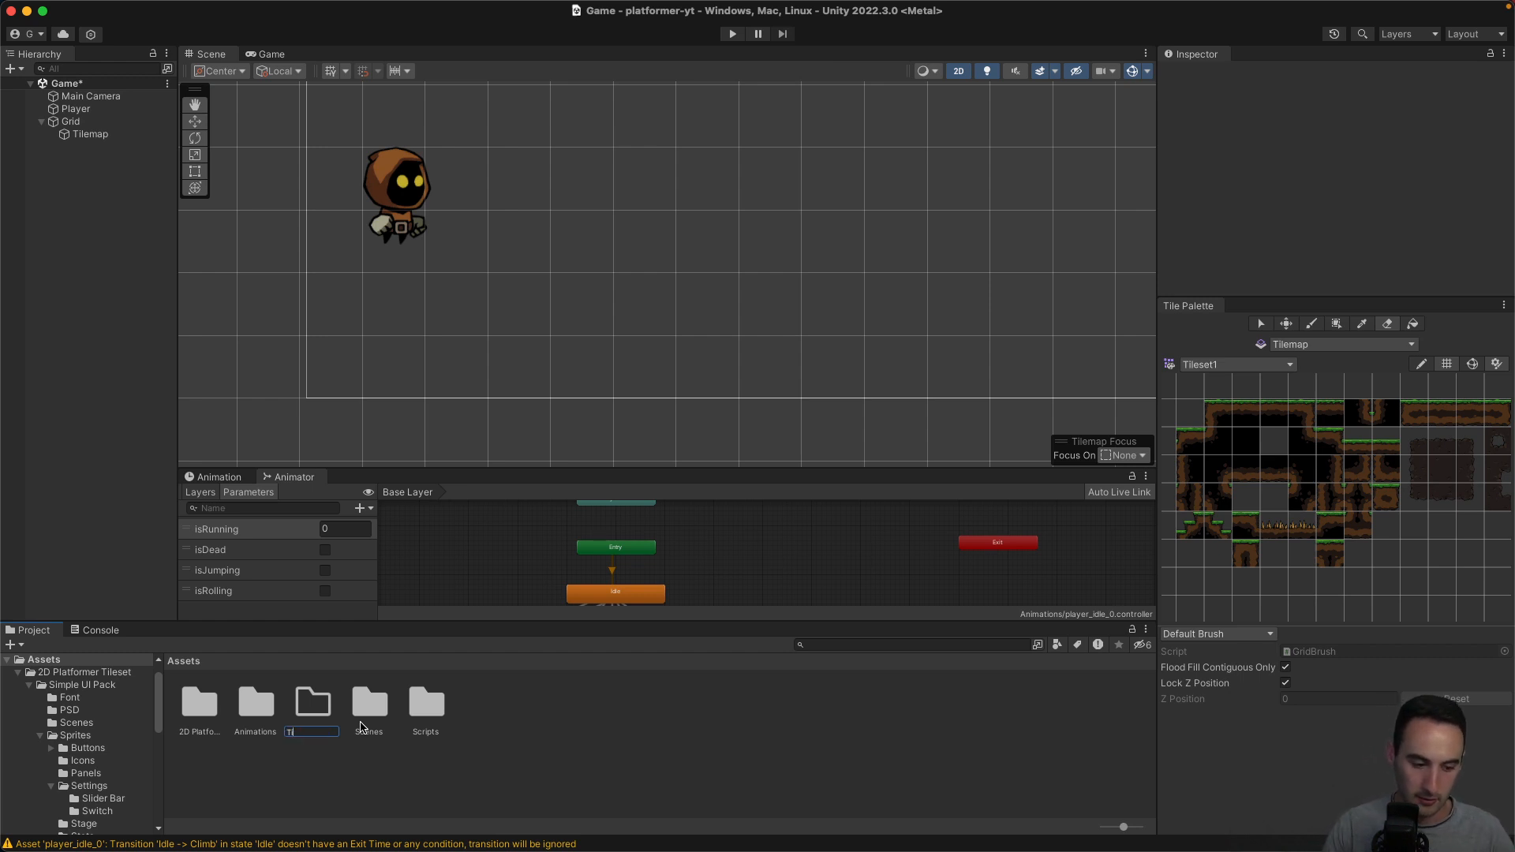
{"action": "type", "text": "leRules"}
{"action": "key", "text": "Return"}
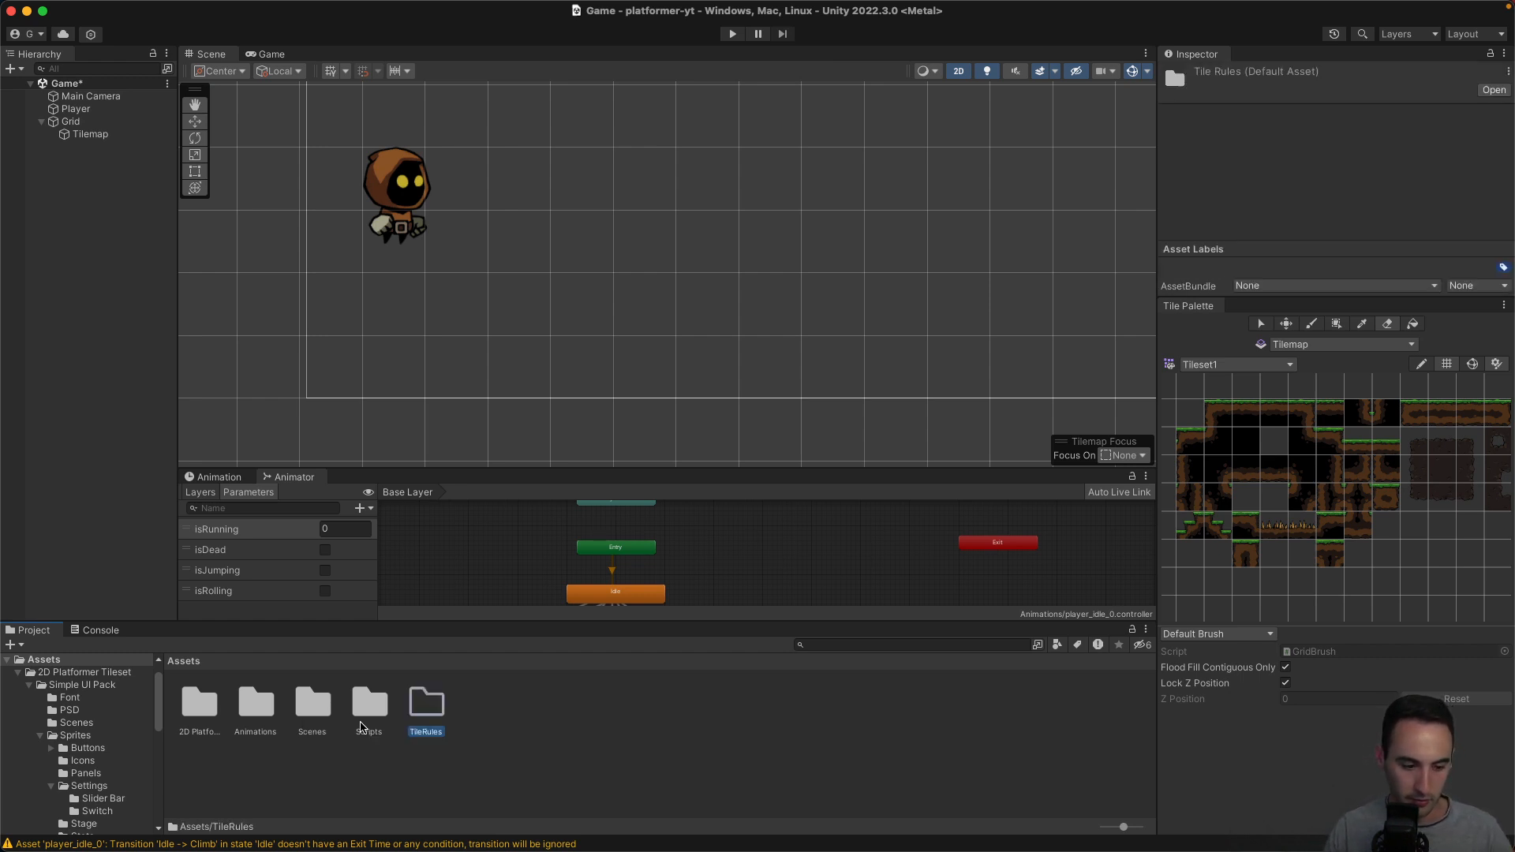
{"action": "double_click", "coordinate": [433, 701]}
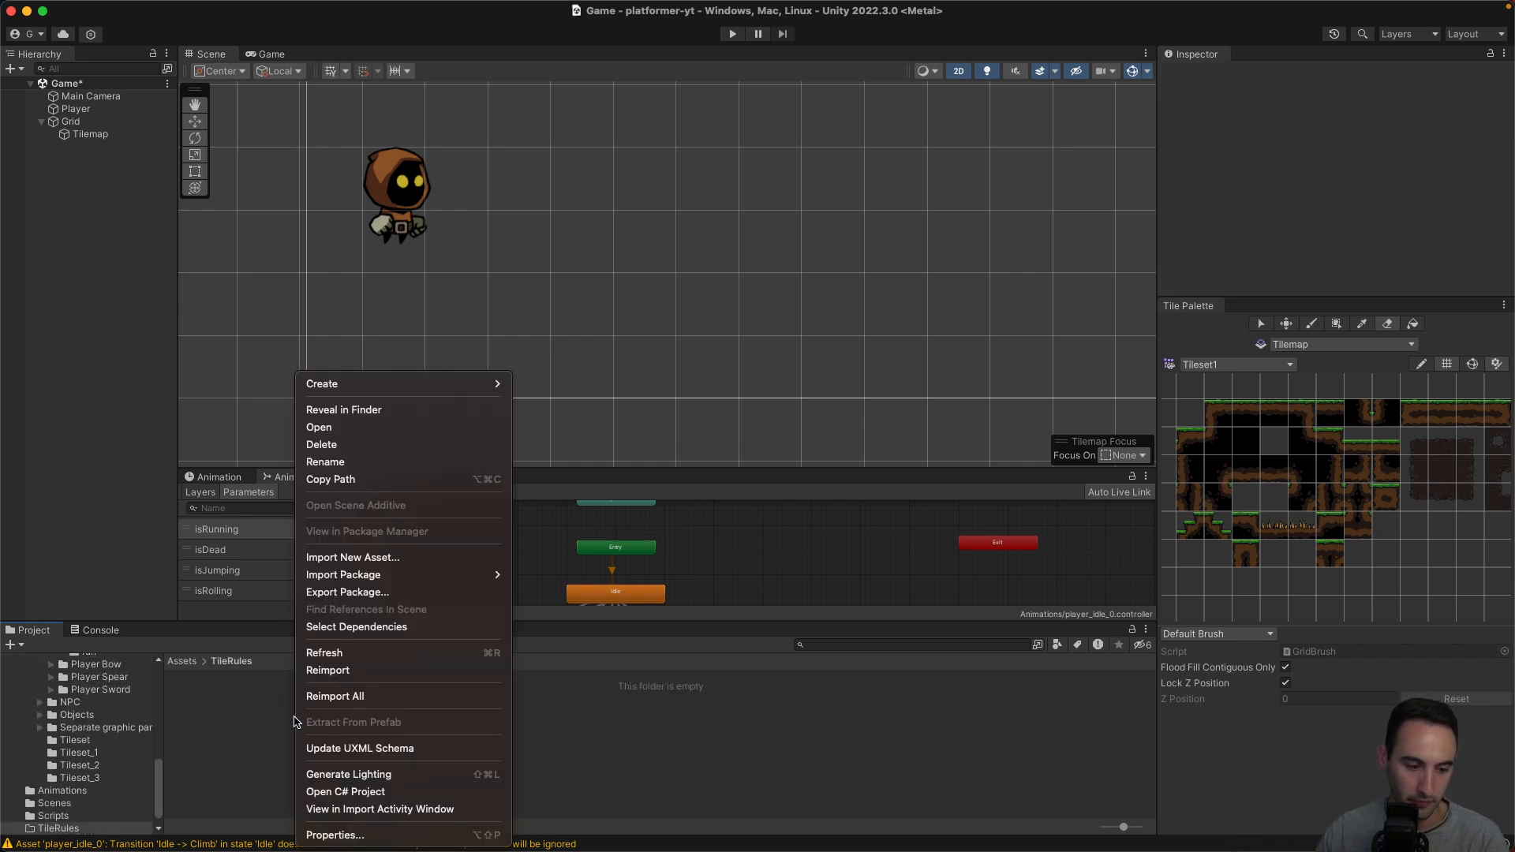
Look through the 2D asset creation options for tiles inside the TileRules folder, without creating anything.
{"action": "right_click", "coordinate": [300, 710]}
{"action": "mouse_move", "coordinate": [465, 385]}
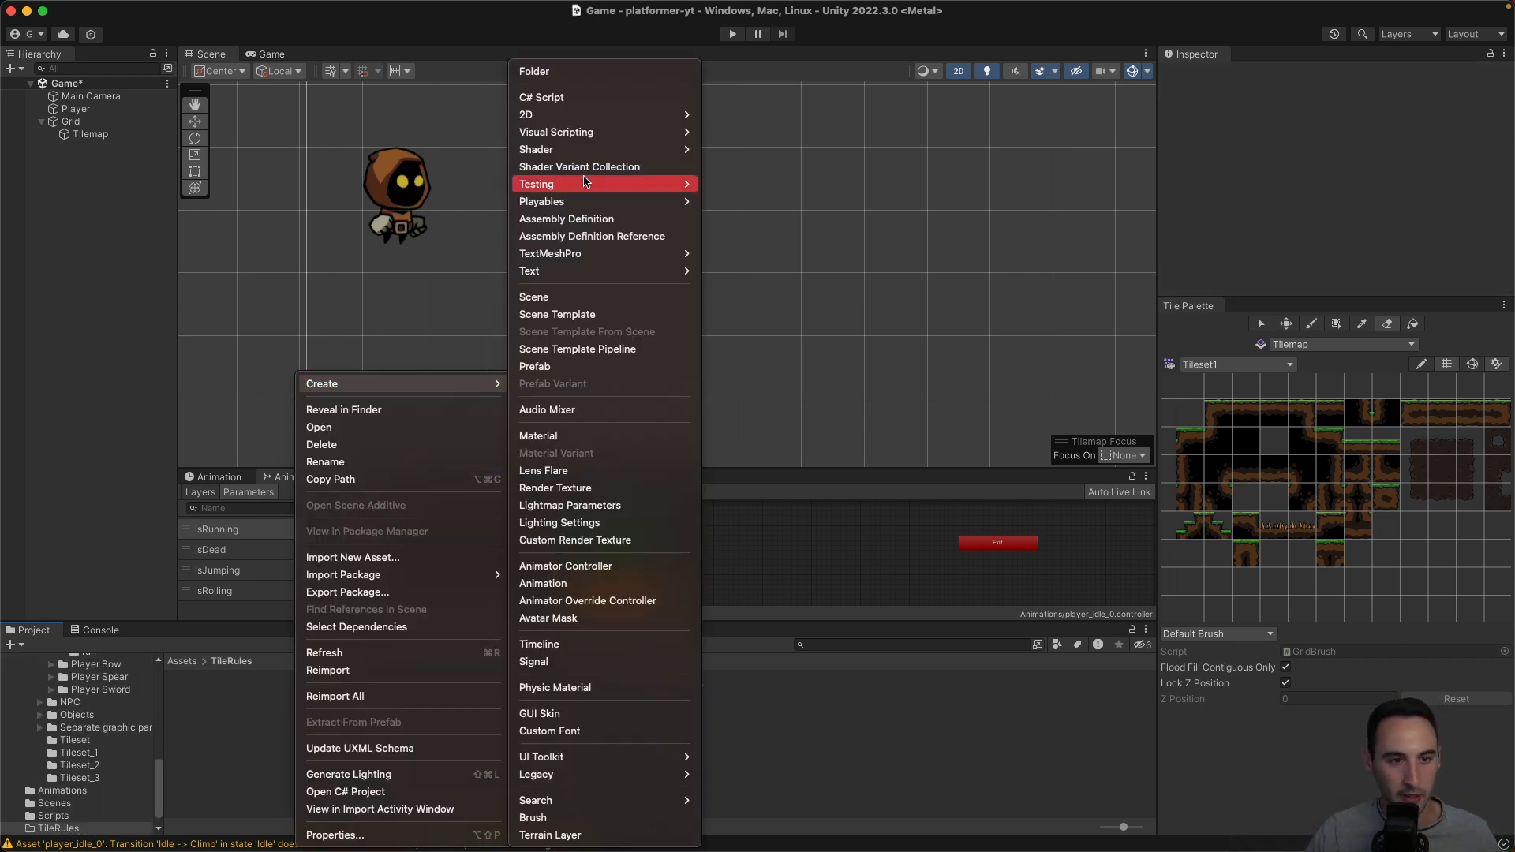
{"action": "mouse_move", "coordinate": [615, 116]}
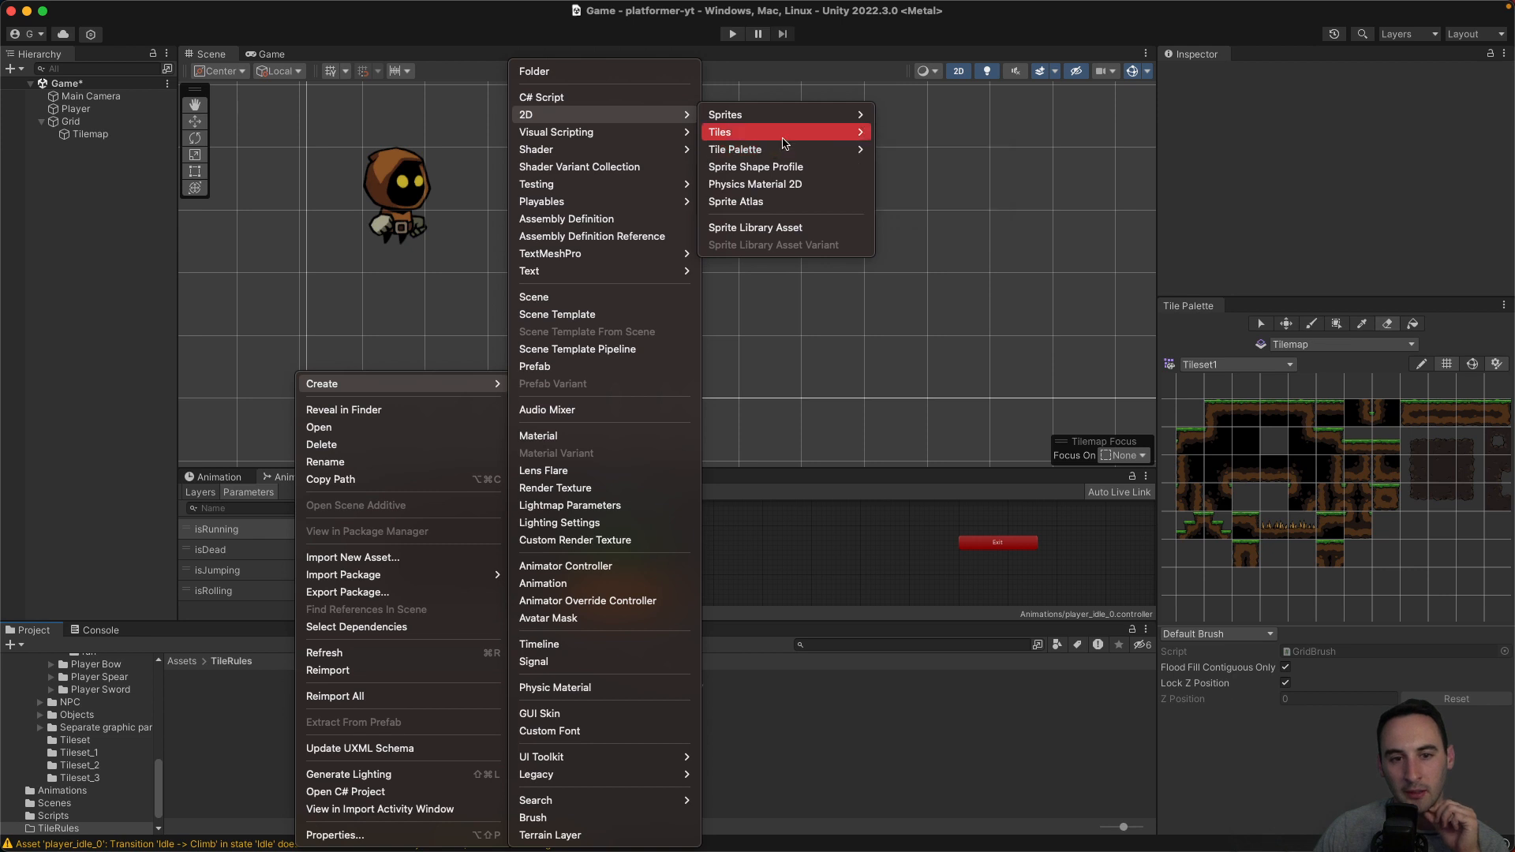
{"action": "left_click", "coordinate": [140, 319]}
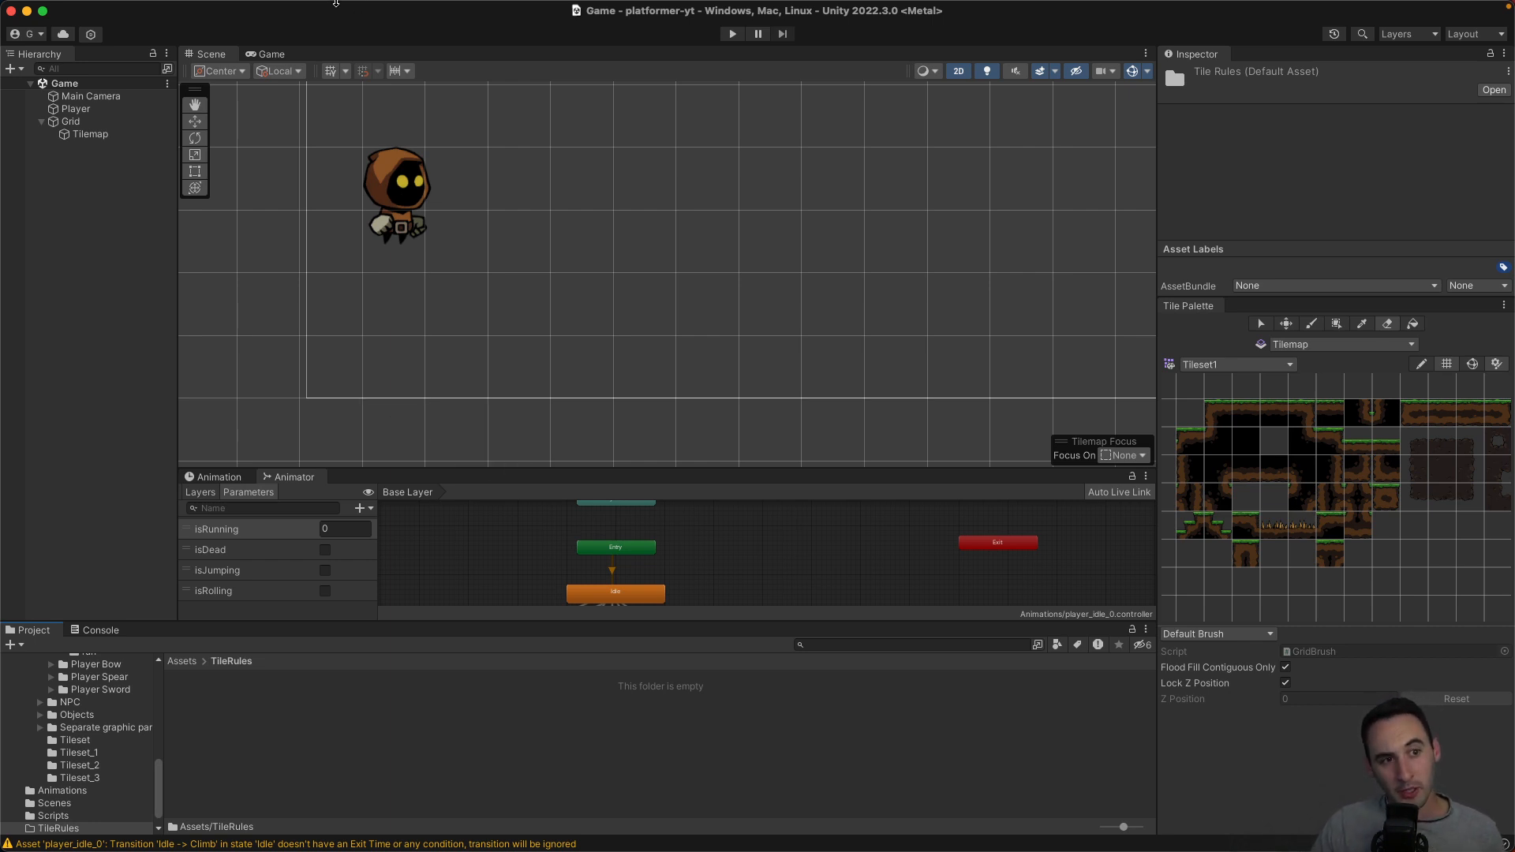
Open the Package Manager, check the Enable Pre-release Packages option in its project settings, and close those settings.
{"action": "mouse_move", "coordinate": [327, 6]}
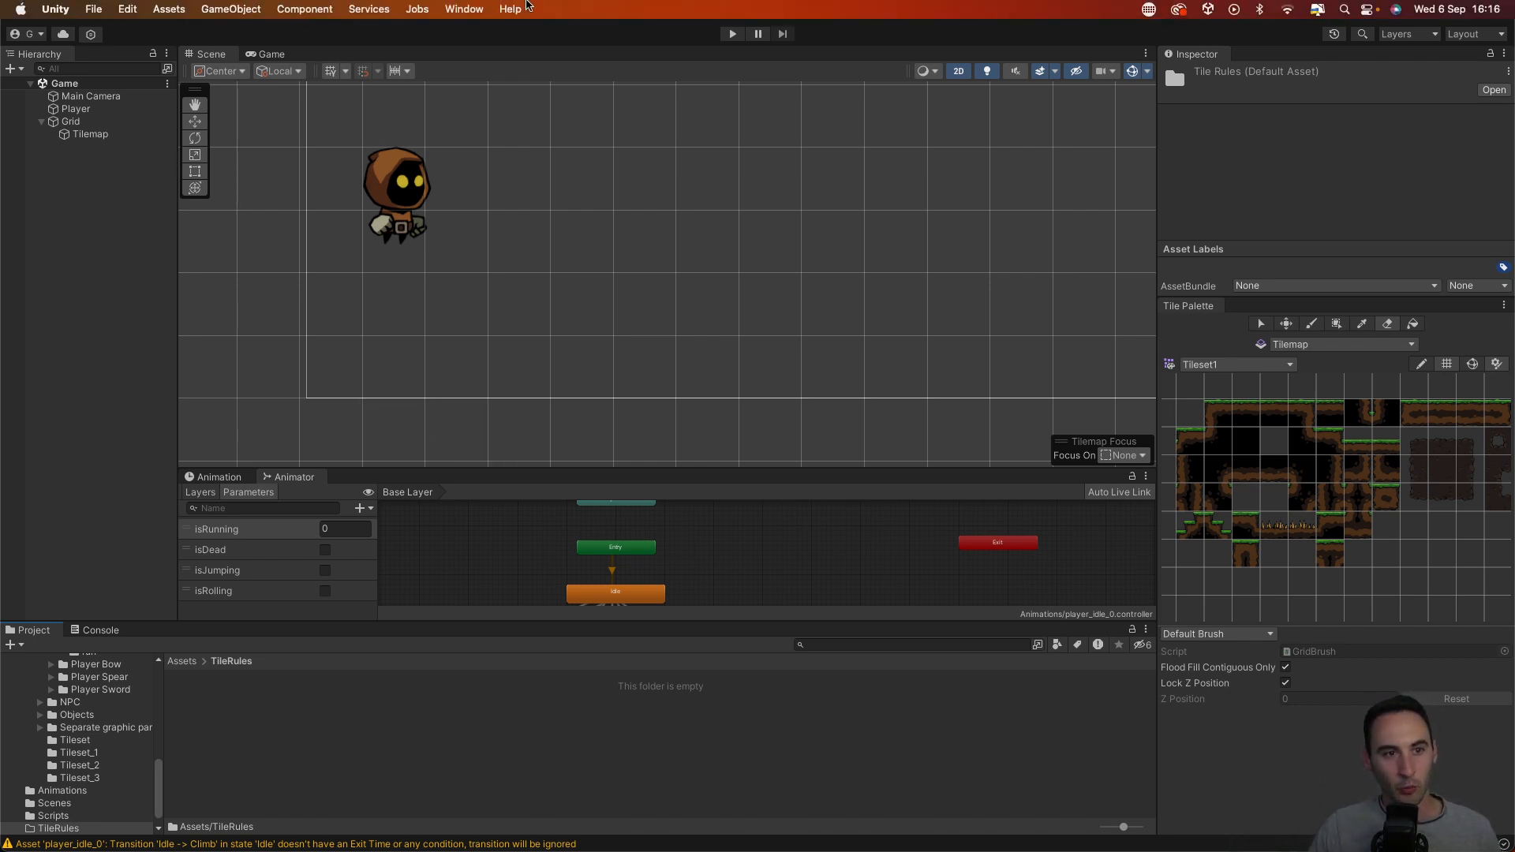
{"action": "left_click", "coordinate": [454, 8]}
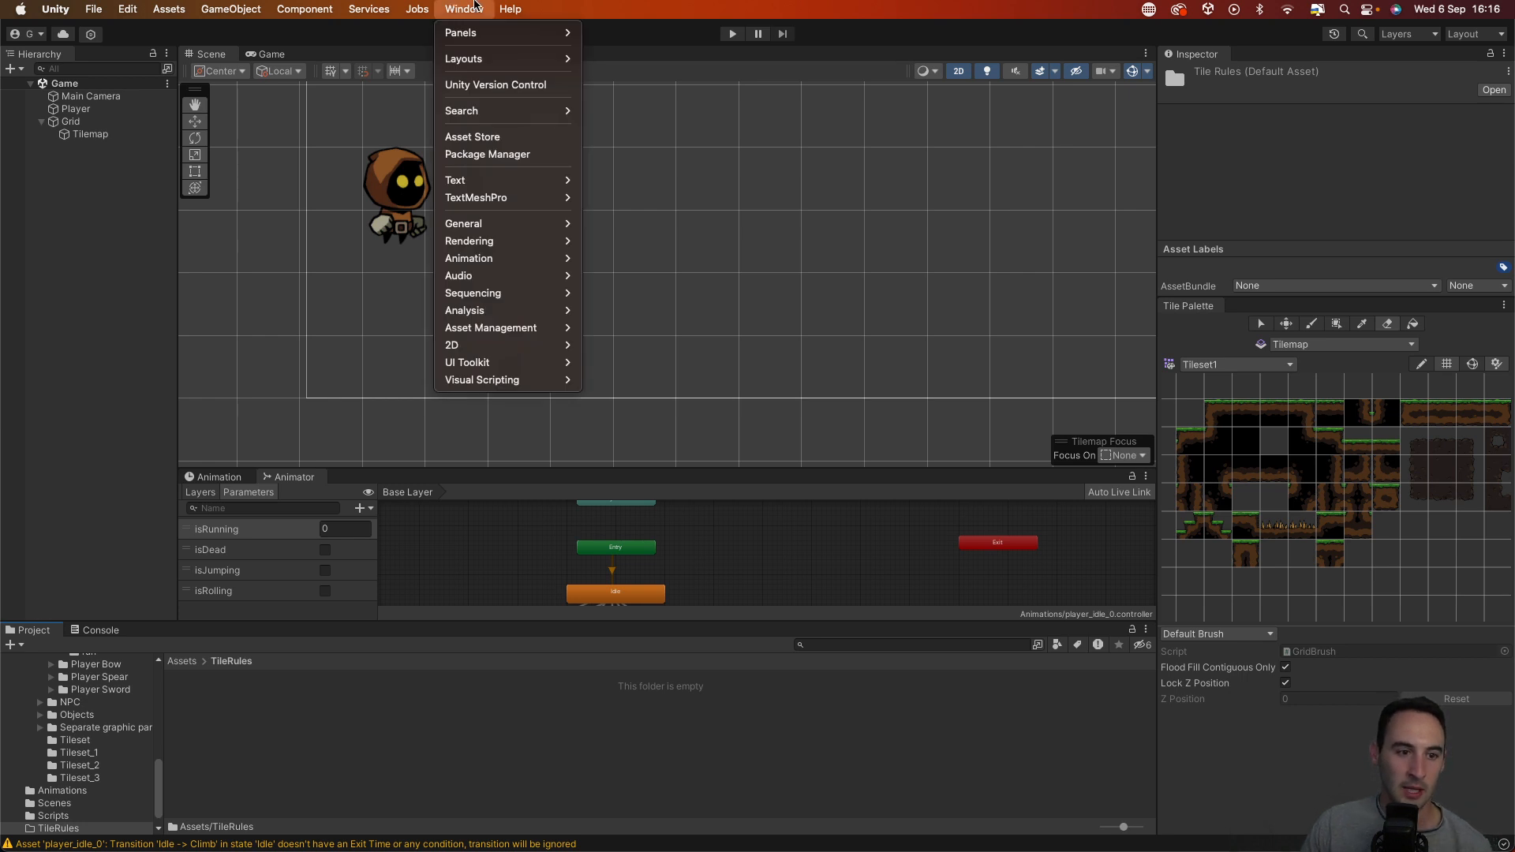
{"action": "left_click", "coordinate": [487, 154]}
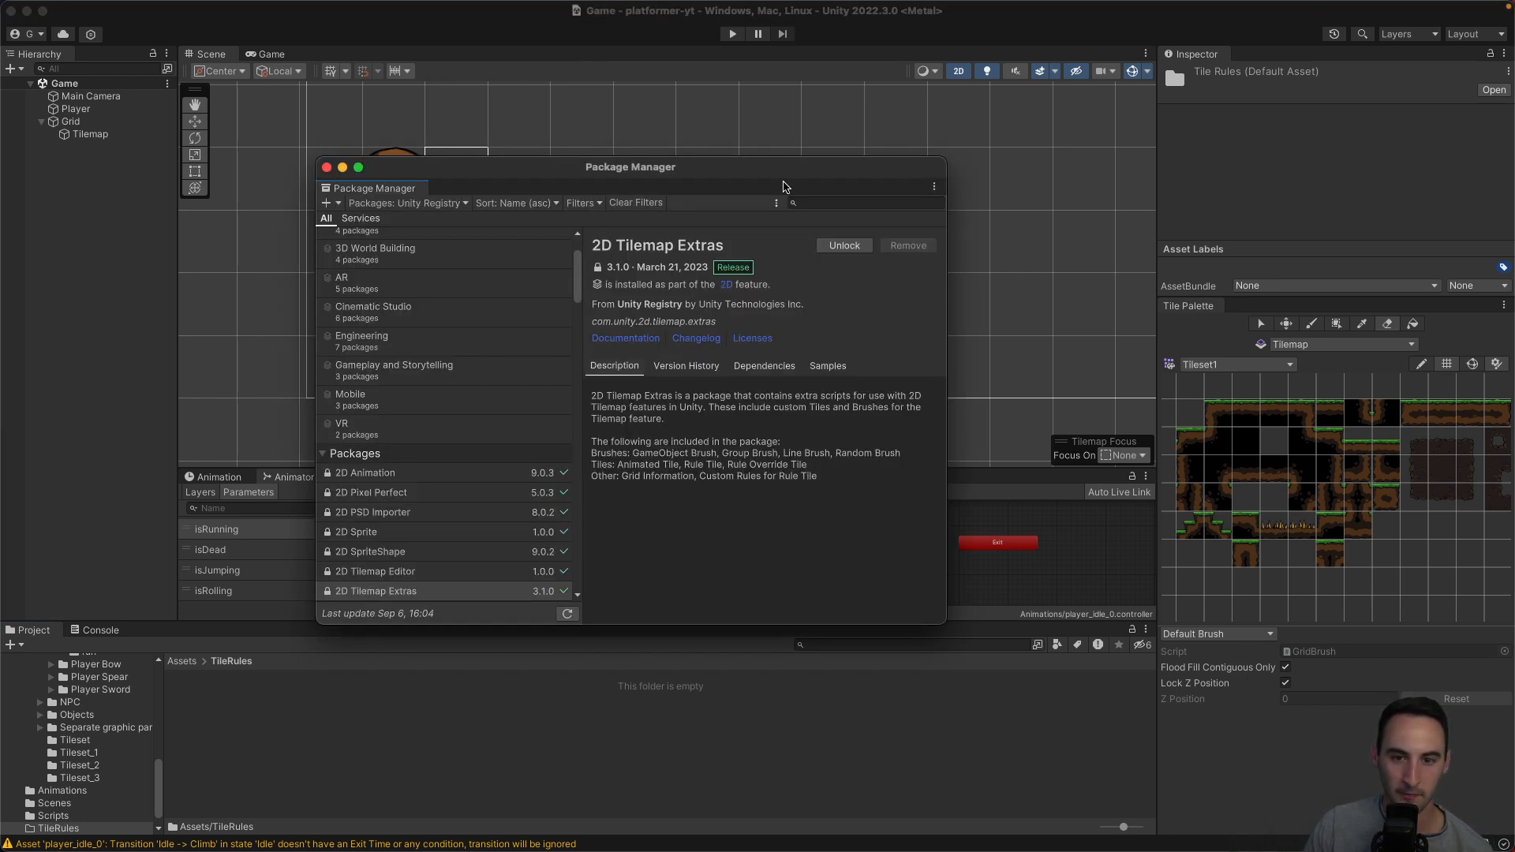
{"action": "left_click_drag", "start_coordinate": [817, 172], "coordinate": [930, 129]}
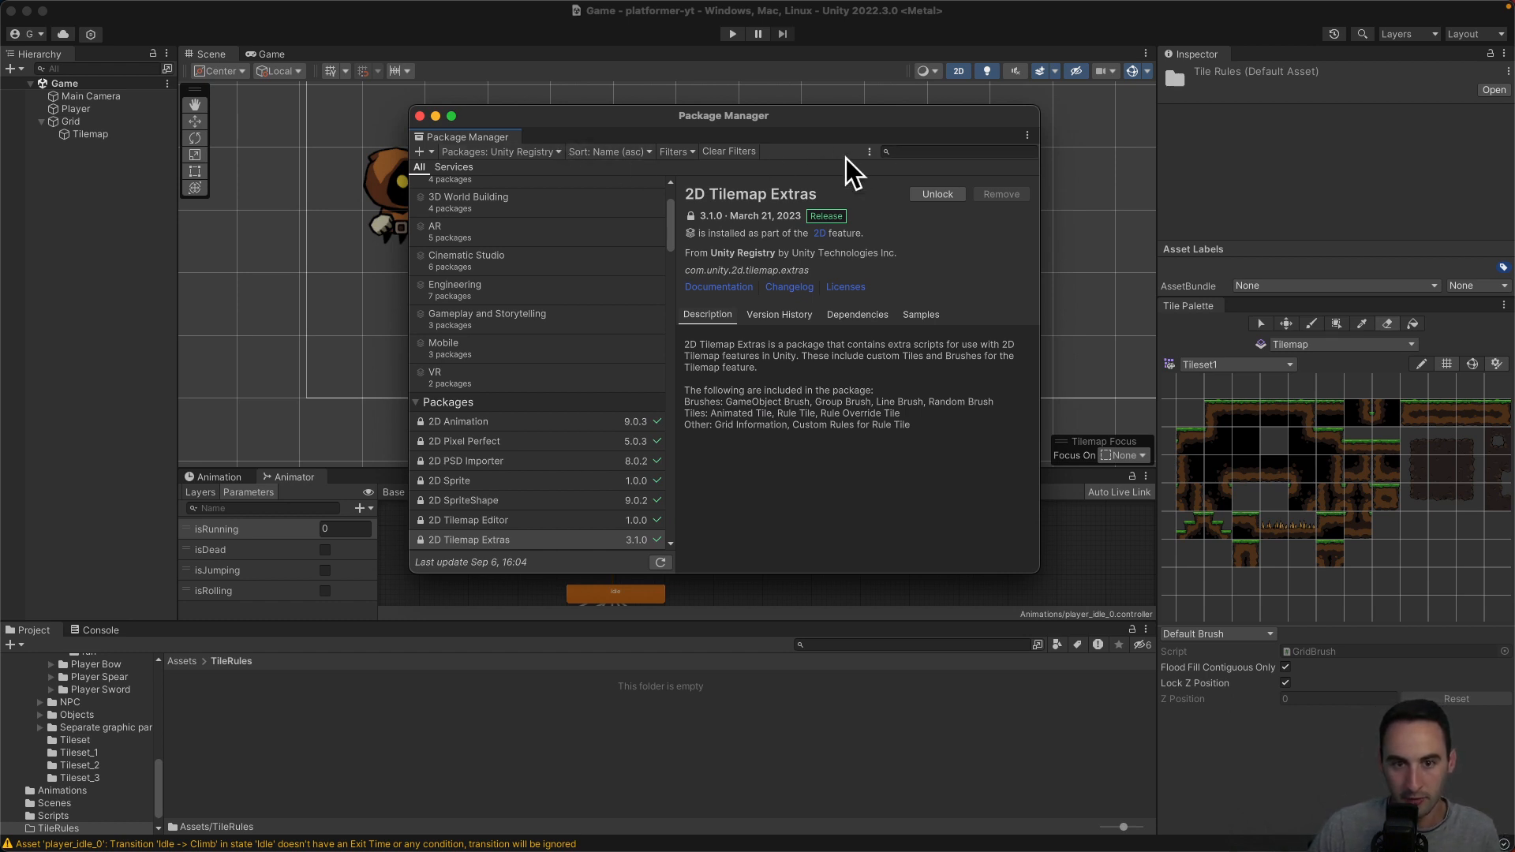
{"action": "left_click", "coordinate": [868, 151]}
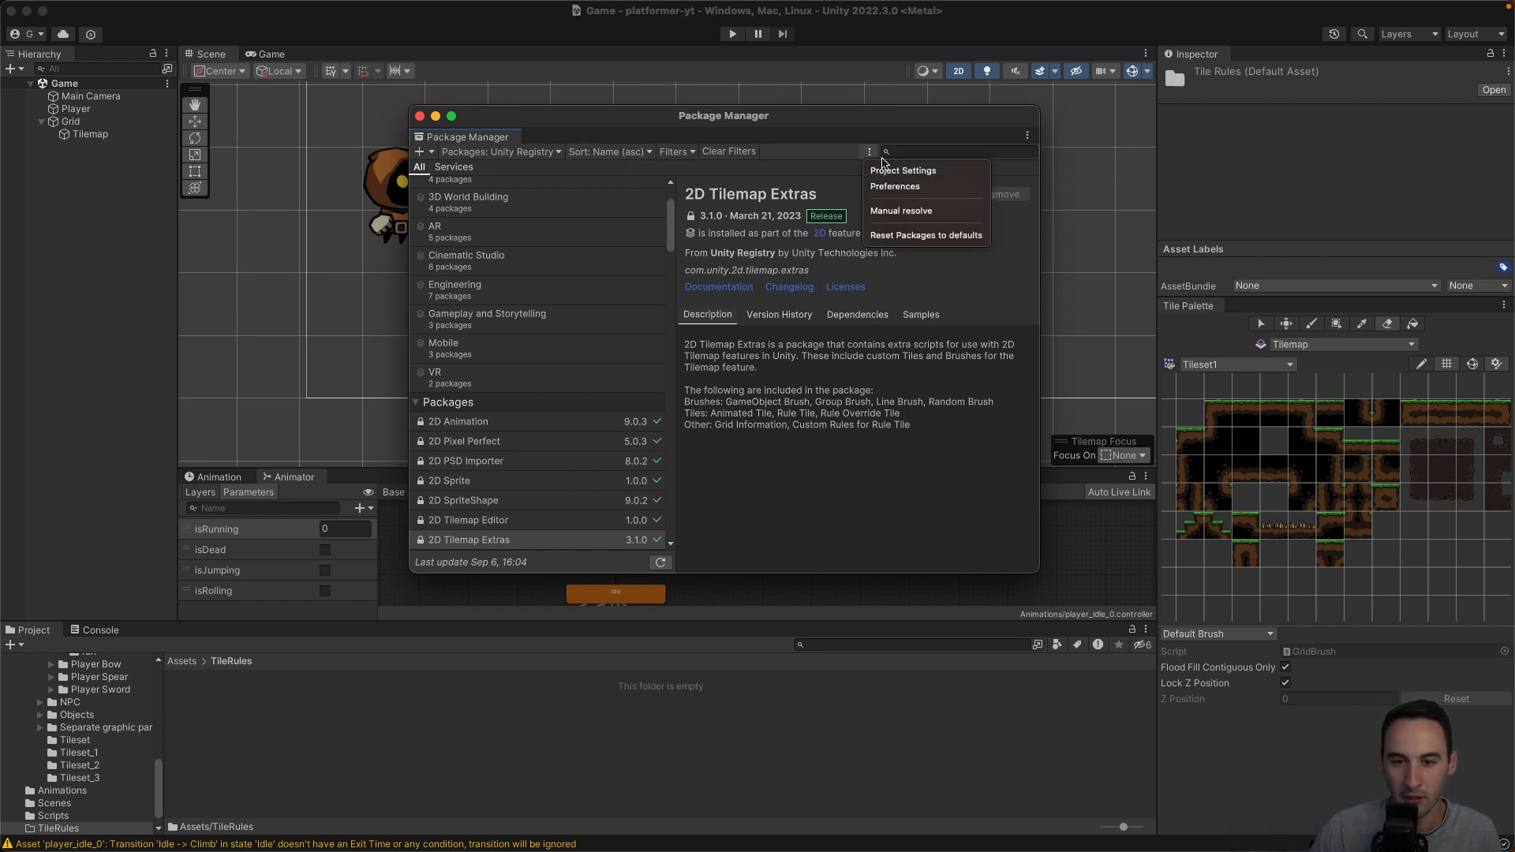
{"action": "left_click", "coordinate": [932, 178]}
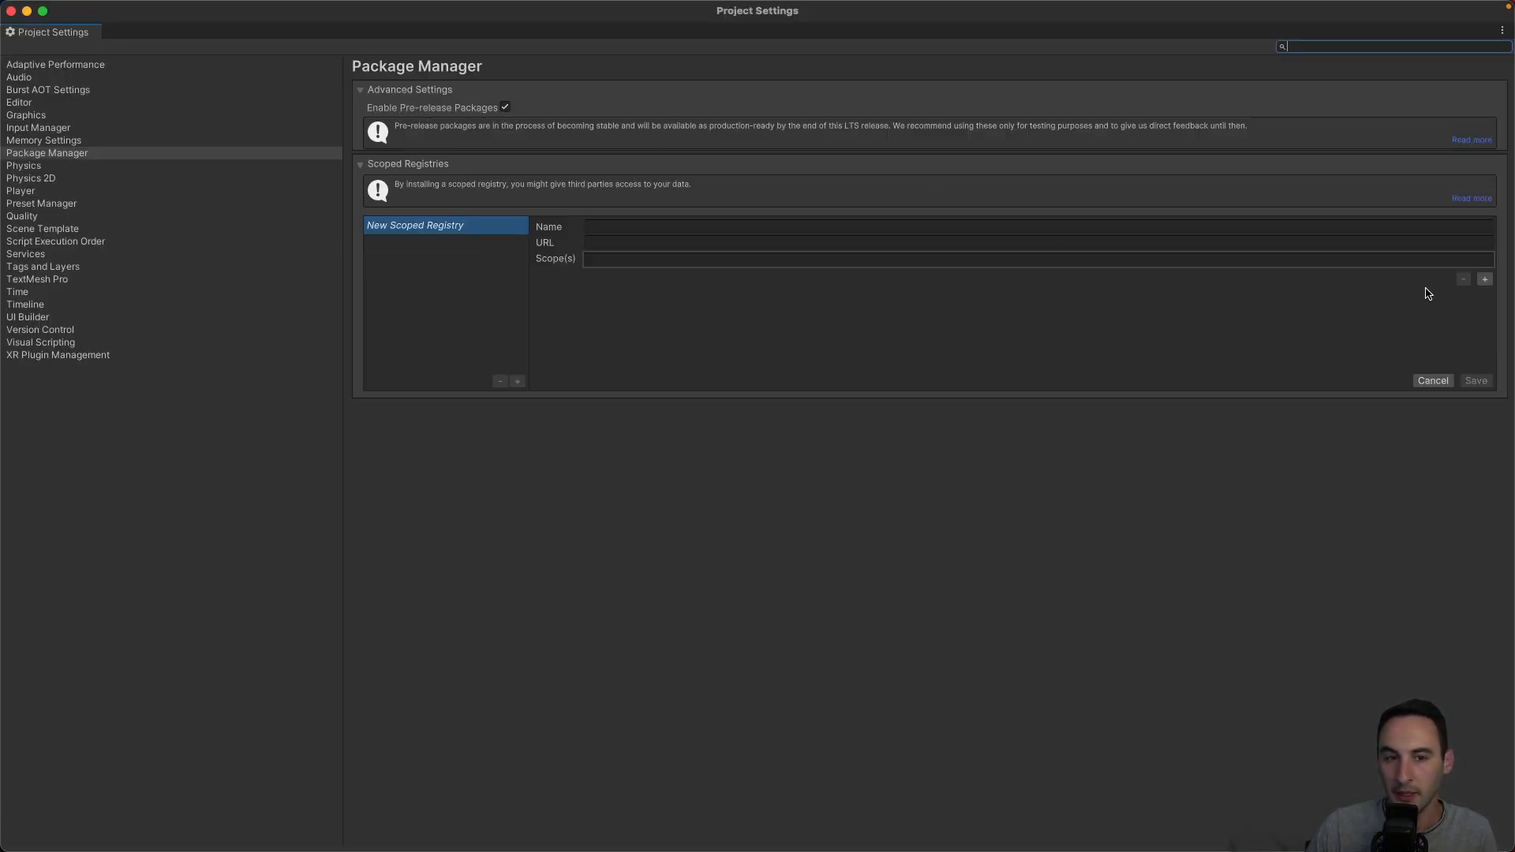
{"action": "left_click", "coordinate": [10, 11]}
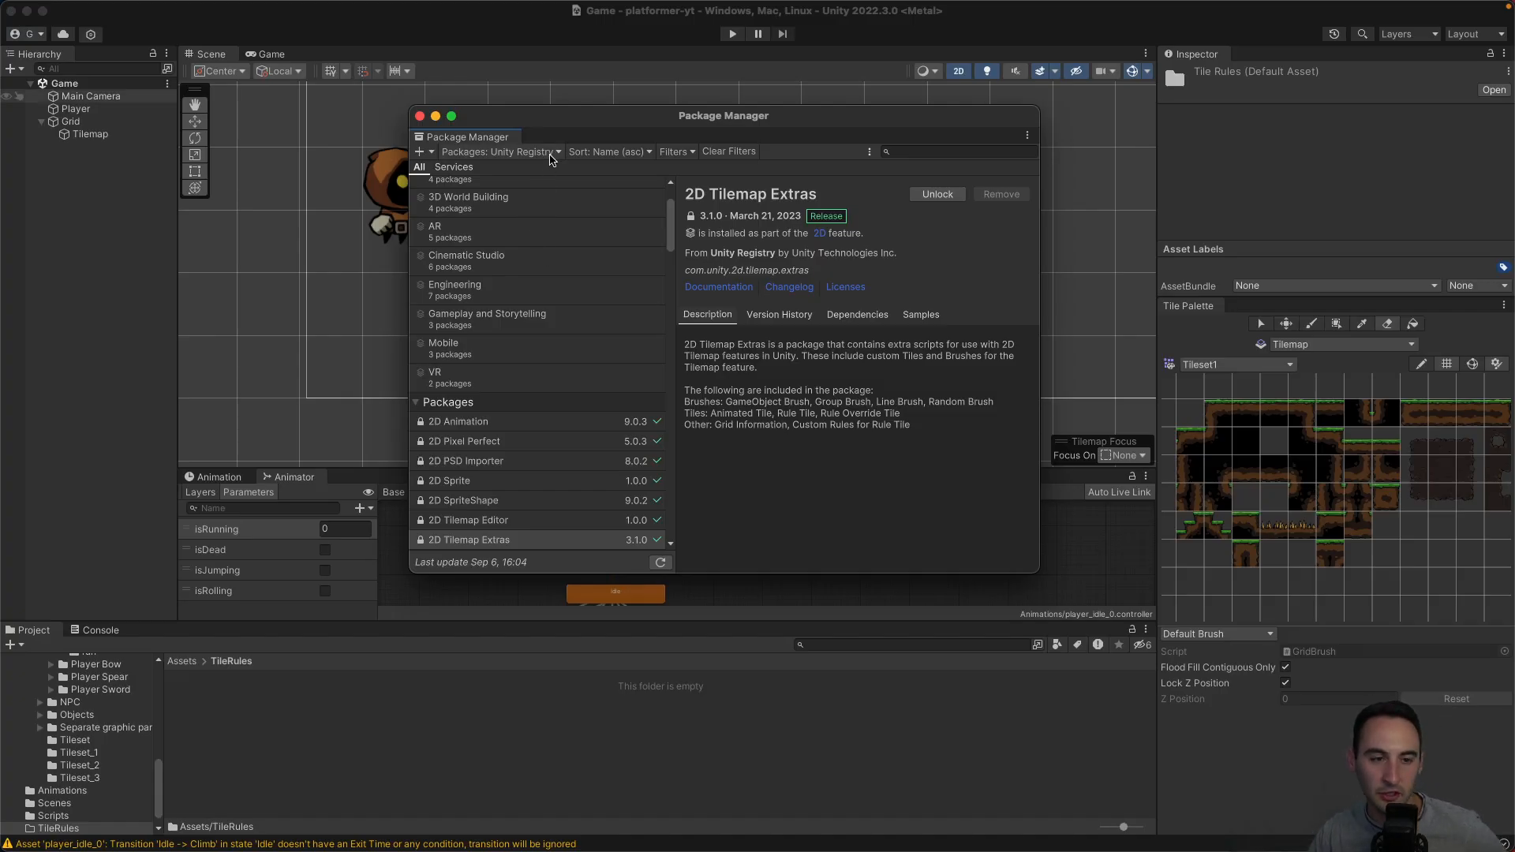
Show the Unity Registry packages and find 2D Tilemap Extras in the list.
{"action": "left_click", "coordinate": [555, 153]}
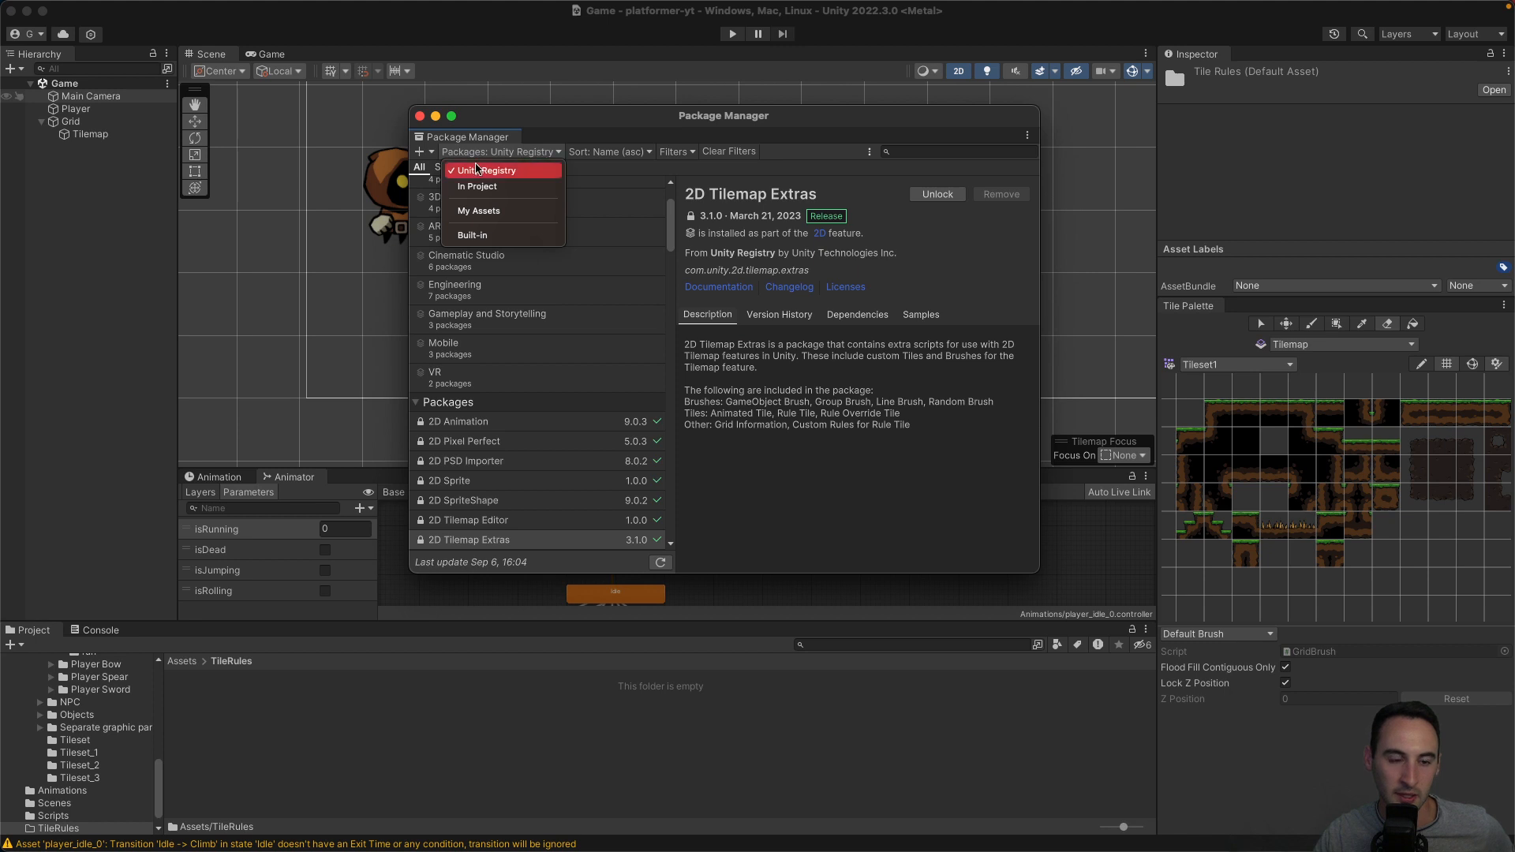
{"action": "left_click", "coordinate": [496, 173]}
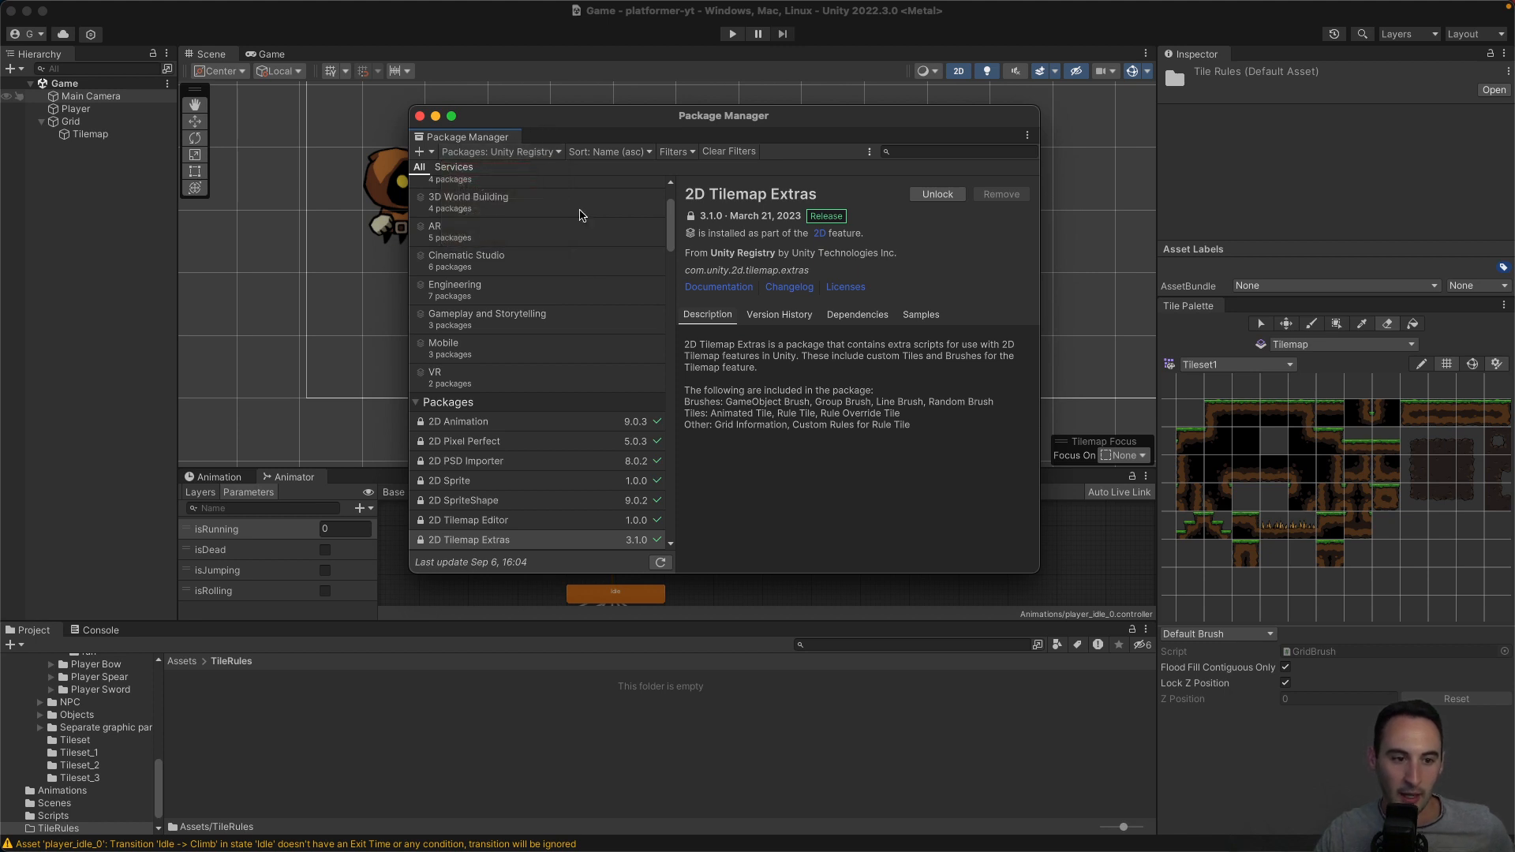
{"action": "scroll", "coordinate": [591, 296], "scroll_direction": "down", "scroll_amount": 5}
{"action": "scroll", "coordinate": [587, 295], "scroll_direction": "down", "scroll_amount": 1}
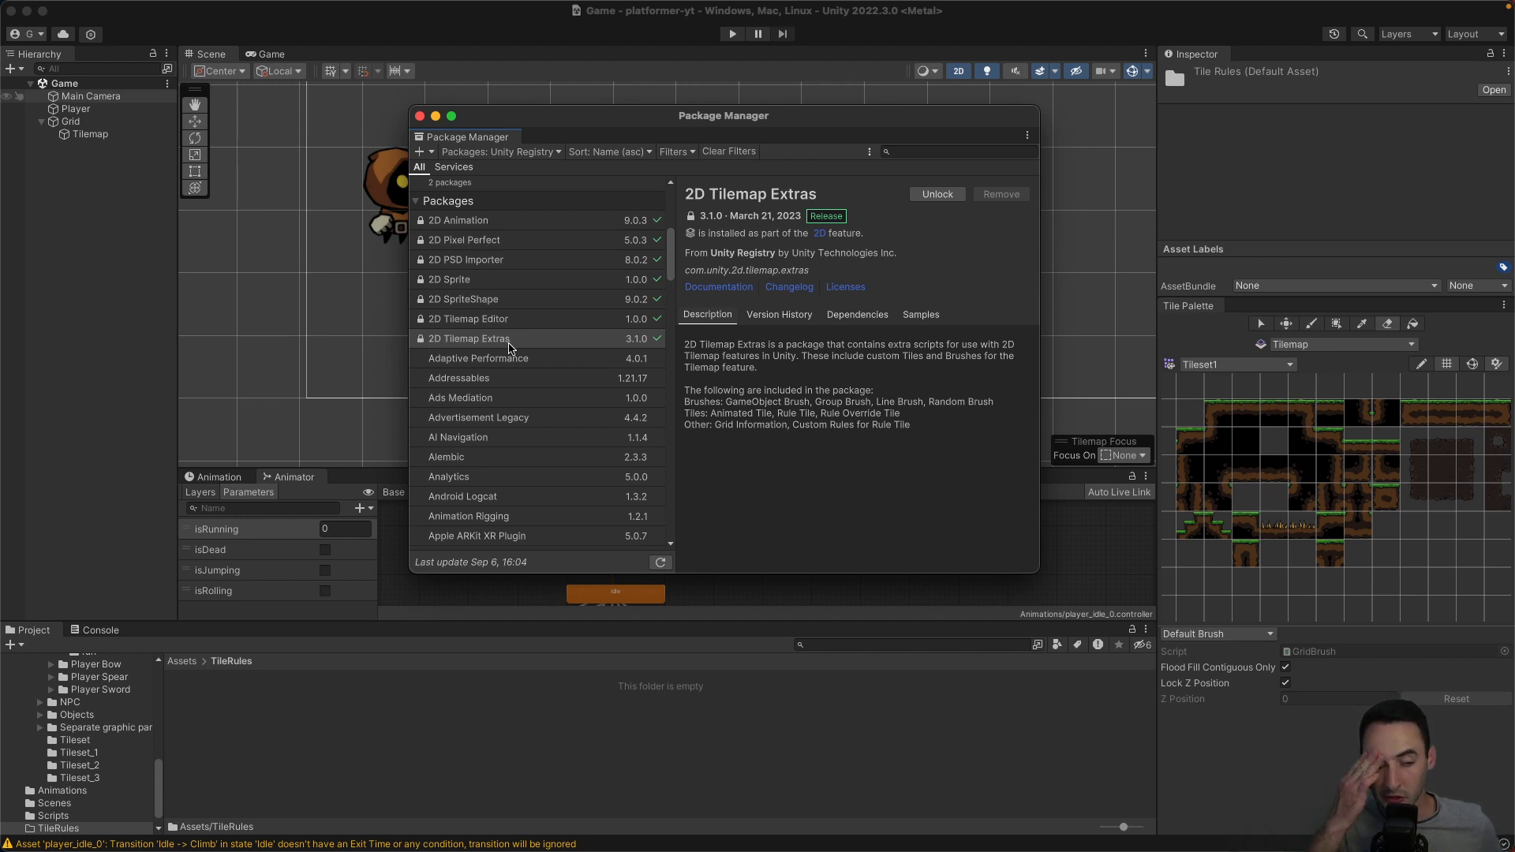
Close the Package Manager, regroup the Animator and Animation views beside the Scene view, and close both to enlarge the scene.
{"action": "left_click", "coordinate": [421, 118]}
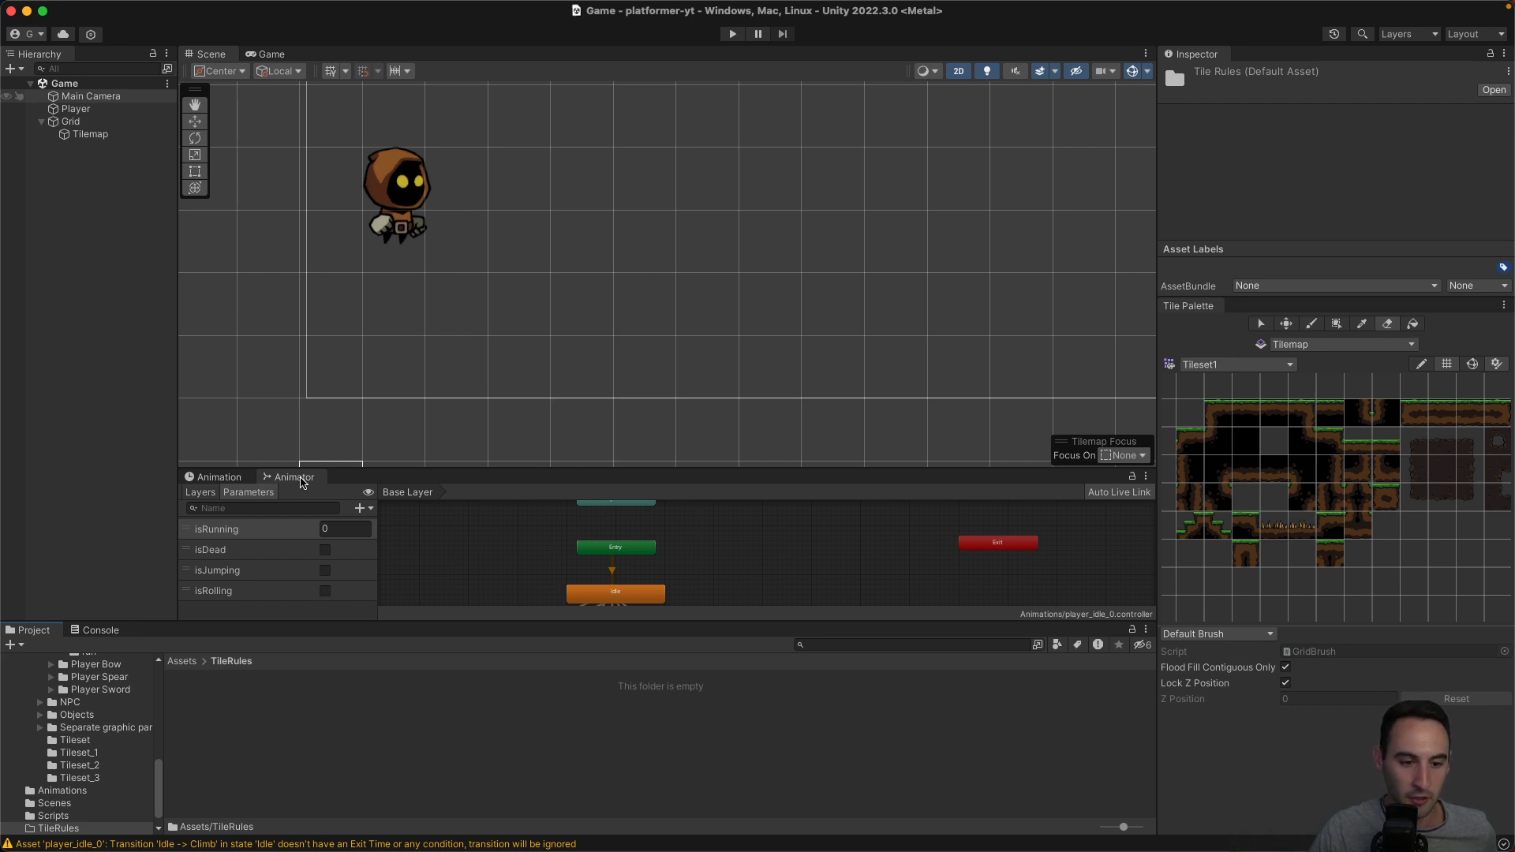
{"action": "left_click_drag", "start_coordinate": [301, 477], "coordinate": [460, 73]}
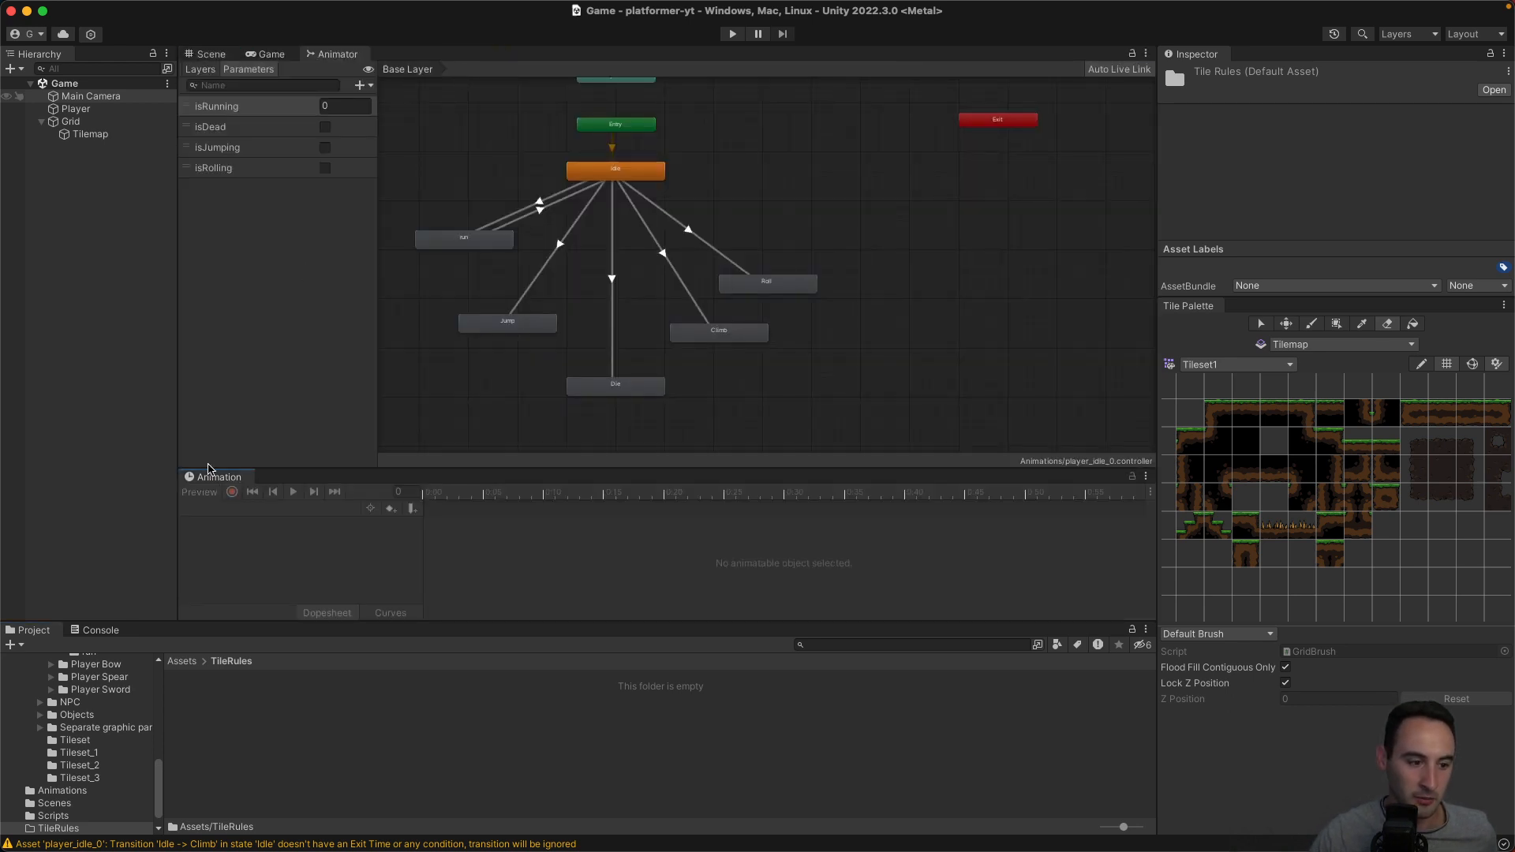
{"action": "left_click_drag", "start_coordinate": [210, 476], "coordinate": [392, 53]}
{"action": "right_click", "coordinate": [400, 55]}
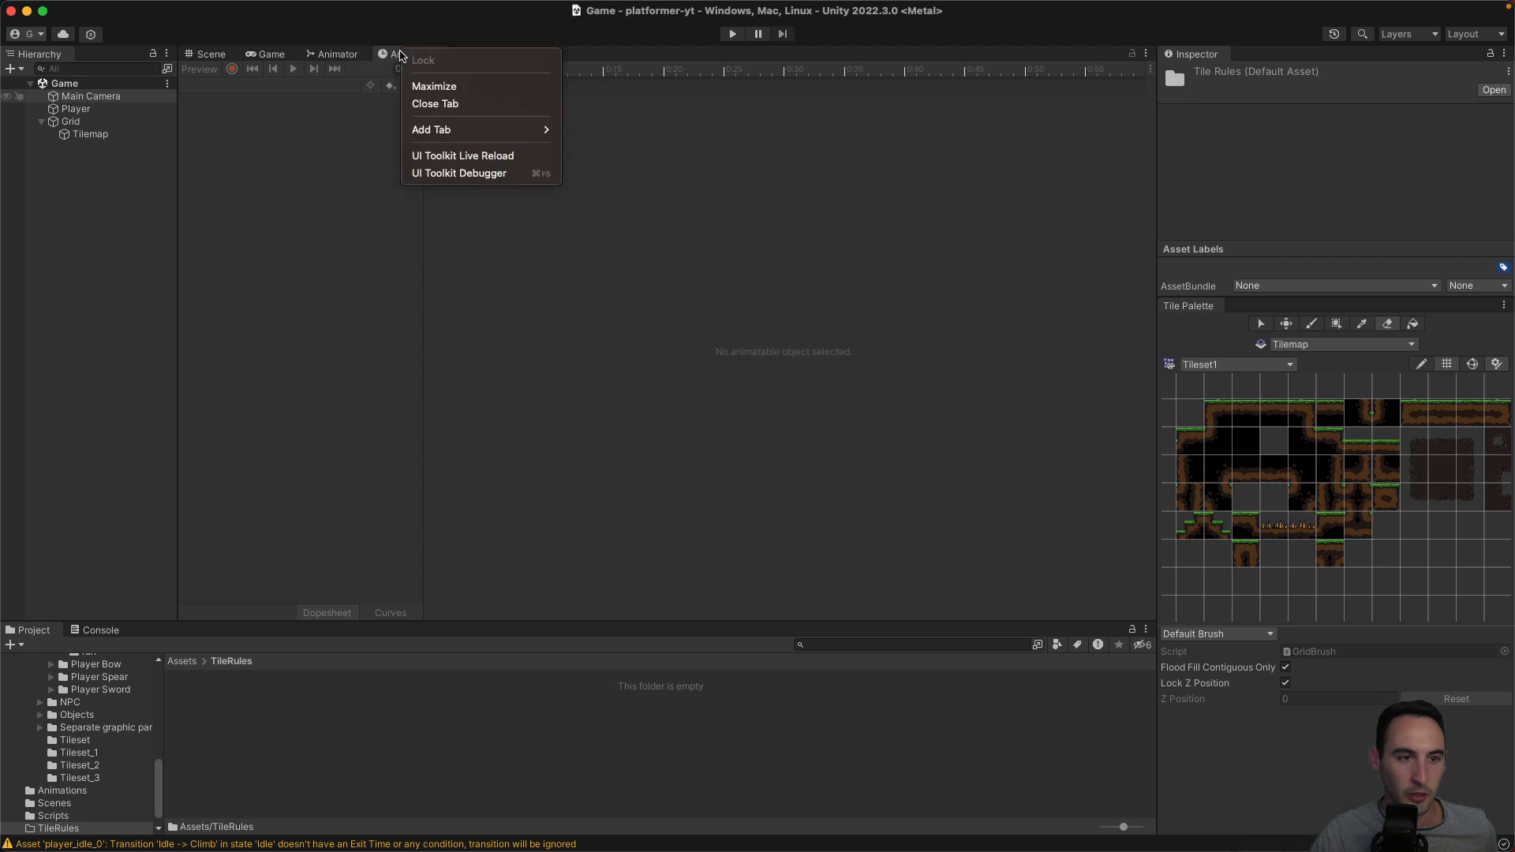
{"action": "left_click", "coordinate": [435, 103]}
{"action": "right_click", "coordinate": [352, 57]}
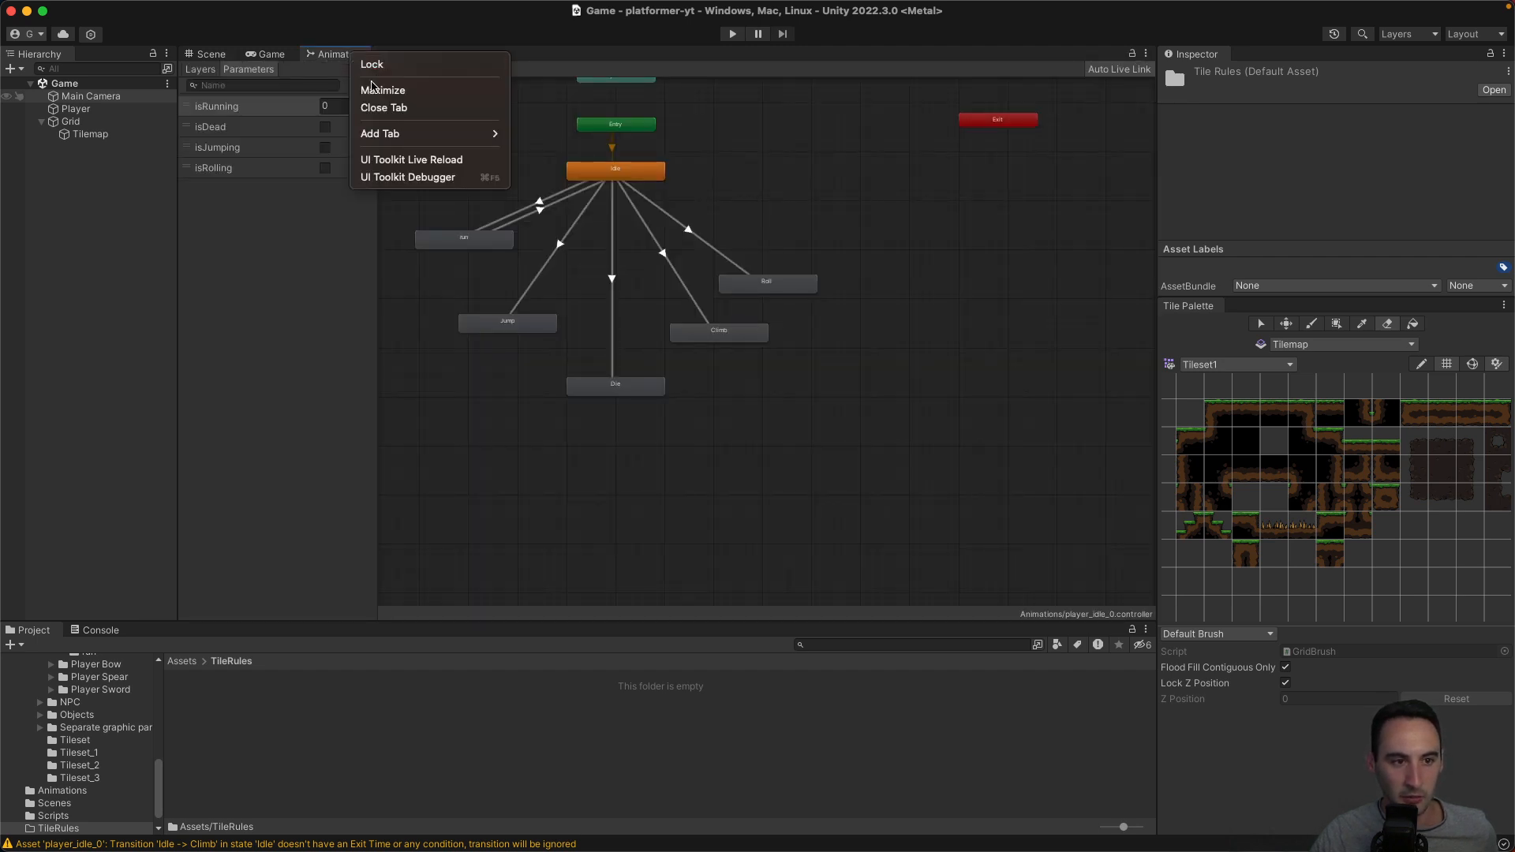
{"action": "left_click", "coordinate": [385, 111]}
{"action": "left_click", "coordinate": [218, 60]}
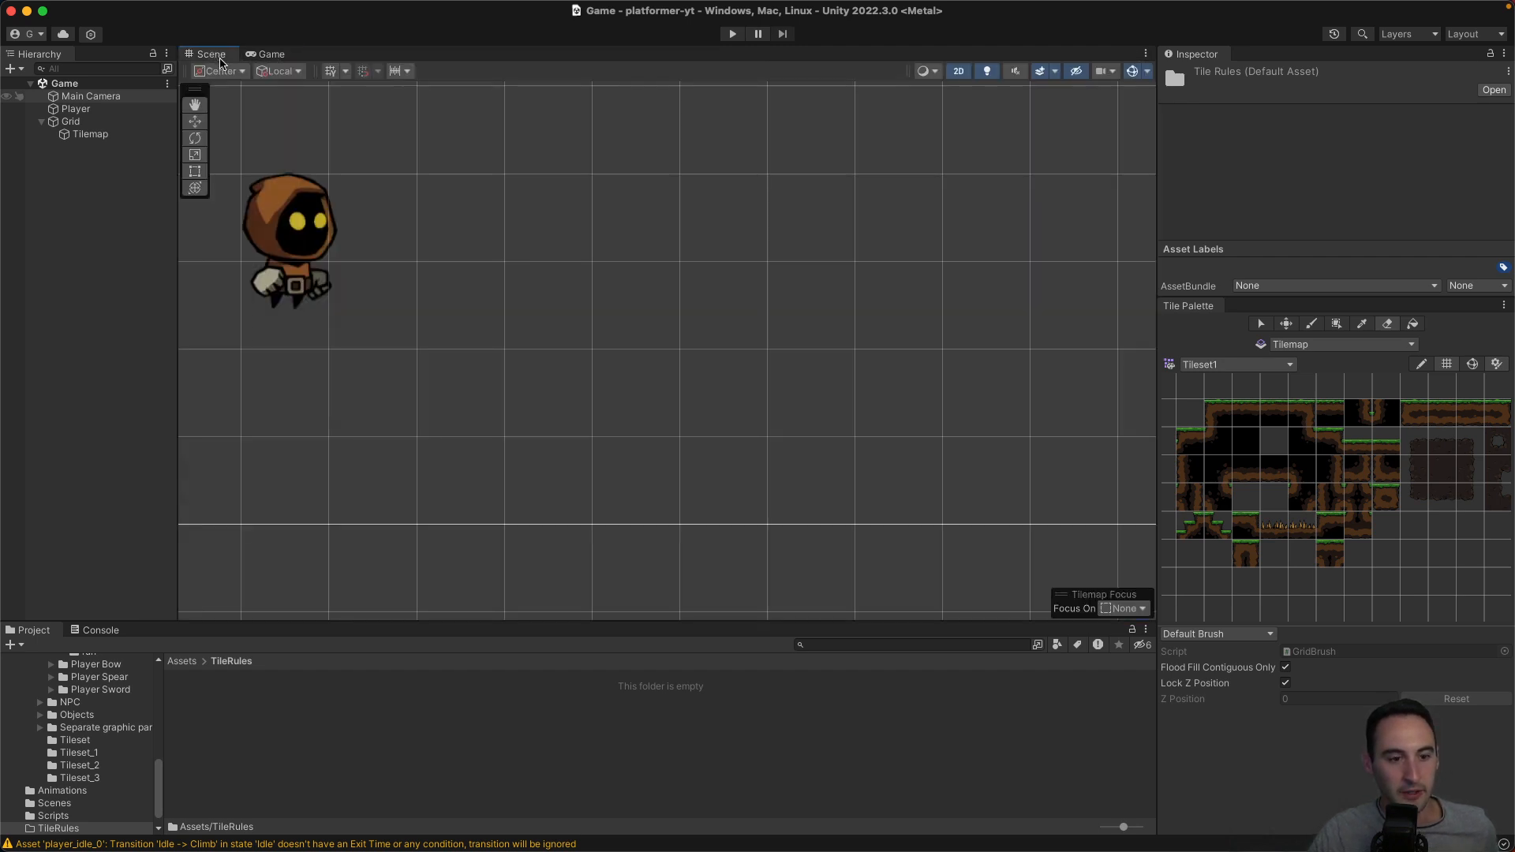
{"action": "scroll", "coordinate": [568, 396], "scroll_direction": "down", "scroll_amount": 3}
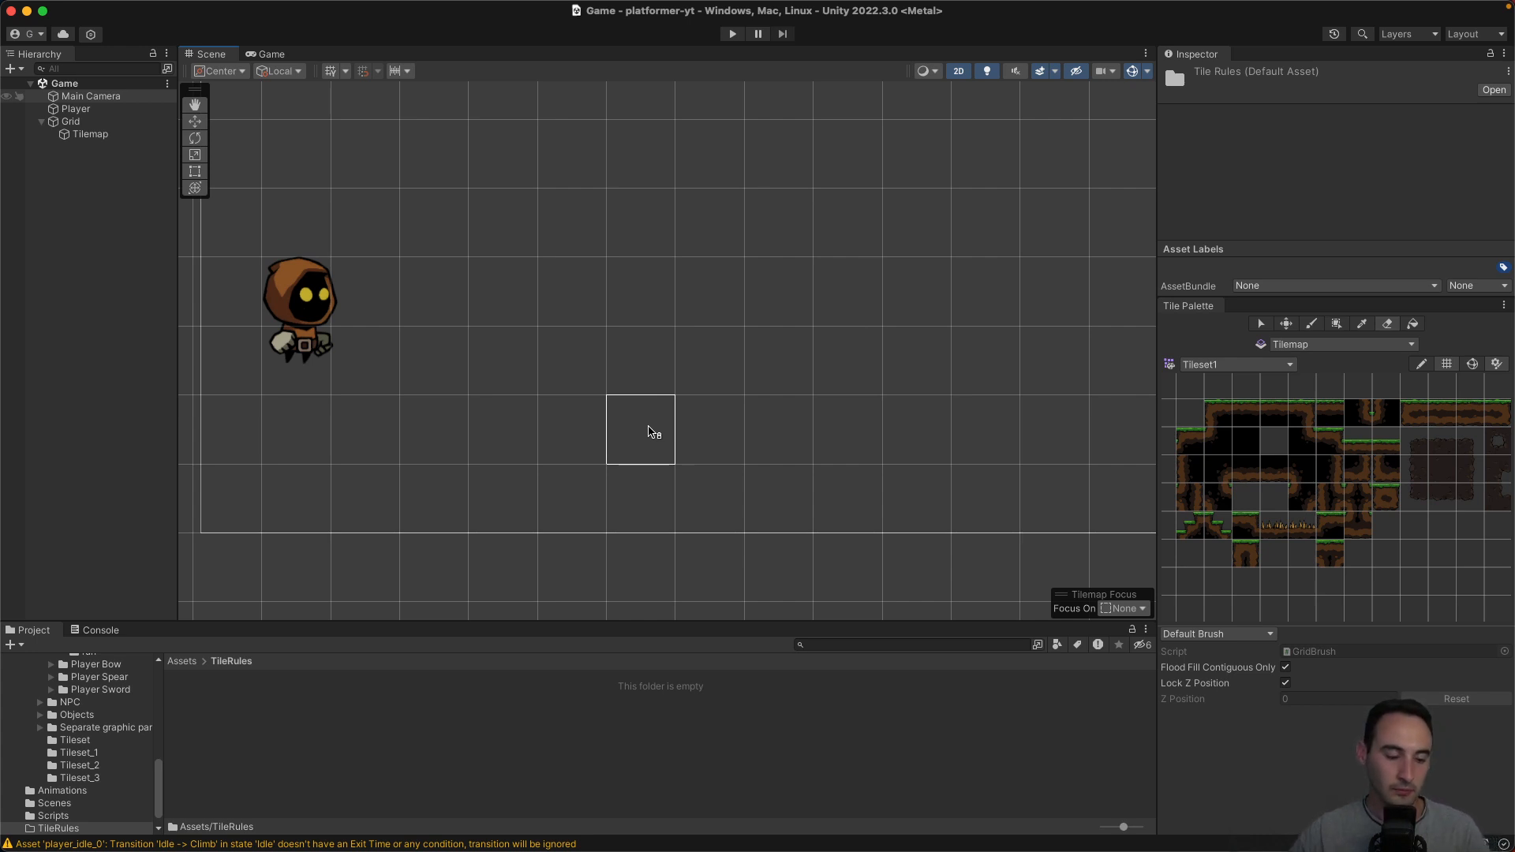
Create a Rule Tile named GrassRule in the TileRules folder.
{"action": "left_click", "coordinate": [335, 720]}
{"action": "right_click", "coordinate": [288, 729]}
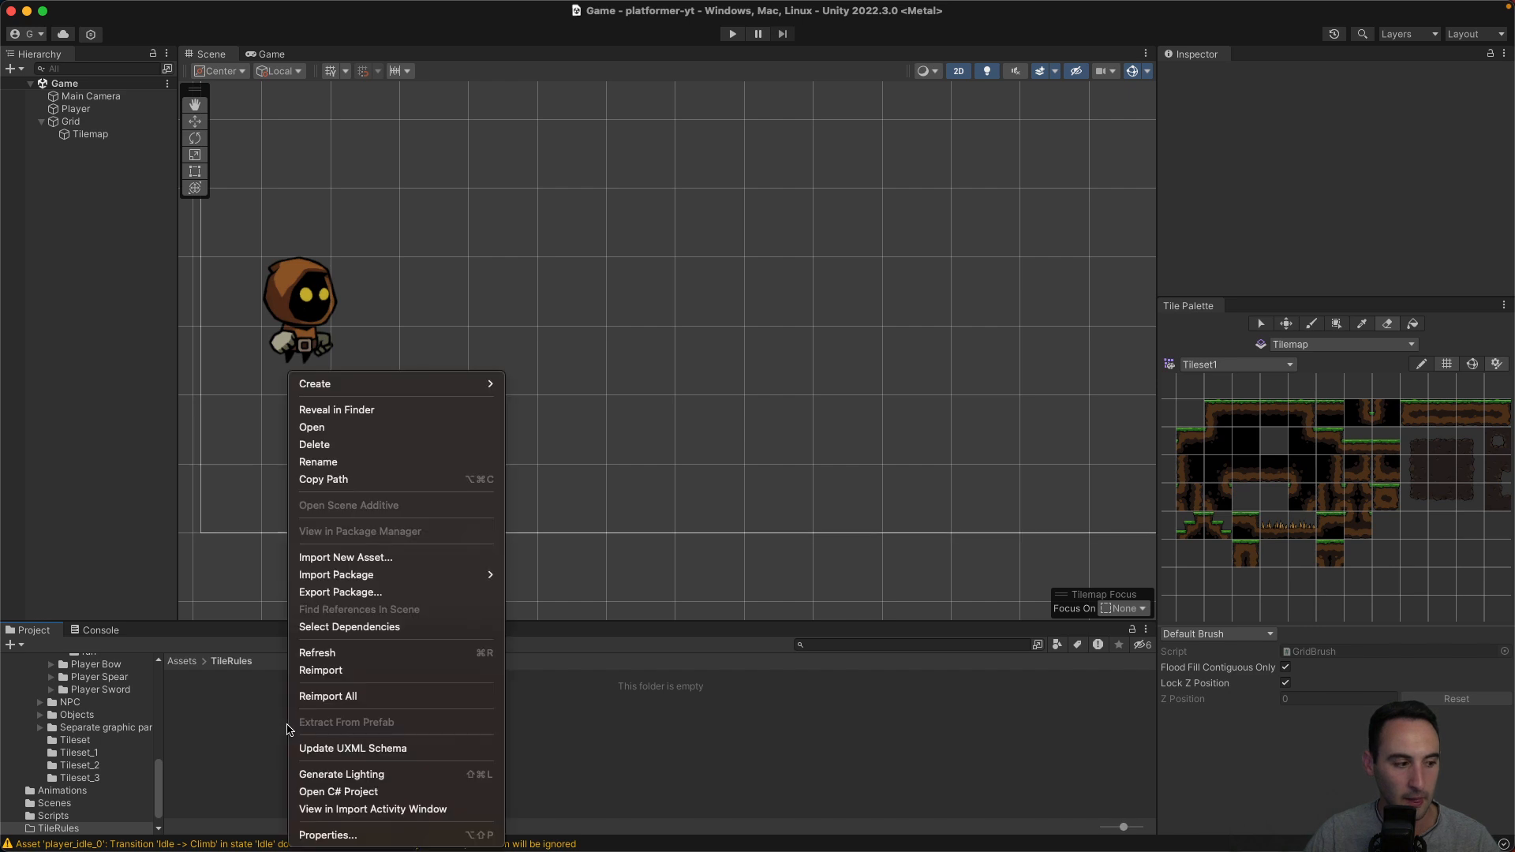
{"action": "mouse_move", "coordinate": [440, 384]}
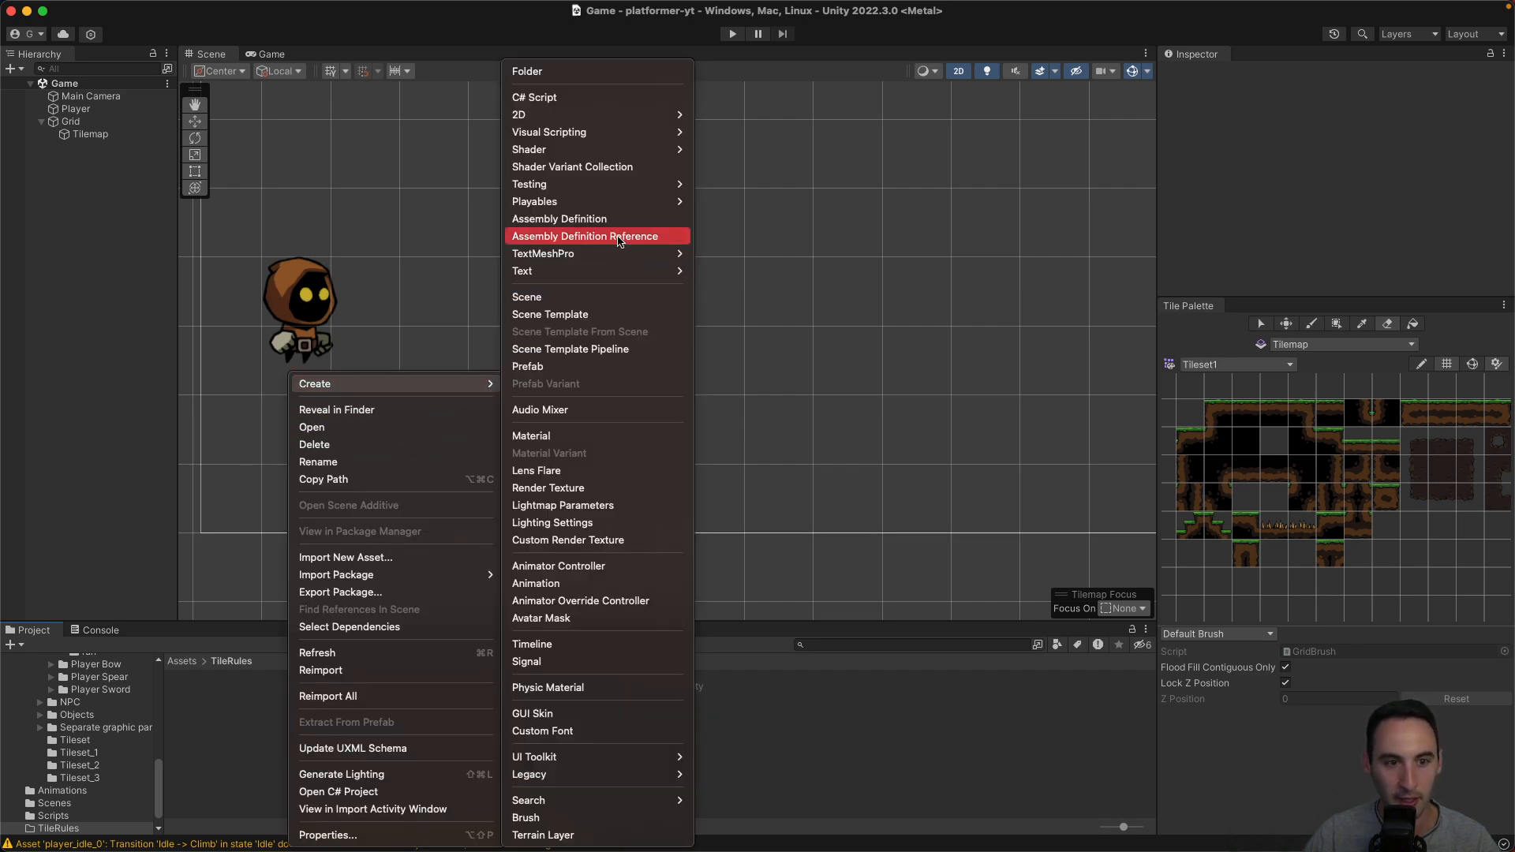
{"action": "mouse_move", "coordinate": [631, 116]}
{"action": "mouse_move", "coordinate": [749, 134]}
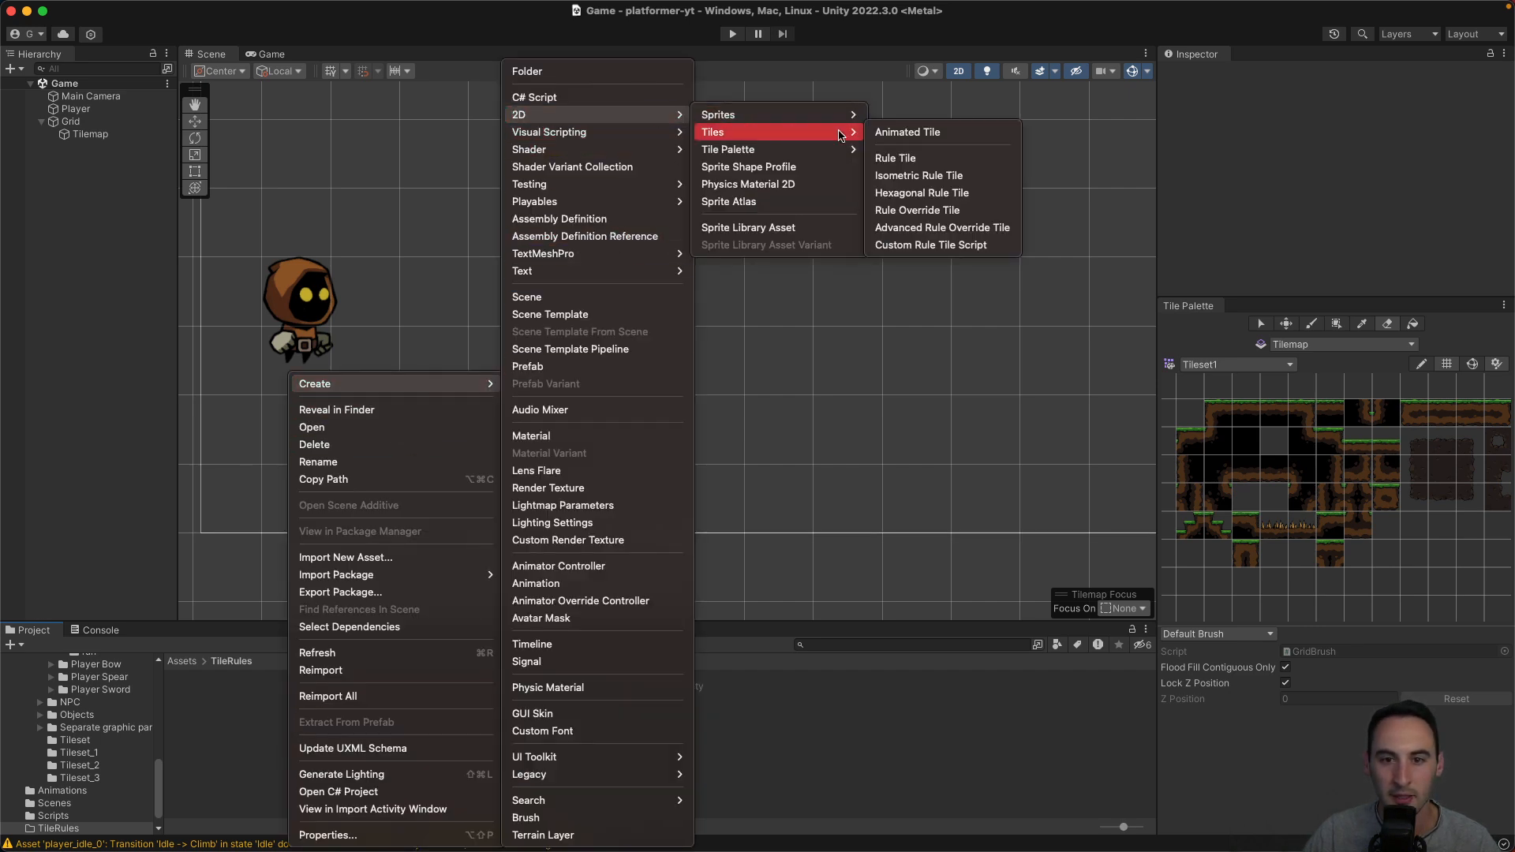
{"action": "left_click", "coordinate": [895, 156]}
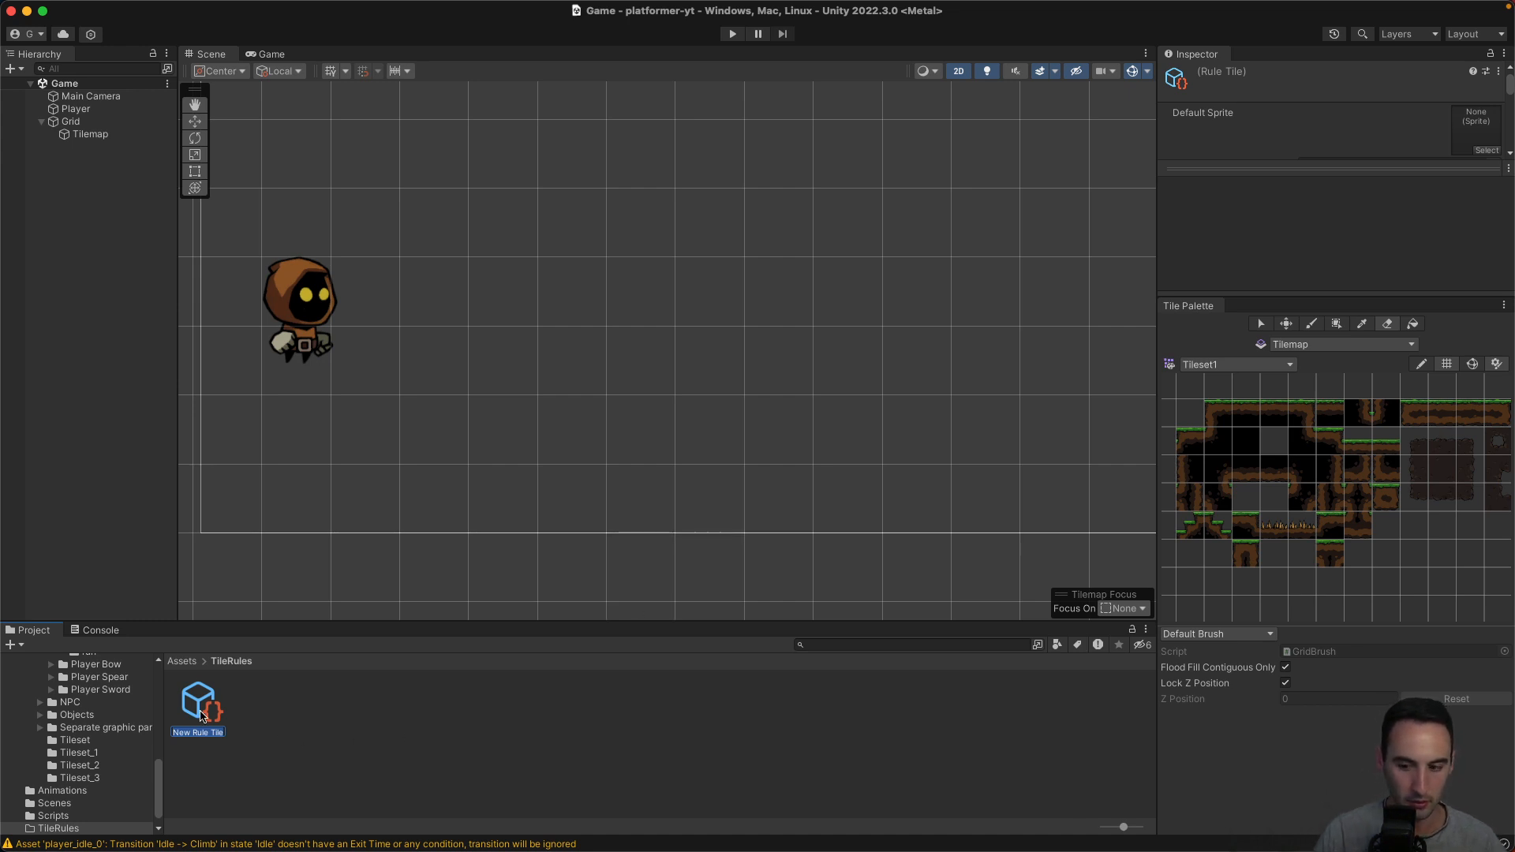
{"action": "type", "text": "GrassR"}
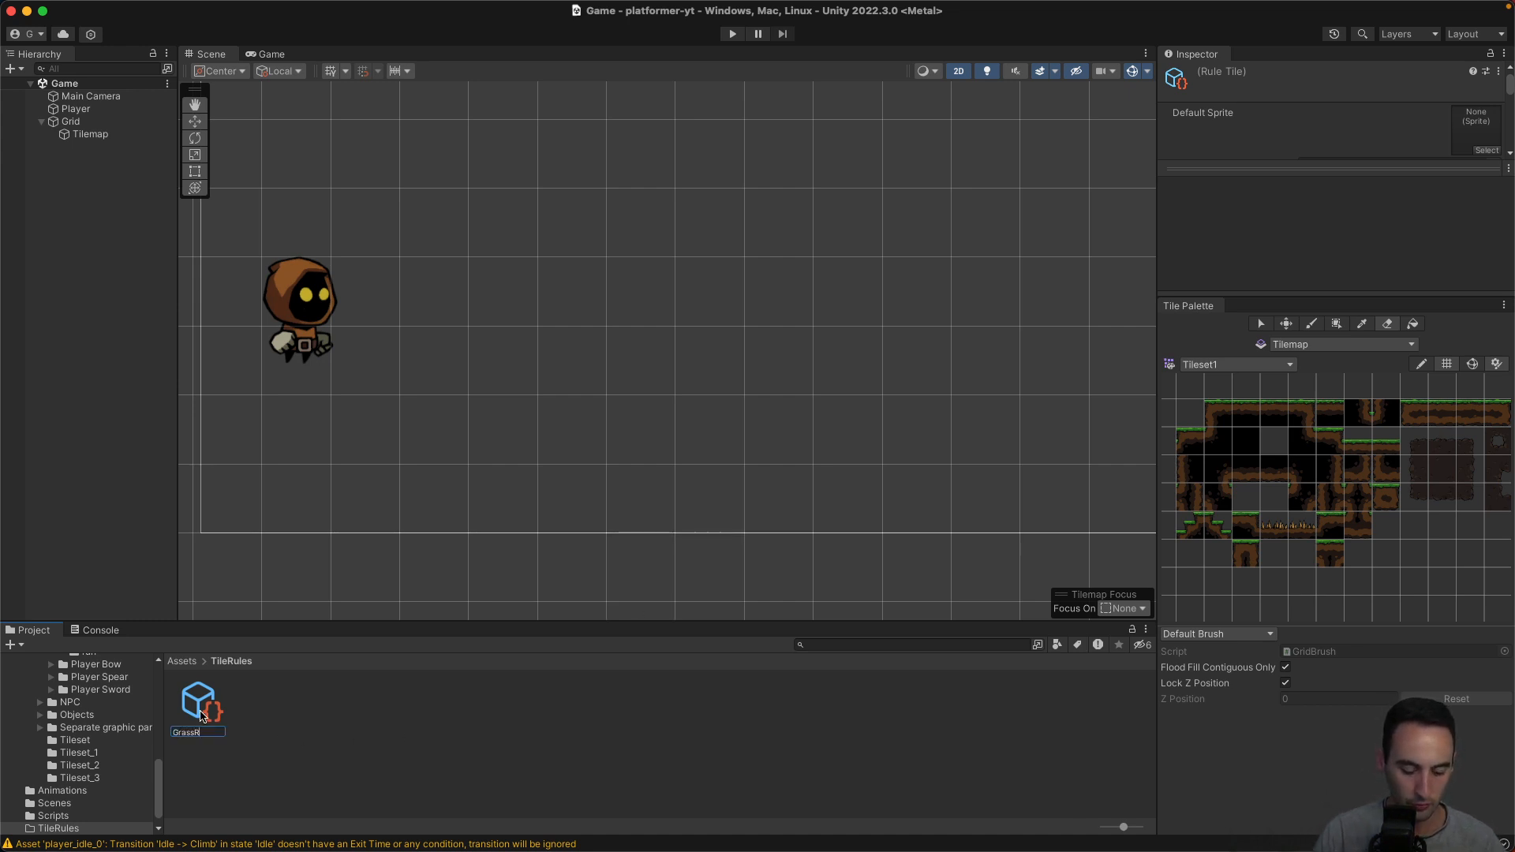
{"action": "type", "text": "ule"}
{"action": "key", "text": "Return"}
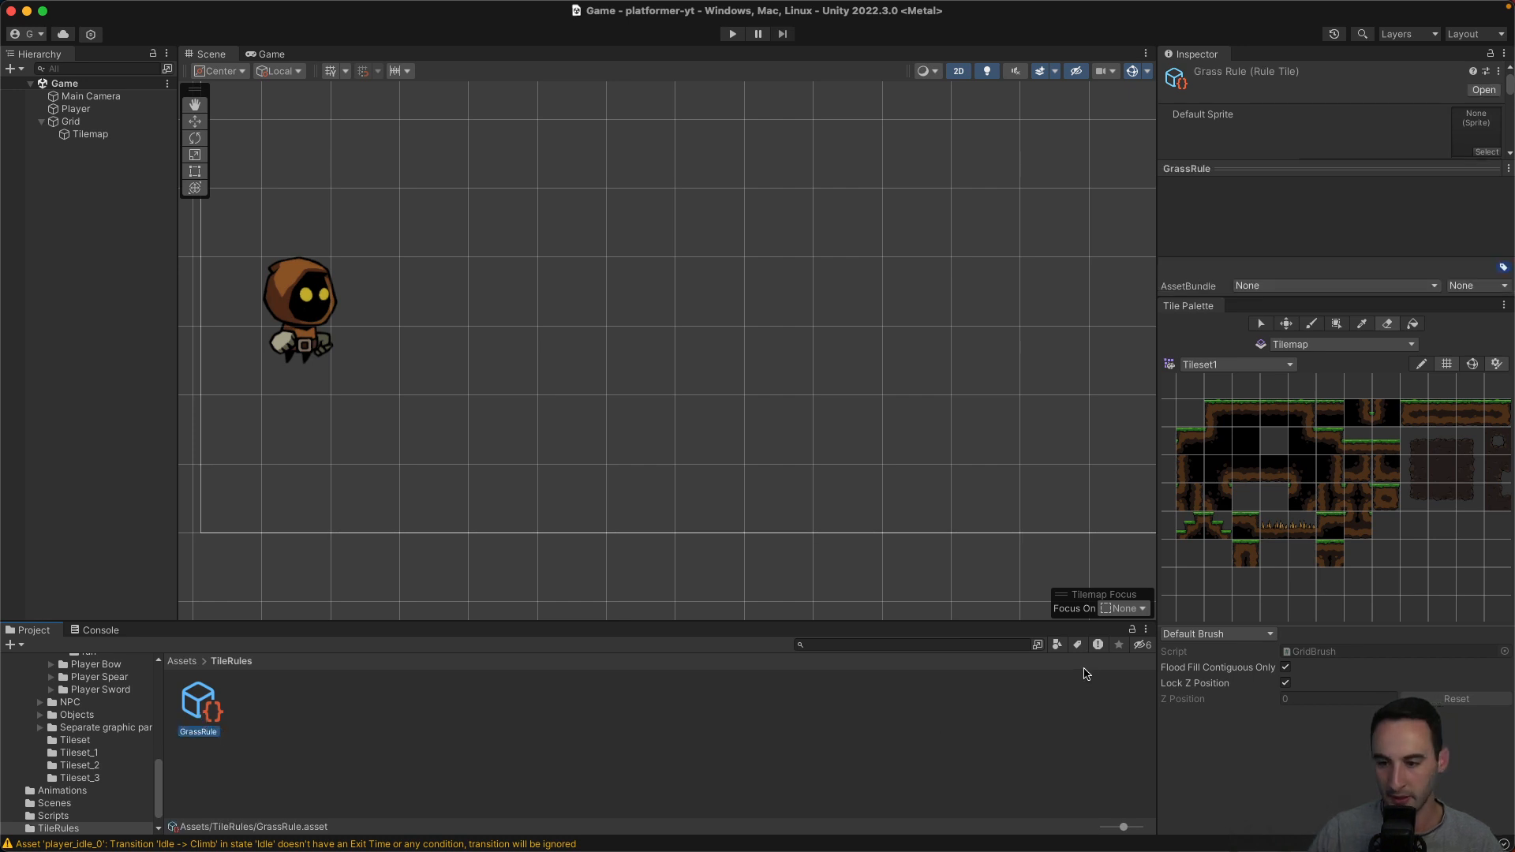
Paint a horizontal platform seven tiles long with the grass-topped ground tile from Tileset1, to the player's right.
{"action": "left_click", "coordinate": [1246, 413]}
{"action": "left_click", "coordinate": [582, 382]}
{"action": "left_click_drag", "start_coordinate": [618, 382], "coordinate": [1008, 365]}
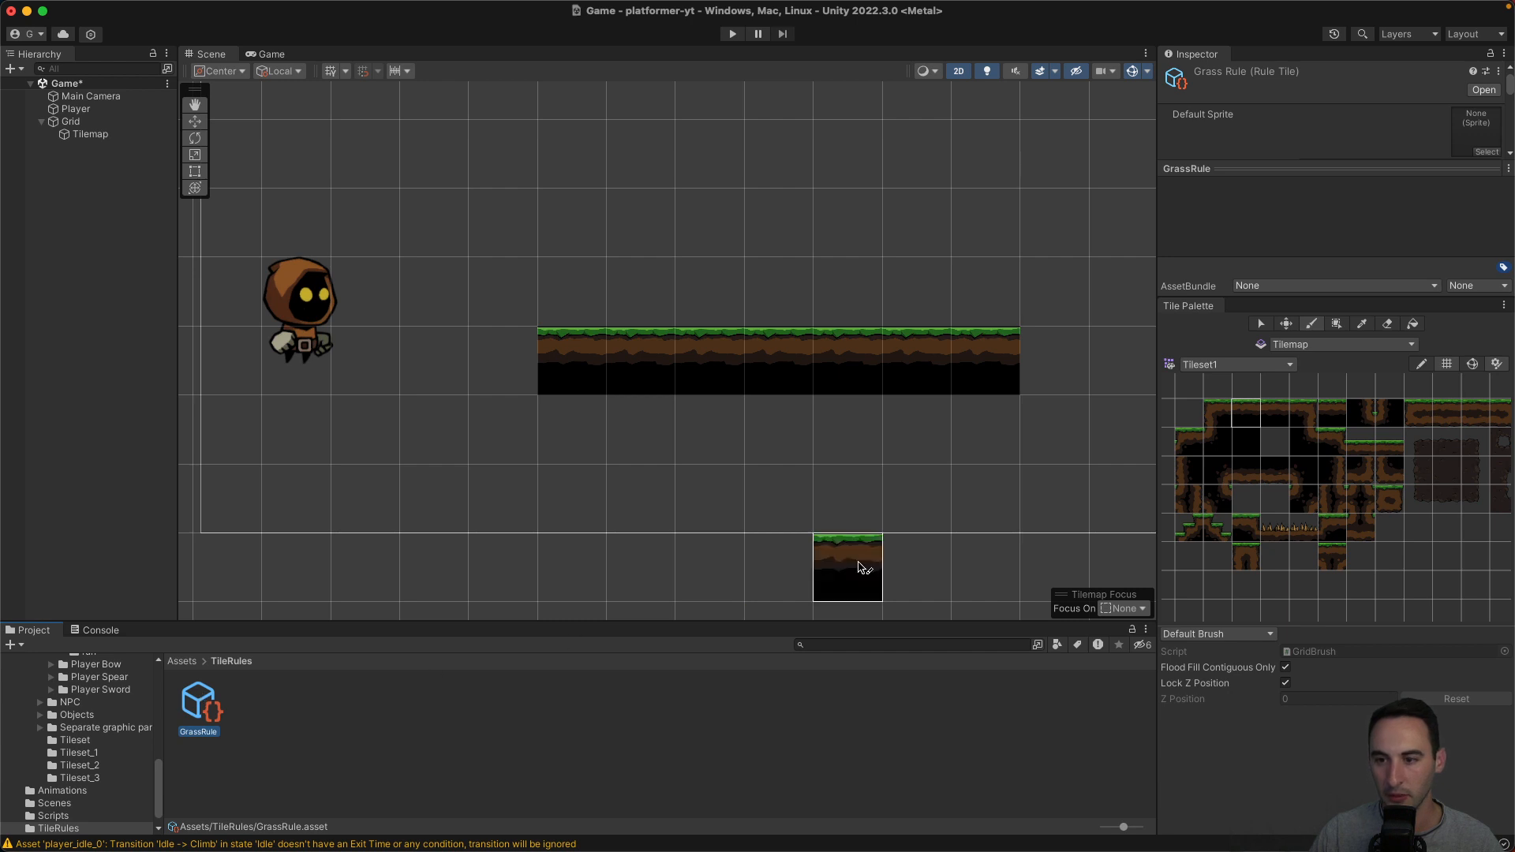
Inspect the properties of the Grid object and its child Tilemap.
{"action": "left_click", "coordinate": [201, 700]}
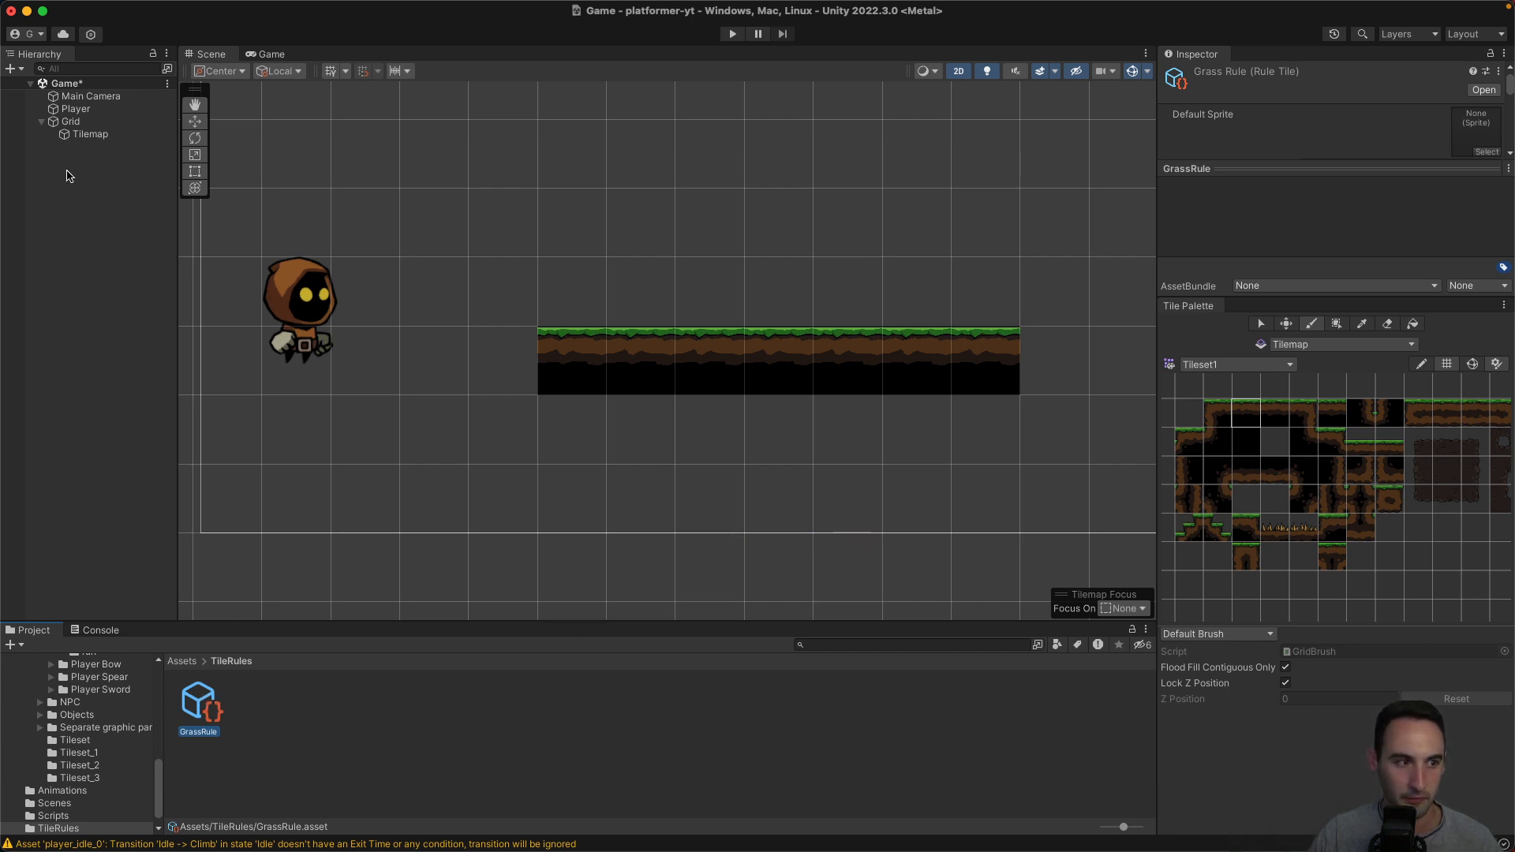
{"action": "left_click", "coordinate": [88, 134]}
{"action": "left_click", "coordinate": [103, 124]}
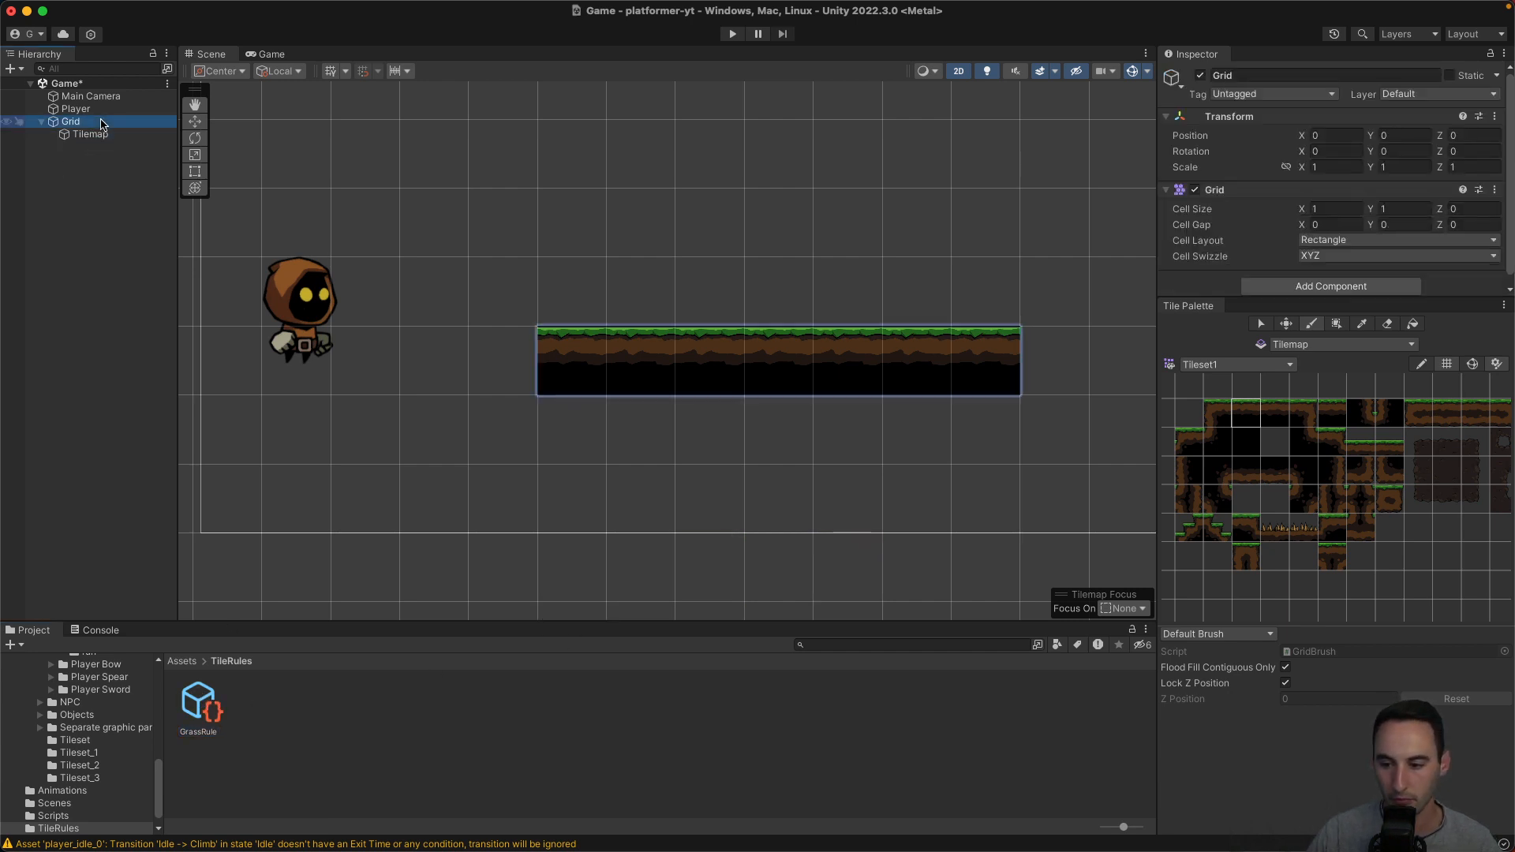
{"action": "left_click", "coordinate": [95, 135]}
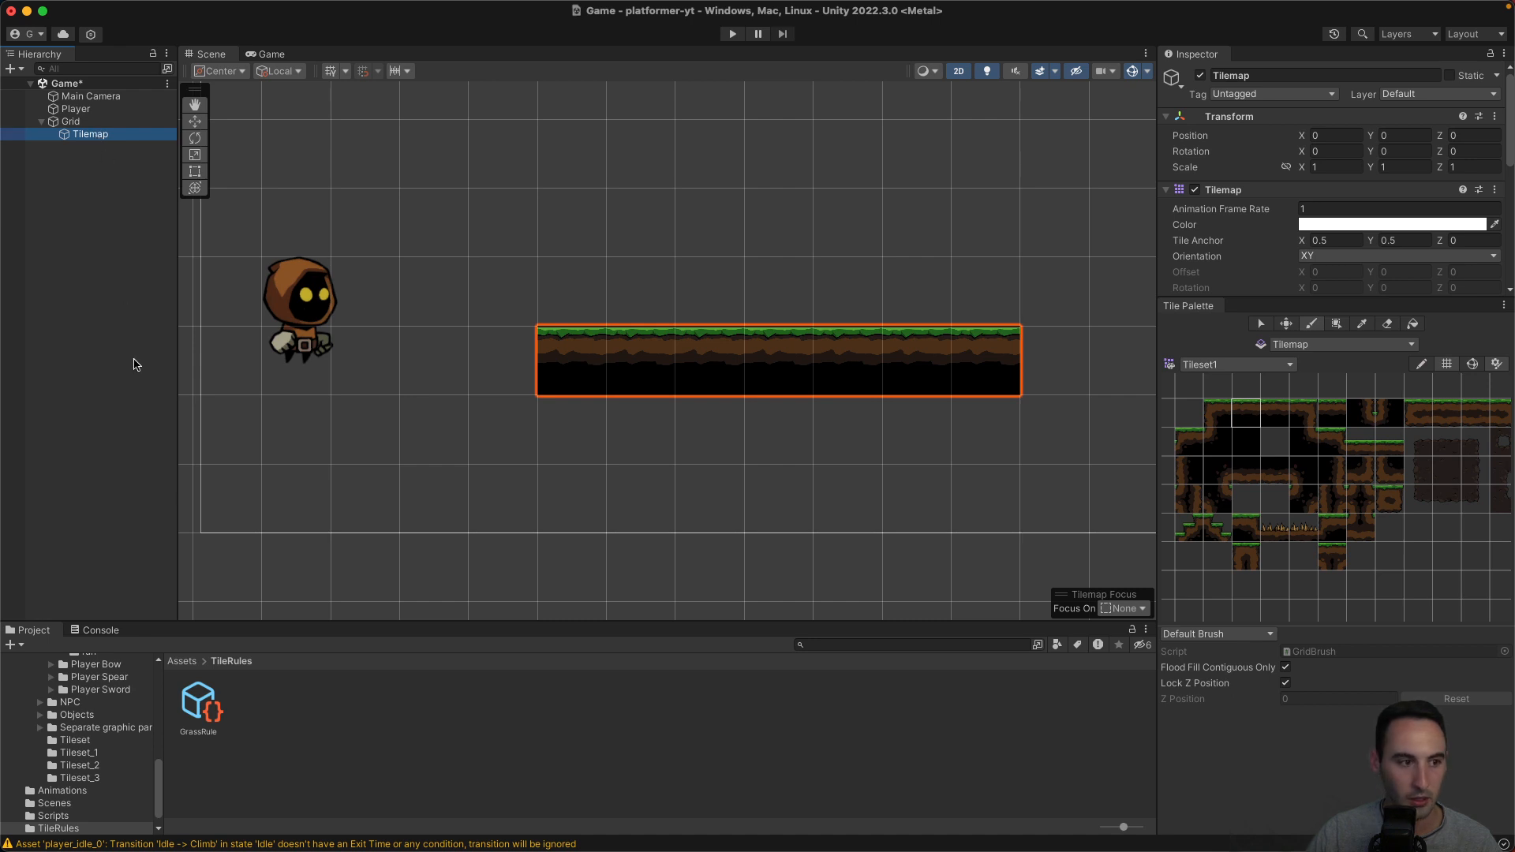
Show the GrassRule tile's properties and shrink the Tileset1 preview in the Tile Palette, fitting the tiles in view.
{"action": "left_click", "coordinate": [201, 713]}
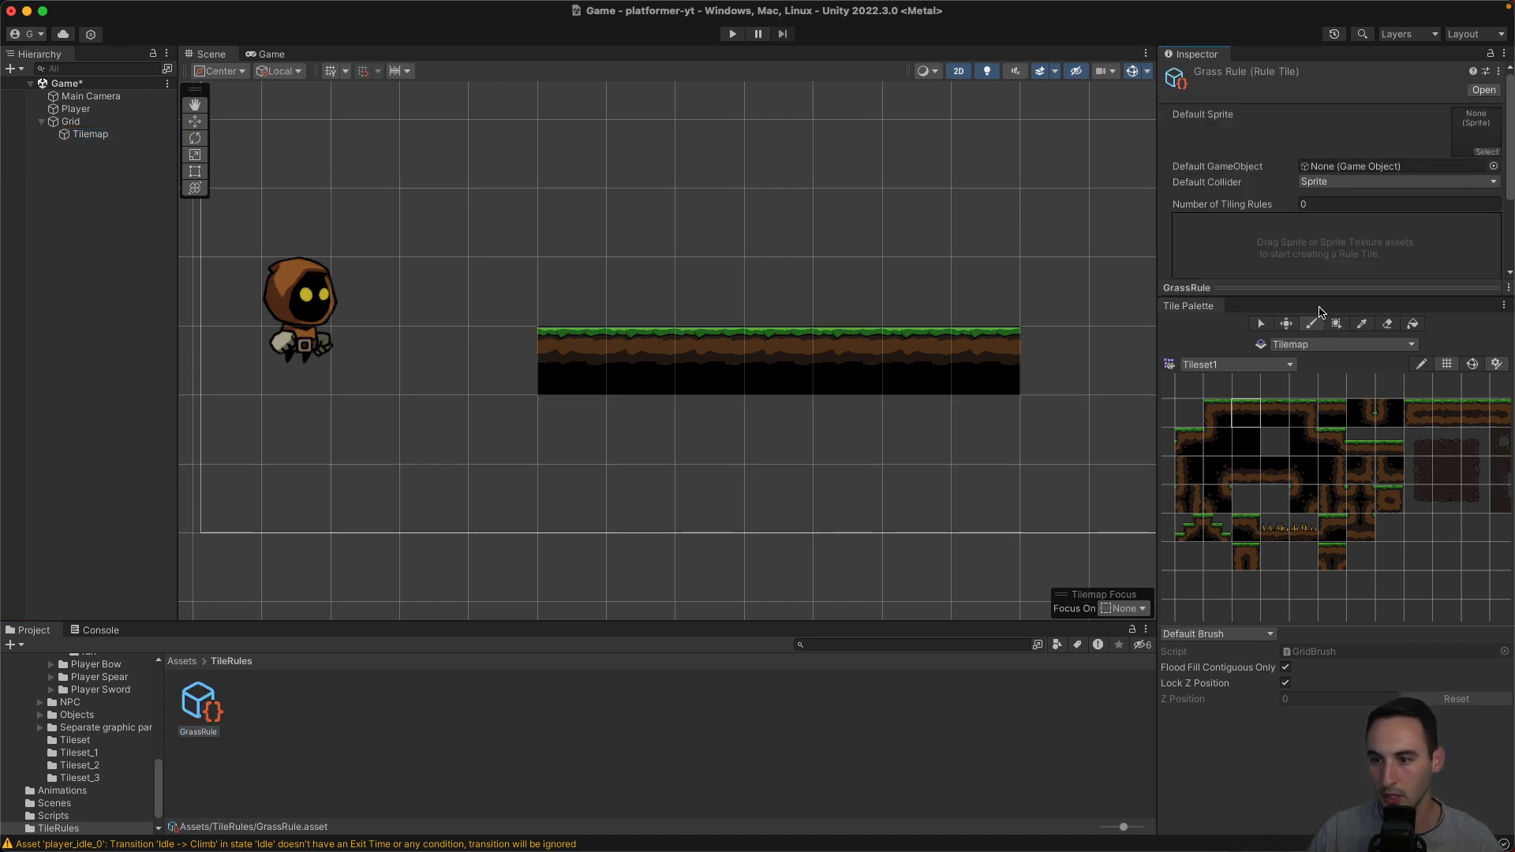
{"action": "mouse_move", "coordinate": [1319, 296]}
{"action": "left_mouse_down"}
{"action": "mouse_move", "coordinate": [1319, 656]}
{"action": "mouse_move", "coordinate": [1282, 297]}
{"action": "left_mouse_up"}
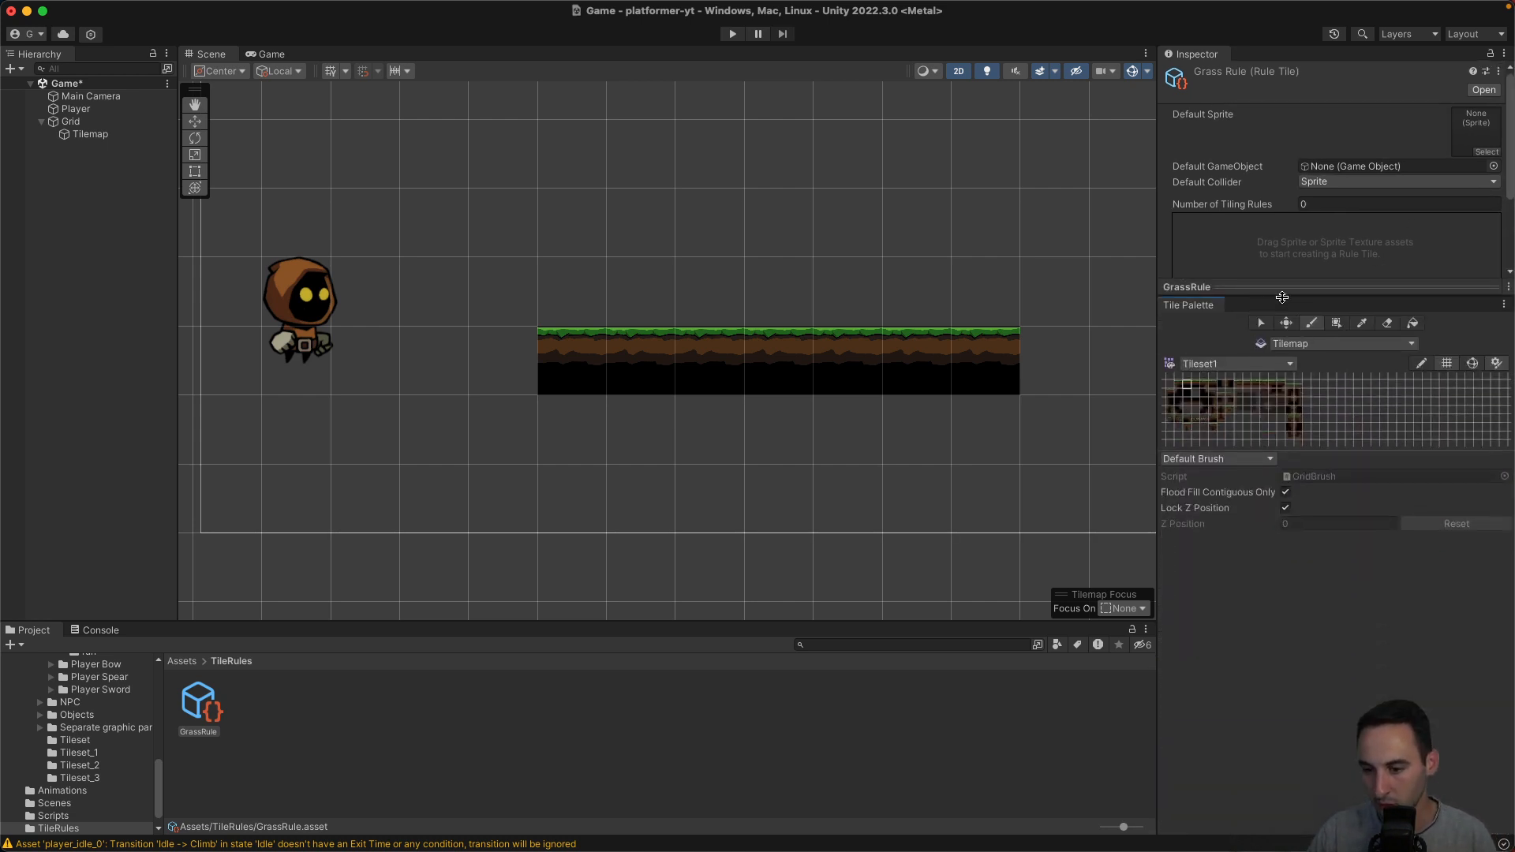
{"action": "scroll", "coordinate": [1235, 419], "scroll_direction": "up", "scroll_amount": 10}
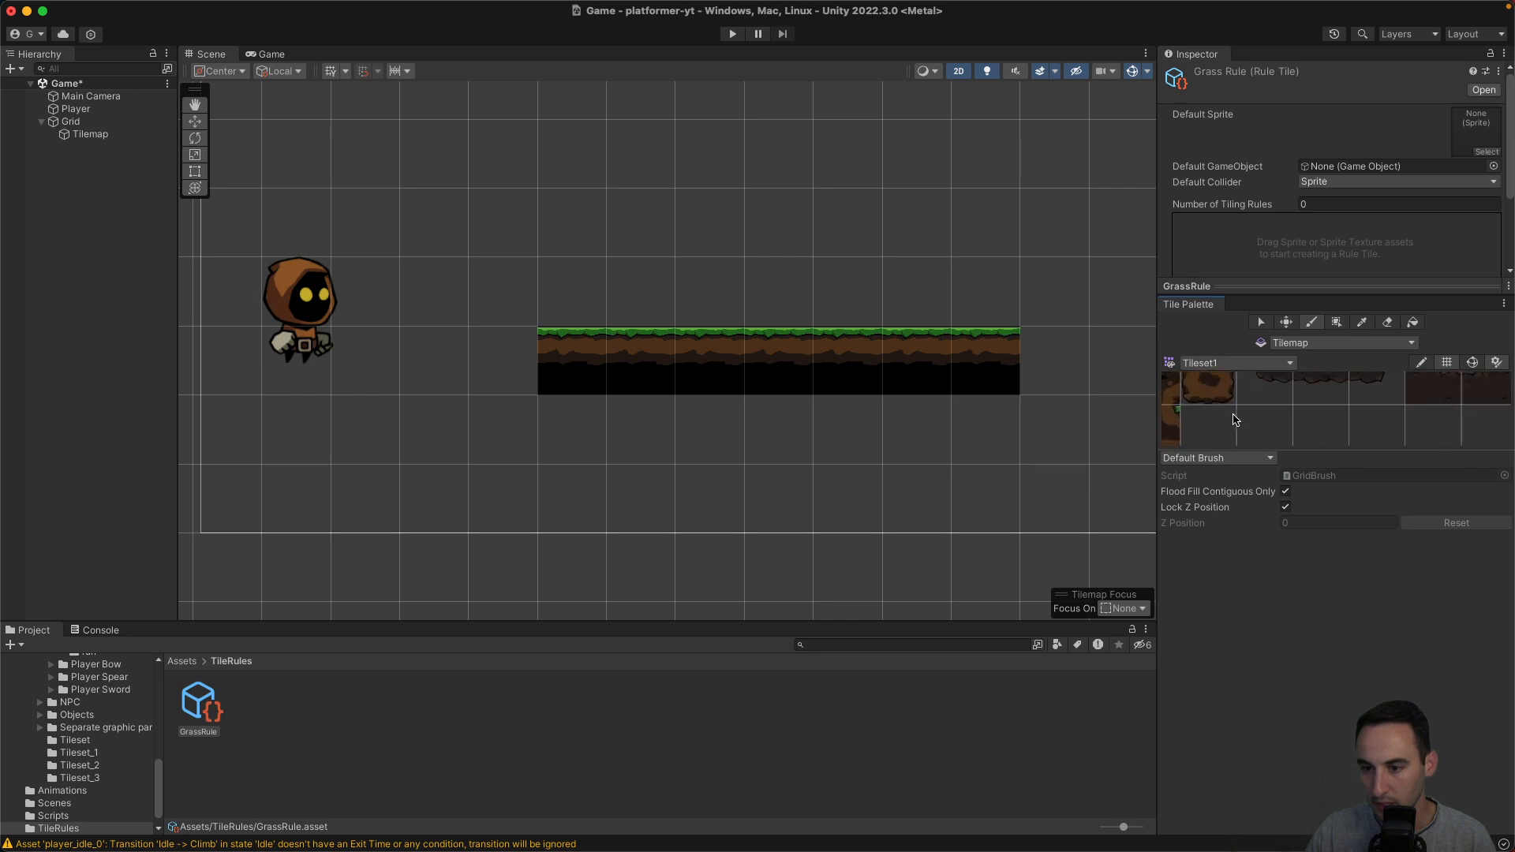
{"action": "scroll", "coordinate": [1235, 420], "scroll_direction": "down", "scroll_amount": 10}
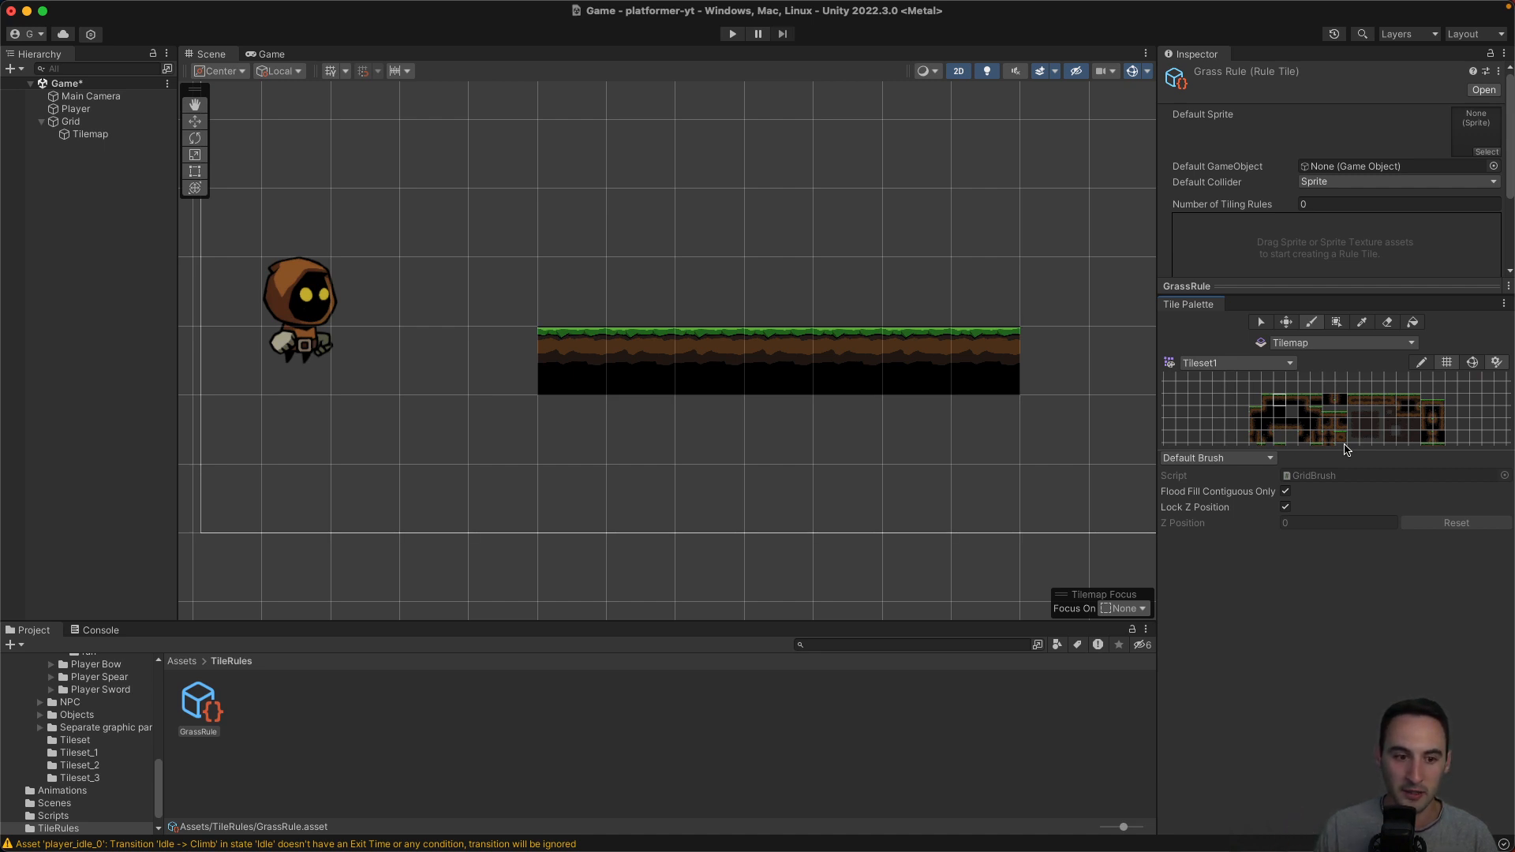
{"action": "scroll", "coordinate": [114, 720], "scroll_direction": "up", "scroll_amount": 1}
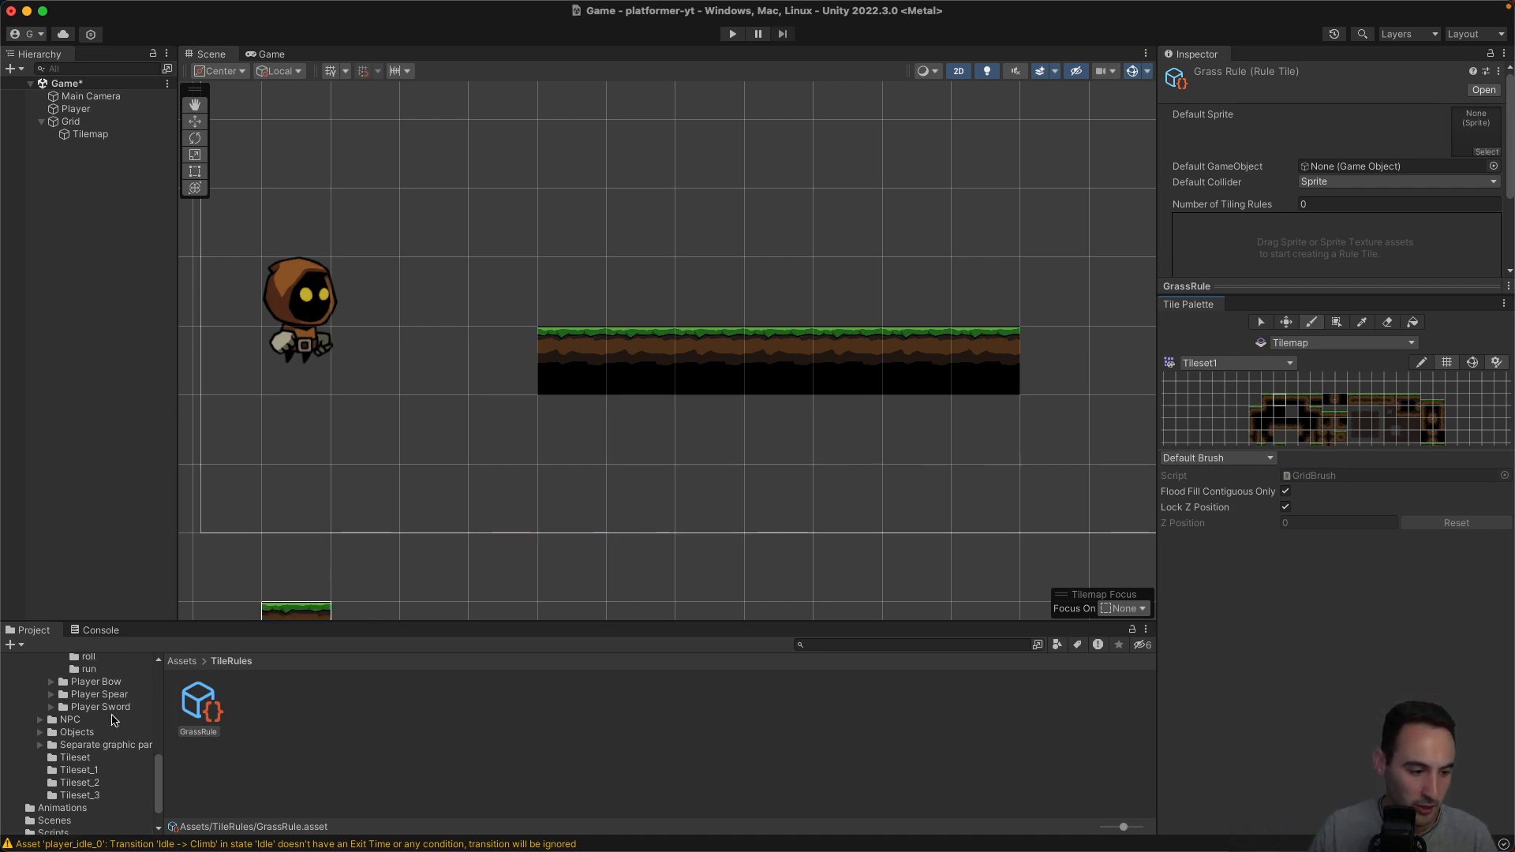
Look through the Beckgrounds sprite folder and the cave images in Cave_Background.
{"action": "scroll", "coordinate": [114, 719], "scroll_direction": "up", "scroll_amount": 8}
{"action": "left_click", "coordinate": [107, 759]}
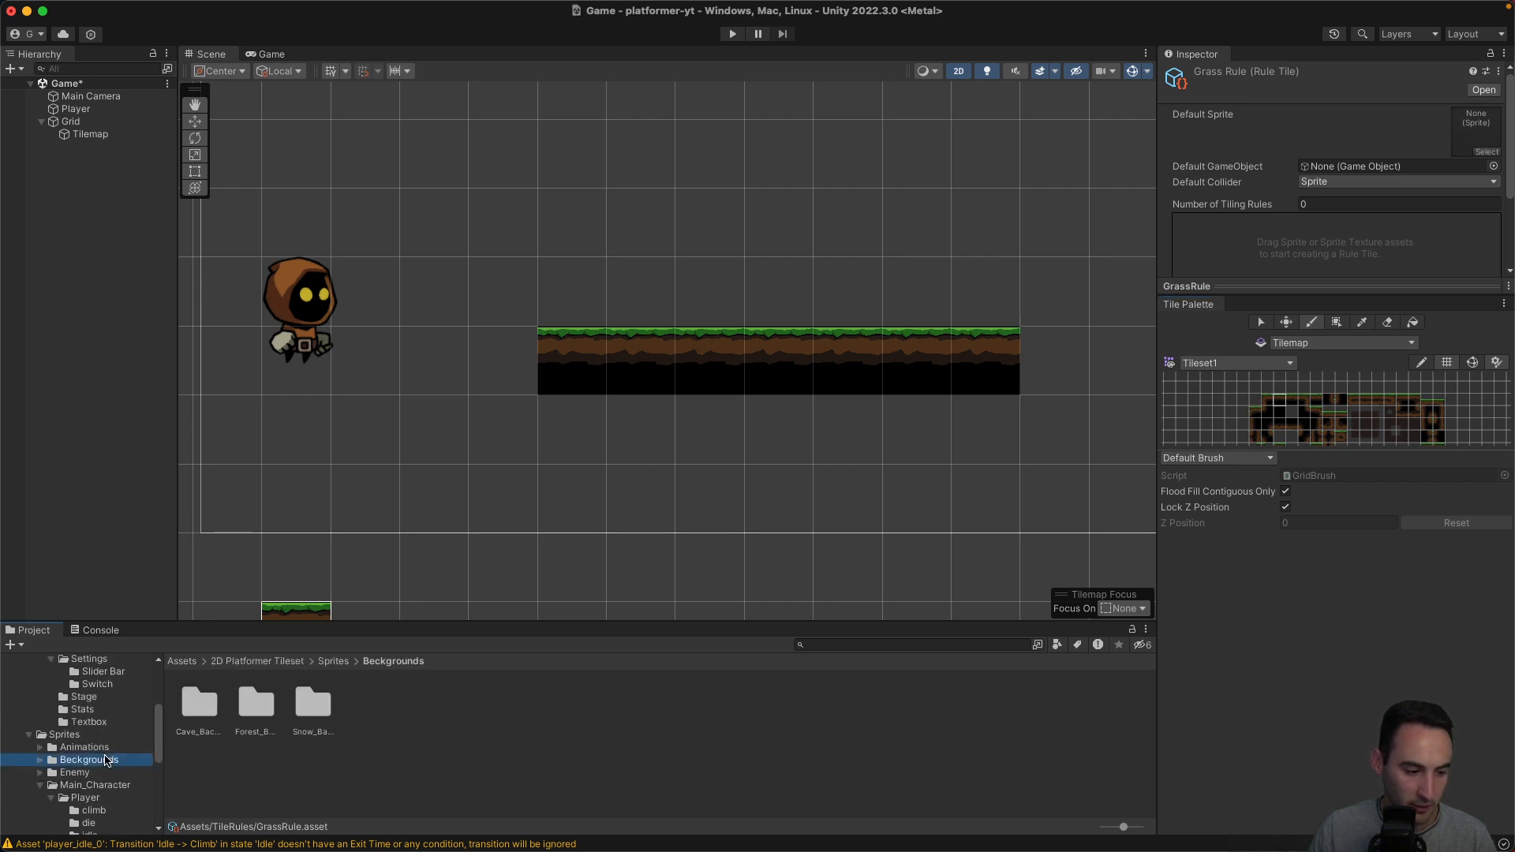
{"action": "double_click", "coordinate": [199, 703]}
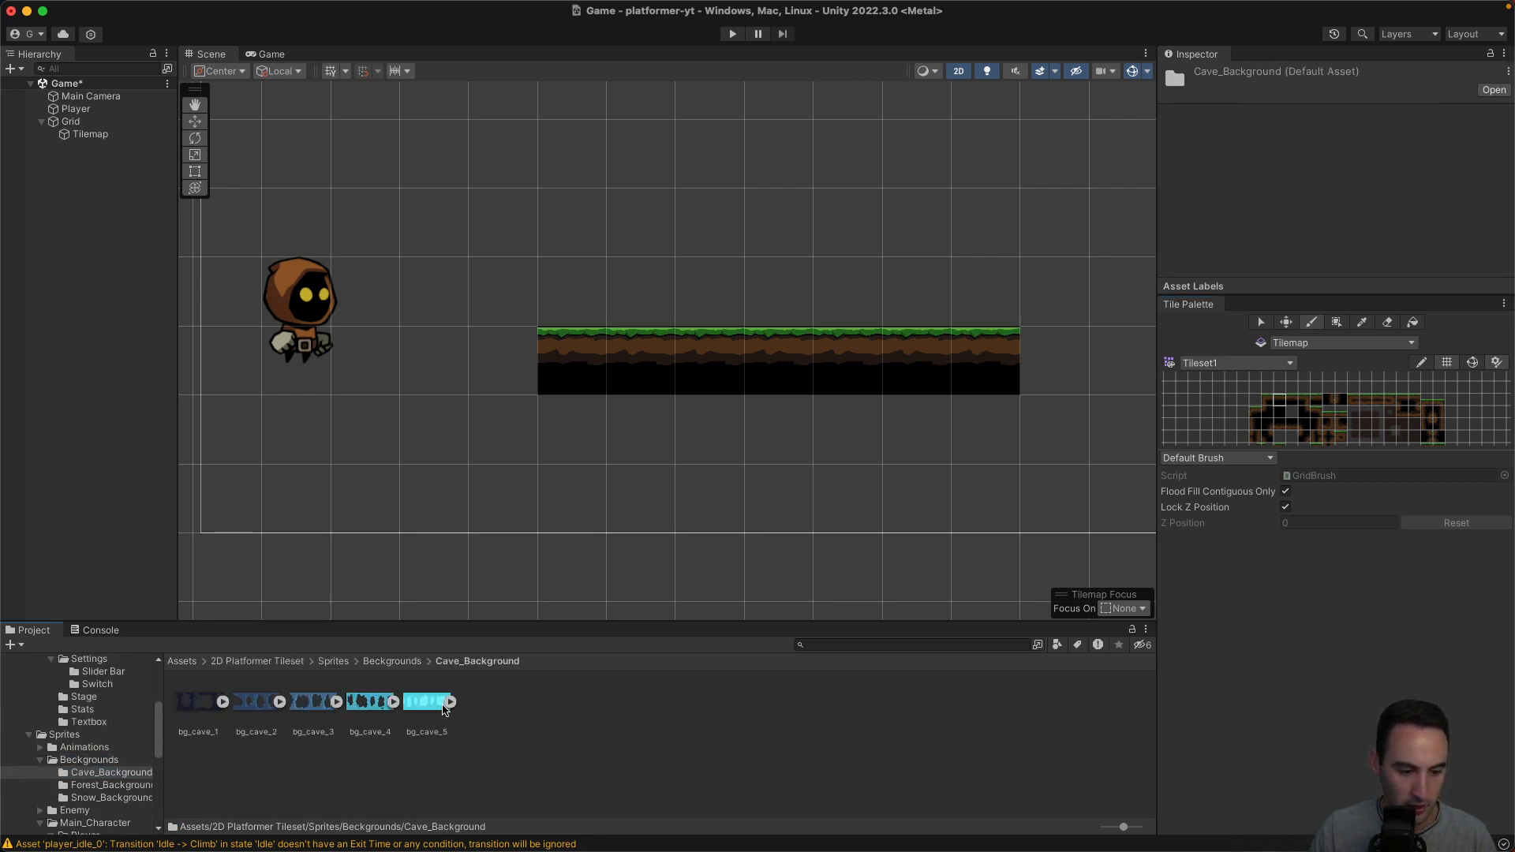
{"action": "left_click", "coordinate": [392, 662]}
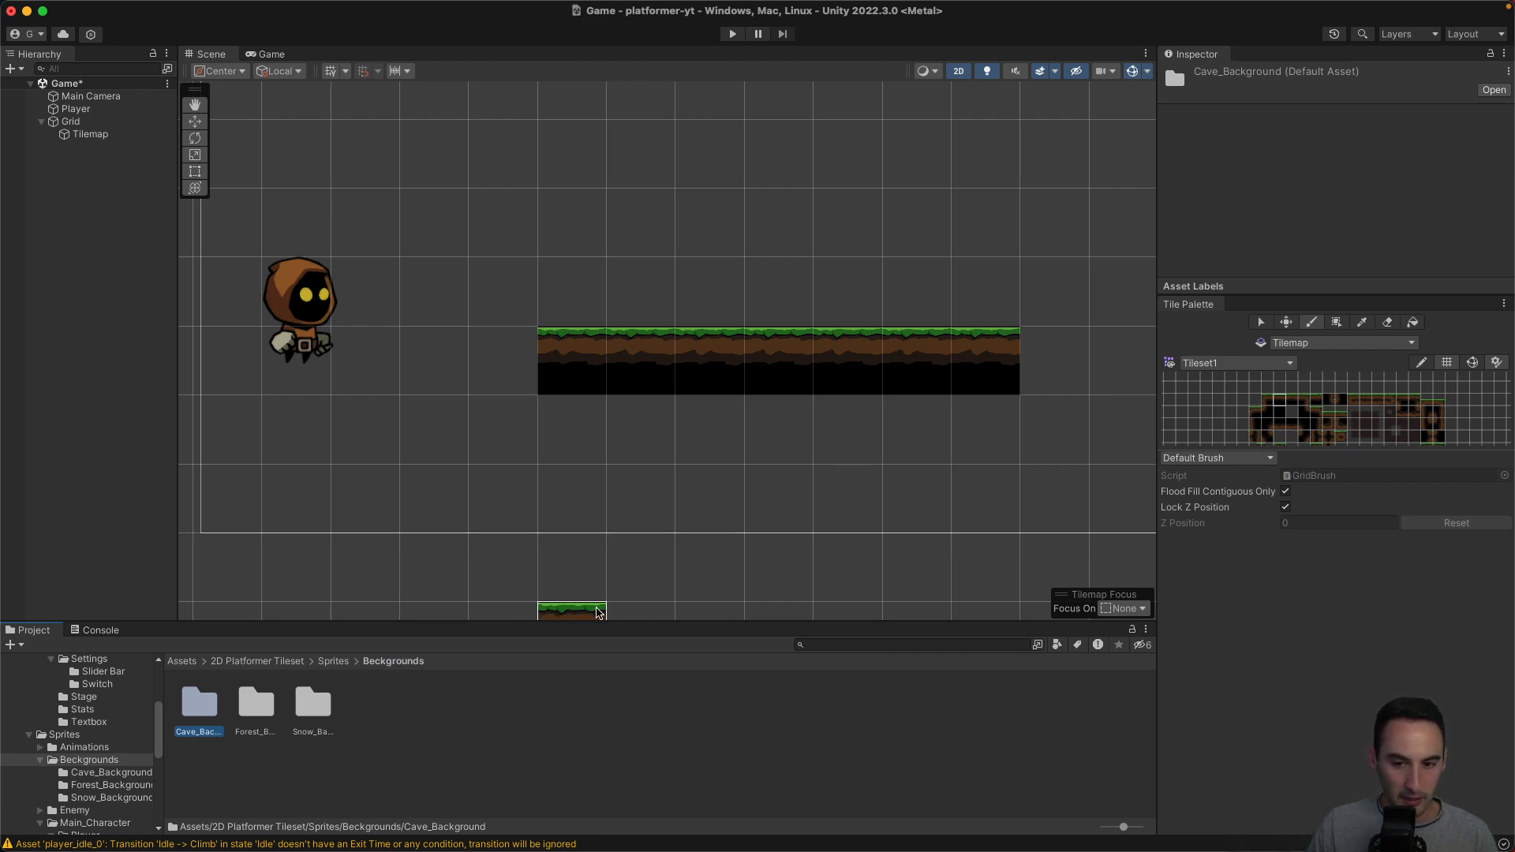
Reopen the TileRules folder, select GrassRule and enlarge its properties area to reveal the Tiling Rules list.
{"action": "left_click", "coordinate": [181, 661]}
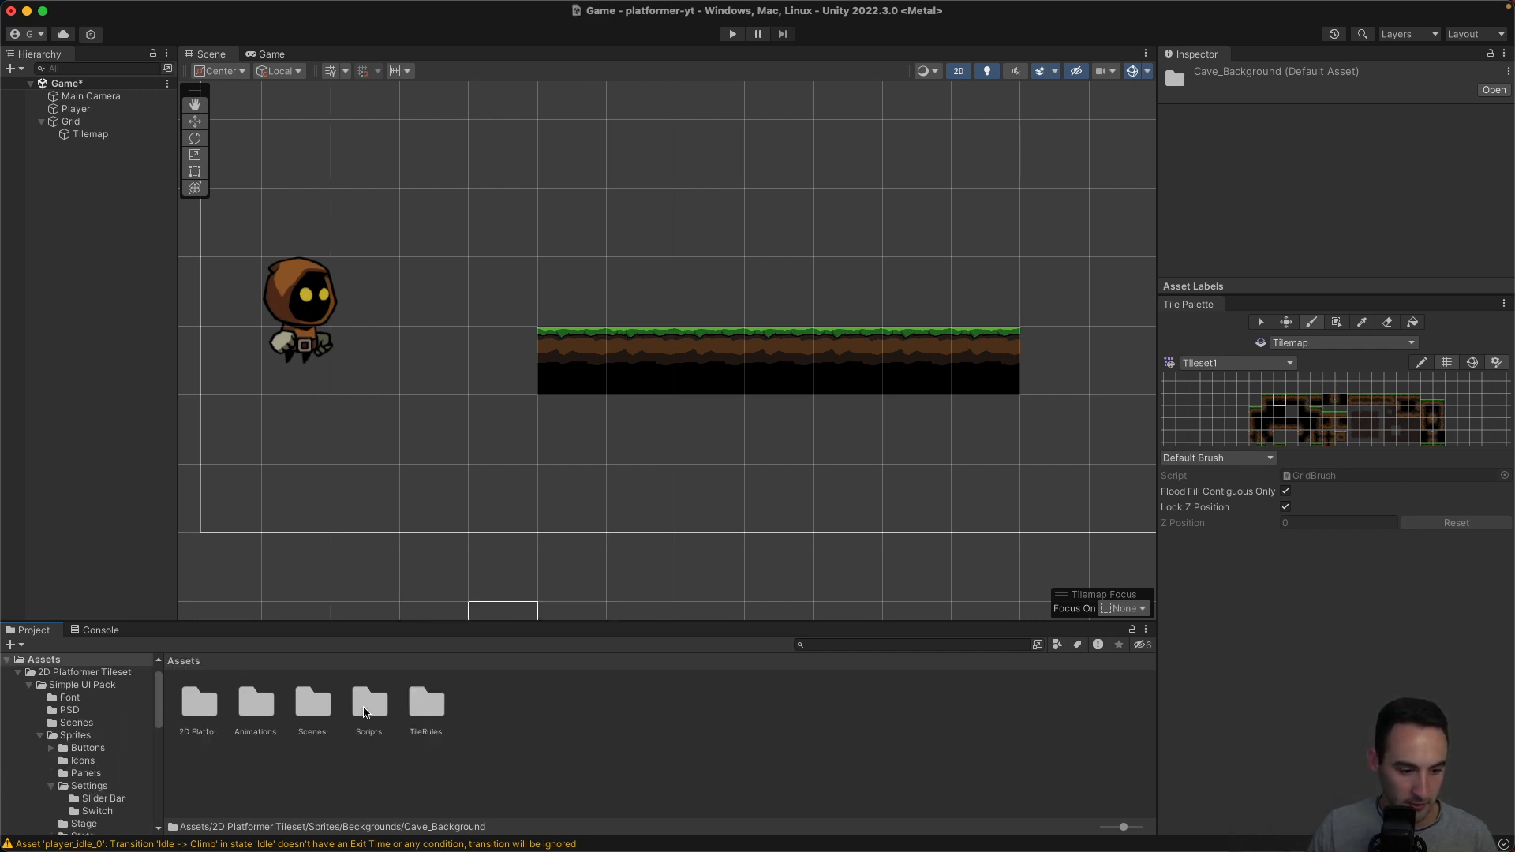
{"action": "double_click", "coordinate": [426, 703]}
{"action": "left_click", "coordinate": [198, 706]}
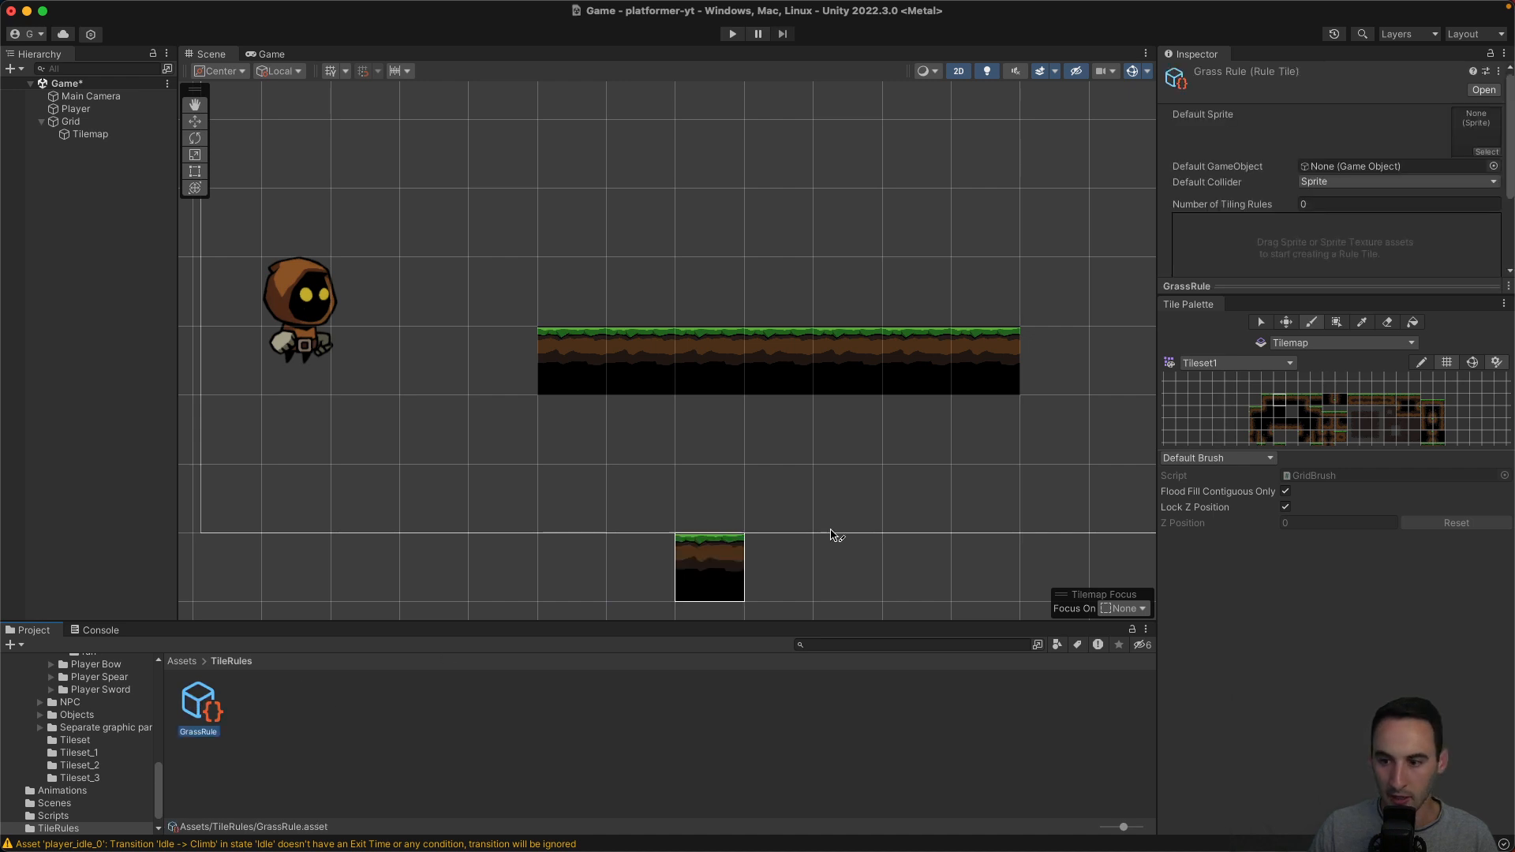
{"action": "left_click_drag", "start_coordinate": [1335, 298], "coordinate": [1336, 483]}
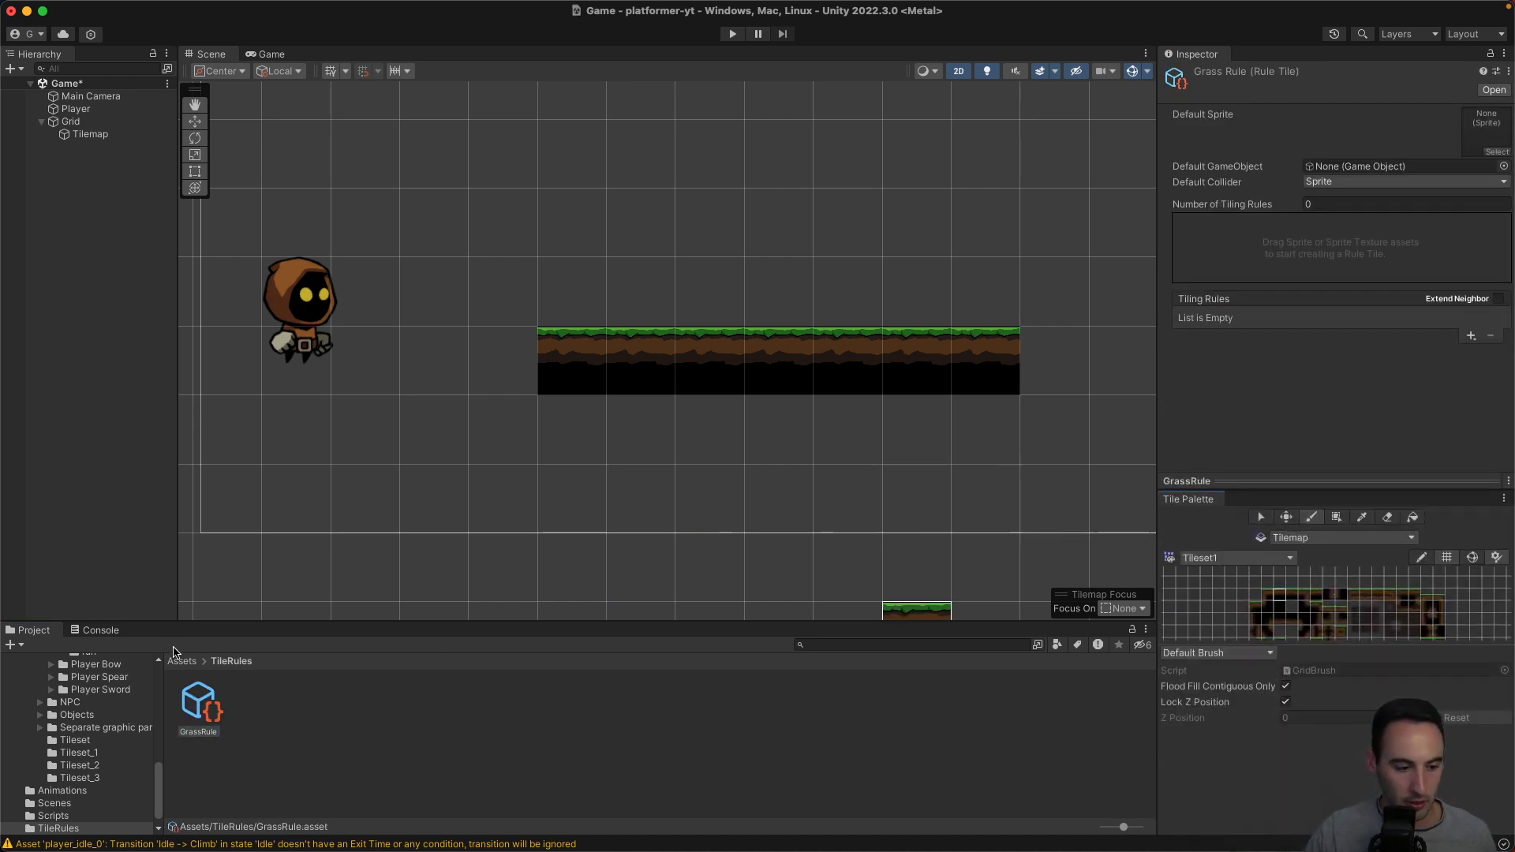
Examine the tileset_1 sprites in the 2D Platformer Tileset's Tileset folder, select tileset_1_0, and return to the TileRules folder.
{"action": "left_click", "coordinate": [181, 661]}
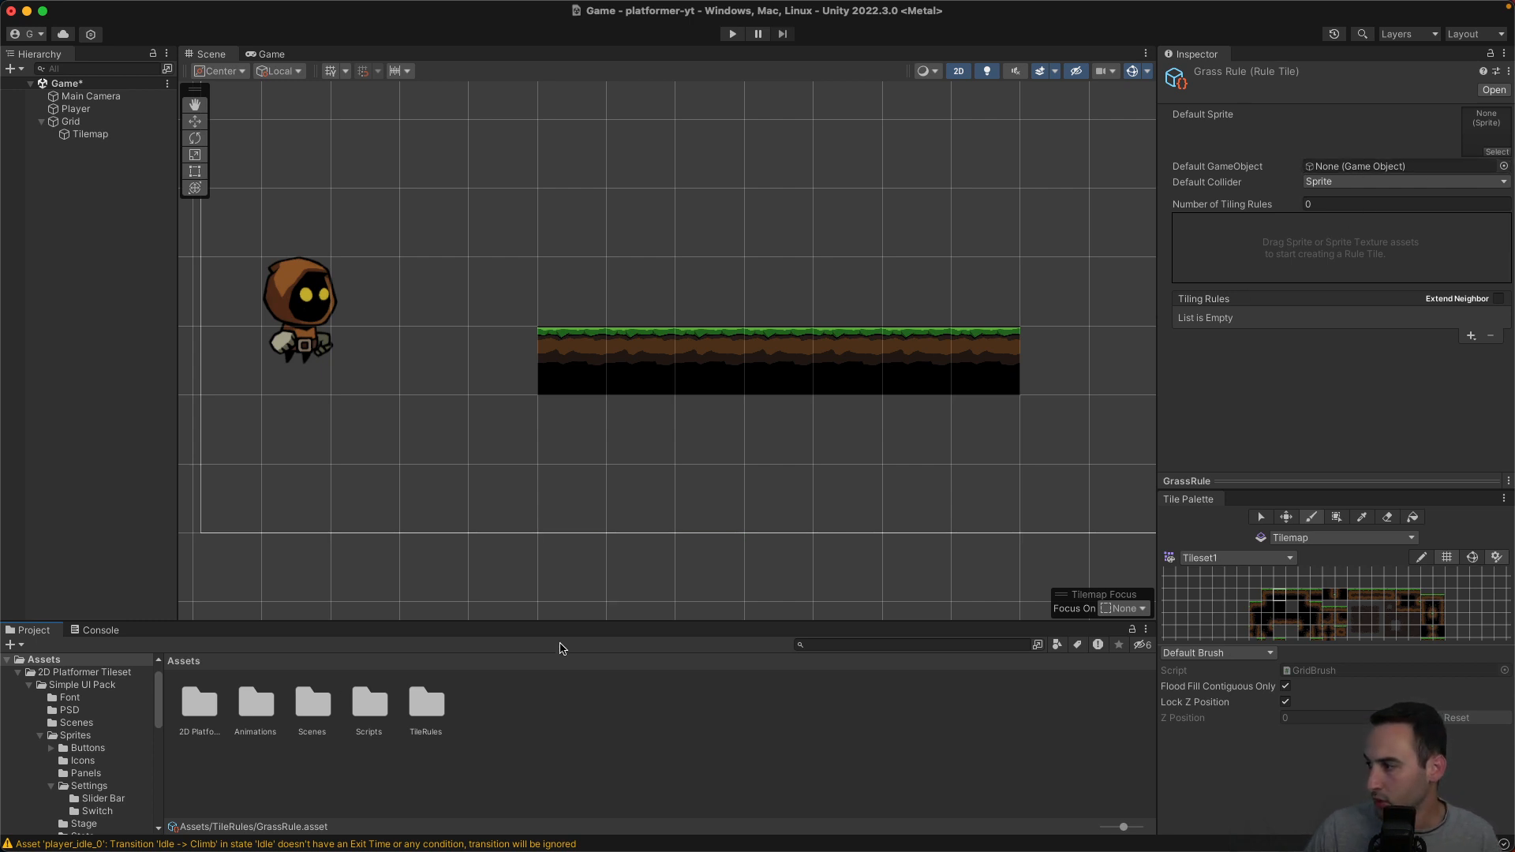
{"action": "left_click", "coordinate": [201, 708]}
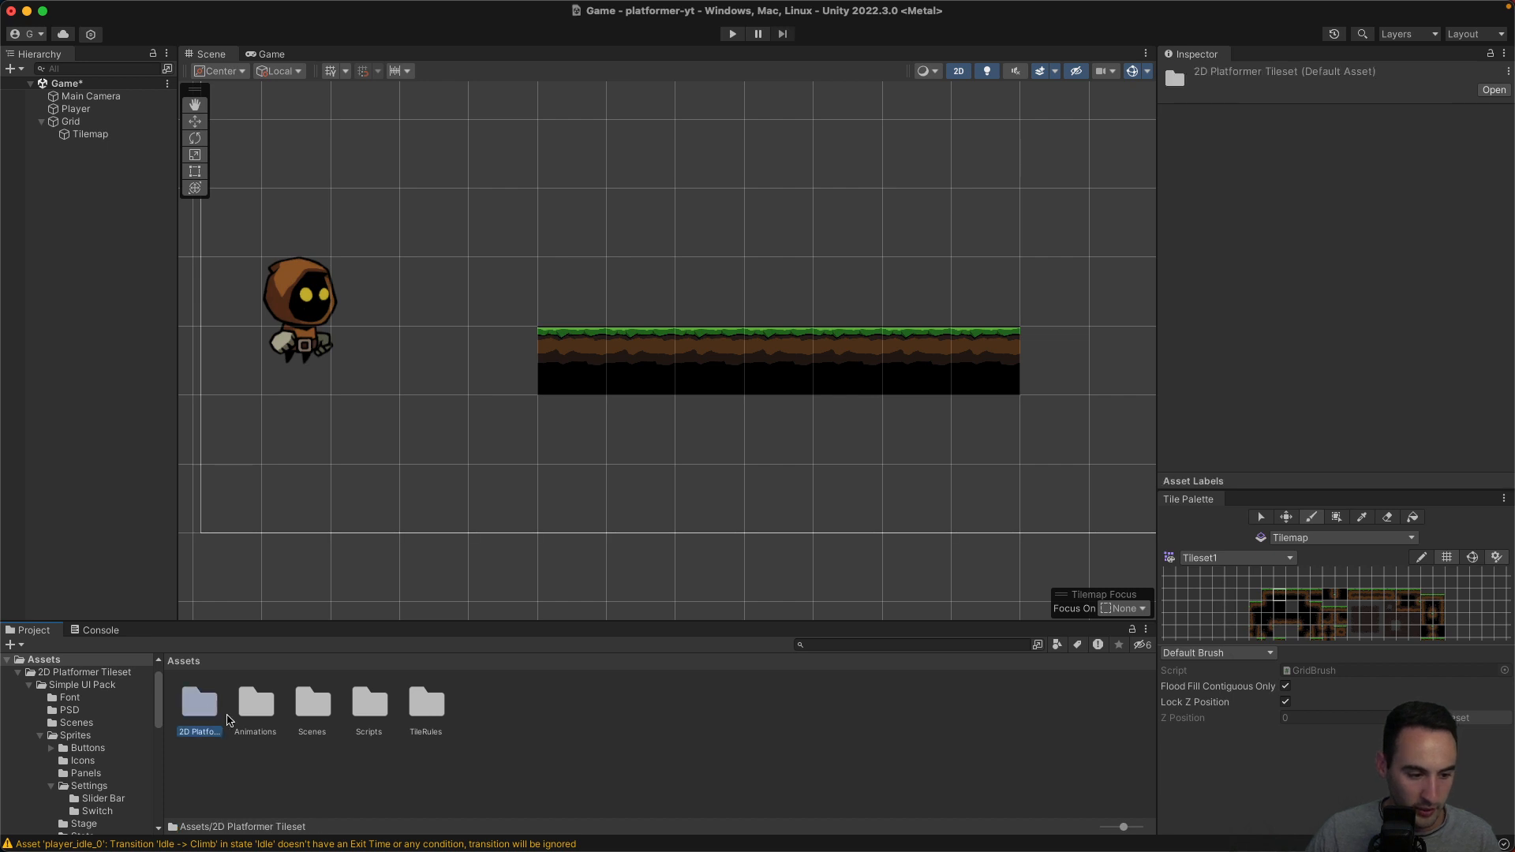
{"action": "double_click", "coordinate": [216, 712]}
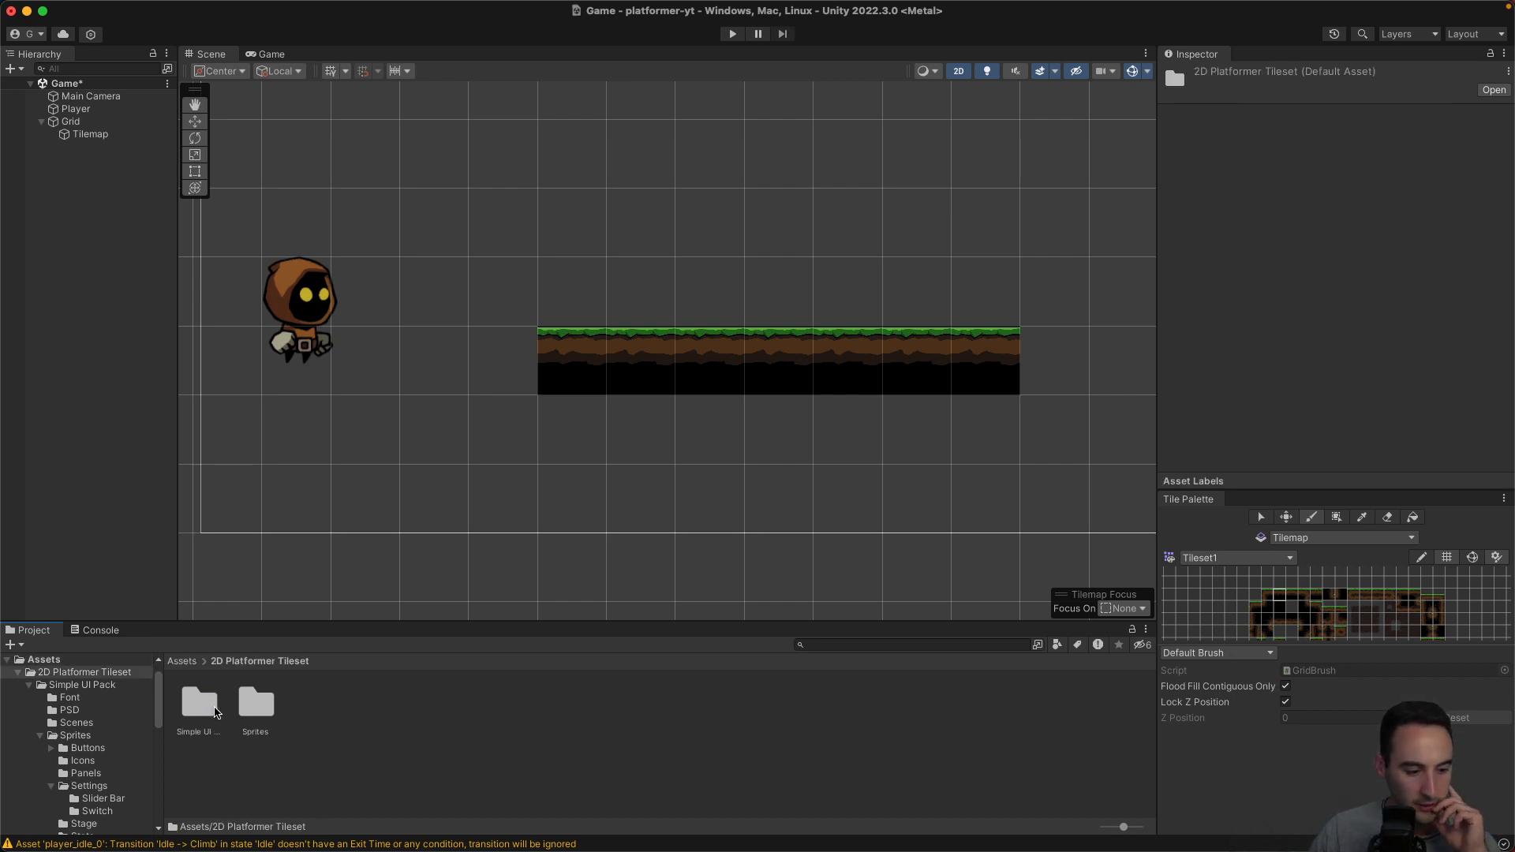
{"action": "double_click", "coordinate": [256, 705]}
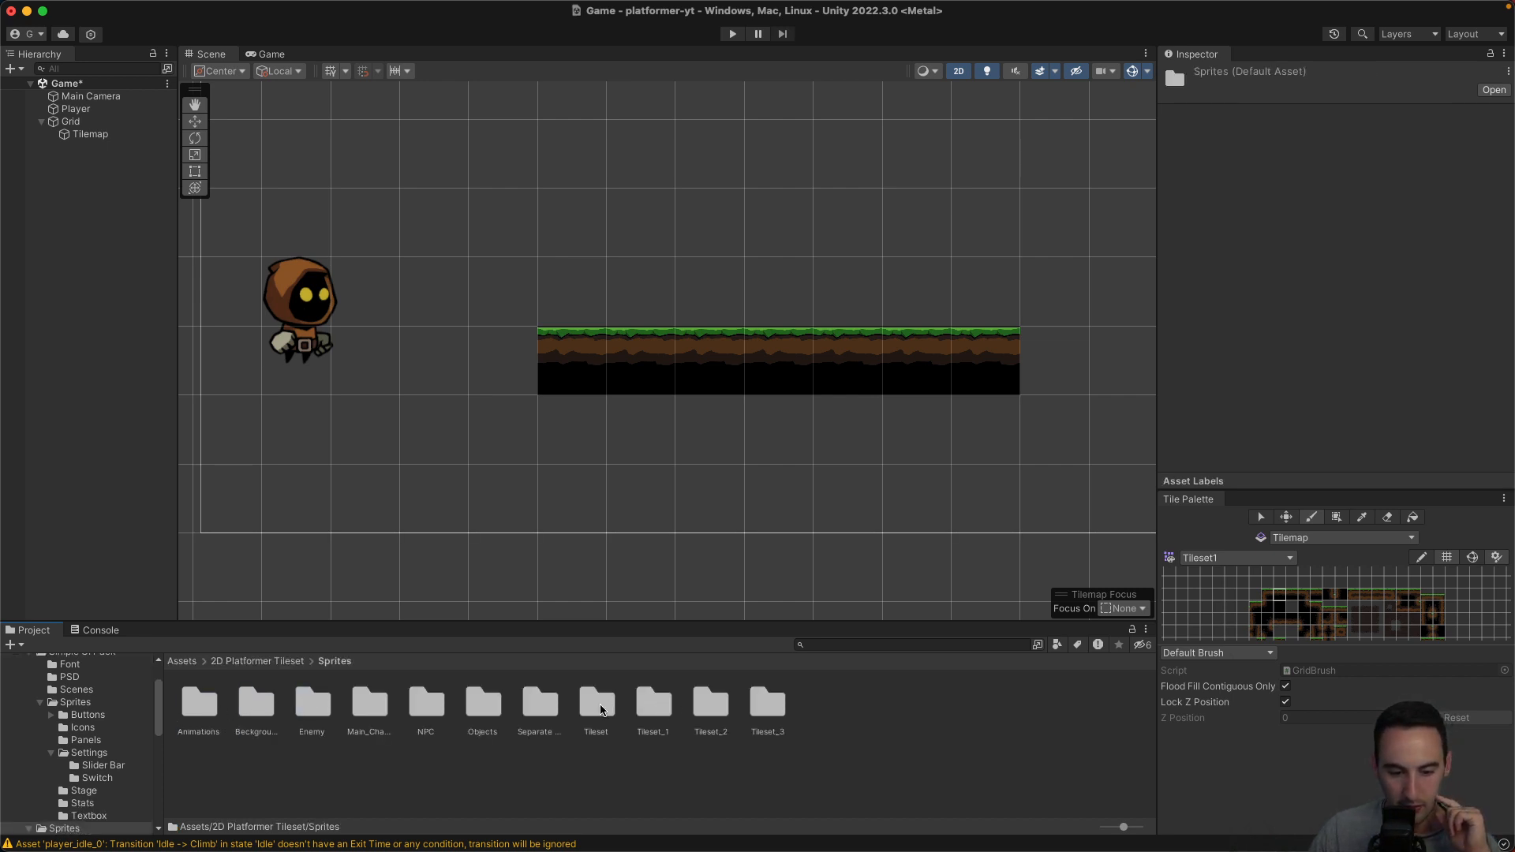
{"action": "double_click", "coordinate": [598, 705]}
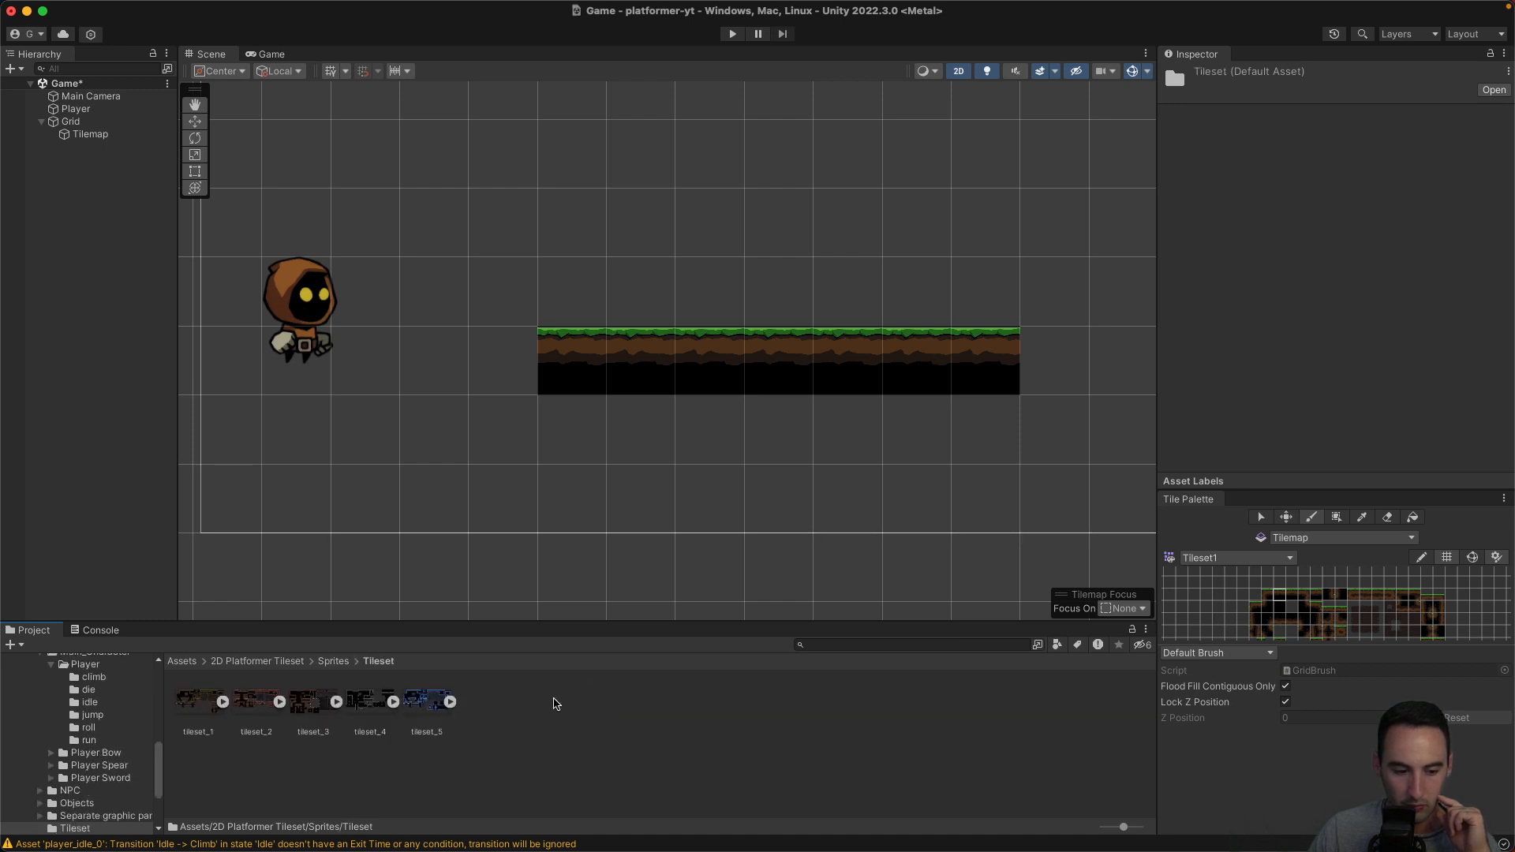
{"action": "left_click", "coordinate": [223, 704]}
{"action": "left_click", "coordinate": [268, 706]}
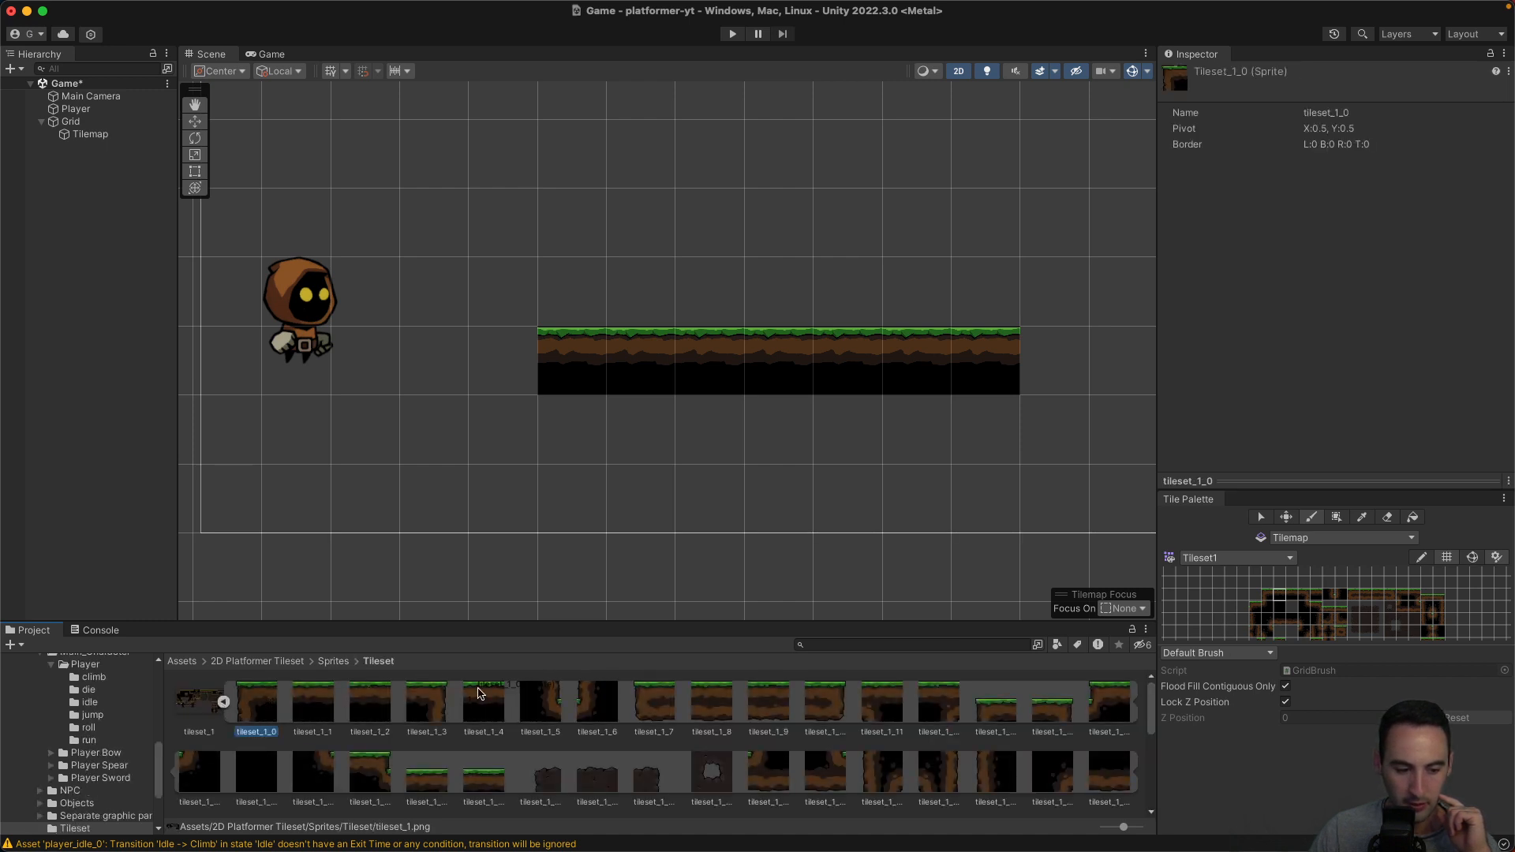
{"action": "mouse_move", "coordinate": [267, 708]}
{"action": "left_mouse_down"}
{"action": "mouse_move", "coordinate": [1339, 308]}
{"action": "mouse_move", "coordinate": [238, 821]}
{"action": "mouse_move", "coordinate": [254, 682]}
{"action": "mouse_move", "coordinate": [268, 700]}
{"action": "left_mouse_up"}
{"action": "left_click", "coordinate": [182, 661]}
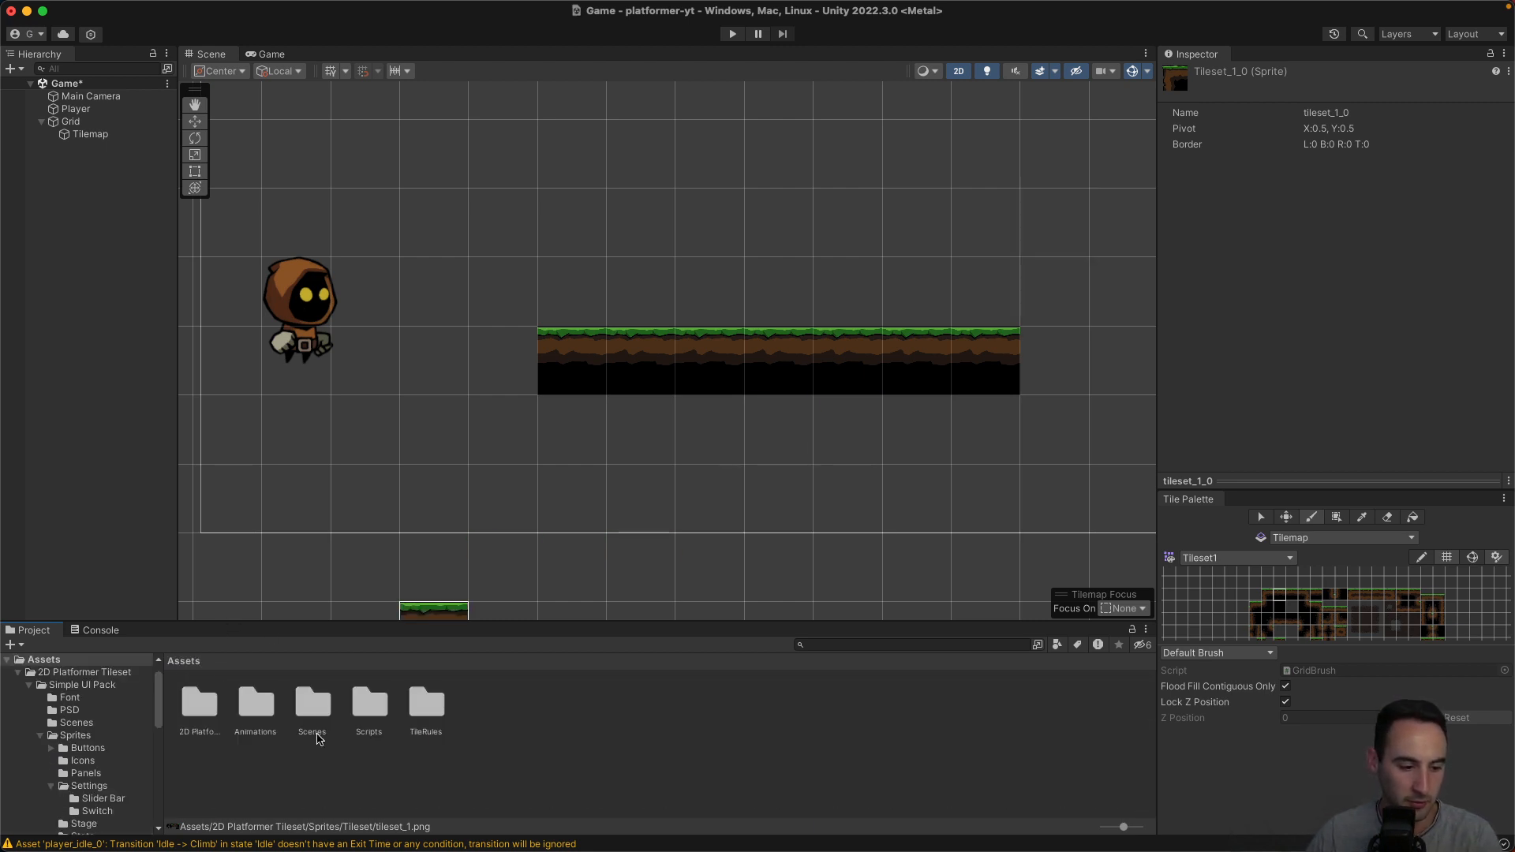
{"action": "double_click", "coordinate": [426, 703]}
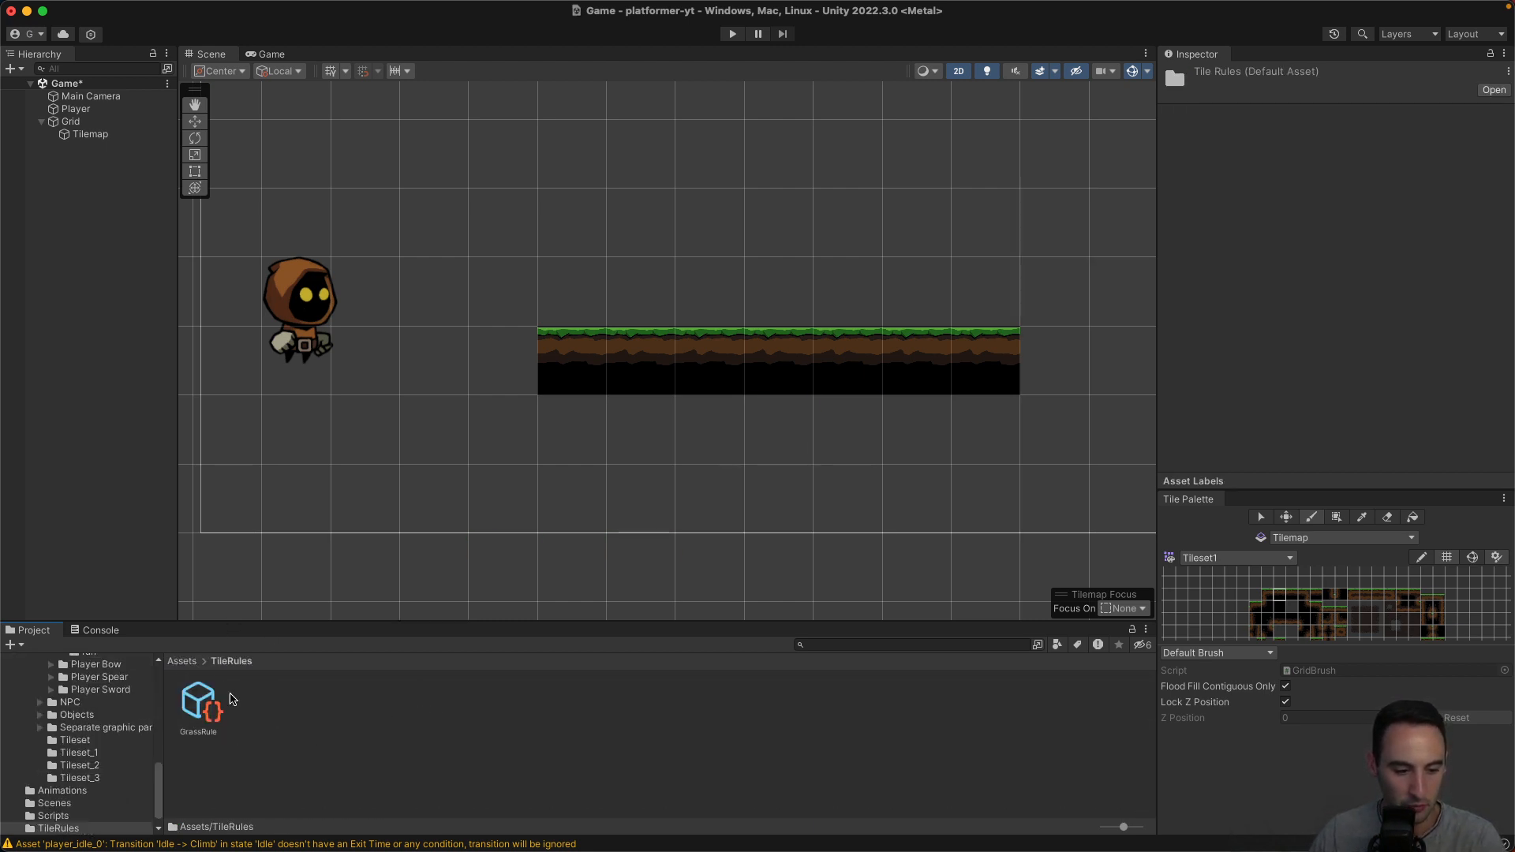
Lock the Inspector on GrassRule and dock a second Inspector beside the Scene view, narrowing it to widen the scene.
{"action": "left_click", "coordinate": [187, 694]}
{"action": "left_click", "coordinate": [1492, 55]}
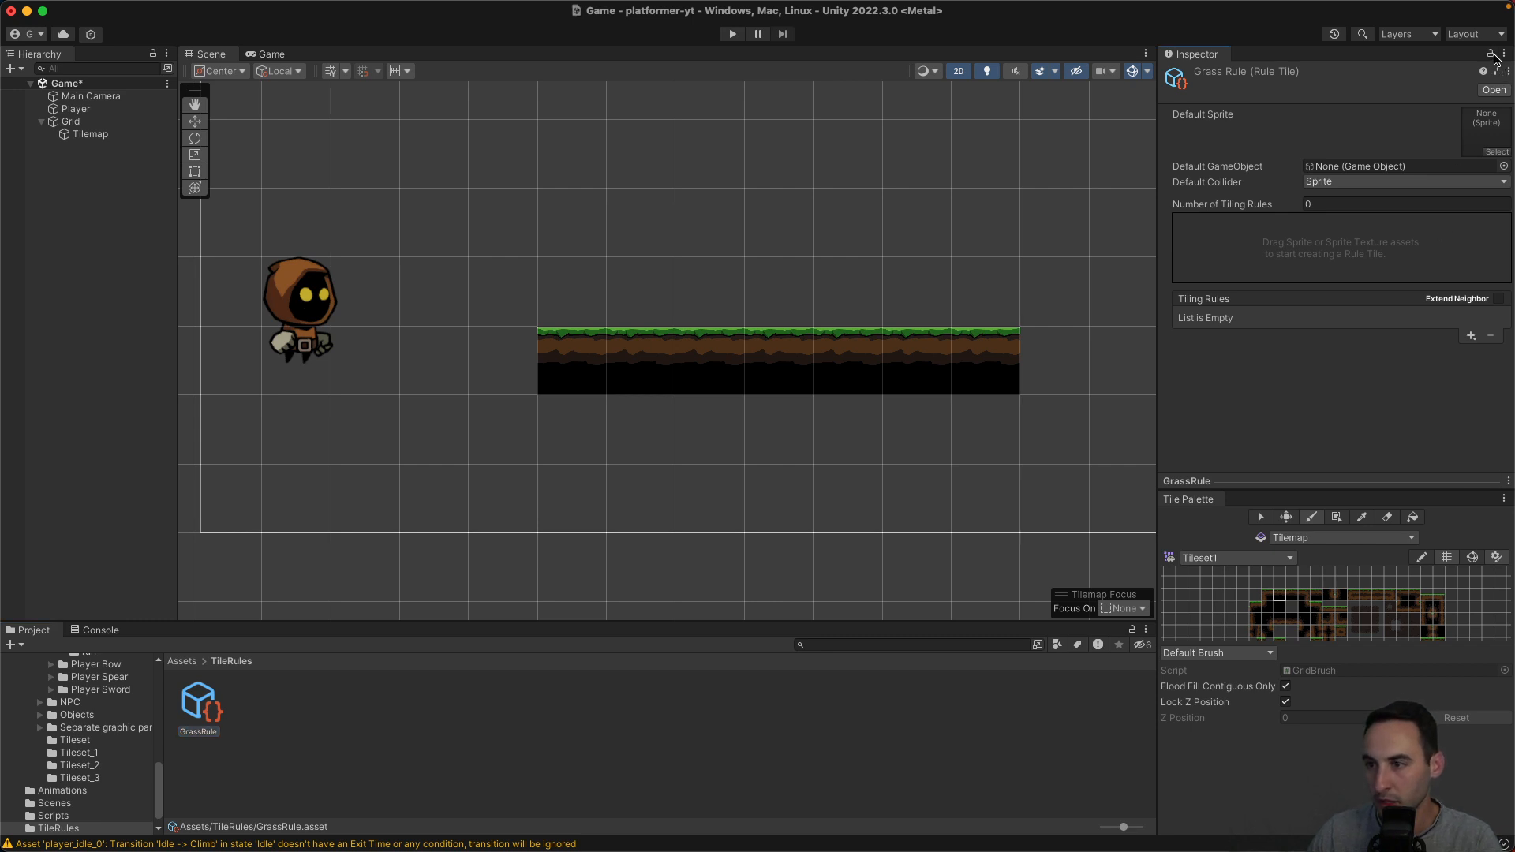
{"action": "right_click", "coordinate": [1204, 56]}
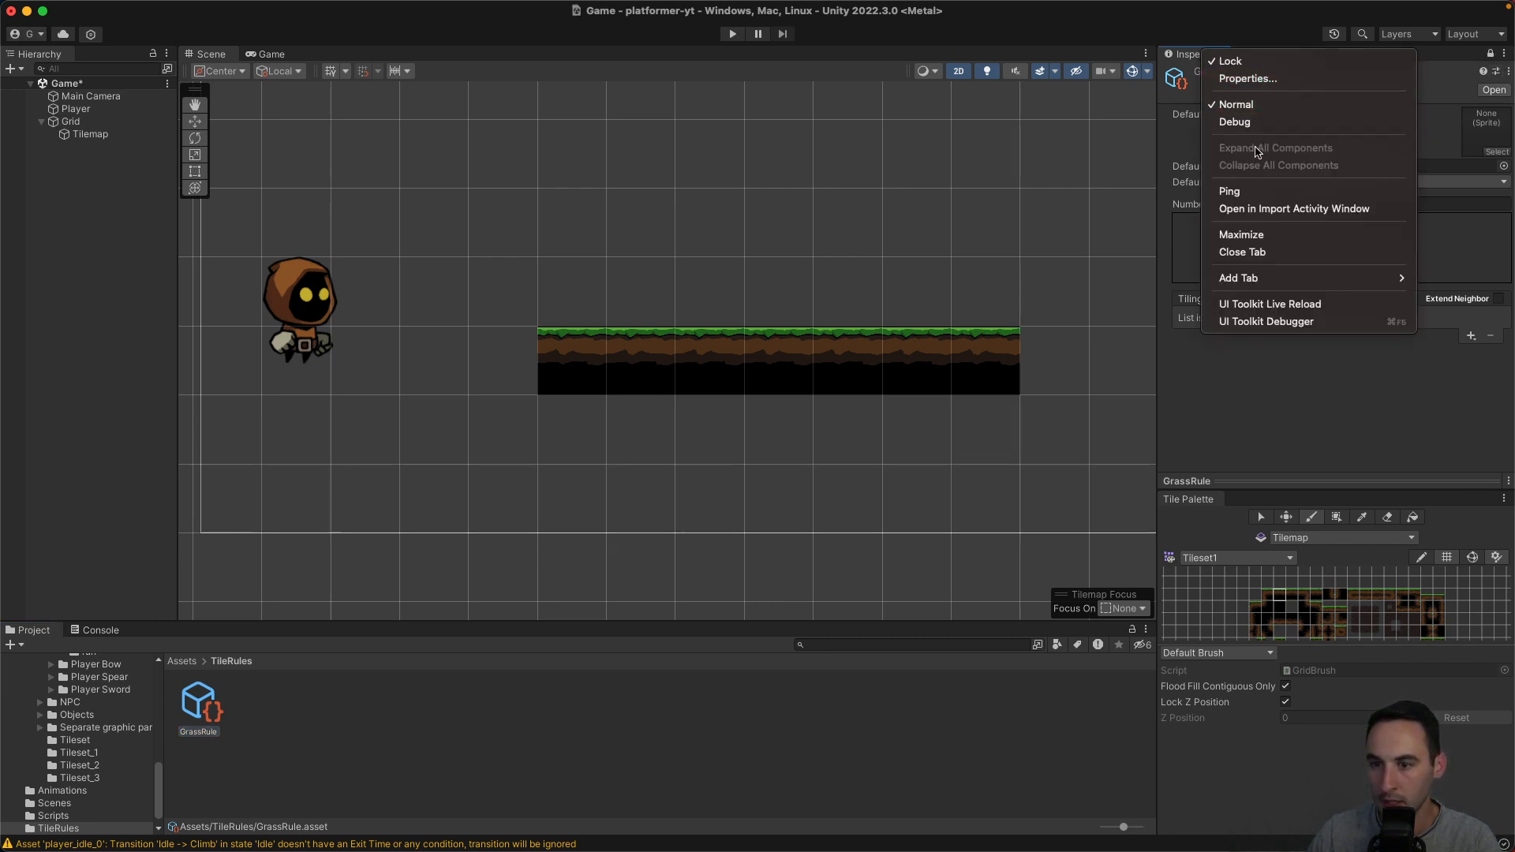
{"action": "mouse_move", "coordinate": [1263, 278]}
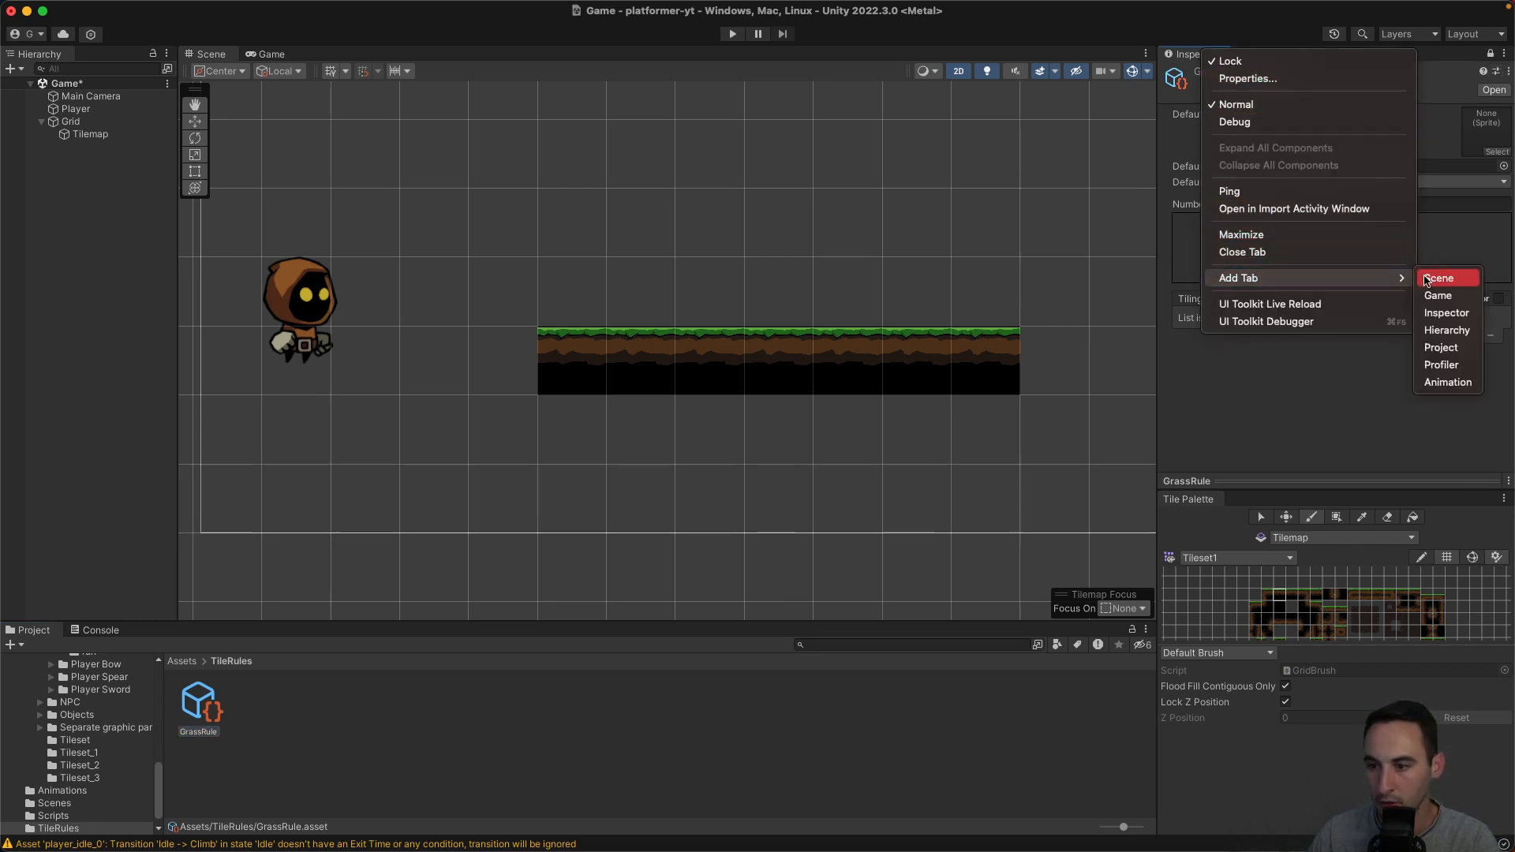
{"action": "left_click", "coordinate": [1444, 313]}
{"action": "left_click_drag", "start_coordinate": [1259, 56], "coordinate": [1128, 150]}
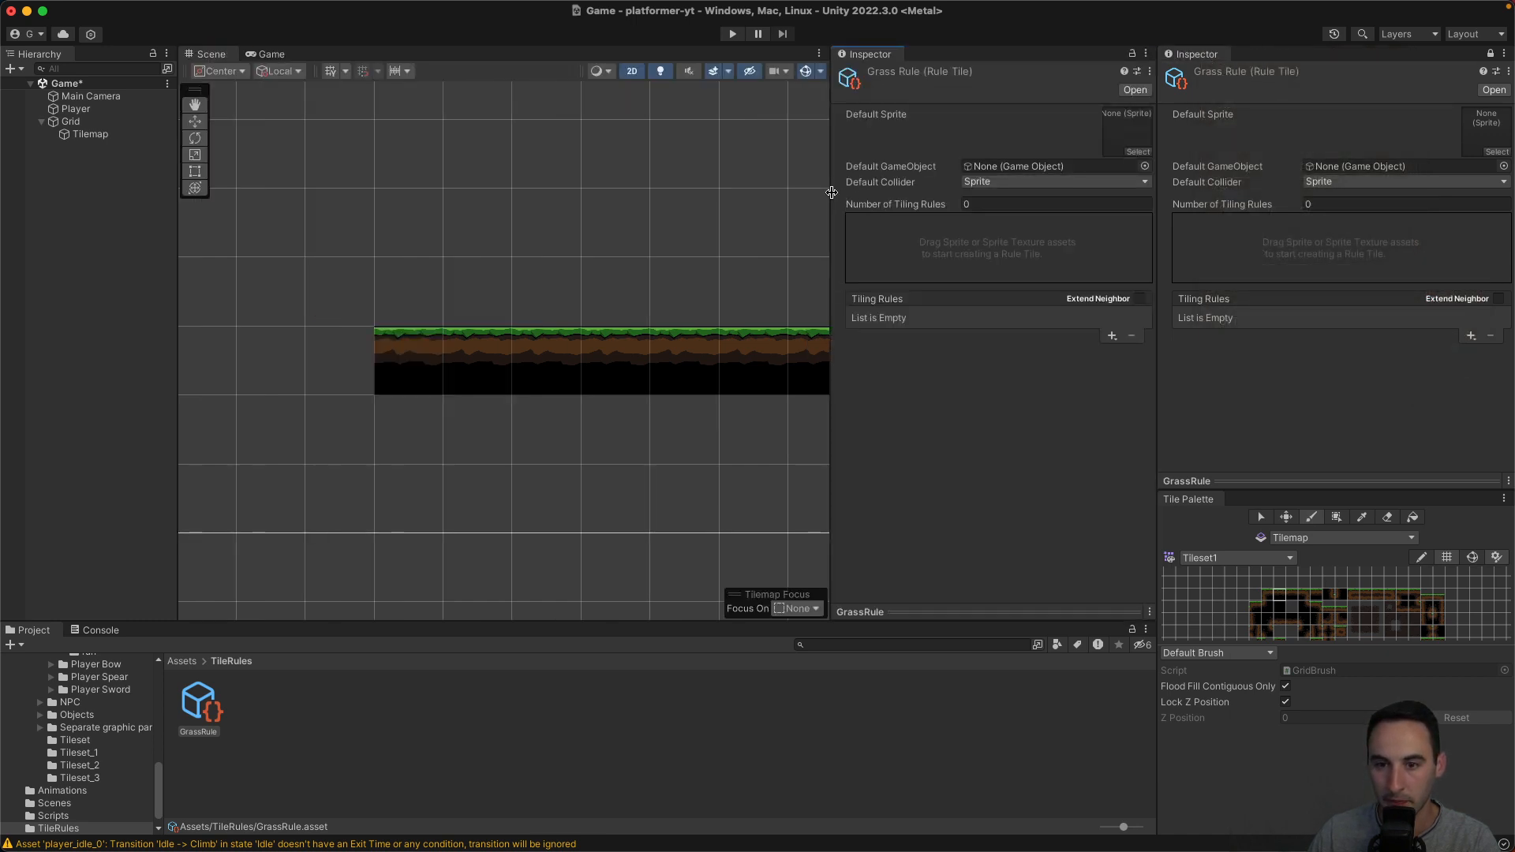
{"action": "left_click_drag", "start_coordinate": [831, 199], "coordinate": [888, 200]}
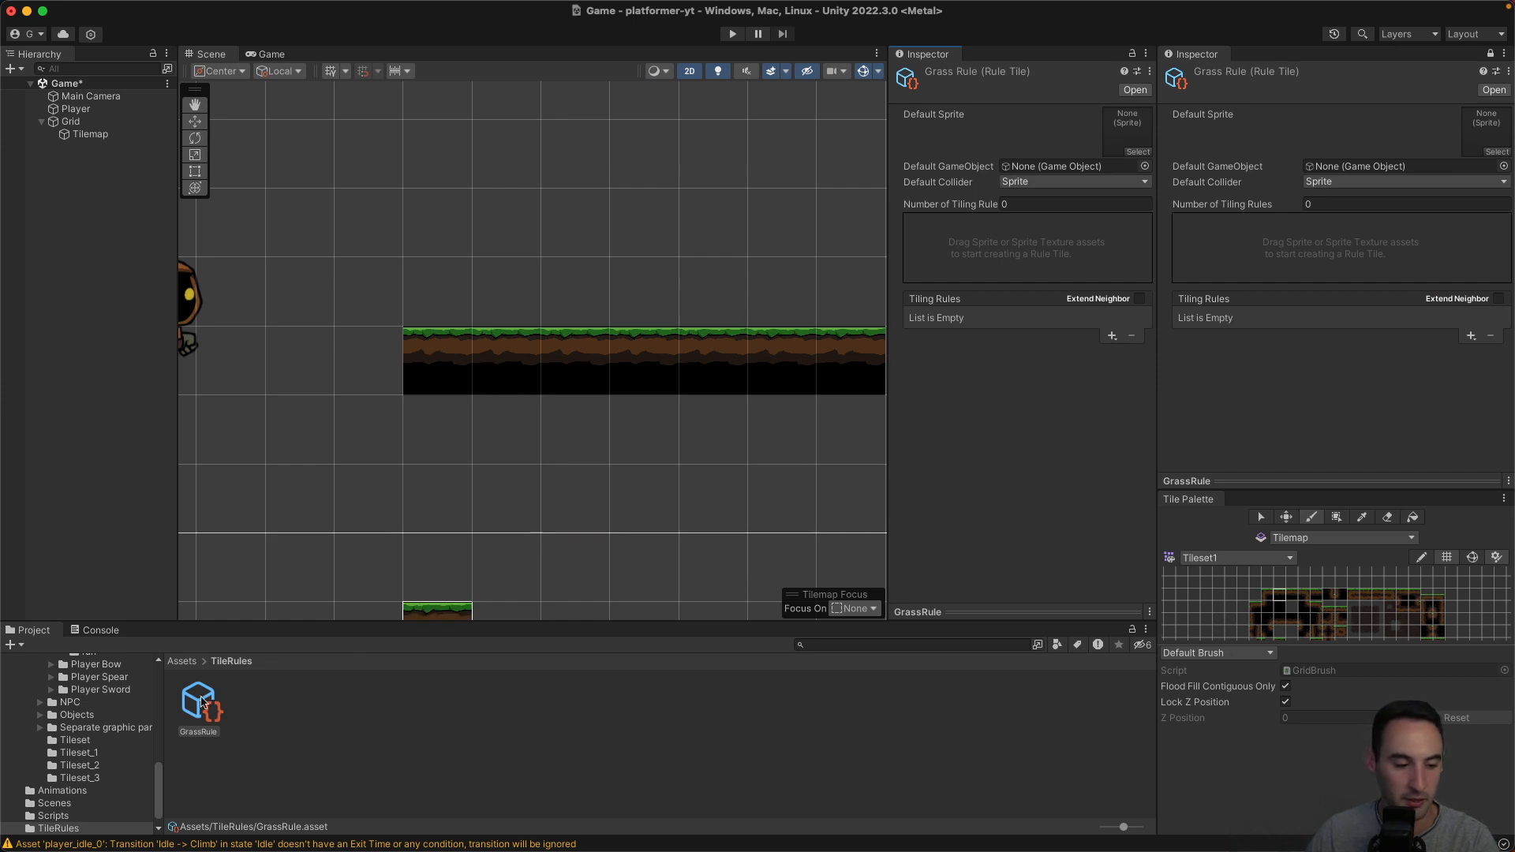
Open the Tileset folder inside the 2D Platformer Tileset's Sprites folder.
{"action": "left_click", "coordinate": [182, 662]}
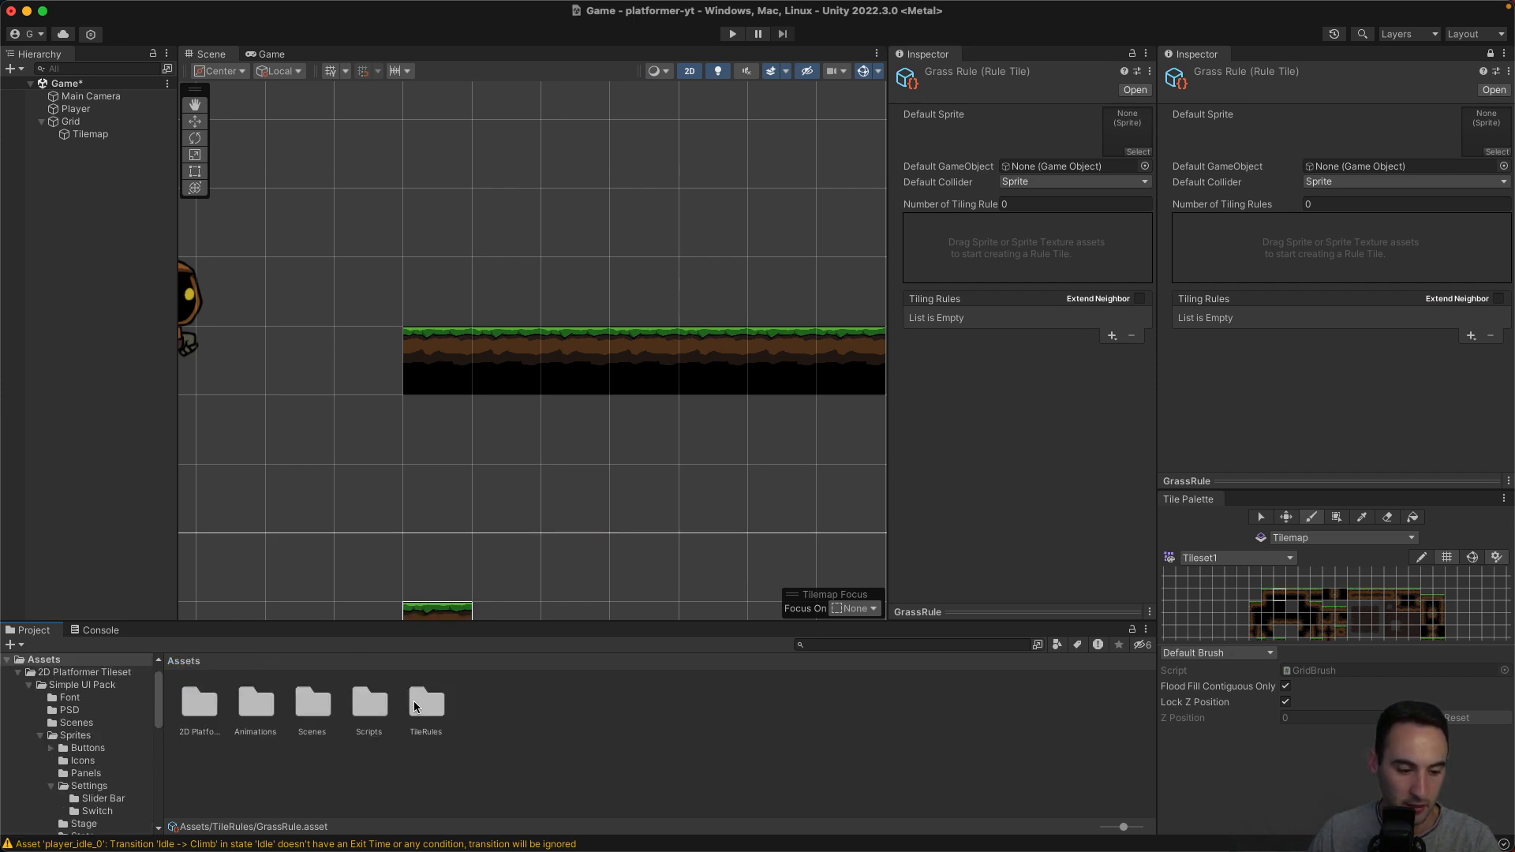
{"action": "double_click", "coordinate": [369, 702]}
{"action": "left_click", "coordinate": [183, 661]}
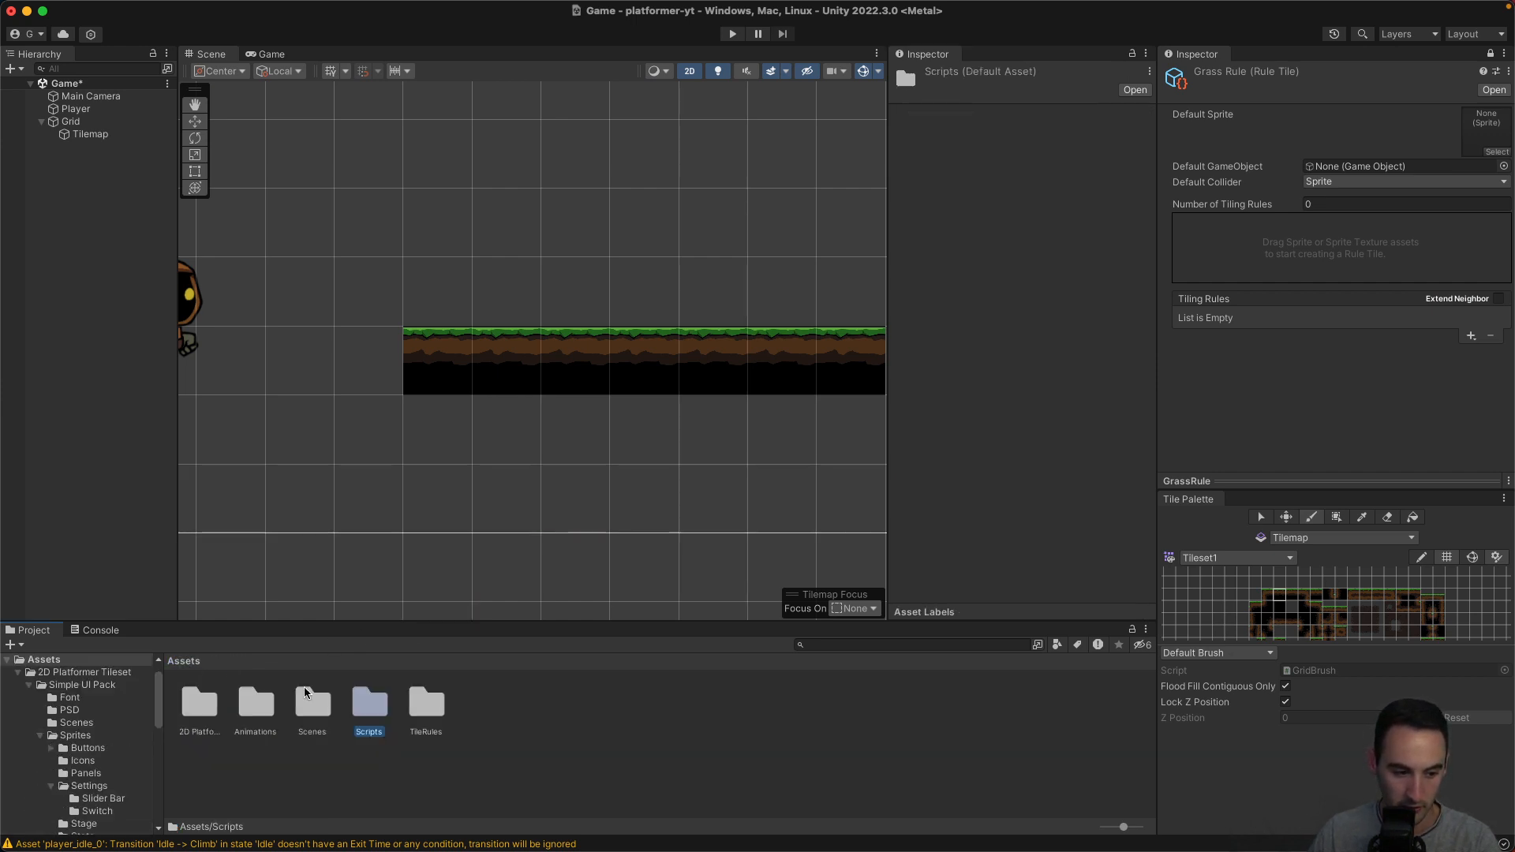
{"action": "double_click", "coordinate": [302, 706]}
{"action": "left_click", "coordinate": [184, 661]}
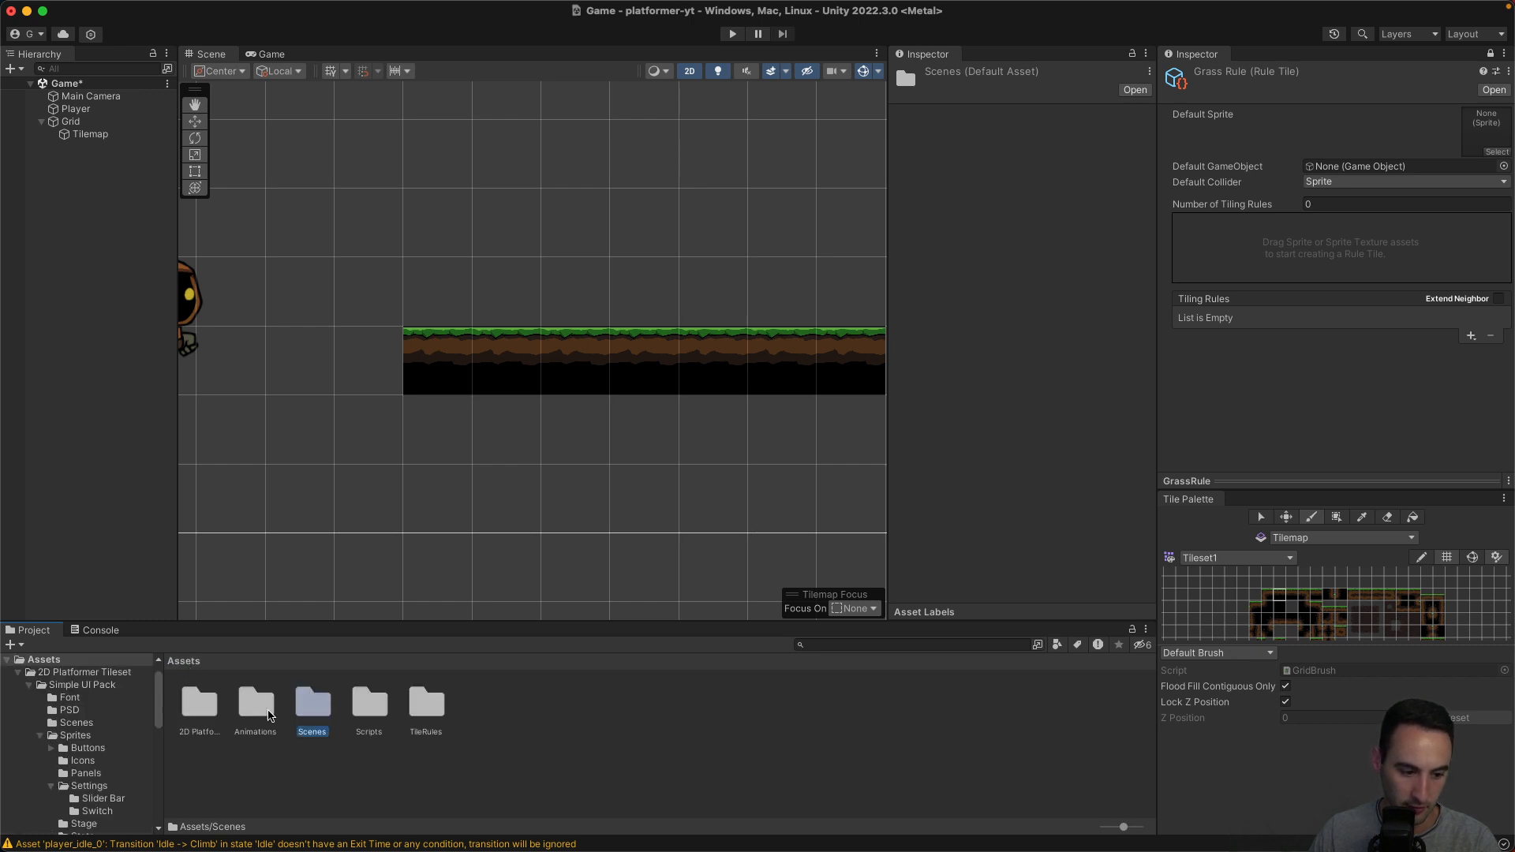
{"action": "left_click", "coordinate": [200, 705]}
{"action": "double_click", "coordinate": [200, 705]}
{"action": "double_click", "coordinate": [273, 703]}
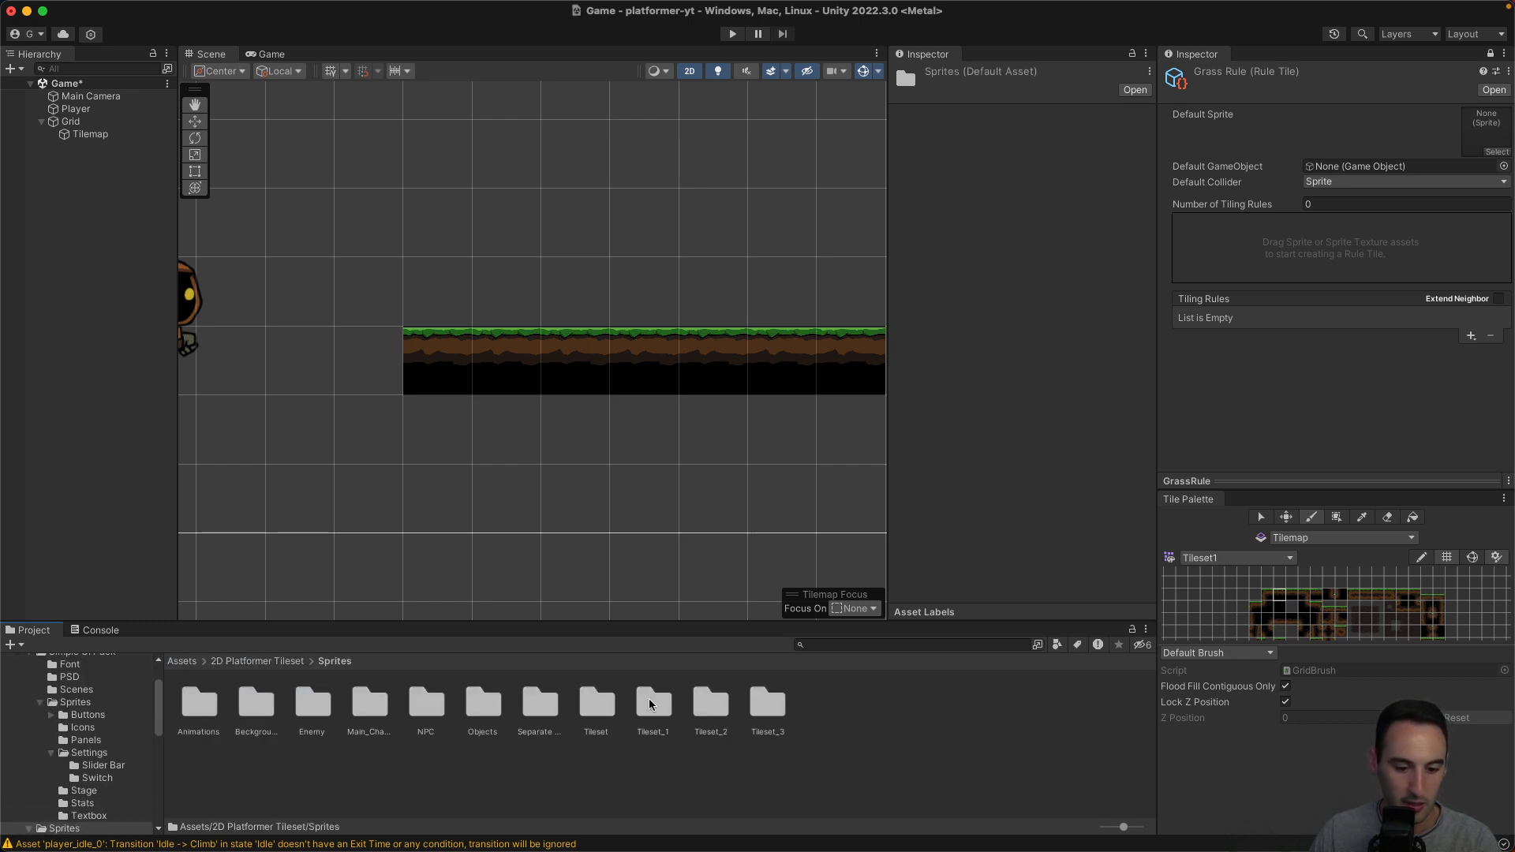
{"action": "double_click", "coordinate": [596, 702]}
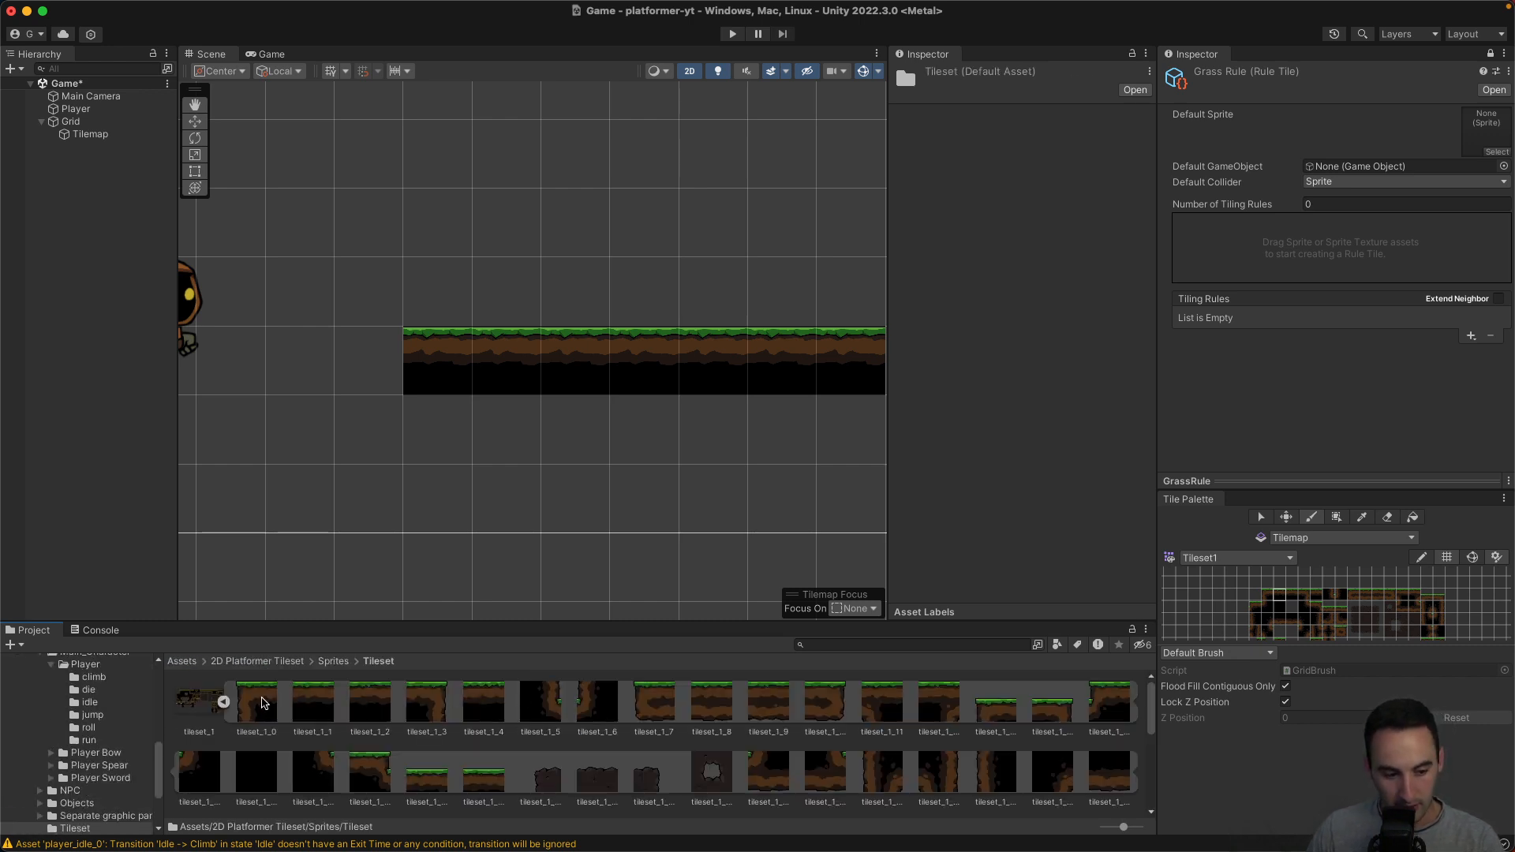
Inspect the tileset_1_0, tileset_1_1 and tileset_1_2 sprites in the unlocked Inspector while GrassRule stays in the locked one.
{"action": "left_click", "coordinate": [261, 704]}
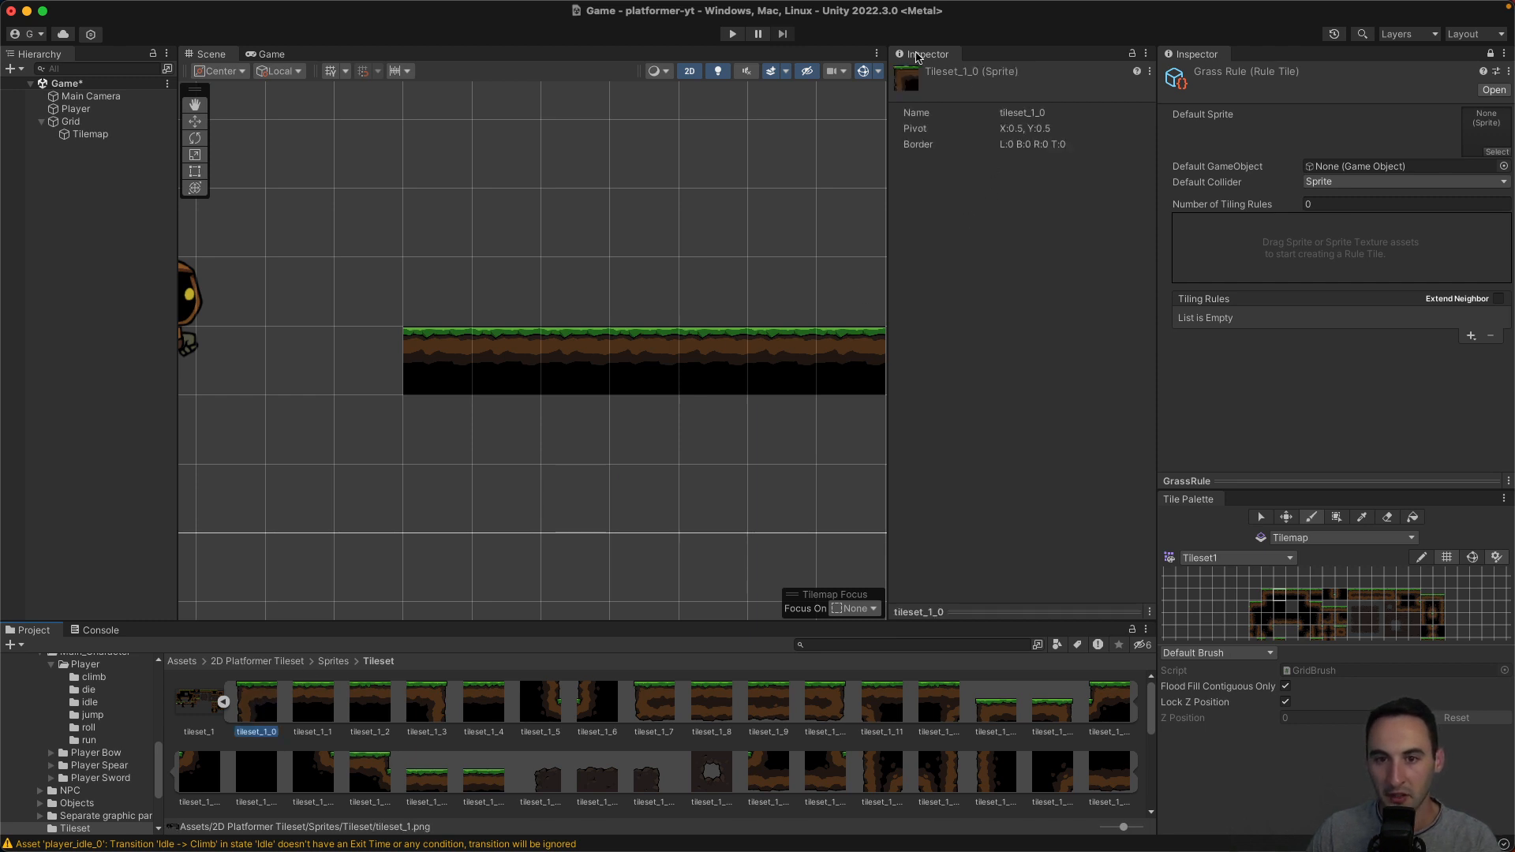
{"action": "left_click", "coordinate": [332, 708]}
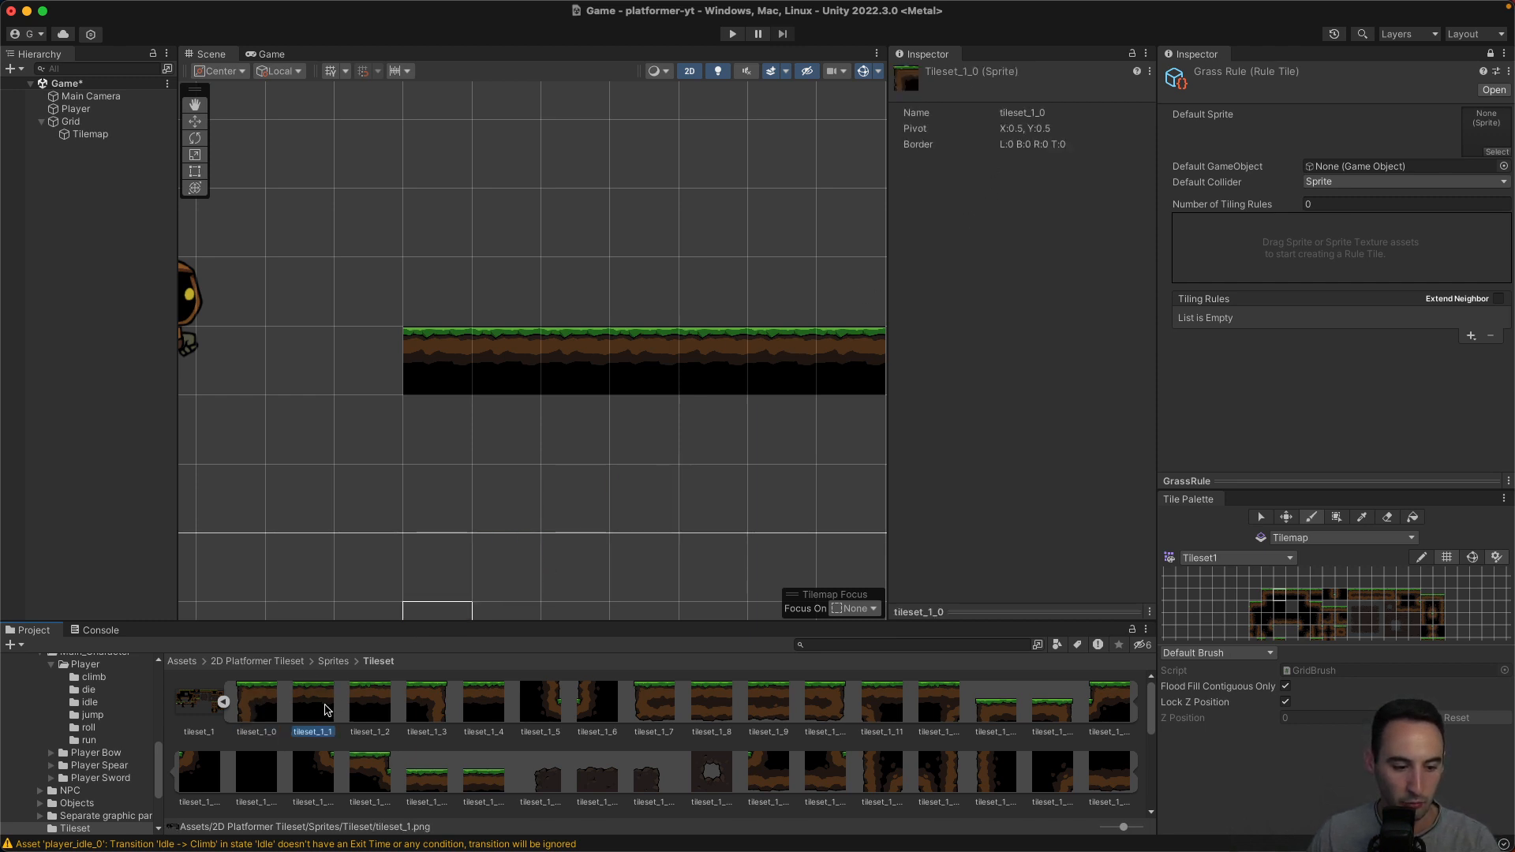
{"action": "left_click", "coordinate": [355, 709]}
{"action": "left_click", "coordinate": [328, 711]}
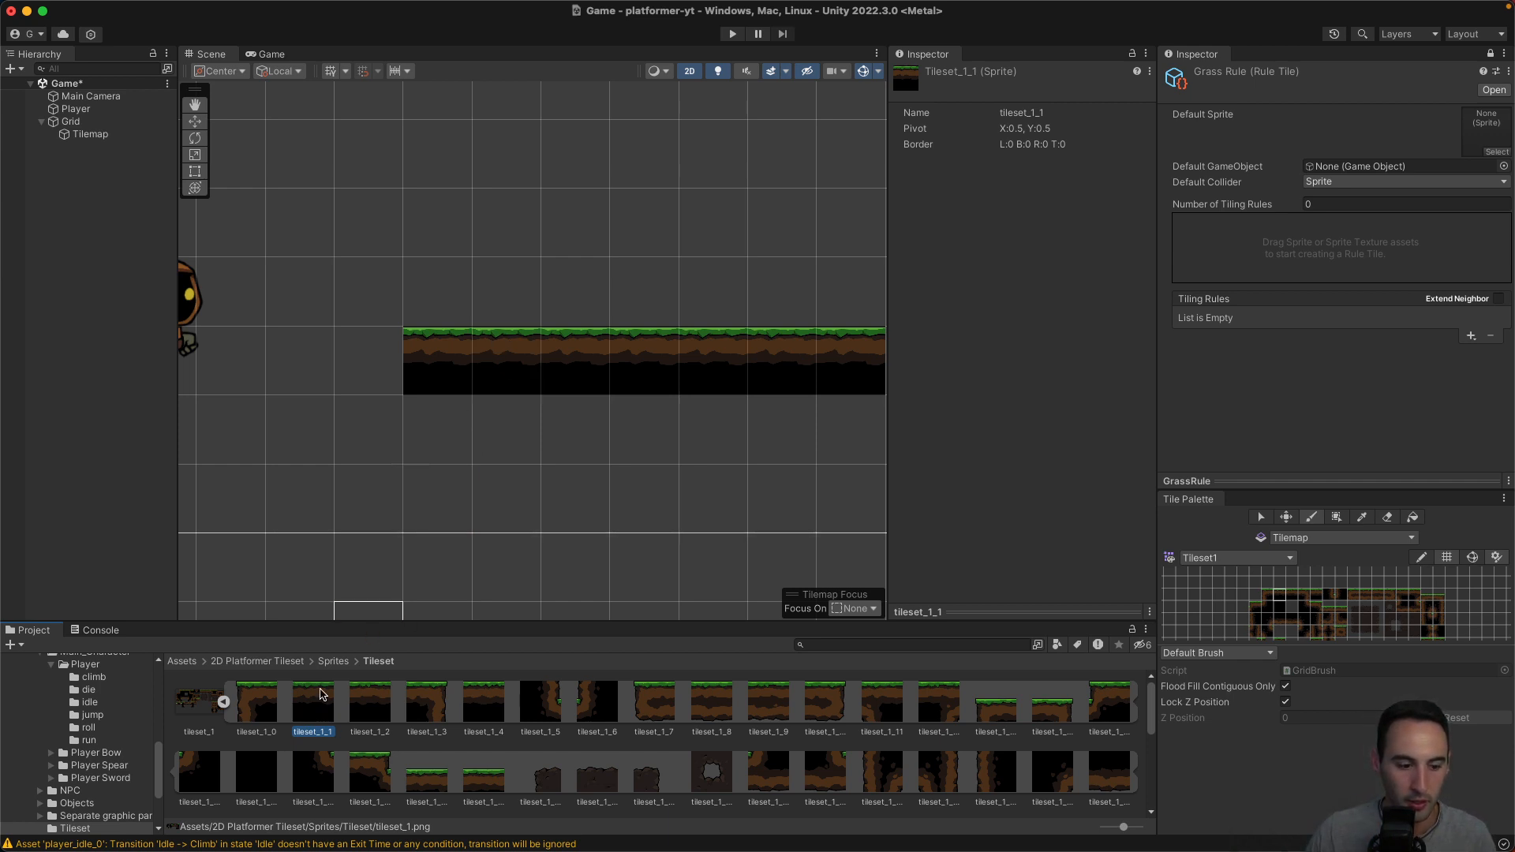
Paint a row of four grass tiles directly beneath the platform's left part and select another grass-topped tile in the Tileset1 palette.
{"action": "left_click_drag", "start_coordinate": [418, 442], "coordinate": [656, 436]}
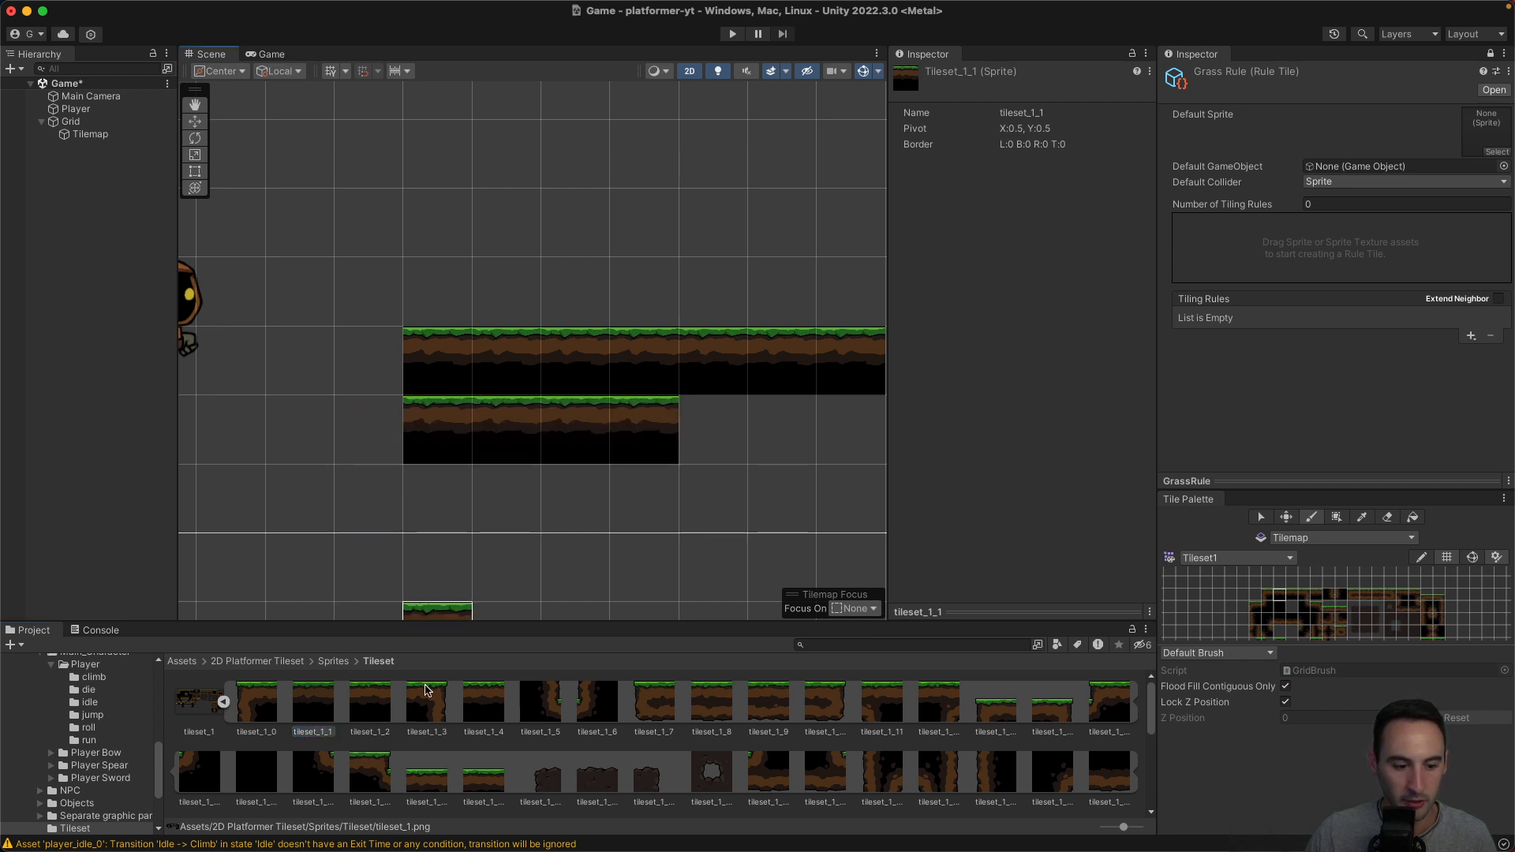
{"action": "left_click", "coordinate": [371, 704]}
{"action": "left_click", "coordinate": [710, 546]}
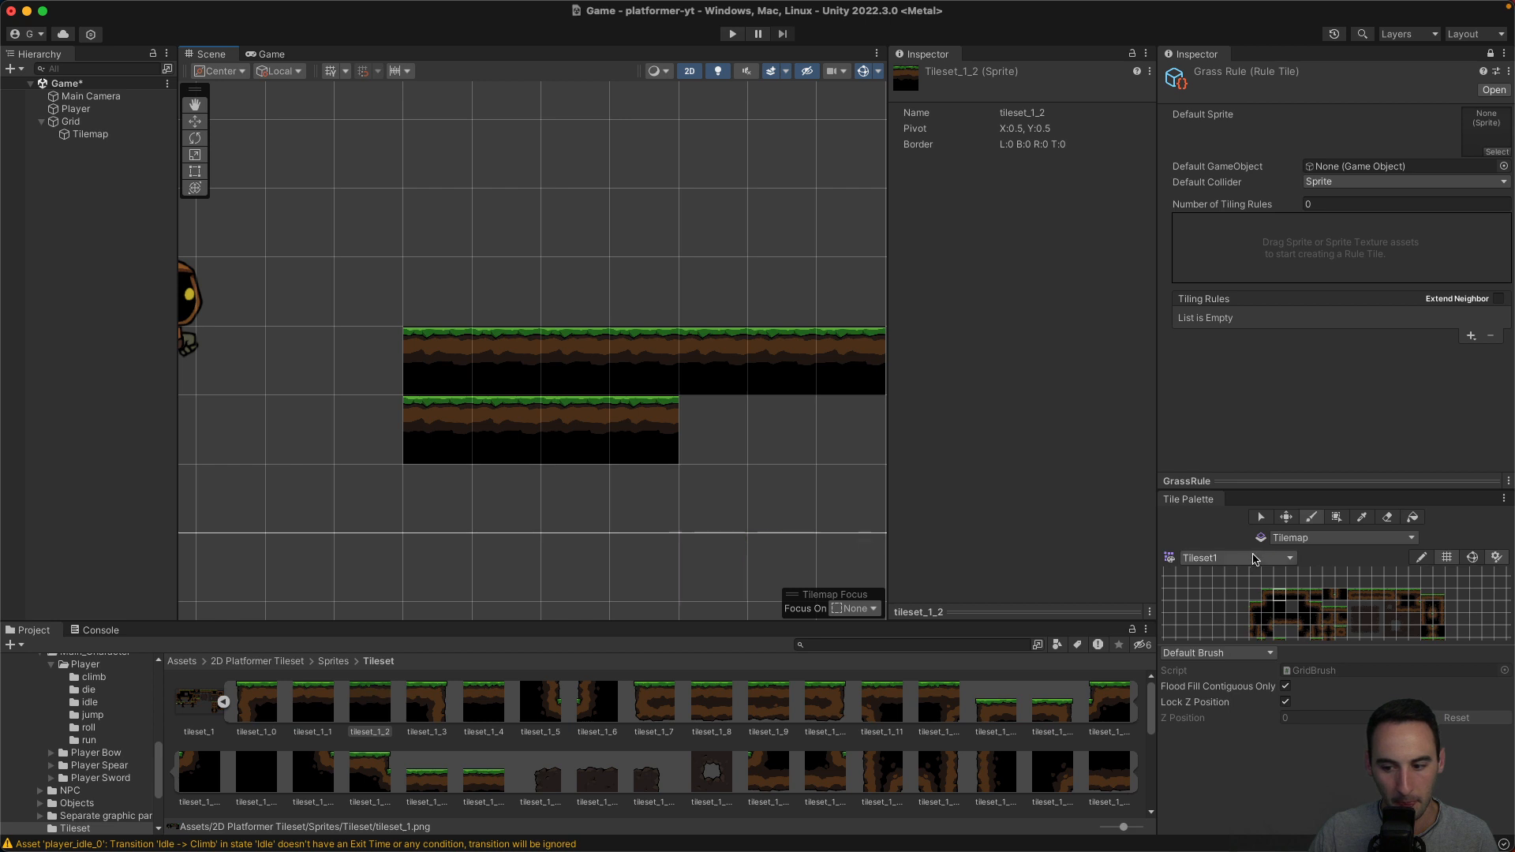
{"action": "left_click", "coordinate": [1292, 595]}
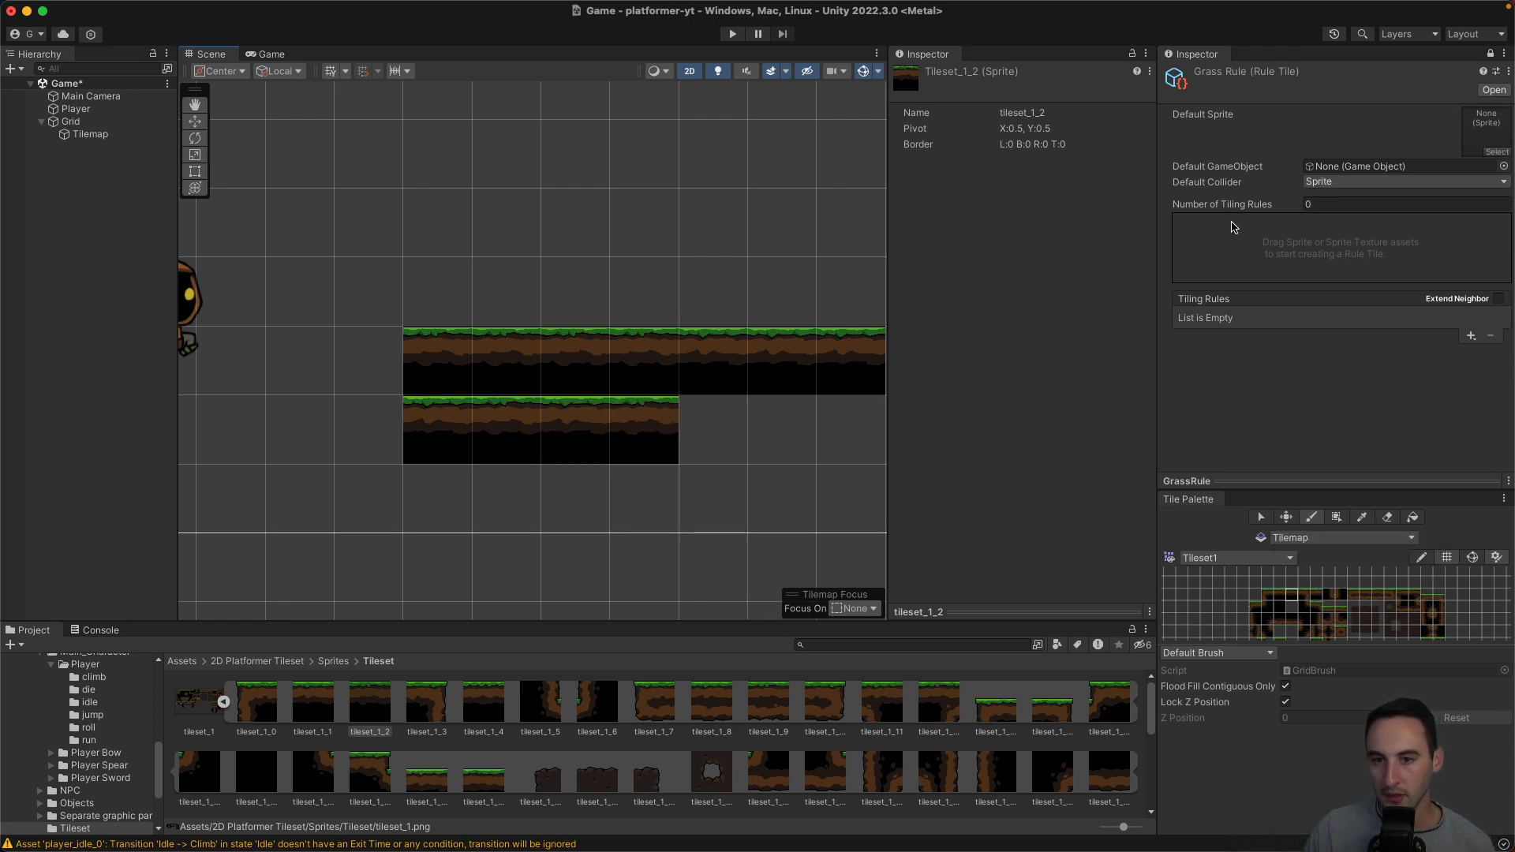
Add a tiling rule to GrassRule with a grass-topped middle sprite from tileset_1 and require neighbours on all four sides.
{"action": "left_click_drag", "start_coordinate": [310, 713], "coordinate": [1313, 251]}
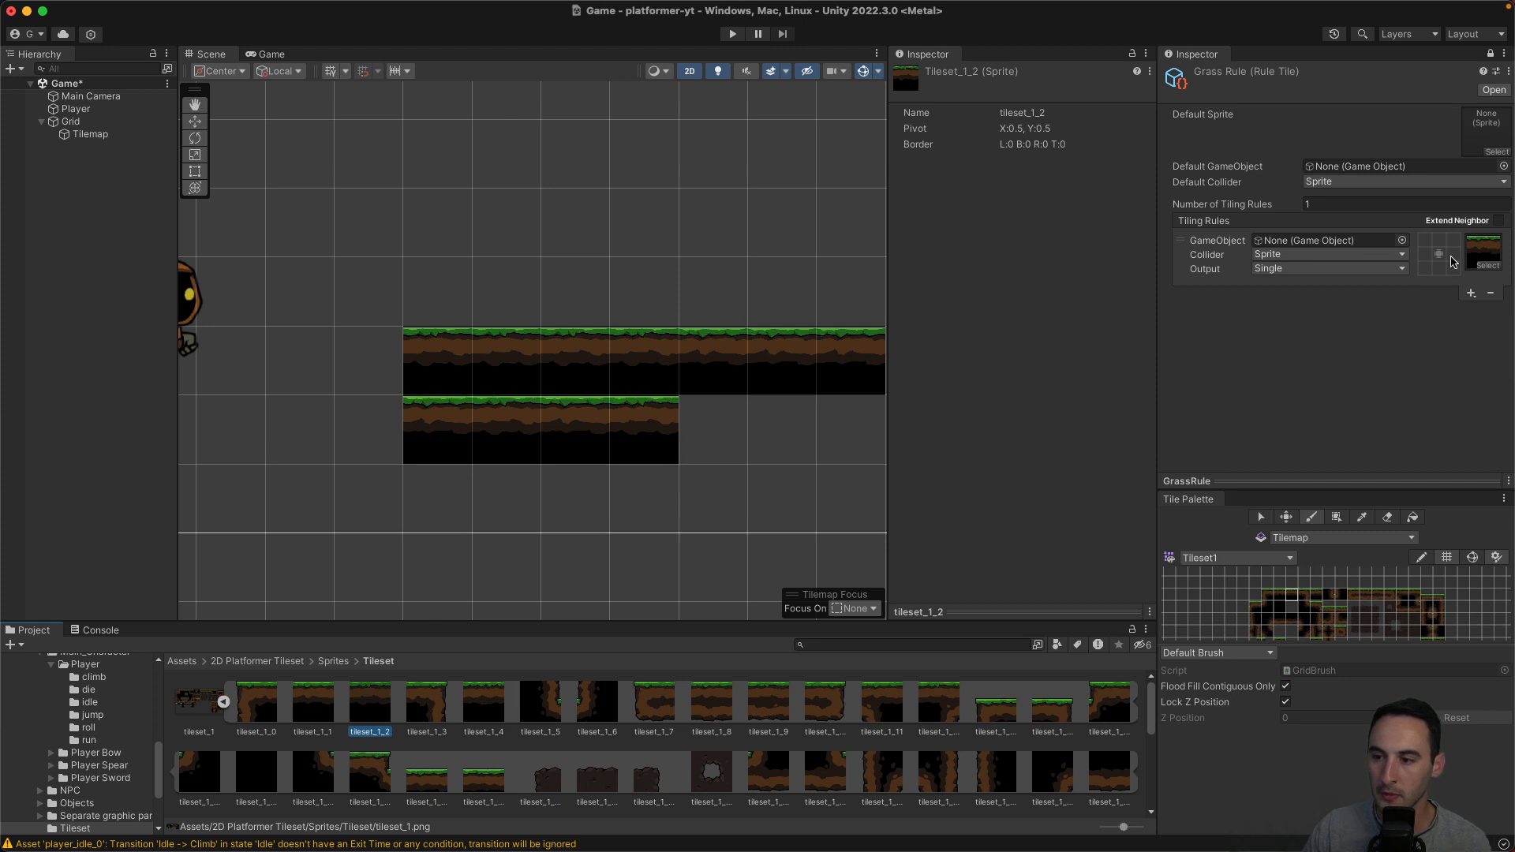
{"action": "left_click", "coordinate": [1452, 255]}
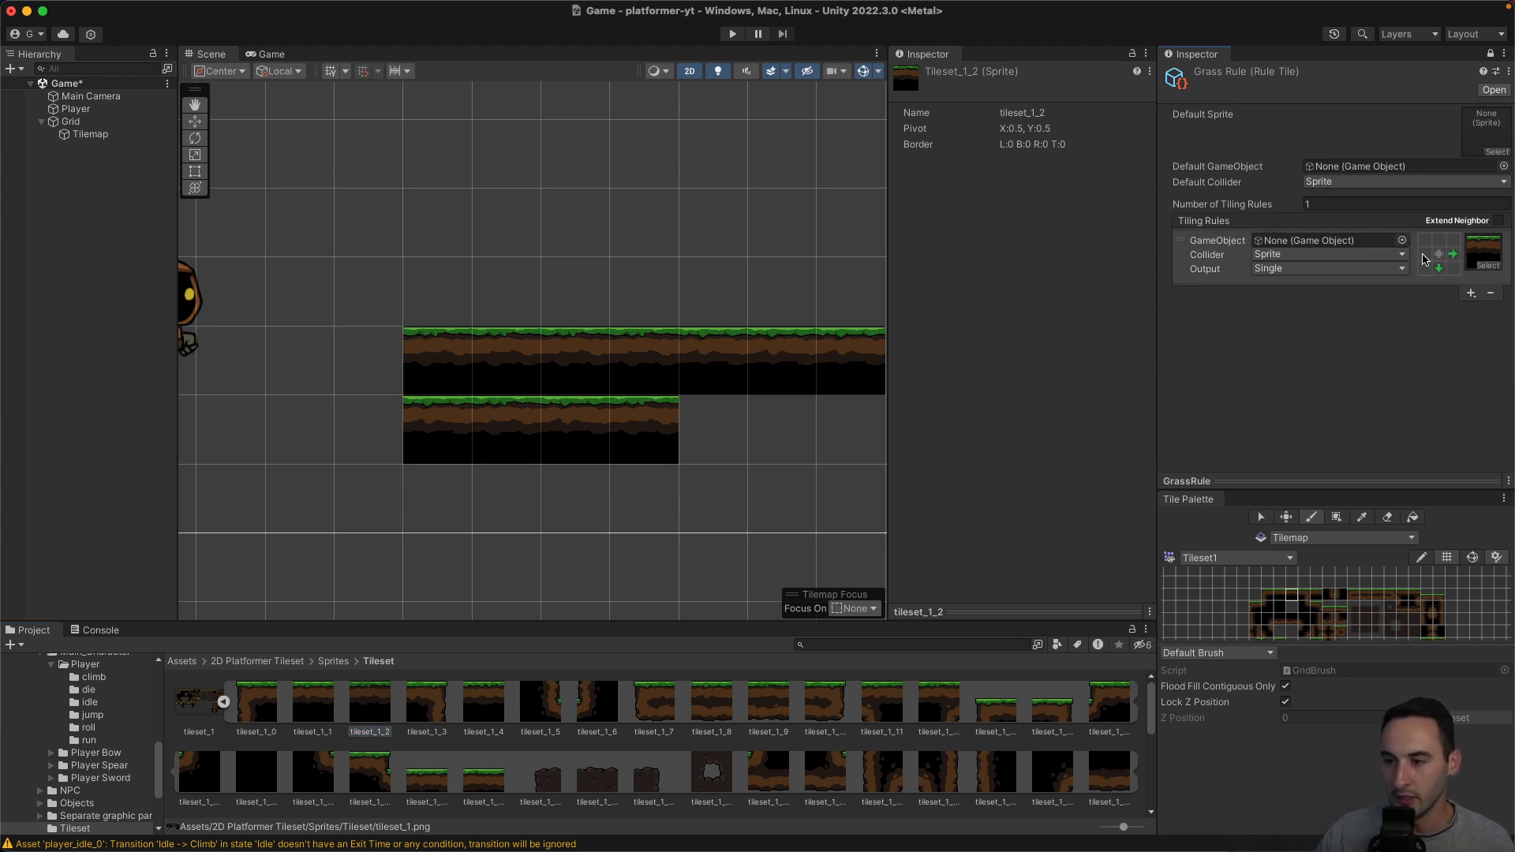
{"action": "left_click", "coordinate": [1424, 254]}
{"action": "left_click", "coordinate": [1440, 240]}
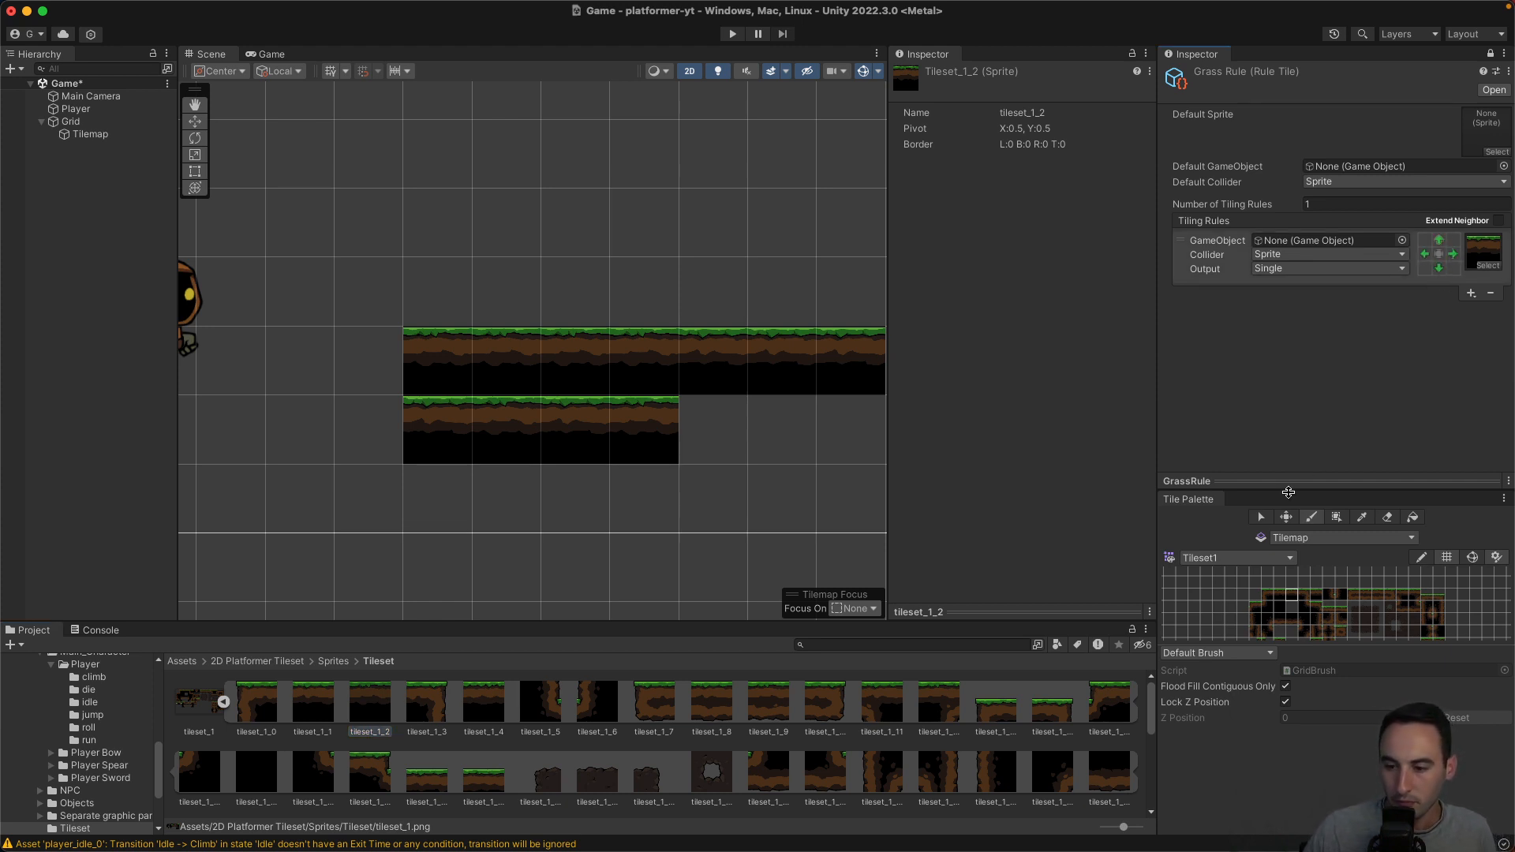
Enlarge the Tile Palette and add GrassRule from the TileRules folder to an empty cell of the Tileset1 palette.
{"action": "left_click_drag", "start_coordinate": [1289, 493], "coordinate": [1294, 336]}
{"action": "left_click_drag", "start_coordinate": [1328, 495], "coordinate": [1328, 625]}
{"action": "left_click", "coordinate": [333, 661]}
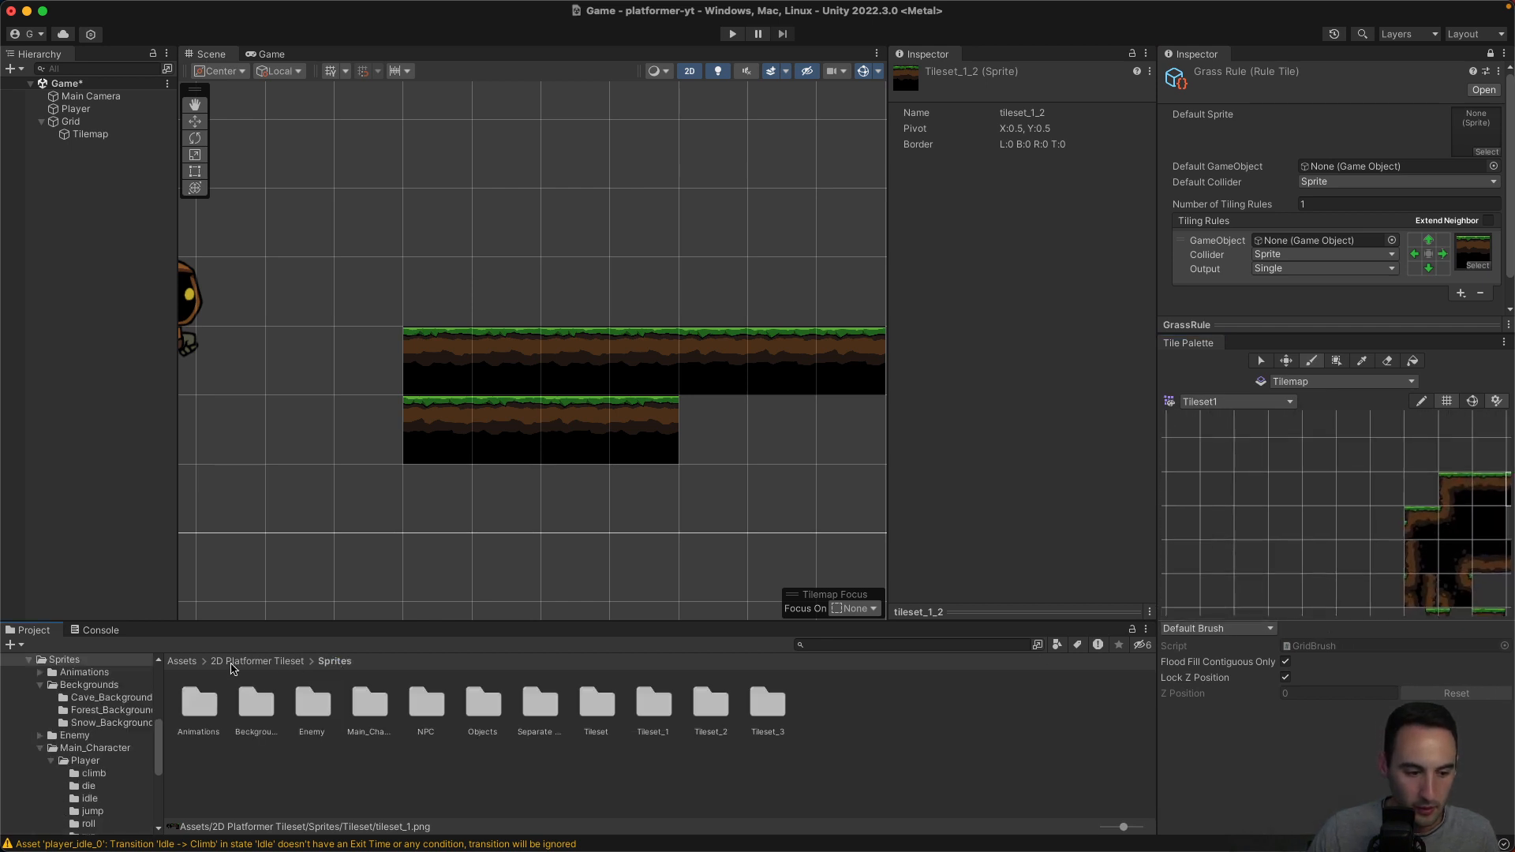
{"action": "left_click", "coordinate": [182, 661]}
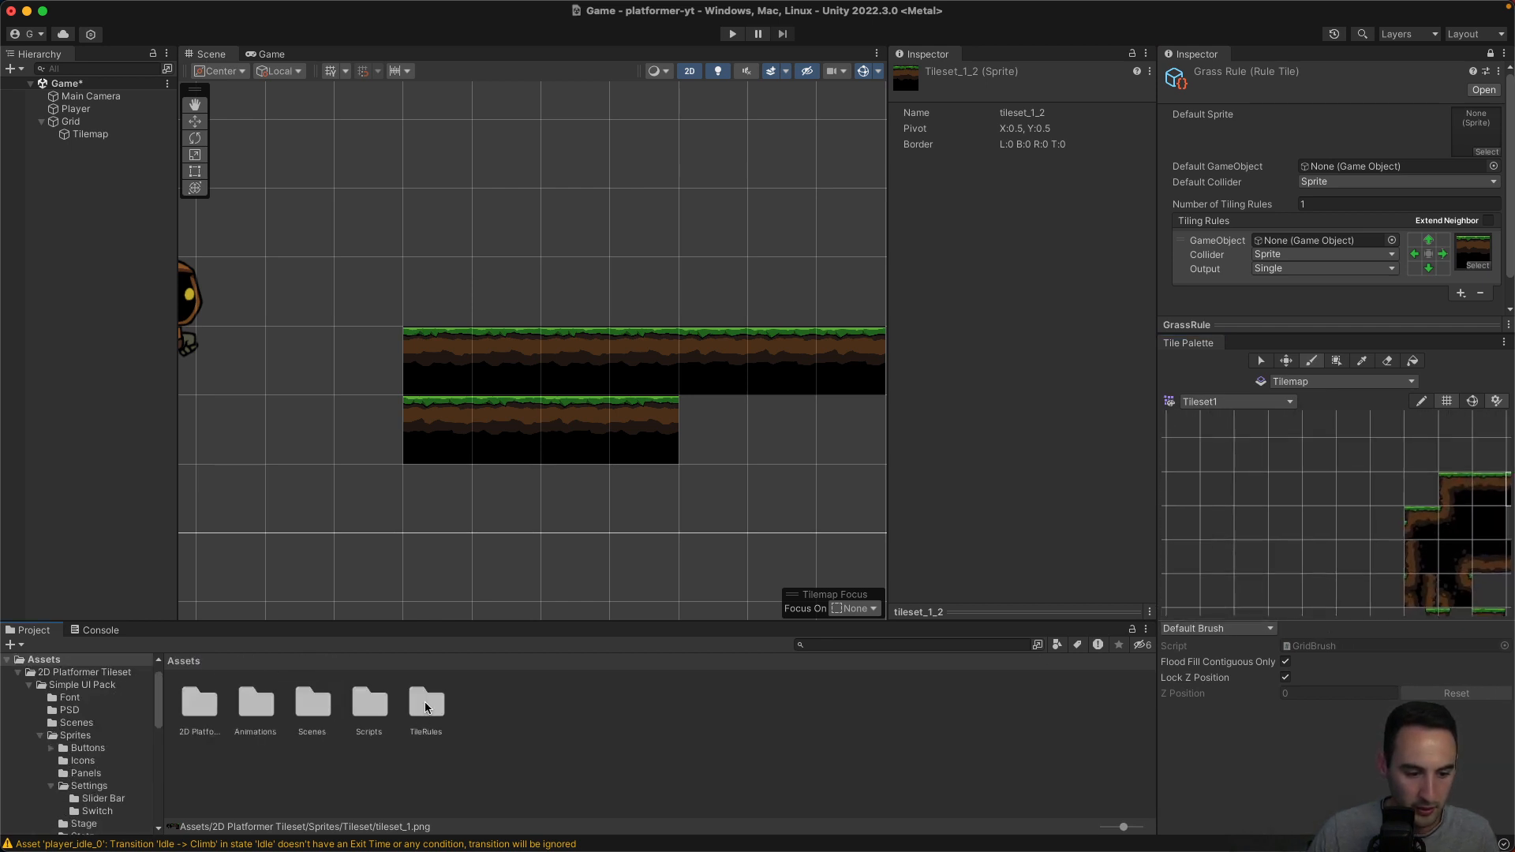
{"action": "double_click", "coordinate": [424, 703]}
{"action": "left_click_drag", "start_coordinate": [198, 702], "coordinate": [1254, 547]}
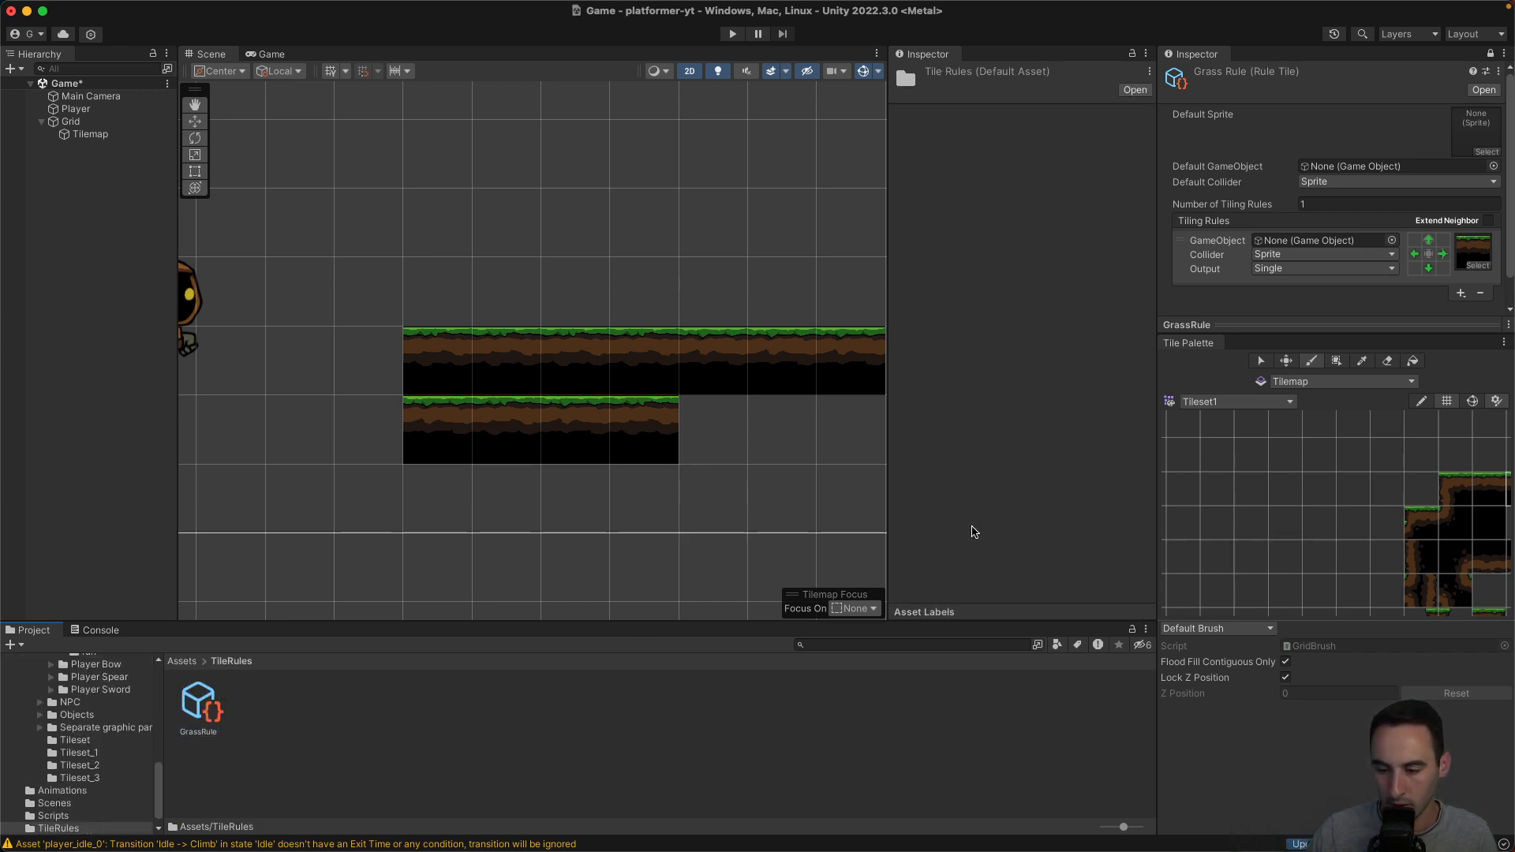
{"action": "left_click", "coordinate": [186, 661]}
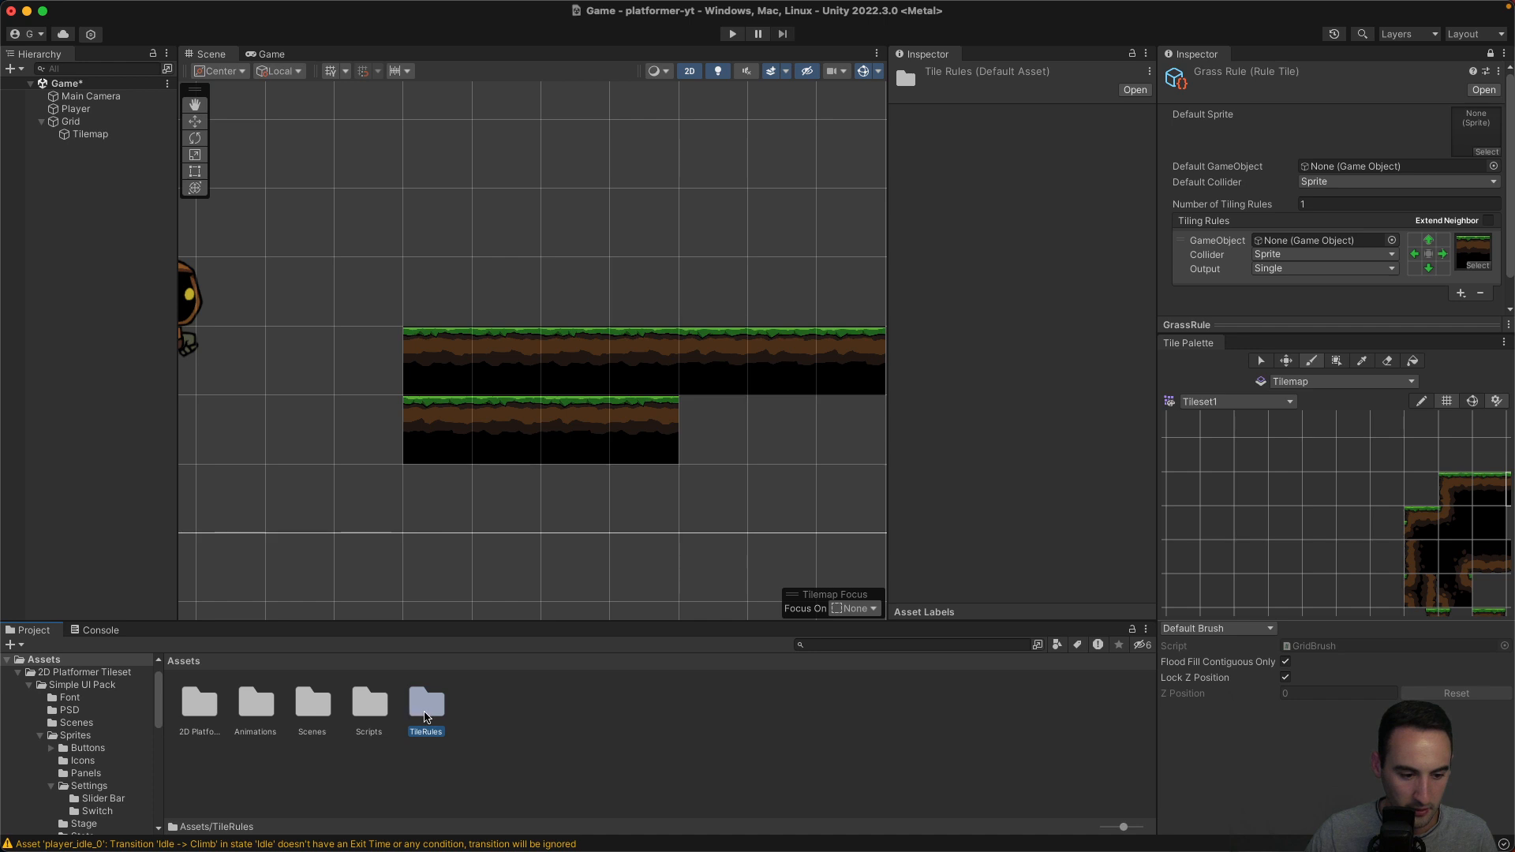
{"action": "double_click", "coordinate": [425, 714]}
{"action": "left_click_drag", "start_coordinate": [1330, 336], "coordinate": [1333, 488]}
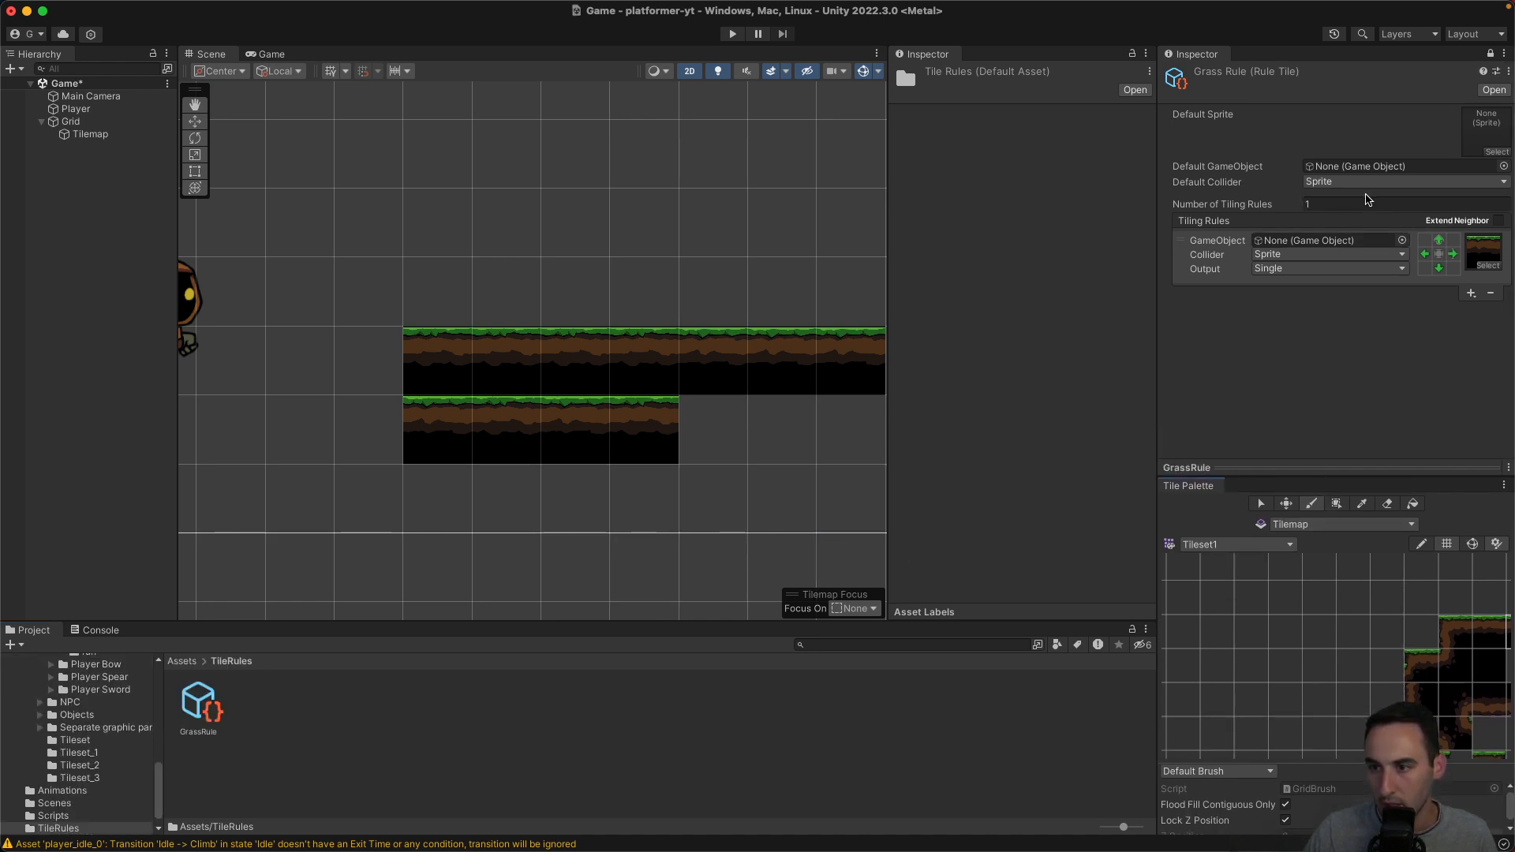
Switch the tiling rule's four side neighbours to red crosses and clear them all again.
{"action": "left_click", "coordinate": [1360, 205]}
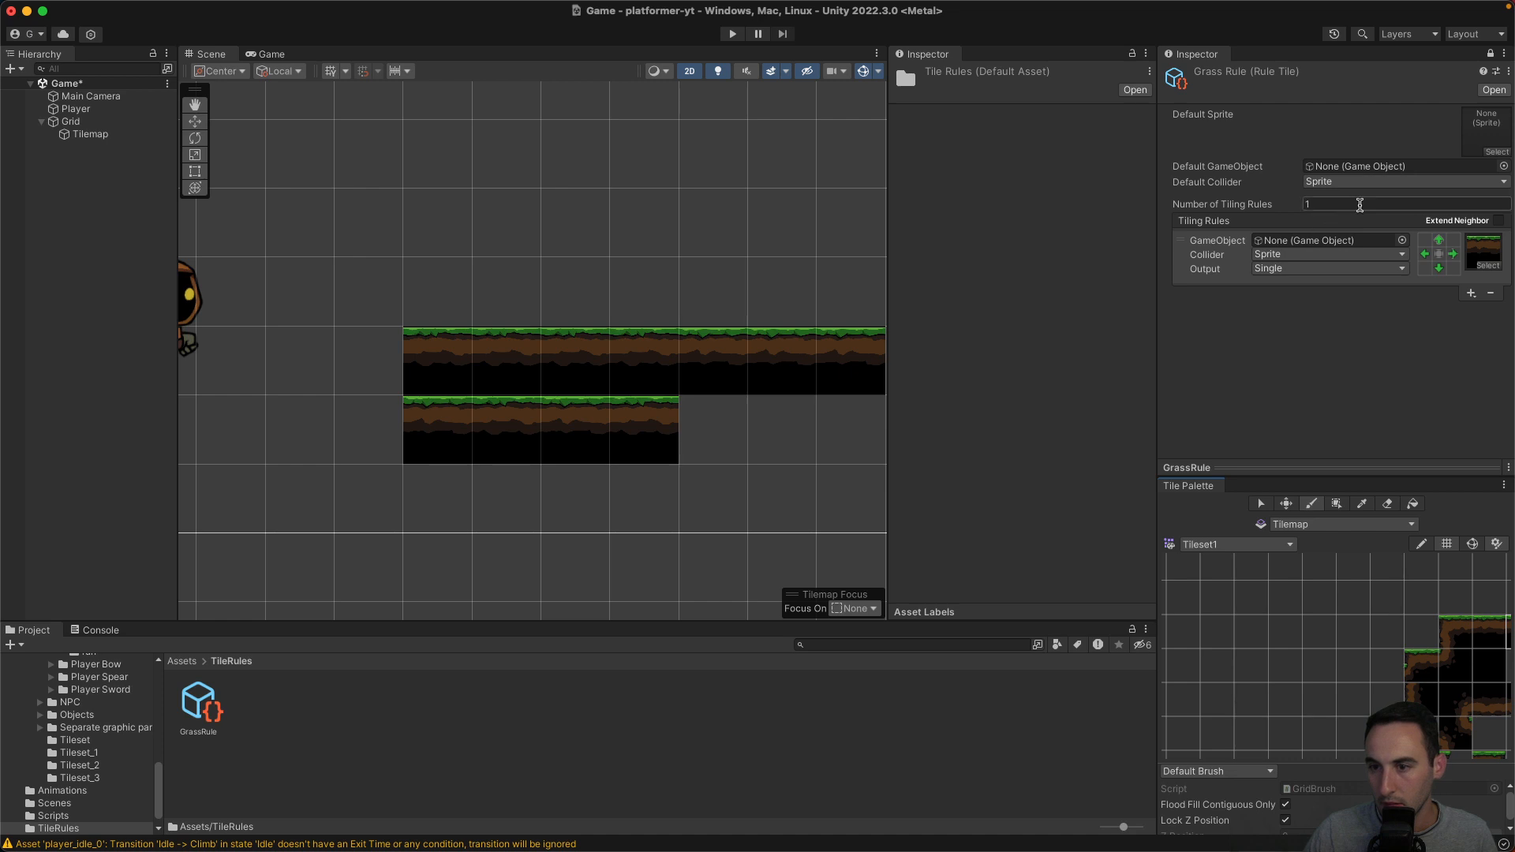
{"action": "left_click", "coordinate": [1439, 240]}
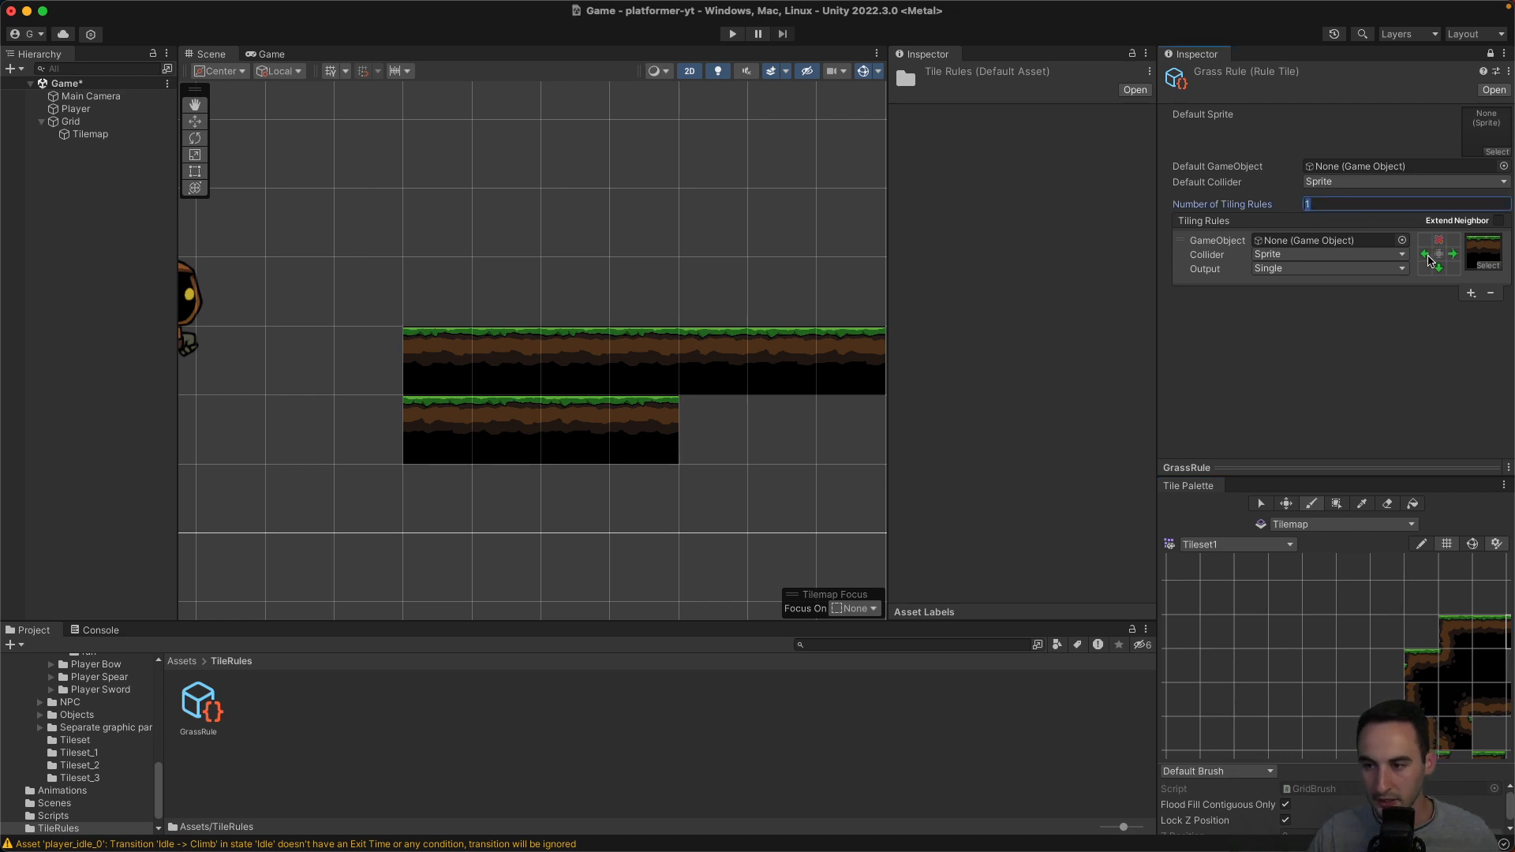
{"action": "left_click", "coordinate": [1424, 253]}
{"action": "left_click", "coordinate": [1453, 253]}
{"action": "left_click", "coordinate": [1439, 269]}
{"action": "left_click", "coordinate": [1439, 241]}
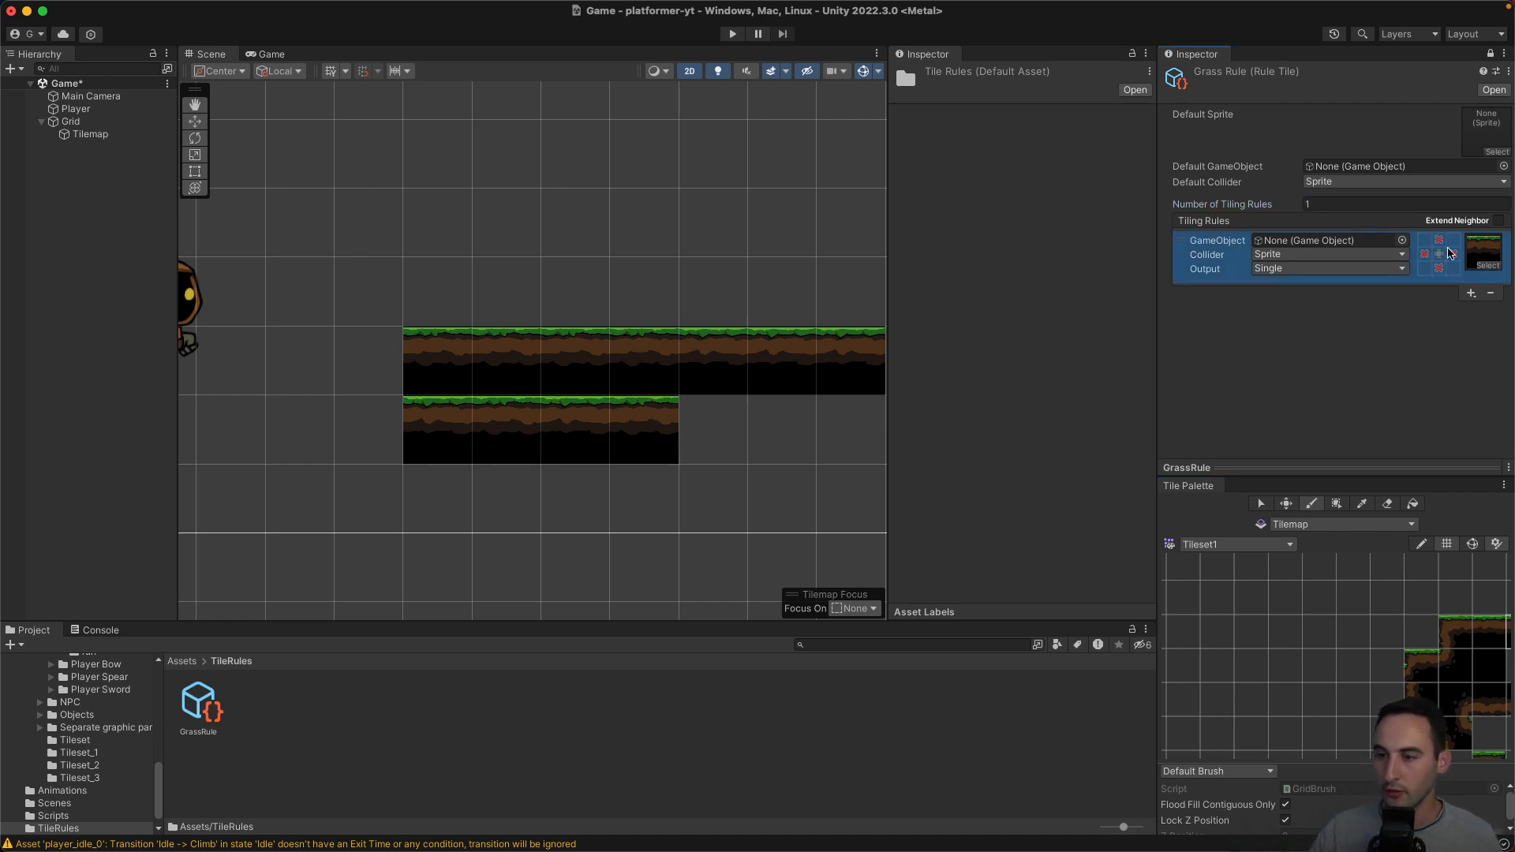
{"action": "left_click", "coordinate": [1453, 254]}
{"action": "left_click", "coordinate": [1424, 257]}
{"action": "left_click", "coordinate": [1438, 269]}
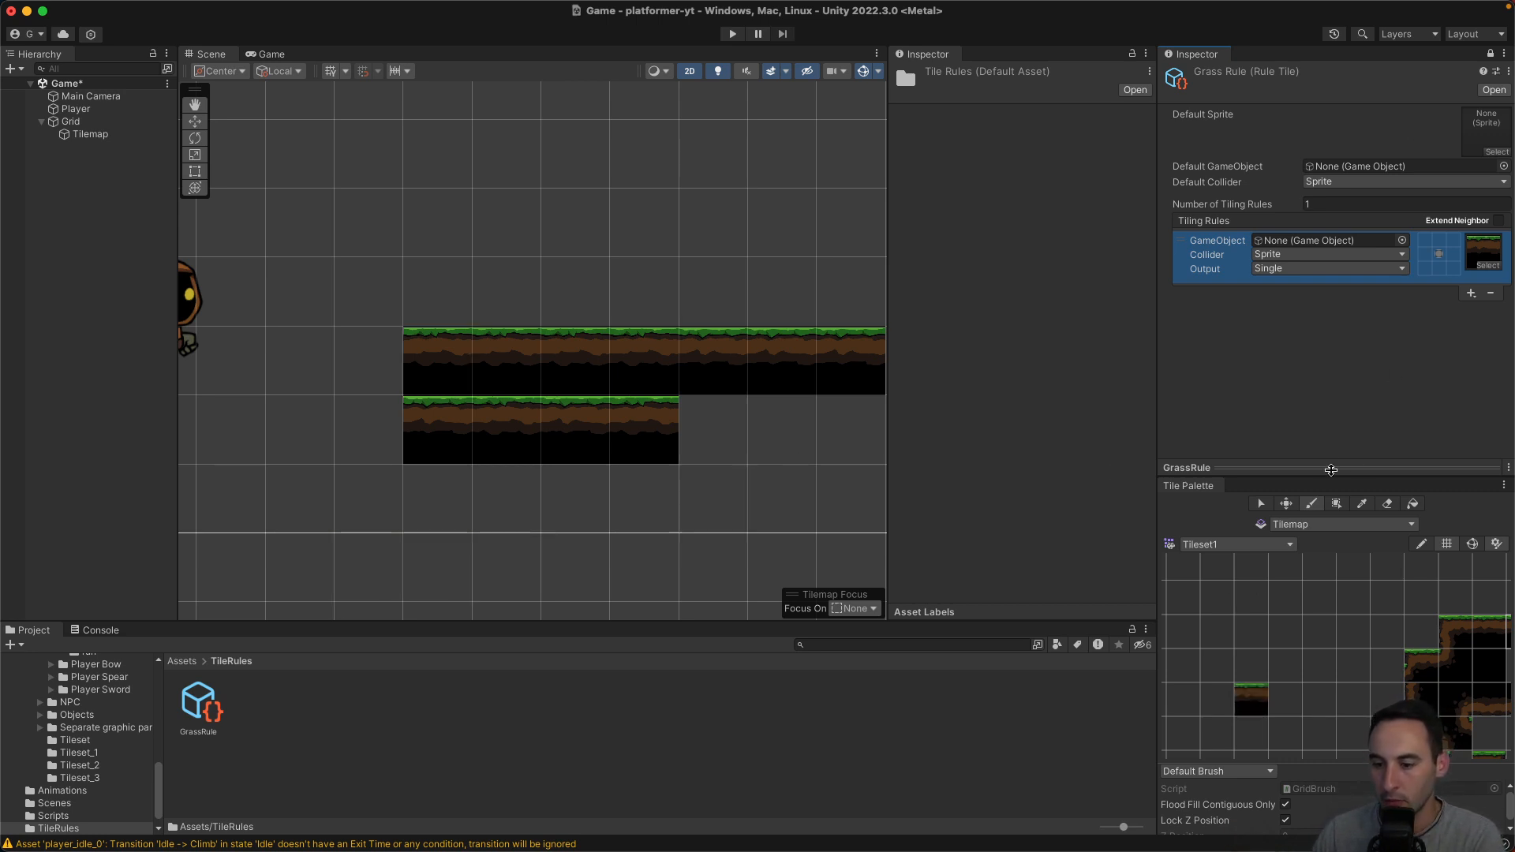
Erase the upper row of grass tiles, keeping only the four-tile row beneath it.
{"action": "left_click", "coordinate": [1386, 504]}
{"action": "mouse_move", "coordinate": [781, 359]}
{"action": "left_mouse_down"}
{"action": "mouse_move", "coordinate": [447, 362]}
{"action": "mouse_move", "coordinate": [829, 348]}
{"action": "left_mouse_up"}
{"action": "middle_click_drag", "start_coordinate": [812, 365], "coordinate": [745, 301]}
{"action": "middle_click_drag", "start_coordinate": [581, 427], "coordinate": [635, 405]}
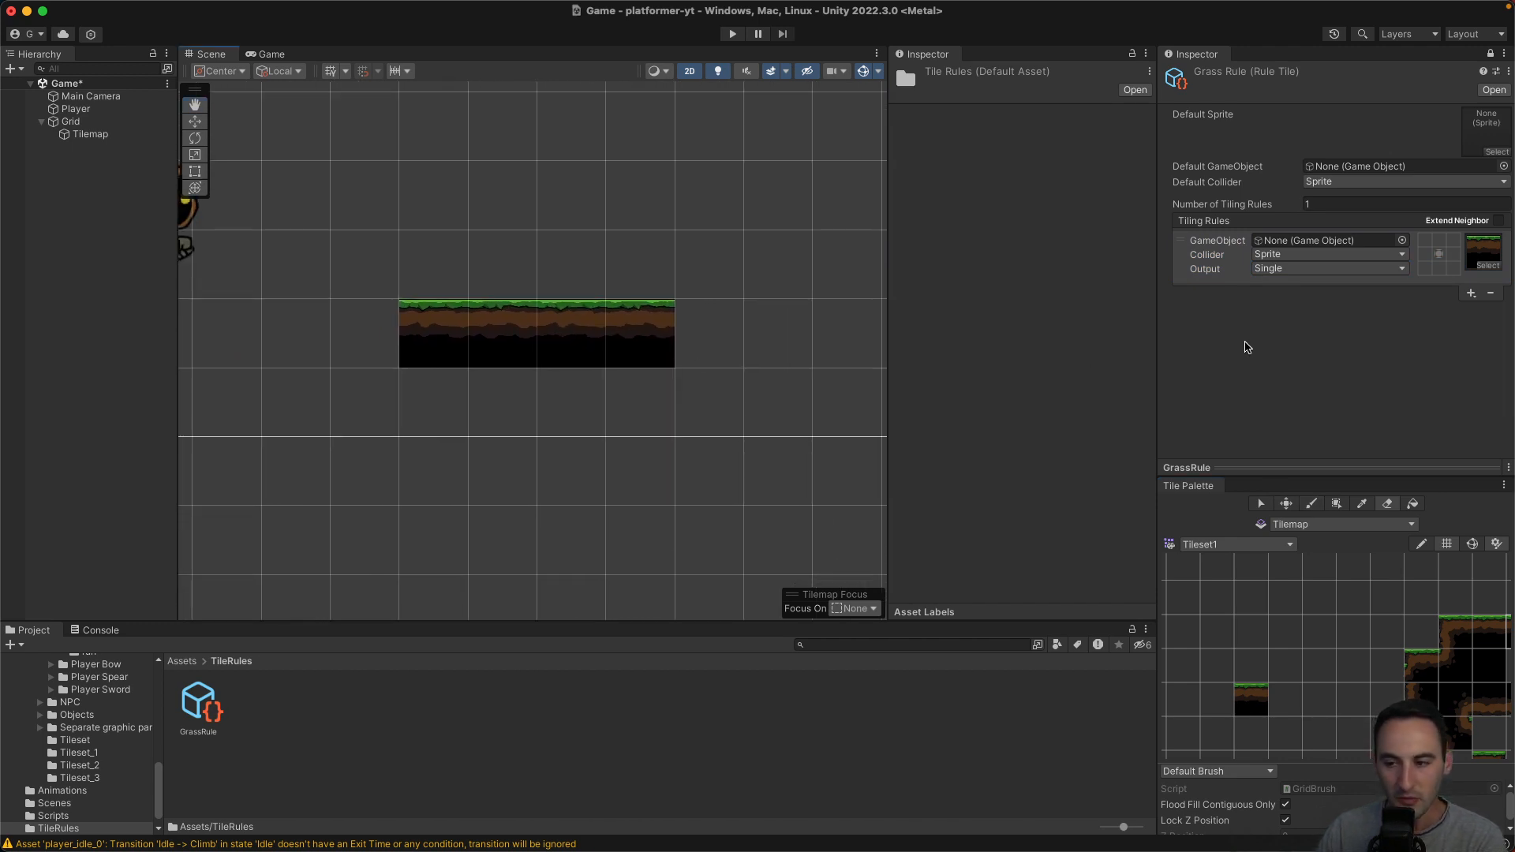
Set the tiling rule to require no tile above and matching tiles left, right, below and at both lower diagonals.
{"action": "left_click", "coordinate": [1440, 243]}
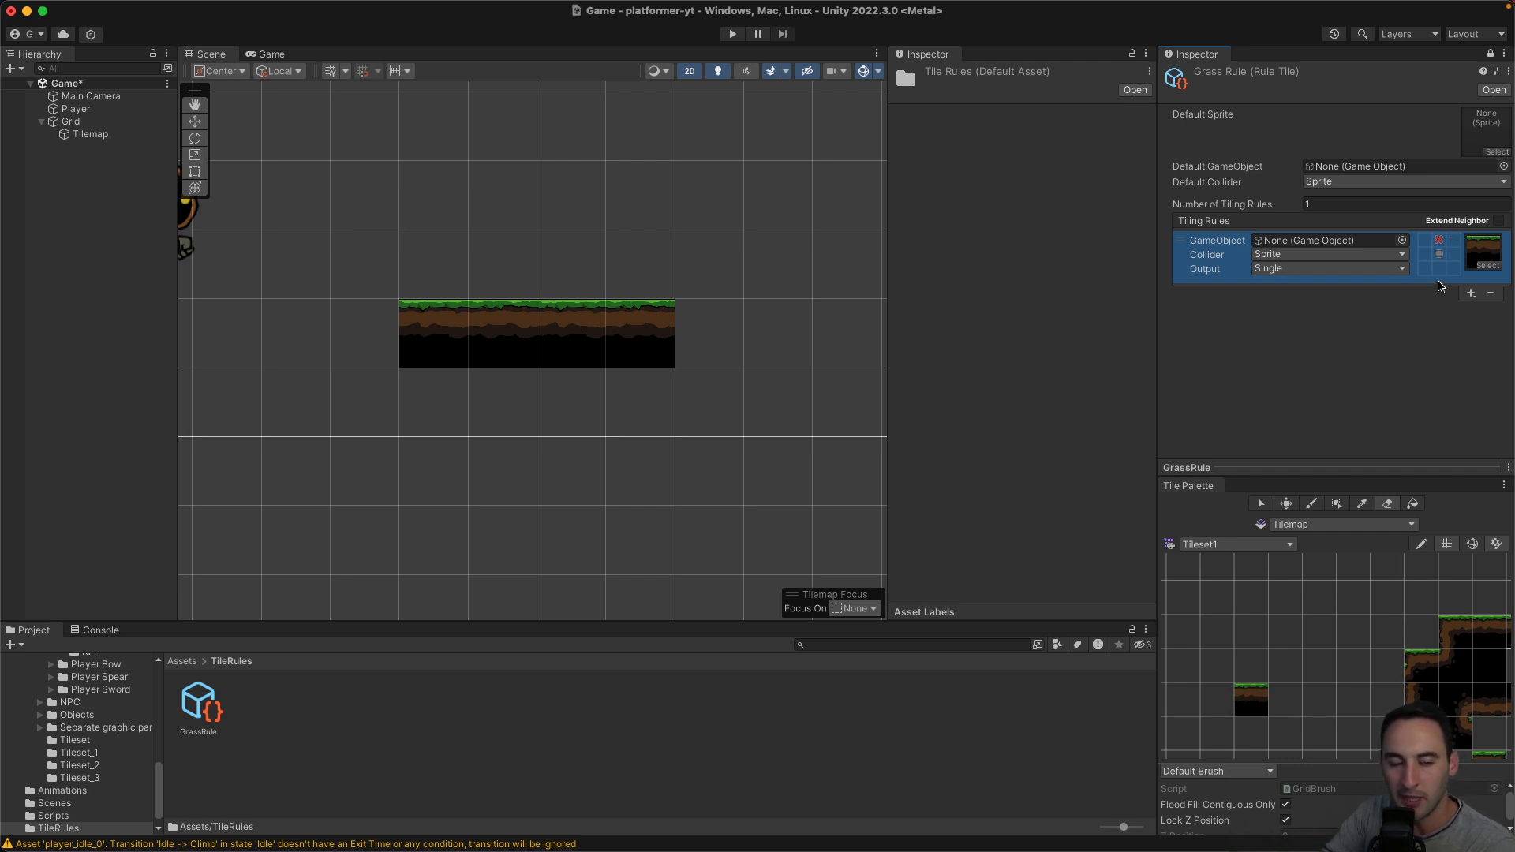
{"action": "left_click", "coordinate": [1453, 254]}
{"action": "left_click", "coordinate": [1425, 254]}
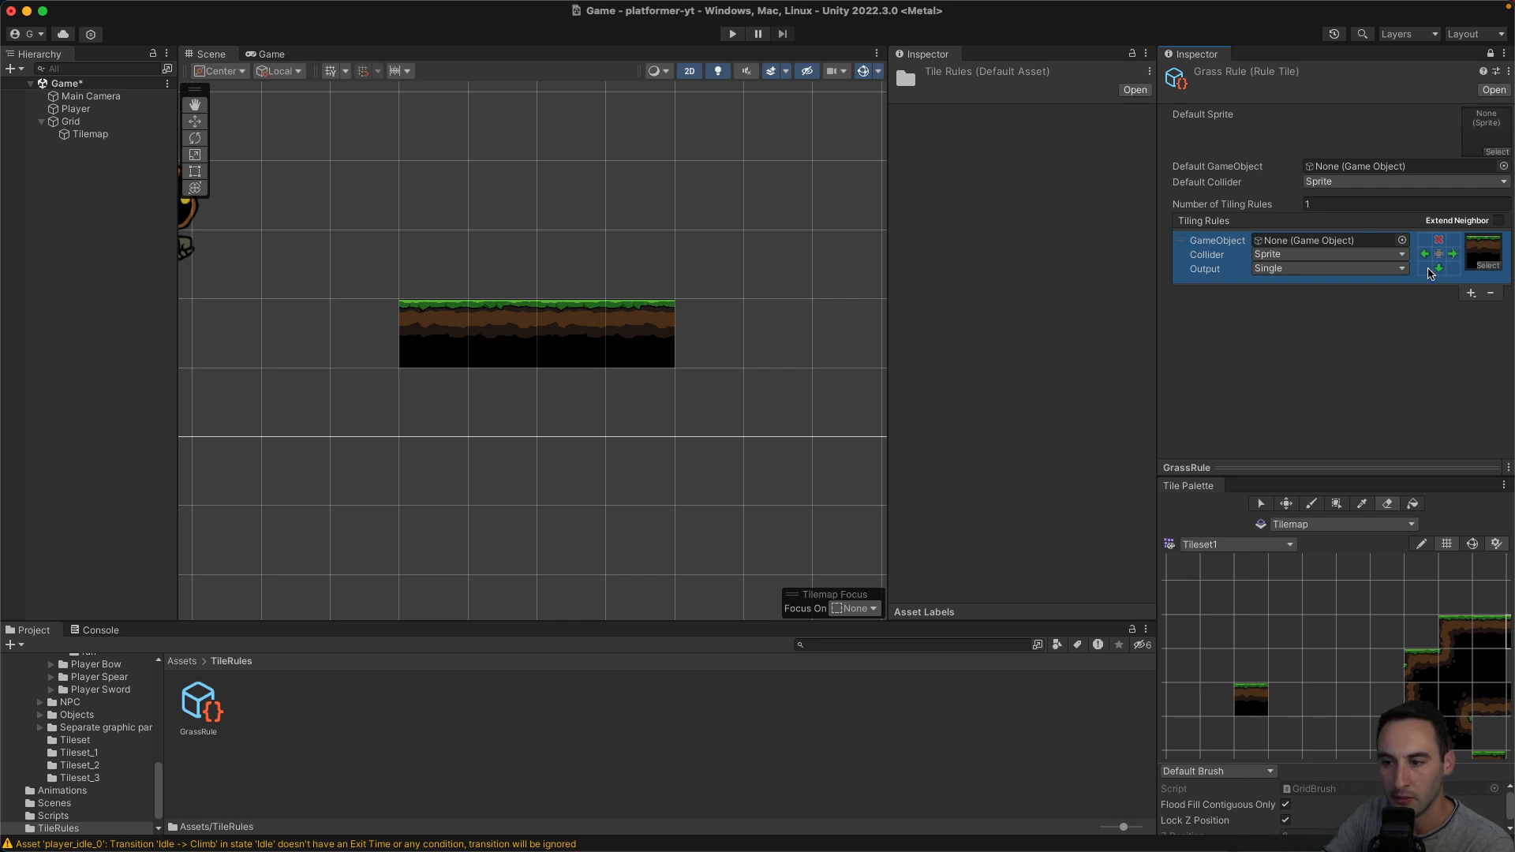
{"action": "left_click", "coordinate": [1425, 268]}
{"action": "left_click", "coordinate": [1452, 269]}
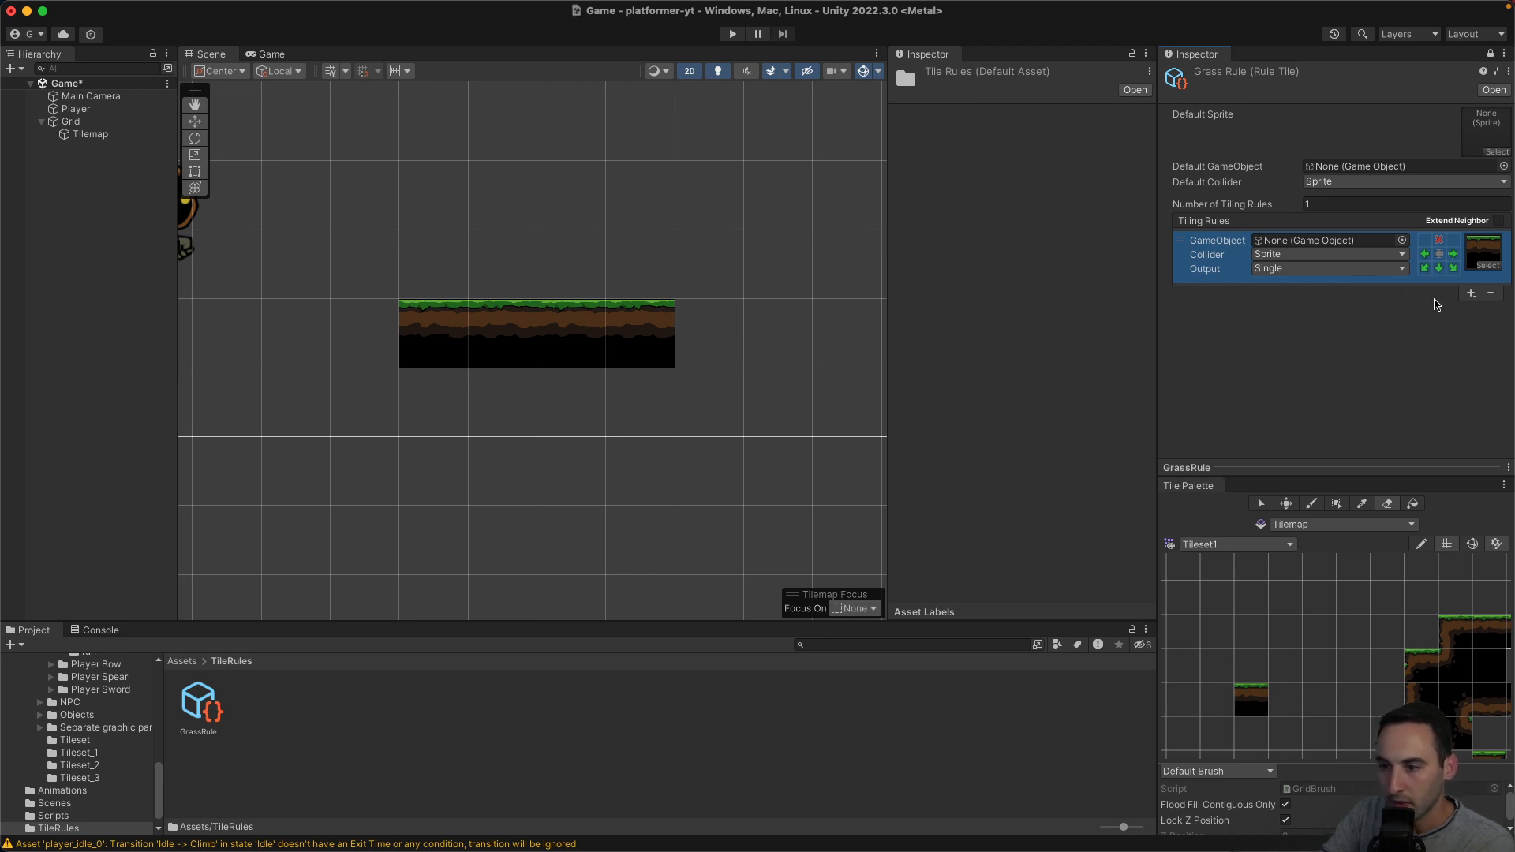
Add a second tiling rule to GrassRule and assign it the tileset_1_0 sprite from the Tileset folder.
{"action": "left_click", "coordinate": [1471, 294]}
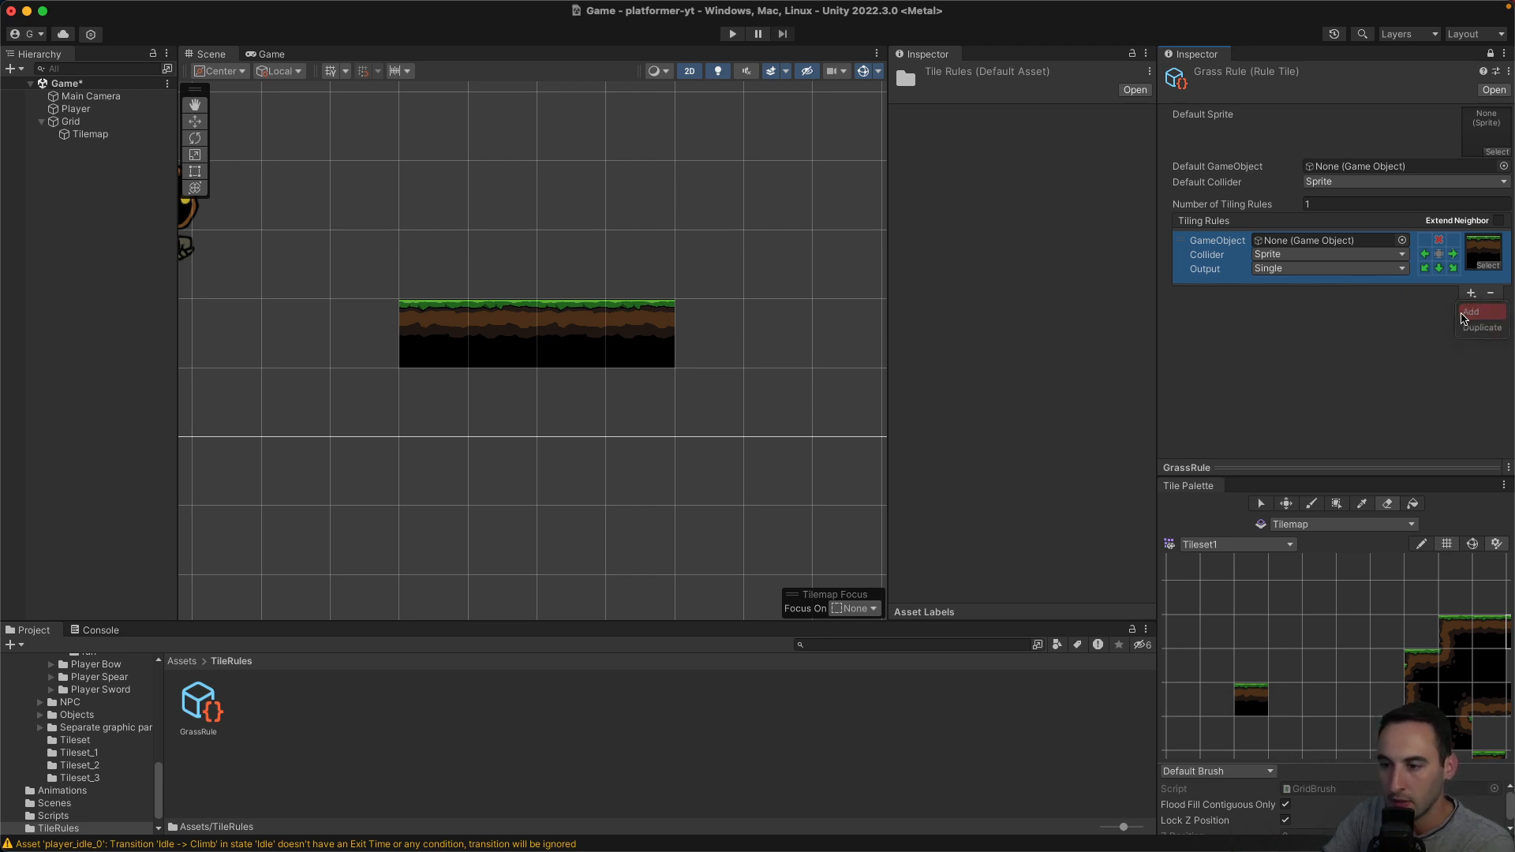
{"action": "left_click", "coordinate": [1470, 313]}
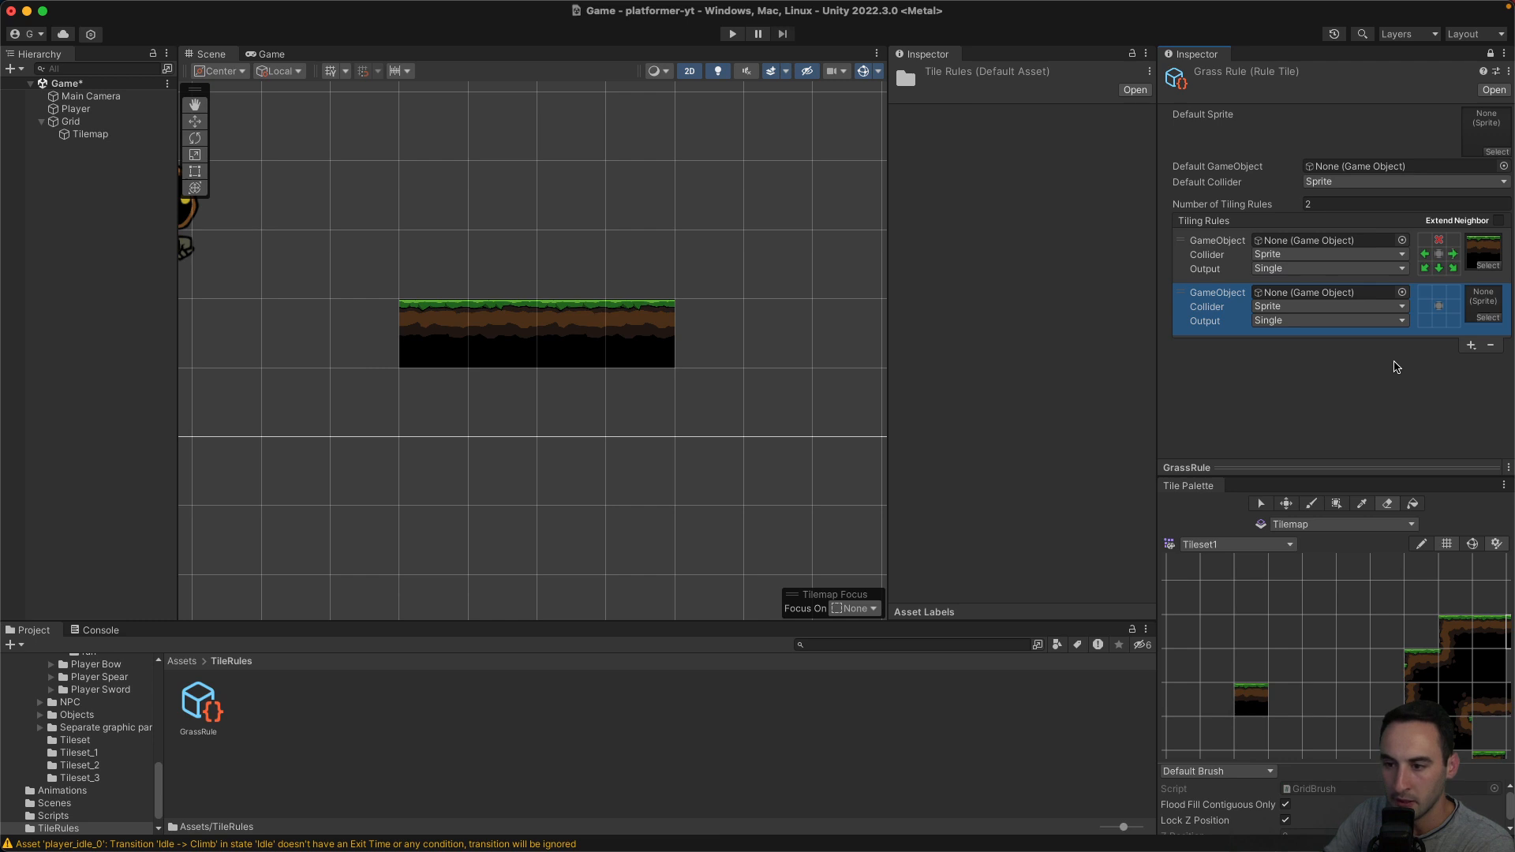
{"action": "left_click", "coordinate": [182, 661]}
{"action": "double_click", "coordinate": [199, 702]}
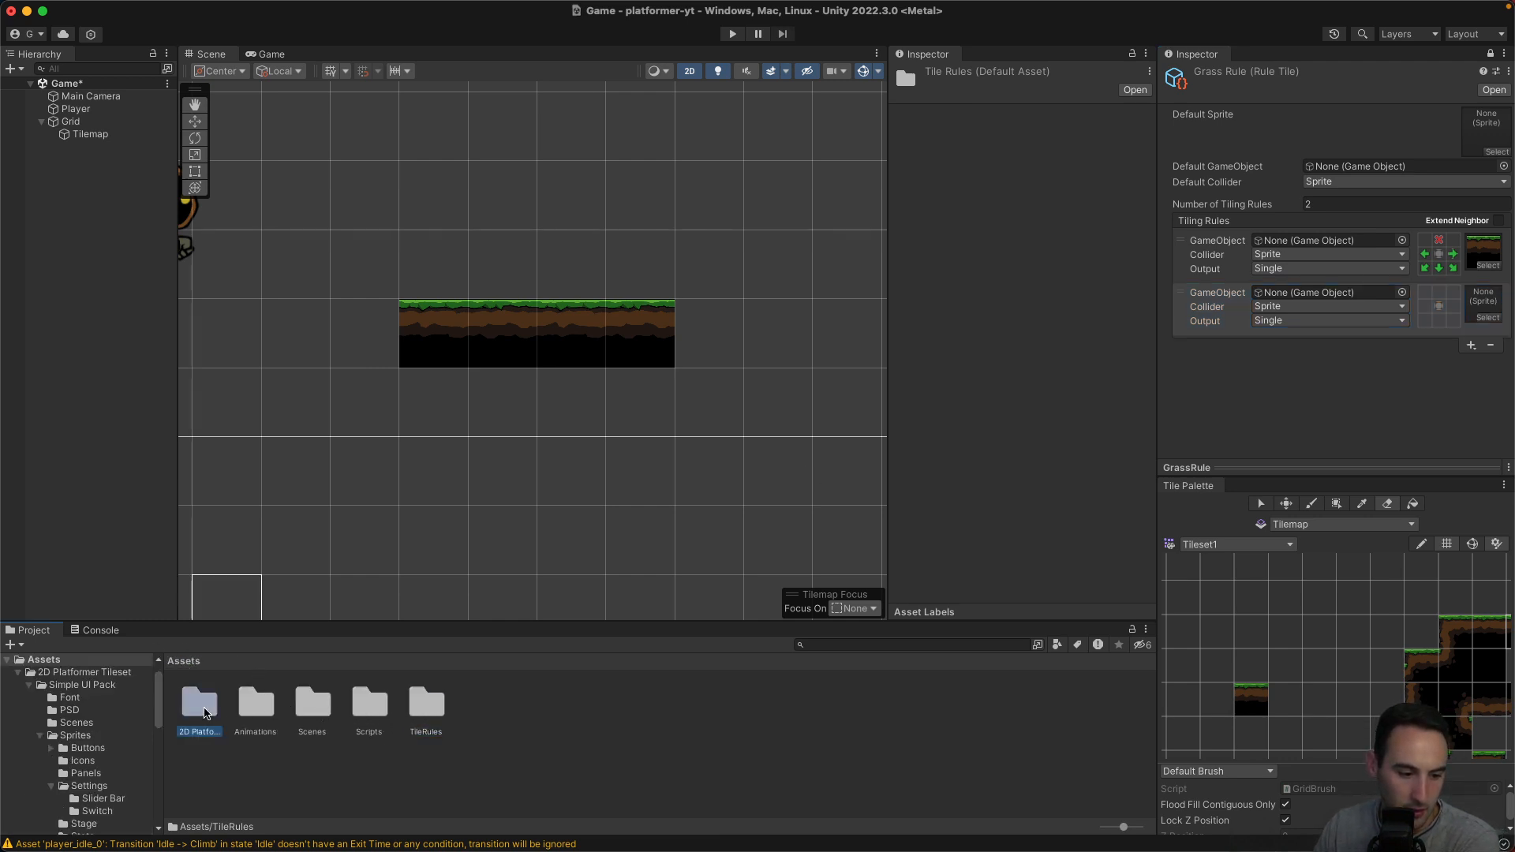
{"action": "double_click", "coordinate": [255, 702]}
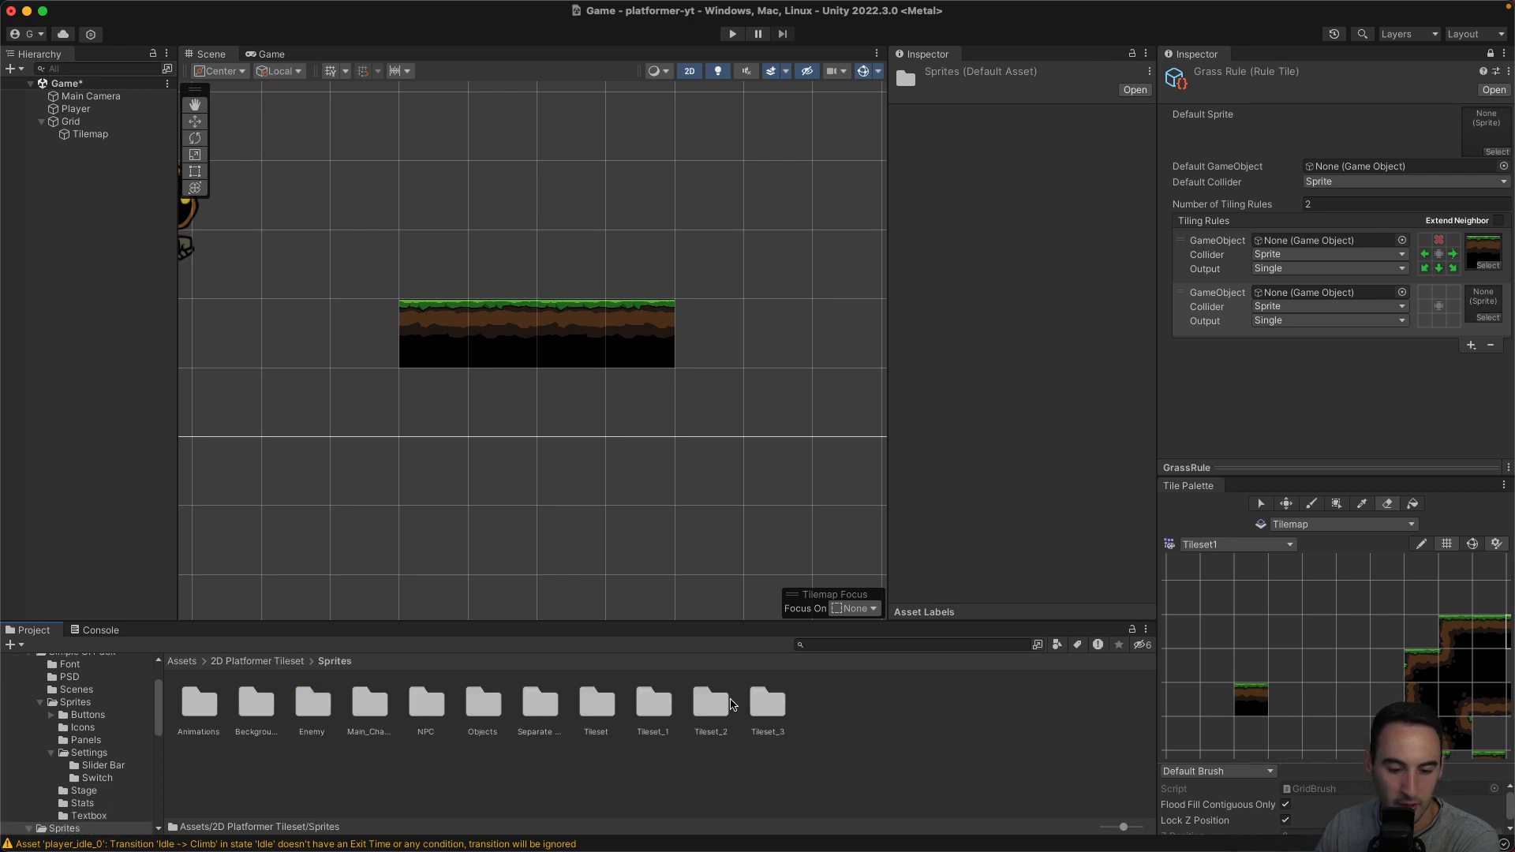
{"action": "double_click", "coordinate": [597, 702]}
{"action": "left_click_drag", "start_coordinate": [276, 710], "coordinate": [1484, 314]}
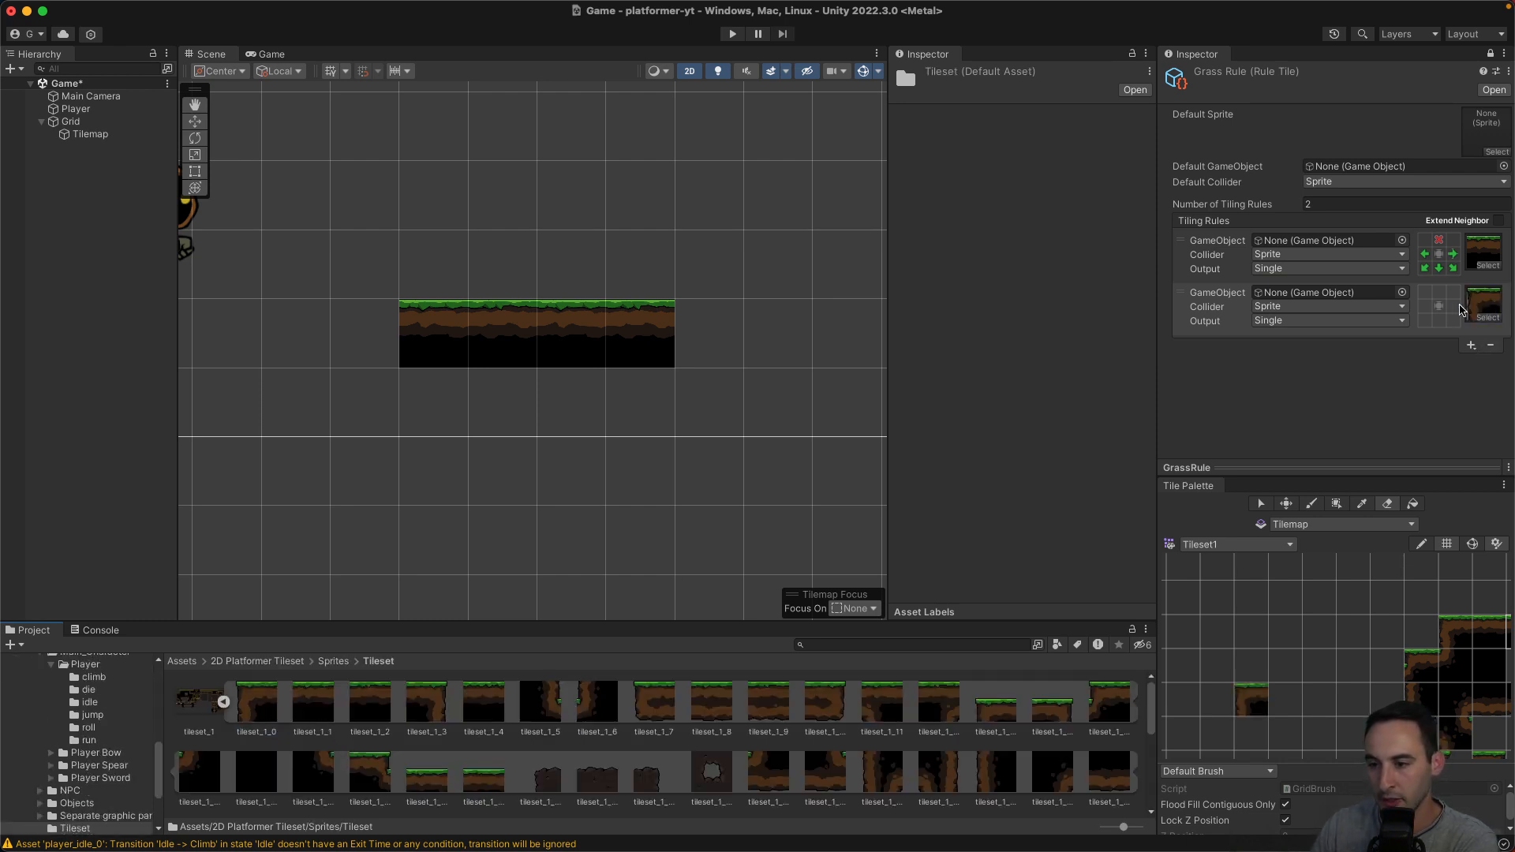
Set the second rule to require no tile on the left and matching tiles right, below and at both lower diagonals.
{"action": "left_click", "coordinate": [1425, 308]}
{"action": "left_click", "coordinate": [1425, 307]}
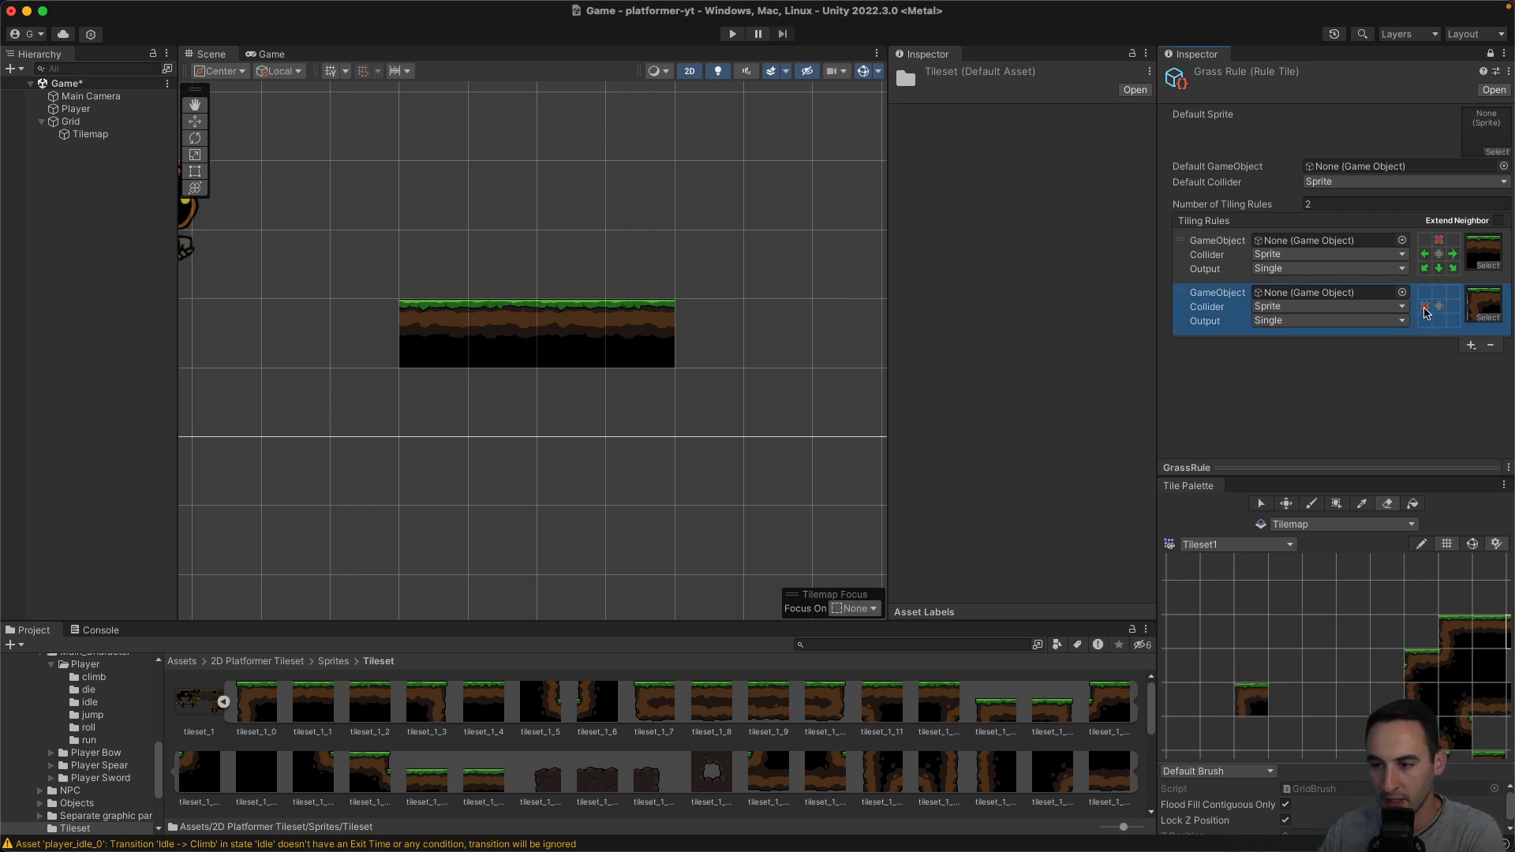
{"action": "left_click", "coordinate": [1439, 320]}
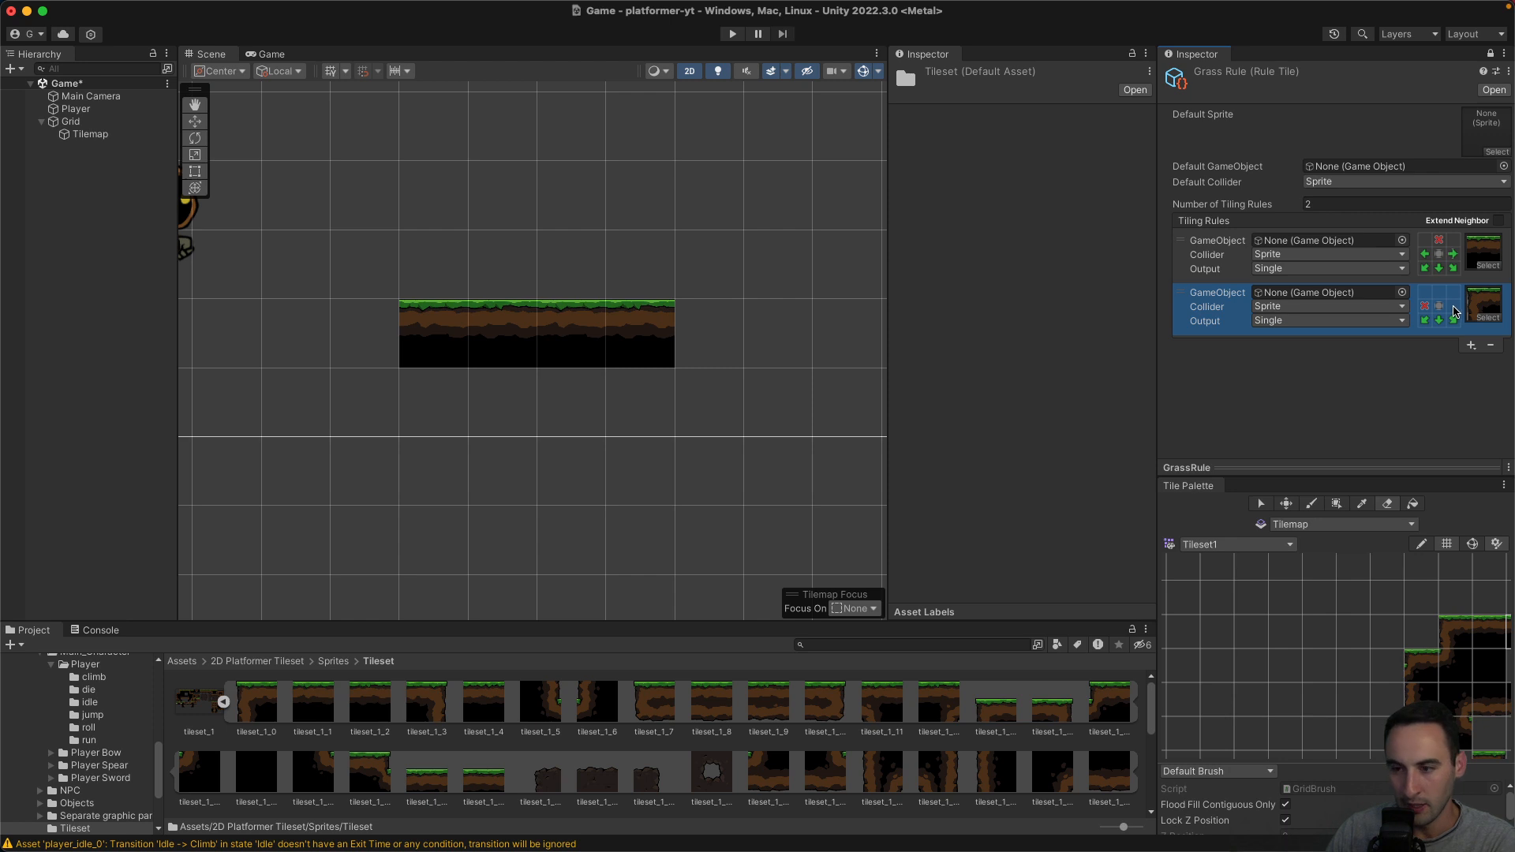
{"action": "left_click", "coordinate": [1454, 307]}
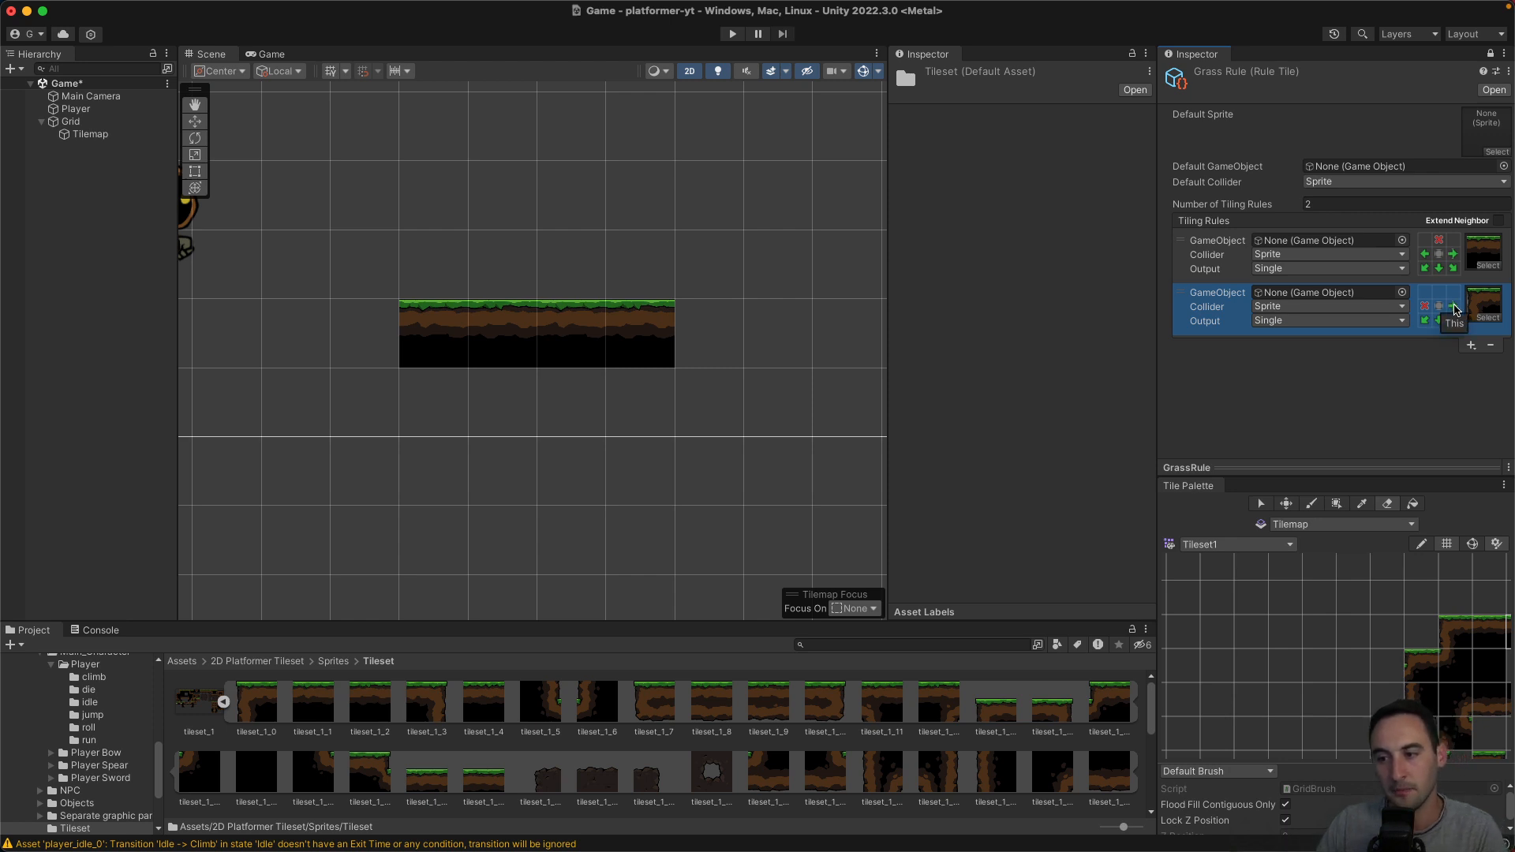
Set GrassRule's number of tiling rules to 5.
{"action": "left_click", "coordinate": [1471, 345]}
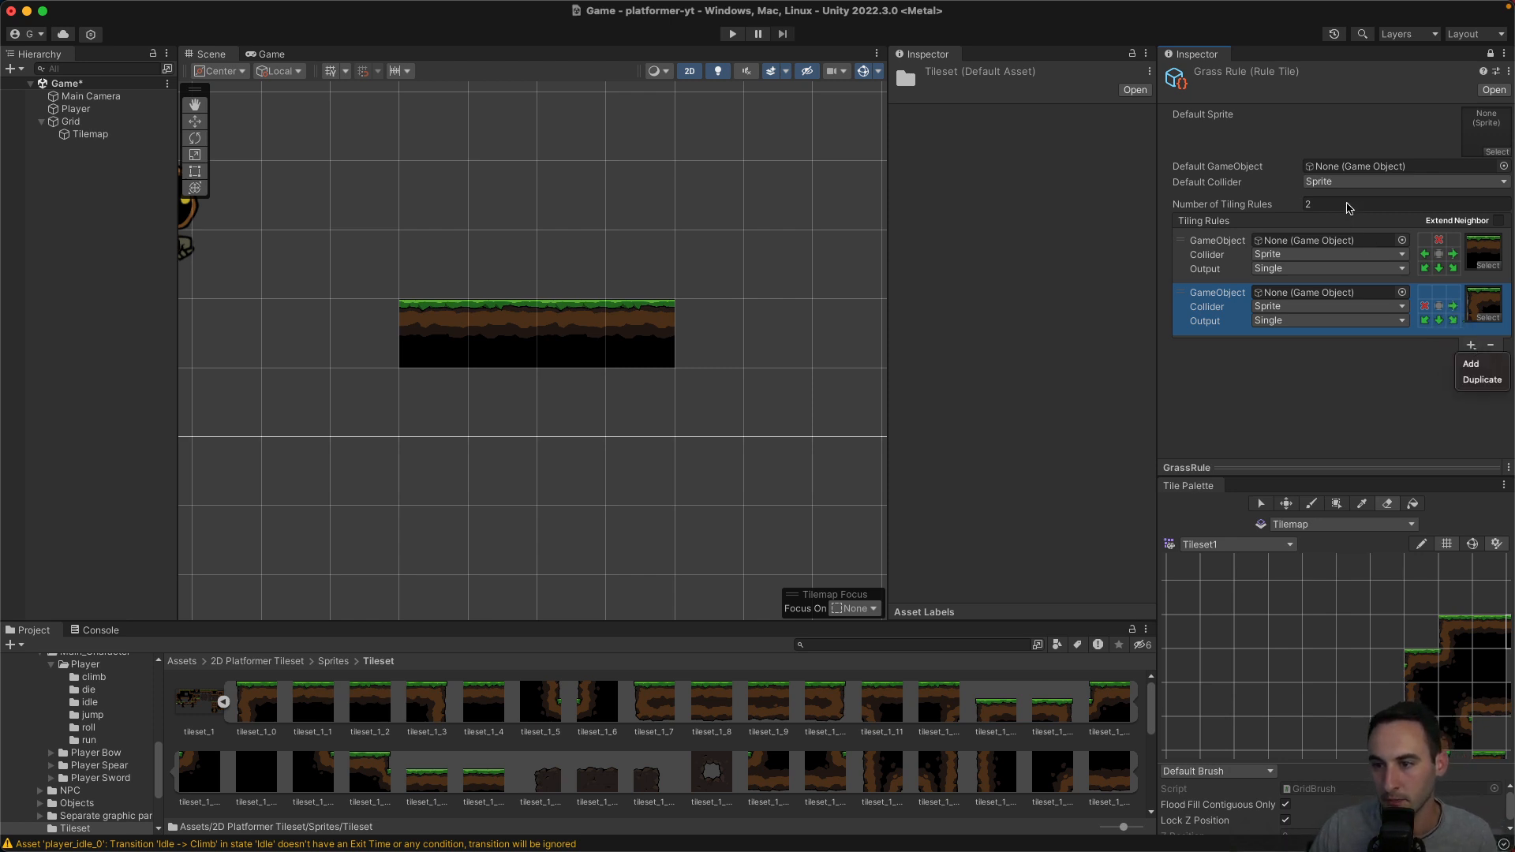
{"action": "left_click", "coordinate": [1340, 203]}
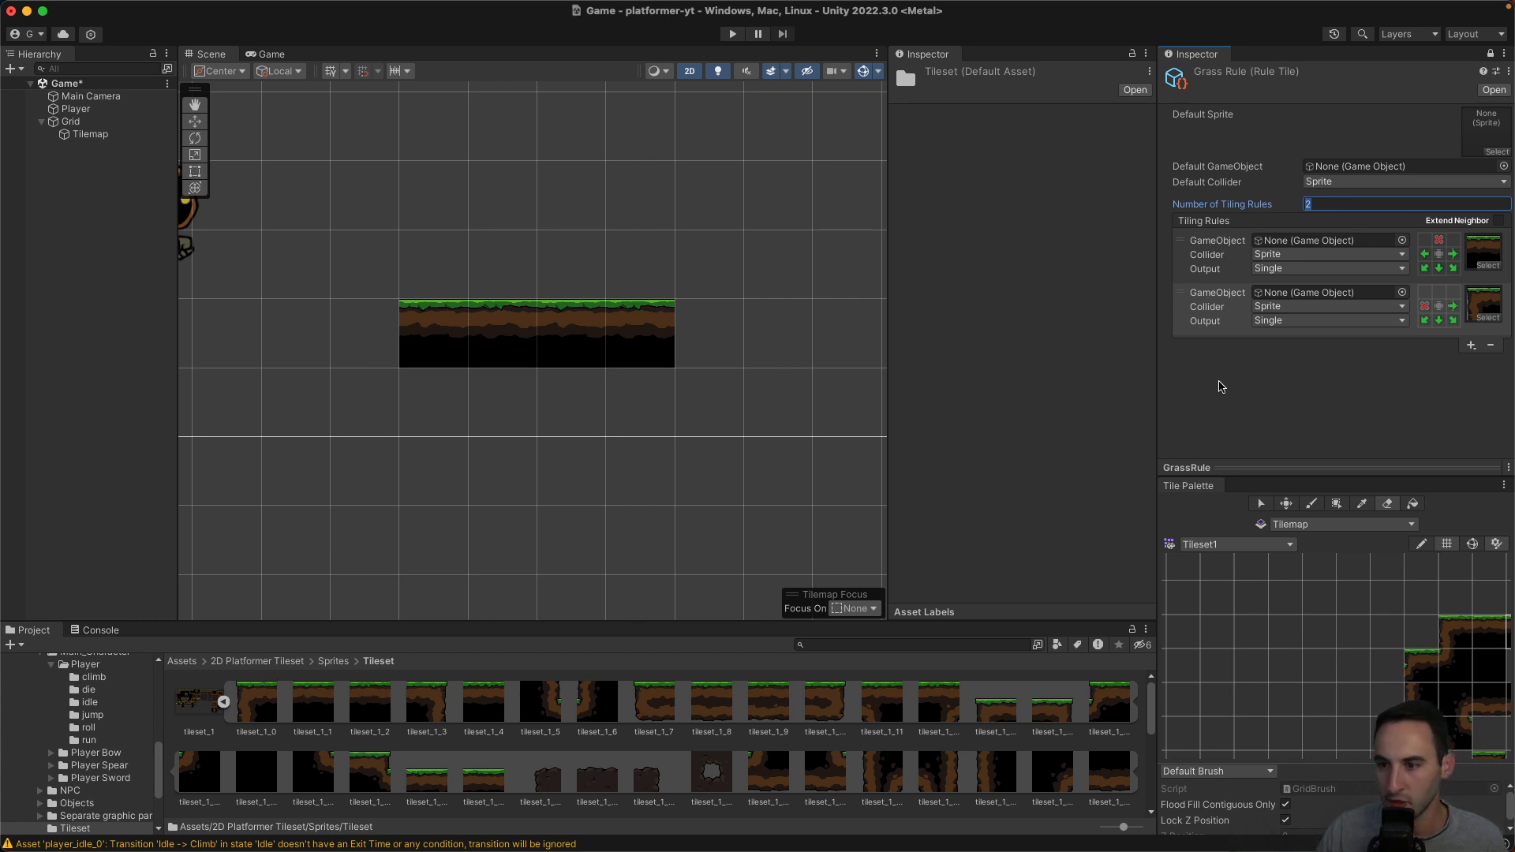
{"action": "type", "text": "5"}
{"action": "key", "text": "Return"}
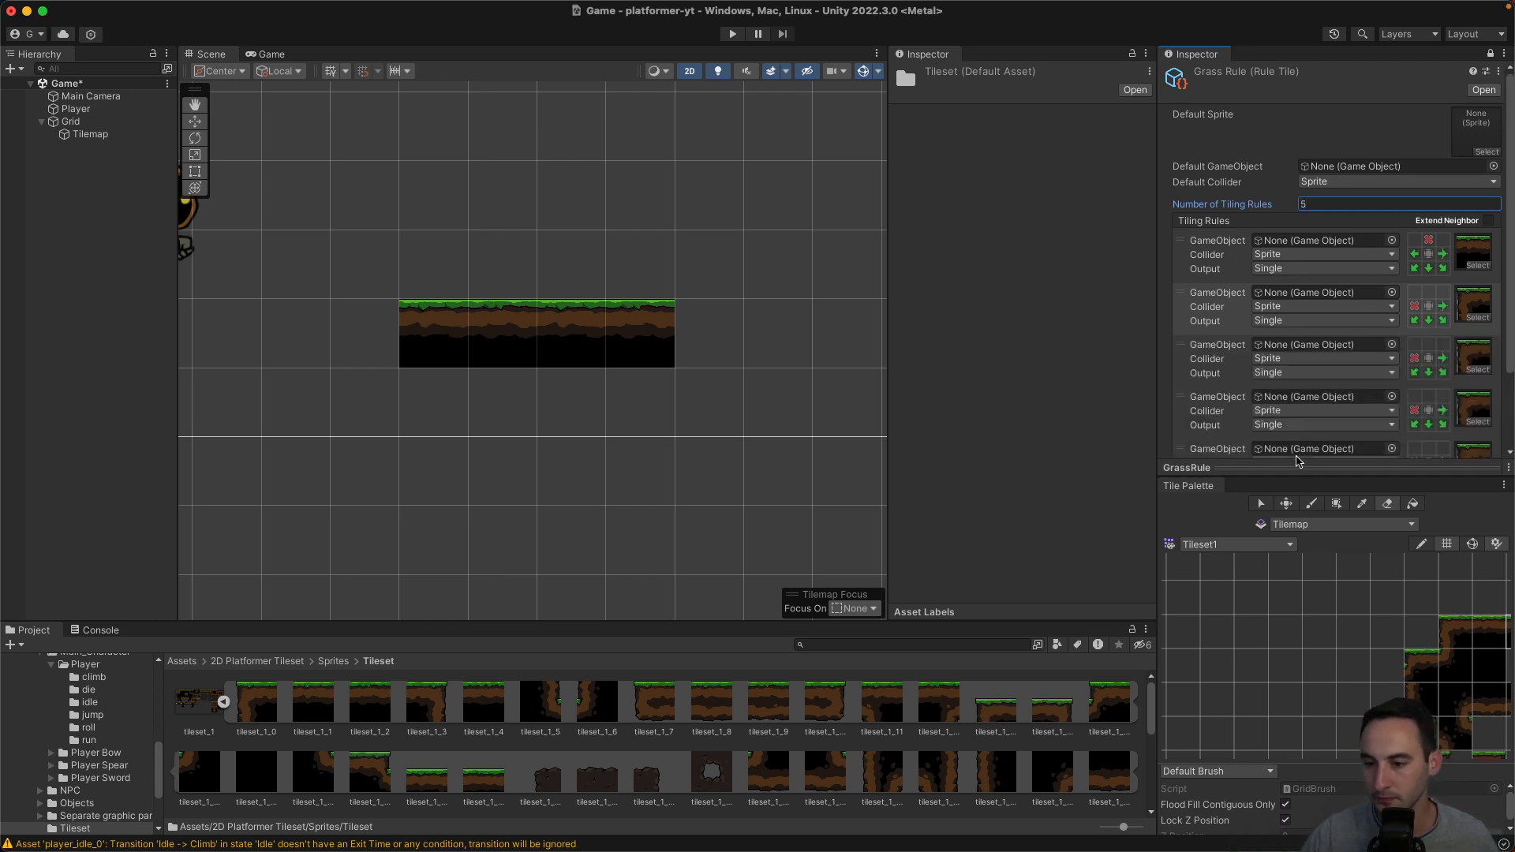
Assign tileset_1_3 to the third rule, requiring no tile on its right and a matching tile on its left.
{"action": "left_click_drag", "start_coordinate": [1298, 478], "coordinate": [1291, 597]}
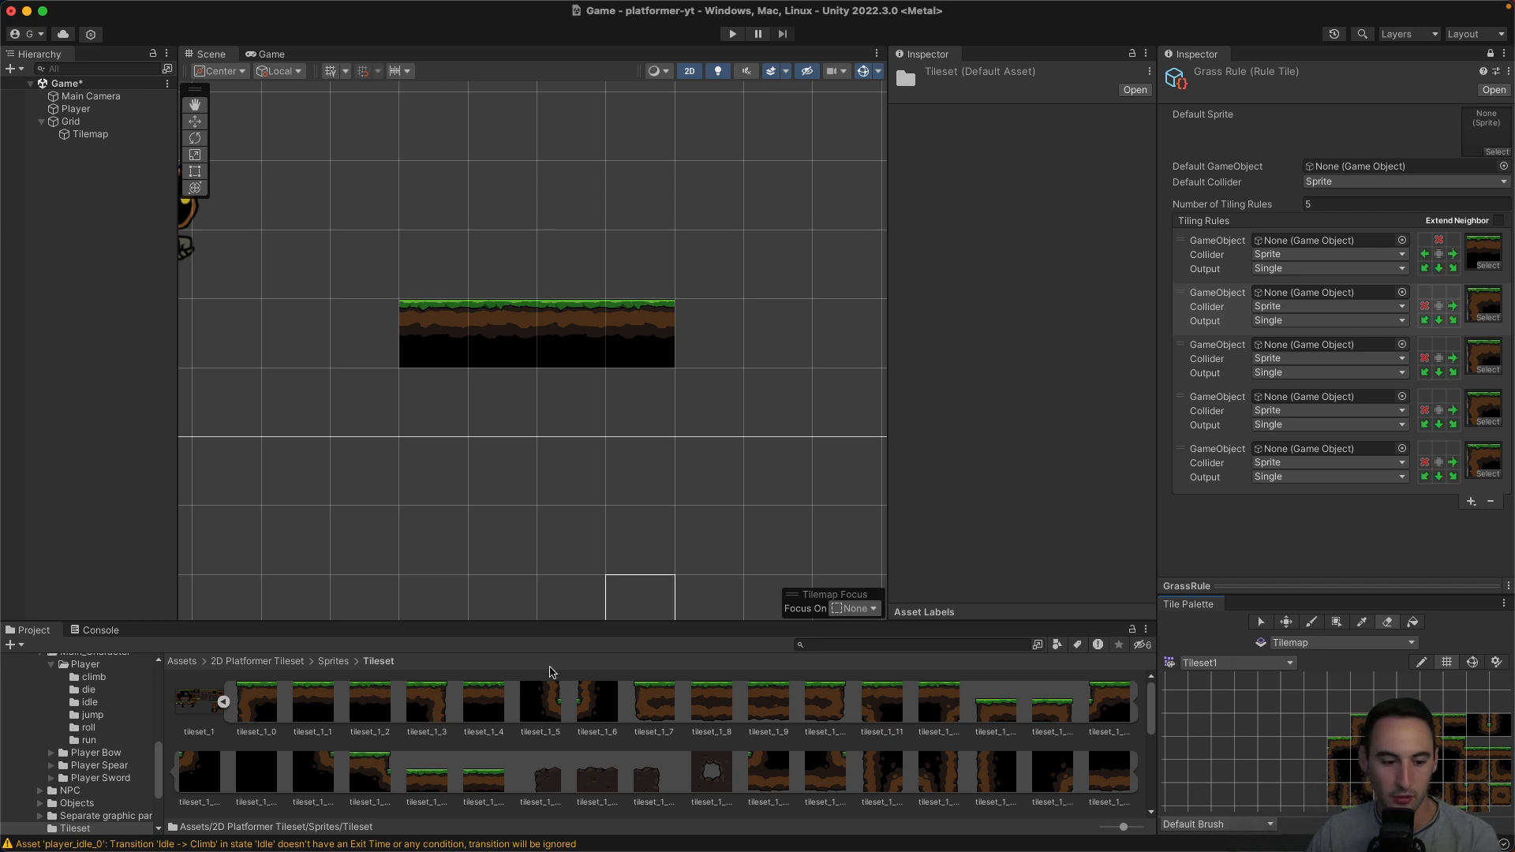
{"action": "left_click_drag", "start_coordinate": [435, 696], "coordinate": [1492, 357]}
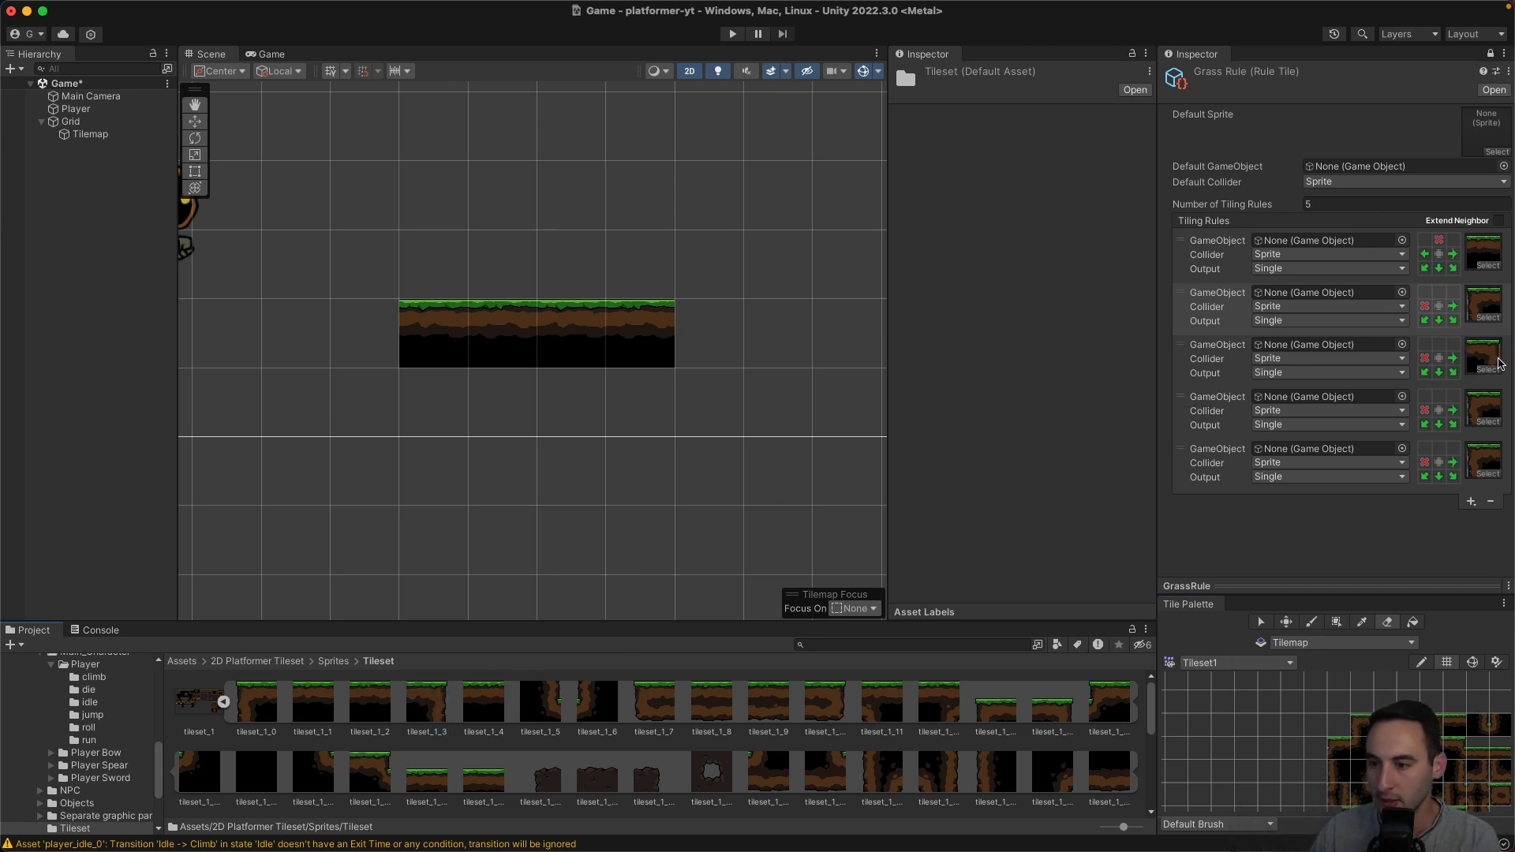
{"action": "left_click", "coordinate": [1453, 360]}
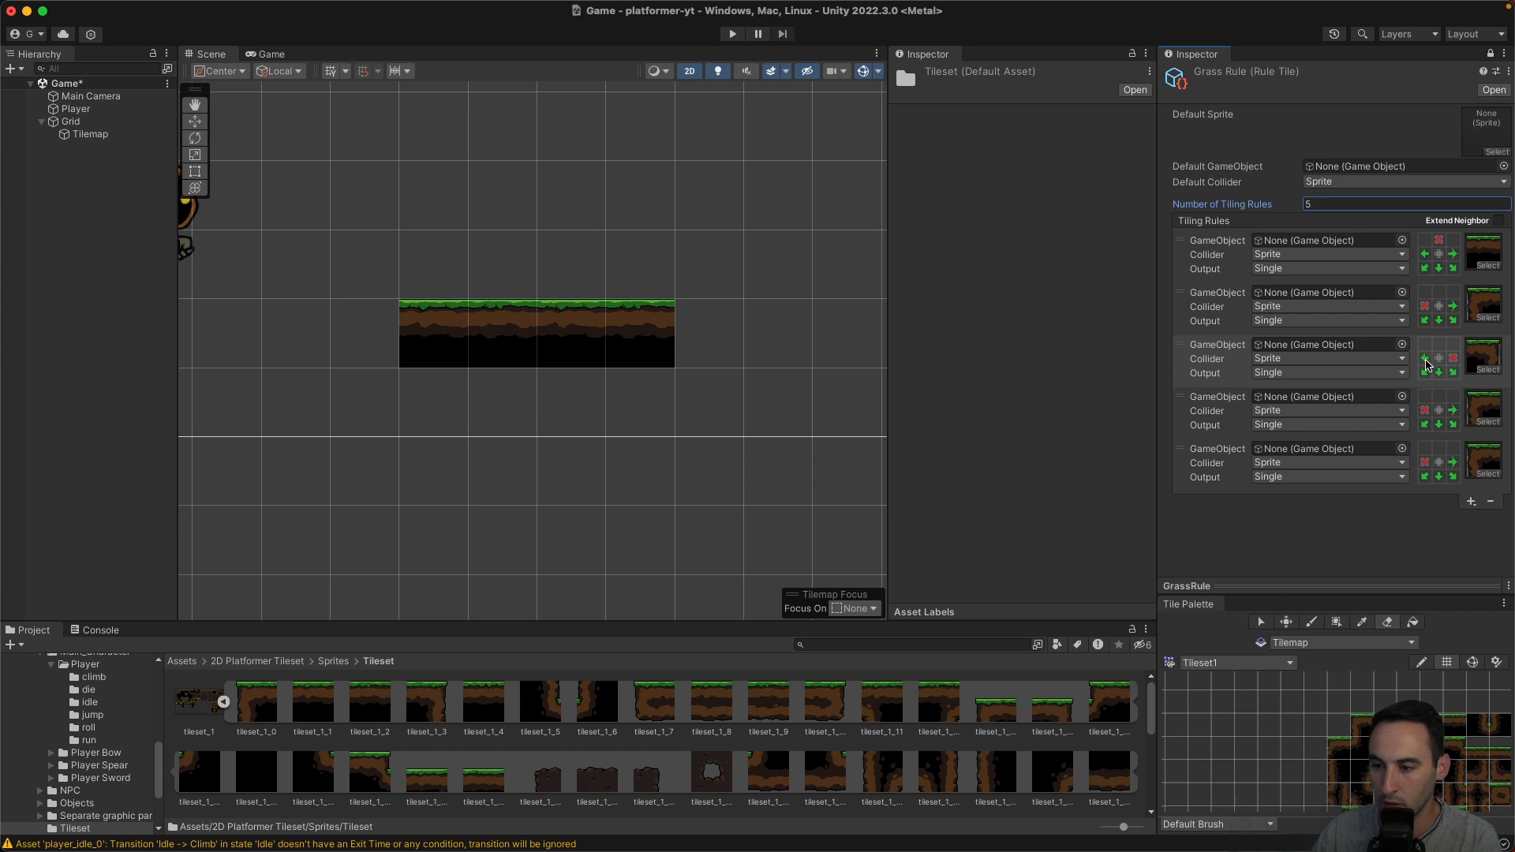
Give the fourth rule a flat grass-top sprite, requiring no tile above and matching tiles on the left and right.
{"action": "left_click", "coordinate": [1483, 412]}
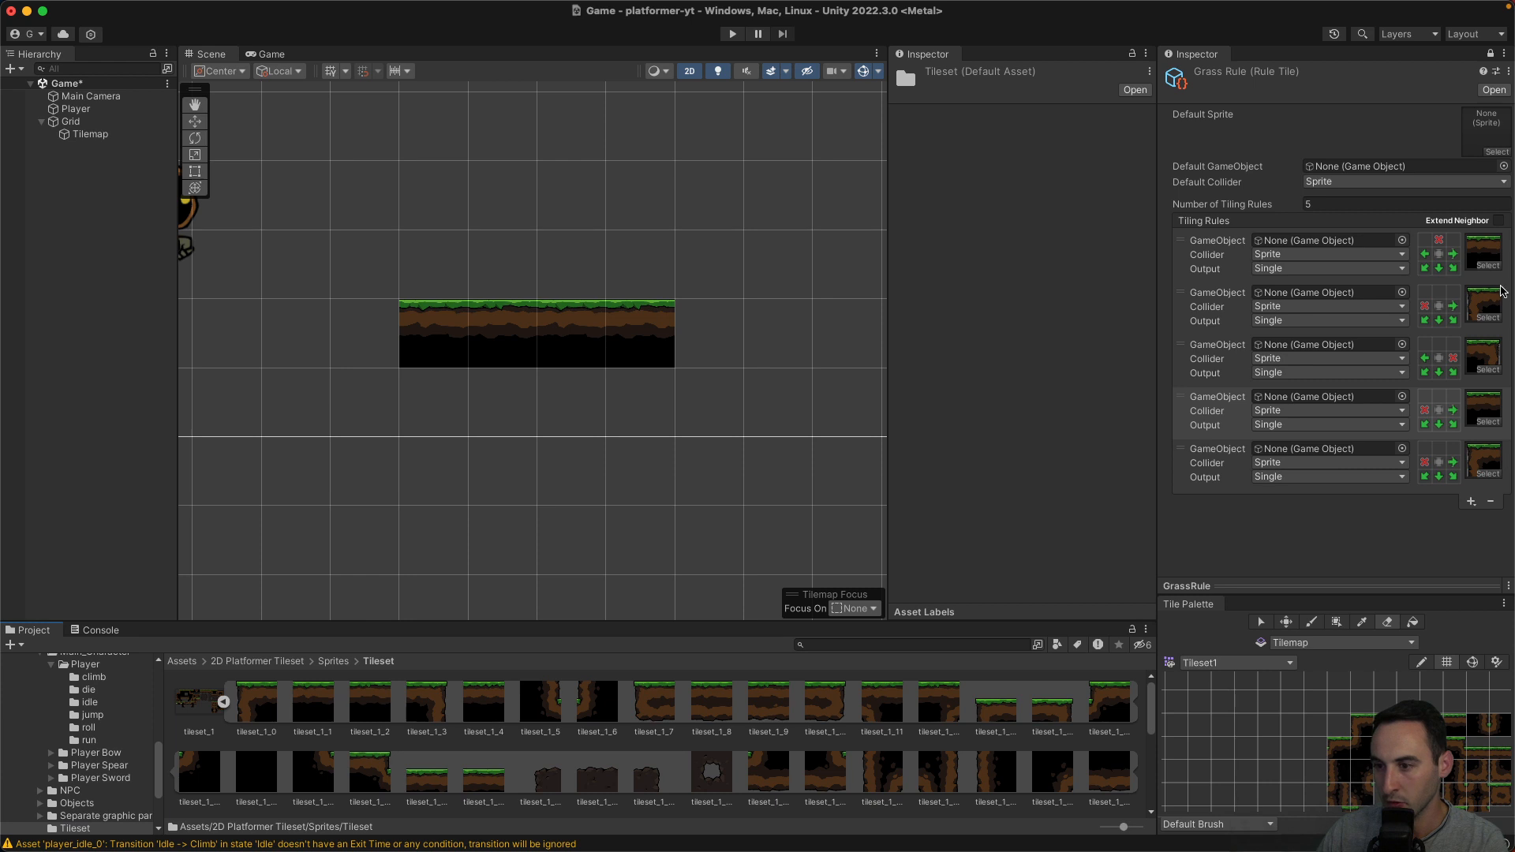
{"action": "left_click", "coordinate": [1425, 411]}
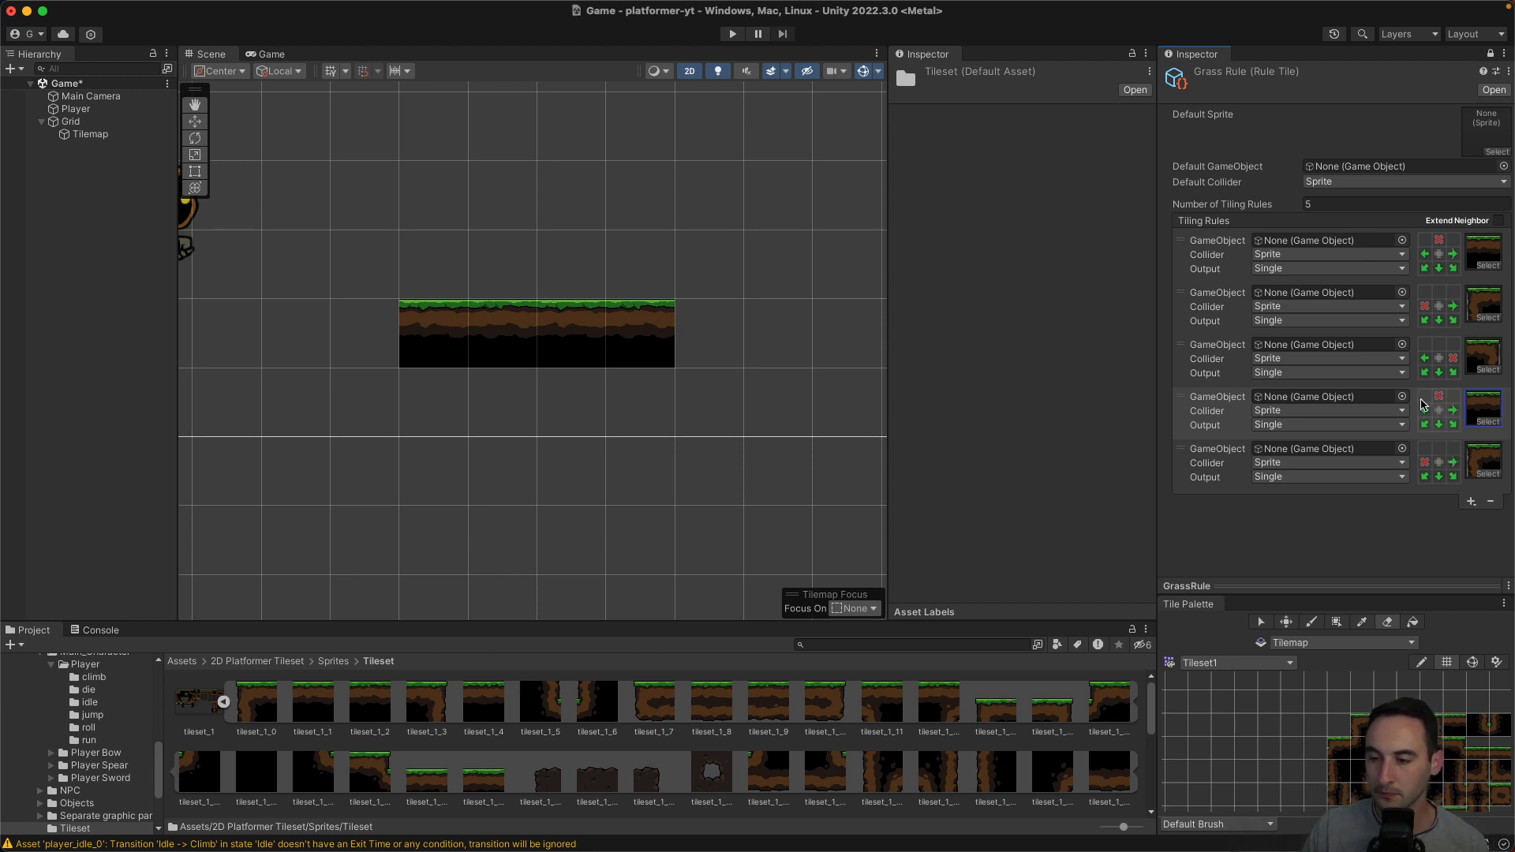
{"action": "left_click", "coordinate": [1426, 398]}
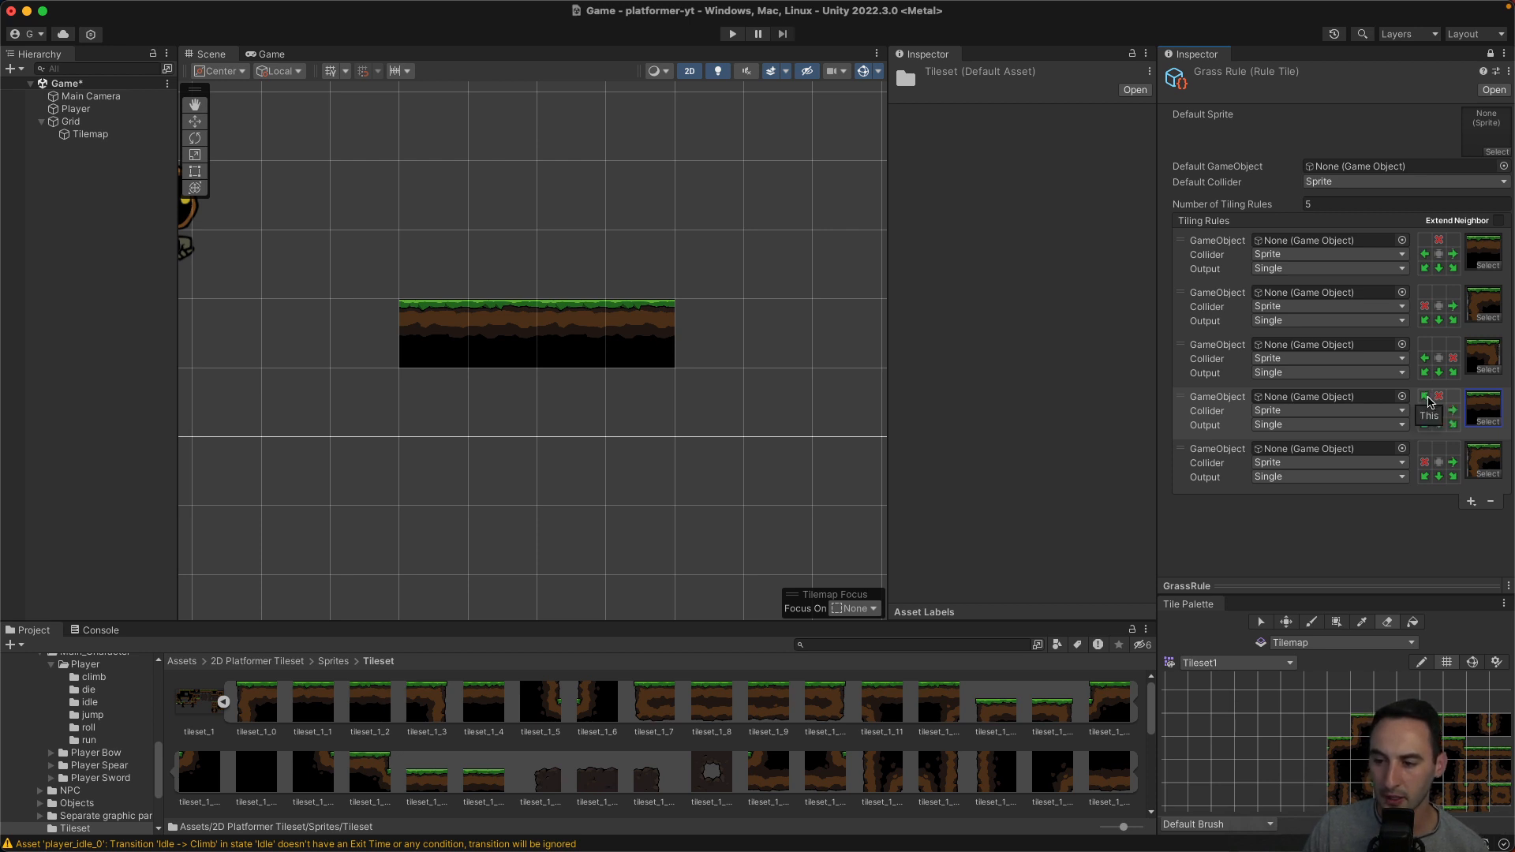
{"action": "left_click", "coordinate": [1429, 402]}
{"action": "left_click", "coordinate": [1428, 401]}
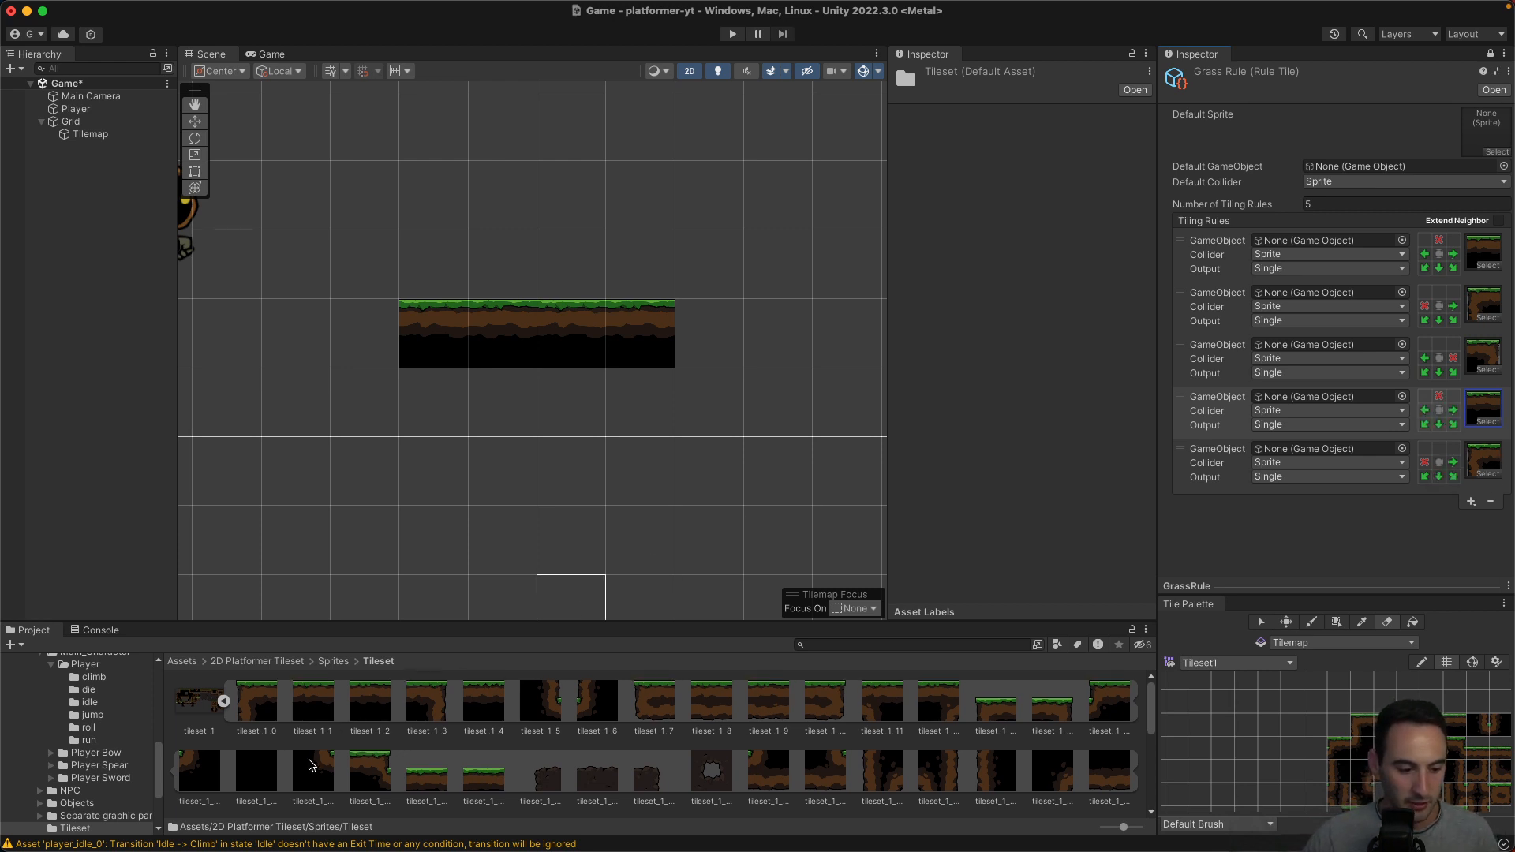
Assign the black tileset_1_17 sprite to the fifth rule and require matching tiles in all eight neighbour cells.
{"action": "scroll", "coordinate": [250, 749], "scroll_direction": "down", "scroll_amount": 3}
{"action": "left_click_drag", "start_coordinate": [250, 750], "coordinate": [1482, 469]}
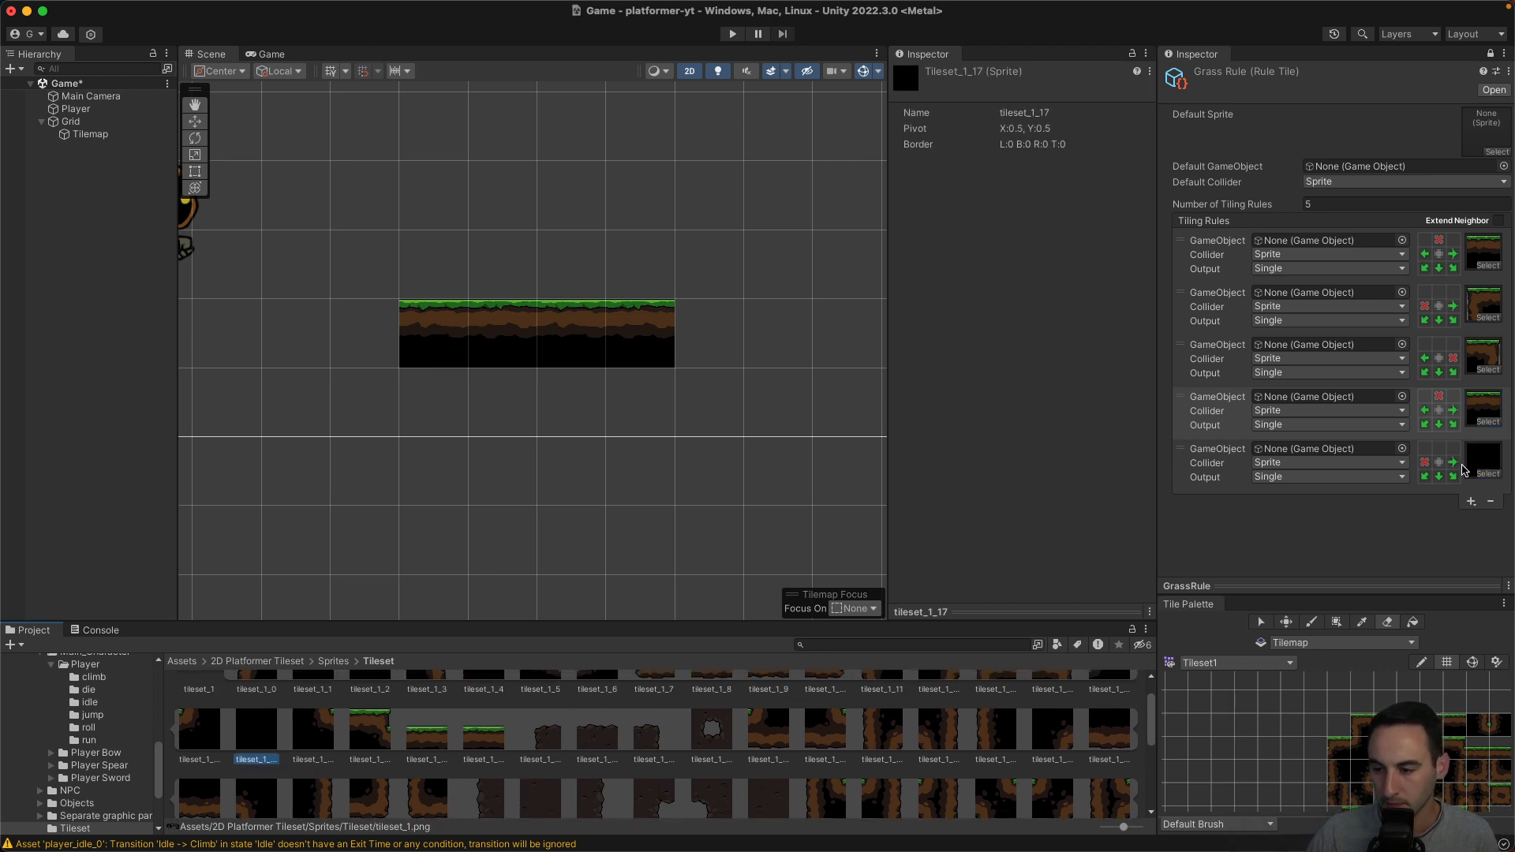
{"action": "left_click", "coordinate": [1453, 449]}
{"action": "left_click", "coordinate": [1438, 448]}
{"action": "left_click", "coordinate": [1424, 449]}
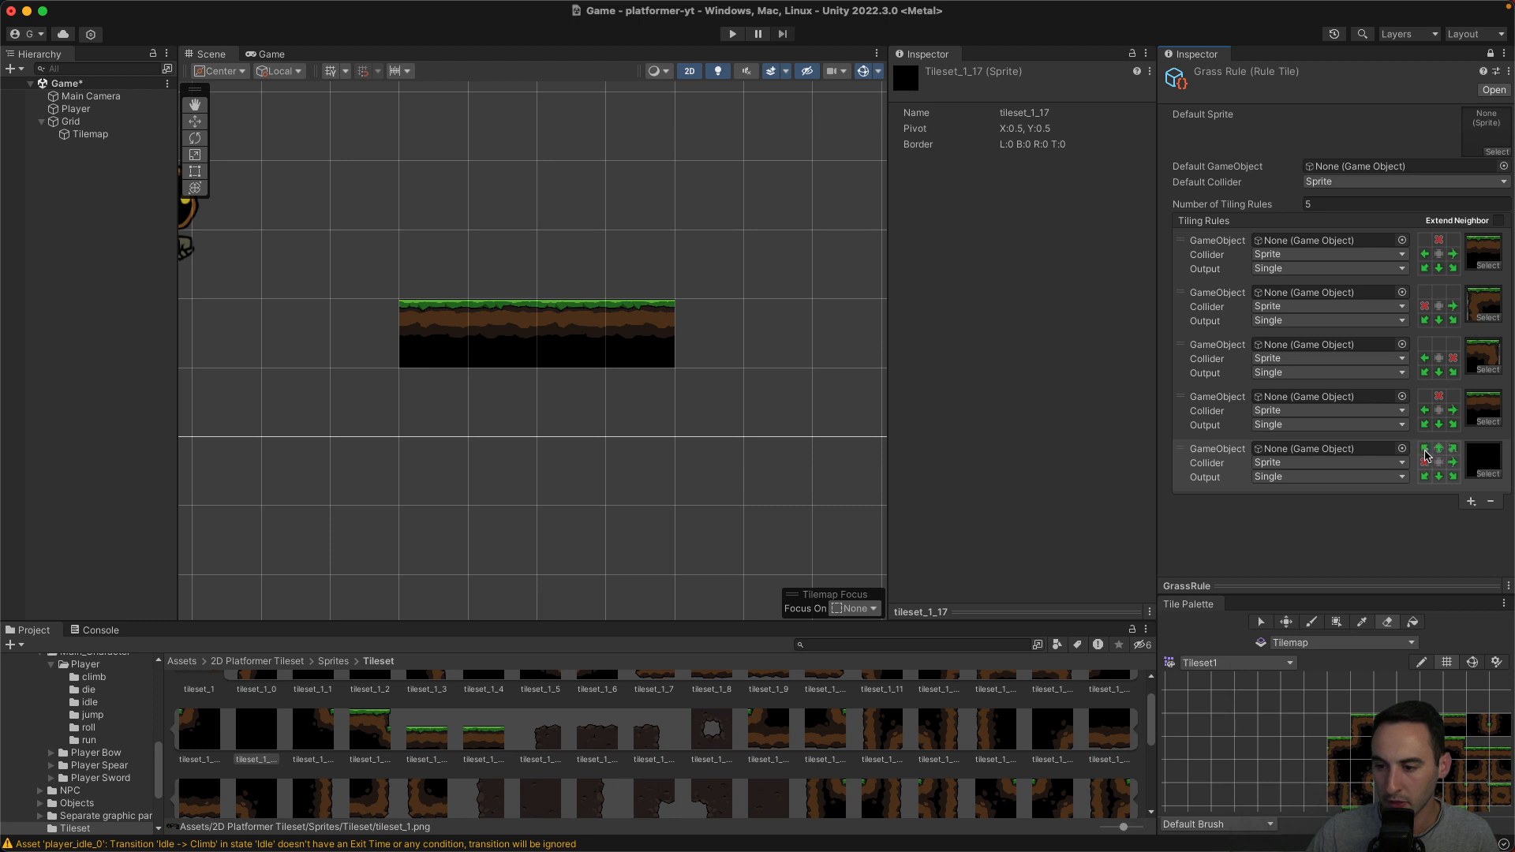
{"action": "left_click", "coordinate": [1425, 462]}
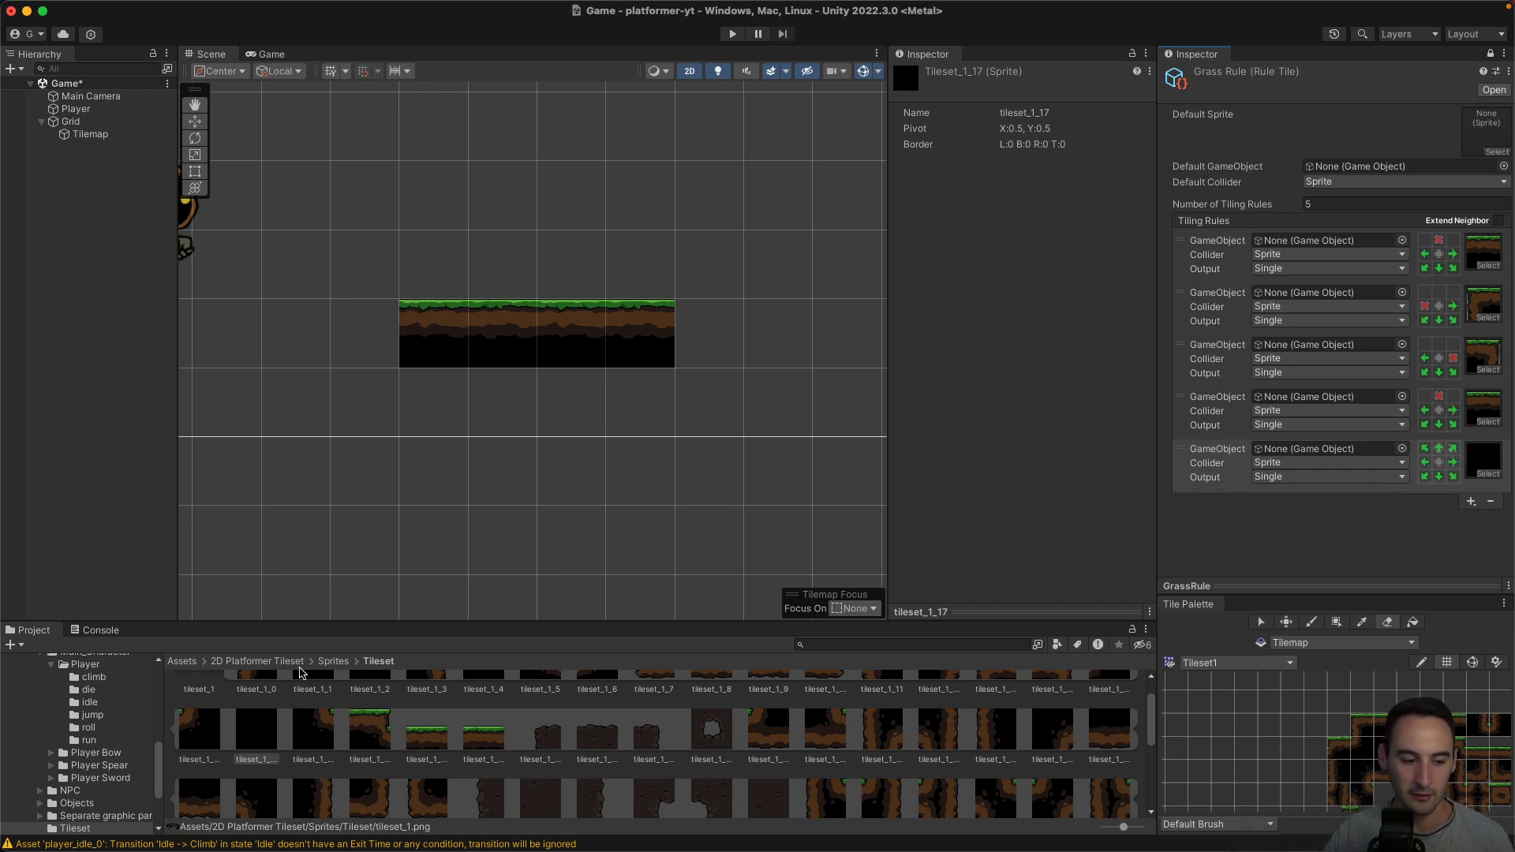
Paint two four-tile rows of black fill tiles directly beneath the grass row.
{"action": "left_click", "coordinate": [522, 399]}
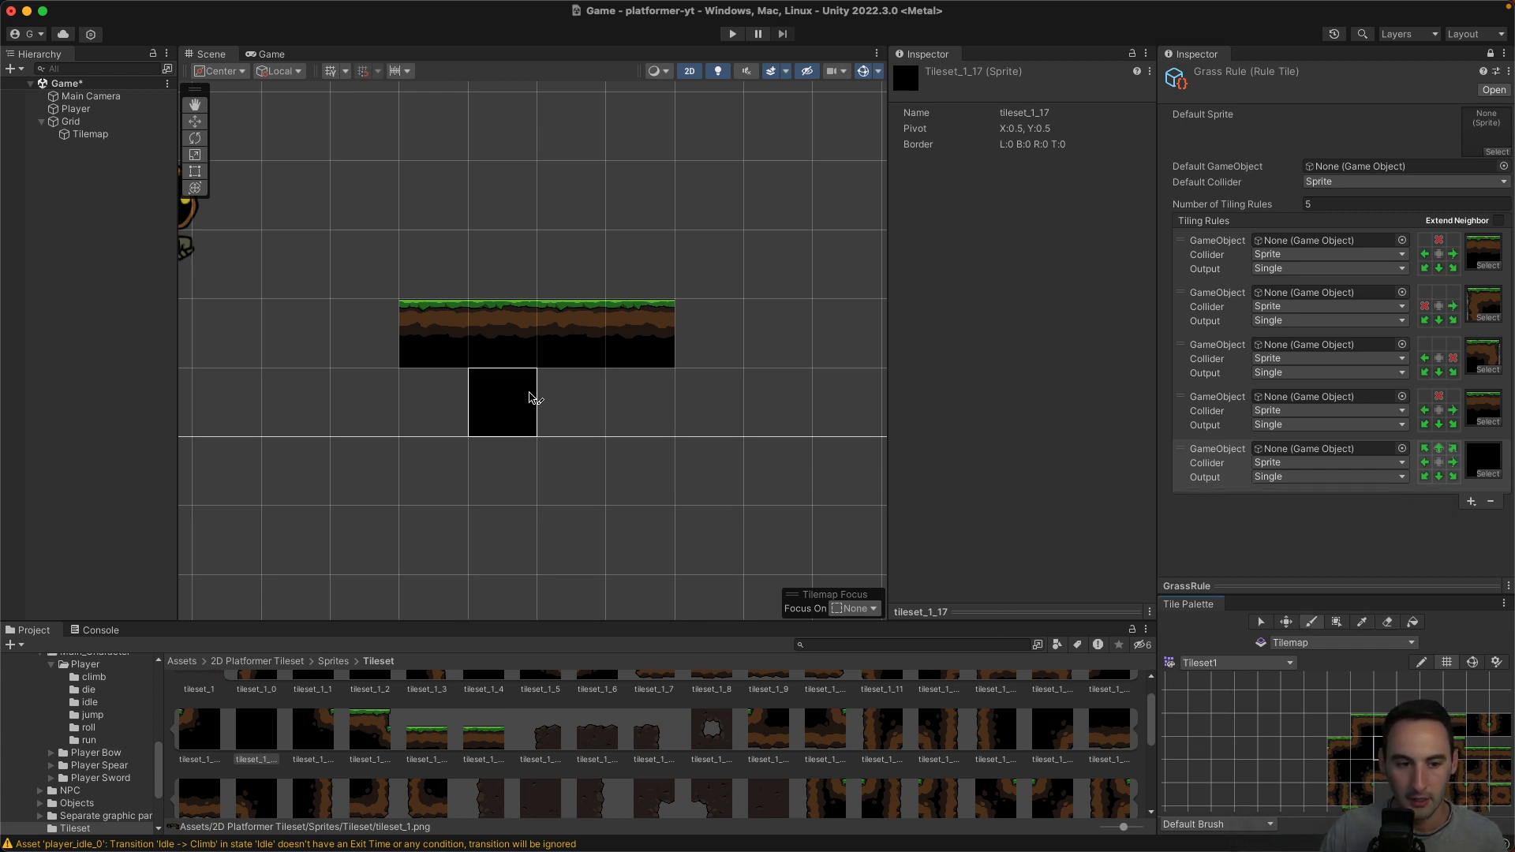
{"action": "left_click", "coordinate": [562, 379]}
{"action": "left_click", "coordinate": [439, 404]}
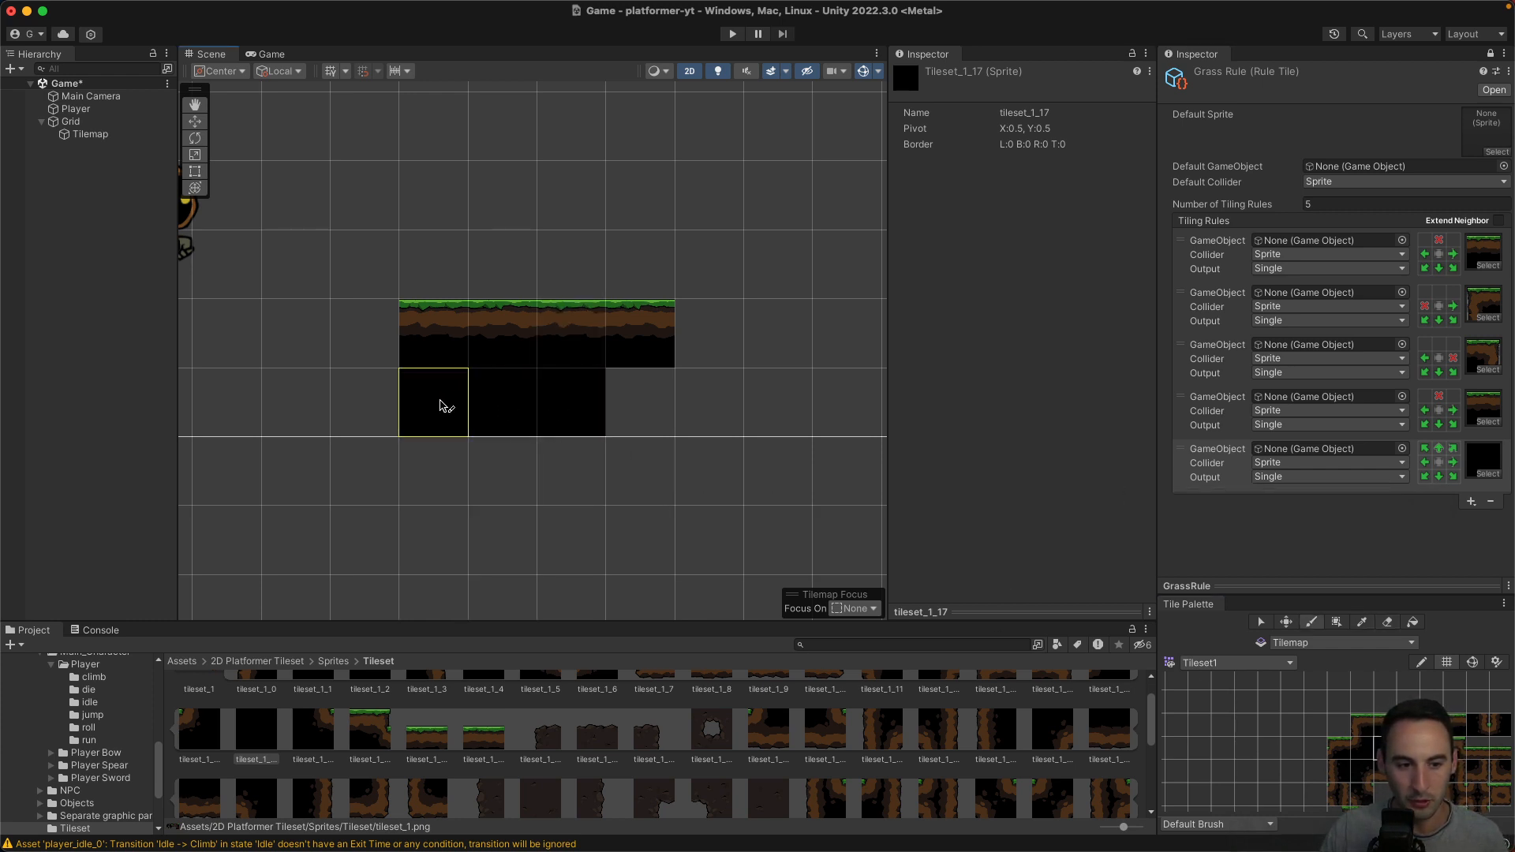
{"action": "left_click", "coordinate": [442, 458]}
{"action": "left_click", "coordinate": [493, 462]}
{"action": "left_click", "coordinate": [568, 464]}
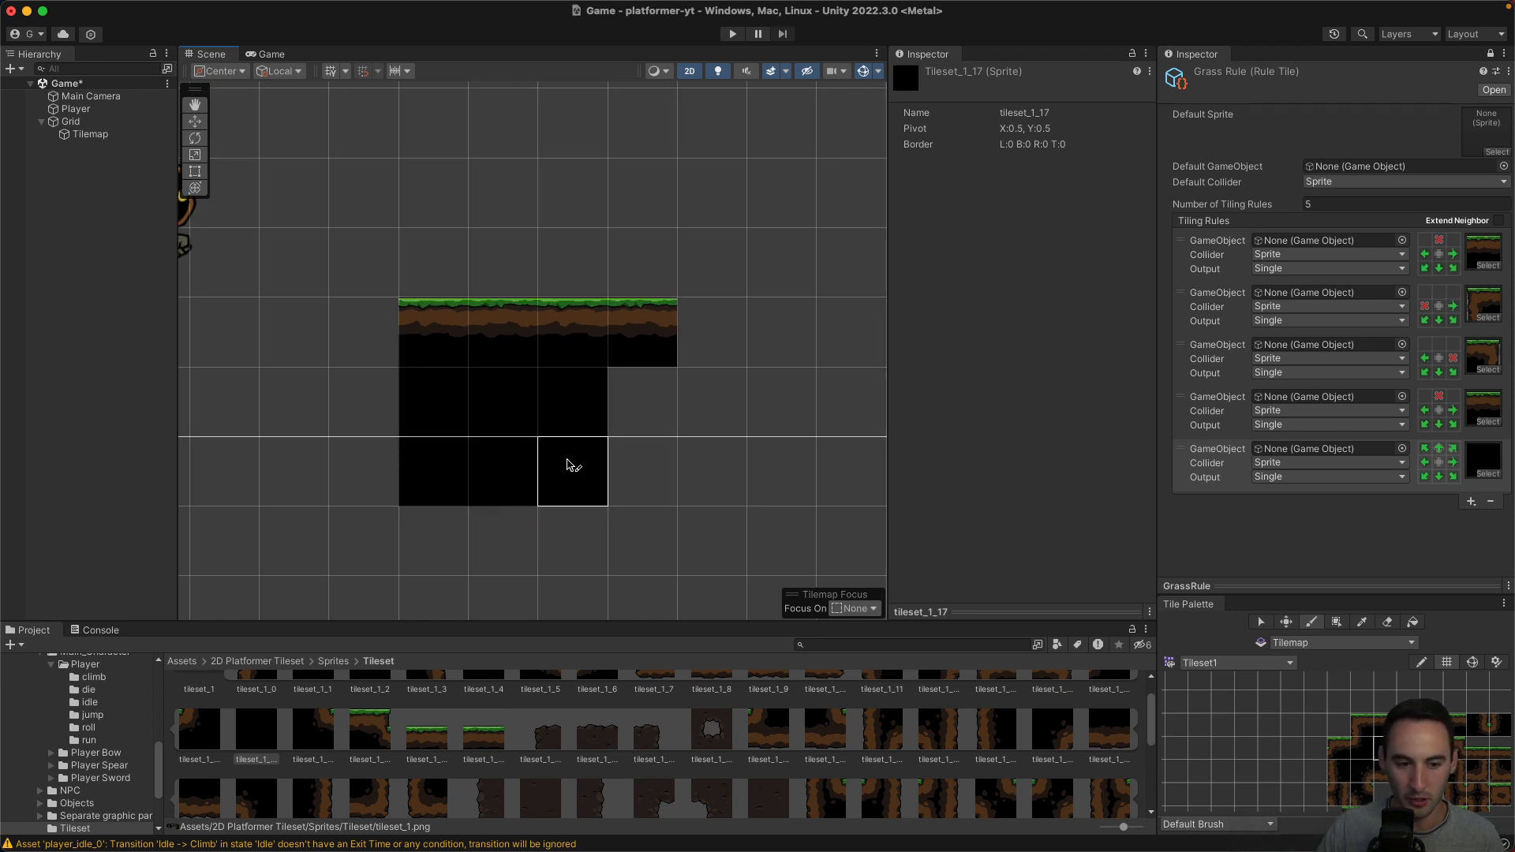
{"action": "left_click", "coordinate": [636, 407]}
{"action": "left_click", "coordinate": [647, 476]}
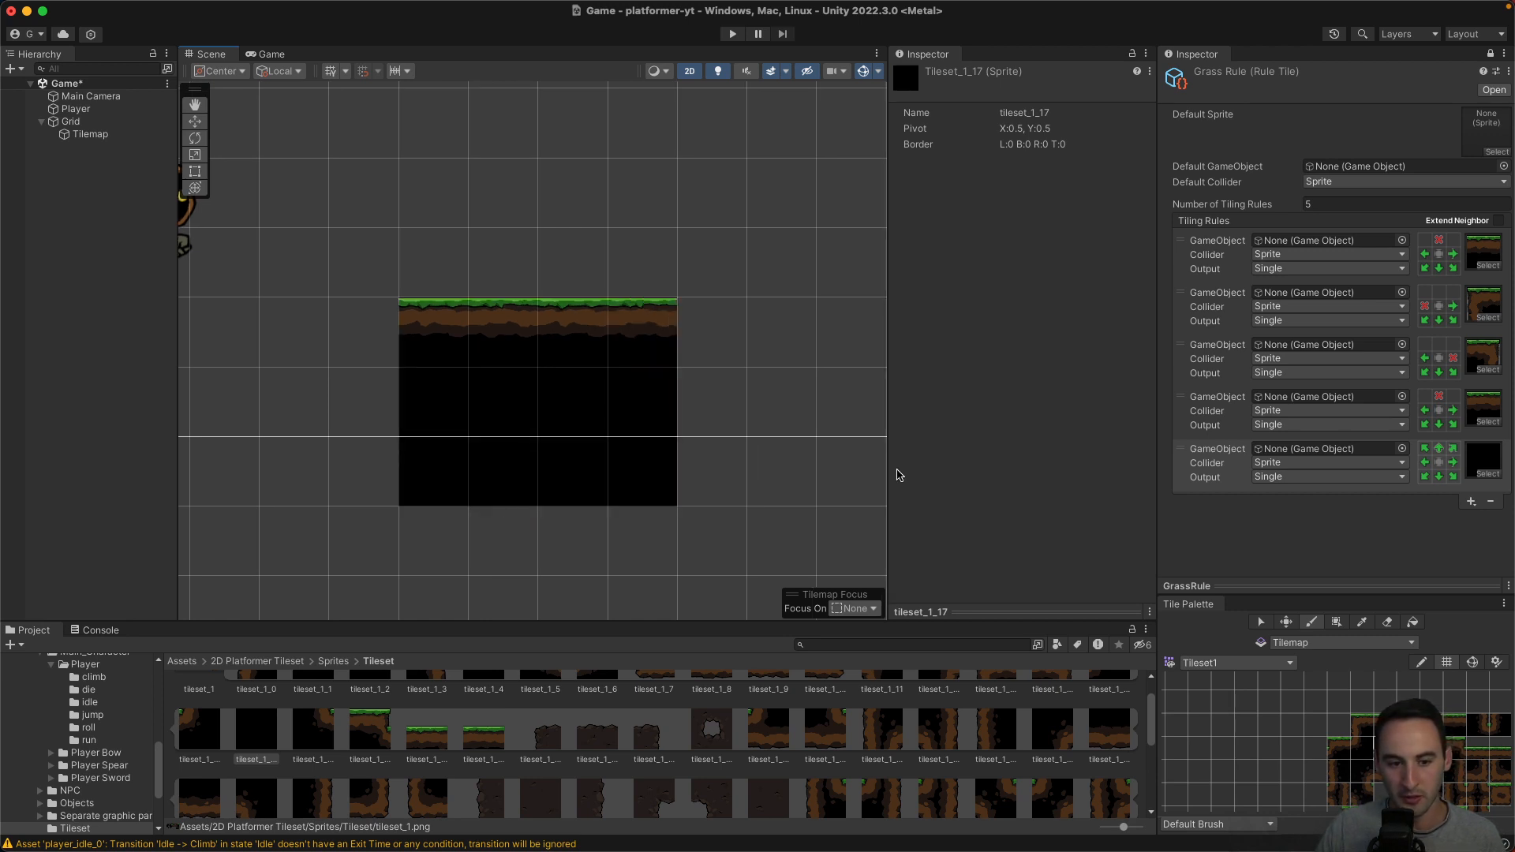
Enlarge the Project window so all of the Tileset folder's sprites fit in view.
{"action": "mouse_move", "coordinate": [1317, 593]}
{"action": "left_mouse_down"}
{"action": "mouse_move", "coordinate": [1316, 512]}
{"action": "mouse_move", "coordinate": [1315, 537]}
{"action": "left_mouse_up"}
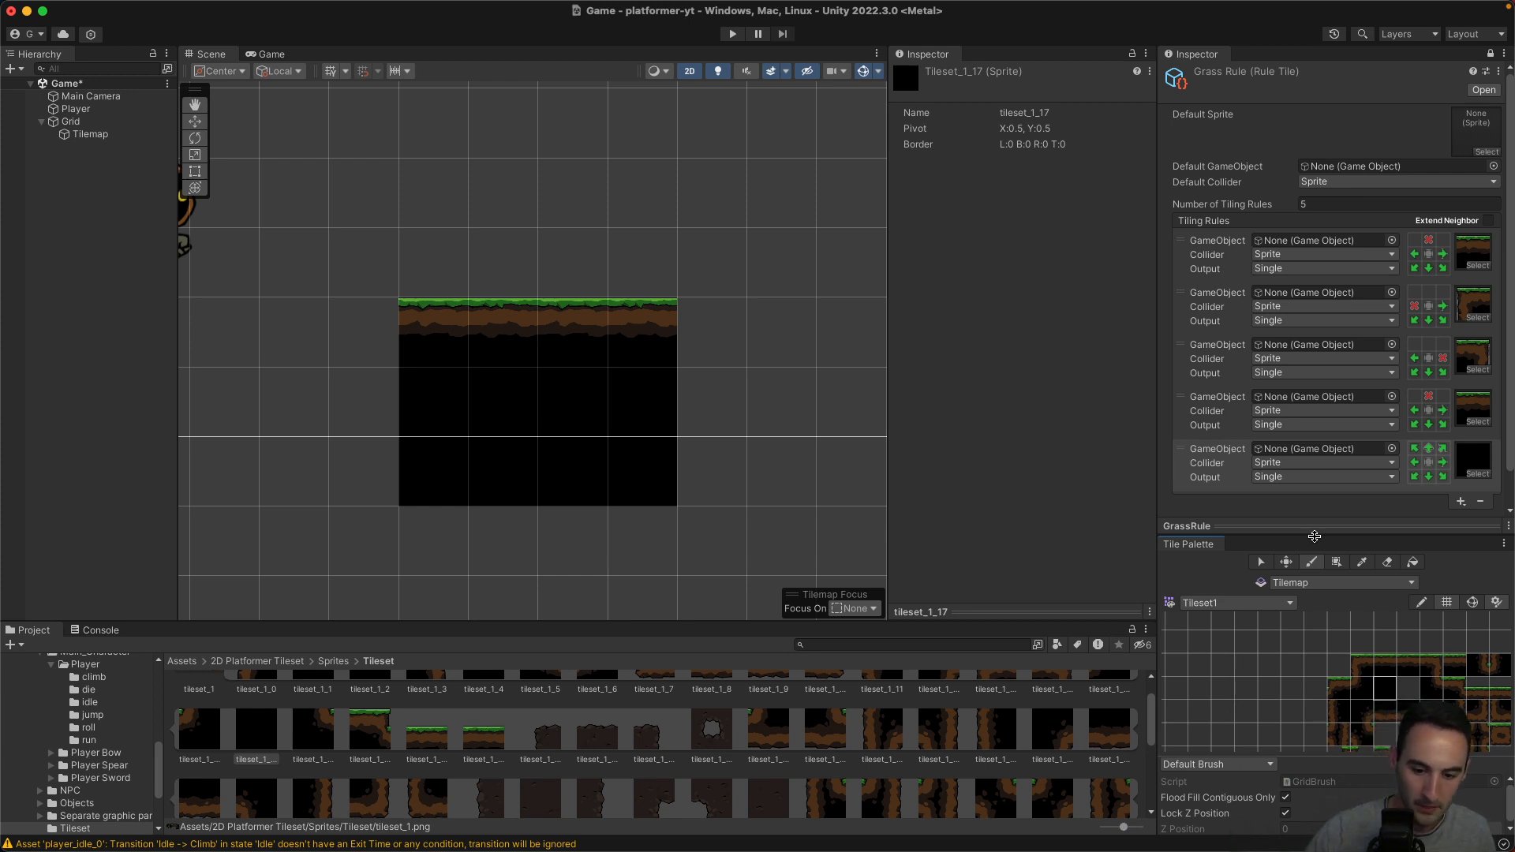
{"action": "scroll", "coordinate": [776, 763], "scroll_direction": "up", "scroll_amount": 2}
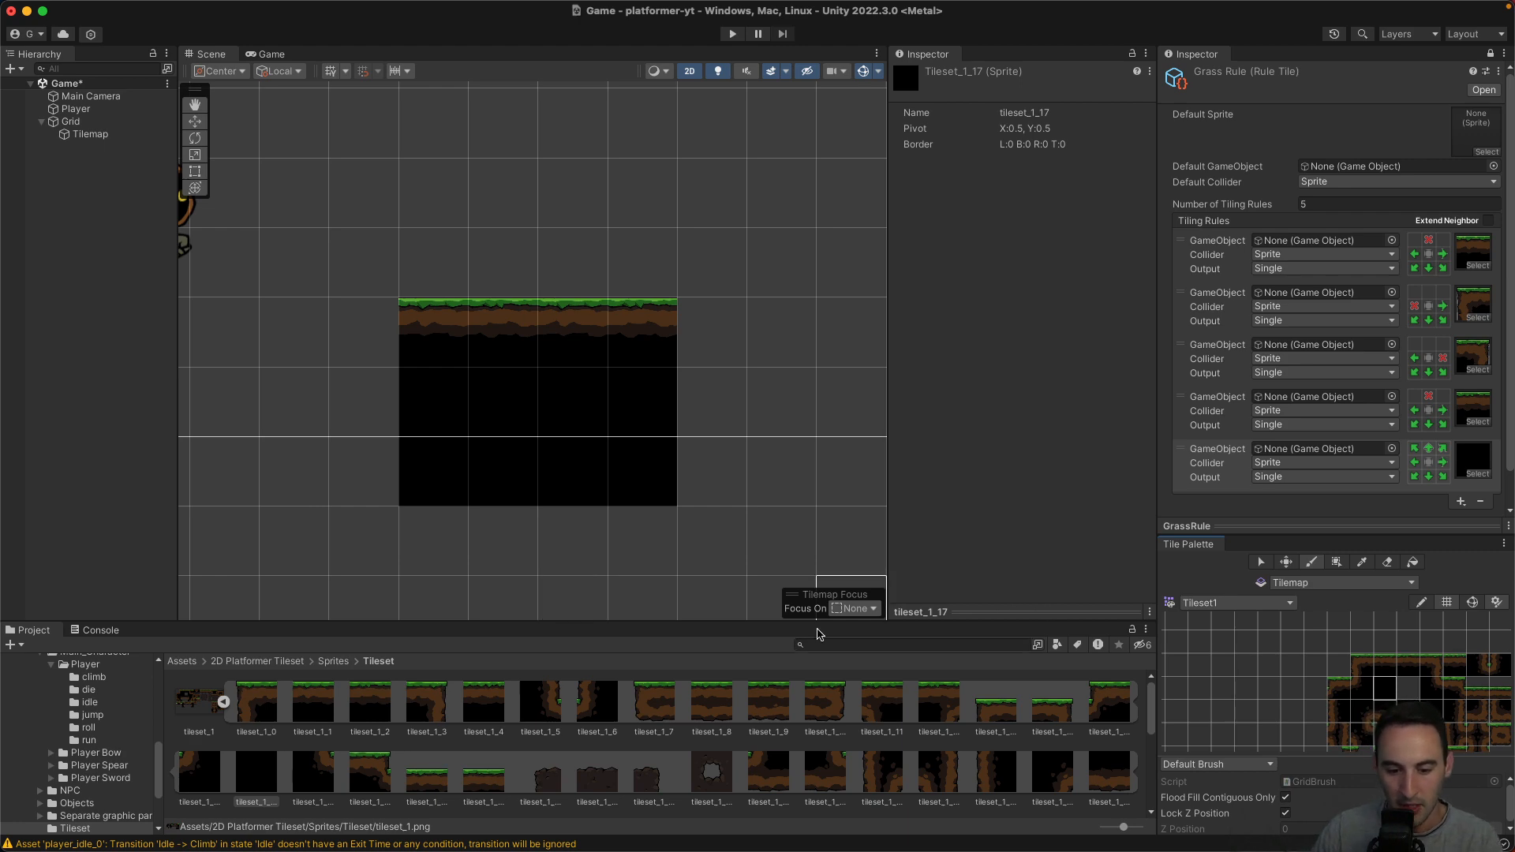
{"action": "left_click_drag", "start_coordinate": [816, 625], "coordinate": [842, 288]}
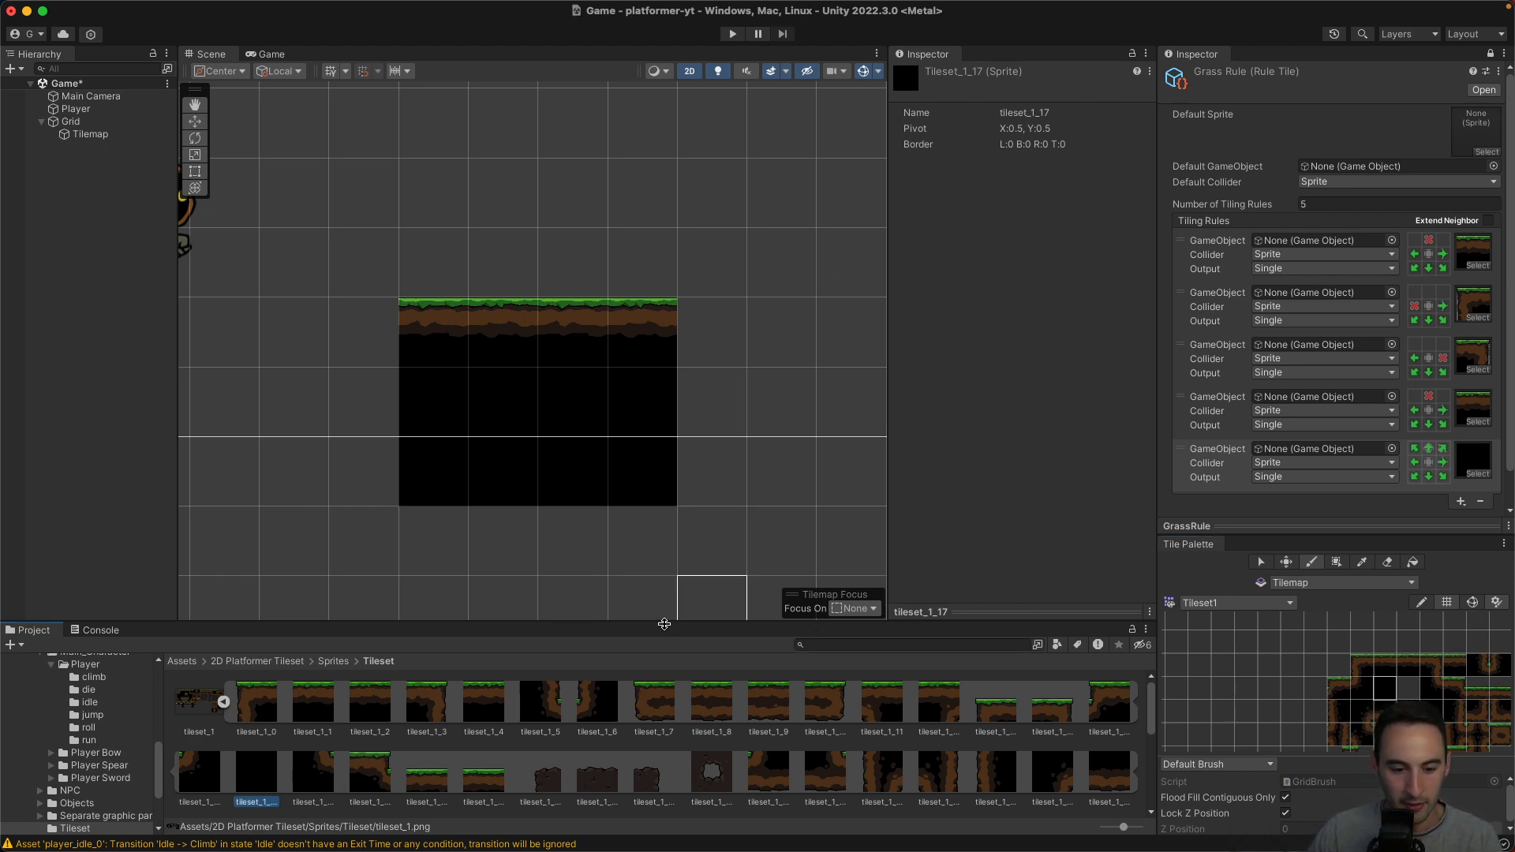
{"action": "left_click_drag", "start_coordinate": [665, 624], "coordinate": [664, 158]}
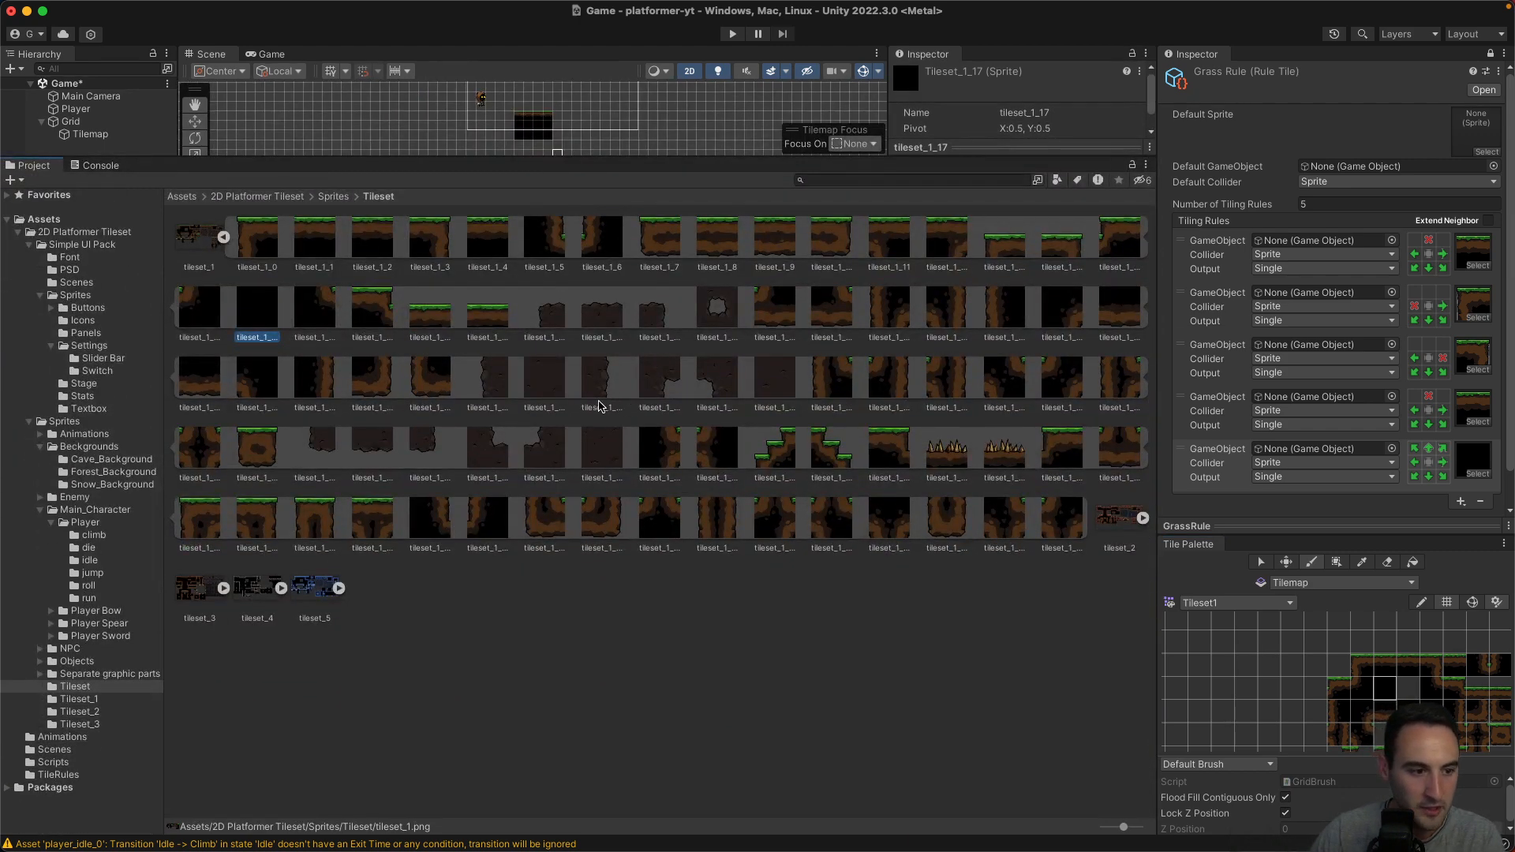
Examine the grass-topped sprites in the Tileset folder and select tileset_1_19.
{"action": "left_click", "coordinate": [505, 641]}
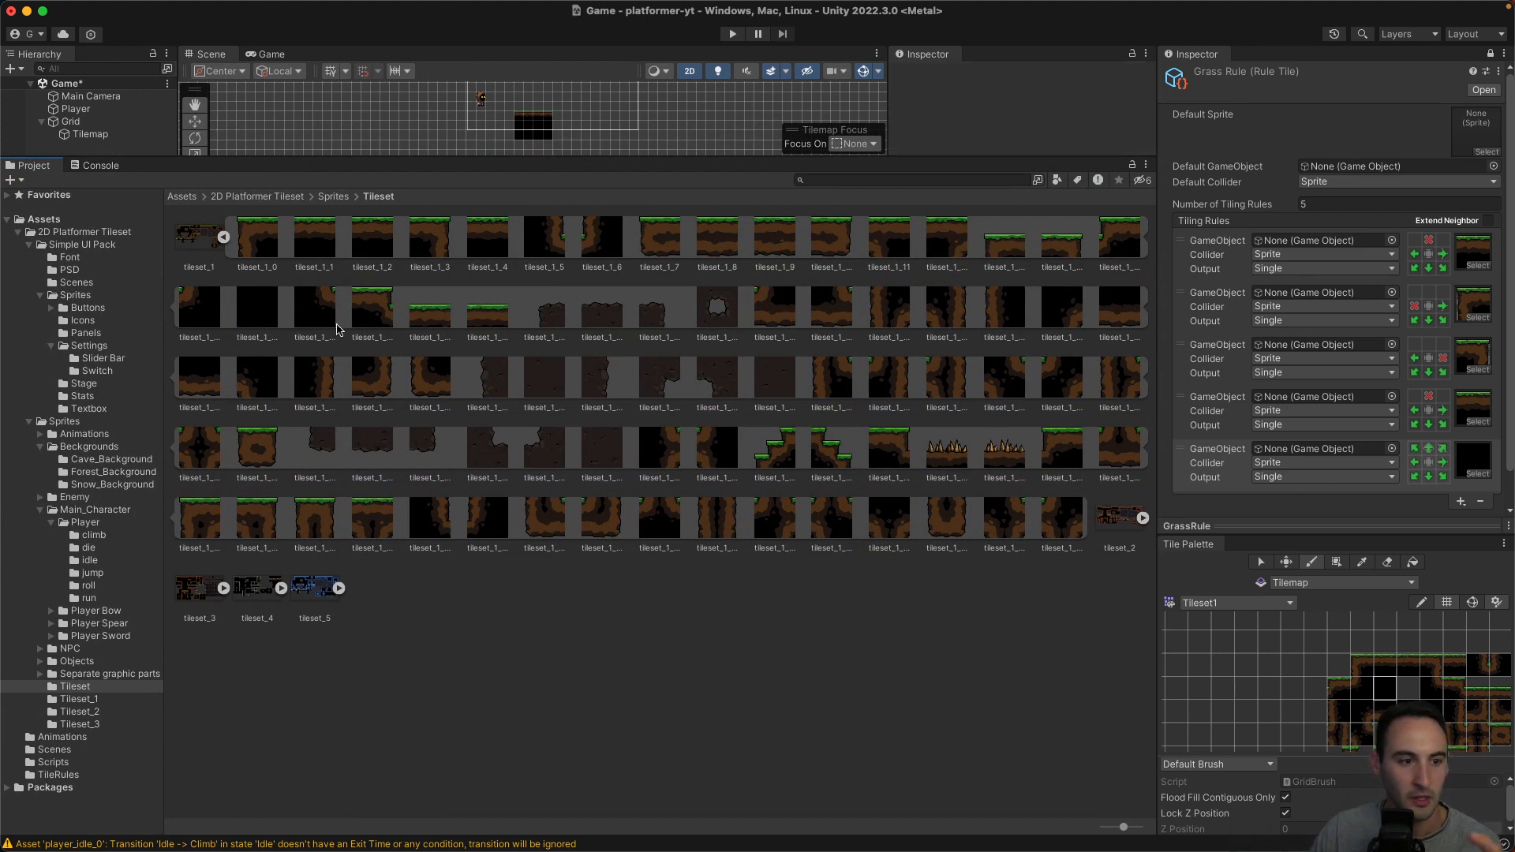
{"action": "left_click", "coordinate": [273, 235]}
{"action": "left_click", "coordinate": [320, 236]}
{"action": "left_click", "coordinate": [375, 236]}
{"action": "left_click", "coordinate": [406, 234]}
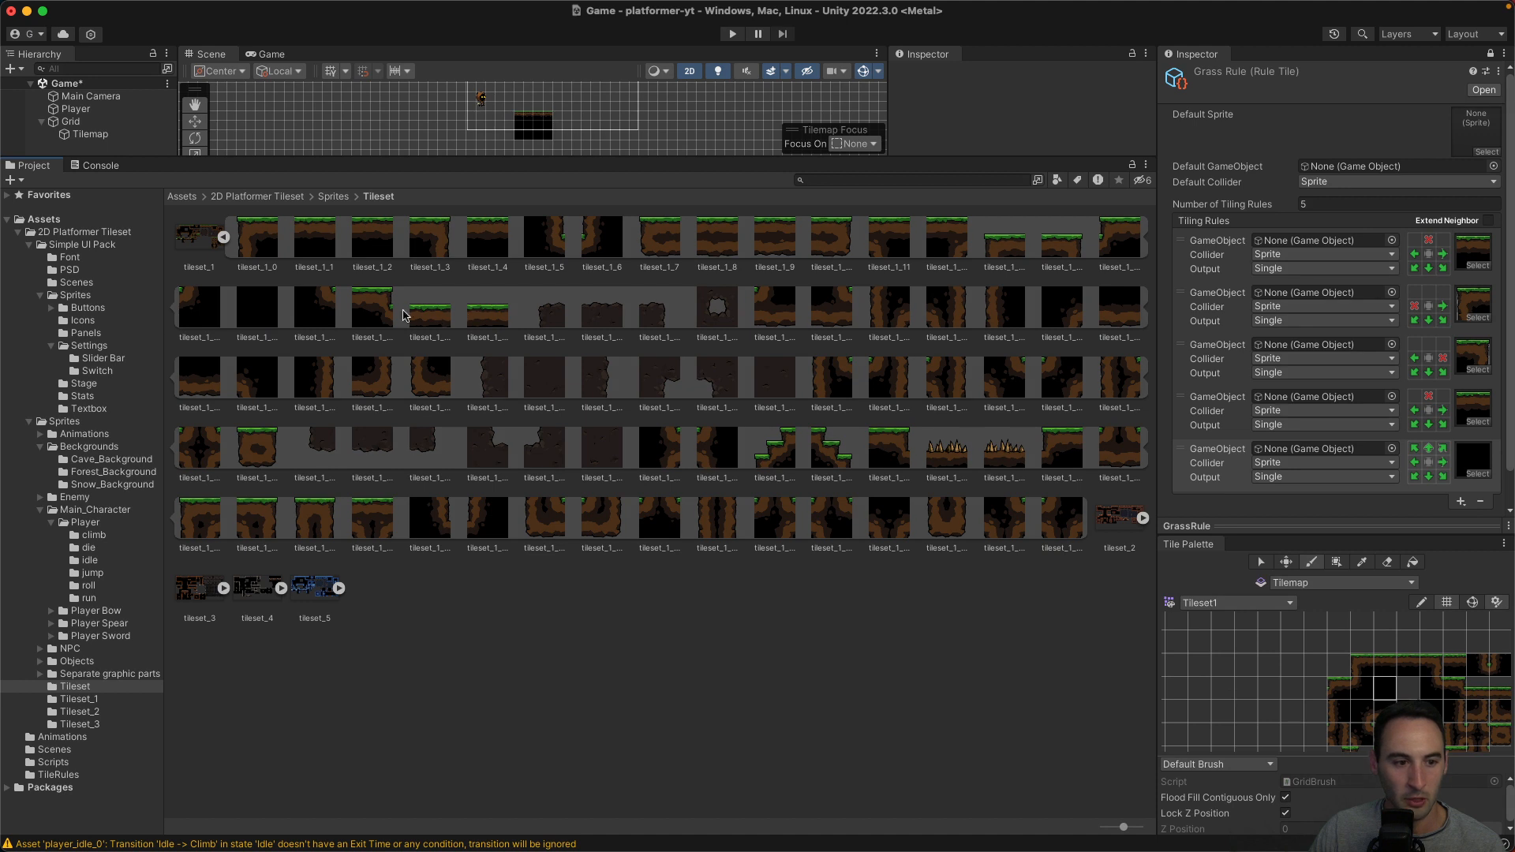
{"action": "left_click", "coordinate": [379, 319]}
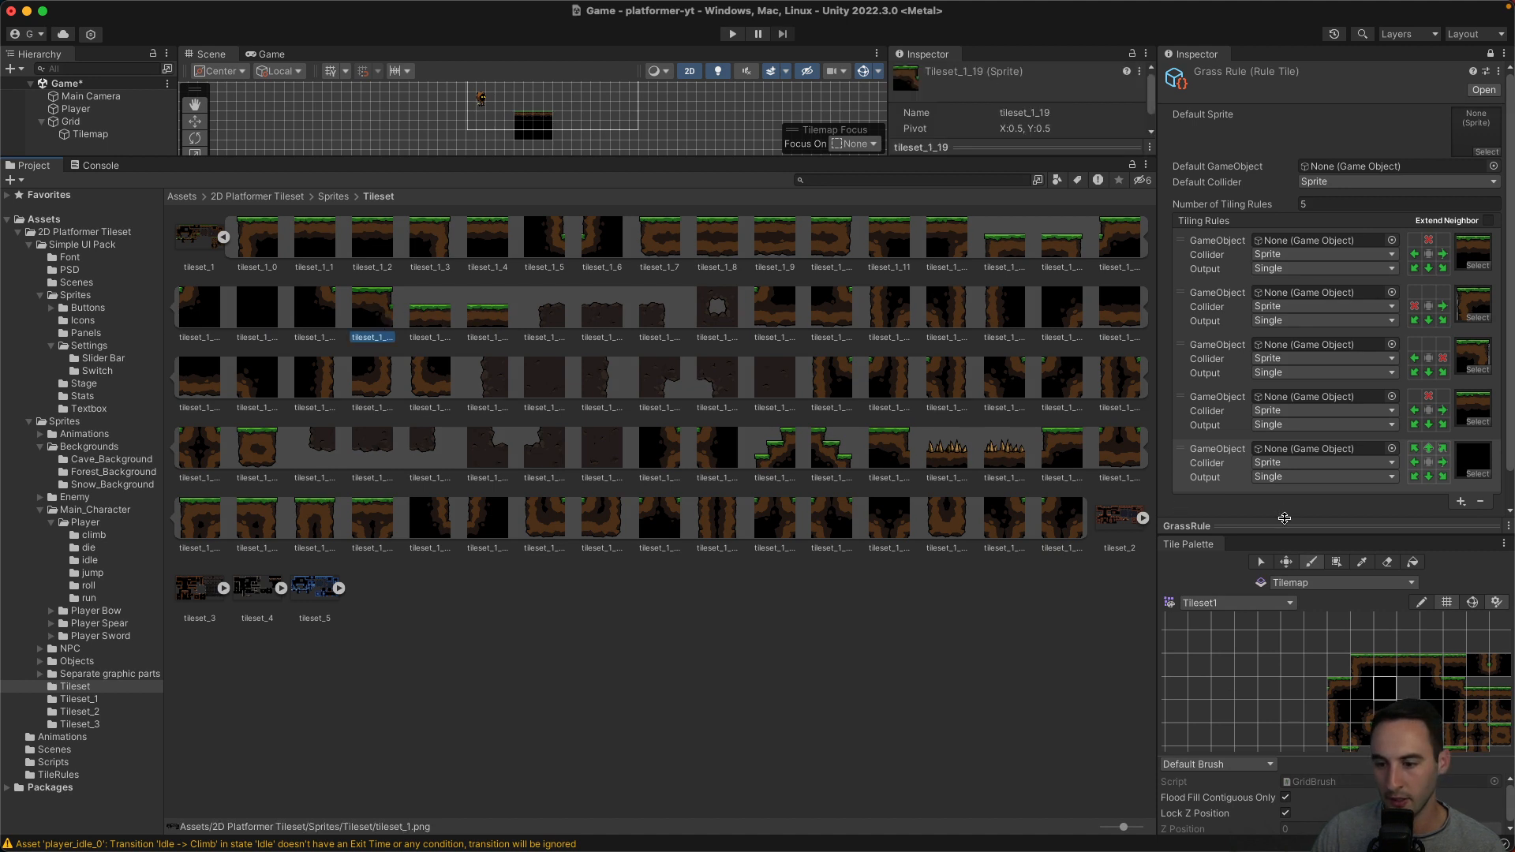
Shrink the Tile Palette to give the tiling rules more room and expand the GrassRule preview.
{"action": "left_click", "coordinate": [1285, 517]}
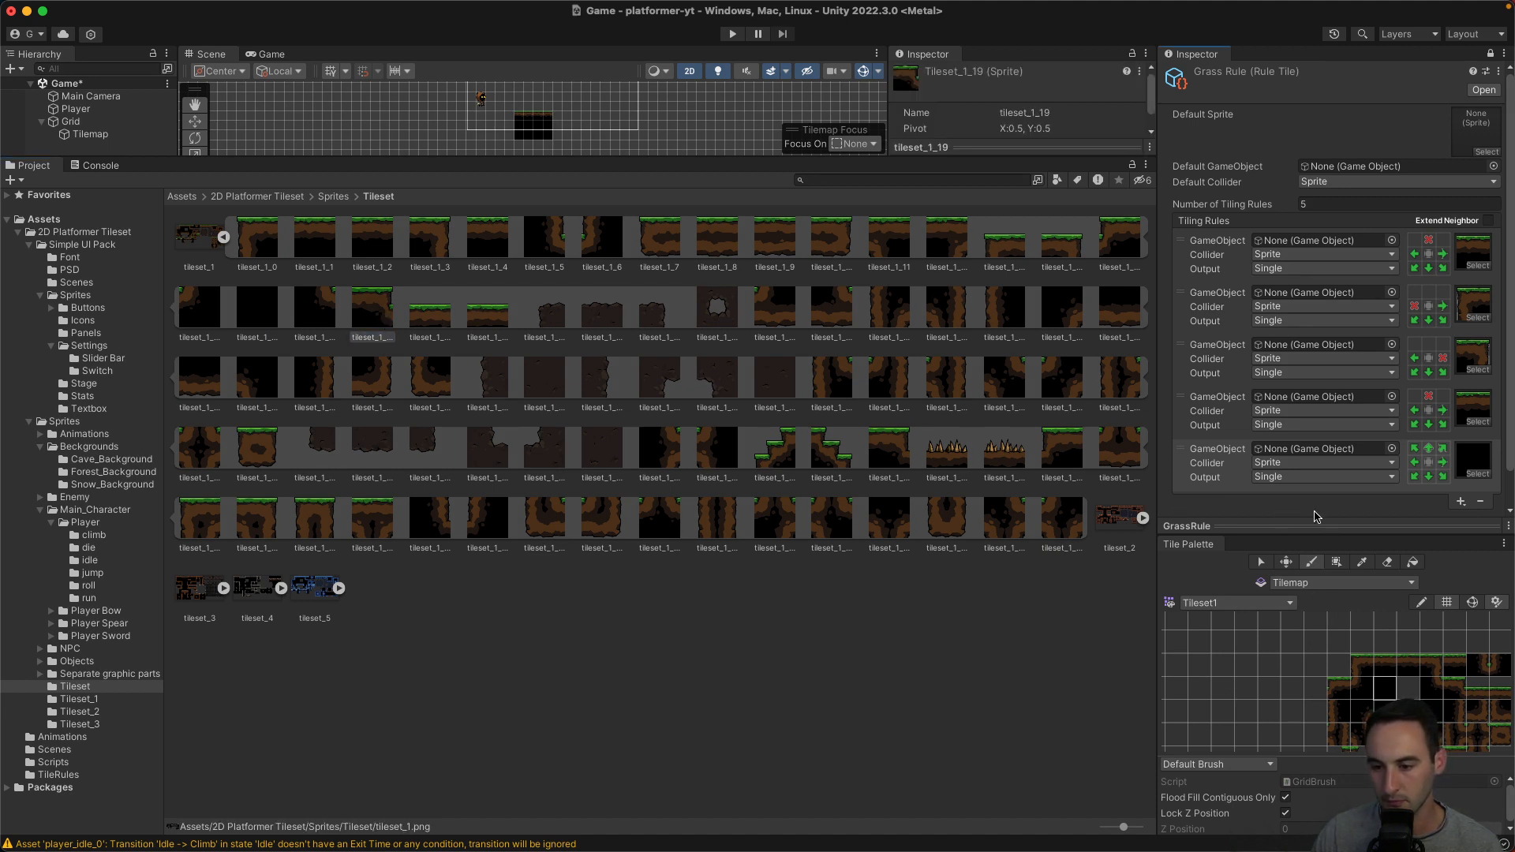
{"action": "left_click_drag", "start_coordinate": [1312, 543], "coordinate": [1287, 810]}
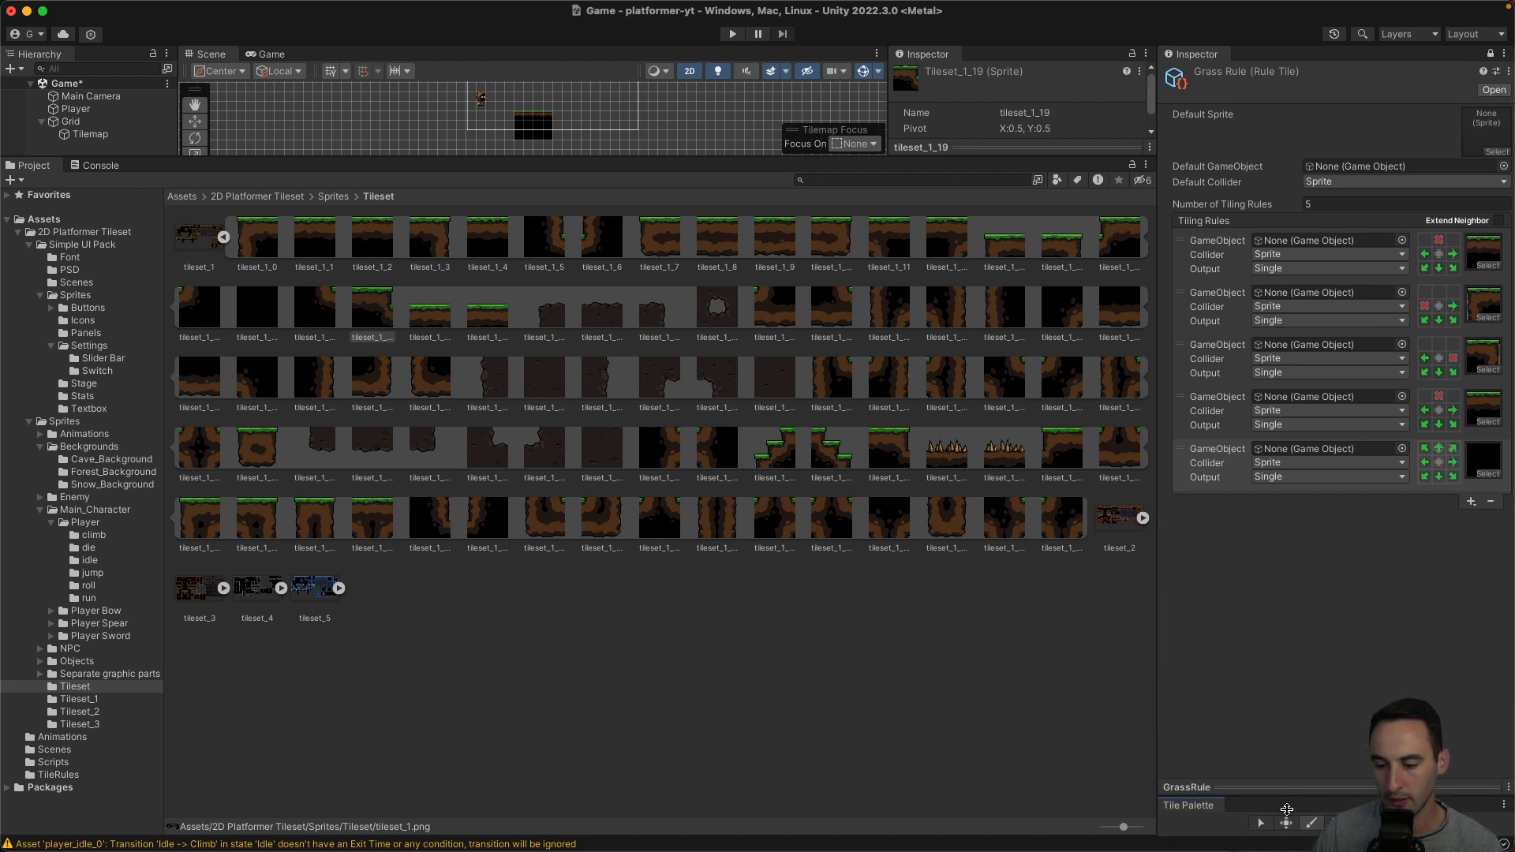
{"action": "left_click", "coordinate": [1289, 788]}
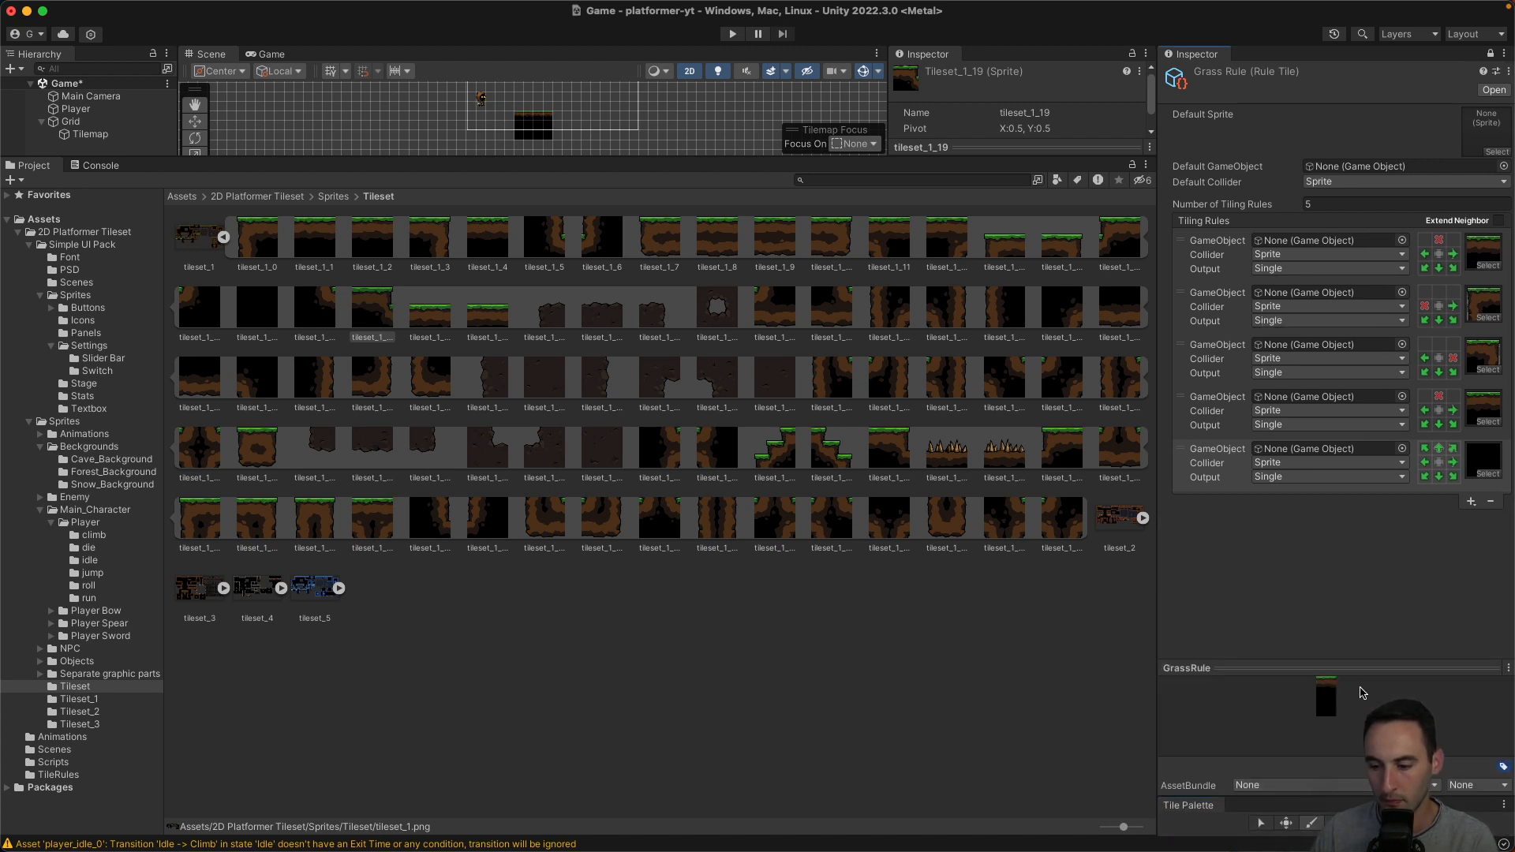
Enlarge the GrassRule preview, and insert a new tiling rule after the fourth one that uses the tileset_1_19 sprite.
{"action": "left_click_drag", "start_coordinate": [1355, 668], "coordinate": [1344, 604]}
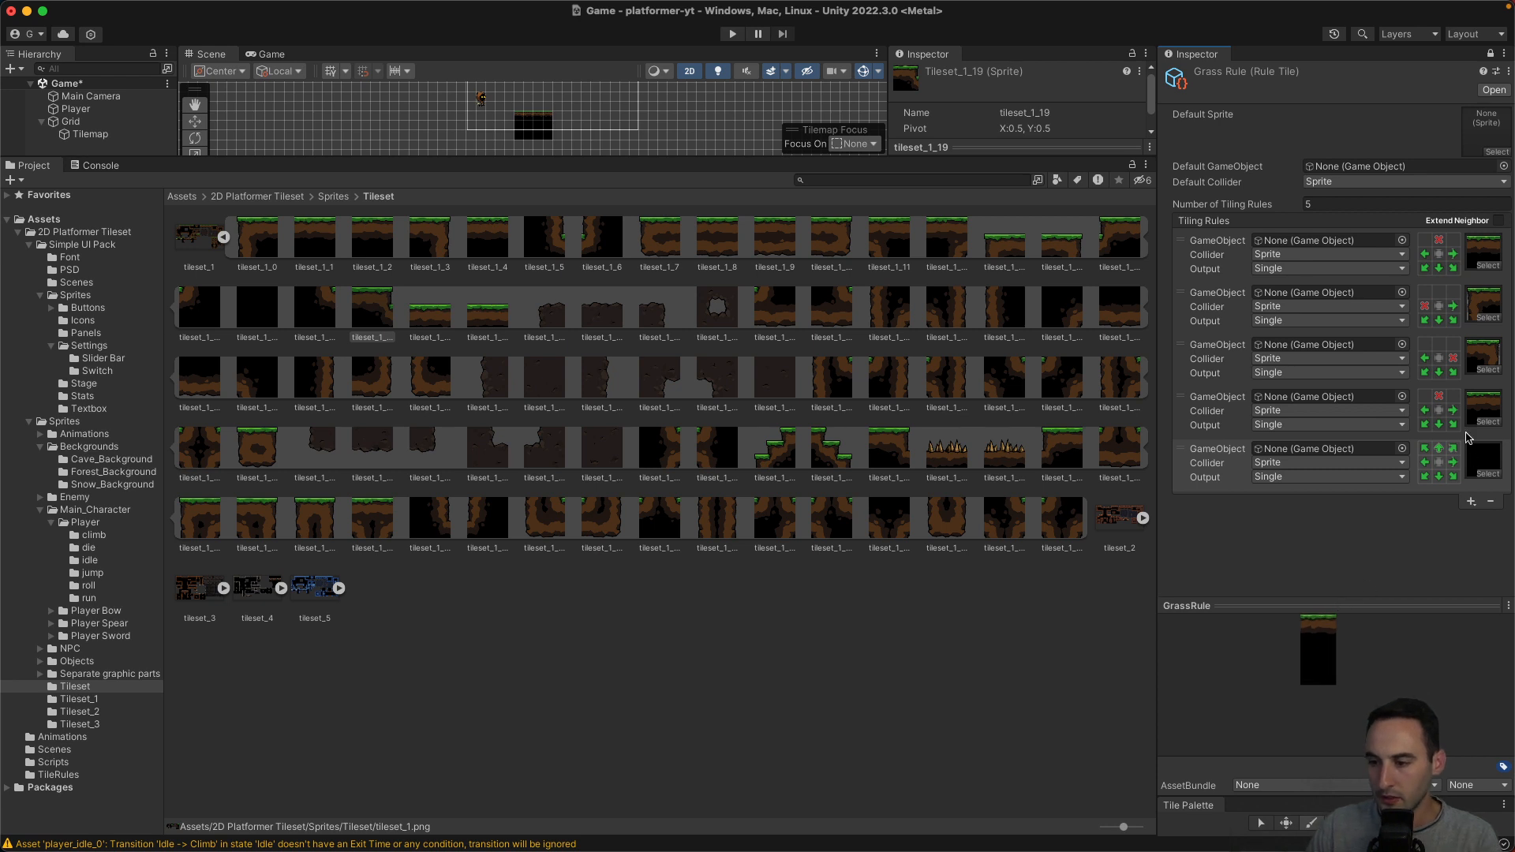
{"action": "left_click", "coordinate": [1243, 426]}
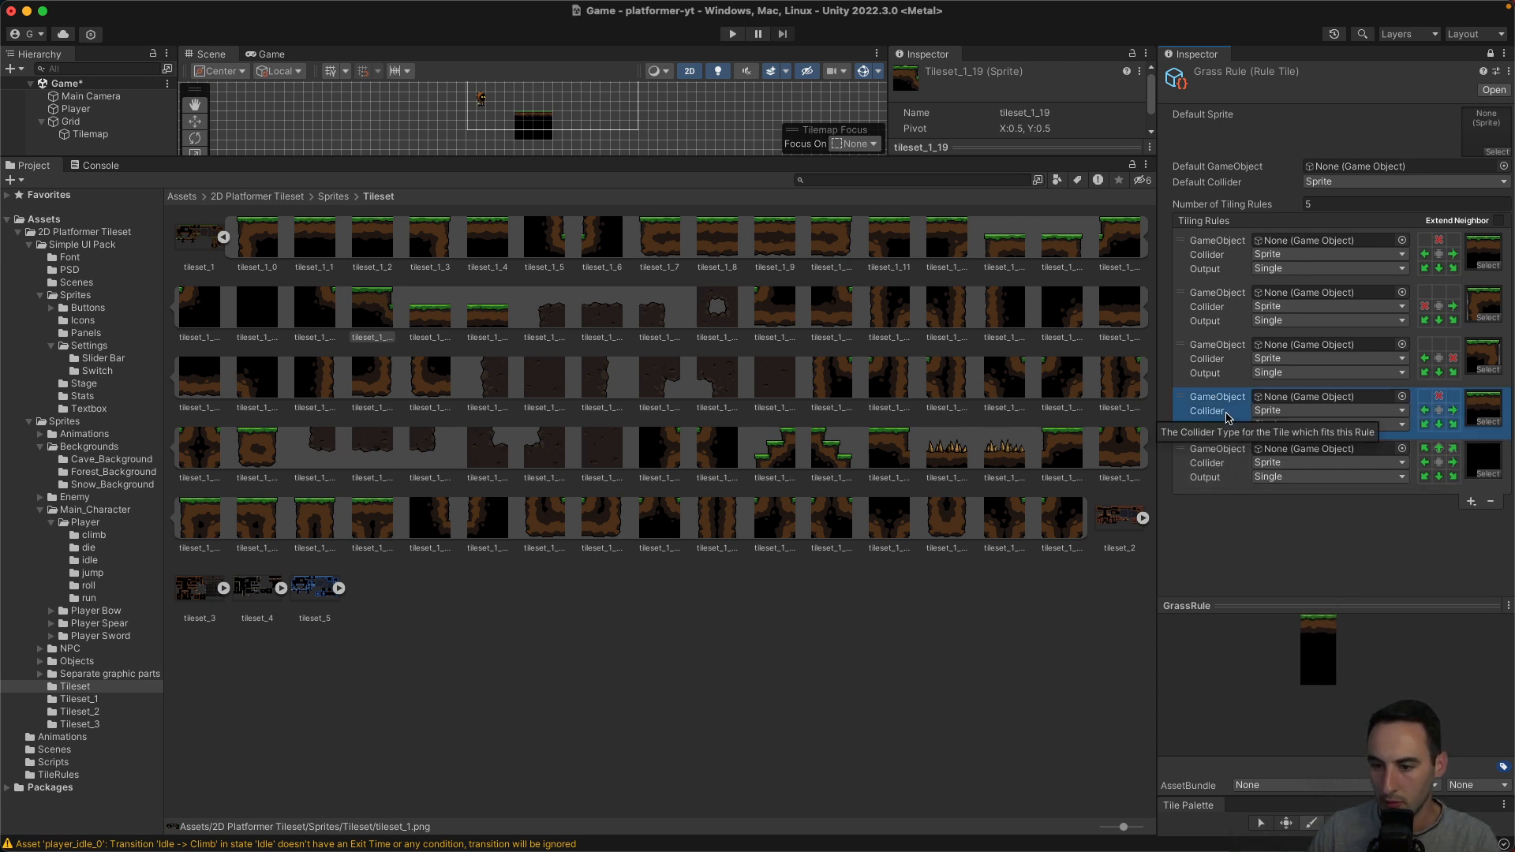
{"action": "left_click", "coordinate": [1468, 523]}
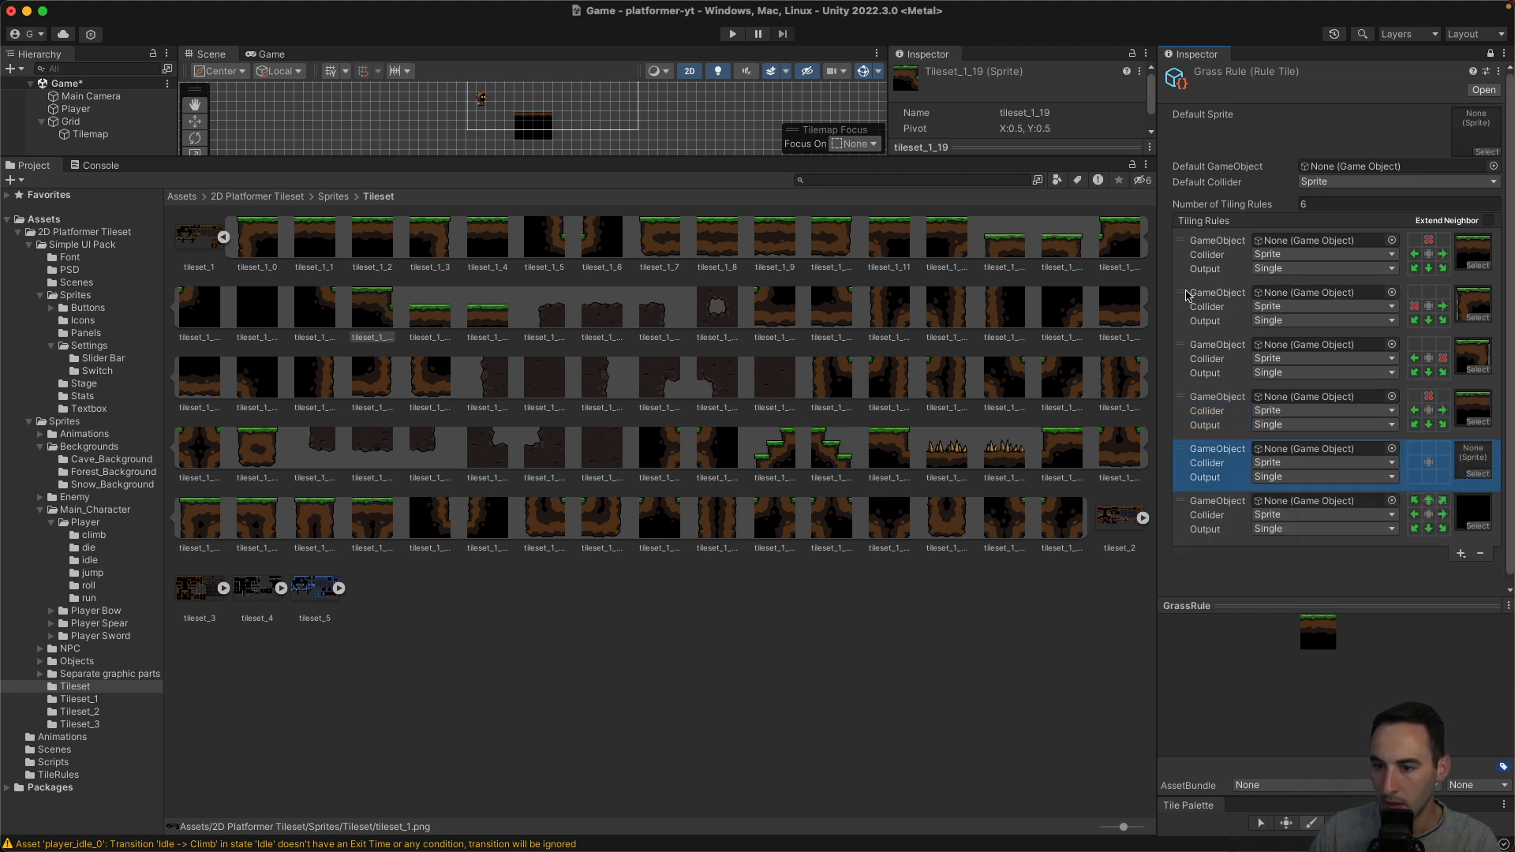
{"action": "mouse_move", "coordinate": [1182, 296]}
{"action": "left_mouse_down"}
{"action": "mouse_move", "coordinate": [1185, 242]}
{"action": "mouse_move", "coordinate": [1177, 306]}
{"action": "left_mouse_up"}
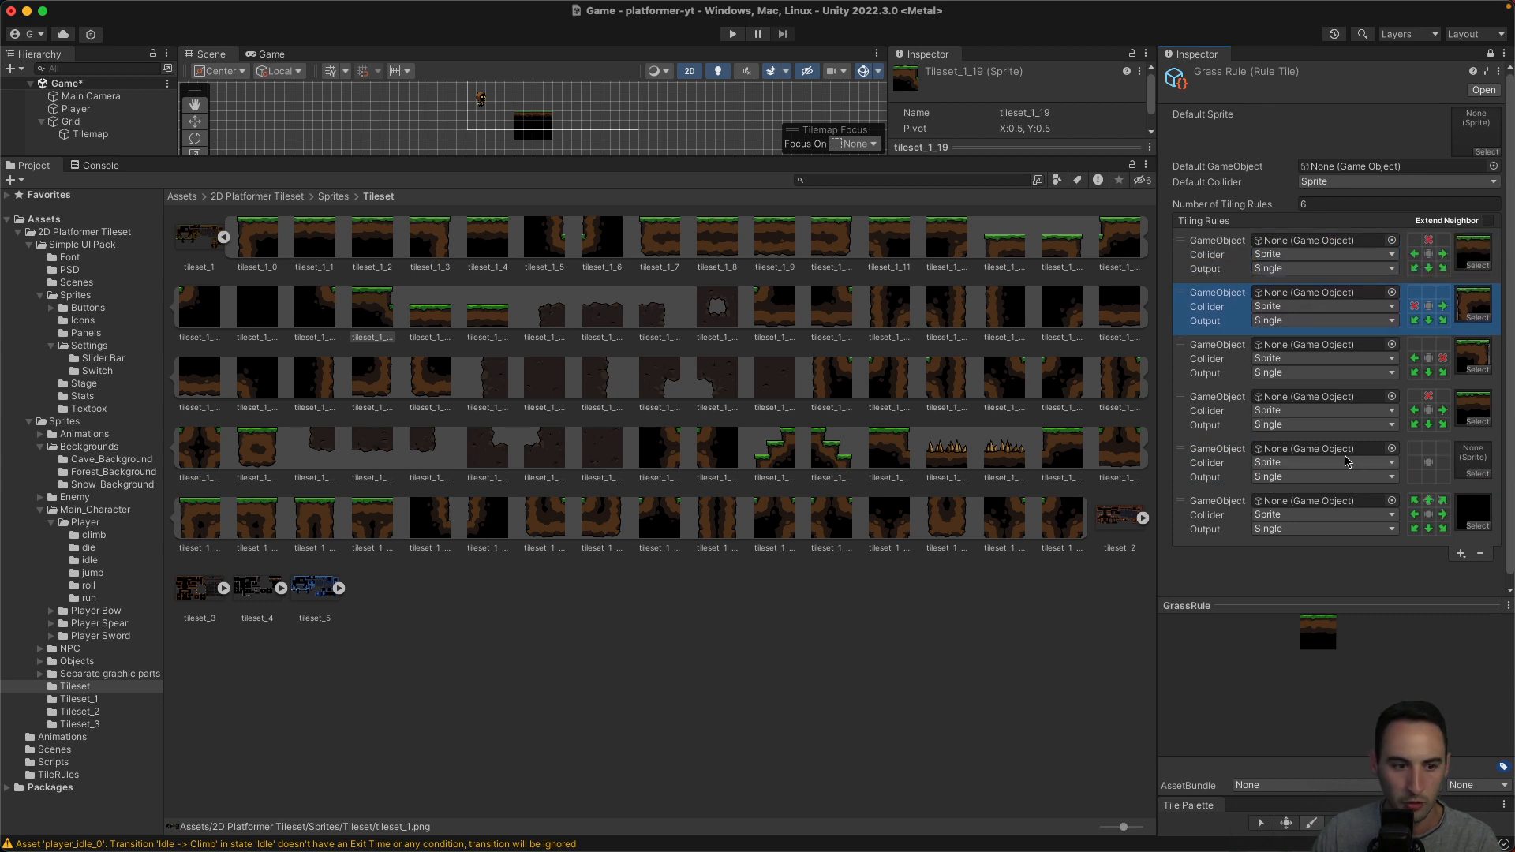
{"action": "left_click_drag", "start_coordinate": [361, 314], "coordinate": [1463, 471]}
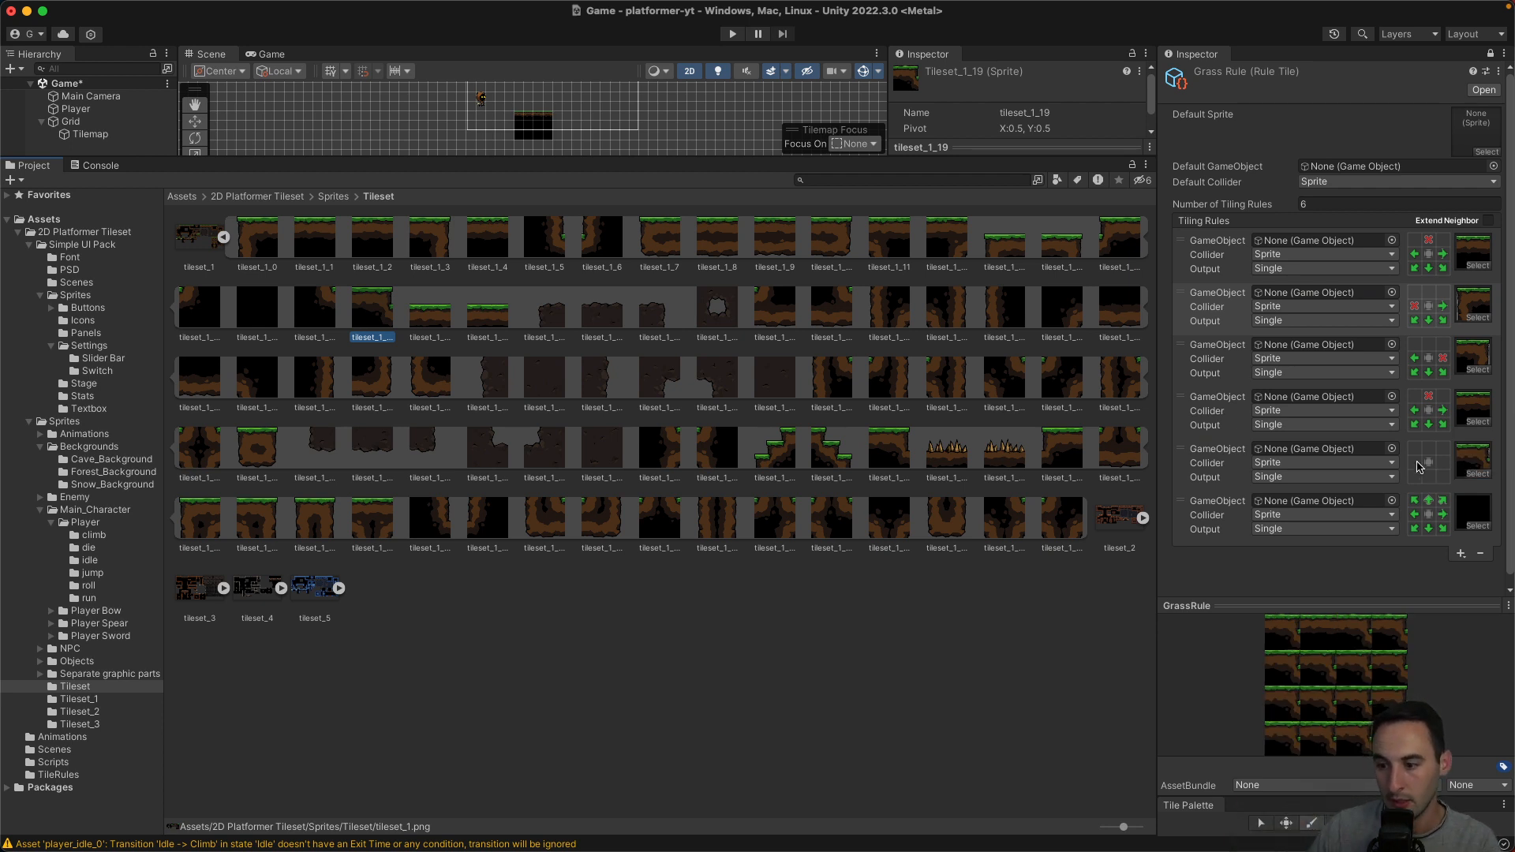
Set the fifth rule to require neighbours at its left and all three lower positions, and exclude one directly above.
{"action": "left_click", "coordinate": [1414, 462]}
{"action": "left_click", "coordinate": [1415, 477]}
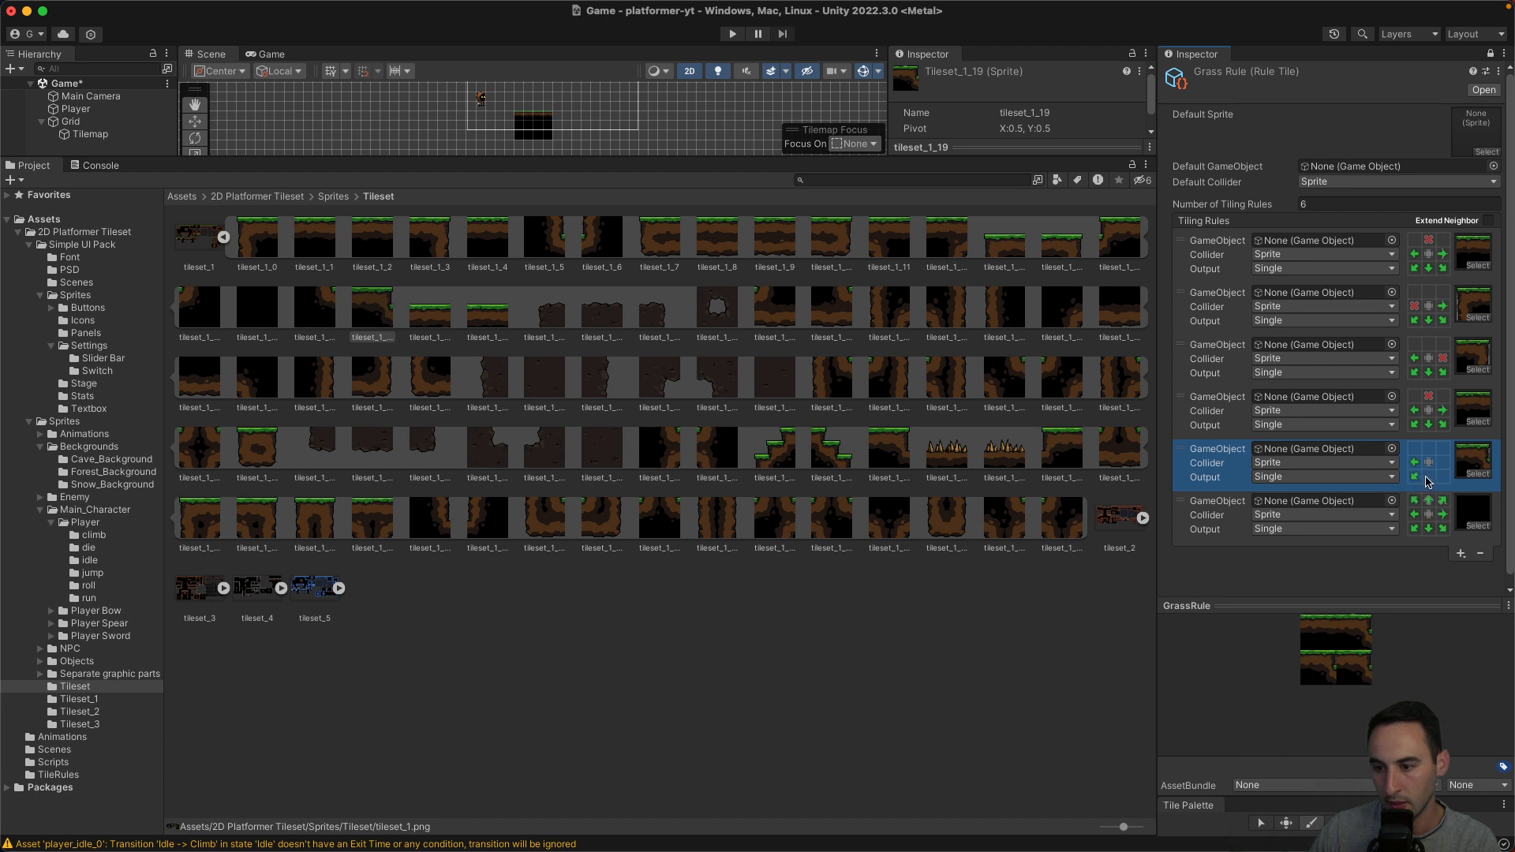
{"action": "left_click", "coordinate": [1441, 478]}
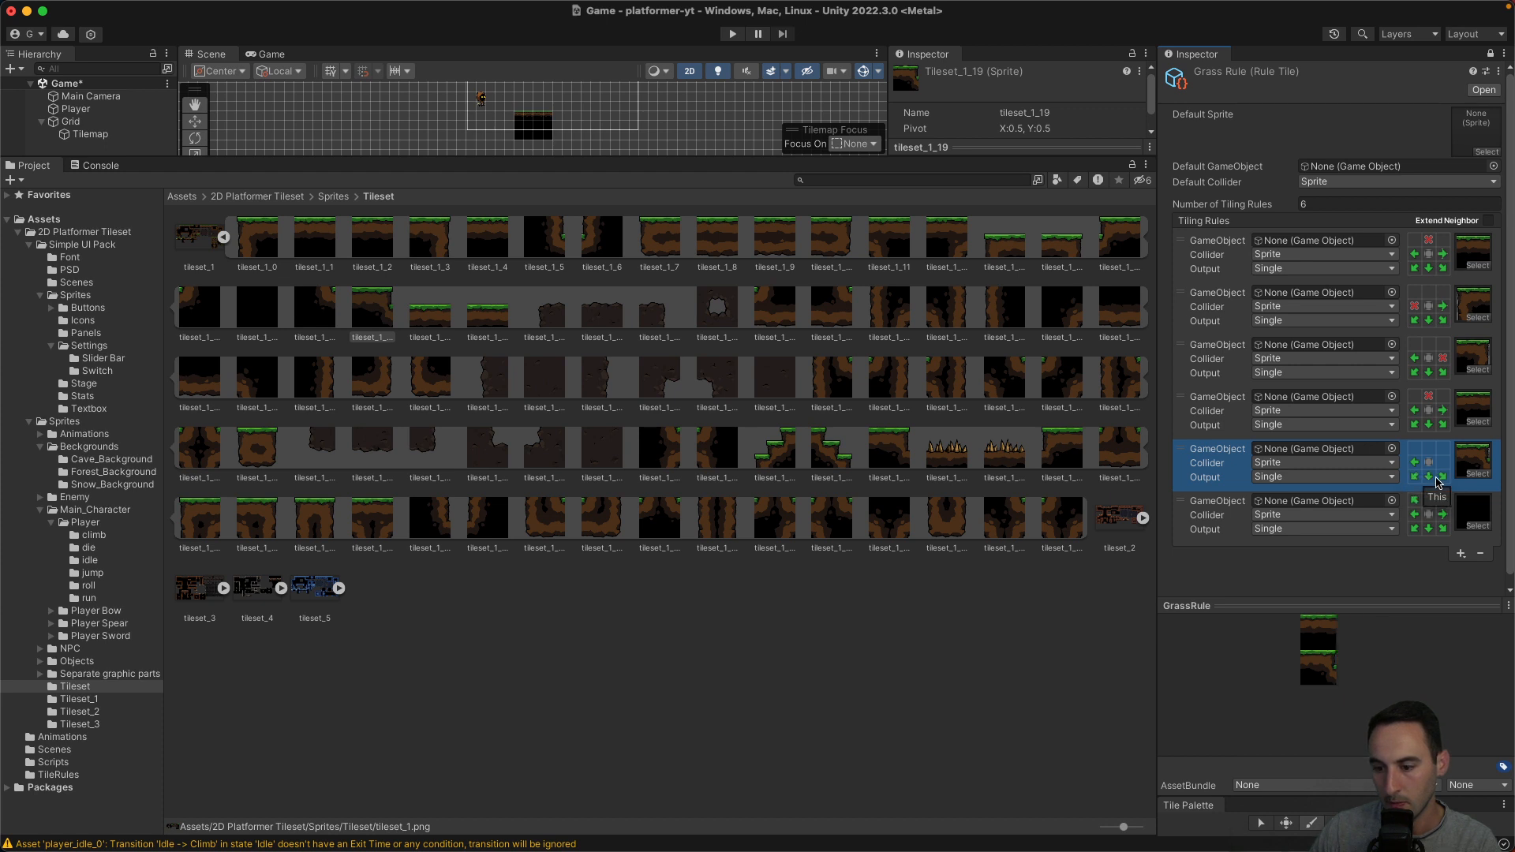
{"action": "left_click", "coordinate": [1430, 452]}
{"action": "left_click", "coordinate": [1430, 452]}
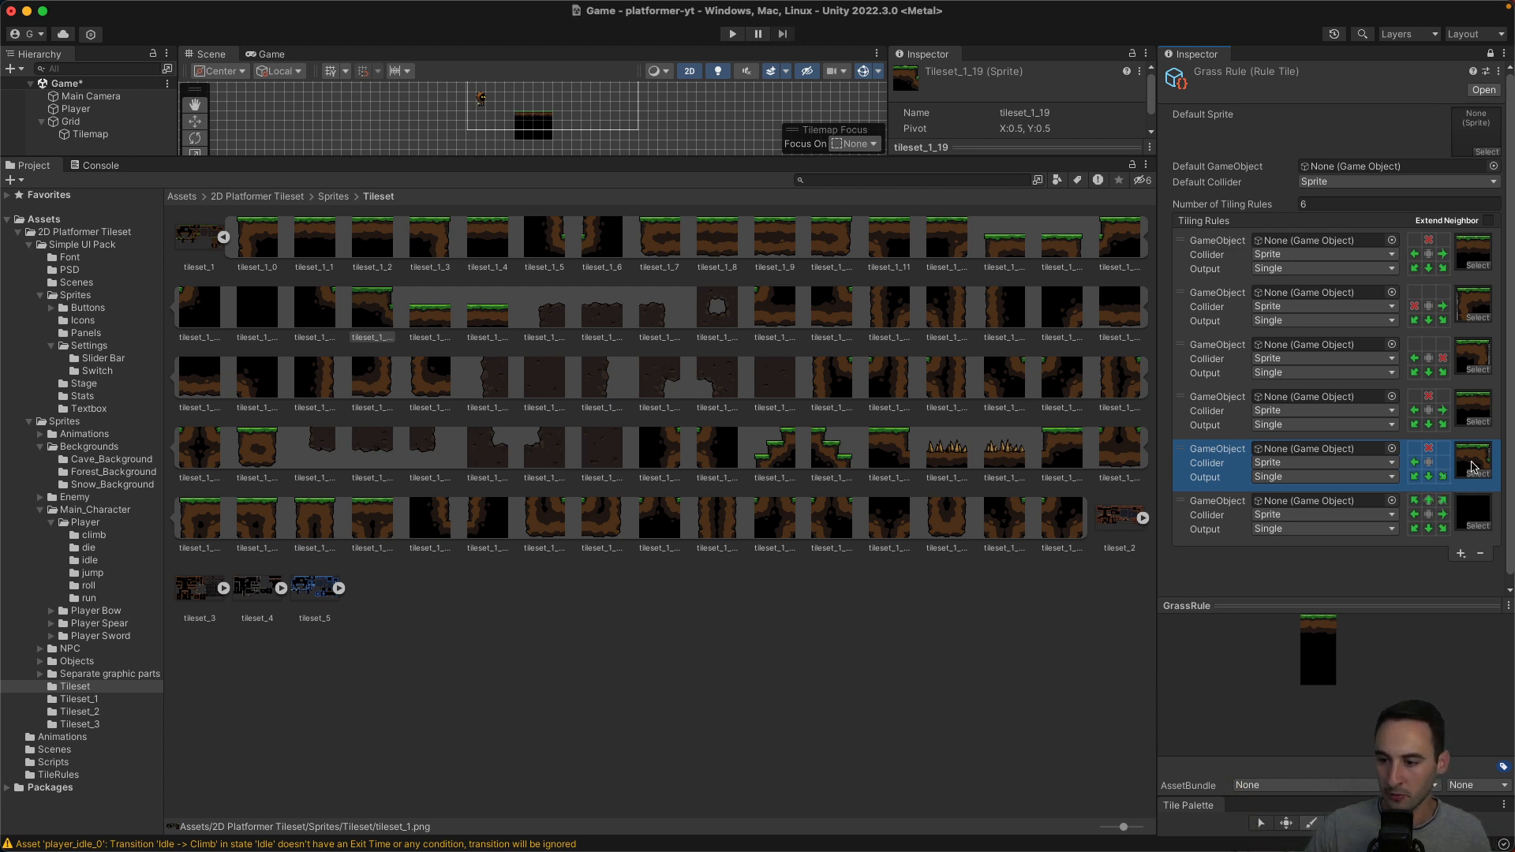
Locate the sprites used by the third and fifth tiling rules in the Tileset folder.
{"action": "left_click", "coordinate": [1457, 466]}
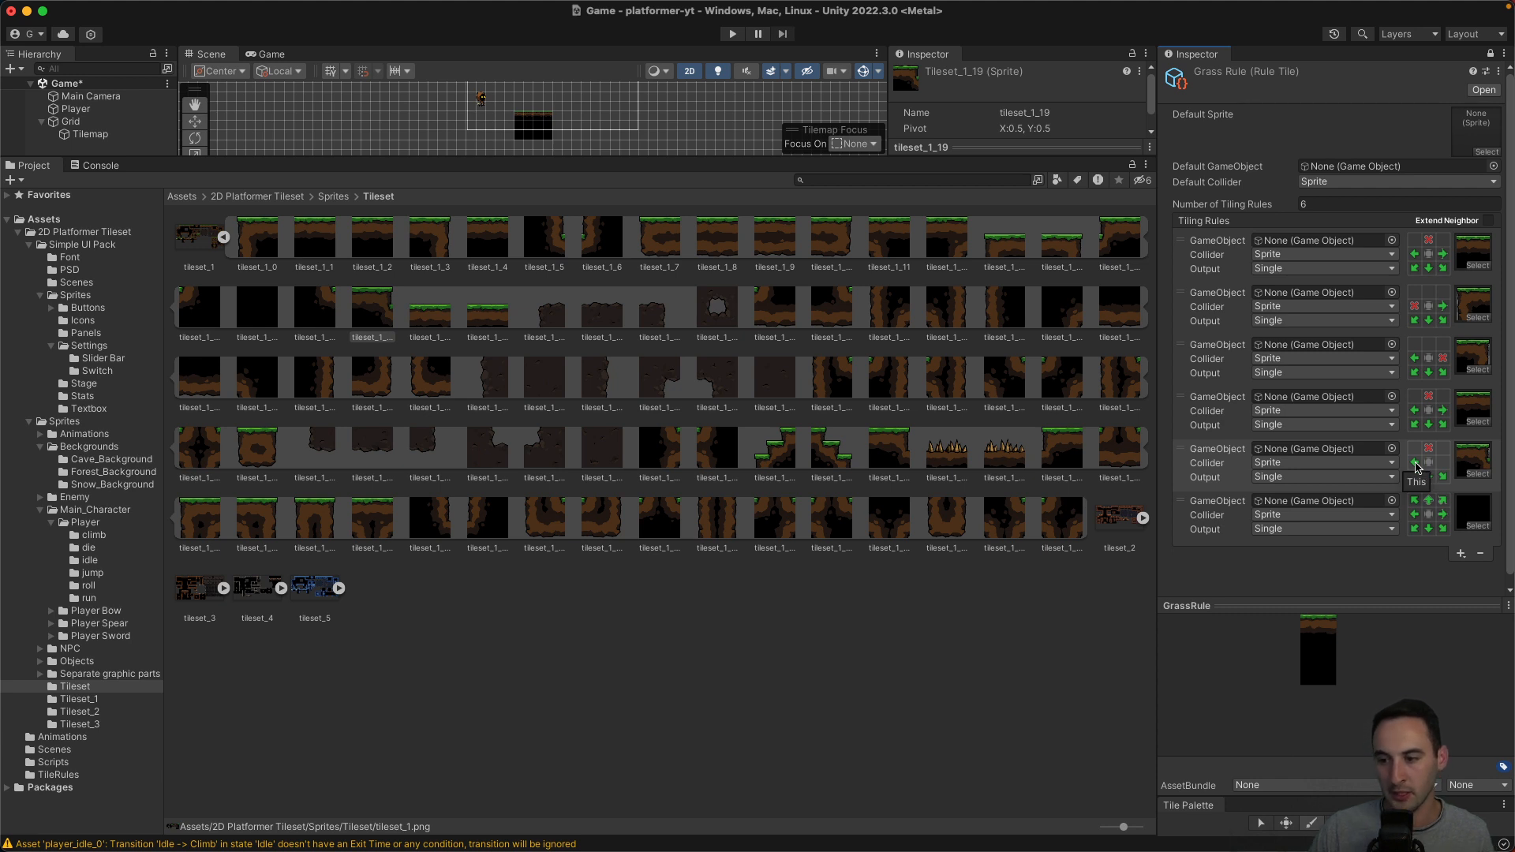
{"action": "left_click", "coordinate": [1472, 359]}
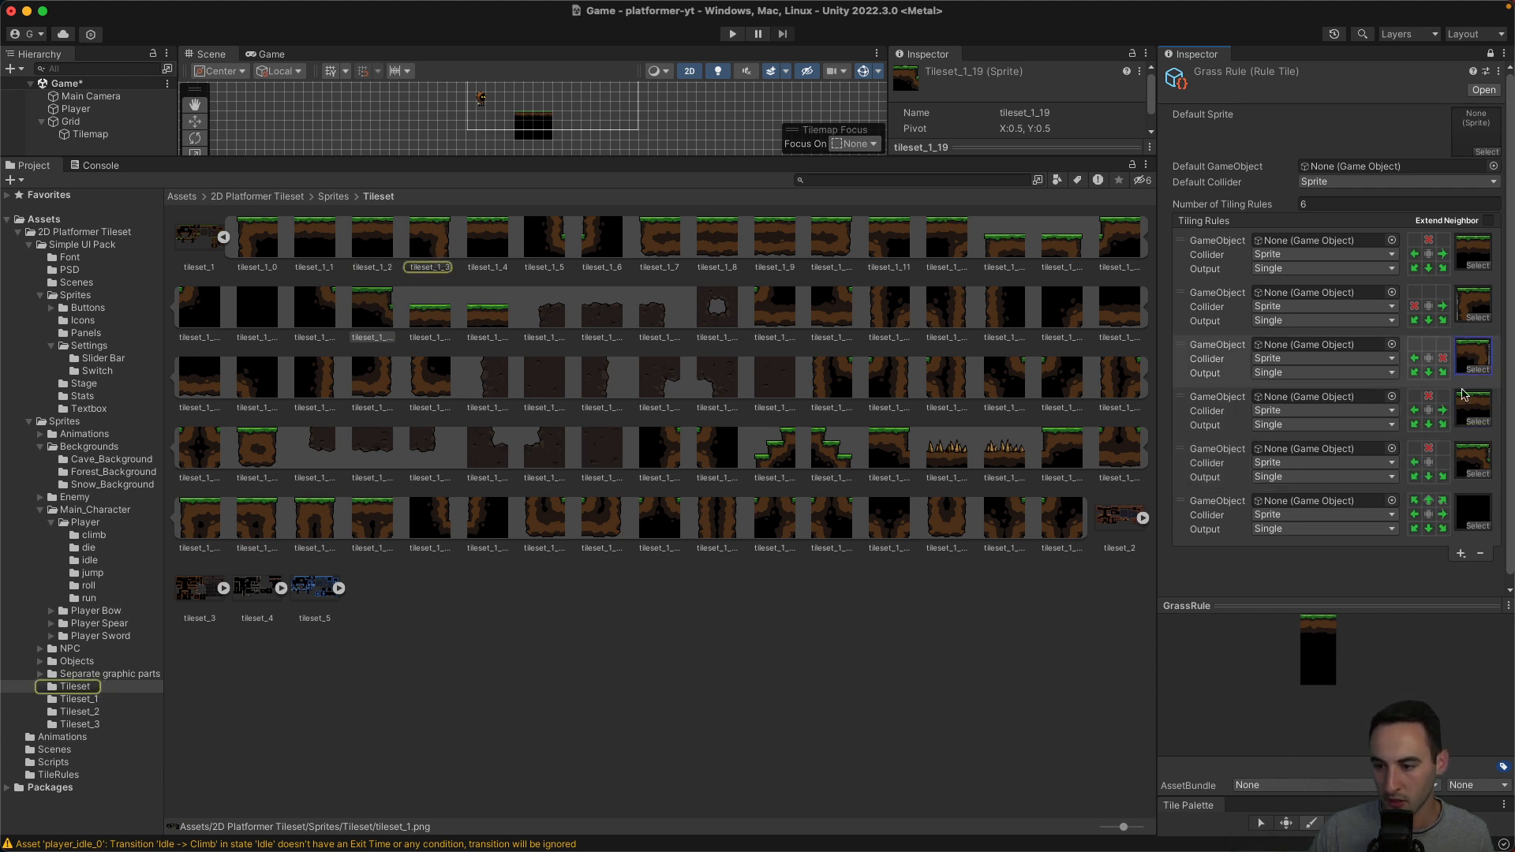
{"action": "left_click", "coordinate": [1481, 464]}
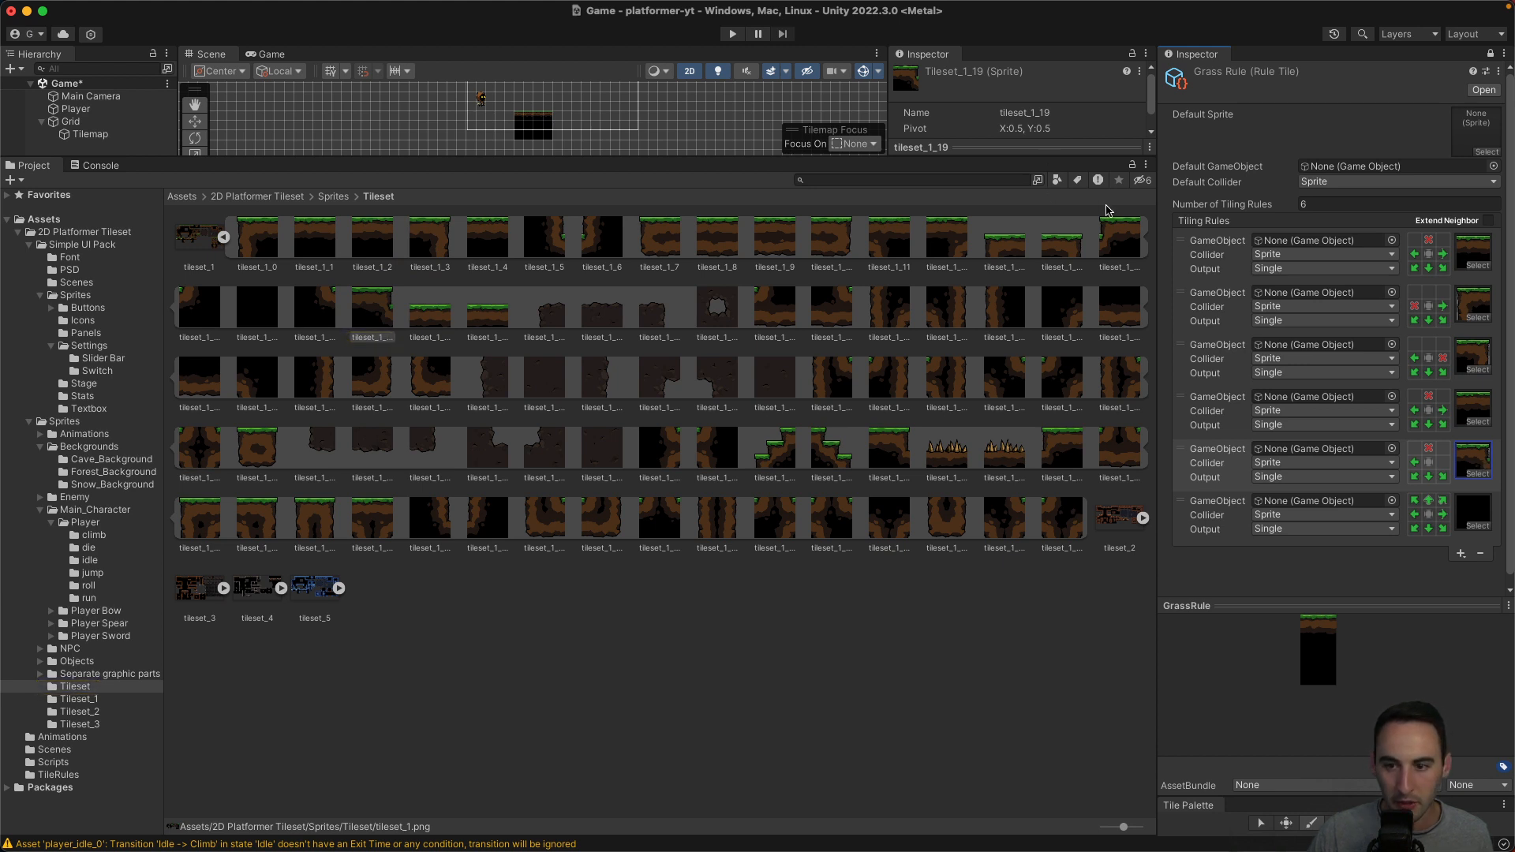
Set the number of tiling rules to 10 and give the seventh rule a grass-topped corner sprite.
{"action": "left_click", "coordinate": [1367, 200]}
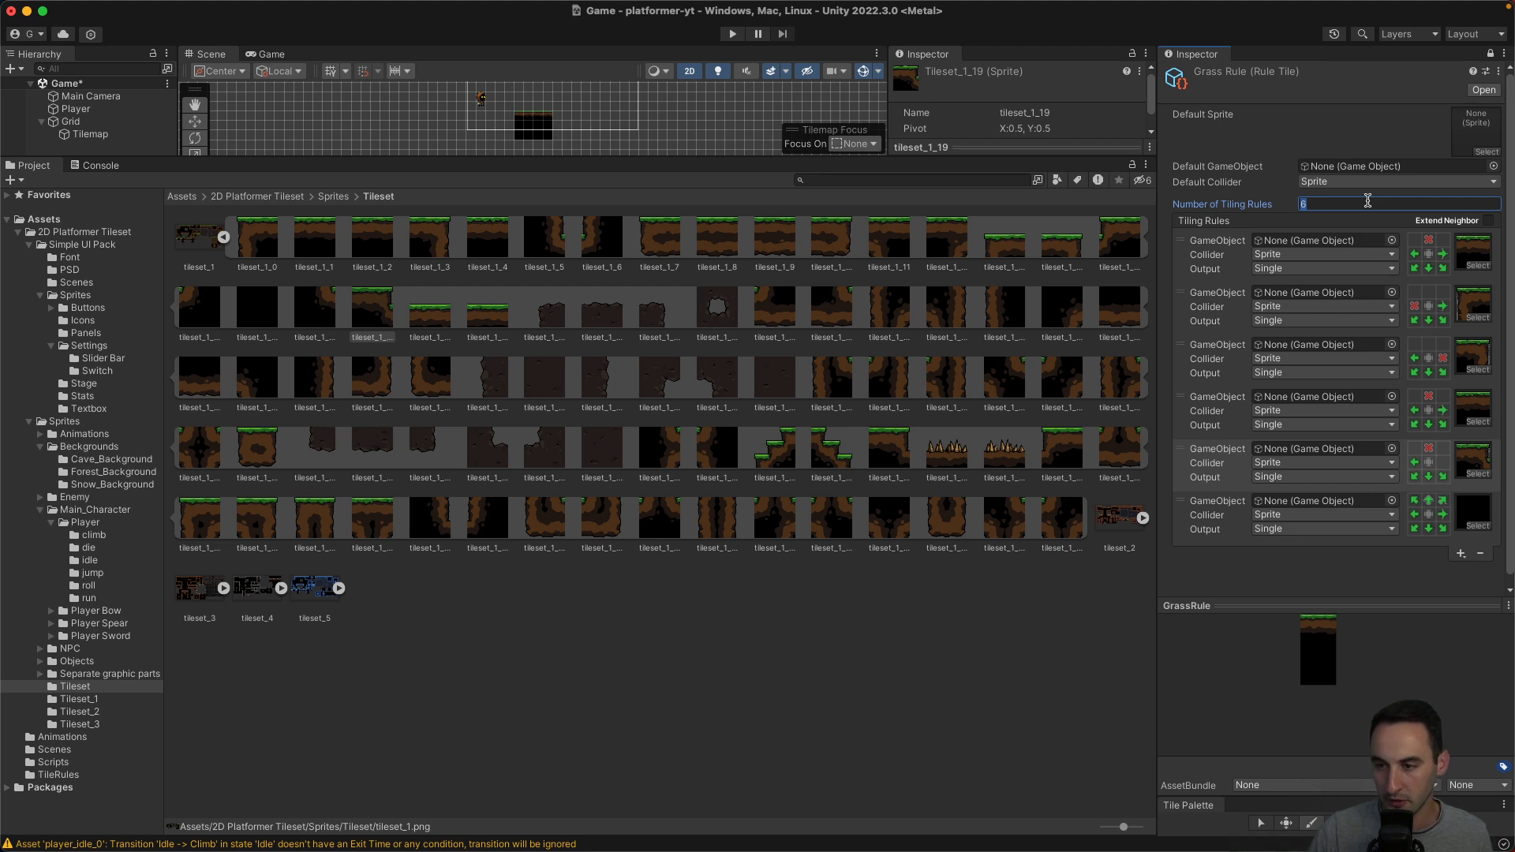
{"action": "key", "text": "Return"}
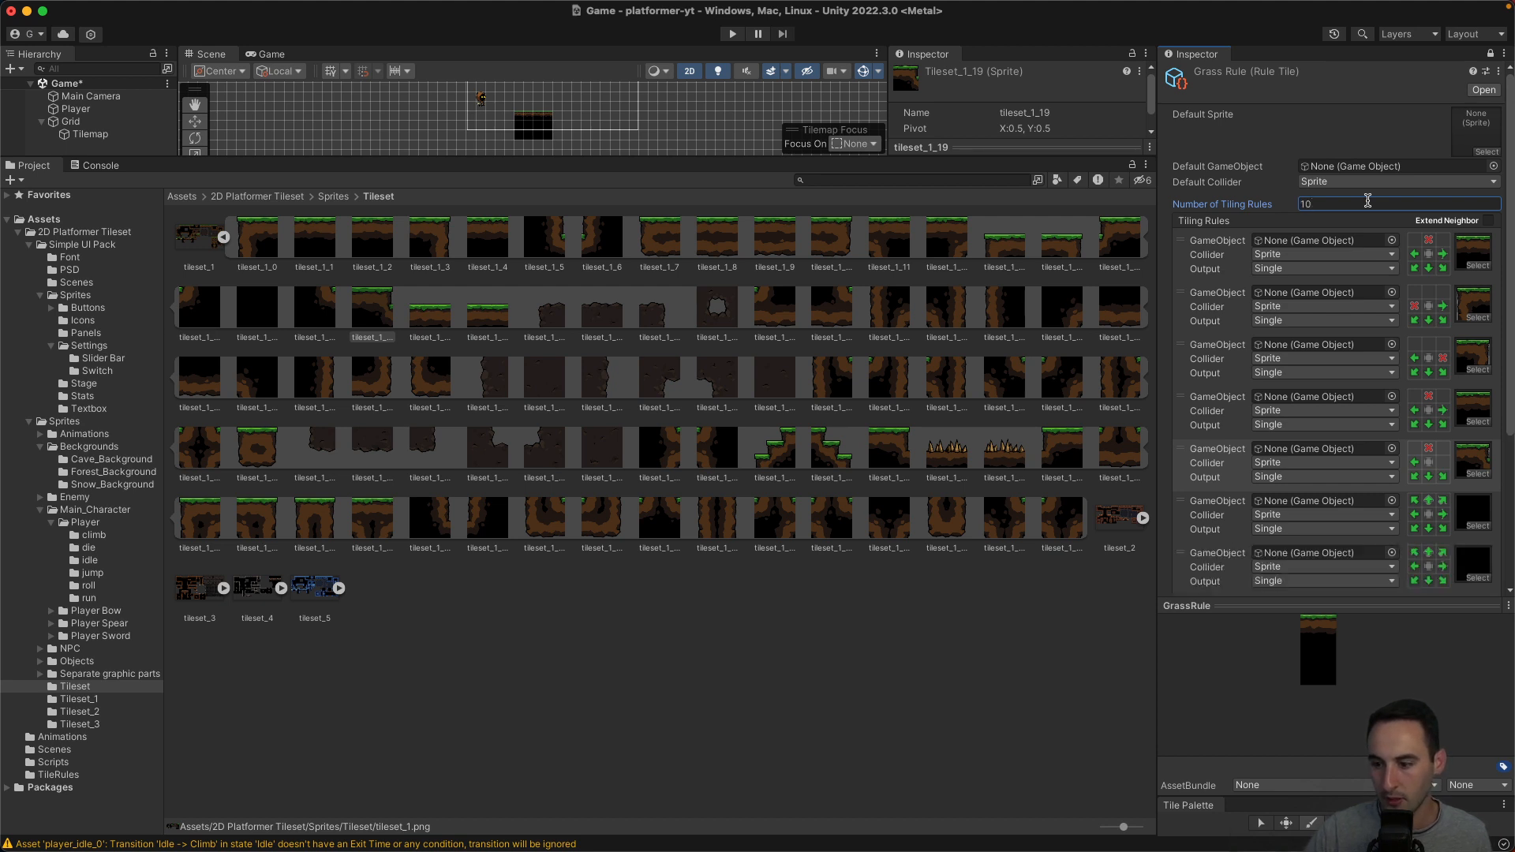
{"action": "scroll", "coordinate": [1429, 351], "scroll_direction": "down", "scroll_amount": 3}
{"action": "scroll", "coordinate": [1429, 351], "scroll_direction": "down", "scroll_amount": 3}
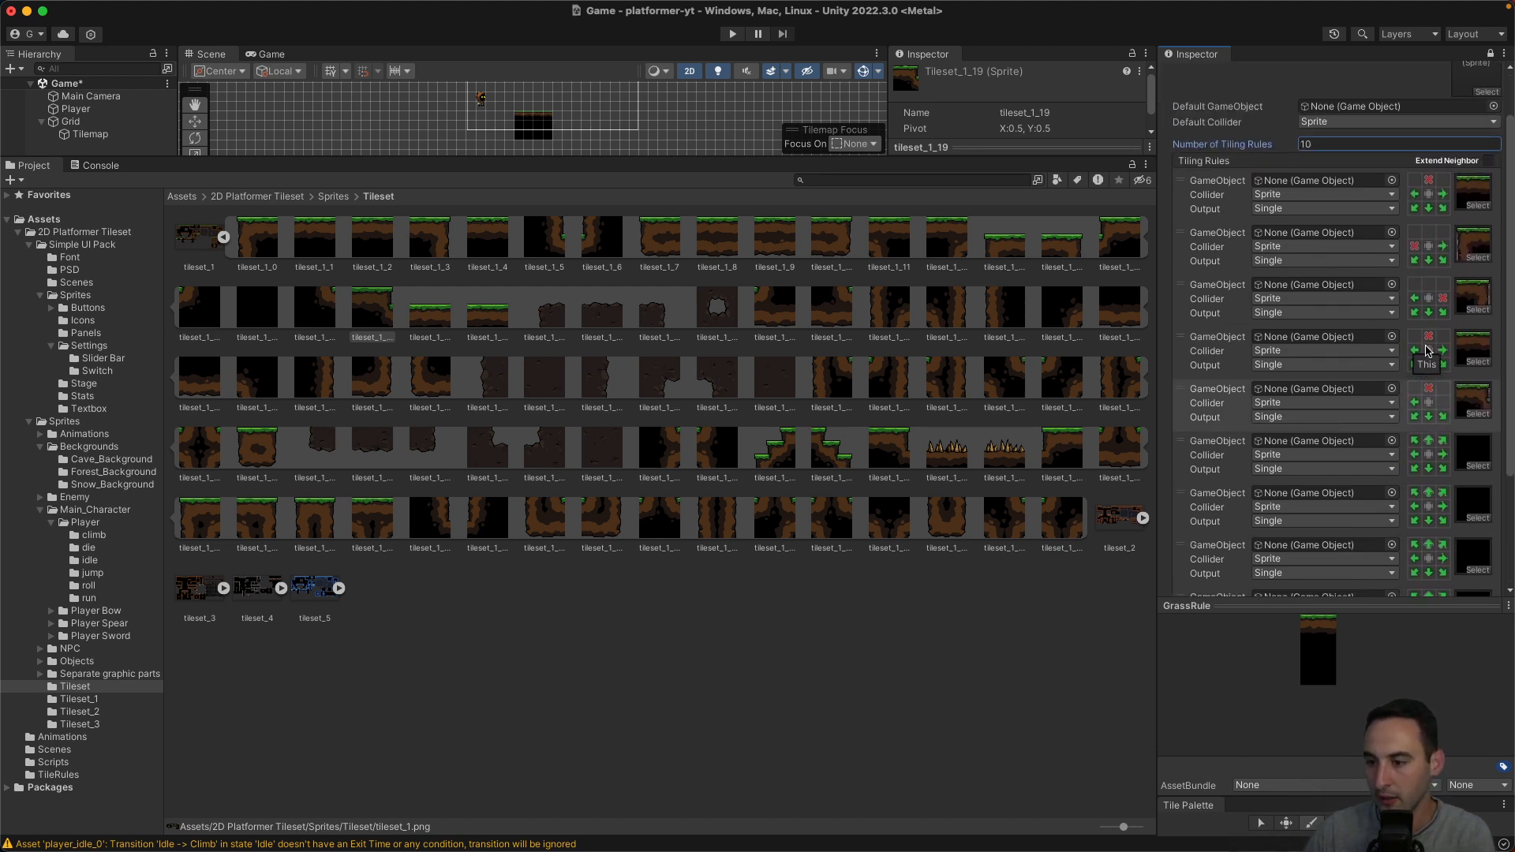
{"action": "scroll", "coordinate": [1461, 395], "scroll_direction": "down", "scroll_amount": 2}
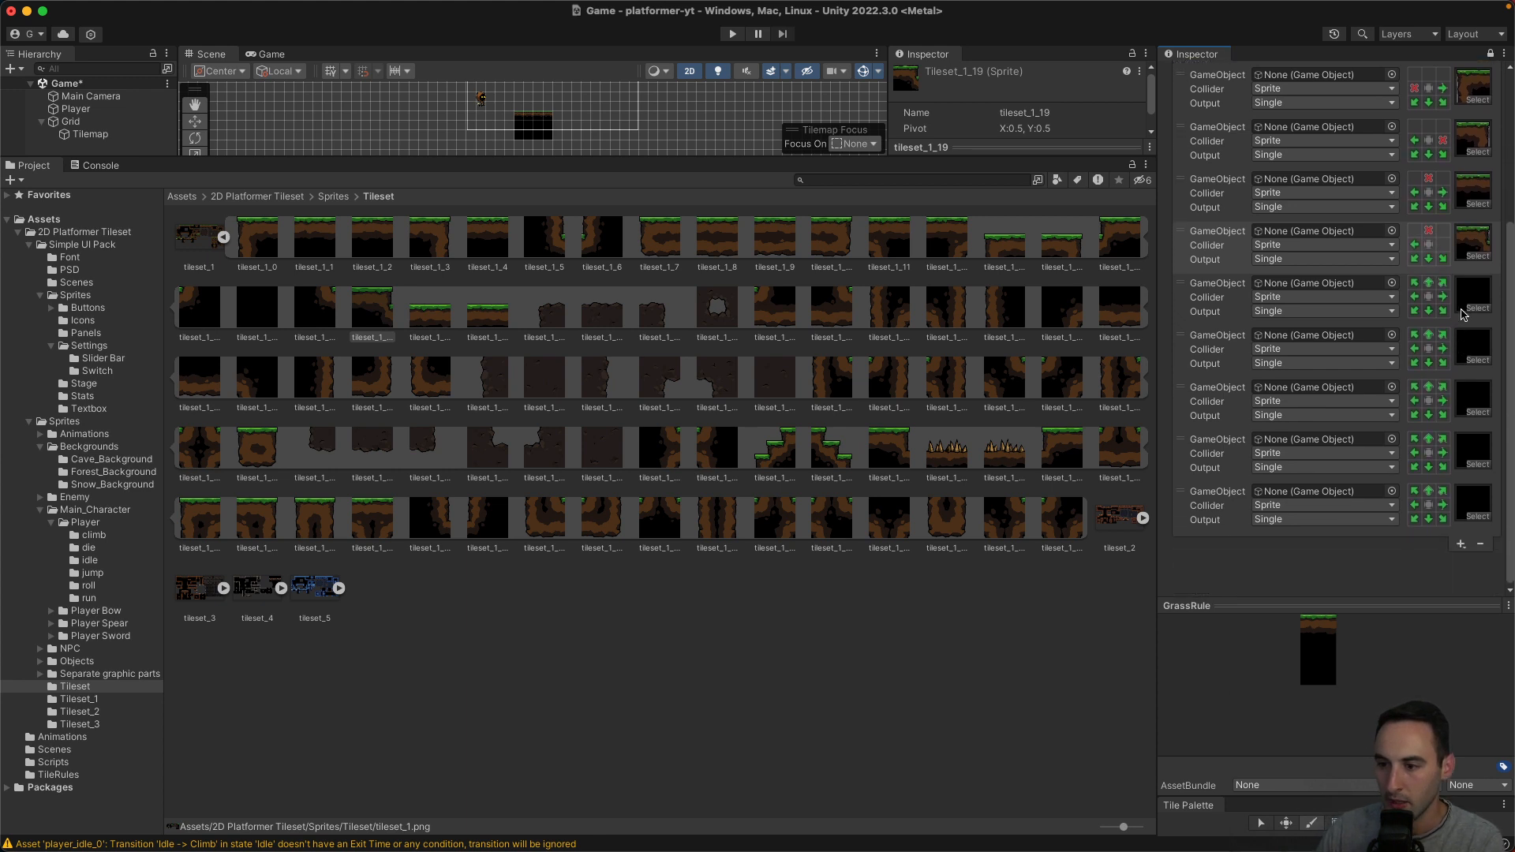
{"action": "left_click", "coordinate": [1480, 351]}
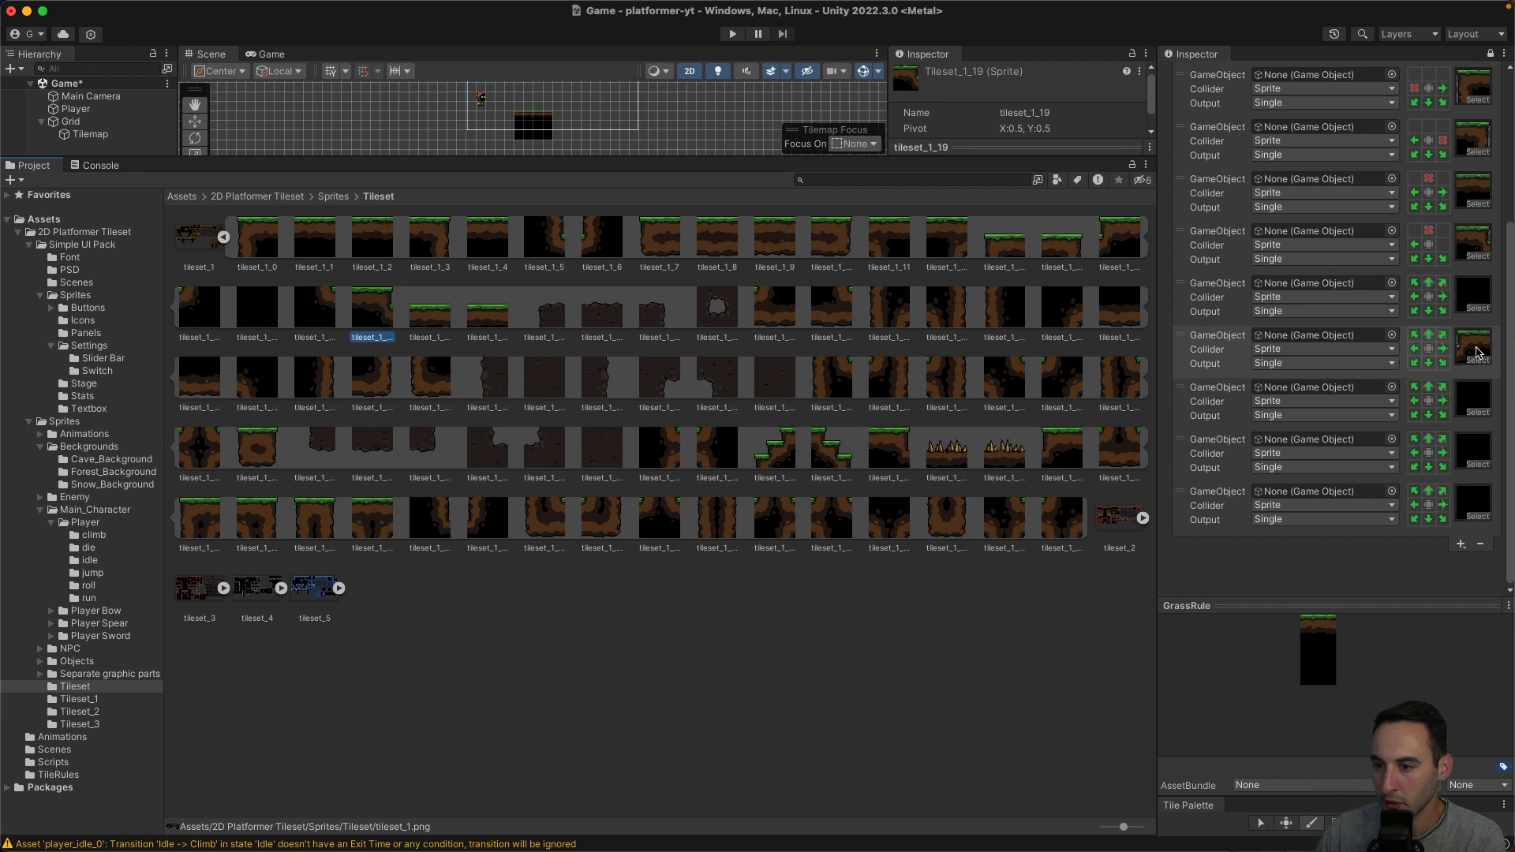
Exclude a neighbour directly above the seventh rule's tile and clear its left, upper-left and upper-right conditions.
{"action": "left_click", "coordinate": [1429, 334]}
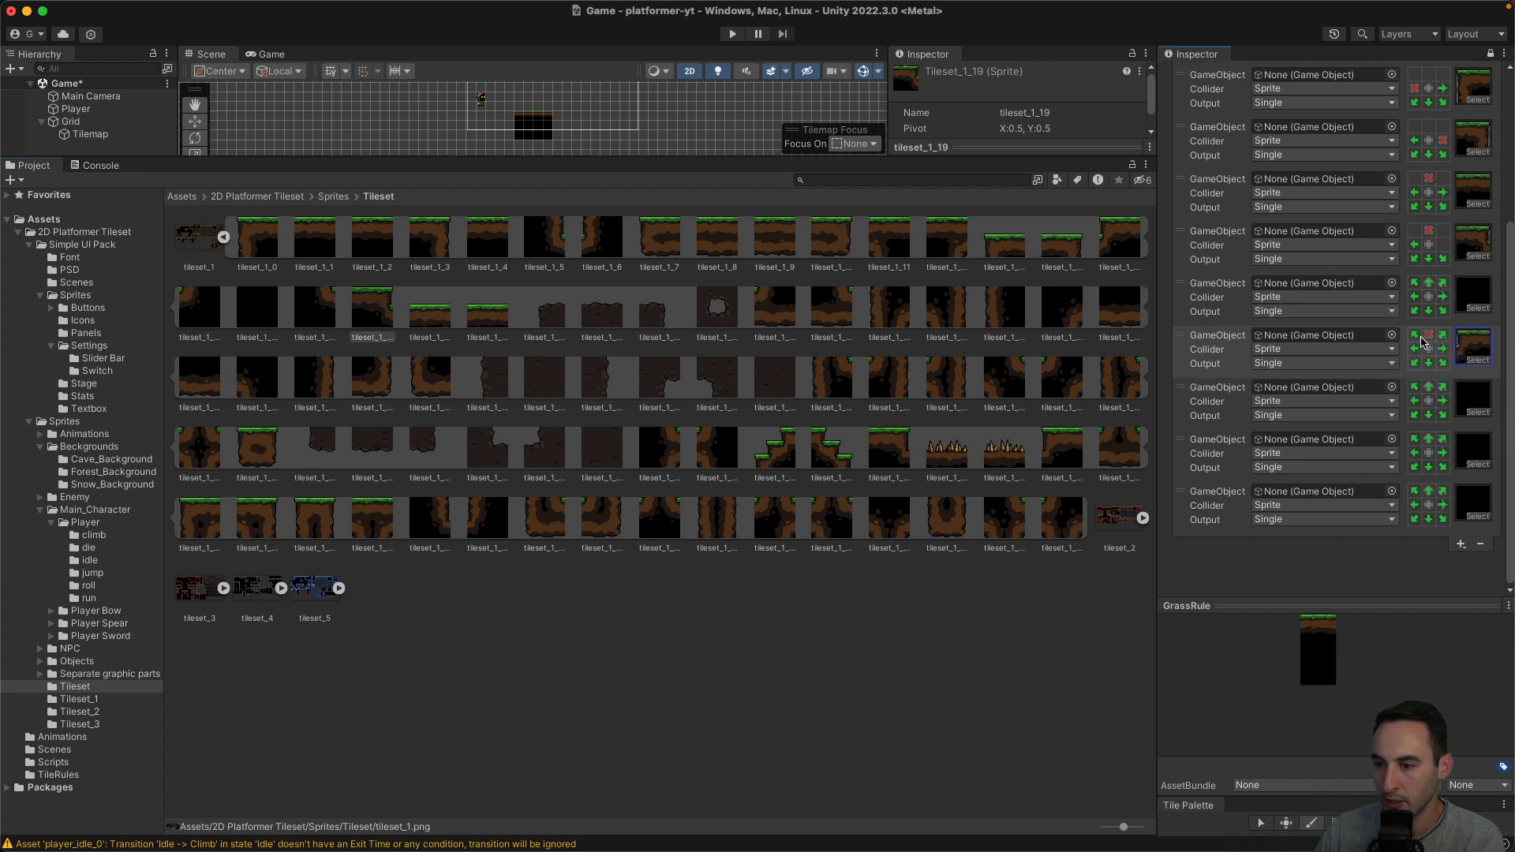
{"action": "left_click", "coordinate": [1415, 335]}
{"action": "left_click", "coordinate": [1415, 335]}
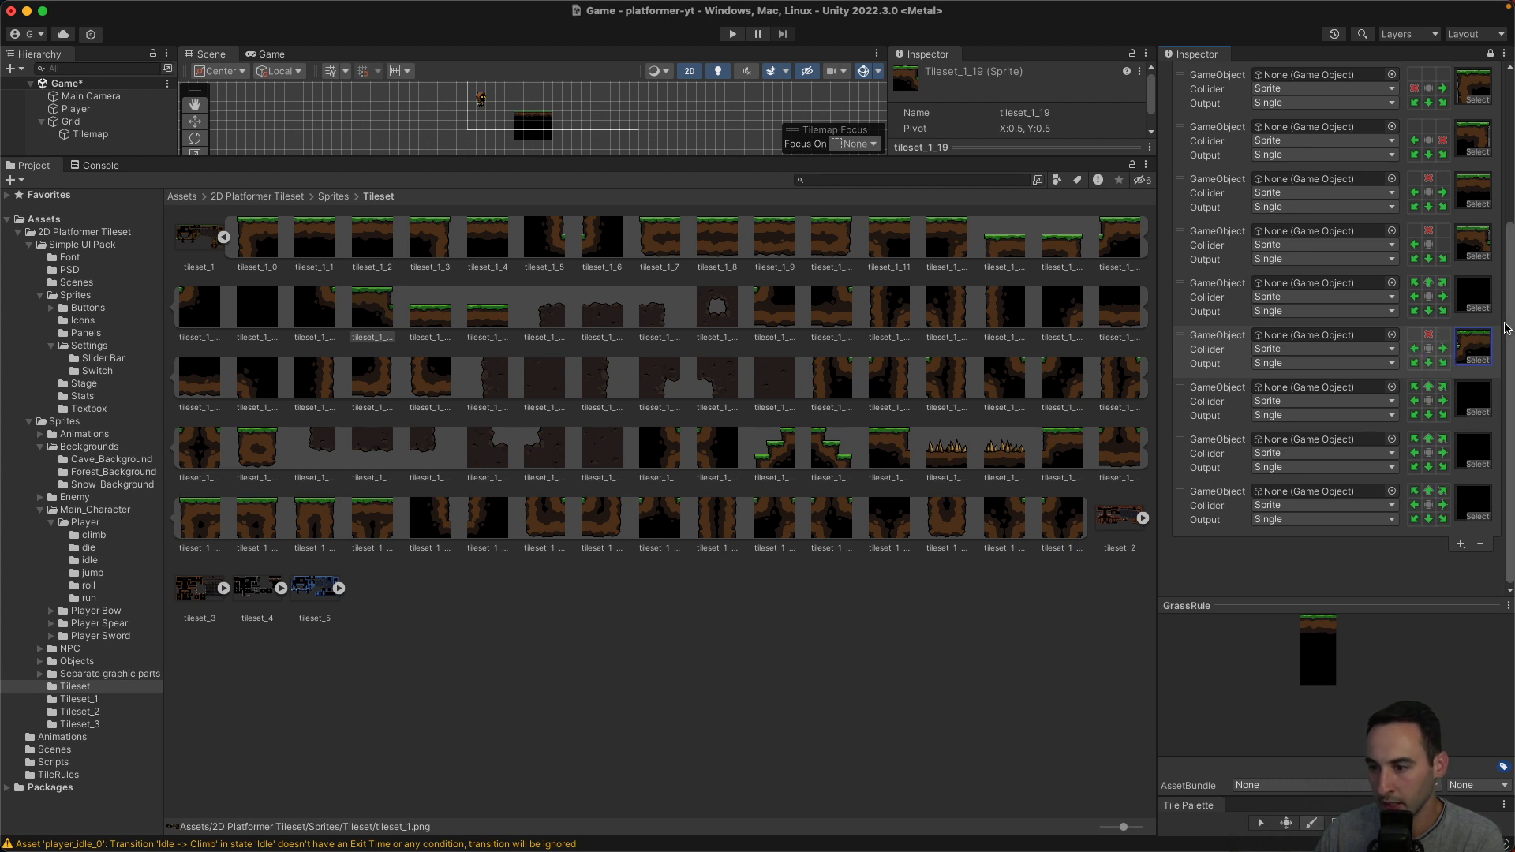
{"action": "left_click", "coordinate": [1414, 349]}
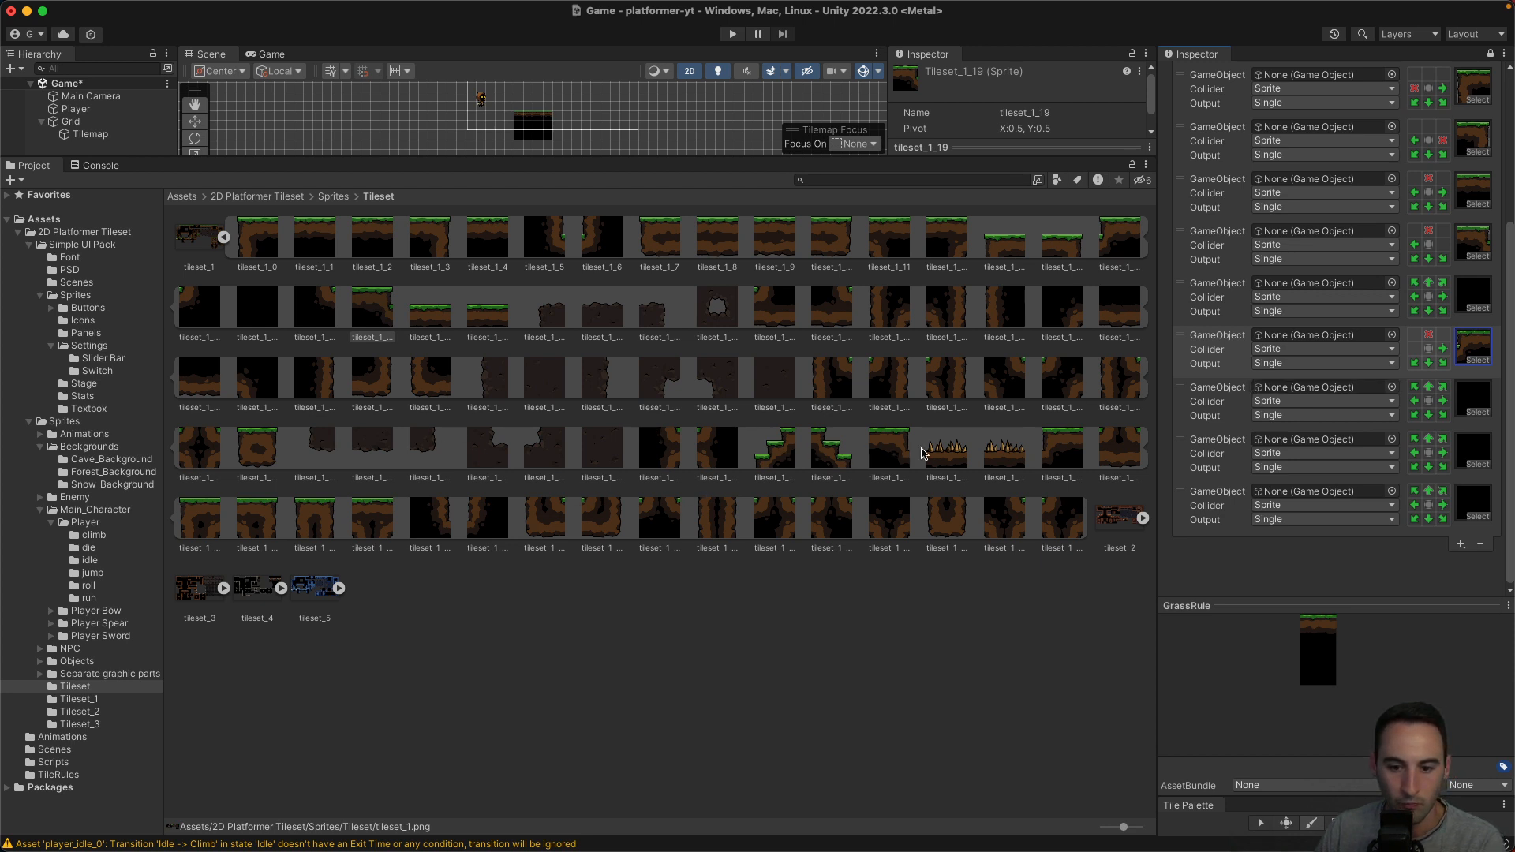
Assign the spiky tileset_1_63 sprite to the eighth rule and exclude all three of its upper neighbours.
{"action": "left_click", "coordinate": [941, 456]}
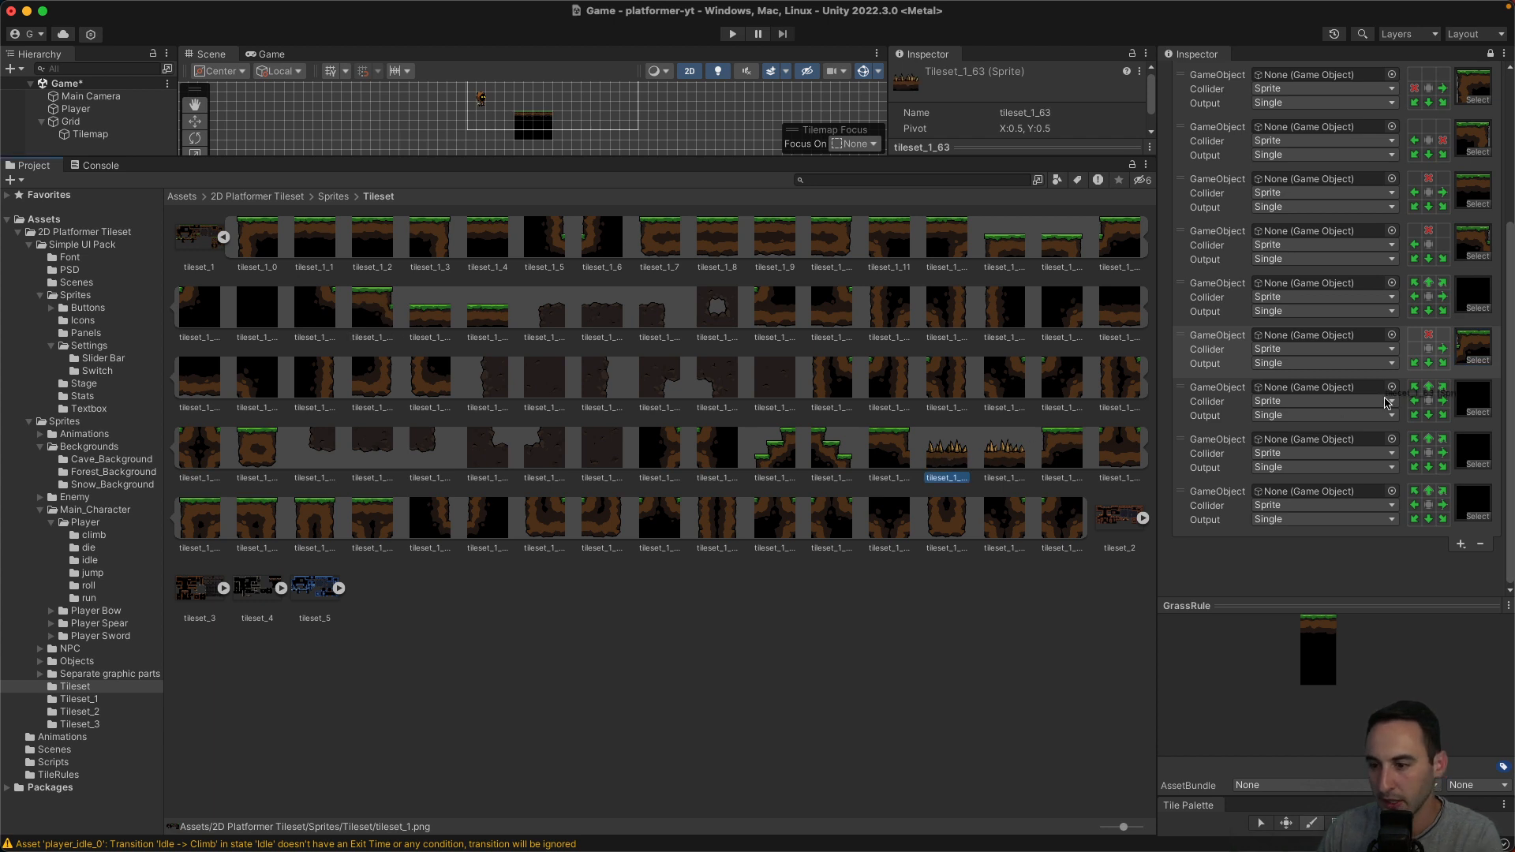
{"action": "left_click_drag", "start_coordinate": [1468, 402], "coordinate": [1469, 403]}
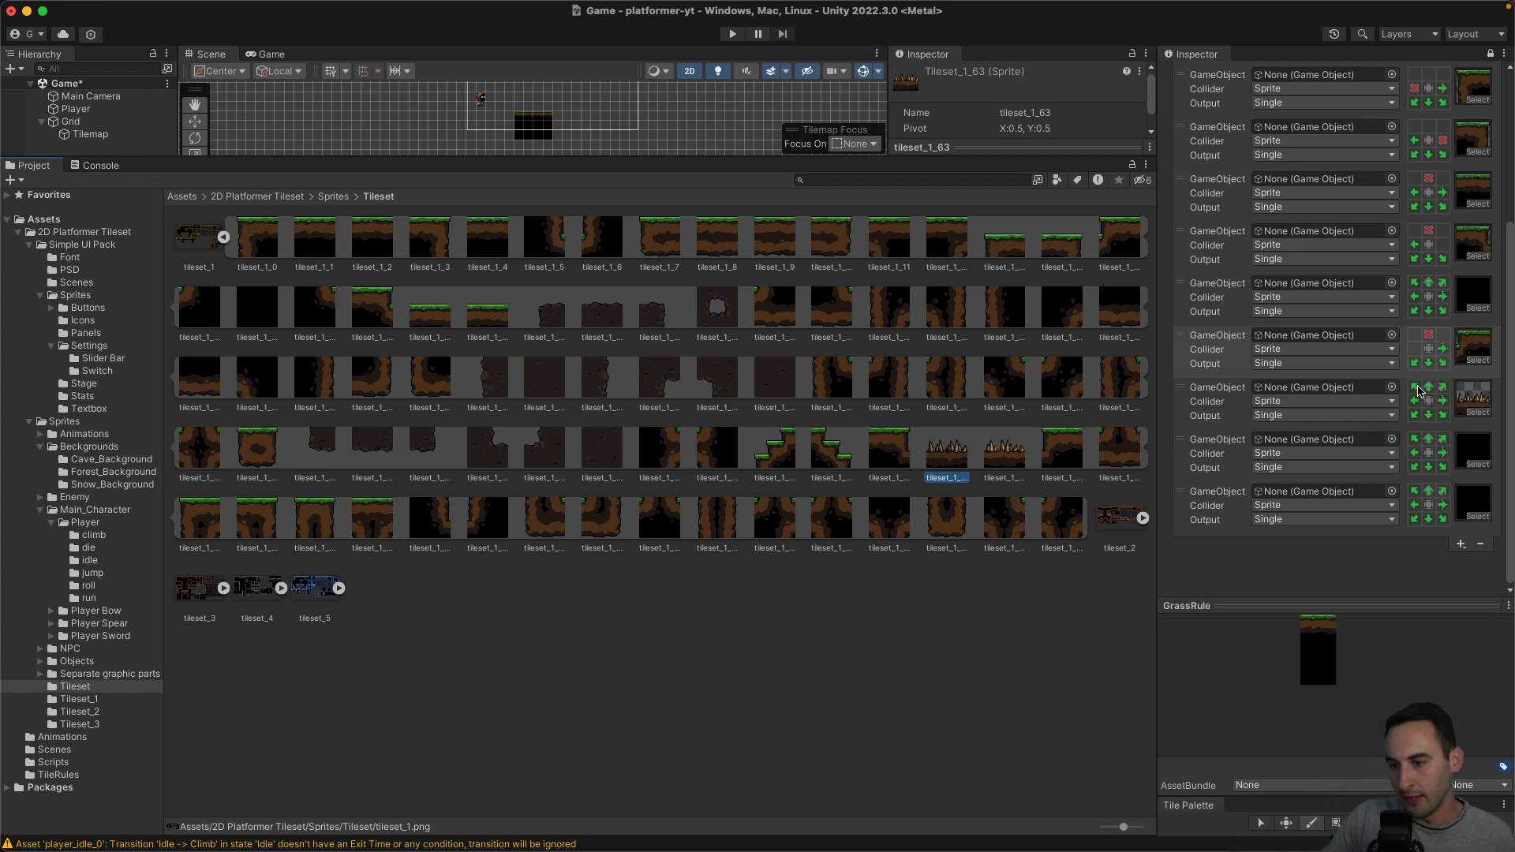
{"action": "left_click", "coordinate": [1414, 387]}
{"action": "left_click", "coordinate": [1428, 387]}
{"action": "left_click", "coordinate": [1443, 387]}
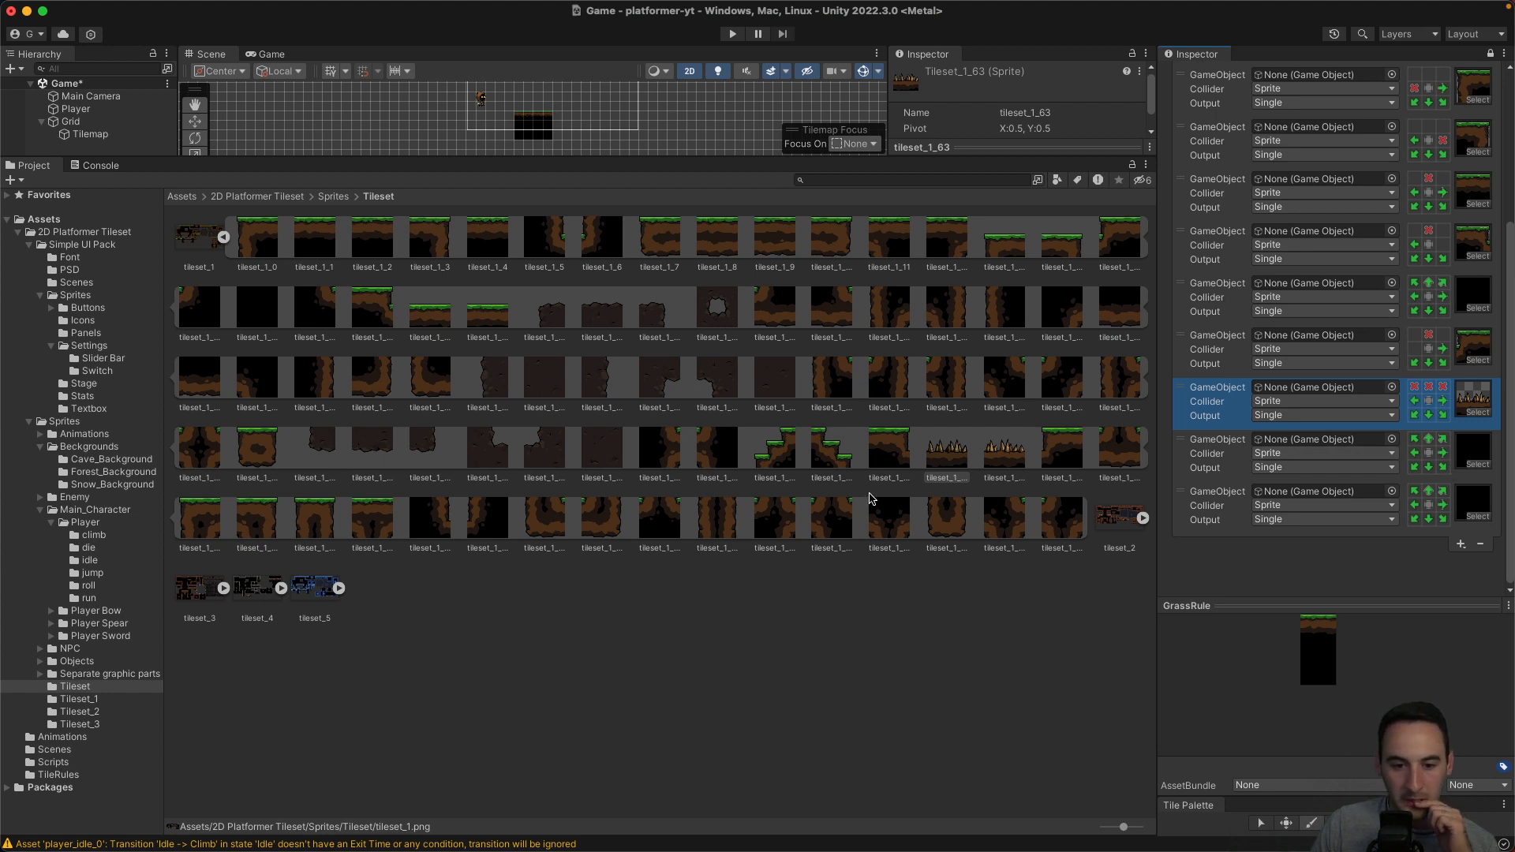
Assign the two grassy stair sprites to the ninth and tenth rules, and exclude the ninth's left and three upper neighbours.
{"action": "left_click_drag", "start_coordinate": [775, 451], "coordinate": [1474, 450]}
{"action": "left_click_drag", "start_coordinate": [831, 450], "coordinate": [1472, 502]}
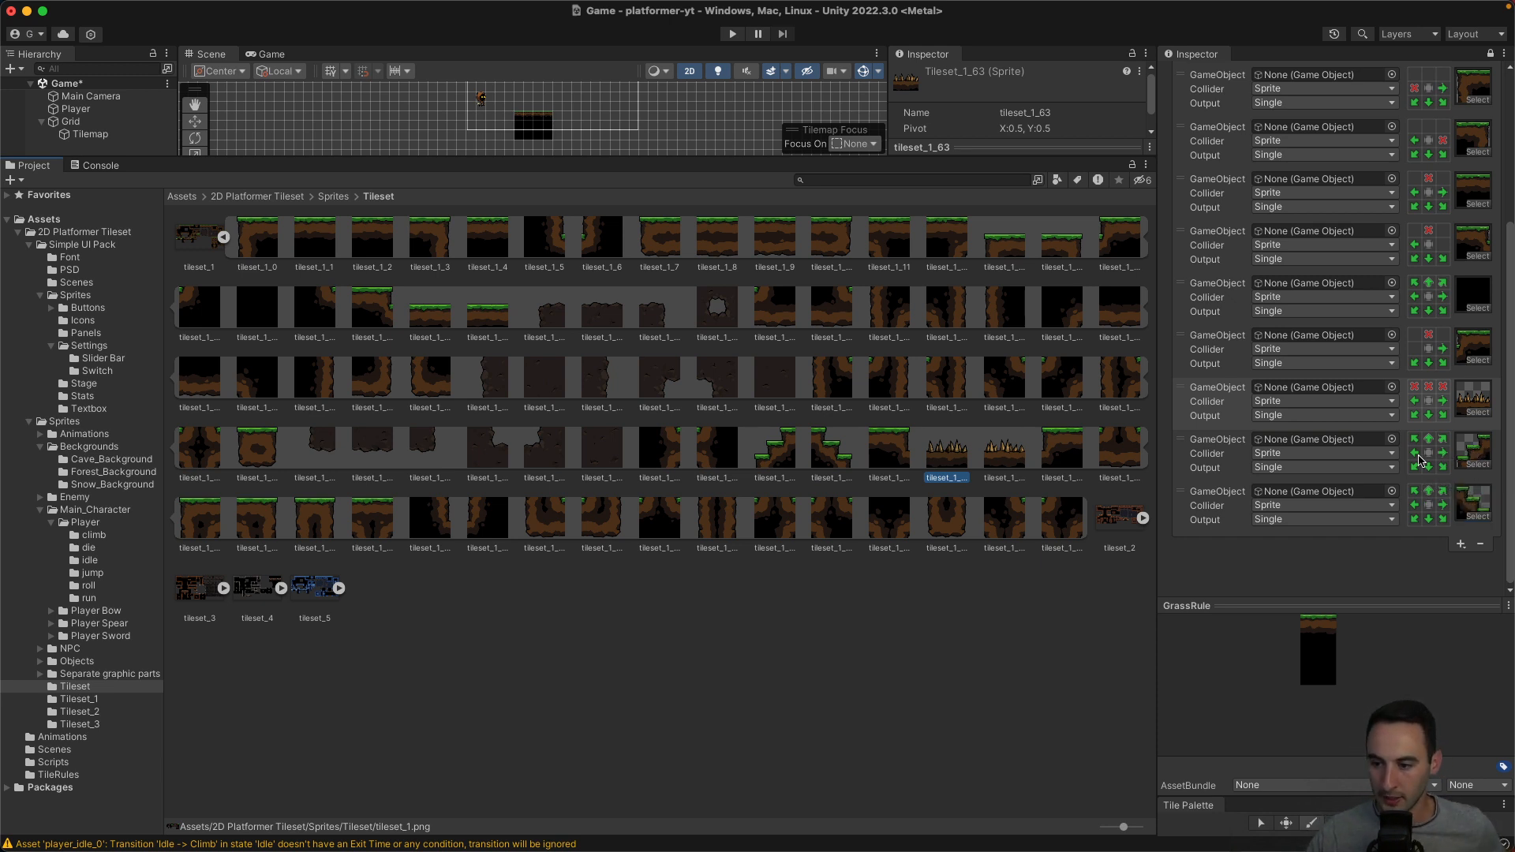
{"action": "left_click", "coordinate": [1416, 453]}
{"action": "left_click", "coordinate": [1415, 439]}
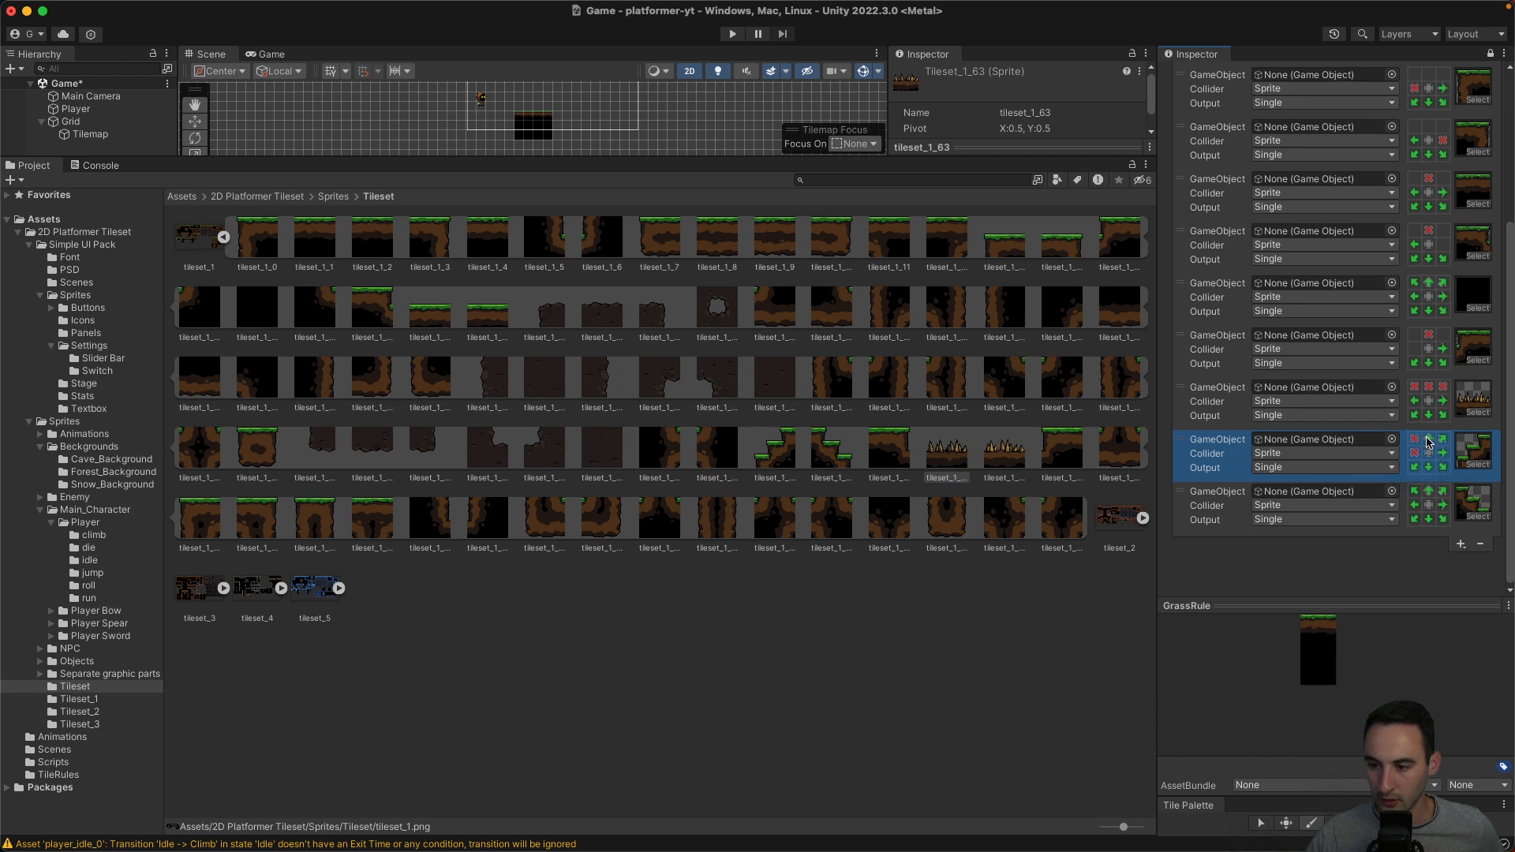
{"action": "left_click", "coordinate": [1429, 439]}
{"action": "left_click", "coordinate": [1441, 440]}
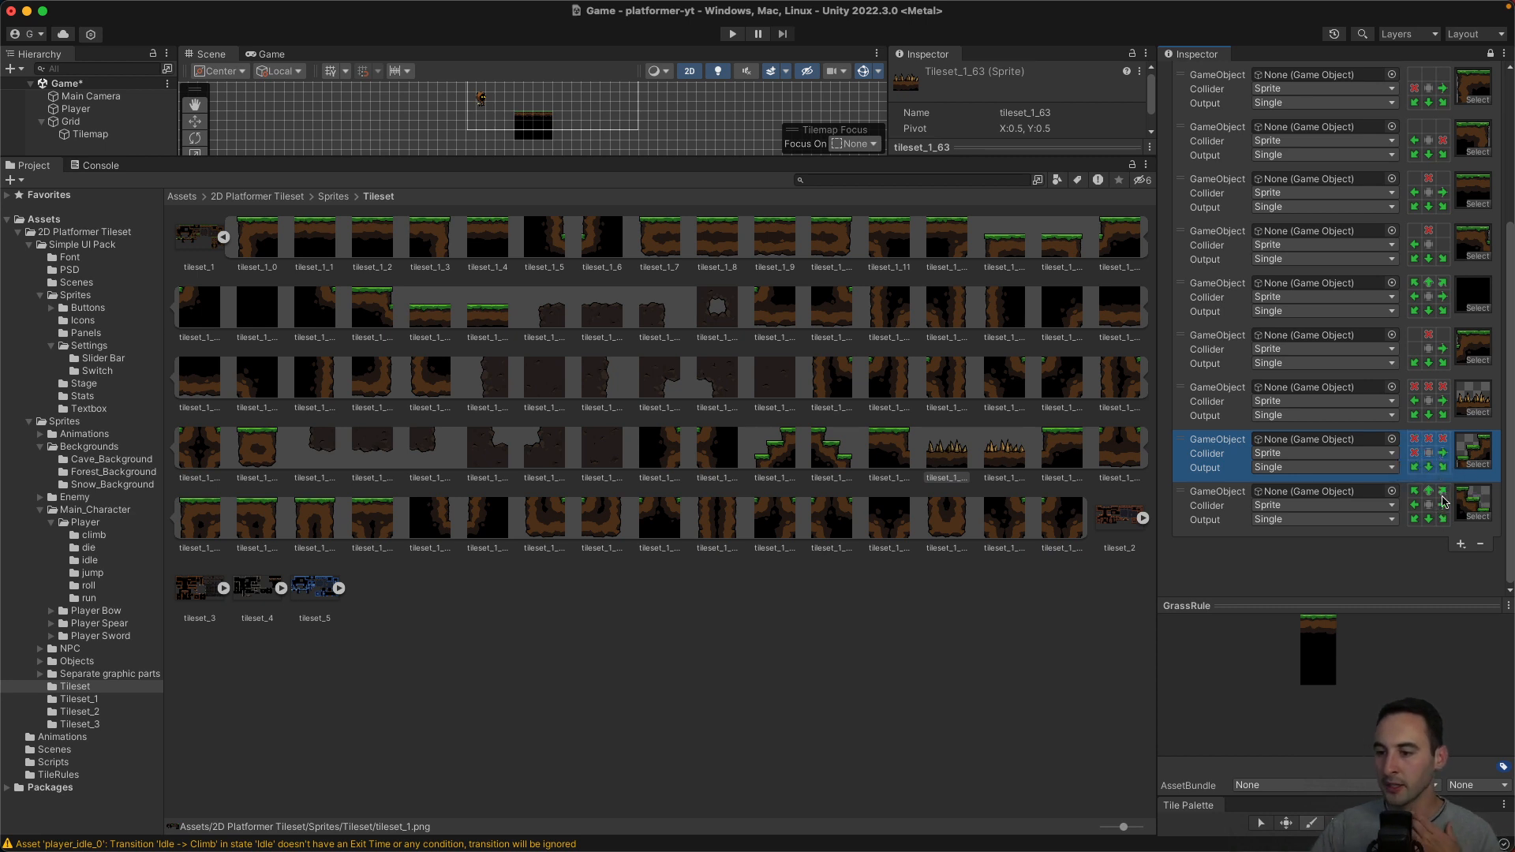
Exclude the tenth rule's right neighbour and all three of its upper neighbours.
{"action": "left_click", "coordinate": [1441, 507]}
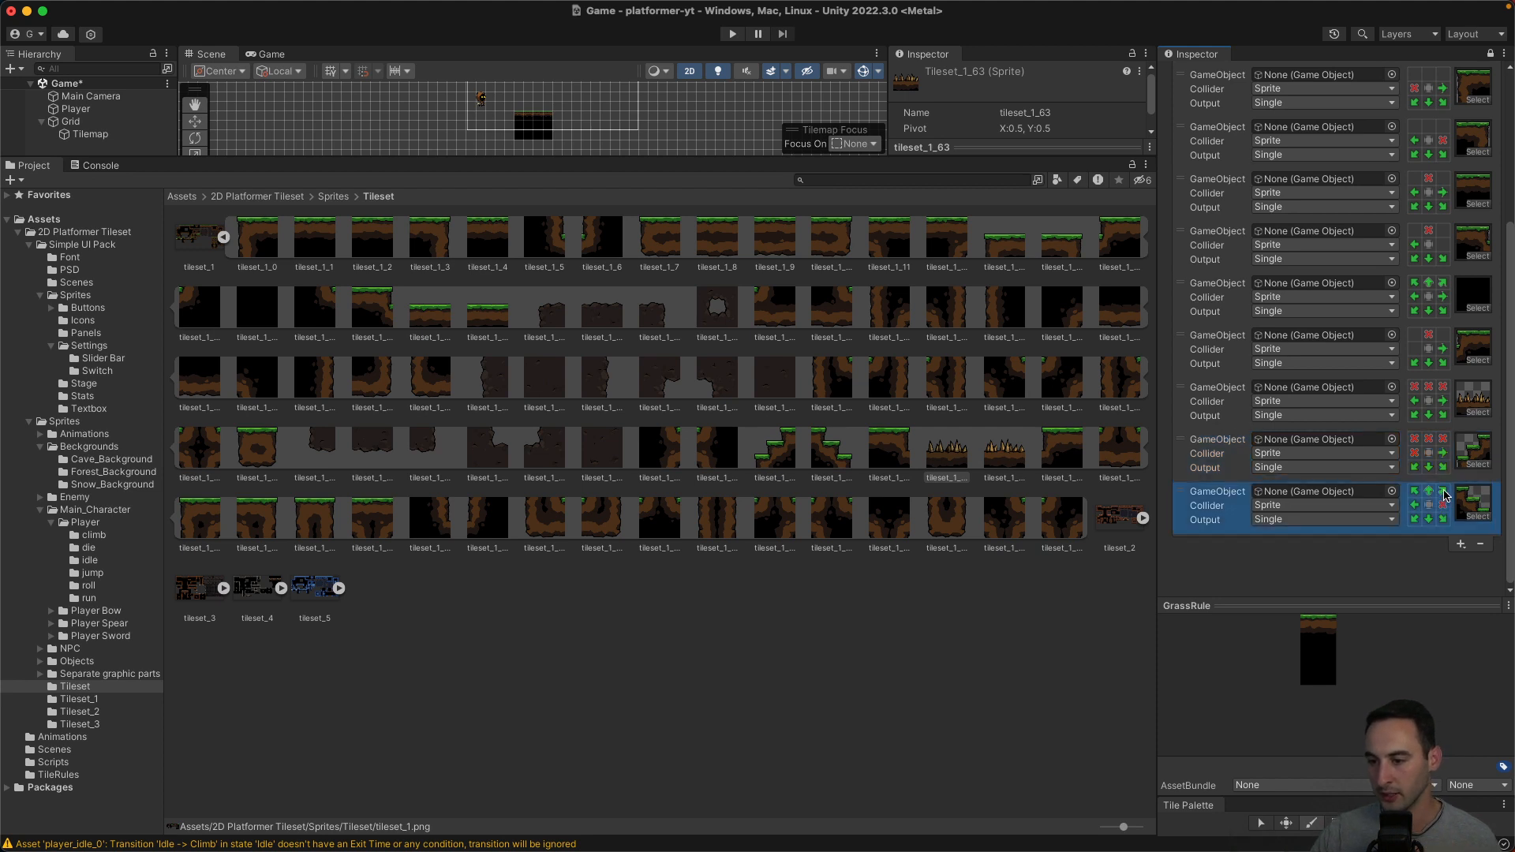
{"action": "left_click", "coordinate": [1444, 491]}
{"action": "left_click", "coordinate": [1428, 492]}
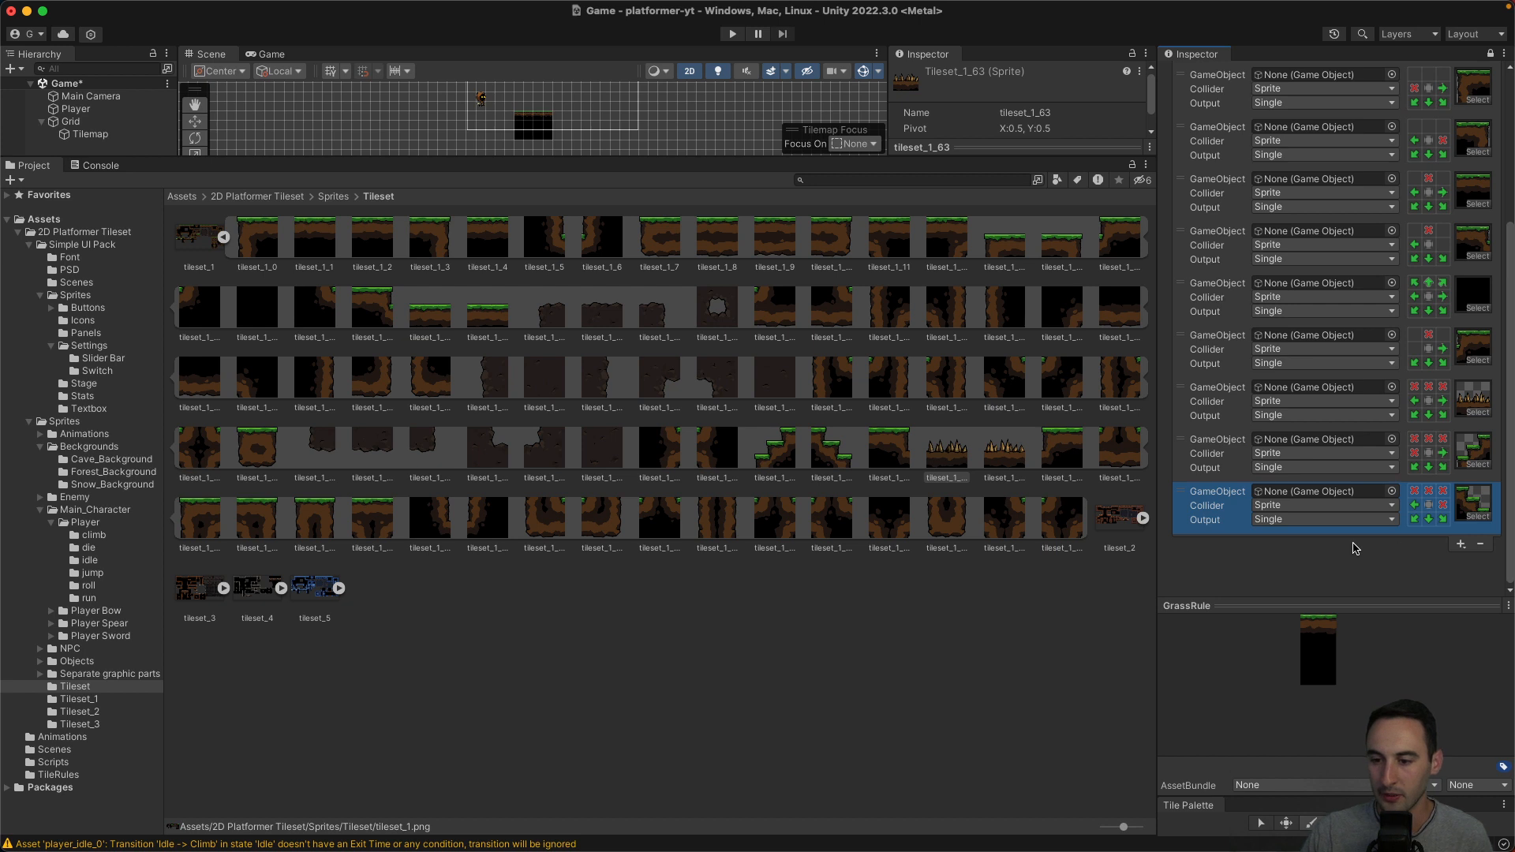
Shrink the GrassRule preview to show more of the tiling rules list.
{"action": "scroll", "coordinate": [1354, 546], "scroll_direction": "up", "scroll_amount": 3}
{"action": "scroll", "coordinate": [1354, 549], "scroll_direction": "down", "scroll_amount": 2}
{"action": "scroll", "coordinate": [1353, 548], "scroll_direction": "up", "scroll_amount": 2}
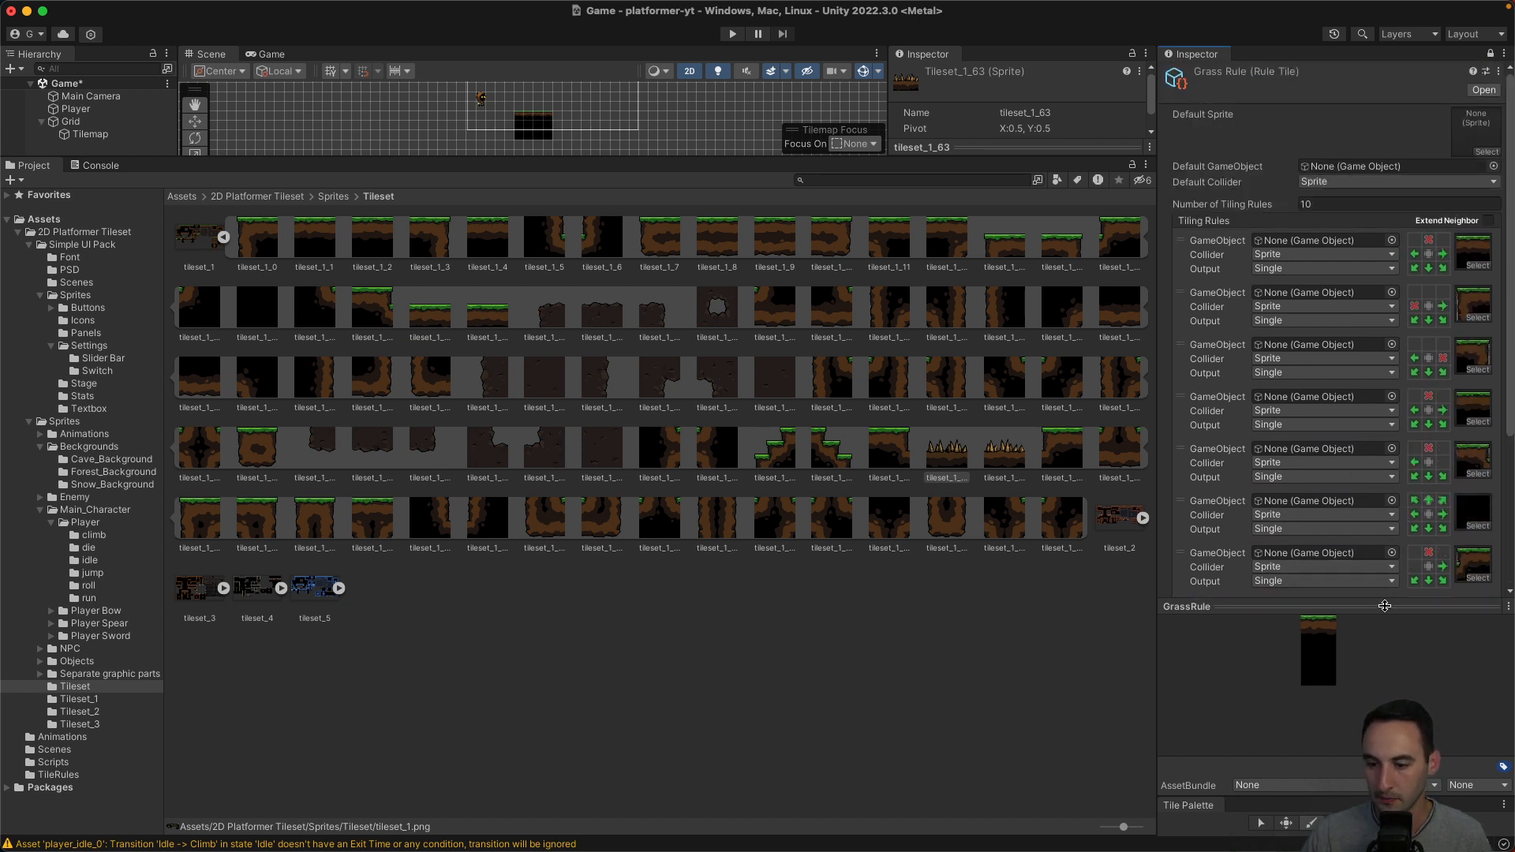
{"action": "left_click_drag", "start_coordinate": [1390, 605], "coordinate": [1390, 667]}
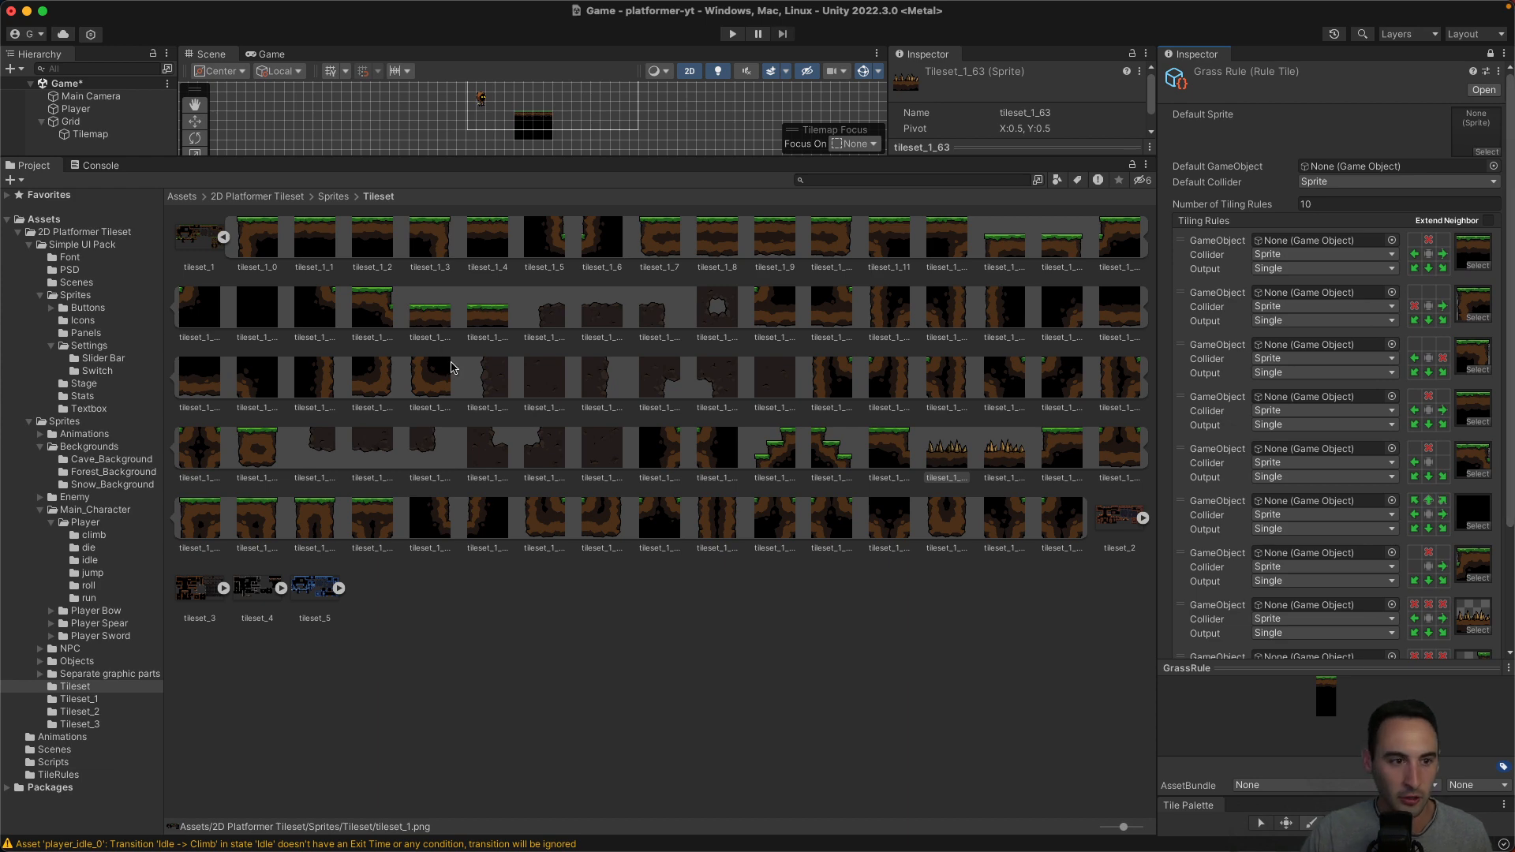
Enlarge the Scene view and paint black fill tiles over the ground's top-left tile and two three-tile columns beside it.
{"action": "left_click_drag", "start_coordinate": [468, 157], "coordinate": [468, 440]}
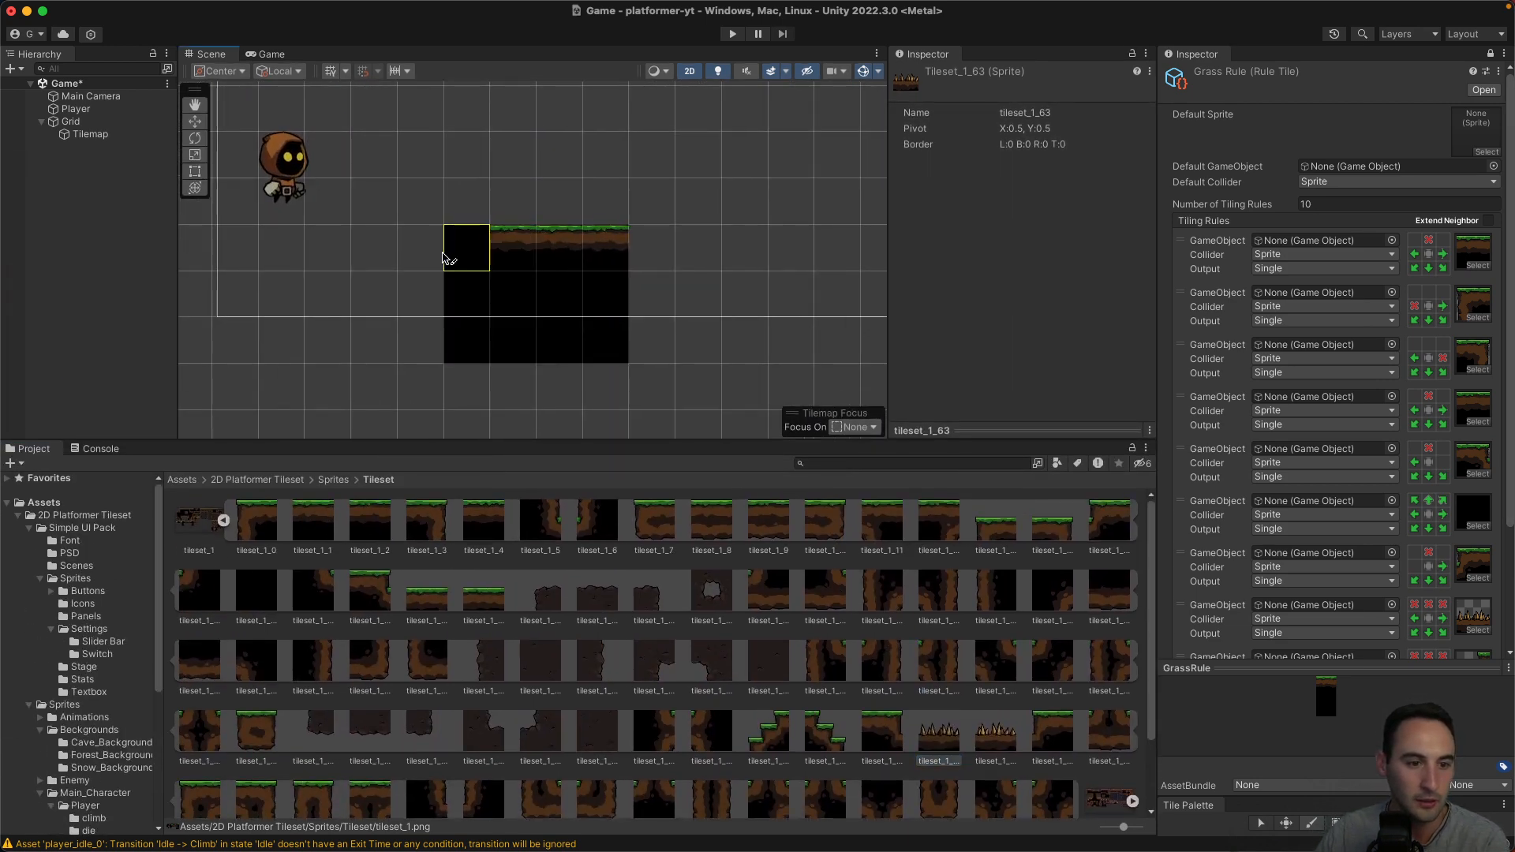
{"action": "mouse_move", "coordinate": [442, 253]}
{"action": "left_mouse_down"}
{"action": "mouse_move", "coordinate": [430, 325]}
{"action": "mouse_move", "coordinate": [377, 330]}
{"action": "left_mouse_up"}
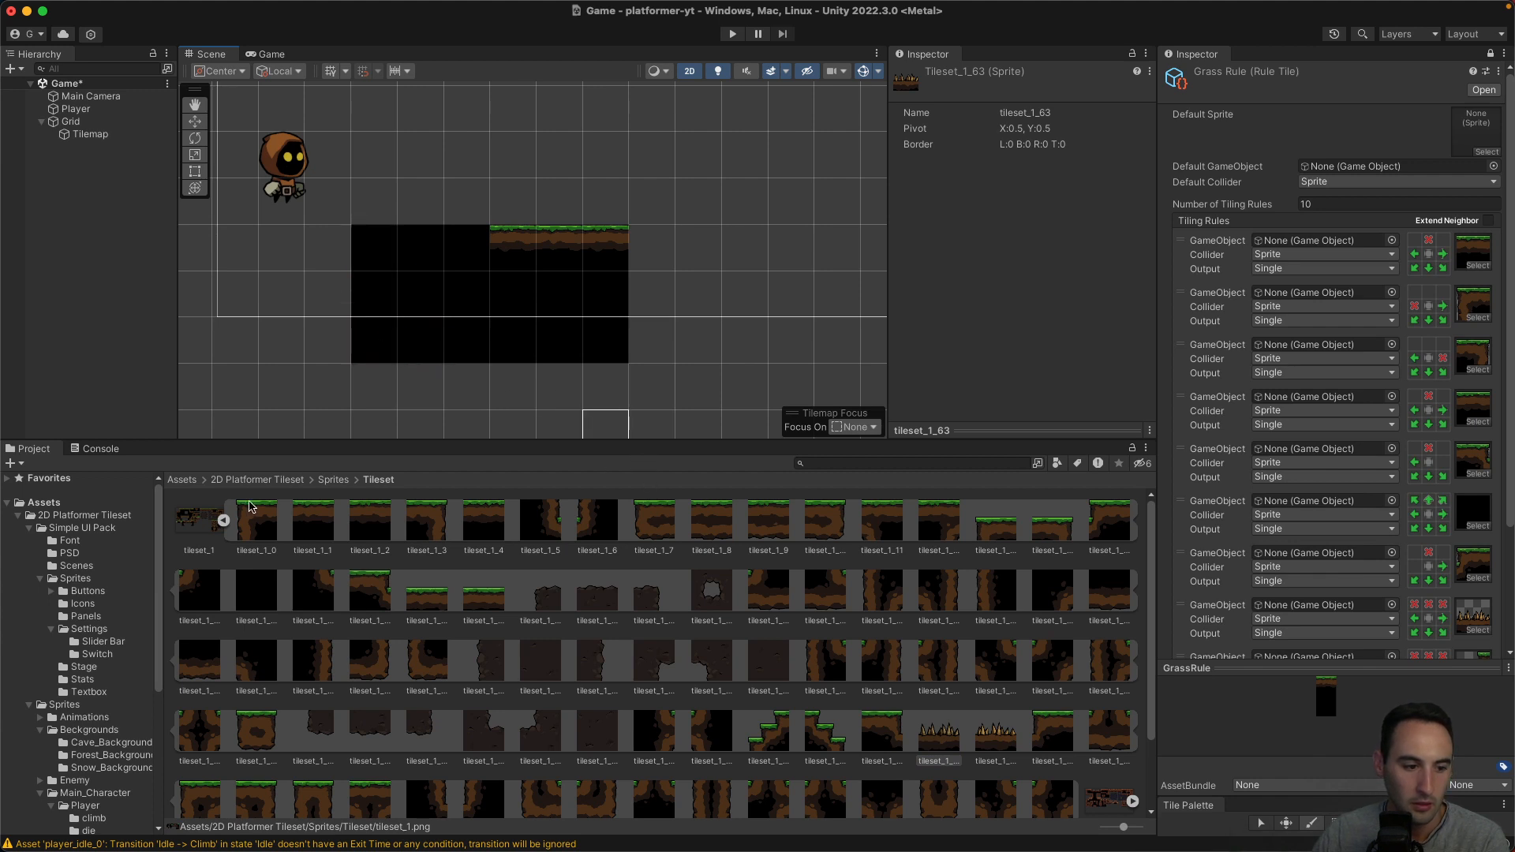
Open the TileRules folder in Assets and select the GrassRule asset.
{"action": "left_click", "coordinate": [226, 522]}
{"action": "left_click", "coordinate": [335, 479]}
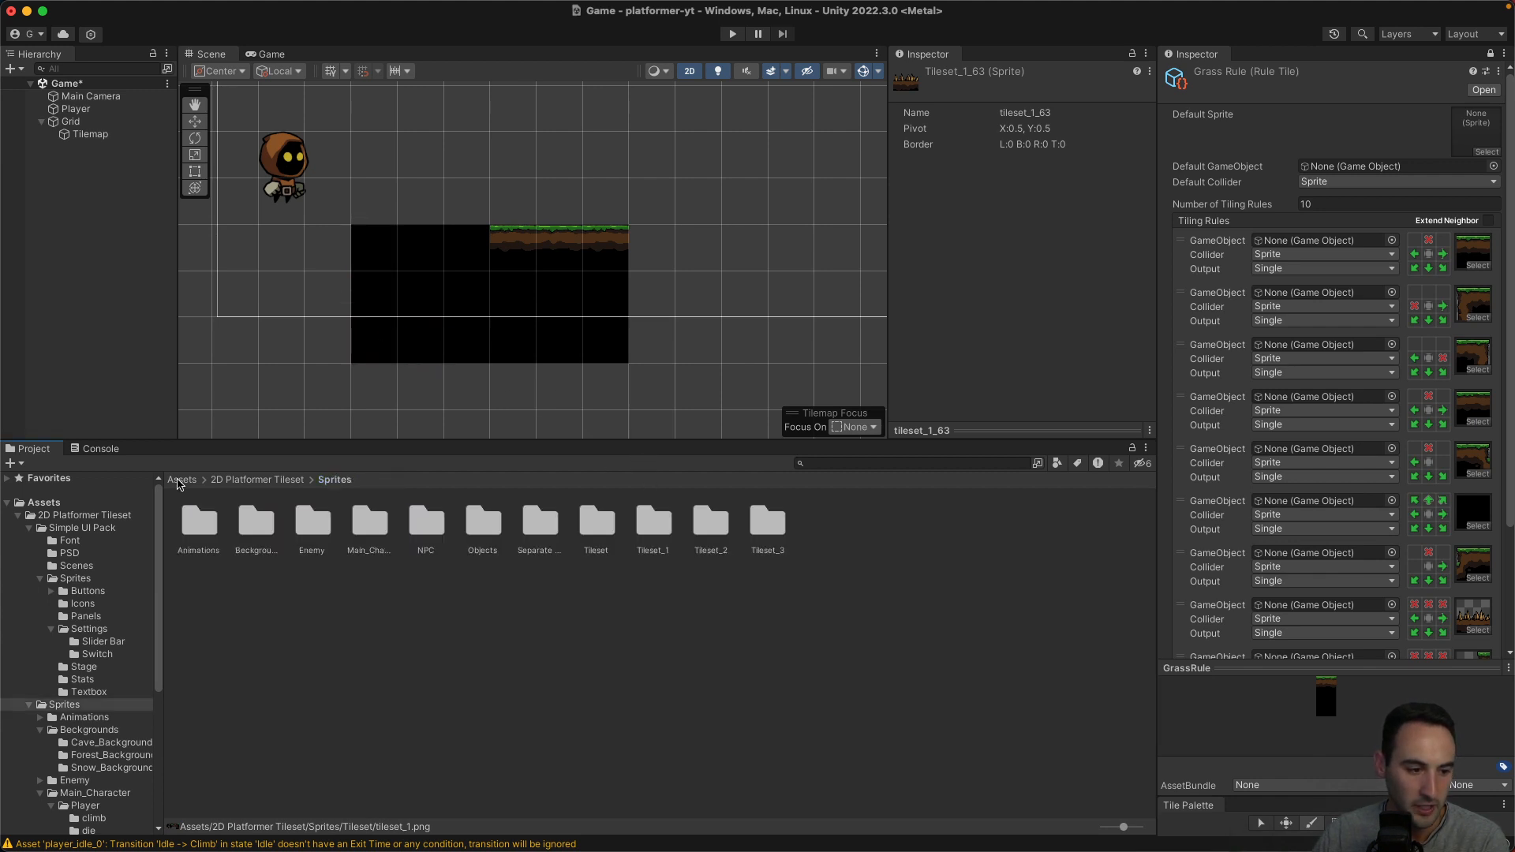
{"action": "left_click", "coordinate": [181, 479]}
{"action": "double_click", "coordinate": [426, 522]}
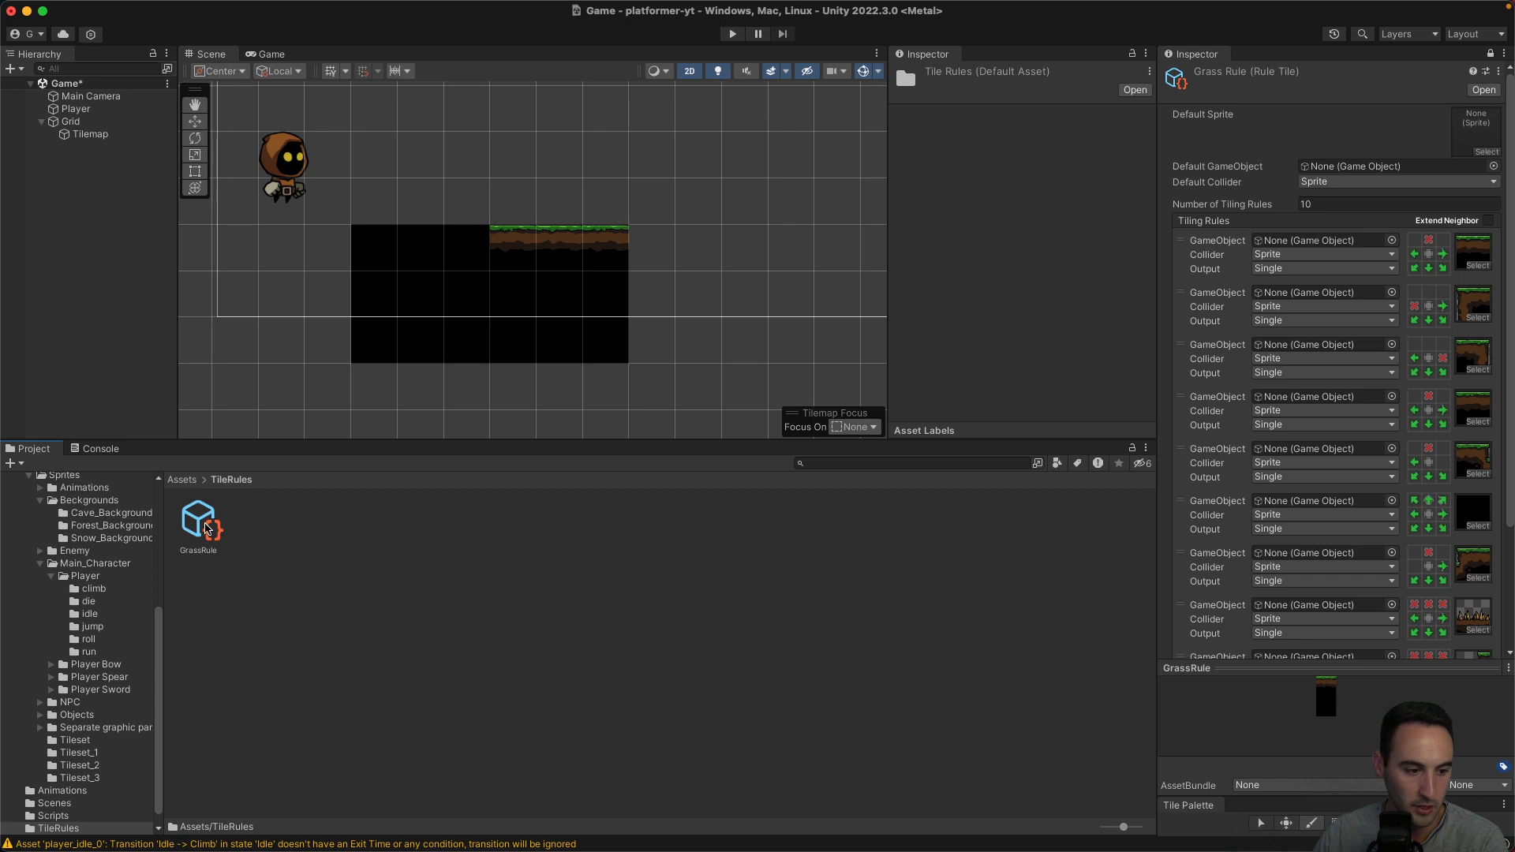
{"action": "left_click", "coordinate": [200, 528]}
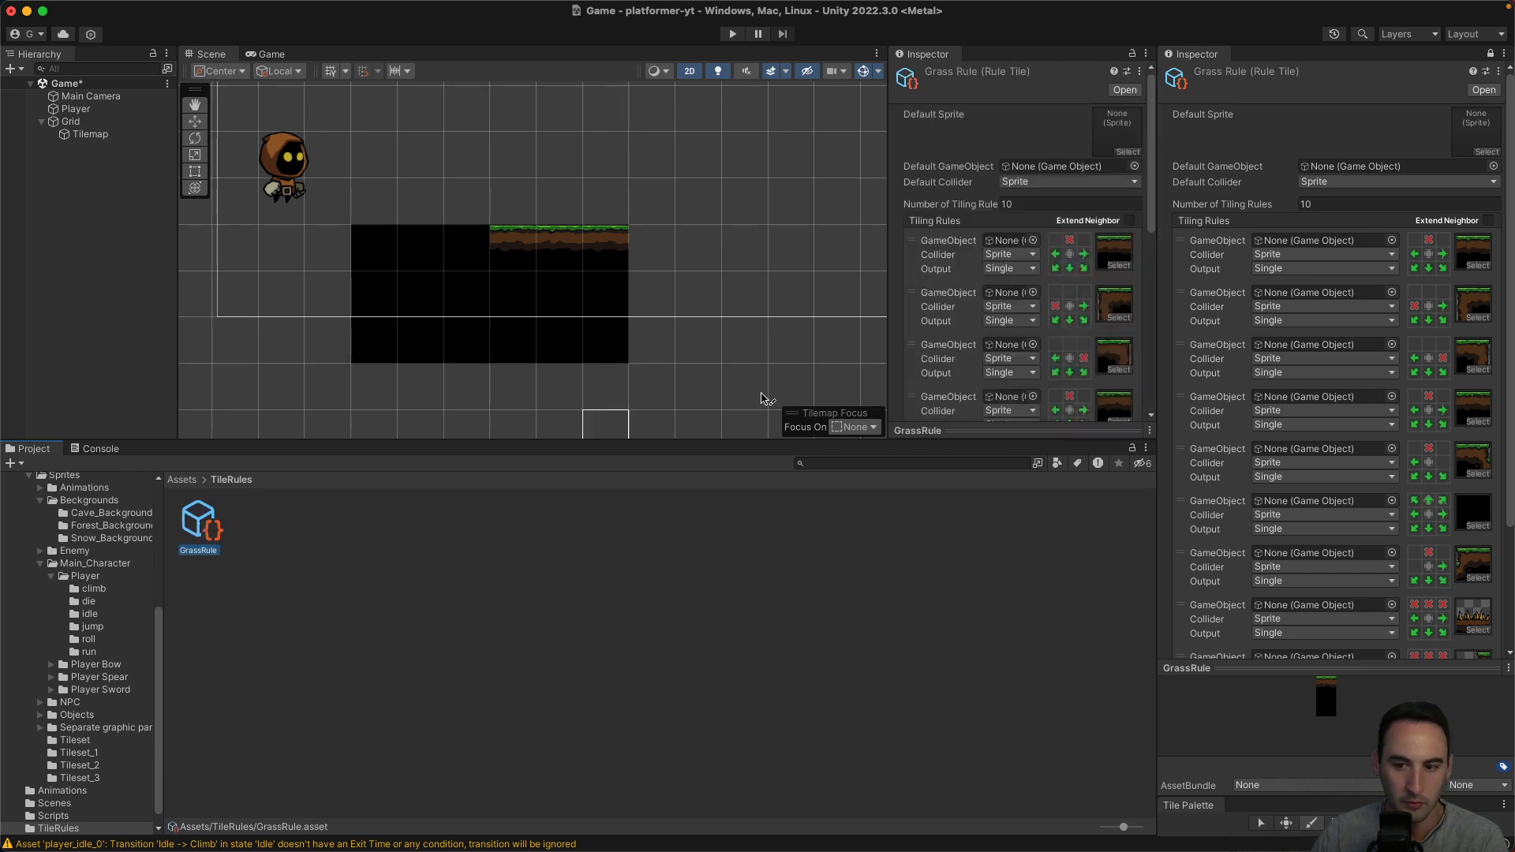
{"action": "scroll", "coordinate": [970, 353], "scroll_direction": "down", "scroll_amount": 3}
{"action": "scroll", "coordinate": [969, 353], "scroll_direction": "up", "scroll_amount": 3}
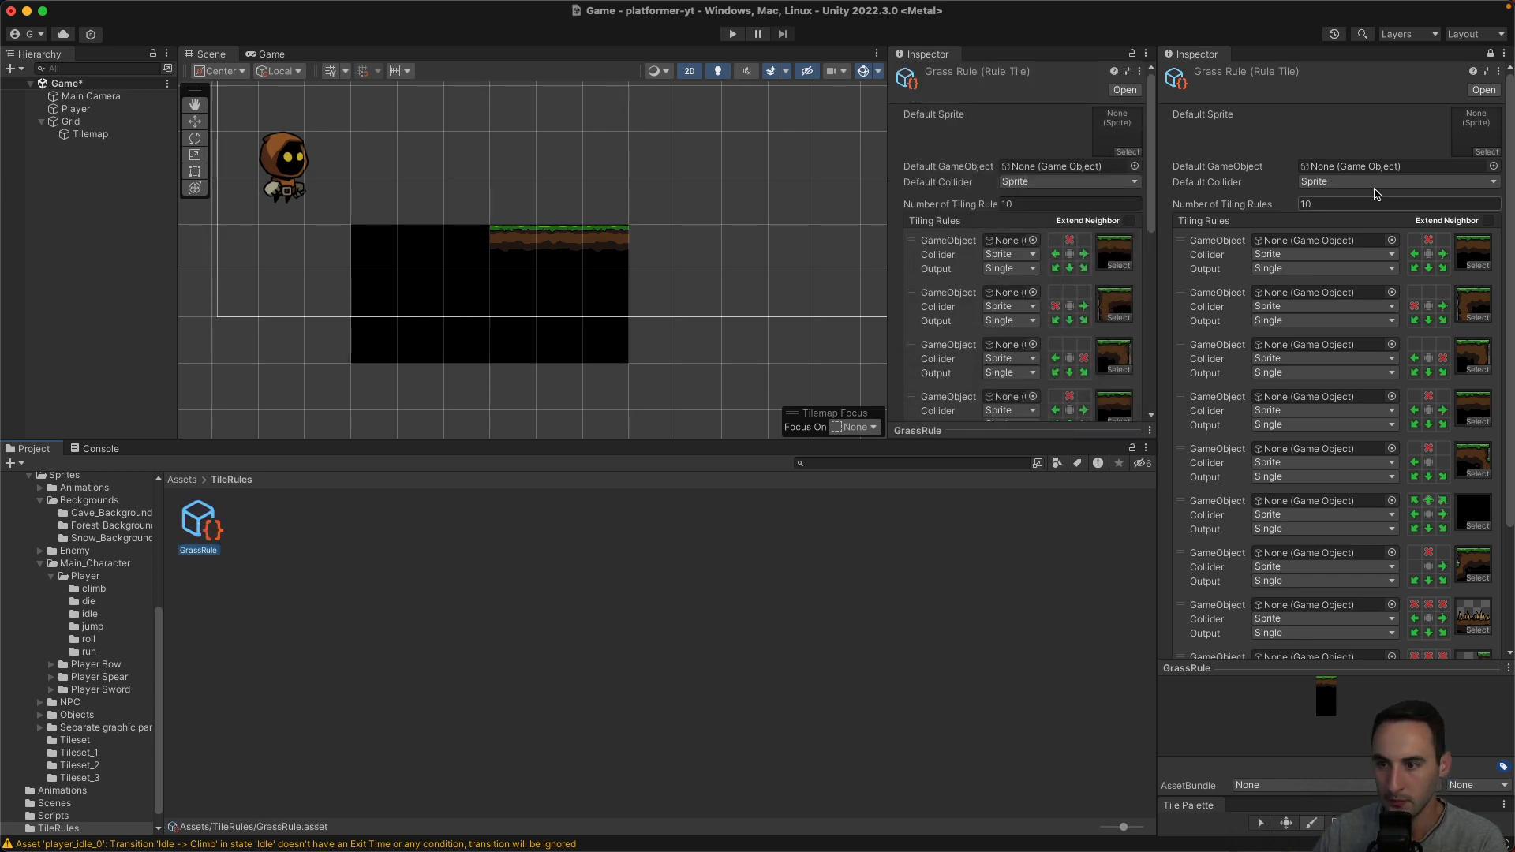
Unlock the second Inspector so that it follows the selection, and select the Grid object.
{"action": "left_click", "coordinate": [1490, 54]}
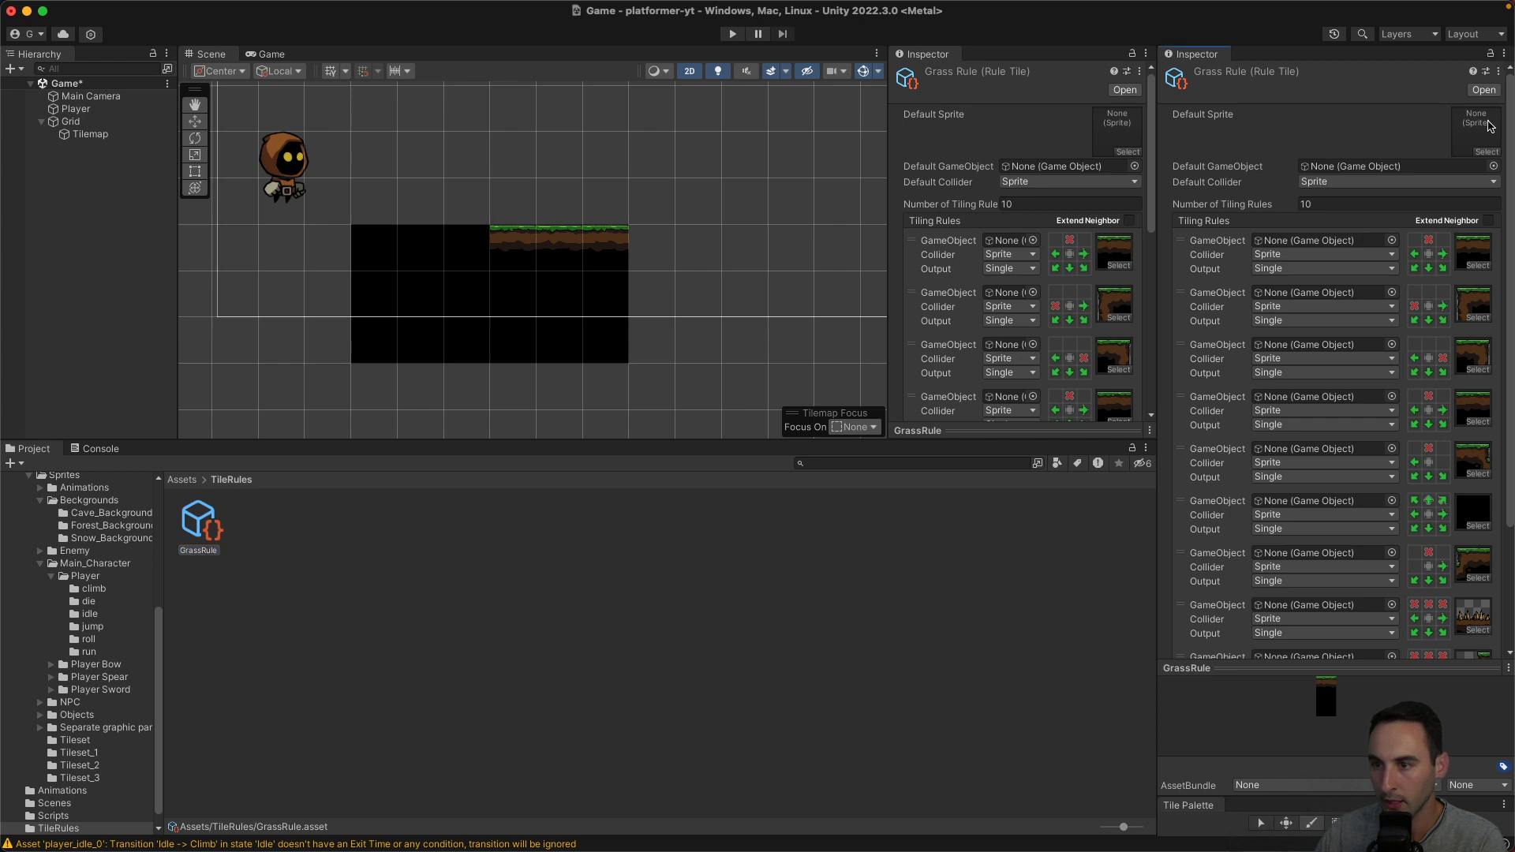
{"action": "left_click", "coordinate": [87, 122]}
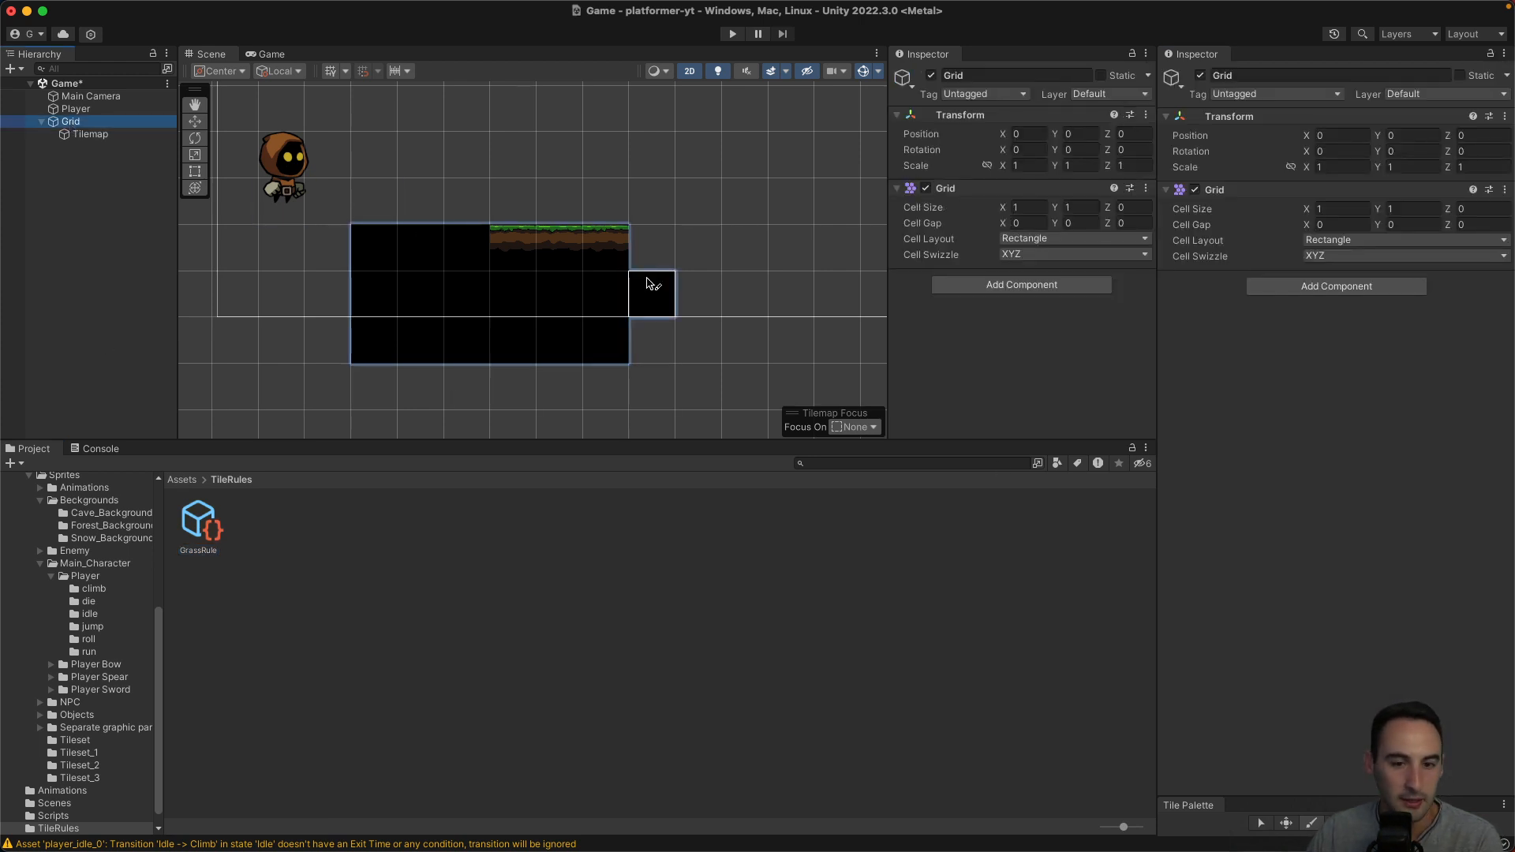
{"action": "left_click", "coordinate": [127, 135]}
{"action": "left_click", "coordinate": [127, 123]}
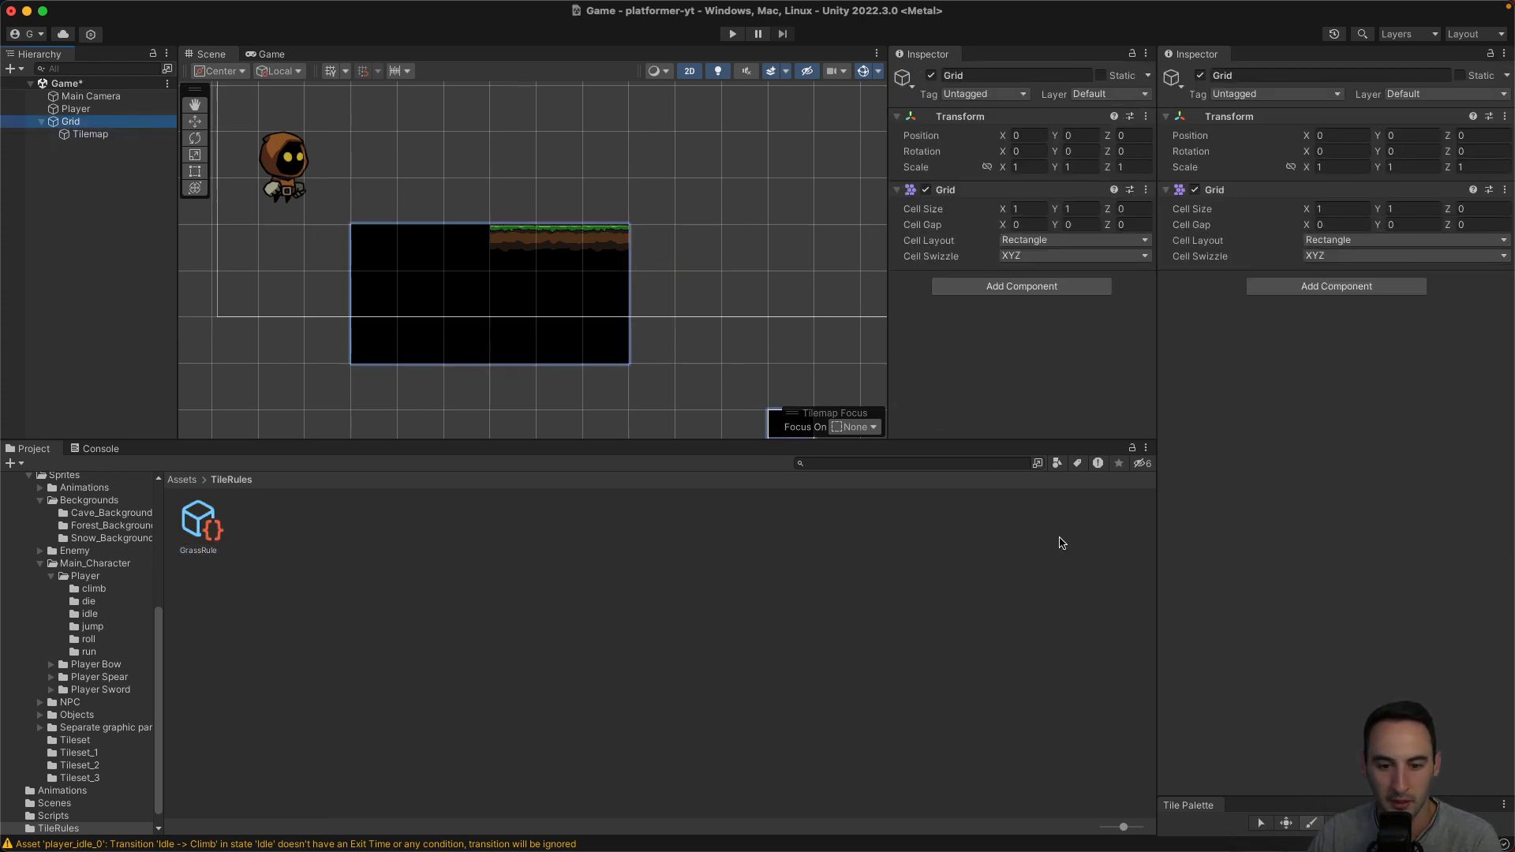
{"action": "key", "text": "ctrl+Up"}
{"action": "left_click", "coordinate": [976, 465]}
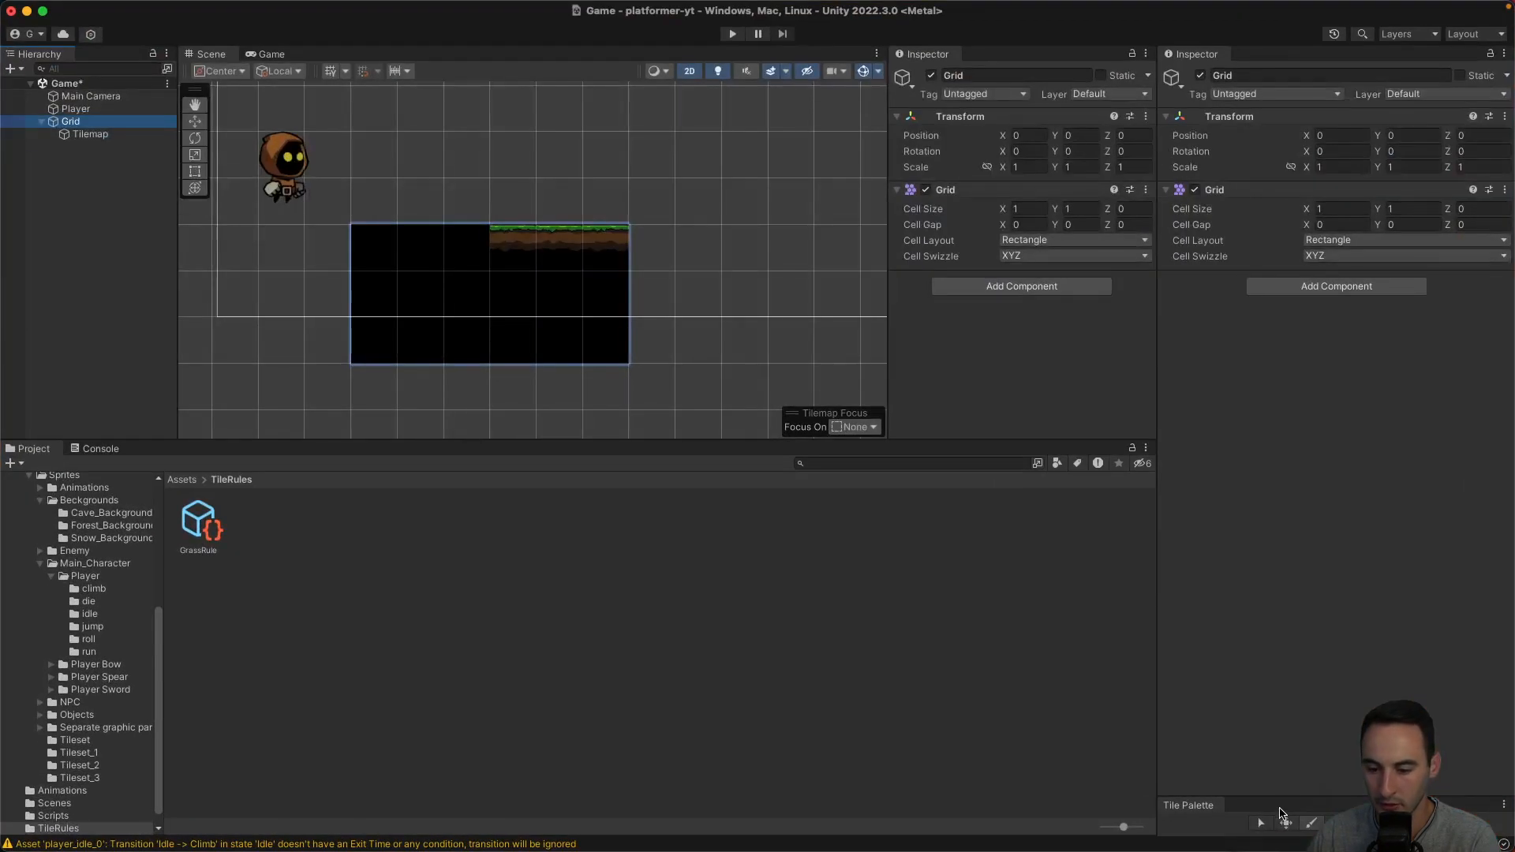
Enlarge the Tile Palette and its tile area, and frame the Tileset1 tiles in it.
{"action": "left_click_drag", "start_coordinate": [1288, 799], "coordinate": [1241, 334]}
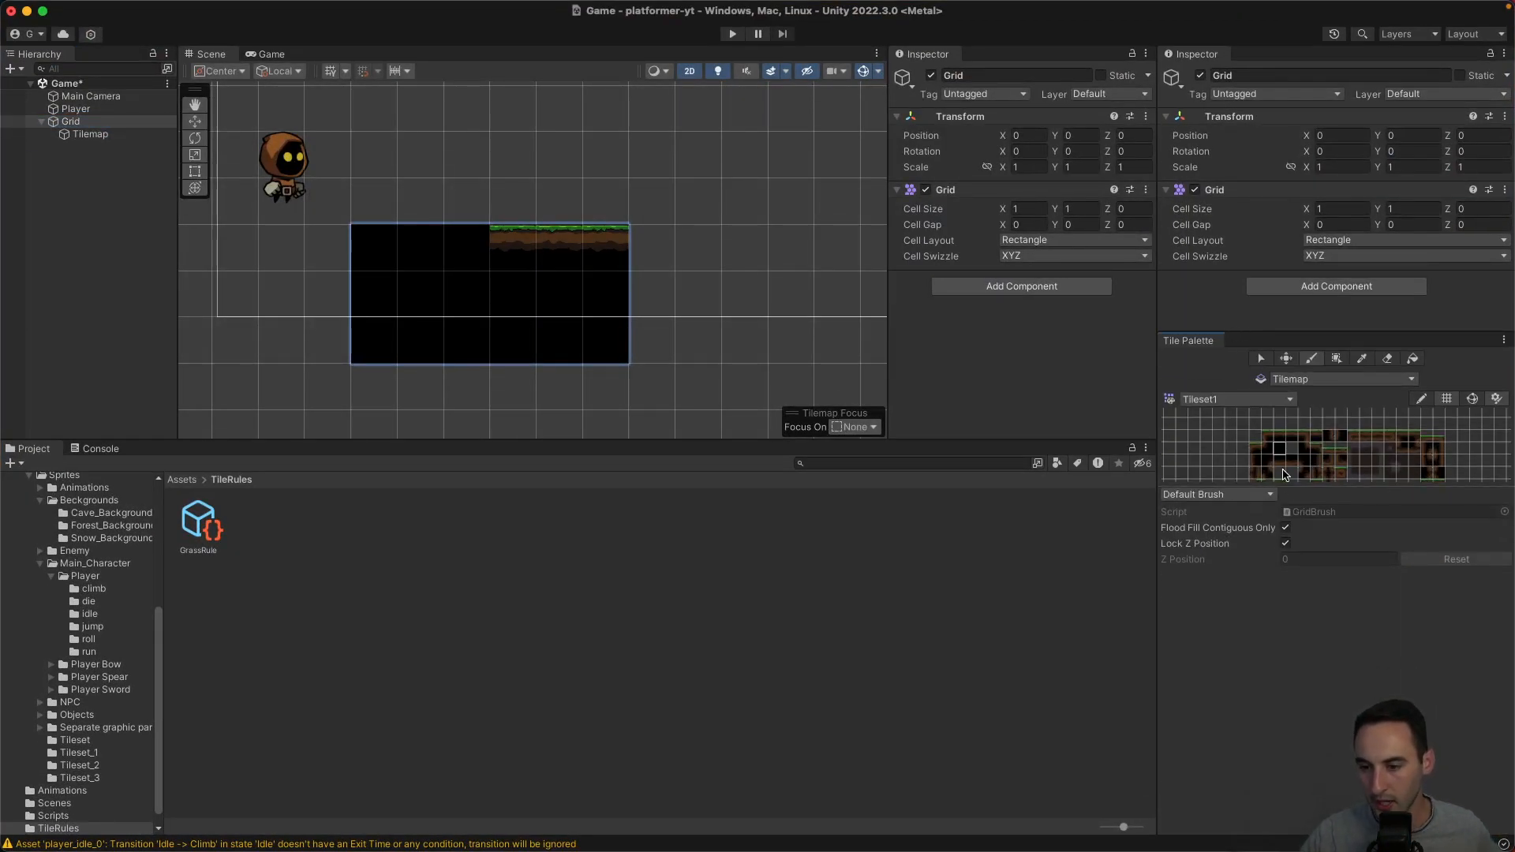
{"action": "left_click", "coordinate": [1272, 494]}
{"action": "left_click", "coordinate": [1294, 494]}
{"action": "left_click_drag", "start_coordinate": [1294, 486], "coordinate": [1295, 639]}
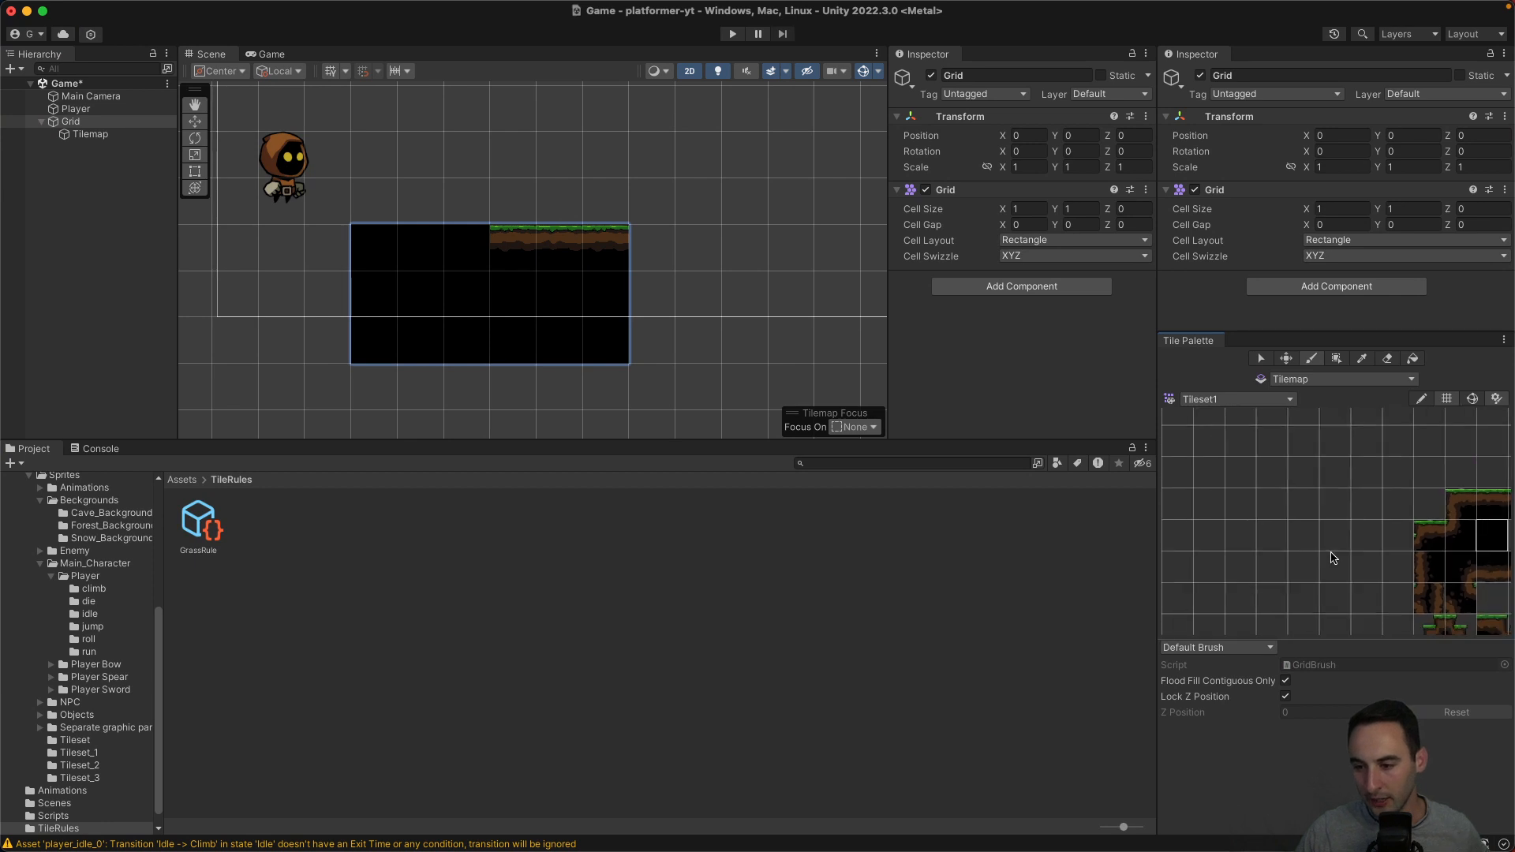
{"action": "middle_click_drag", "start_coordinate": [1347, 544], "coordinate": [1268, 462]}
{"action": "scroll", "coordinate": [1268, 461], "scroll_direction": "up", "scroll_amount": 3}
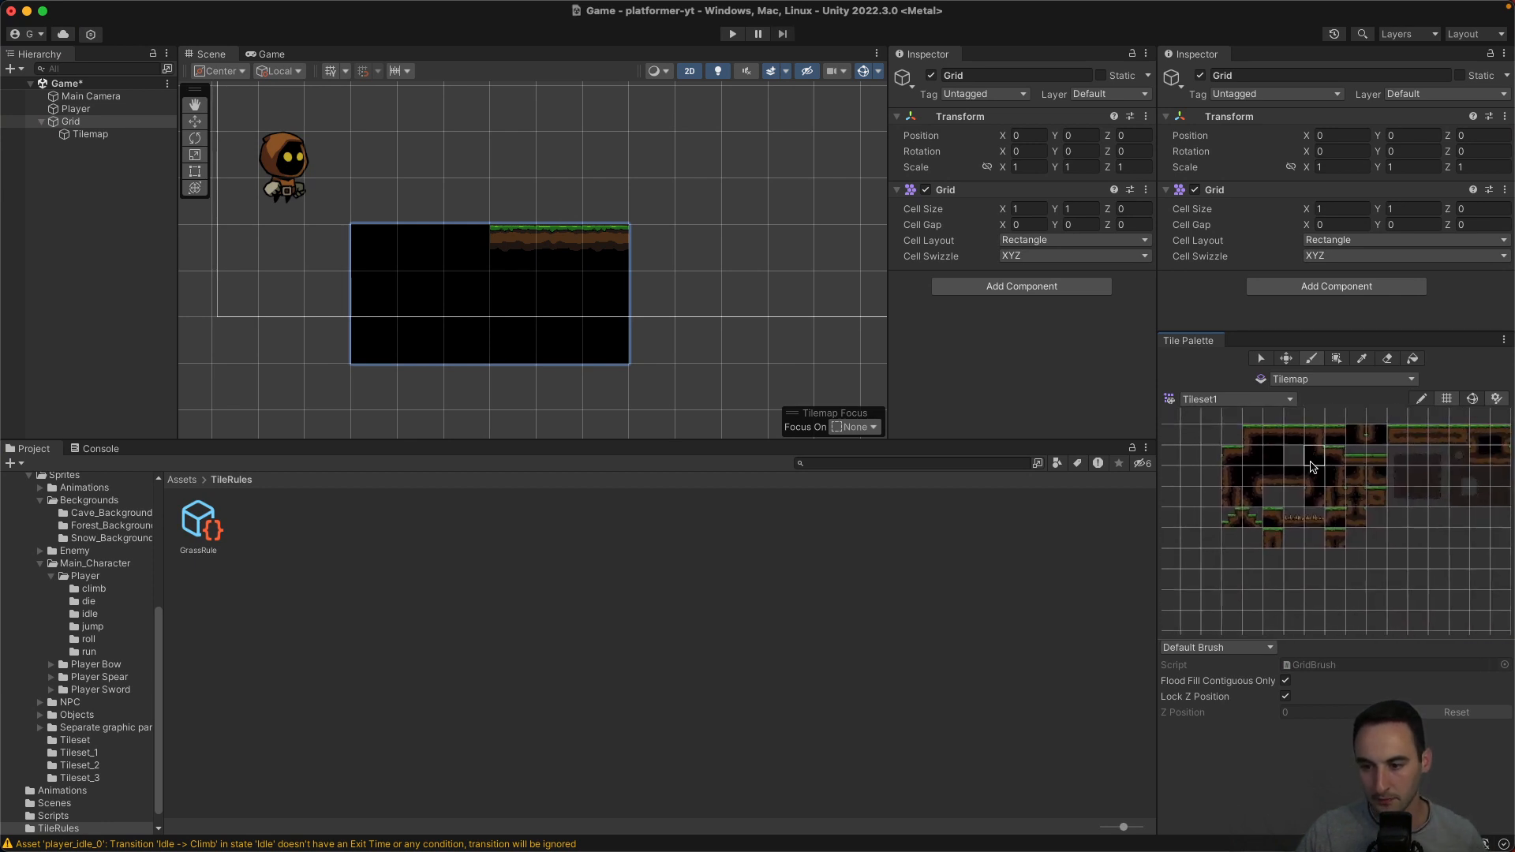
{"action": "scroll", "coordinate": [1279, 435], "scroll_direction": "down", "scroll_amount": 3}
Select the GrassRule asset and paint a row of four grass-top tiles beside the right end of the ground.
{"action": "left_click", "coordinate": [1279, 435]}
{"action": "left_click", "coordinate": [198, 523]}
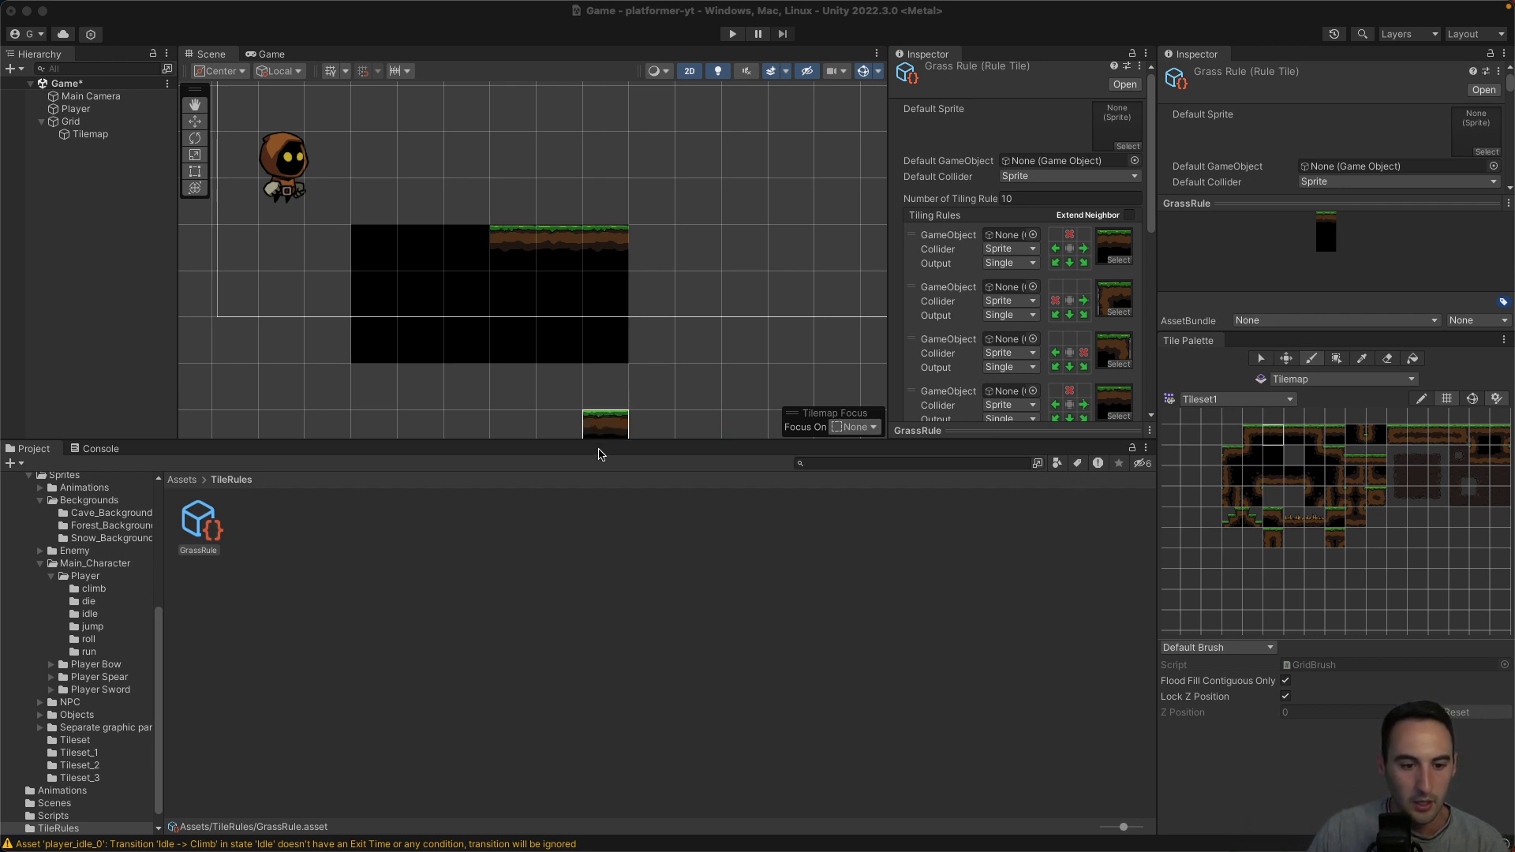
{"action": "mouse_move", "coordinate": [652, 293]}
{"action": "left_mouse_down"}
{"action": "mouse_move", "coordinate": [695, 312]}
{"action": "mouse_move", "coordinate": [774, 295]}
{"action": "left_mouse_up"}
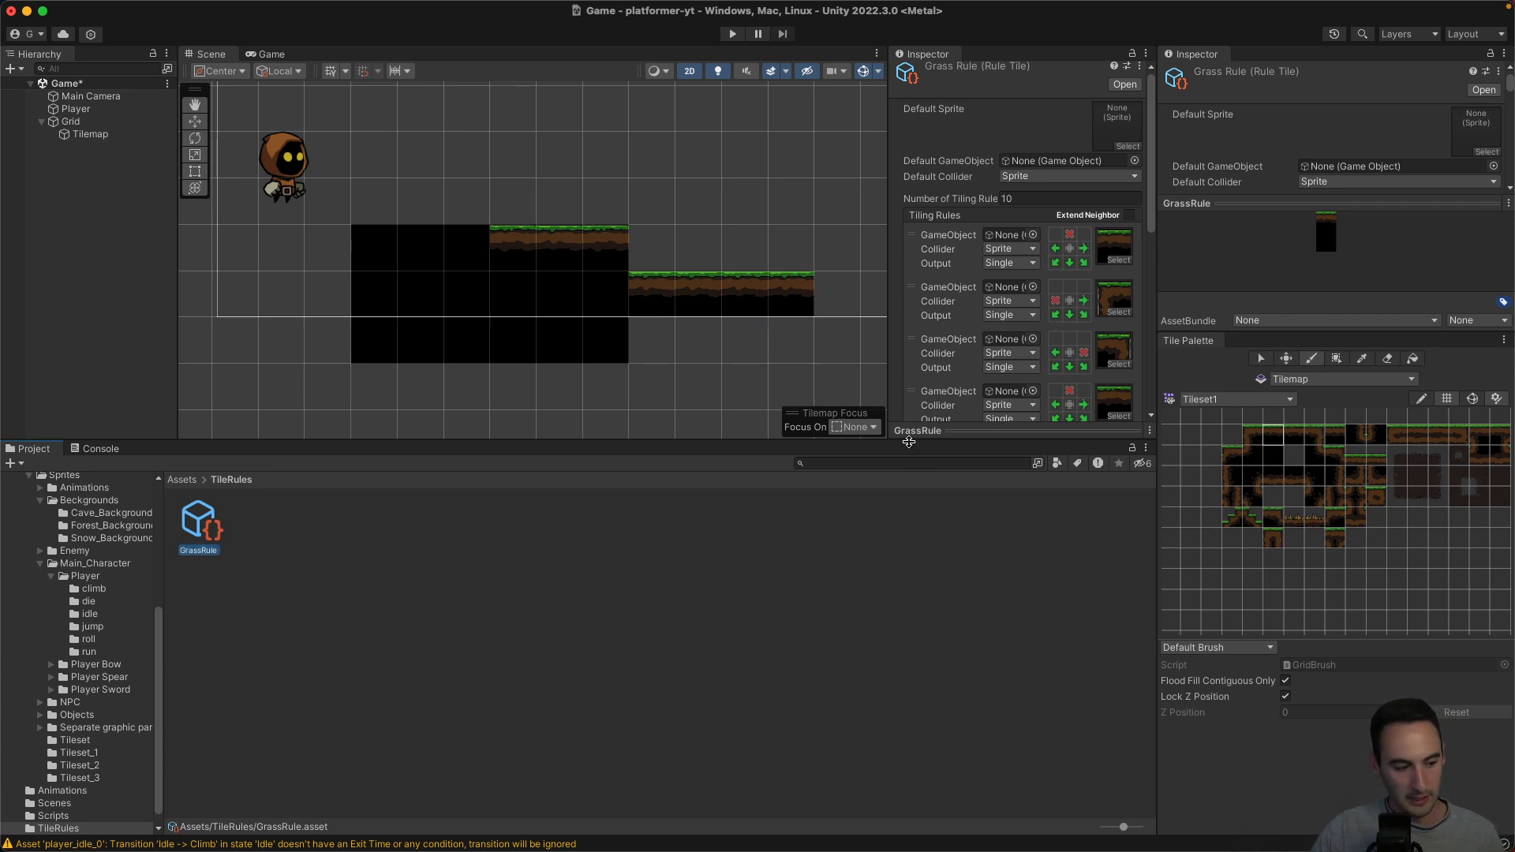
Enlarge the Scene view by shrinking the Project window, and frame the painted ground.
{"action": "key", "text": "shift+space"}
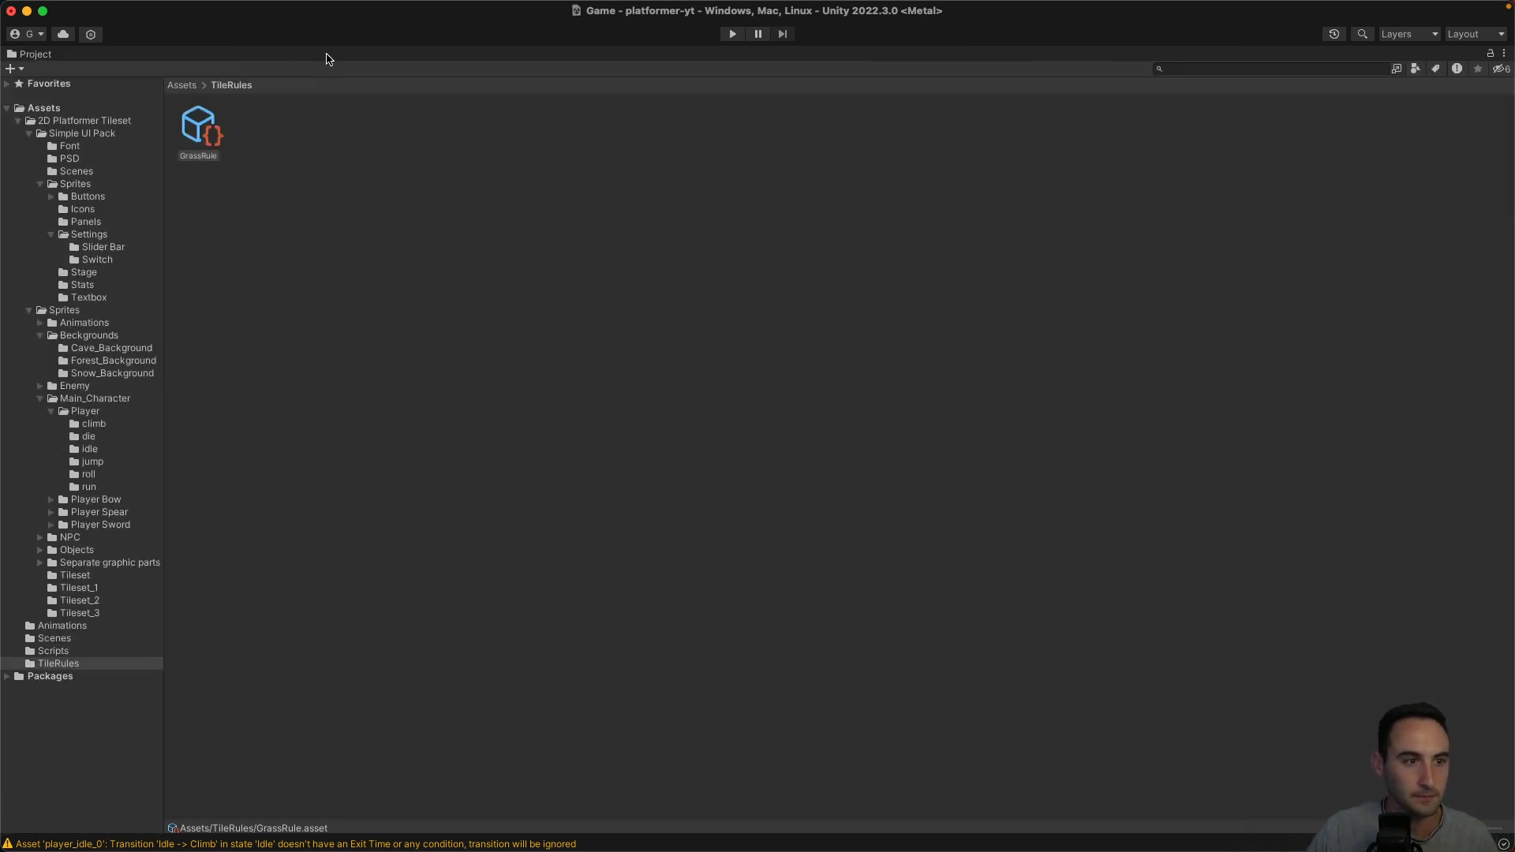
{"action": "key", "text": "shift+space"}
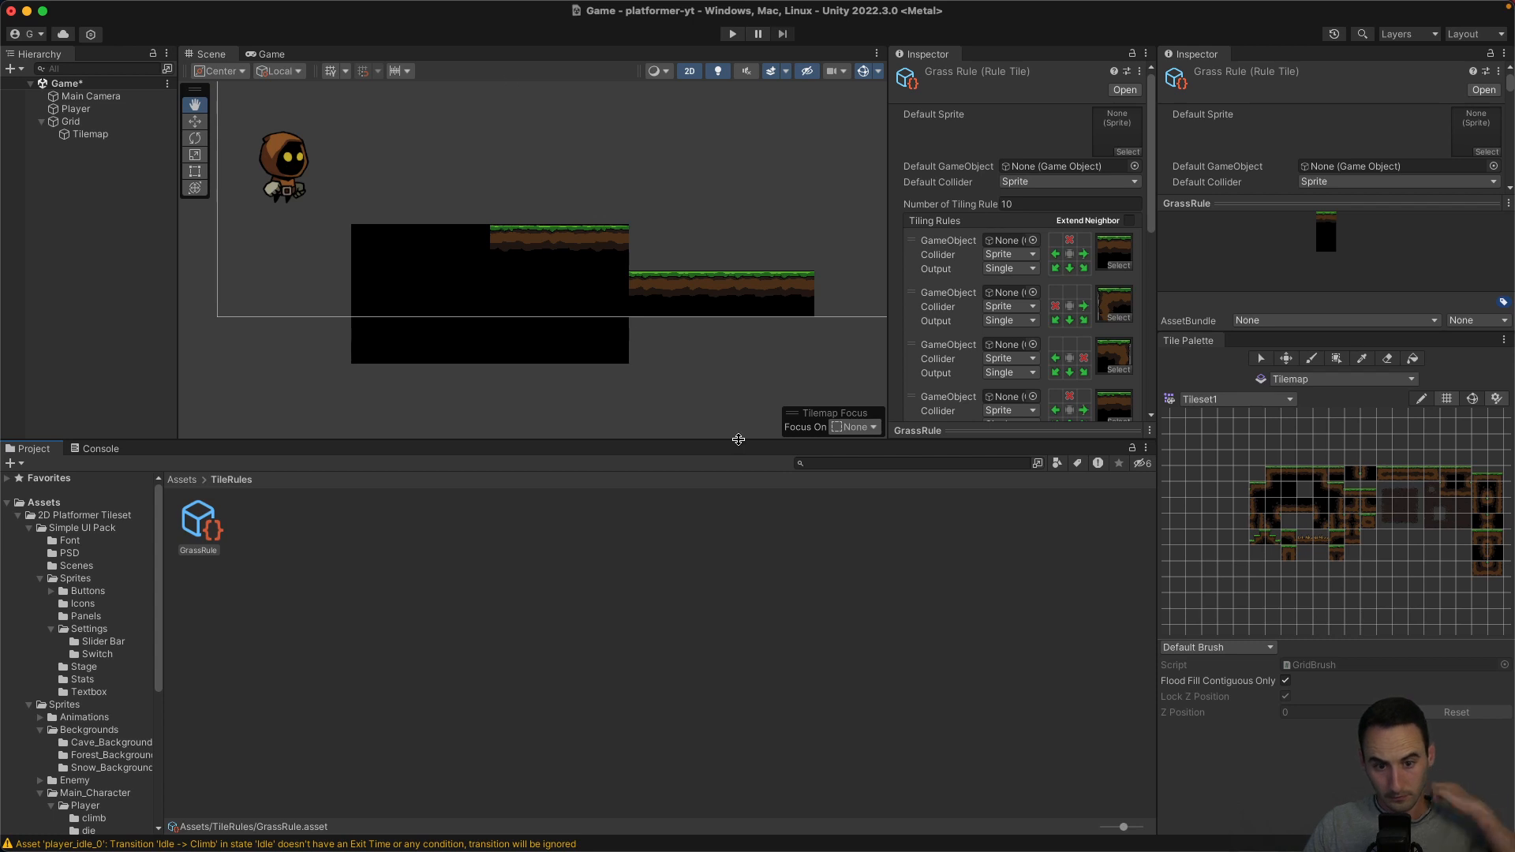
{"action": "left_click_drag", "start_coordinate": [739, 439], "coordinate": [750, 613]}
{"action": "scroll", "coordinate": [751, 485], "scroll_direction": "down", "scroll_amount": 5}
{"action": "left_click_drag", "start_coordinate": [706, 479], "coordinate": [577, 427]}
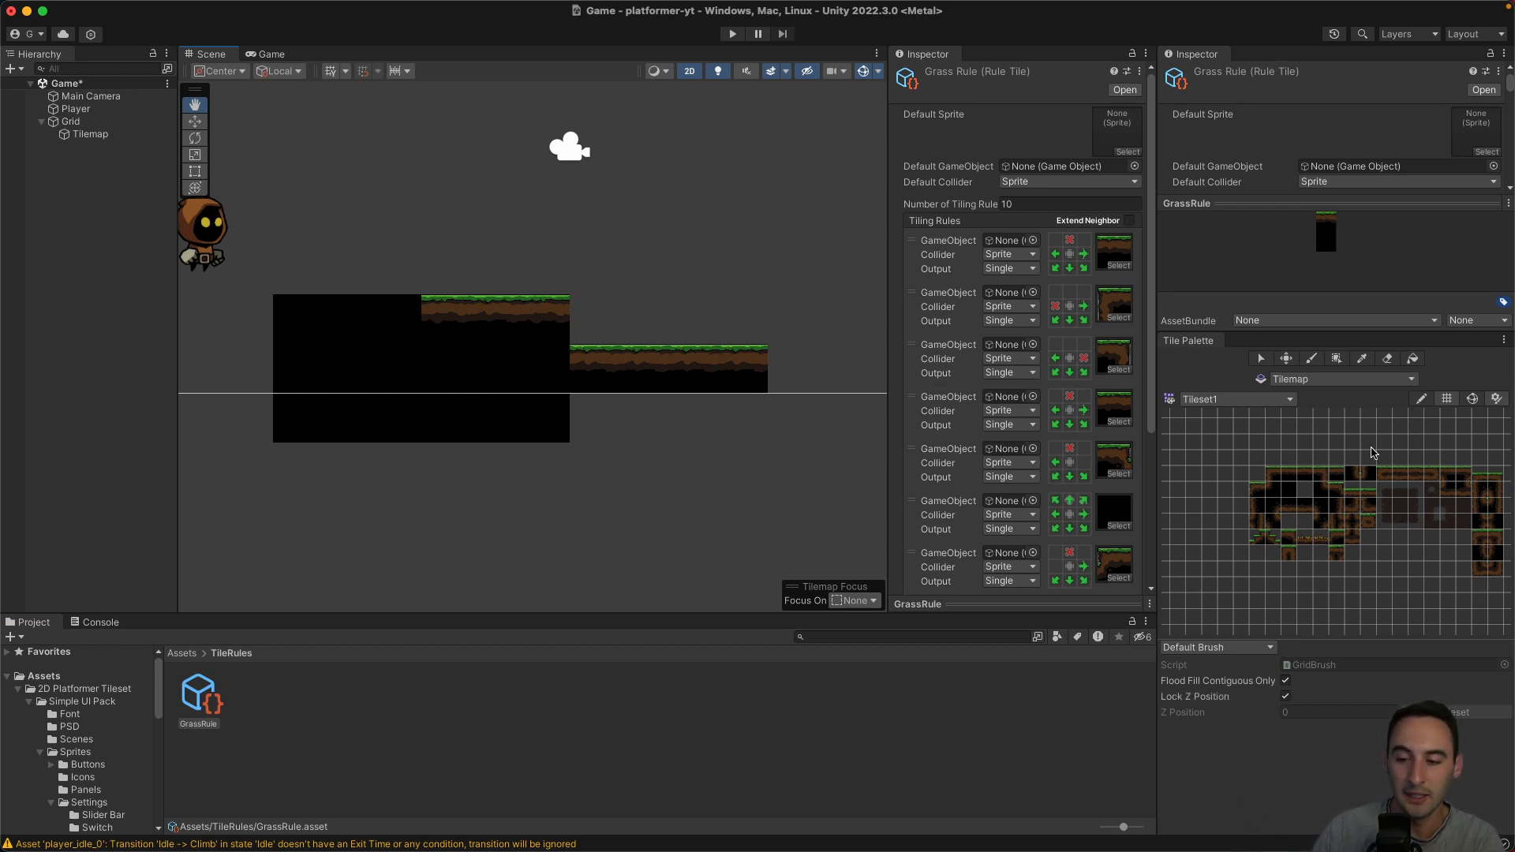
Pick a two-tile grass-top strip and paint it over the three black tiles in the ground's top row.
{"action": "left_click", "coordinate": [1292, 479]}
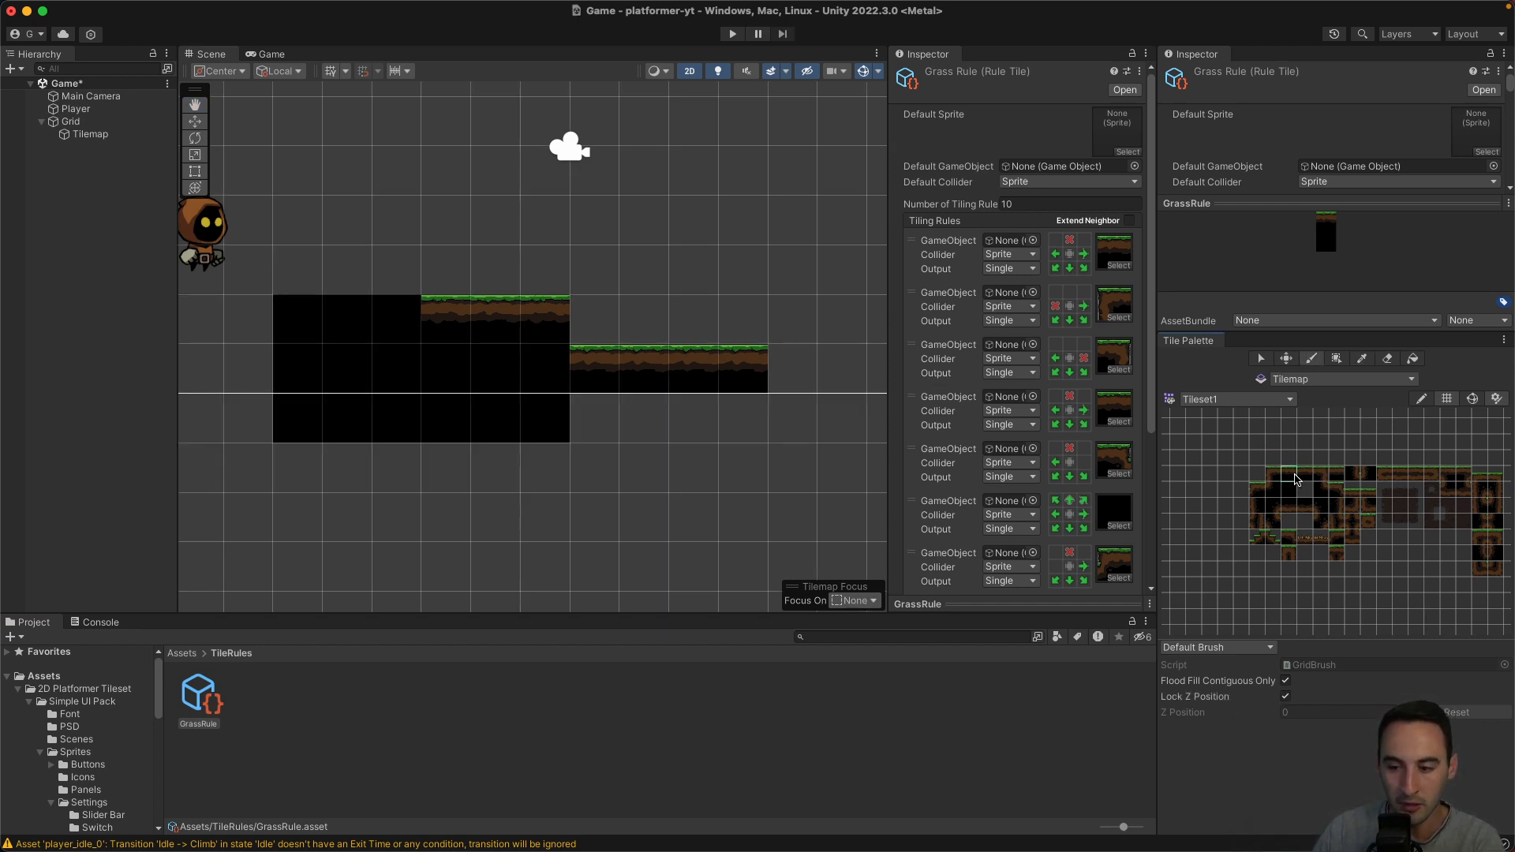
{"action": "left_click_drag", "start_coordinate": [1293, 474], "coordinate": [1302, 474]}
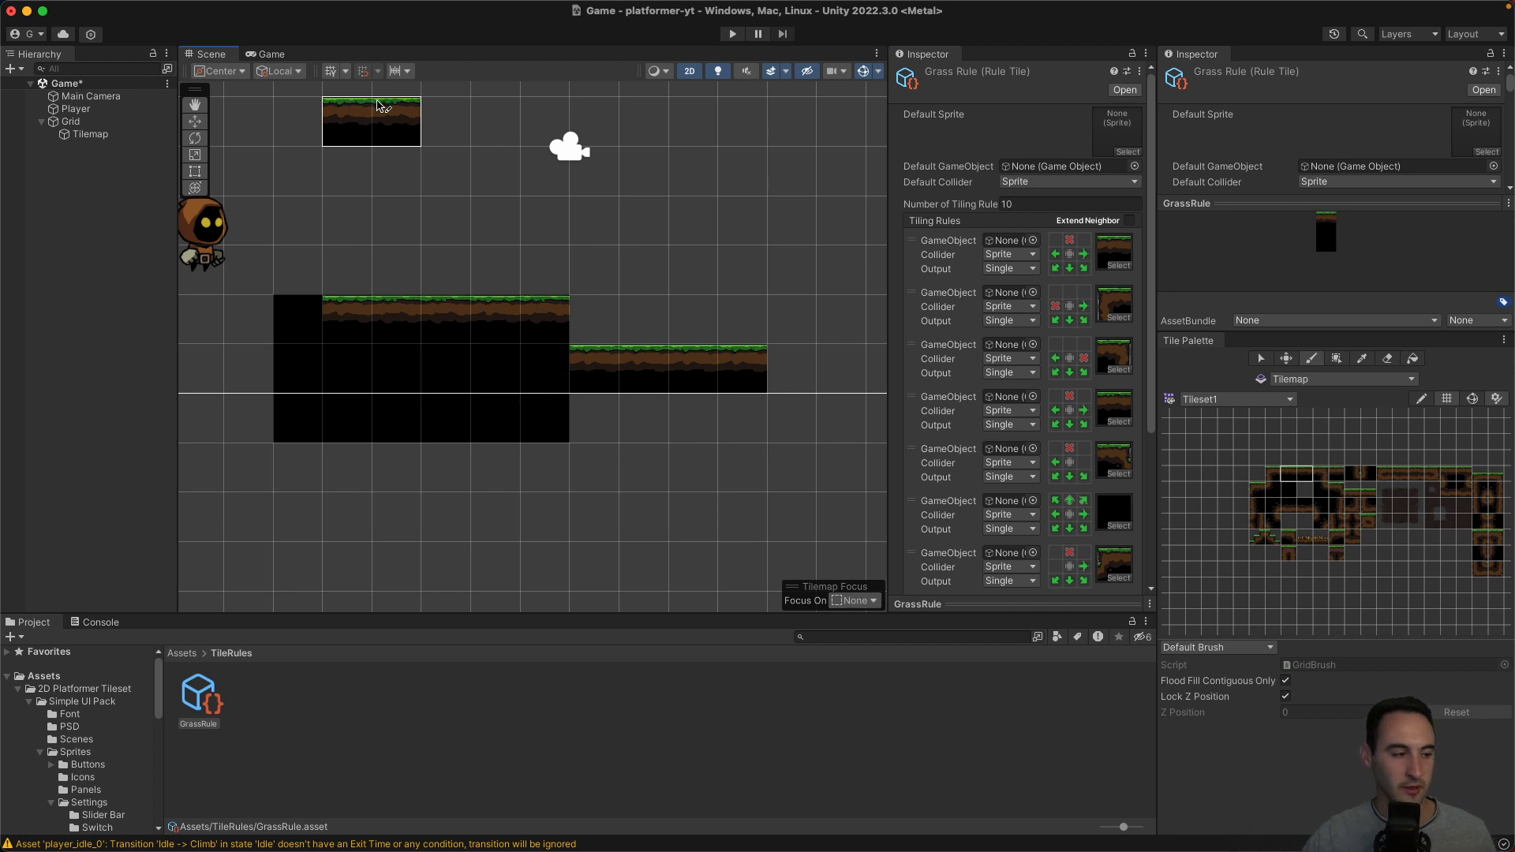
{"action": "left_click", "coordinate": [352, 330]}
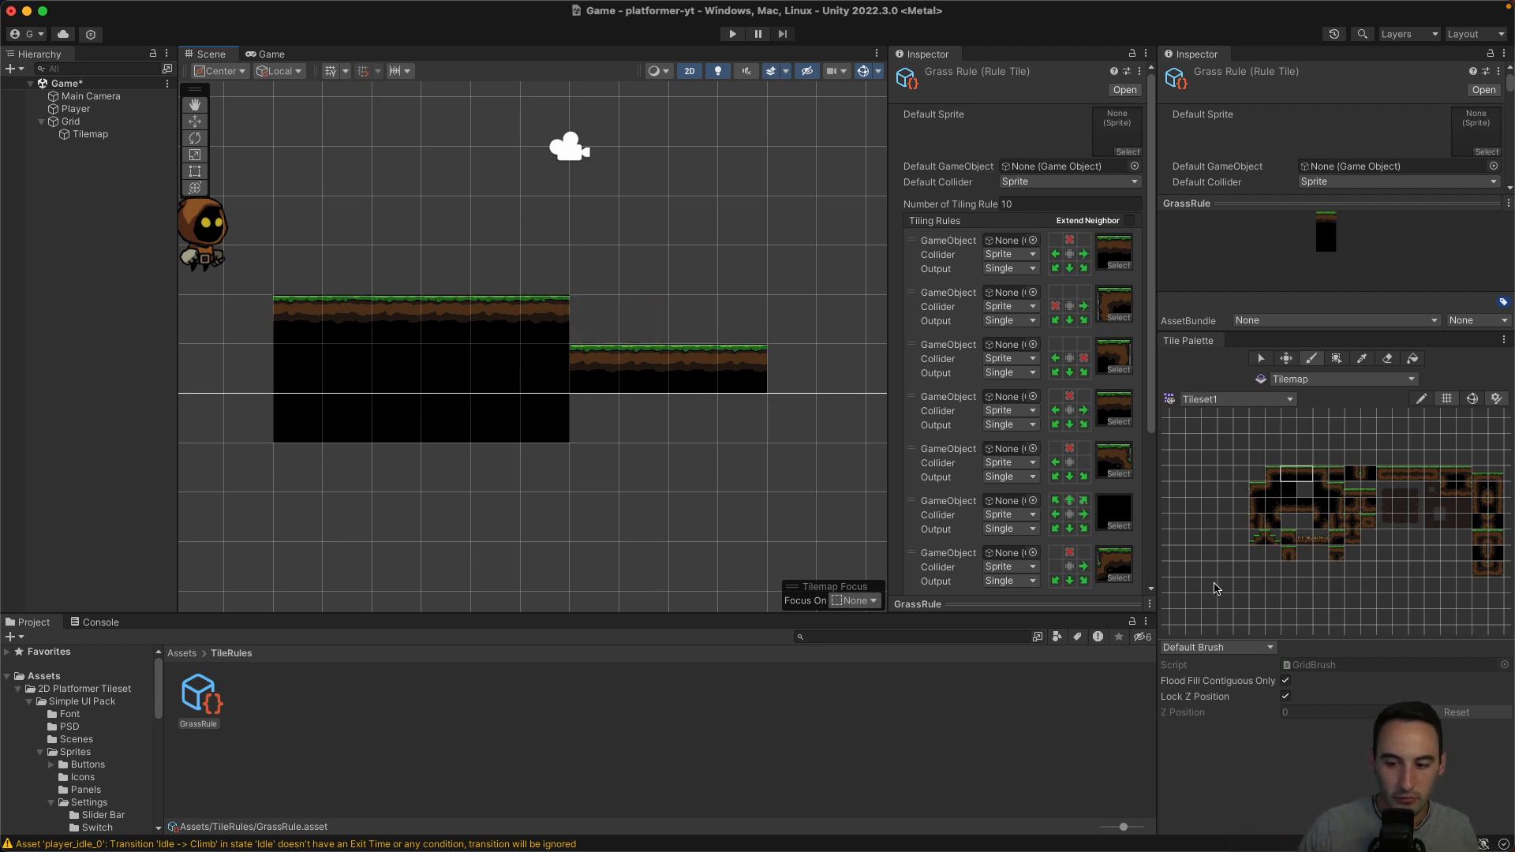
Pick the descending stair corner block from Tileset1 and paint it at the right end of the ground's top edge.
{"action": "left_click", "coordinate": [1334, 490]}
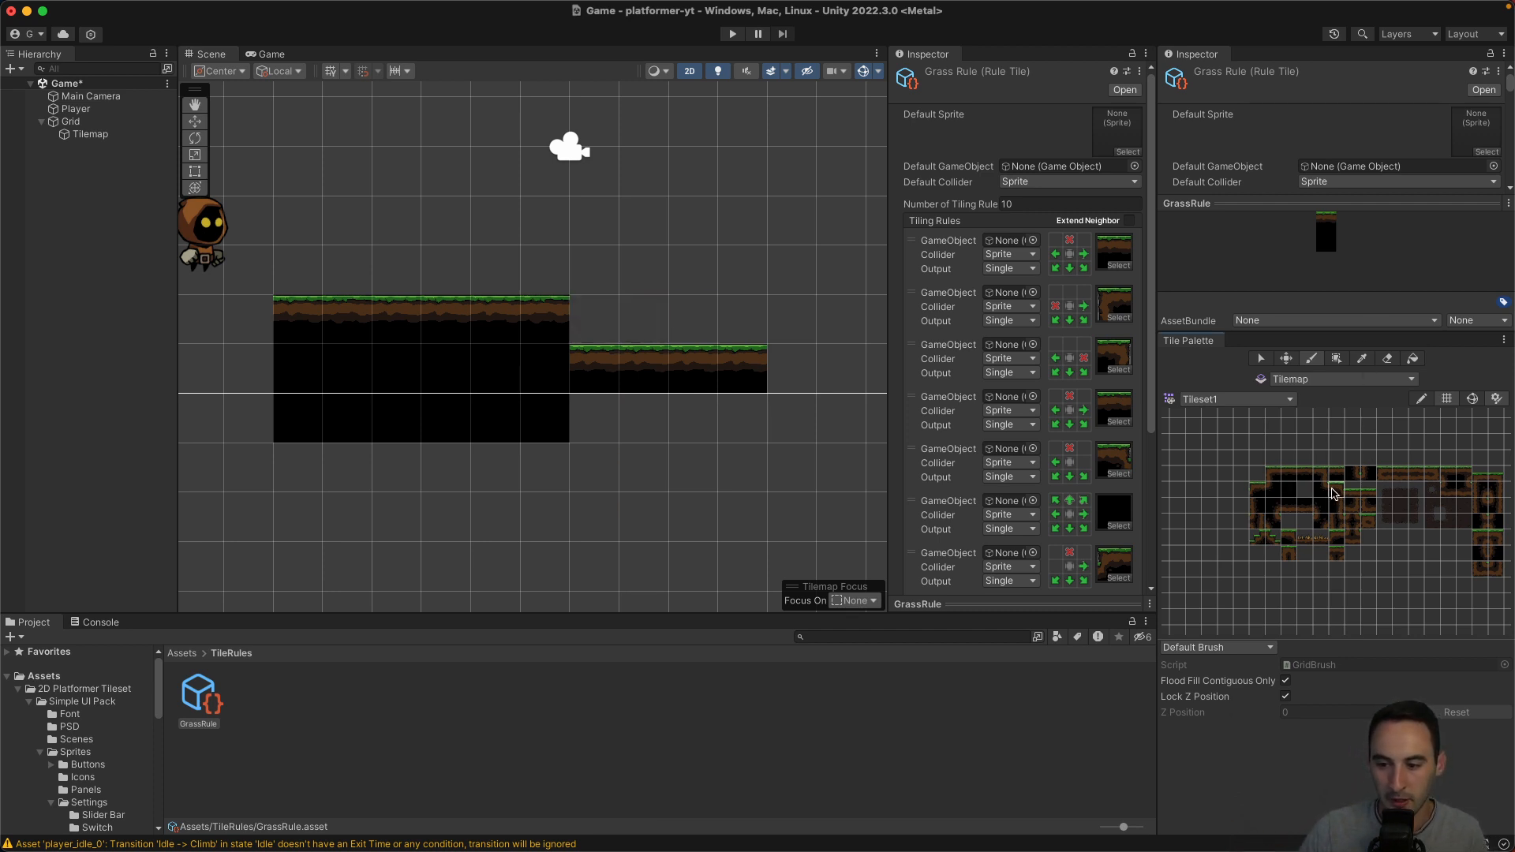
{"action": "left_click_drag", "start_coordinate": [1334, 490], "coordinate": [1323, 487]}
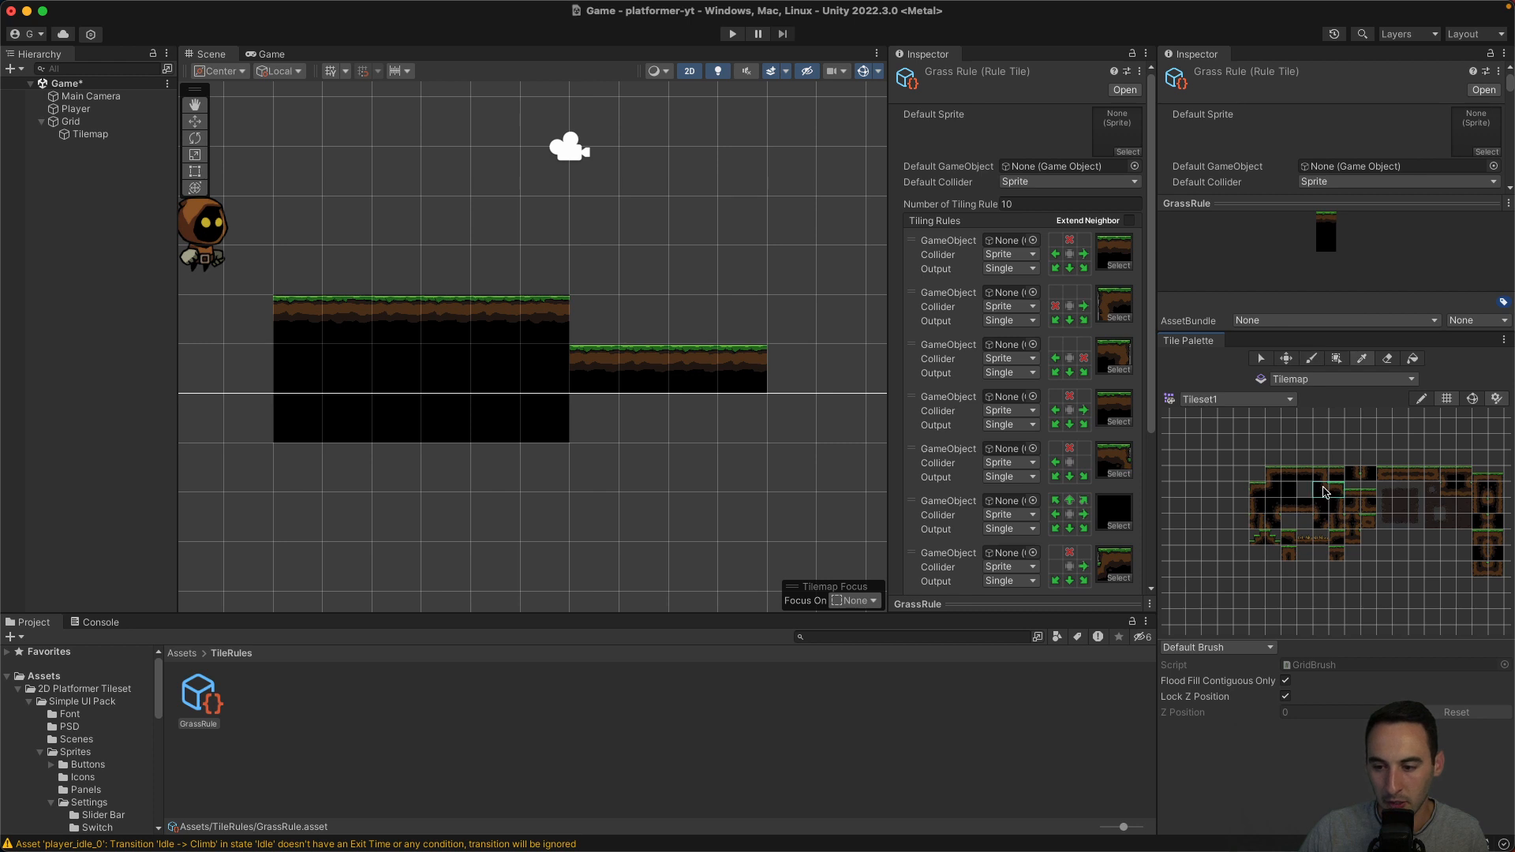
{"action": "left_click", "coordinate": [558, 322]}
Erase the stray grass tile above the stair step and the three grass tiles to the right of the step.
{"action": "left_click", "coordinate": [1255, 475]}
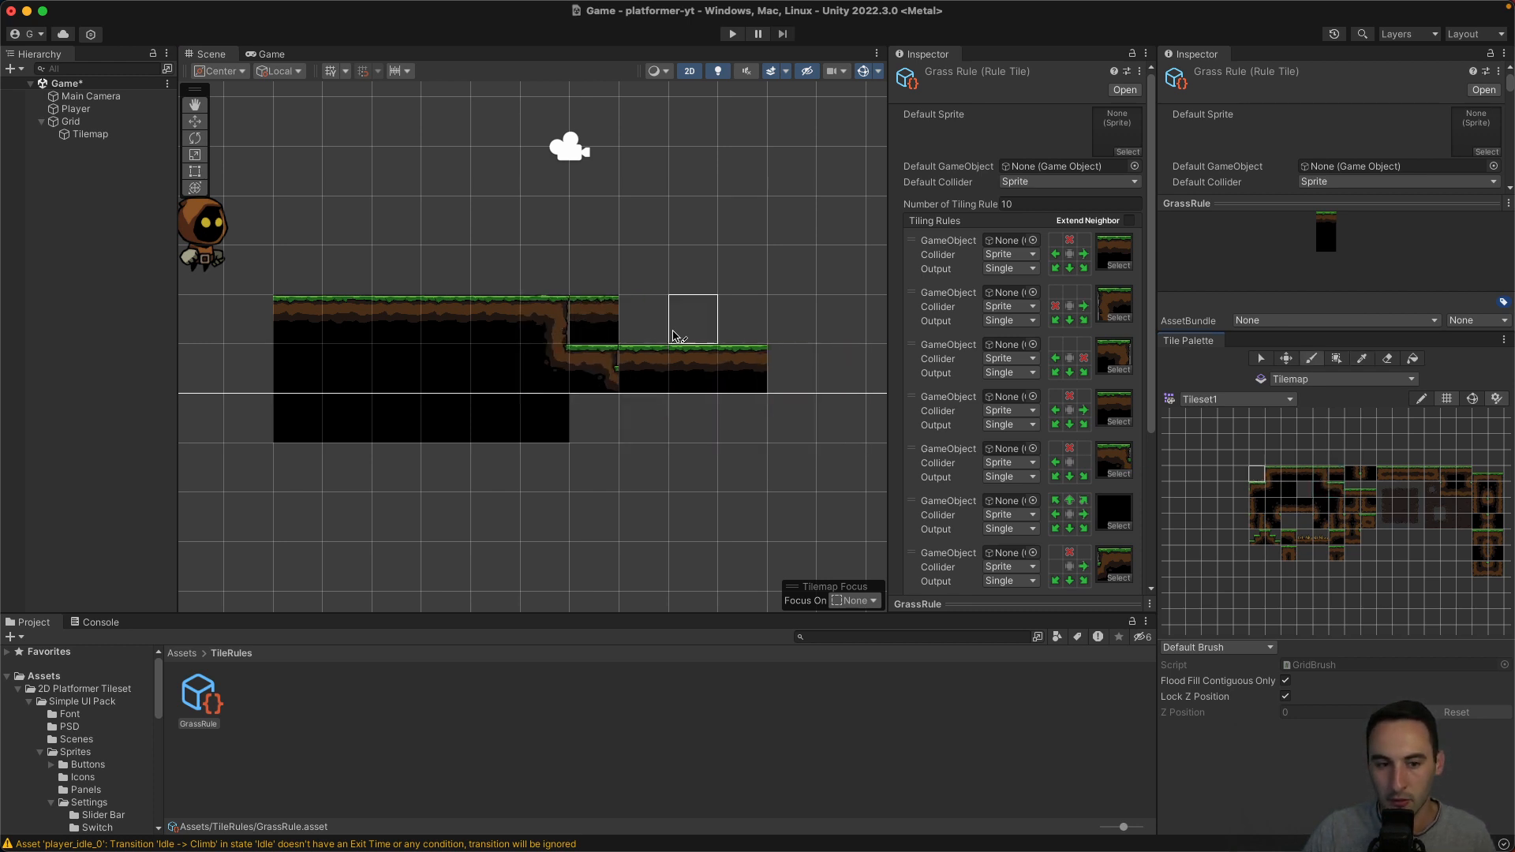
{"action": "left_click", "coordinate": [1385, 359]}
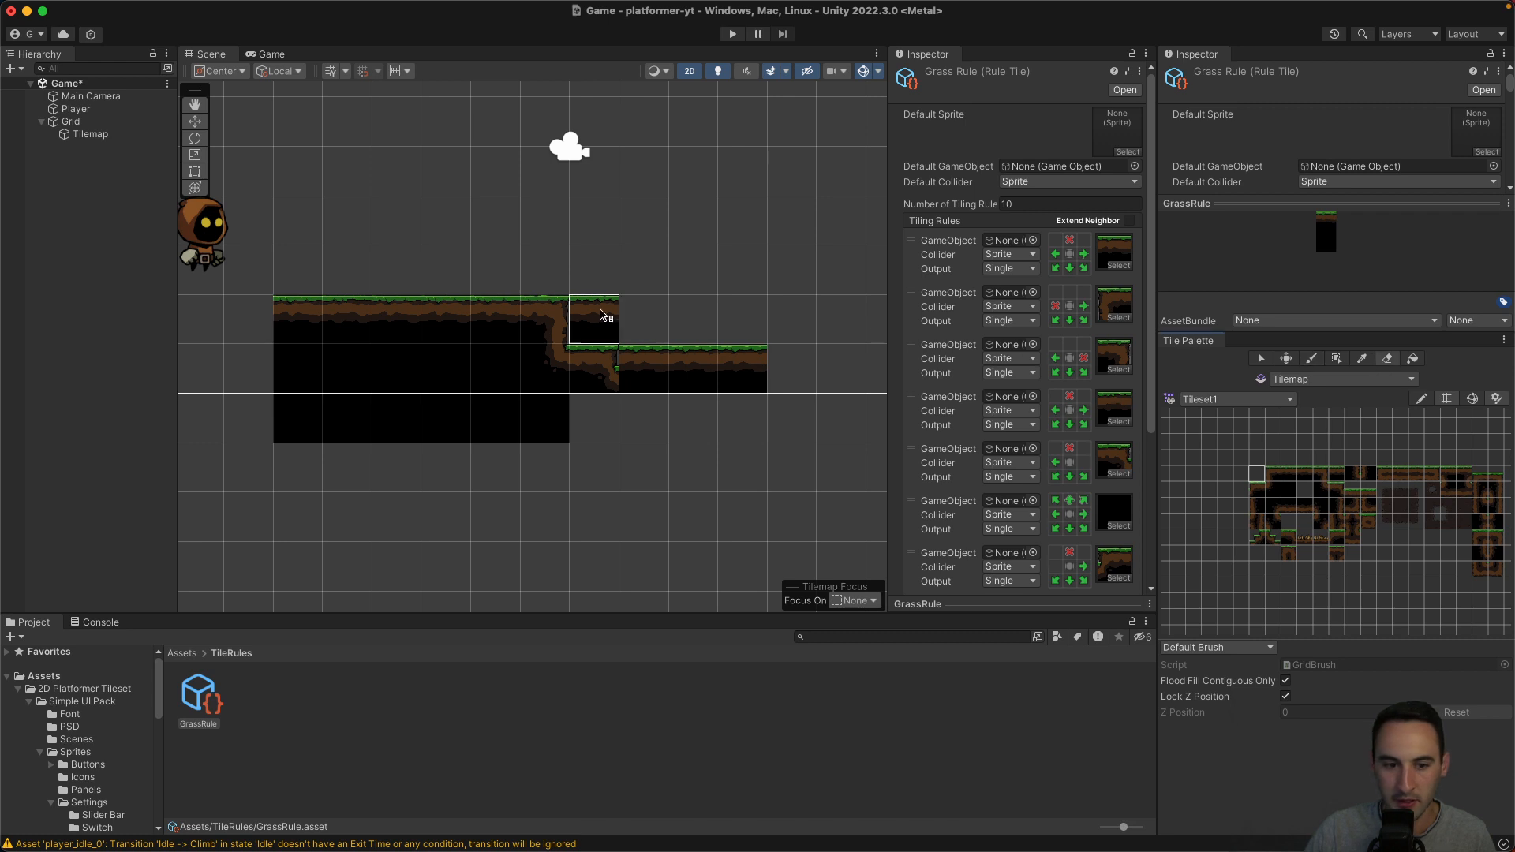
{"action": "left_click", "coordinate": [593, 320]}
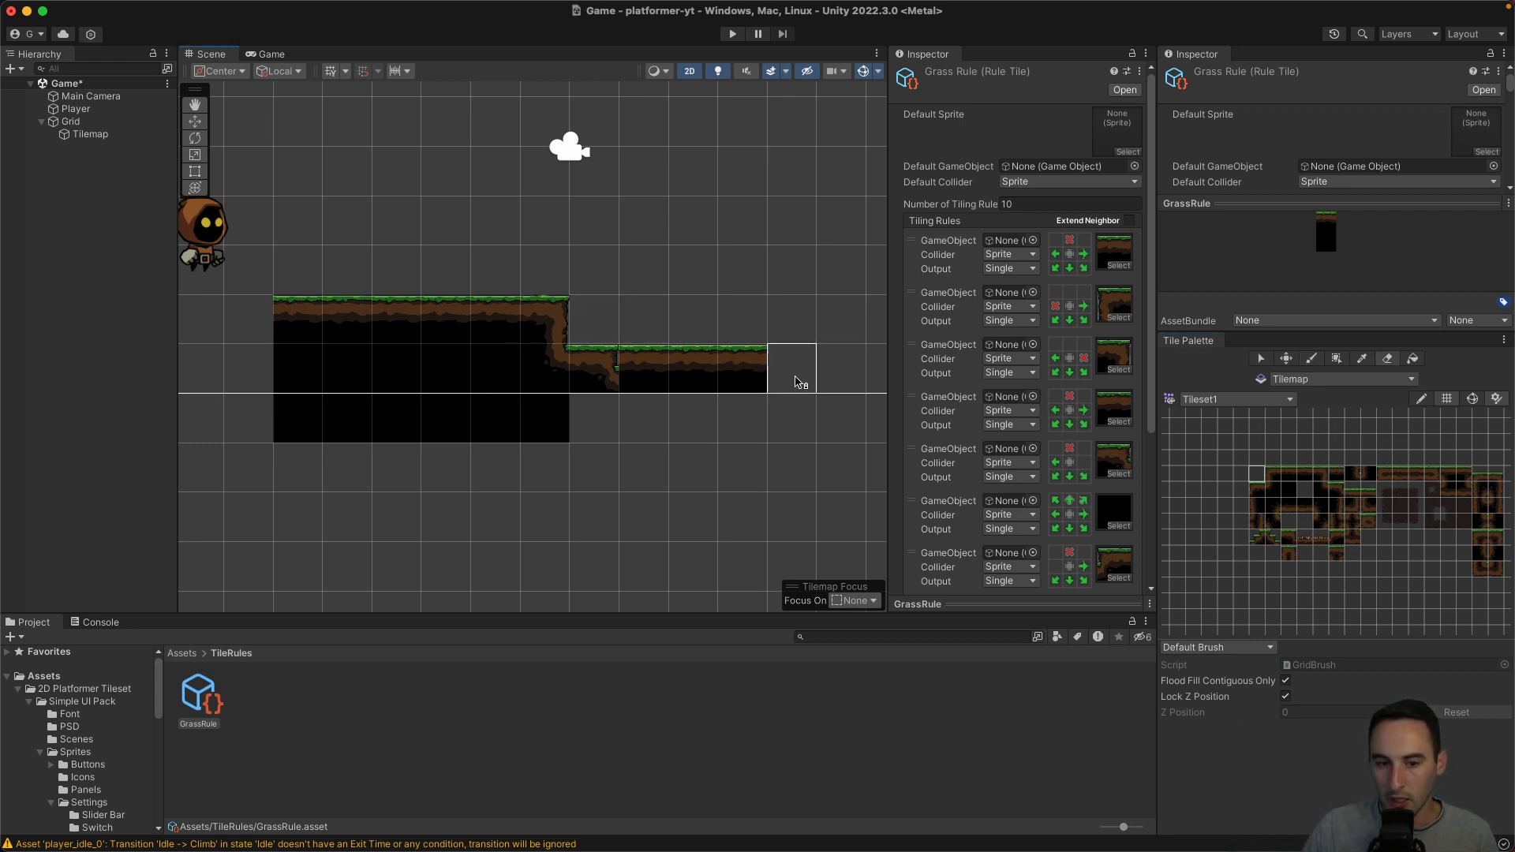
{"action": "left_click_drag", "start_coordinate": [801, 378], "coordinate": [641, 379]}
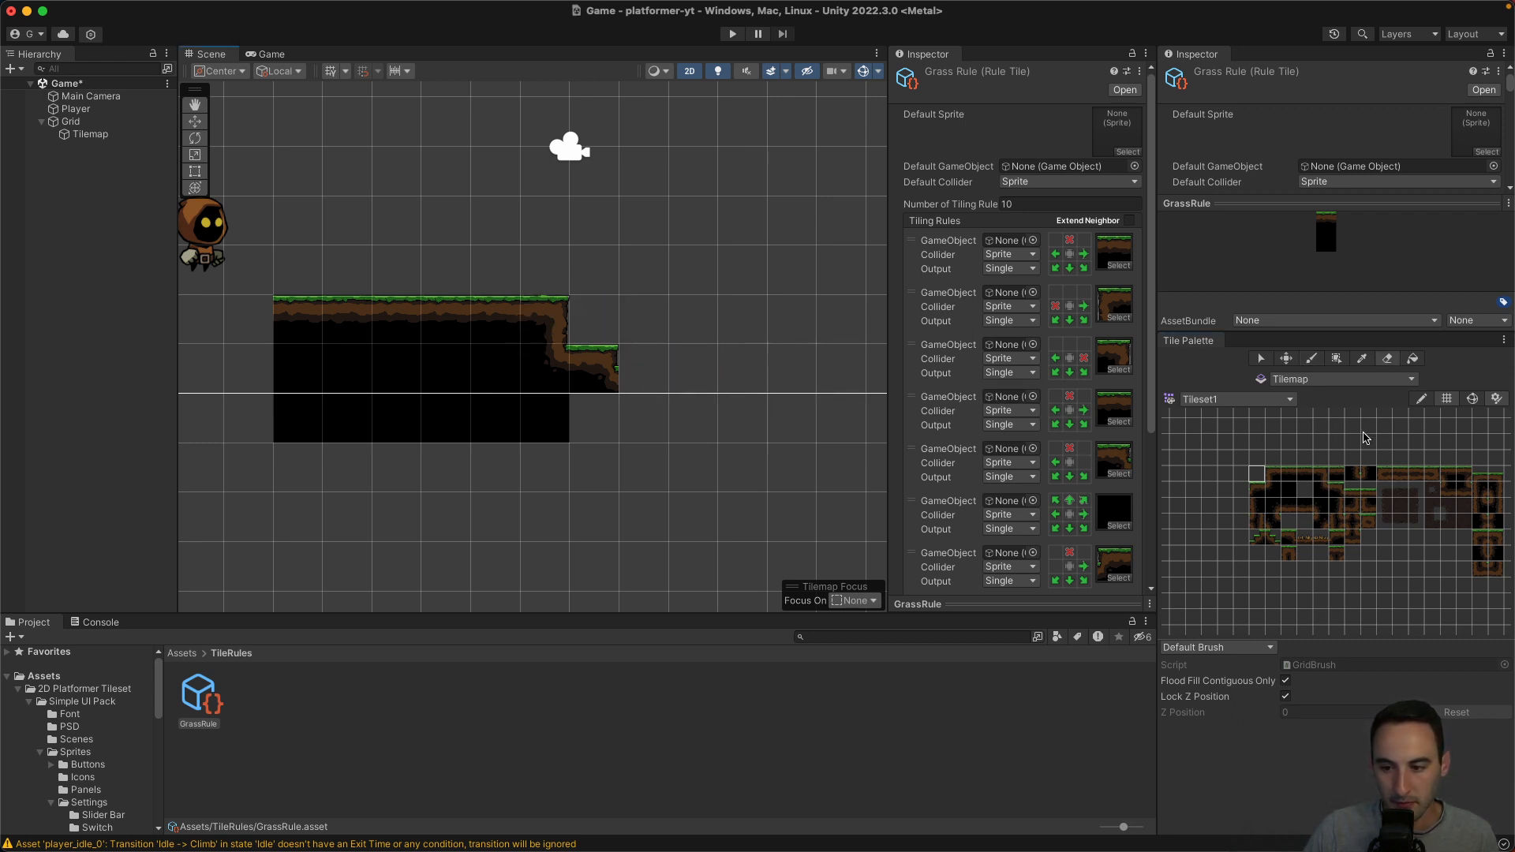
Extend the ground rightward with four low grass tiles and one full-height grass tile, underlaid by a row of black fill.
{"action": "left_click", "coordinate": [1352, 499]}
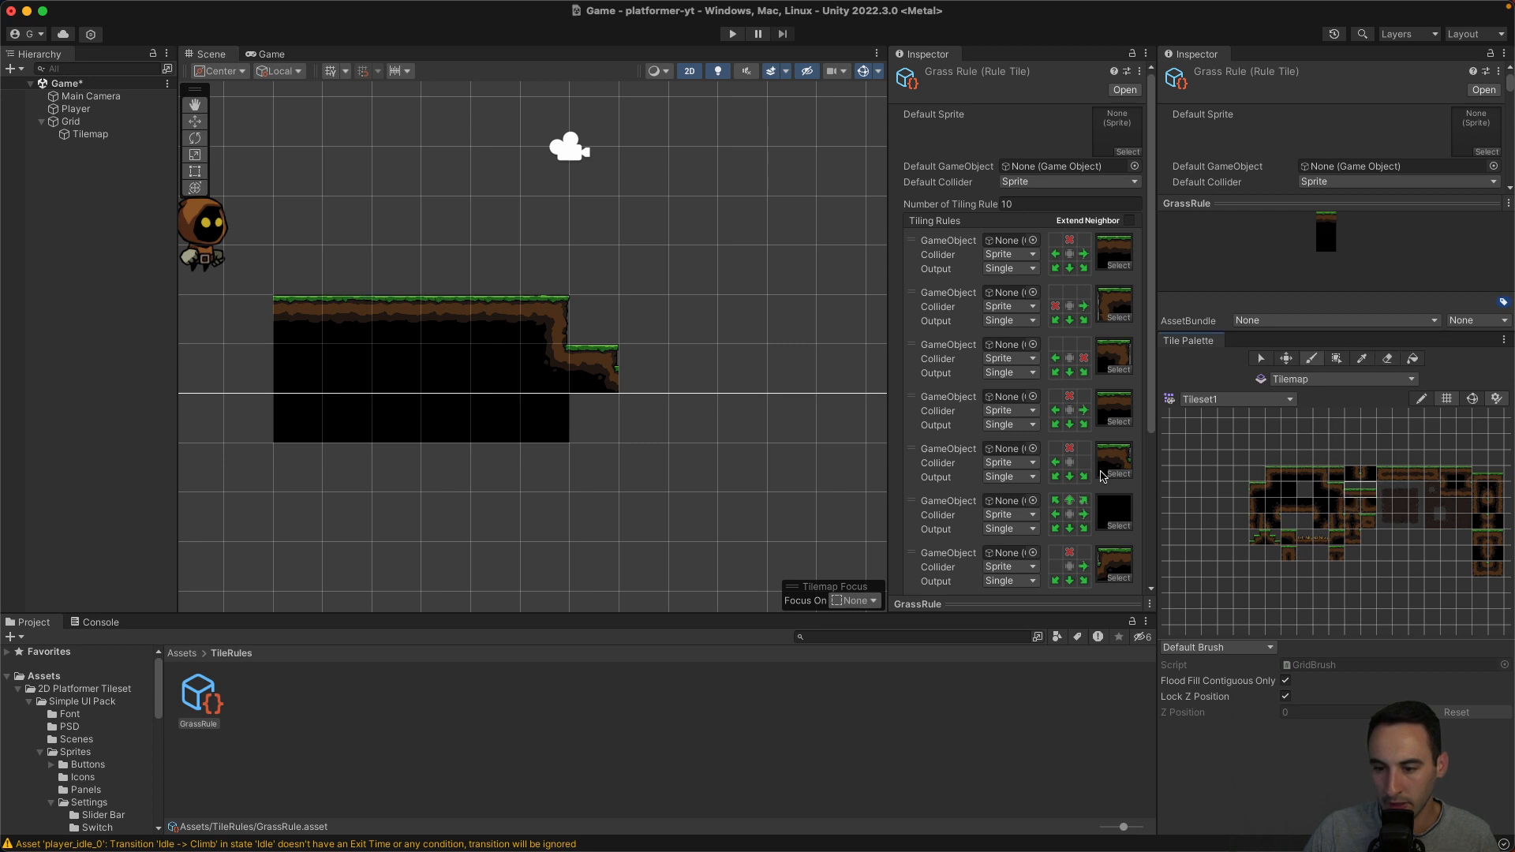
{"action": "left_click_drag", "start_coordinate": [631, 382], "coordinate": [804, 383]}
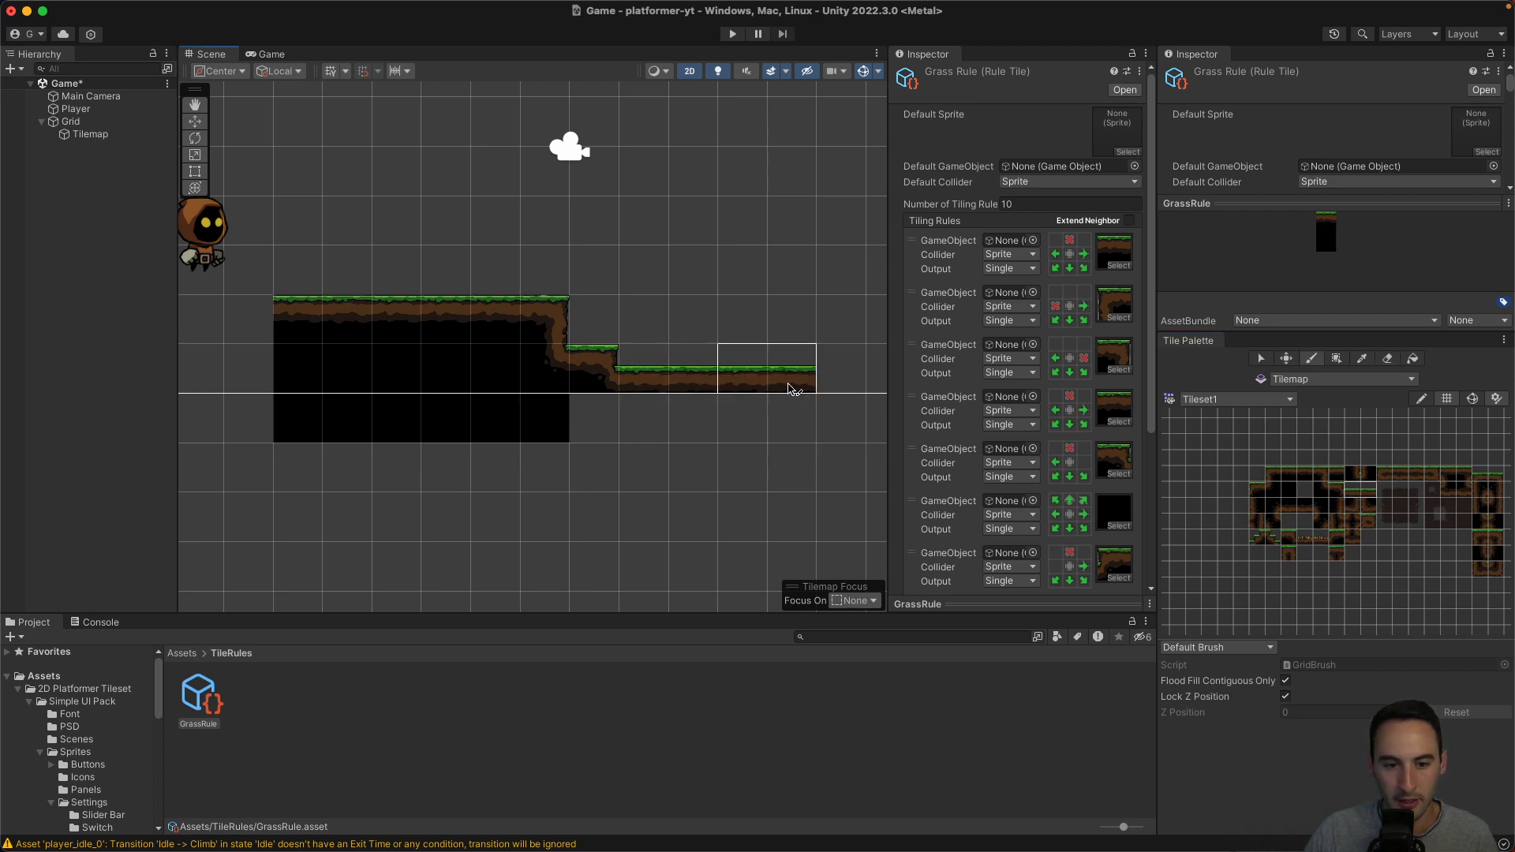
{"action": "left_click", "coordinate": [1287, 474]}
{"action": "left_click", "coordinate": [842, 369]}
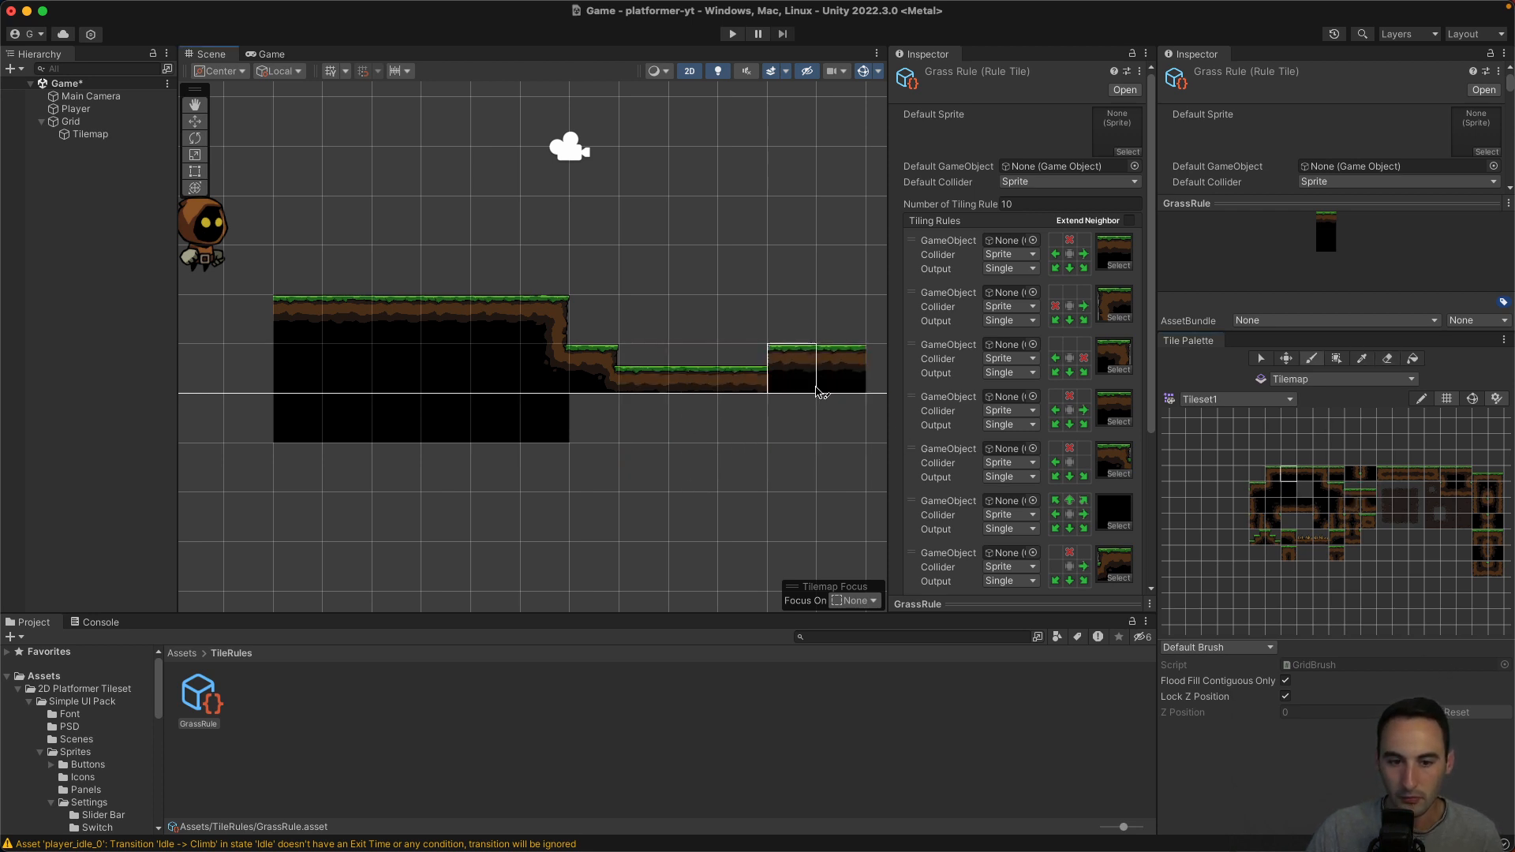
{"action": "left_click", "coordinate": [1293, 491]}
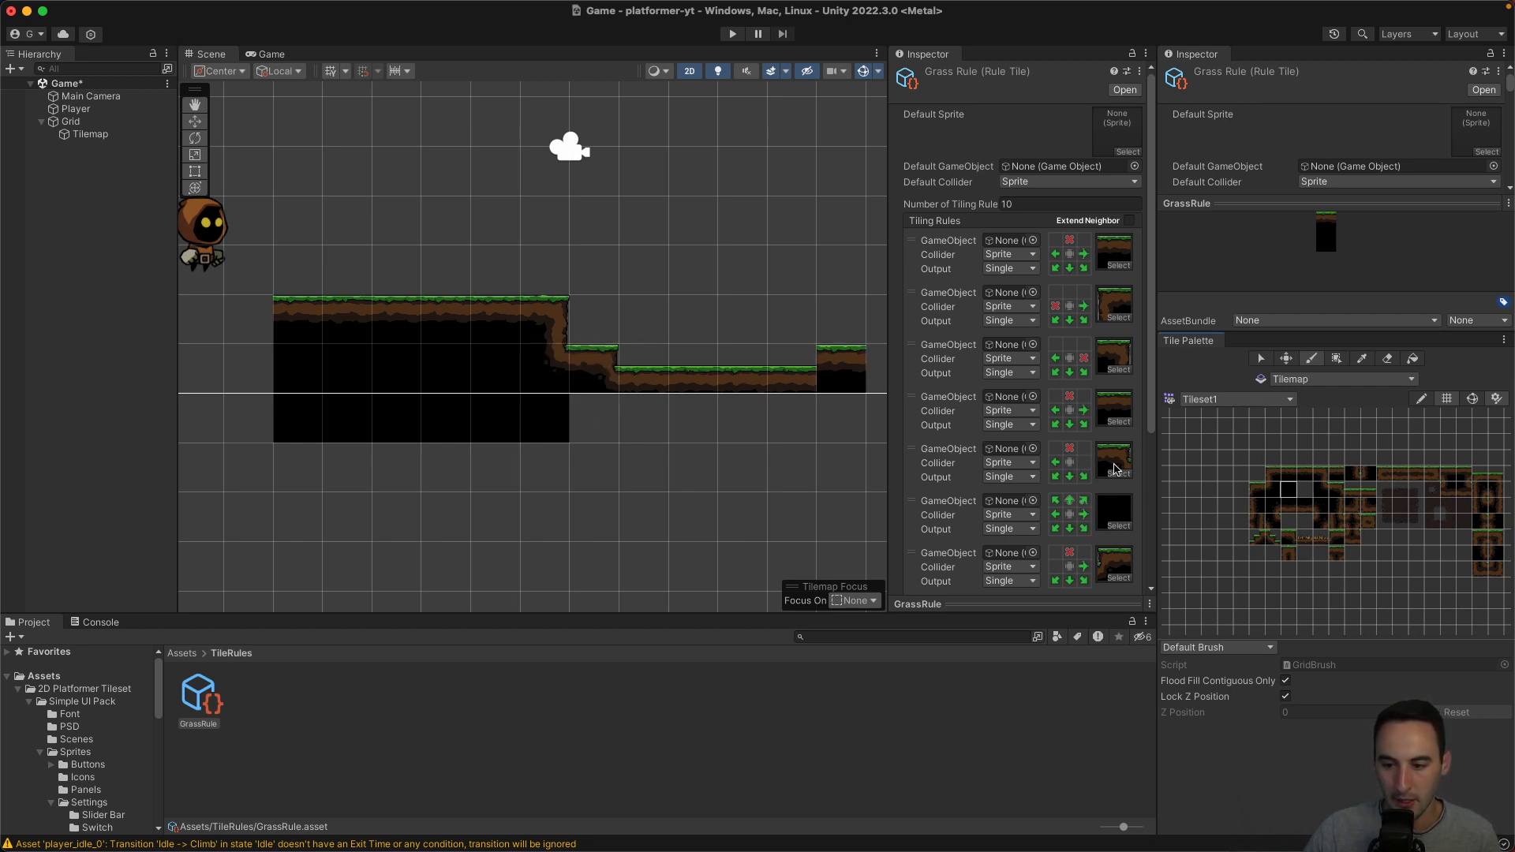
{"action": "left_click_drag", "start_coordinate": [608, 419], "coordinate": [848, 432]}
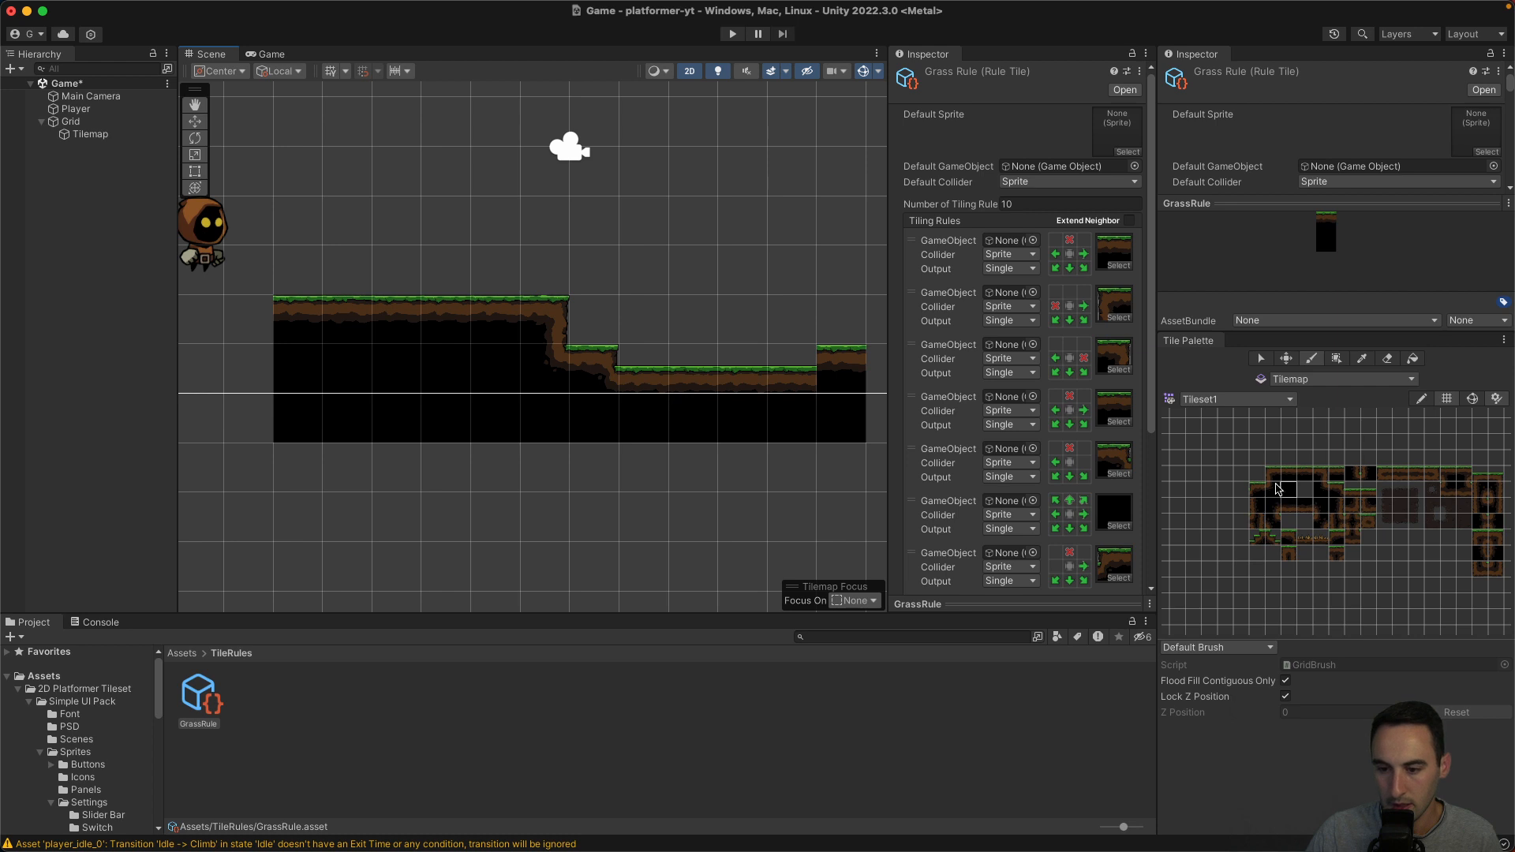
Paint the ascending two-by-two stair block at the ground's left end and extend it leftward with four low grass tiles.
{"action": "left_click_drag", "start_coordinate": [1278, 489], "coordinate": [1257, 474]}
{"action": "left_click", "coordinate": [220, 377]}
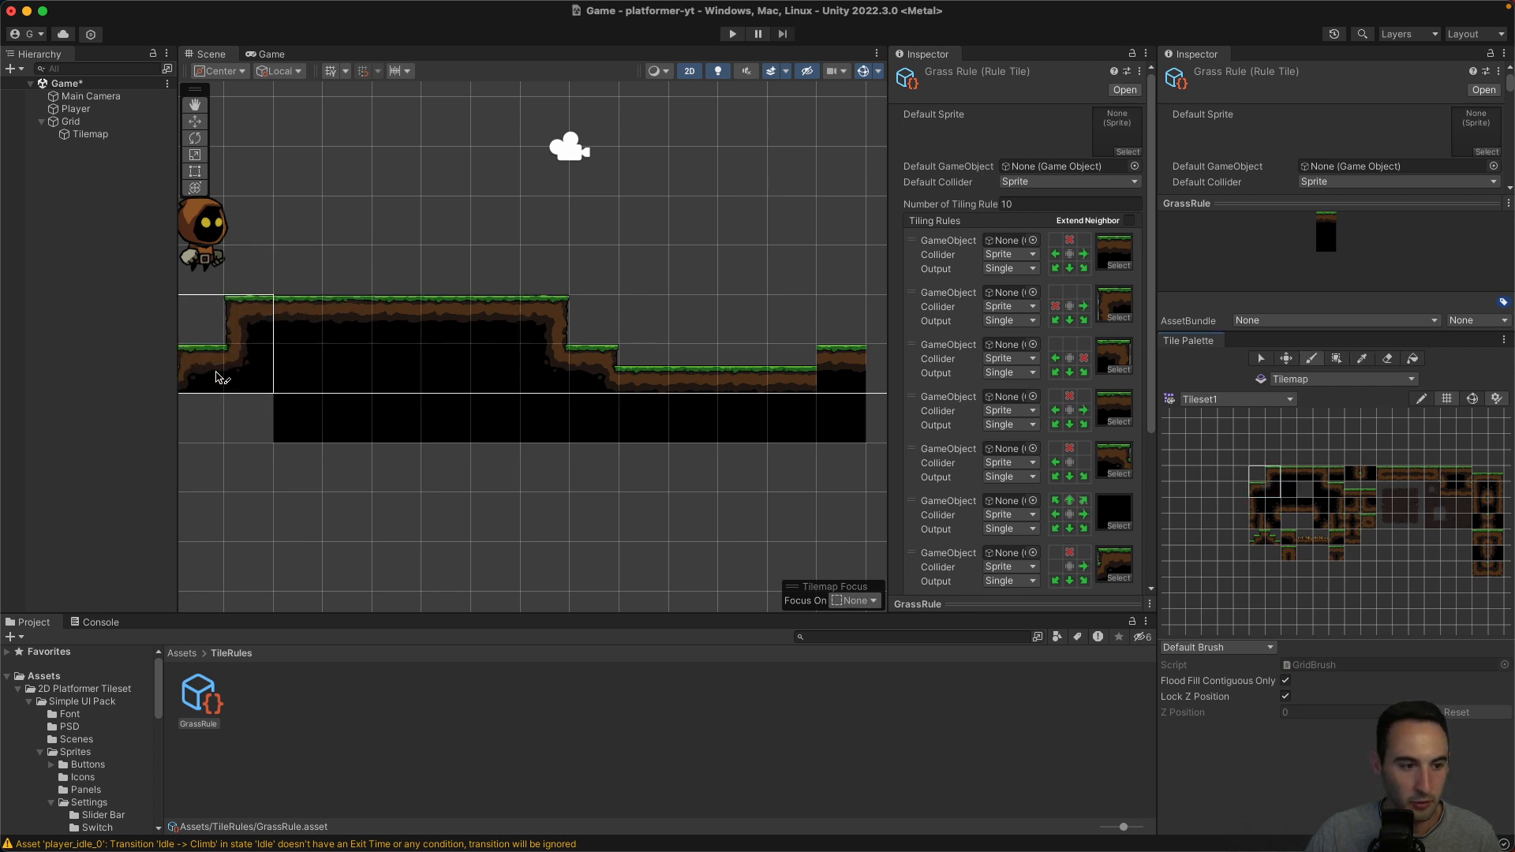
{"action": "middle_click_drag", "start_coordinate": [480, 383], "coordinate": [747, 419]}
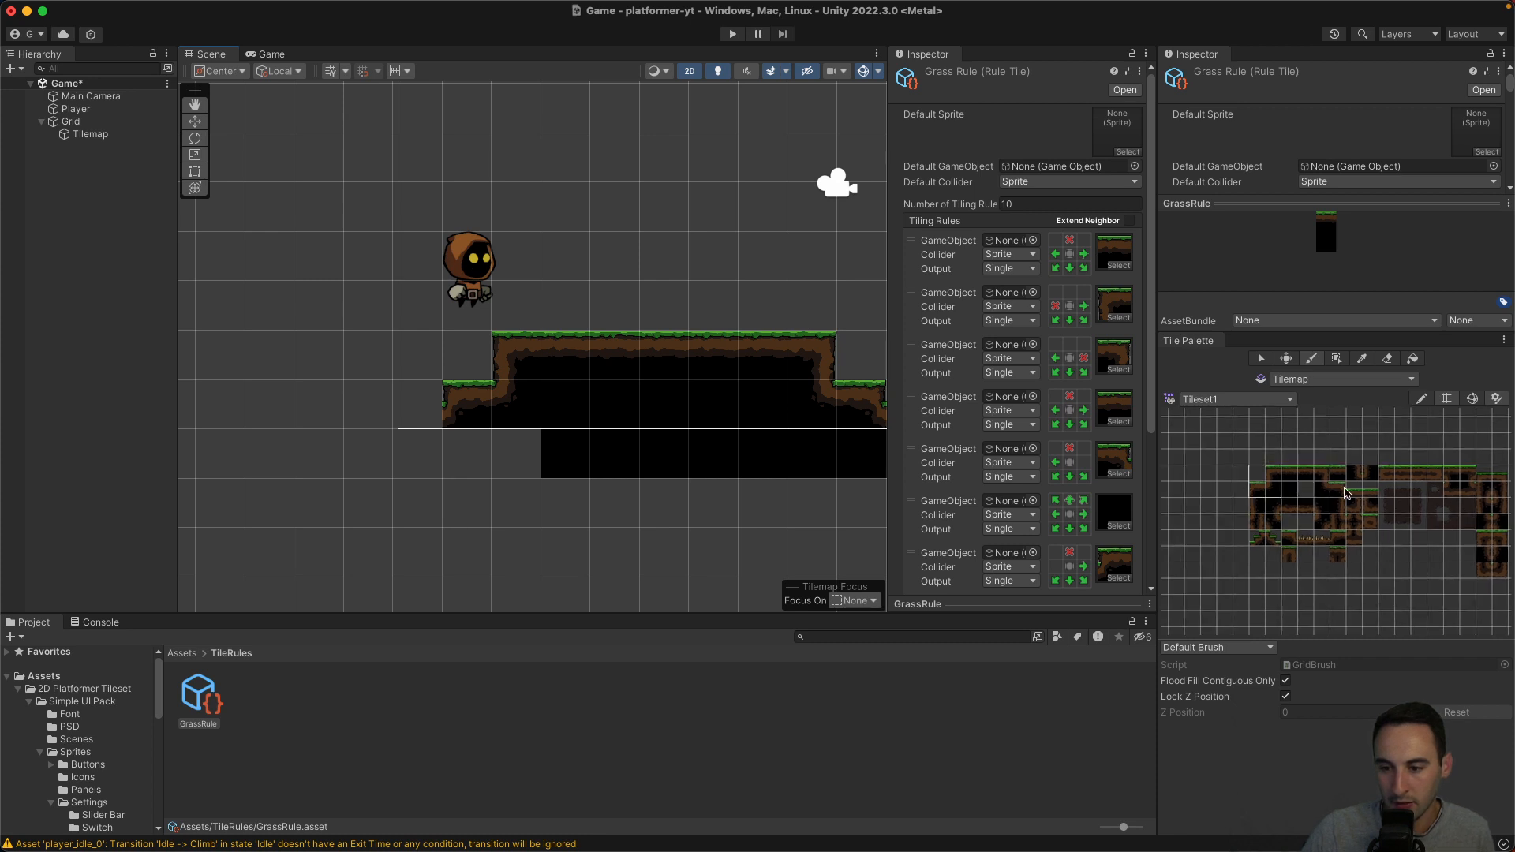
{"action": "left_click_drag", "start_coordinate": [1354, 491], "coordinate": [1371, 490]}
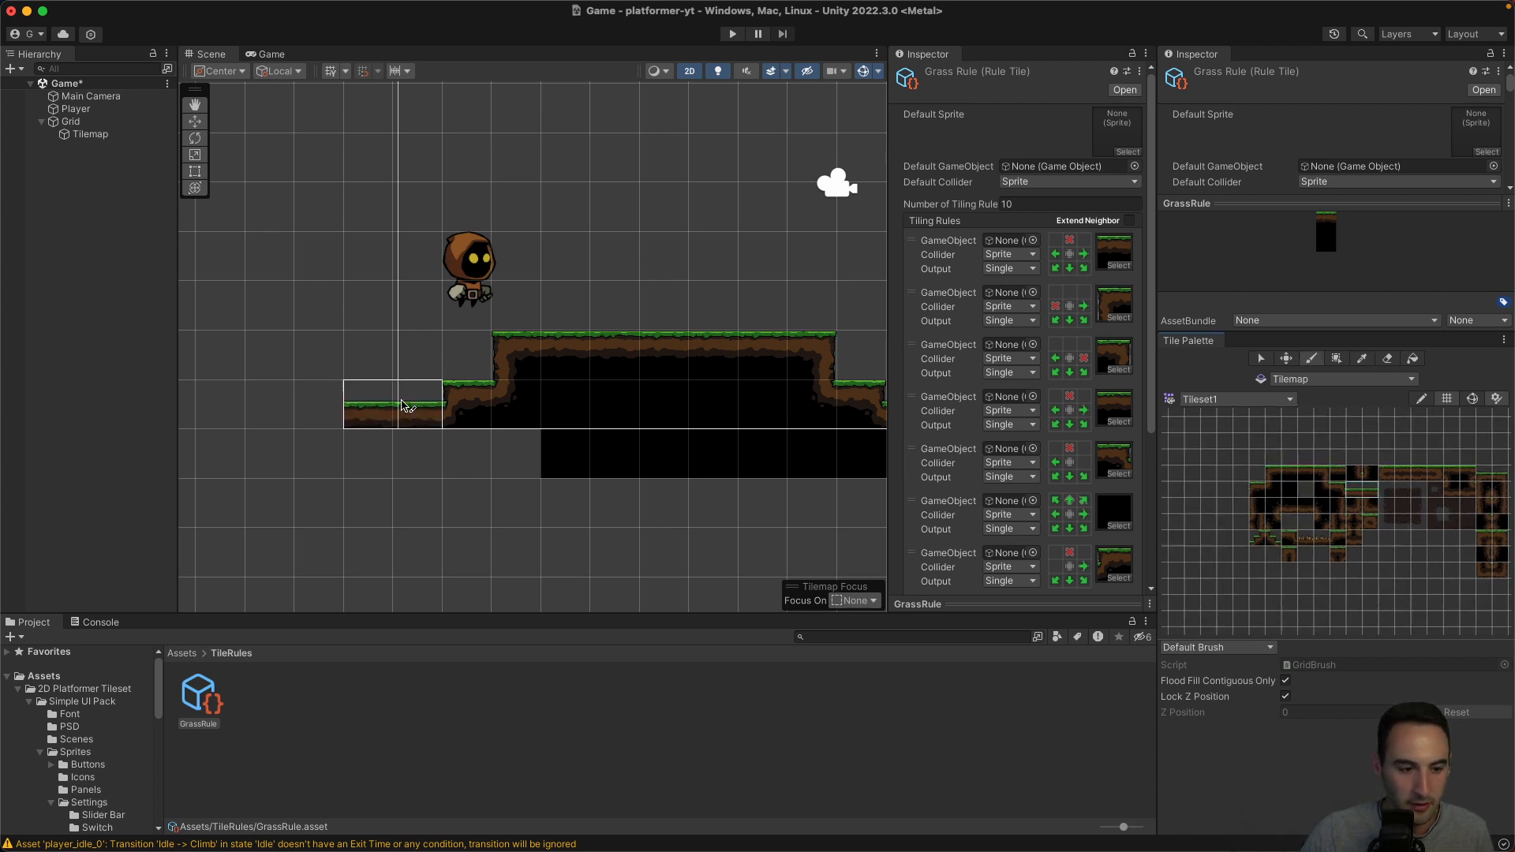
{"action": "left_click", "coordinate": [405, 404]}
{"action": "left_click", "coordinate": [331, 404]}
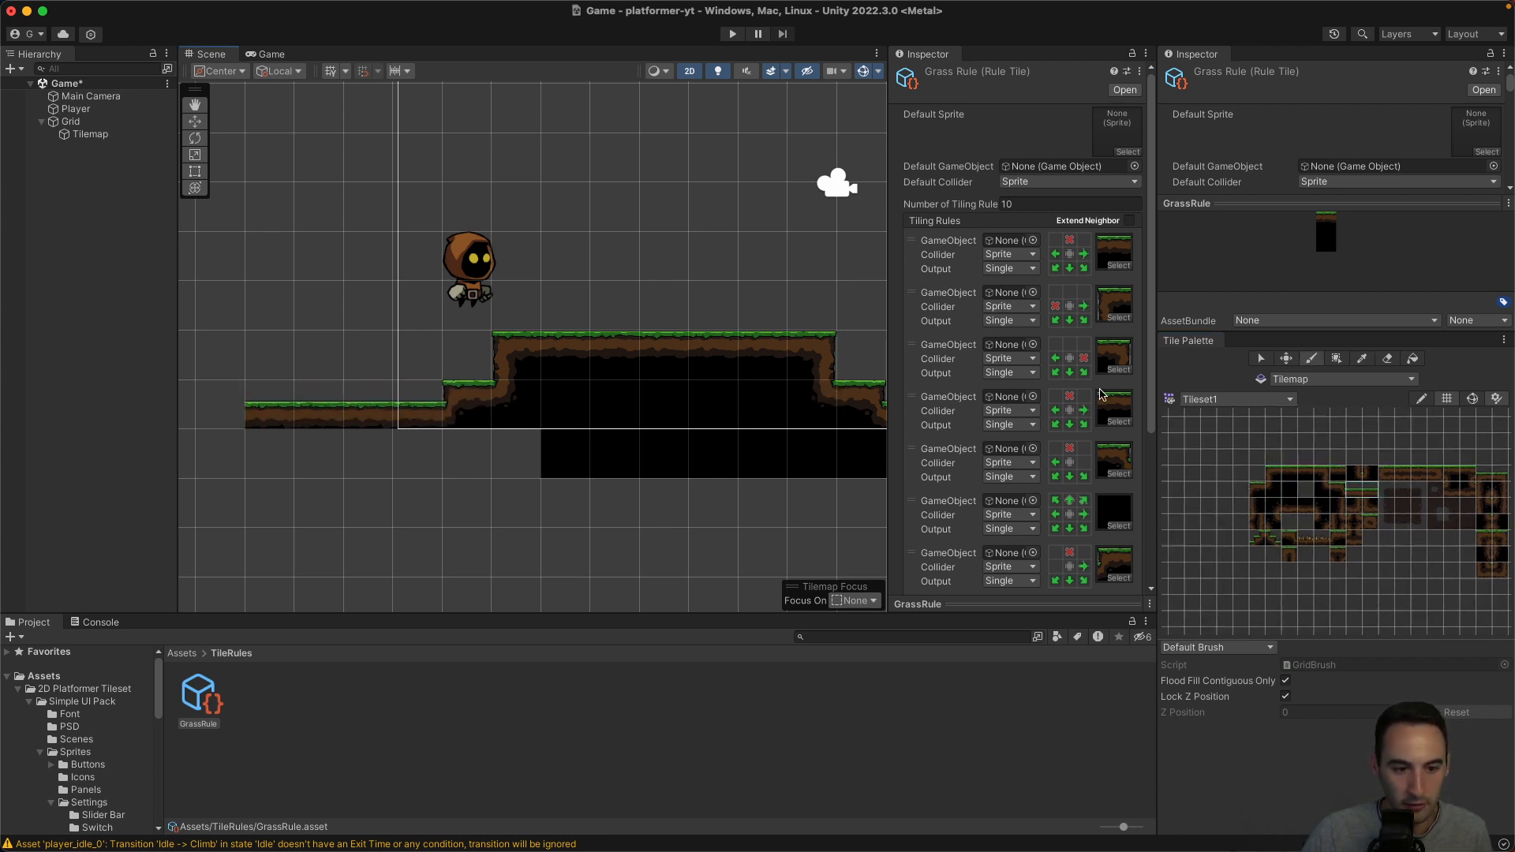
Paint a row of black fill tiles beneath the left stair block and the left low grass strip.
{"action": "left_click", "coordinate": [1288, 494]}
{"action": "left_click_drag", "start_coordinate": [516, 454], "coordinate": [268, 450]}
{"action": "scroll", "coordinate": [553, 457], "scroll_direction": "down", "scroll_amount": 3}
{"action": "middle_click_drag", "start_coordinate": [741, 498], "coordinate": [578, 450]}
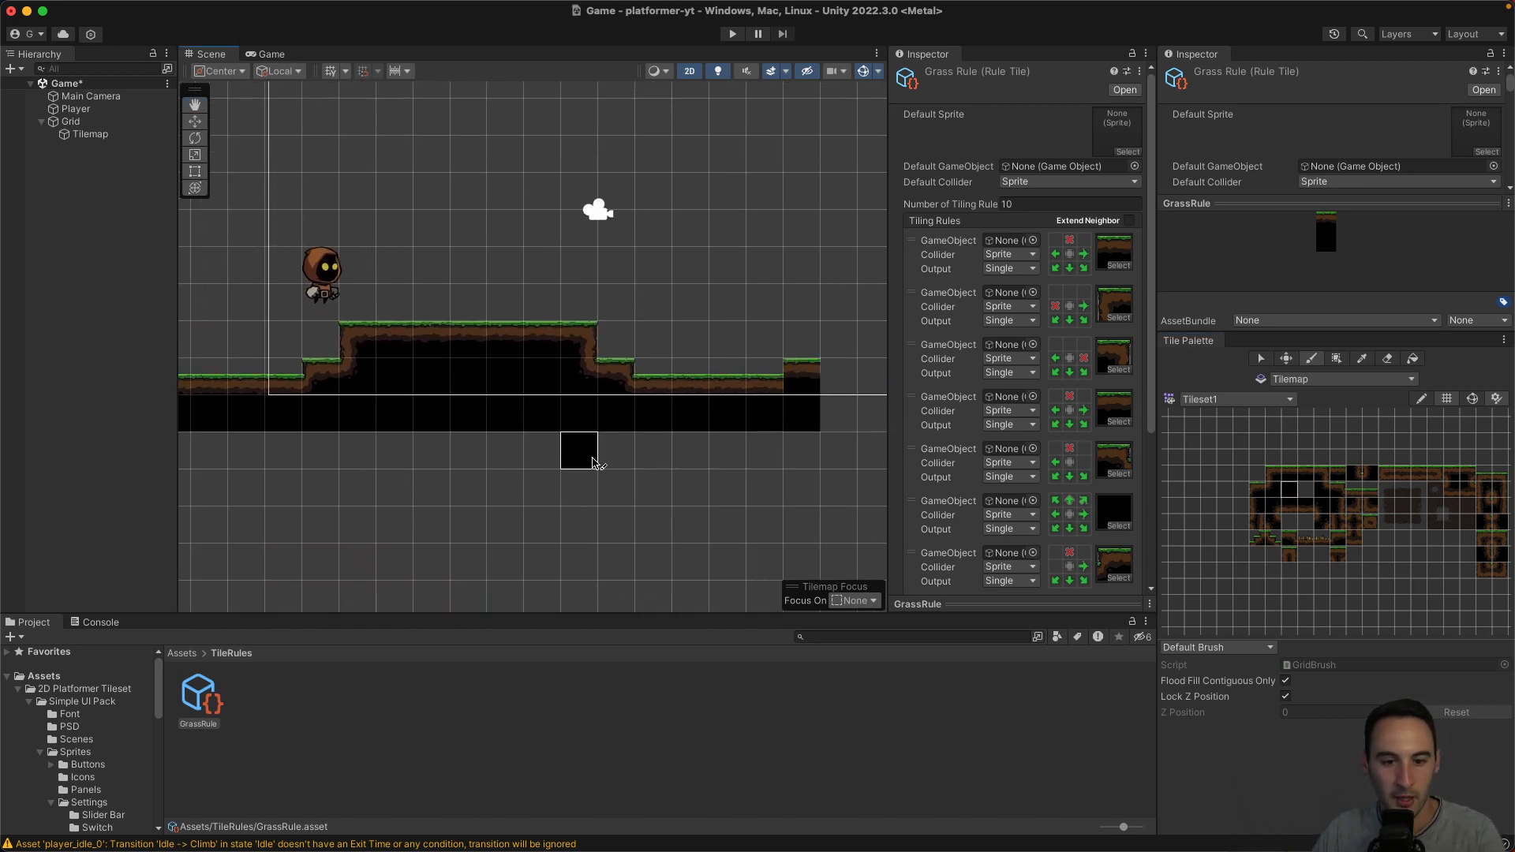
Play-test the level with the painted ground and stop the game.
{"action": "left_click", "coordinate": [733, 35]}
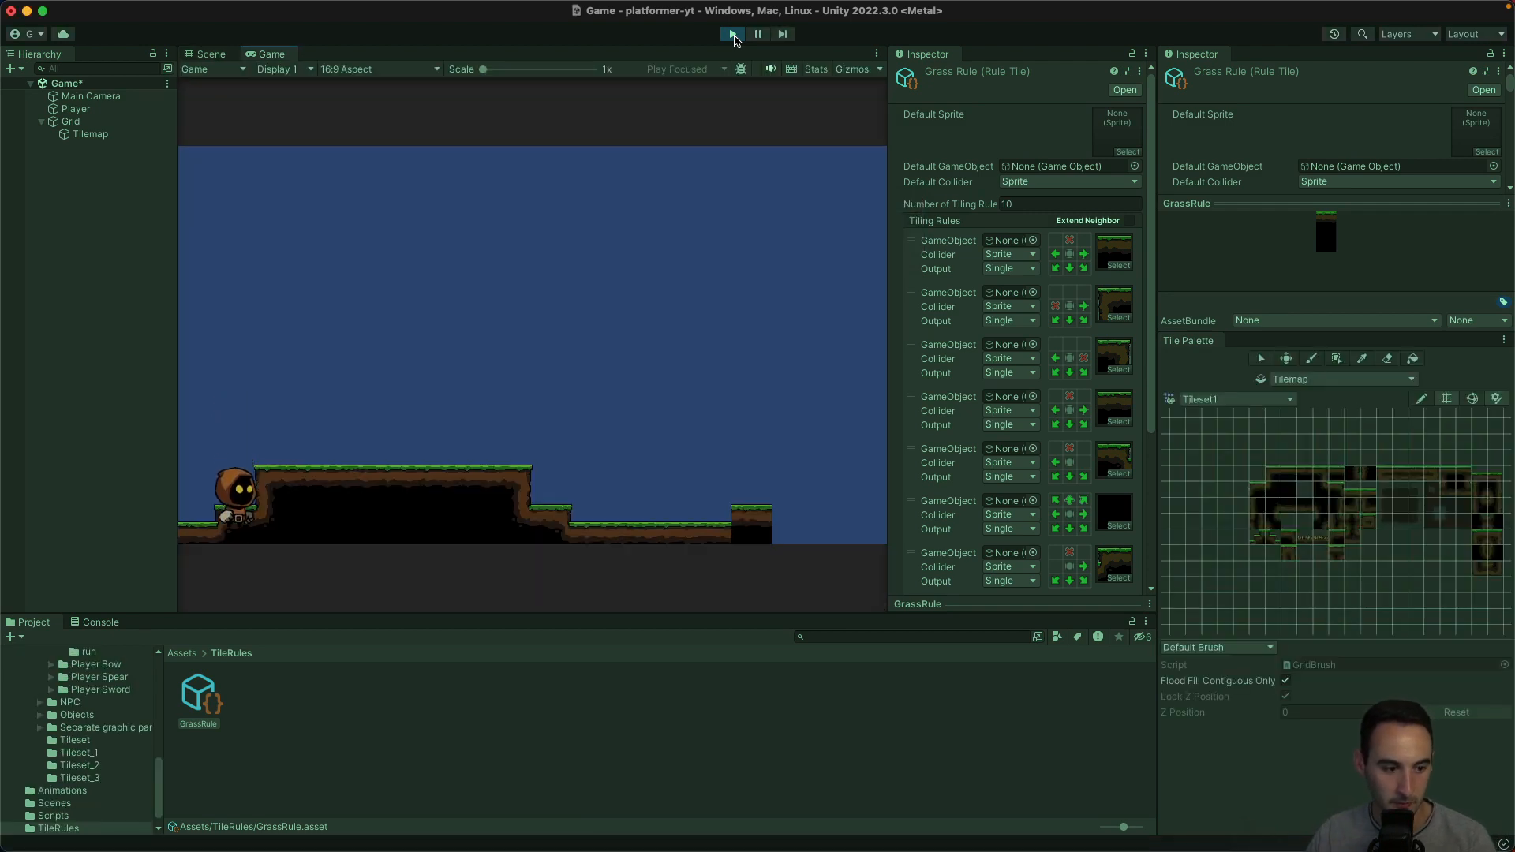
{"action": "left_click", "coordinate": [732, 35]}
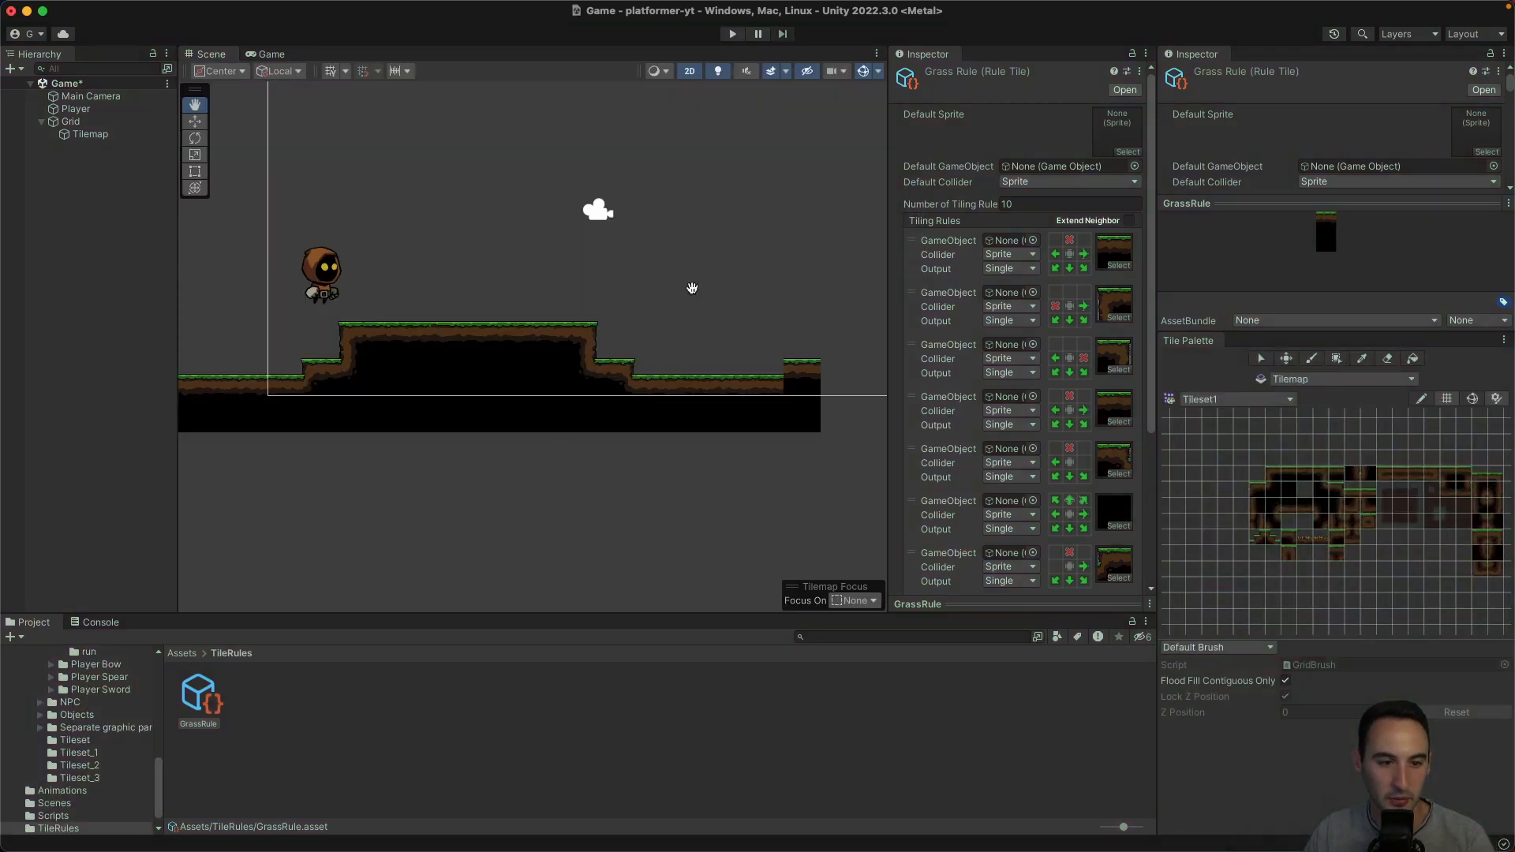
Select the Grid object with the whole ground and camera frame in view.
{"action": "scroll", "coordinate": [692, 288], "scroll_direction": "down", "scroll_amount": 5}
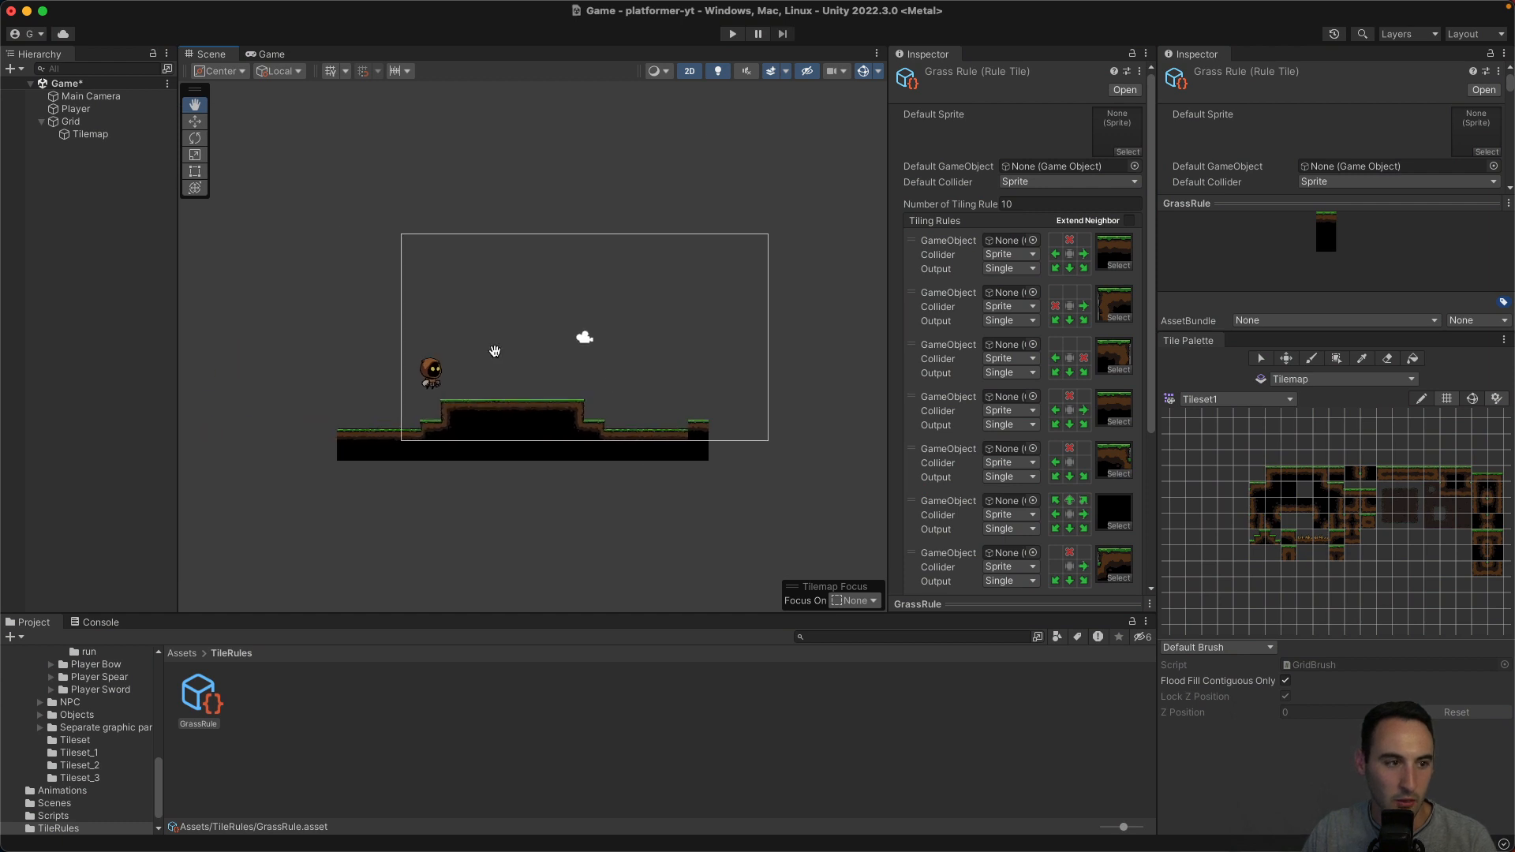
{"action": "left_click", "coordinate": [70, 121]}
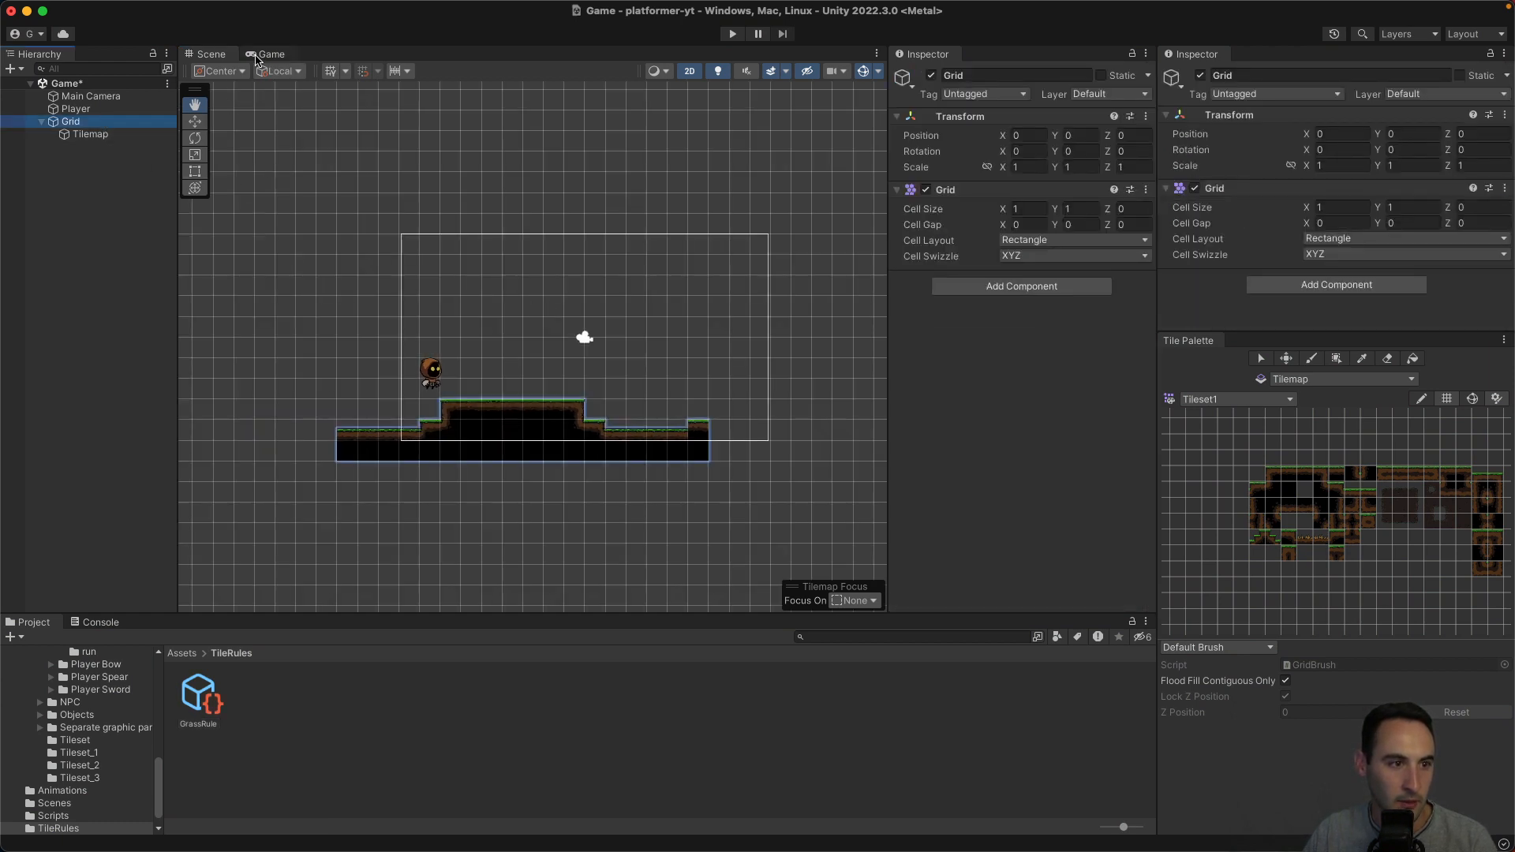
Move the Grid to about X 2.98, Y 0.69 so the ground spans the camera frame, and check it in the Game view.
{"action": "left_click", "coordinate": [195, 121]}
{"action": "left_click_drag", "start_coordinate": [588, 400], "coordinate": [645, 399]}
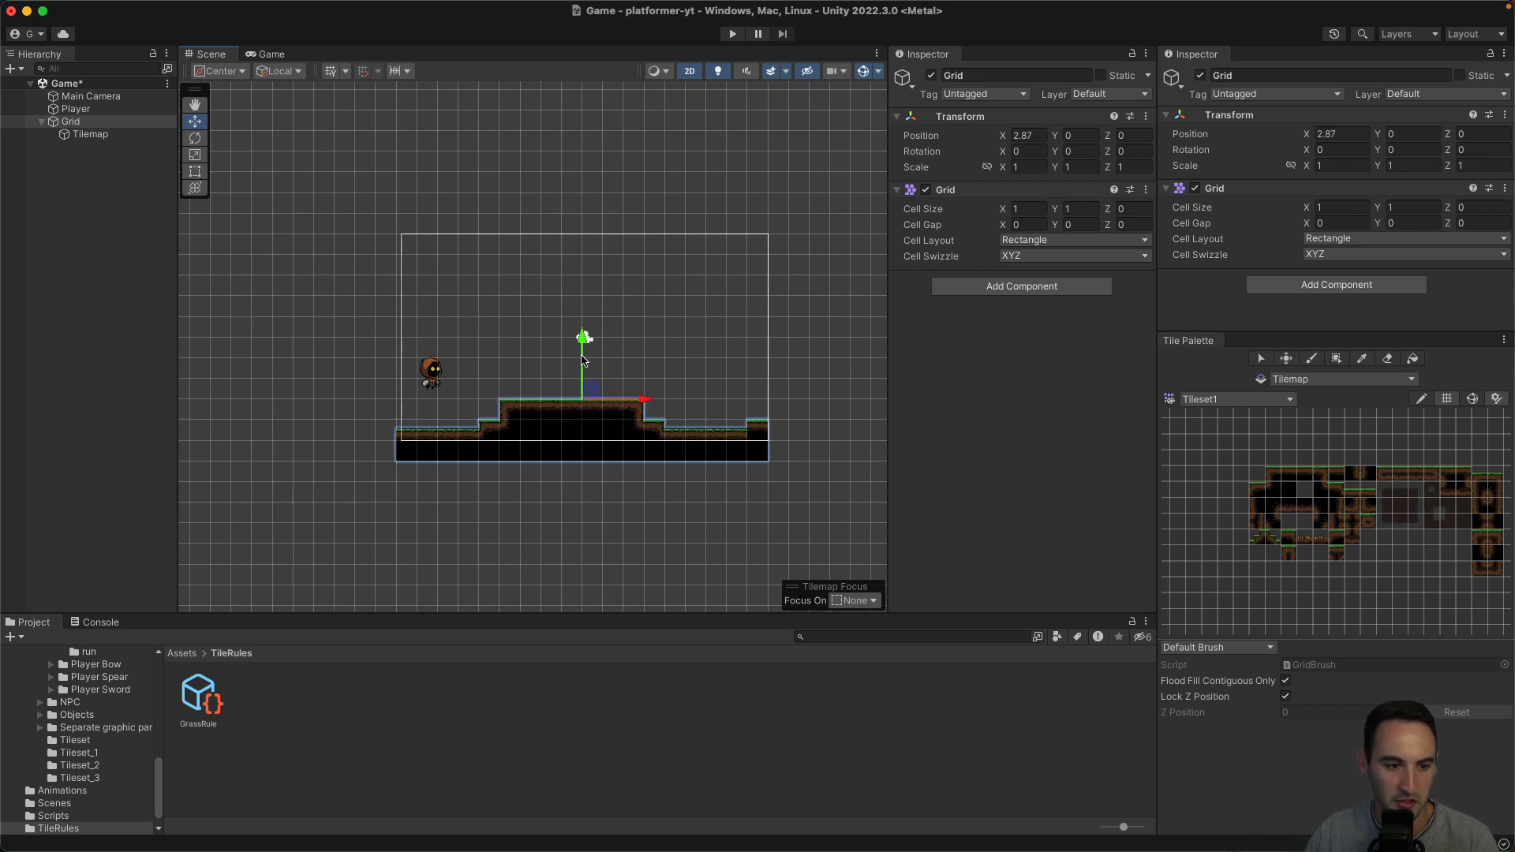
{"action": "left_click", "coordinate": [272, 54]}
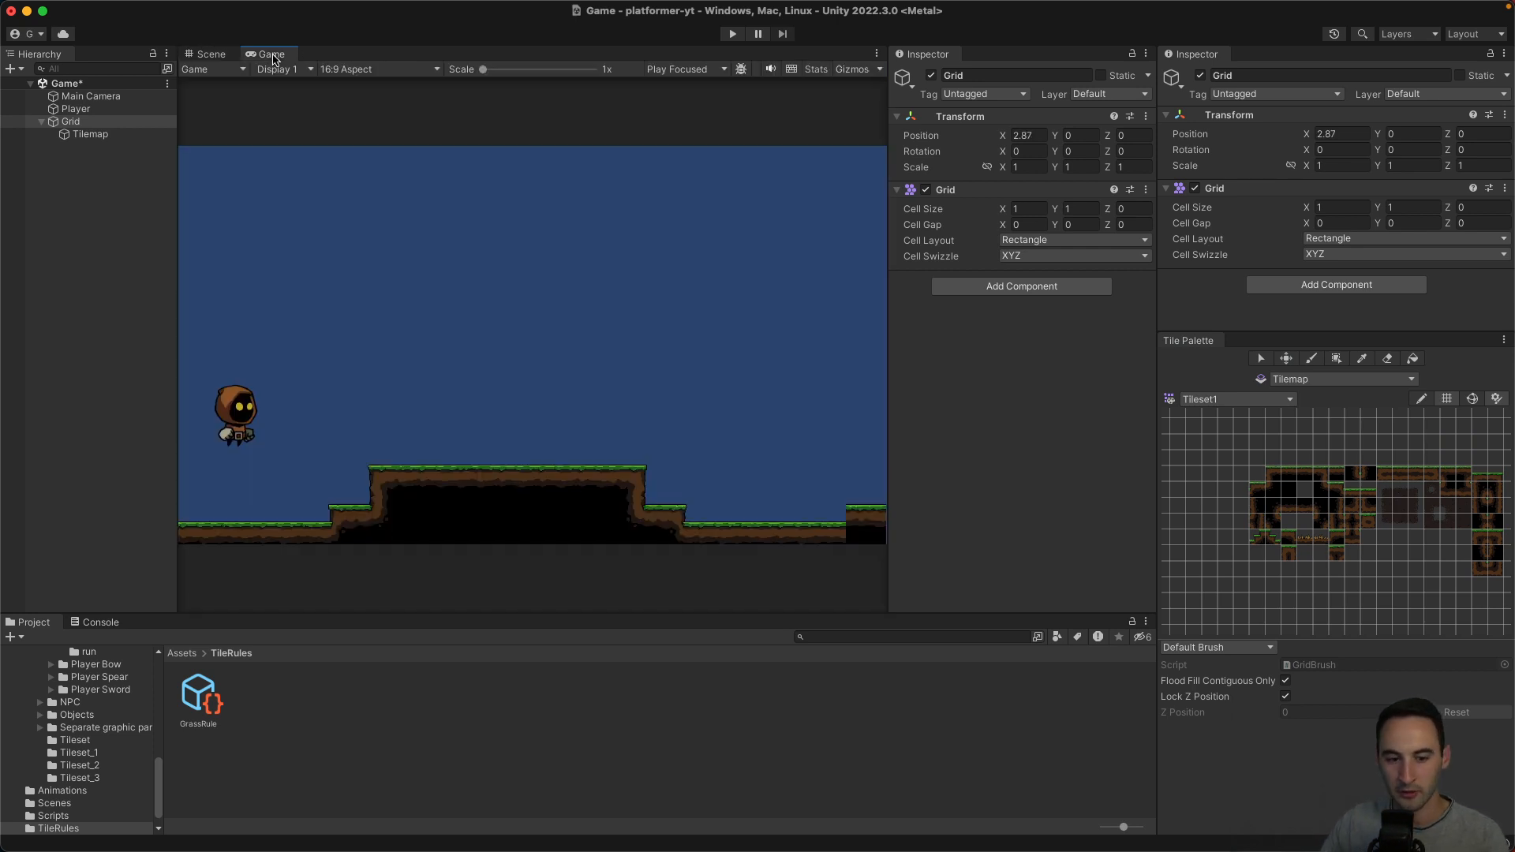
{"action": "left_click", "coordinate": [226, 57]}
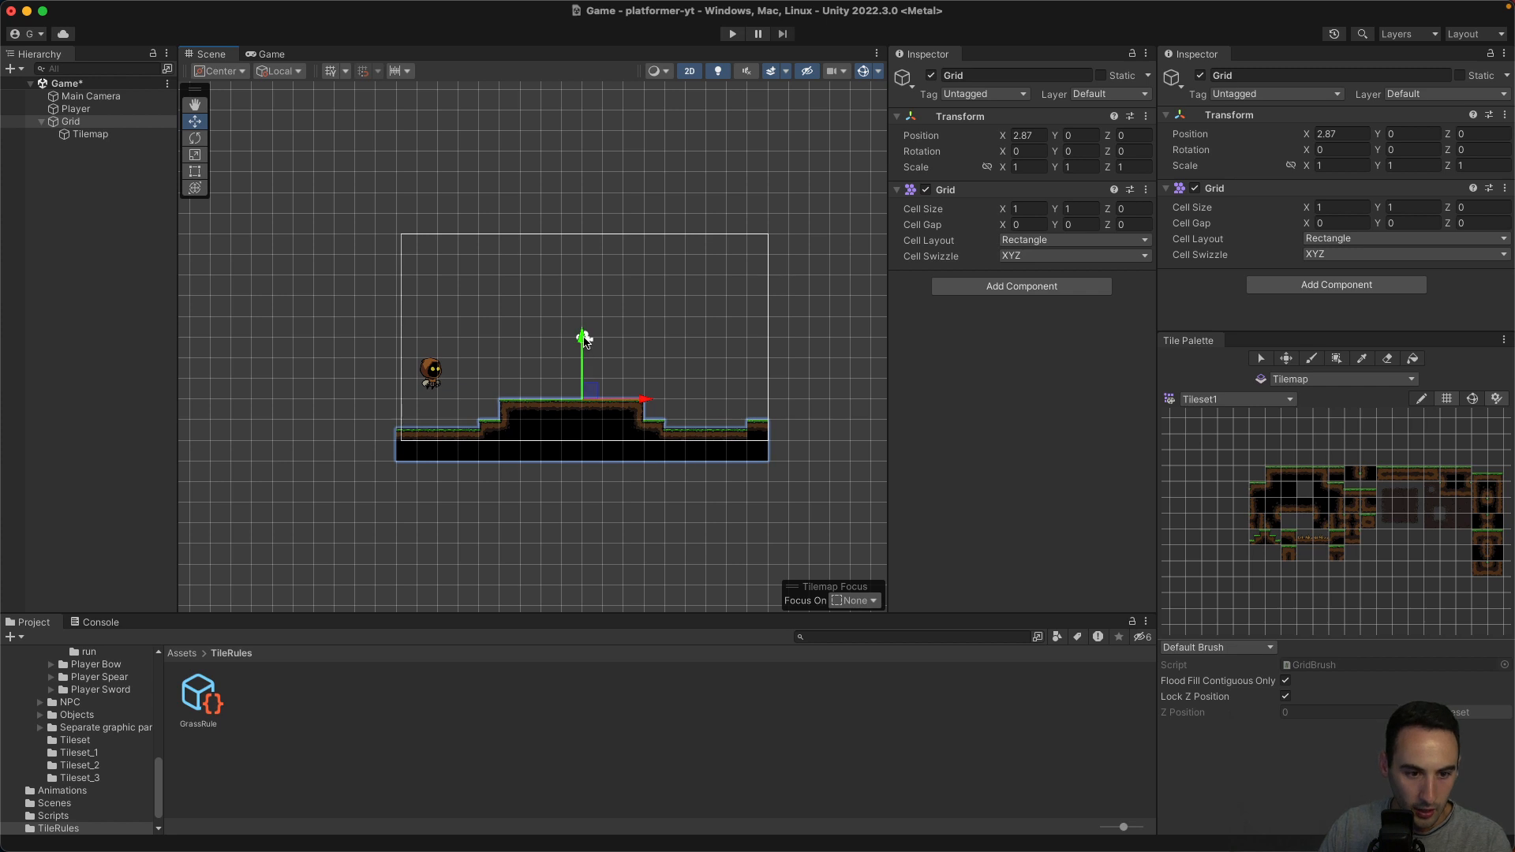
{"action": "left_click_drag", "start_coordinate": [584, 337], "coordinate": [584, 325]}
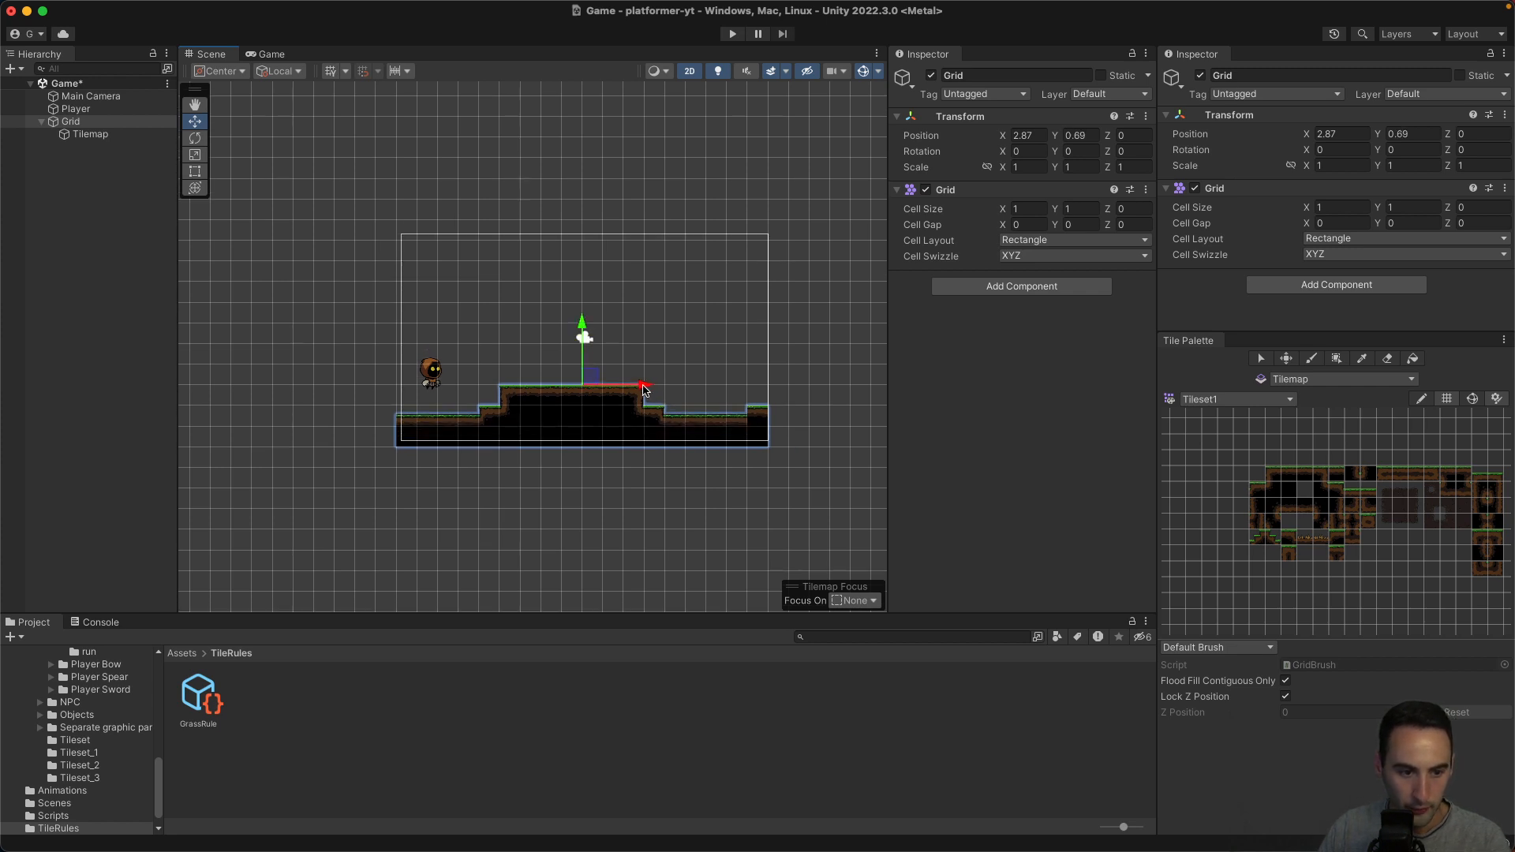
{"action": "left_click_drag", "start_coordinate": [645, 389], "coordinate": [649, 390]}
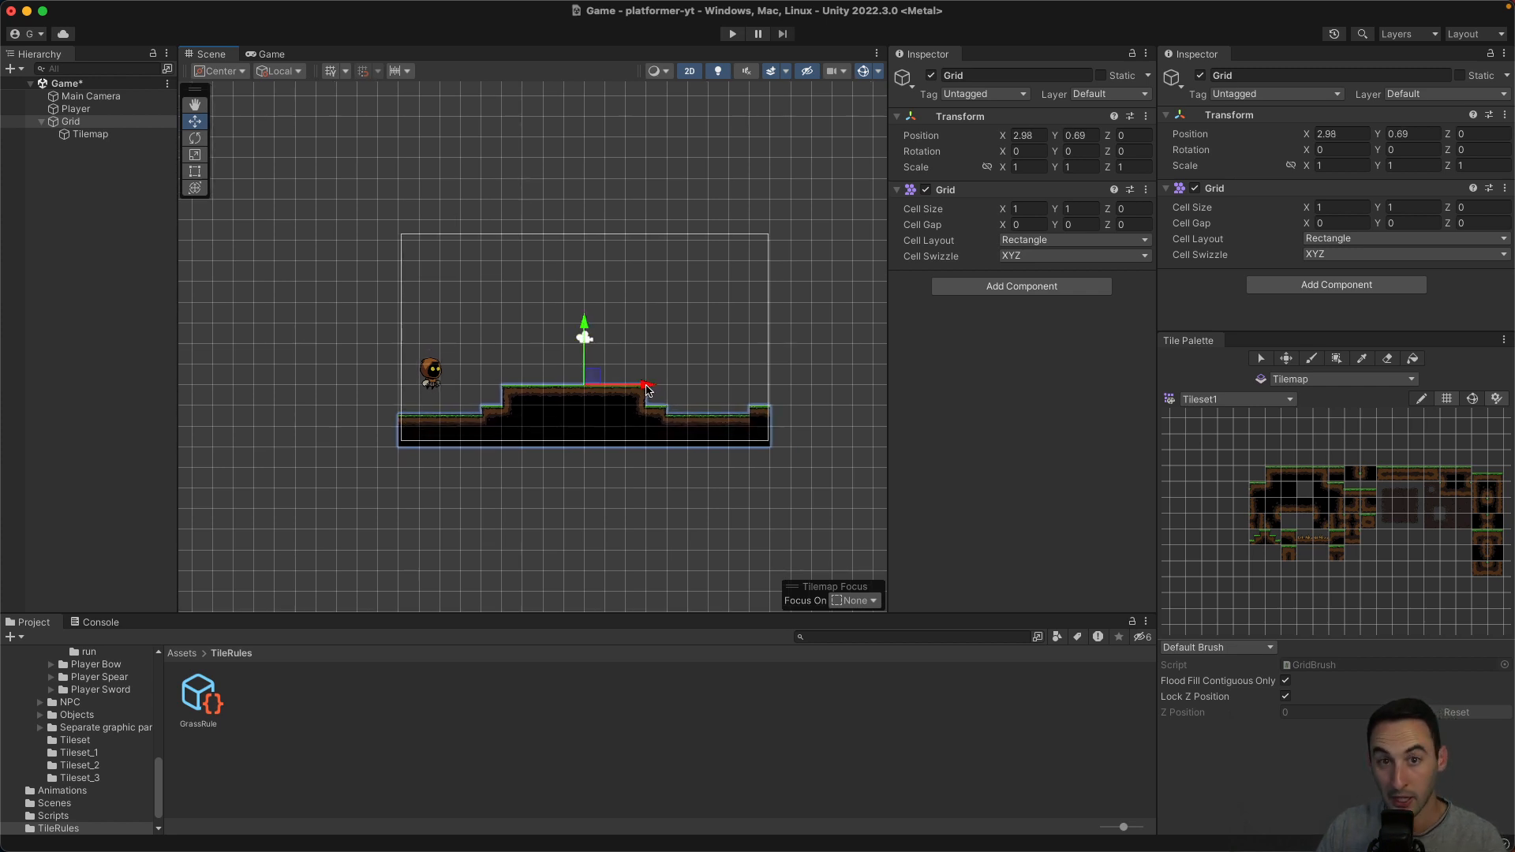
{"action": "left_click", "coordinate": [269, 54]}
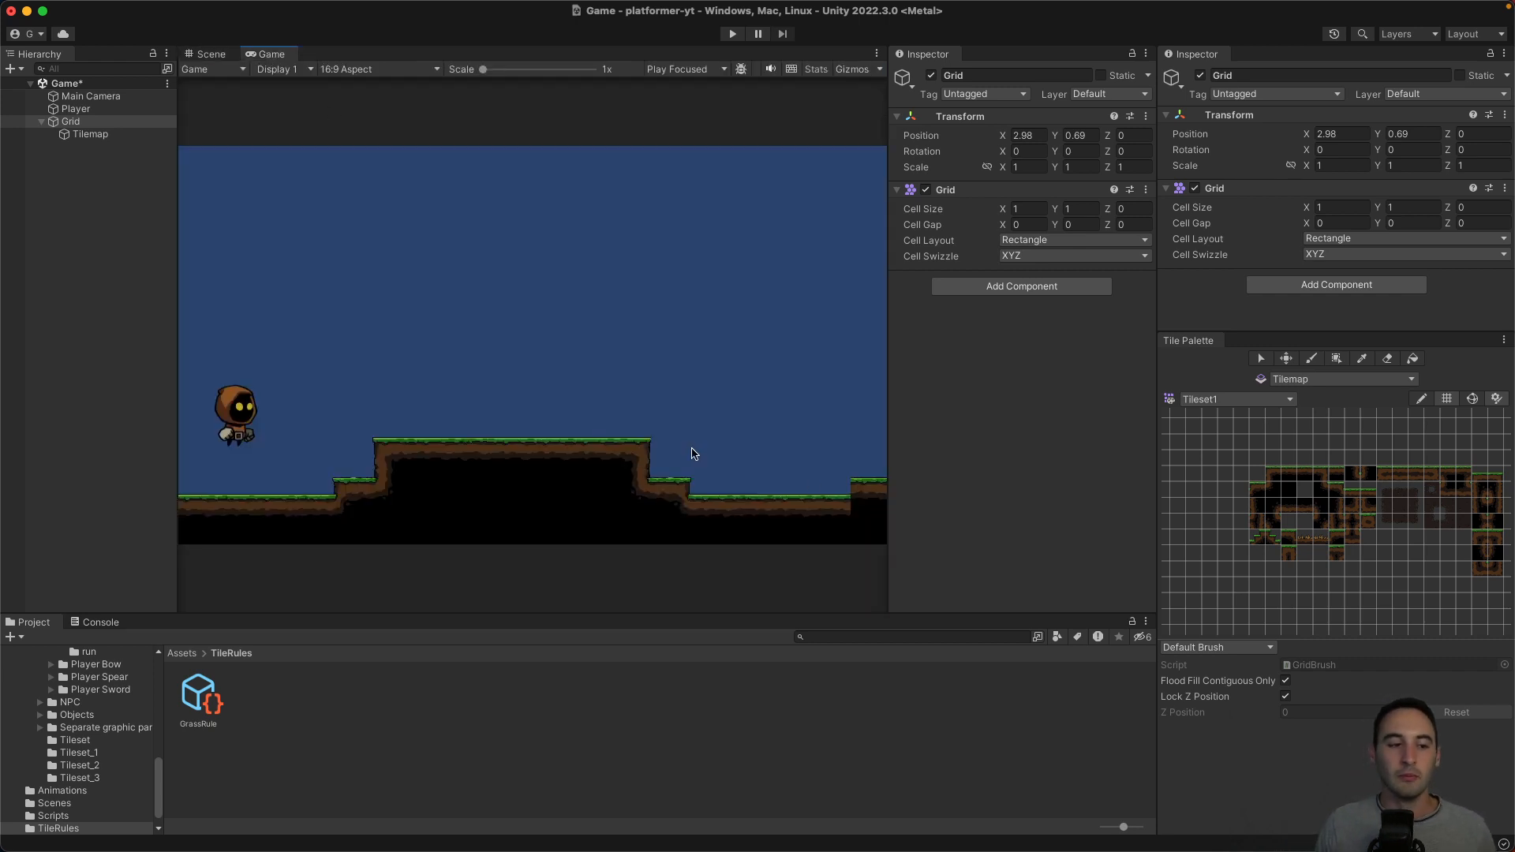
Browse the project's background sprite folders and open Cave_Background under Sprites > Beckgrounds.
{"action": "left_click", "coordinate": [181, 654]}
{"action": "left_click", "coordinate": [95, 726]}
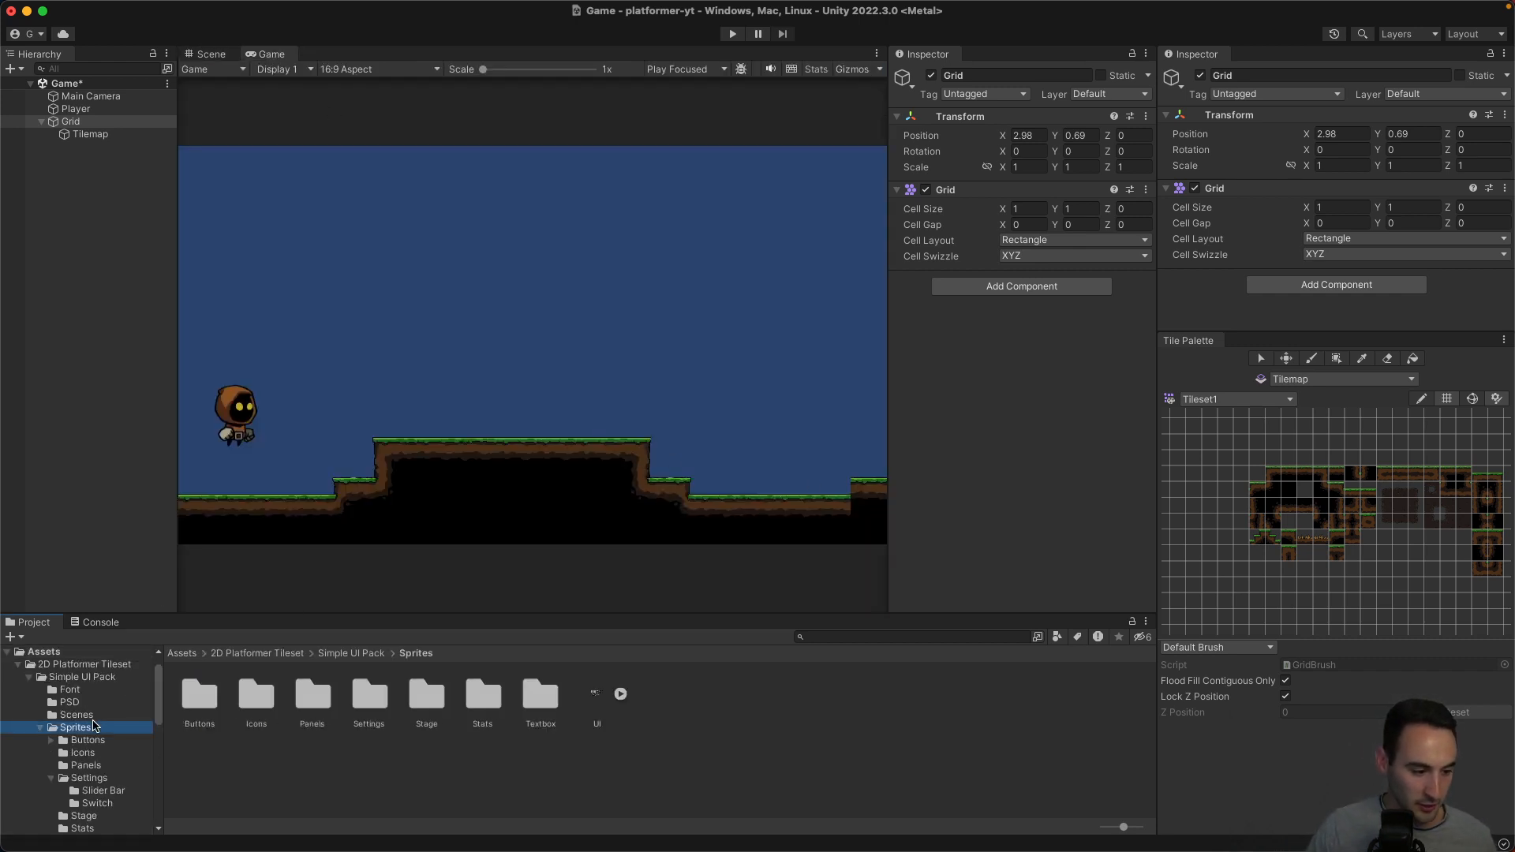
{"action": "left_click", "coordinate": [106, 776]}
{"action": "scroll", "coordinate": [105, 757], "scroll_direction": "down", "scroll_amount": 5}
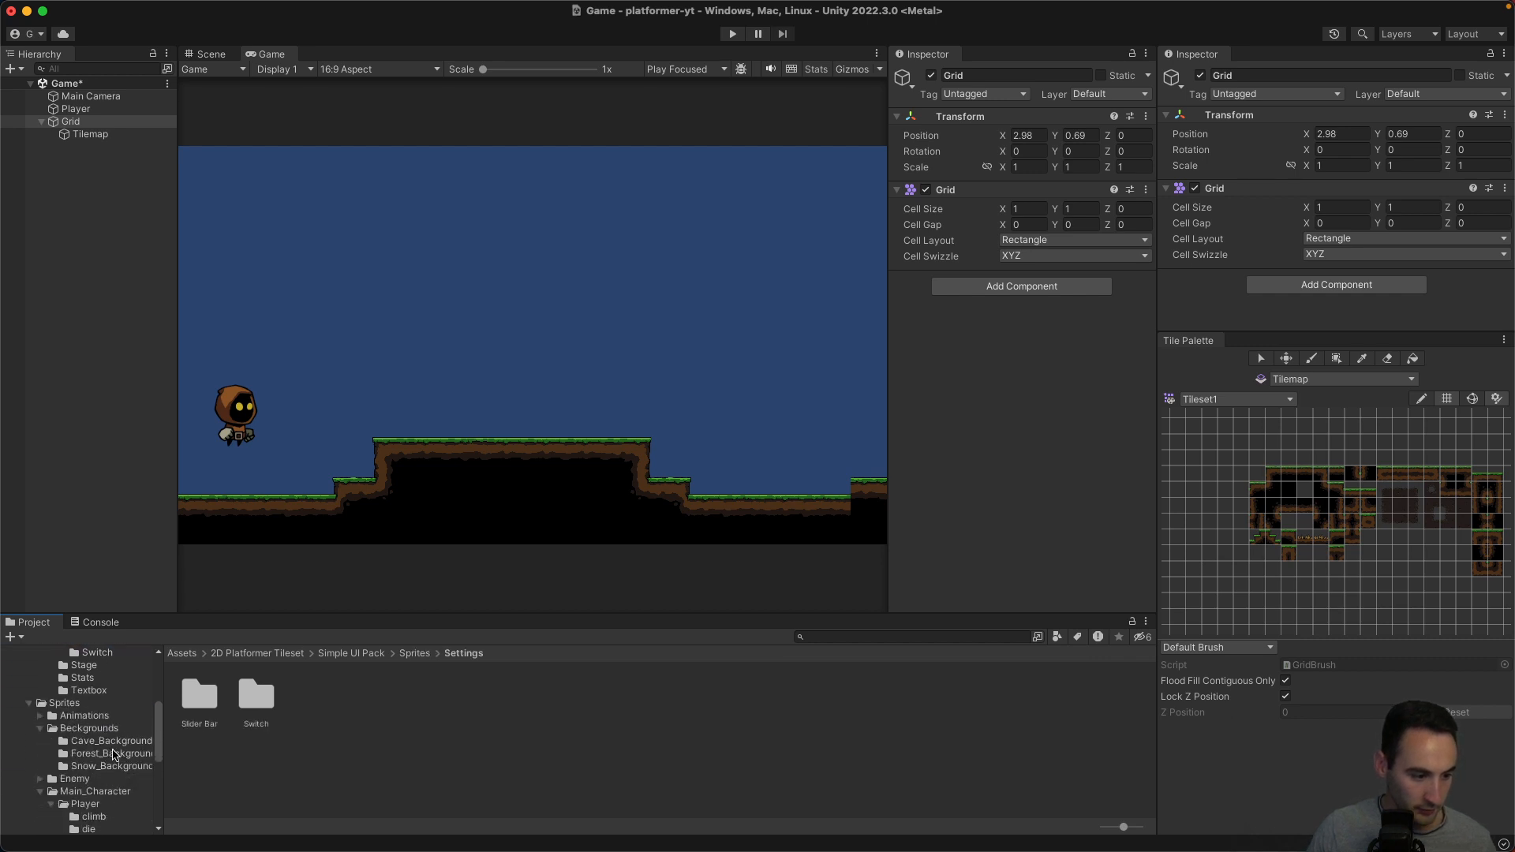
{"action": "left_click", "coordinate": [103, 730]}
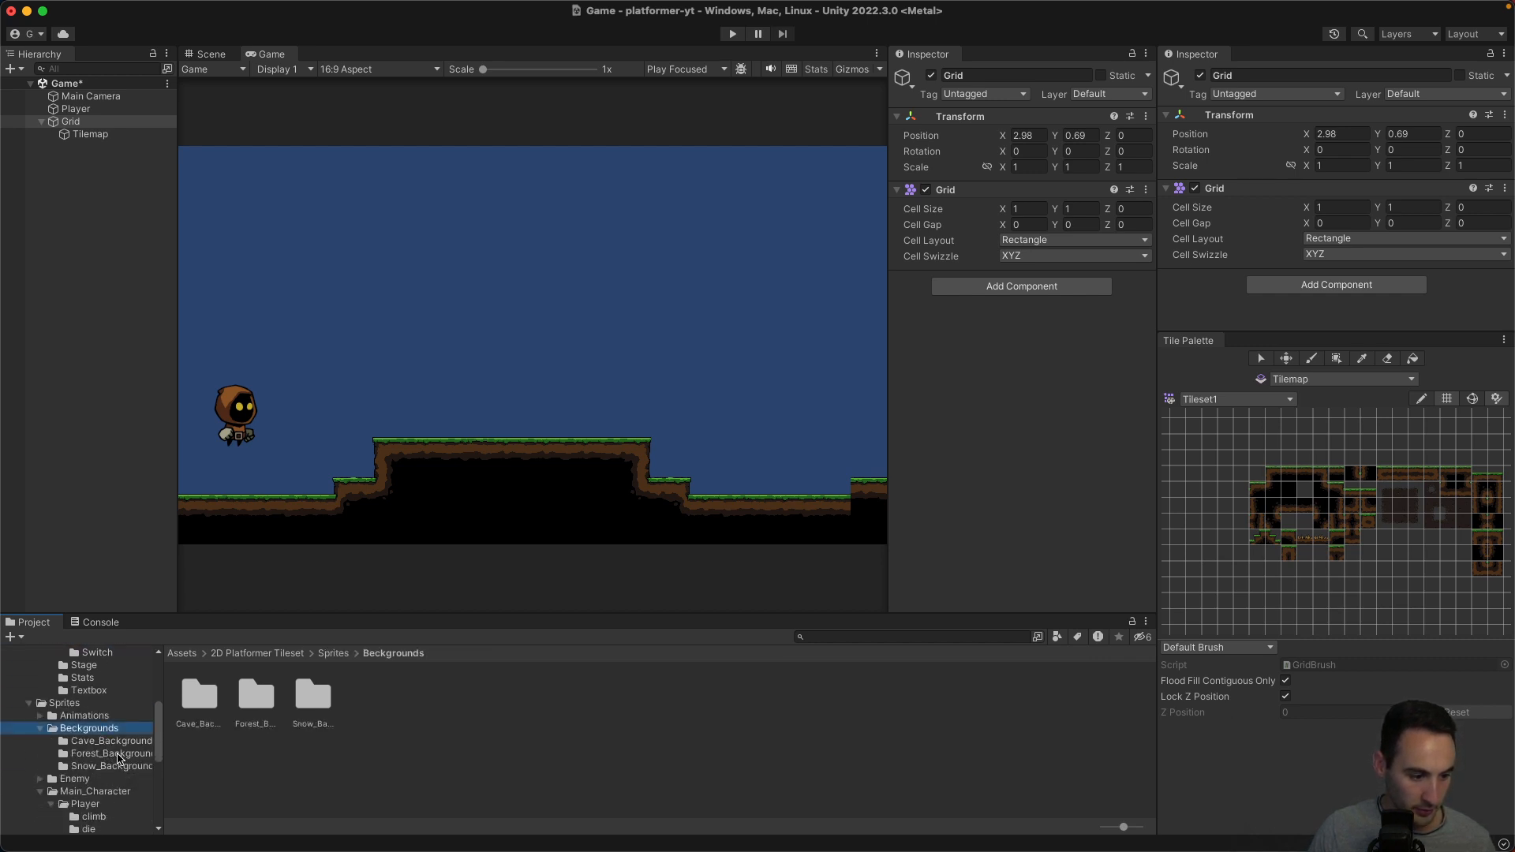
{"action": "left_click", "coordinate": [118, 755]}
{"action": "left_click", "coordinate": [111, 742]}
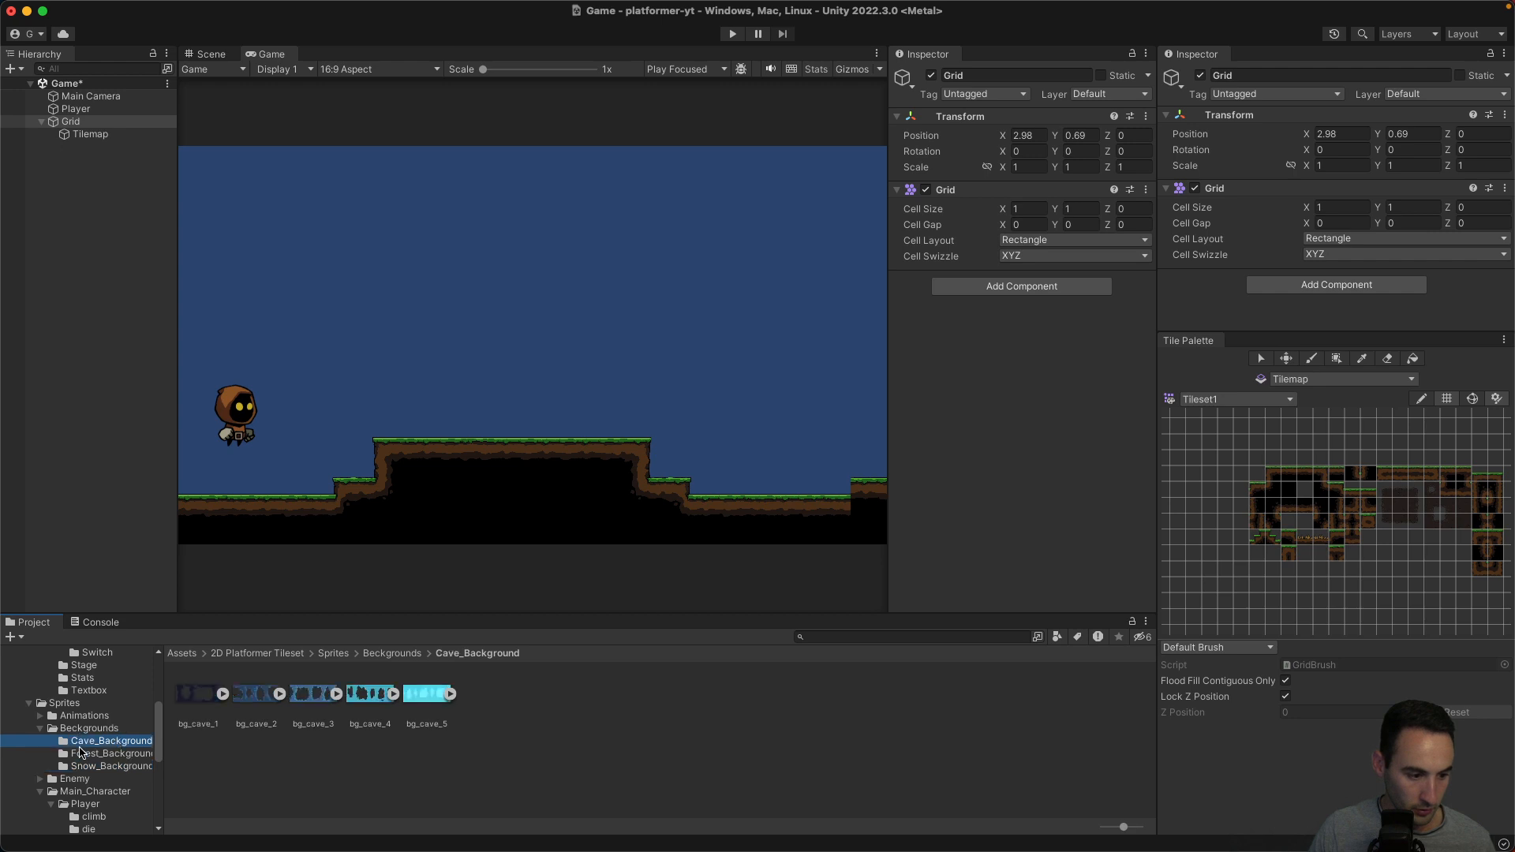
{"action": "left_click", "coordinate": [85, 755]}
{"action": "left_click", "coordinate": [103, 742]}
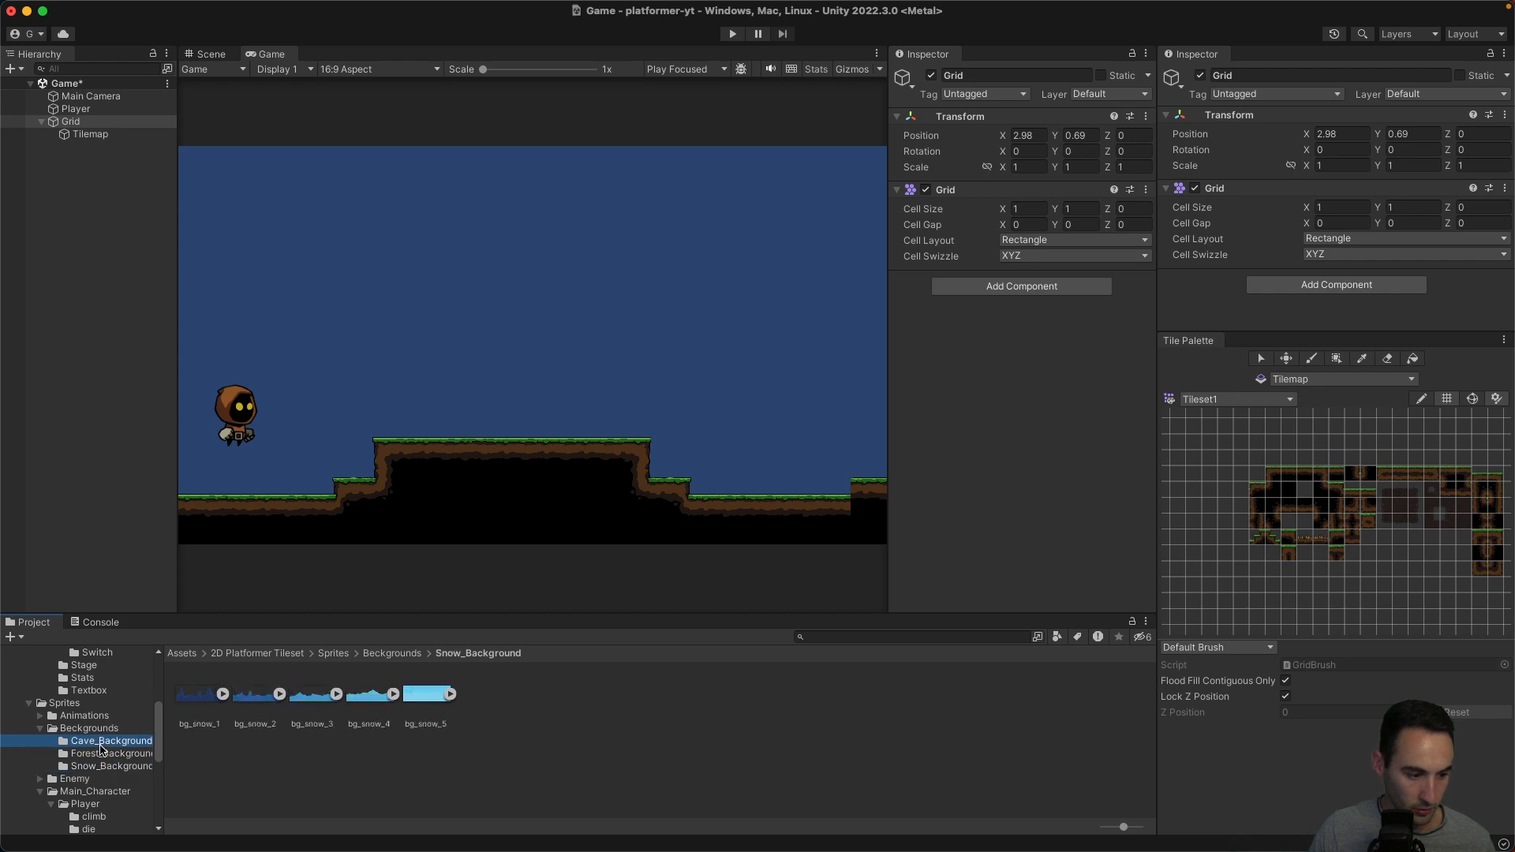
Place the bg_cave_2 sprite in the scene at about X 0.48, Y -0.81 and preview it in the Game view.
{"action": "left_click_drag", "start_coordinate": [193, 708], "coordinate": [207, 57]}
{"action": "left_click_drag", "start_coordinate": [229, 718], "coordinate": [595, 354]}
{"action": "left_click", "coordinate": [266, 54]}
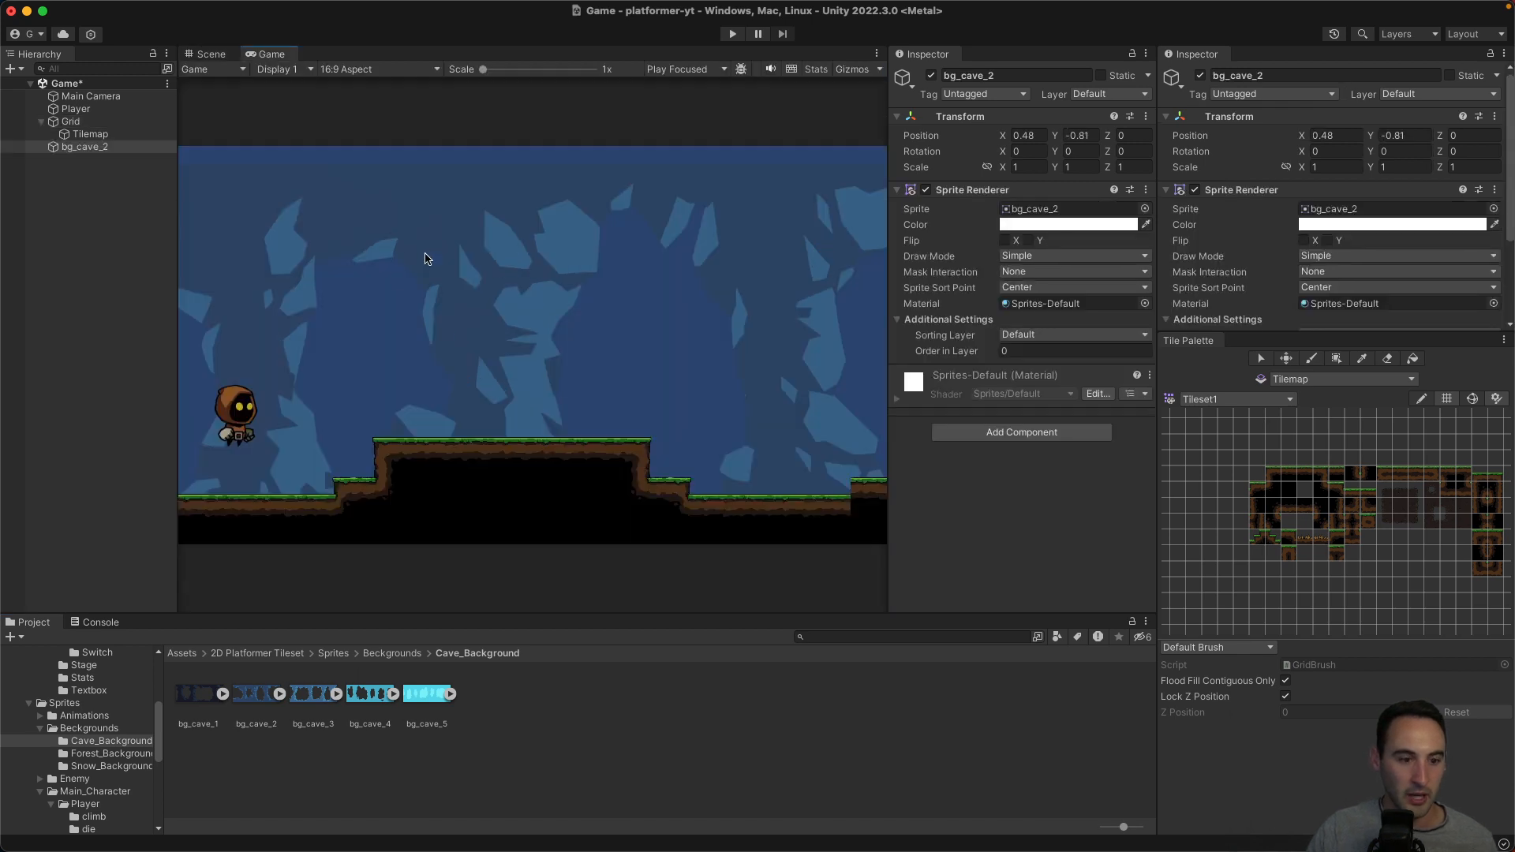
Set the Main Camera's background colour to black.
{"action": "left_click", "coordinate": [91, 96]}
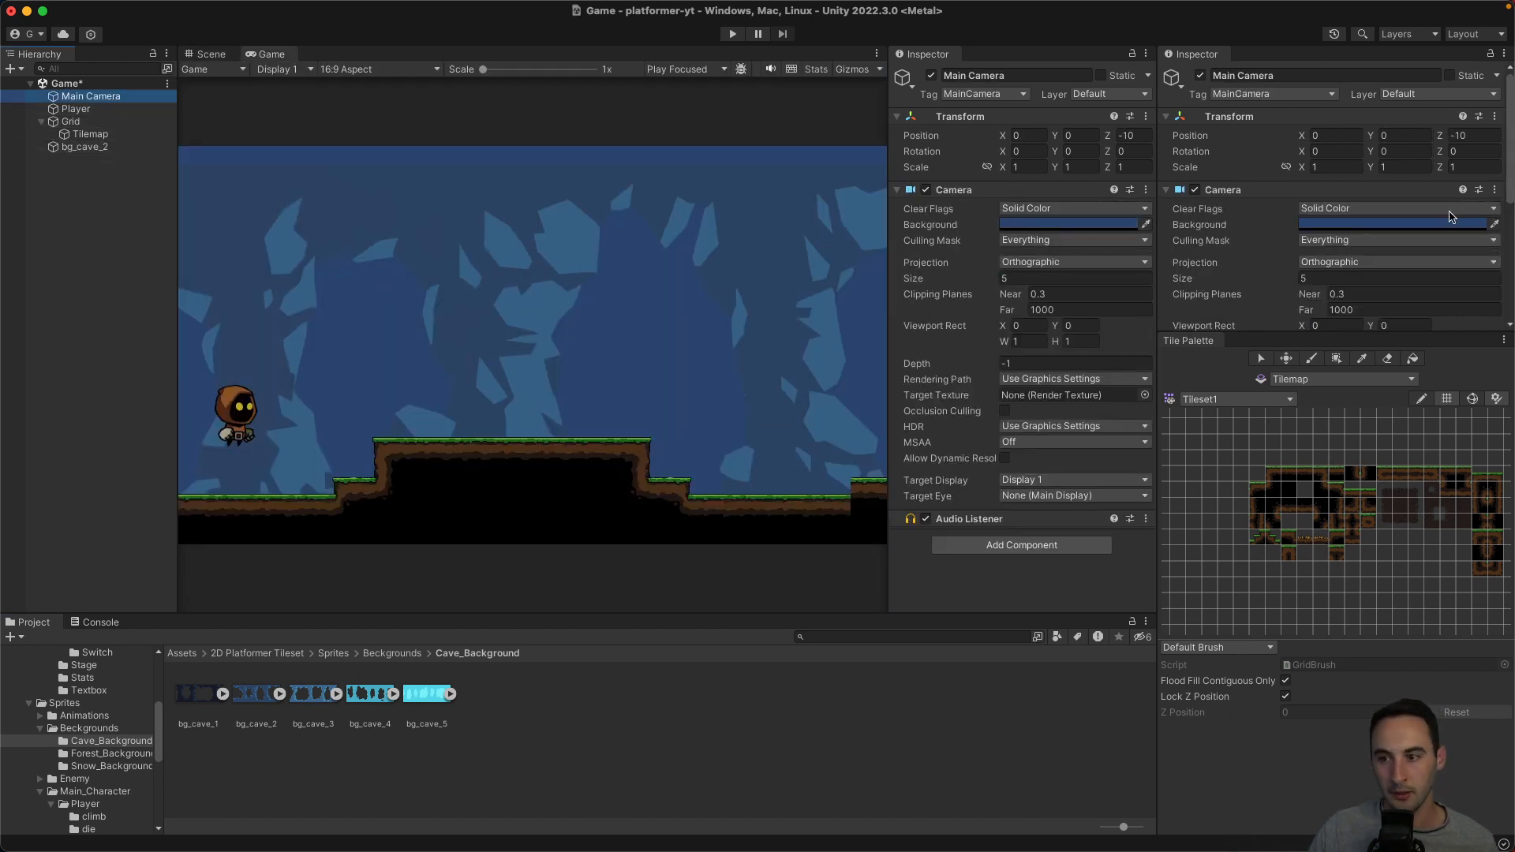
{"action": "left_click", "coordinate": [1437, 226]}
{"action": "left_click_drag", "start_coordinate": [1429, 315], "coordinate": [1464, 391]}
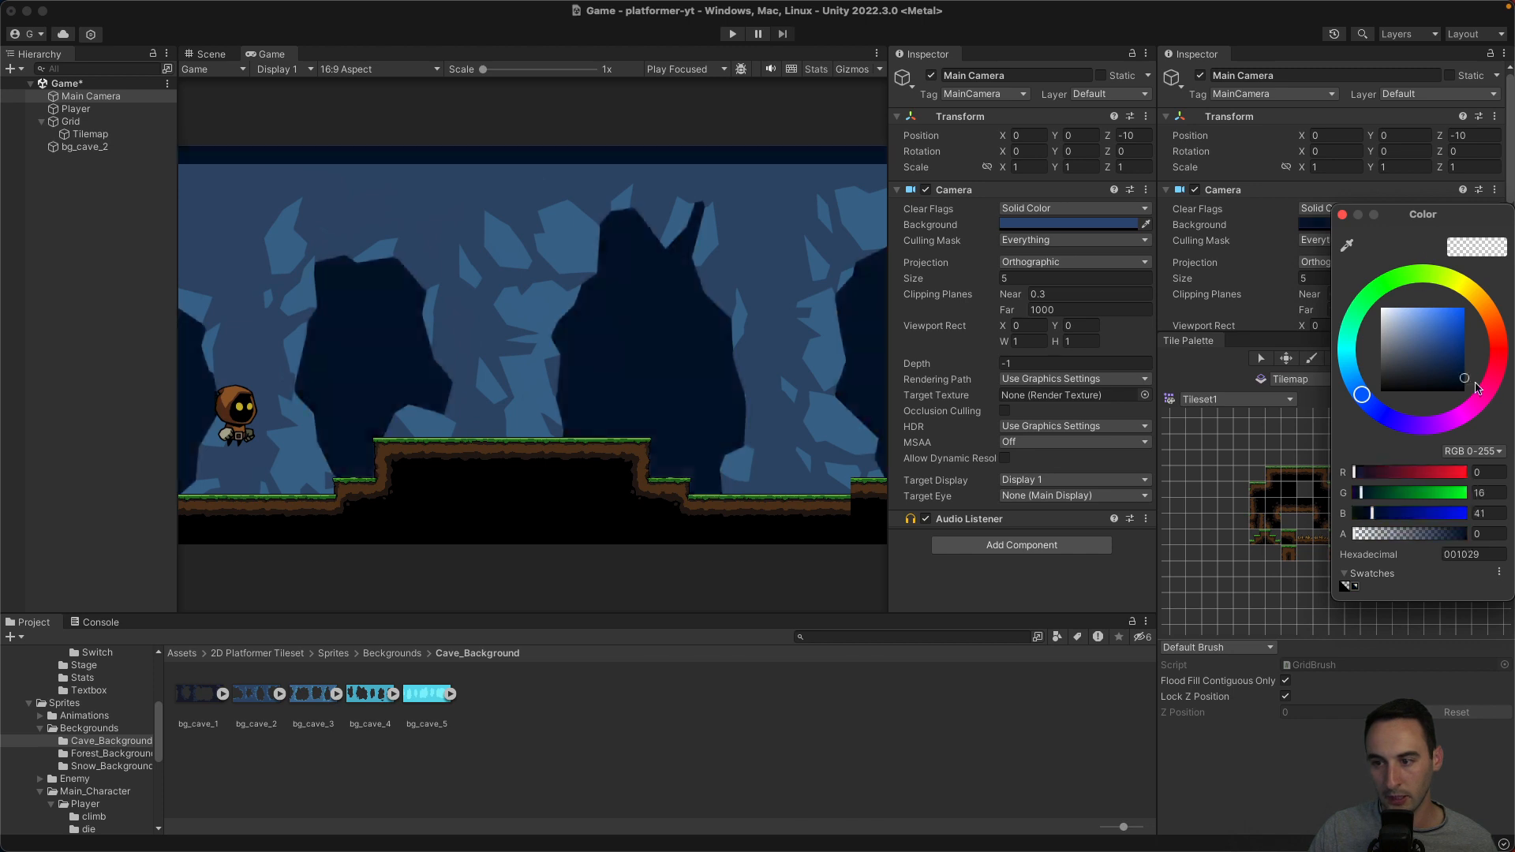
{"action": "left_click", "coordinate": [1342, 215]}
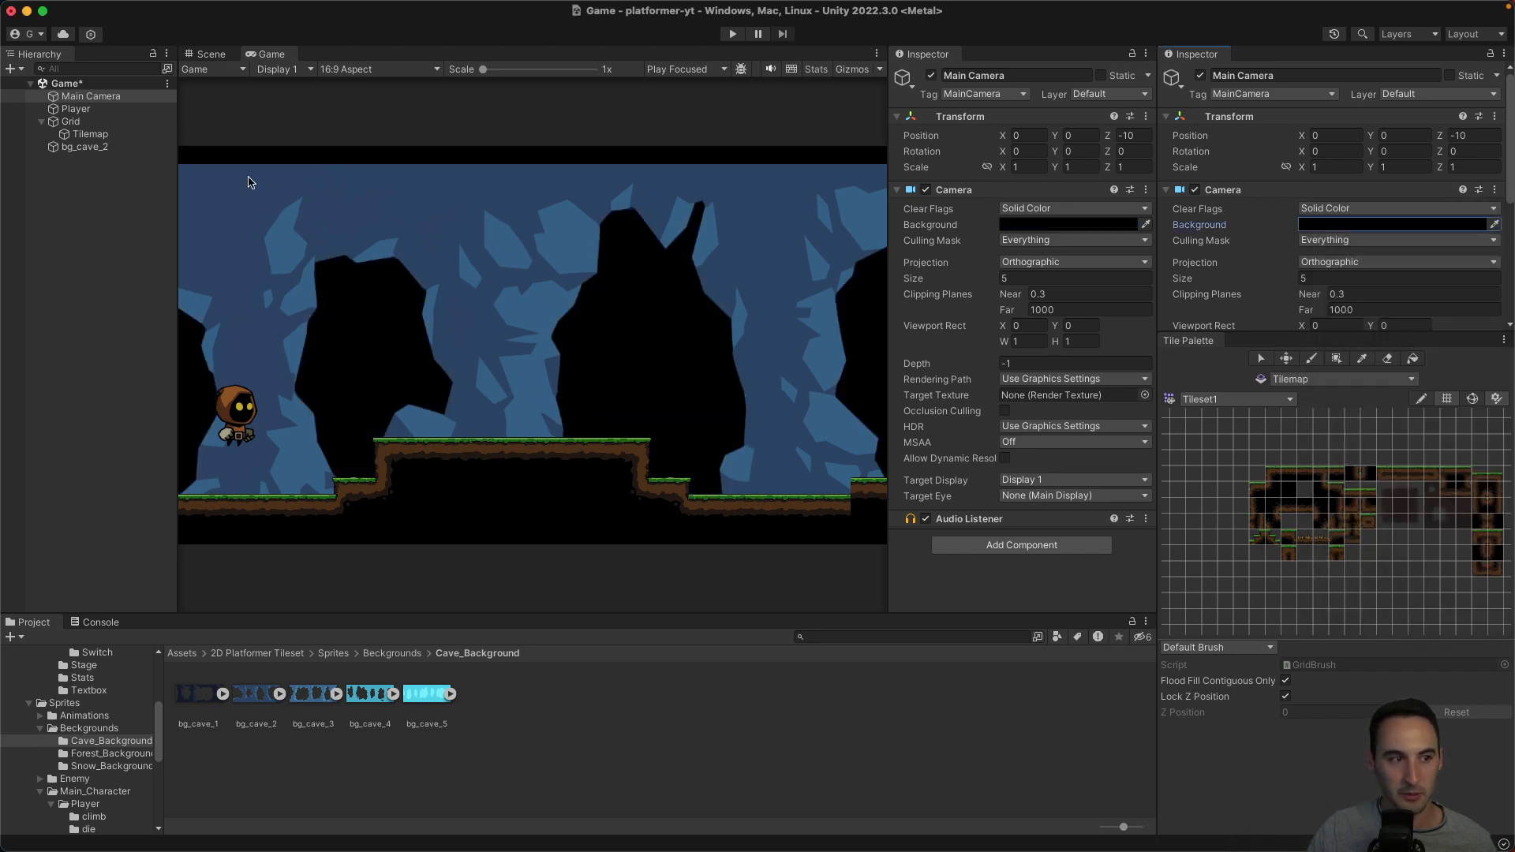
Raise the bg_cave_2 sprite to about Y 0.07 so it covers the top of the camera frame, and check the Game view.
{"action": "left_click", "coordinate": [85, 147]}
{"action": "left_click", "coordinate": [197, 56]}
{"action": "left_click_drag", "start_coordinate": [595, 300], "coordinate": [594, 280]}
{"action": "left_click", "coordinate": [257, 54]}
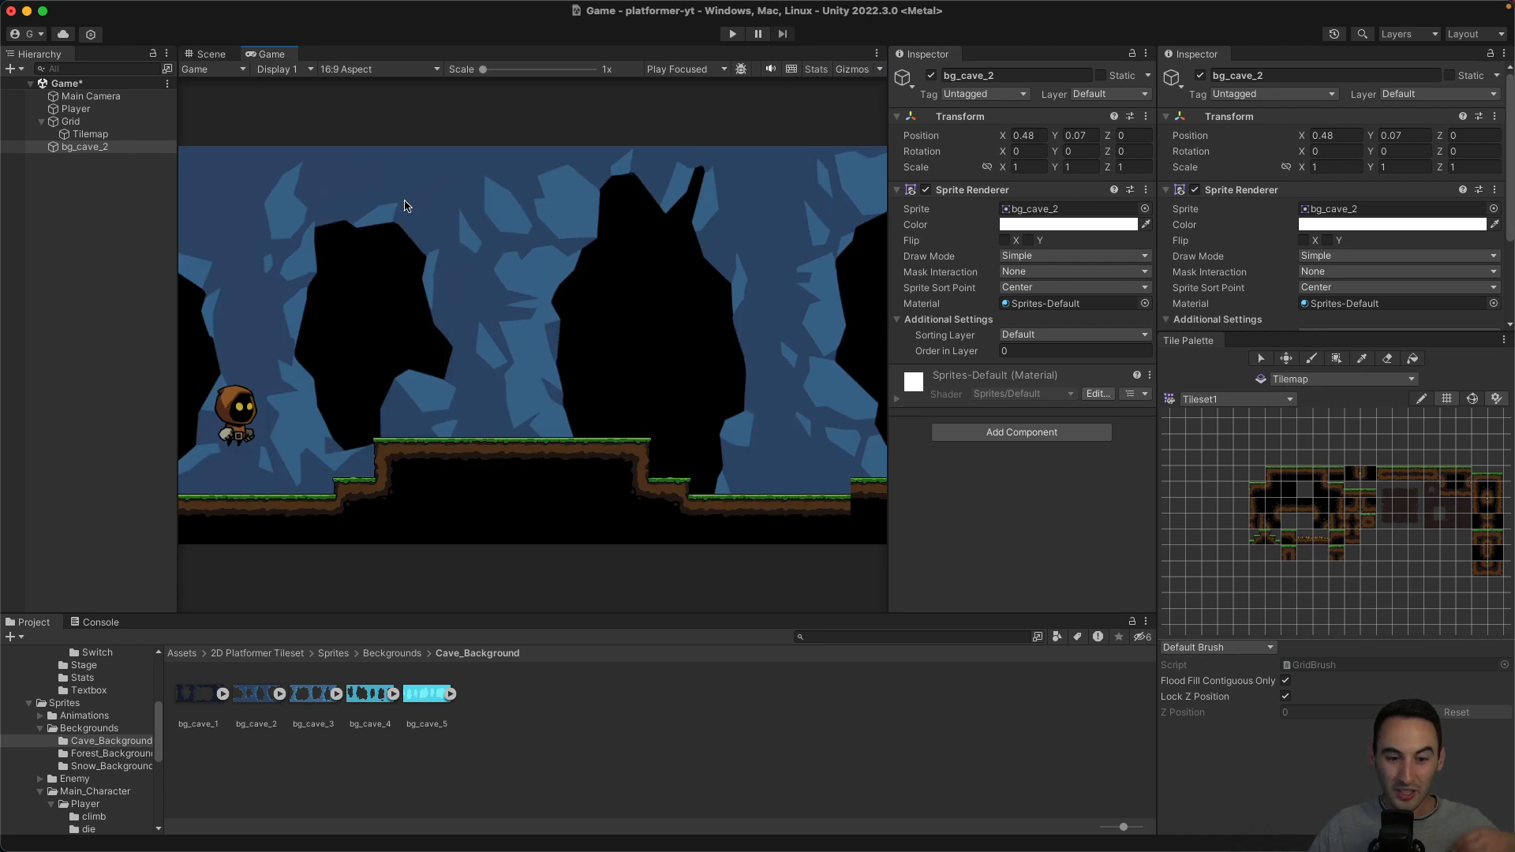